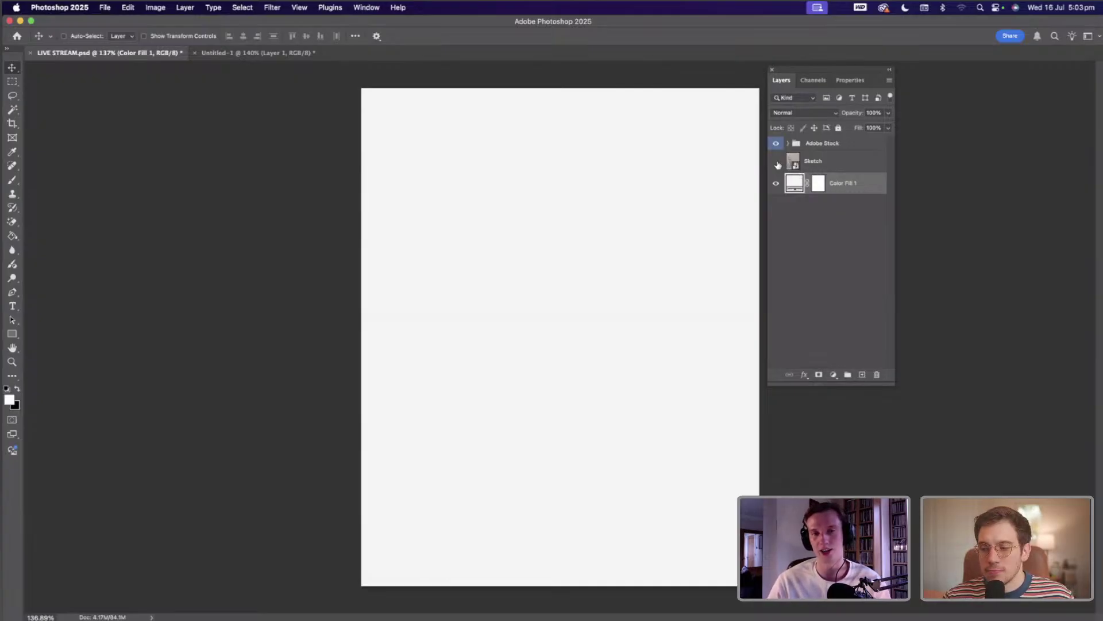
- Show the Sketch layer and expand the Adobe Stock group to look through its layers
click(777, 163)
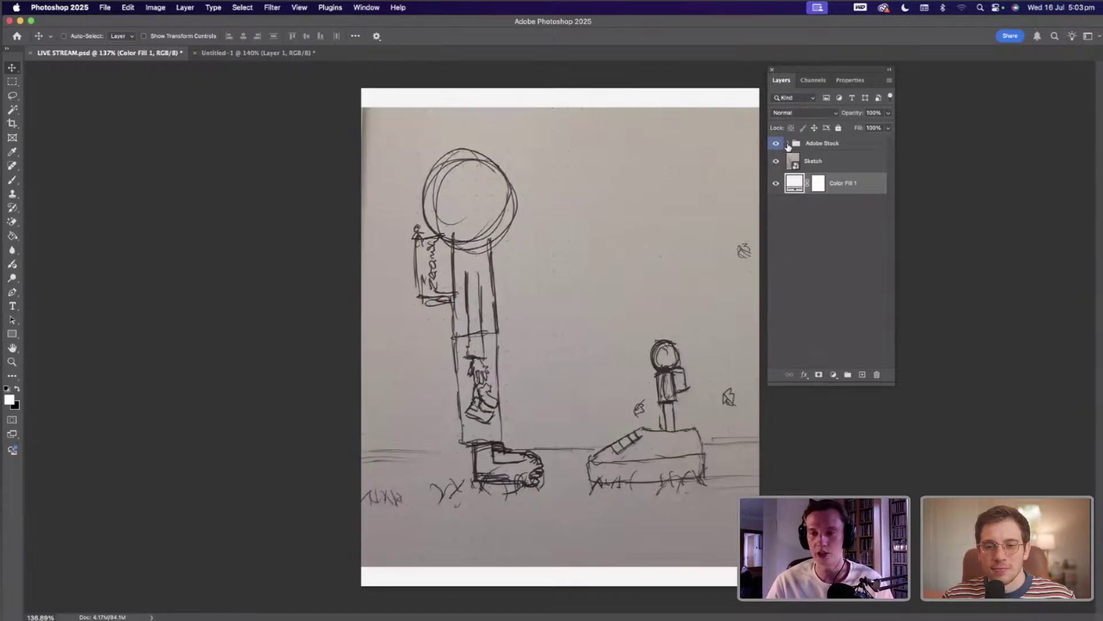
click(789, 144)
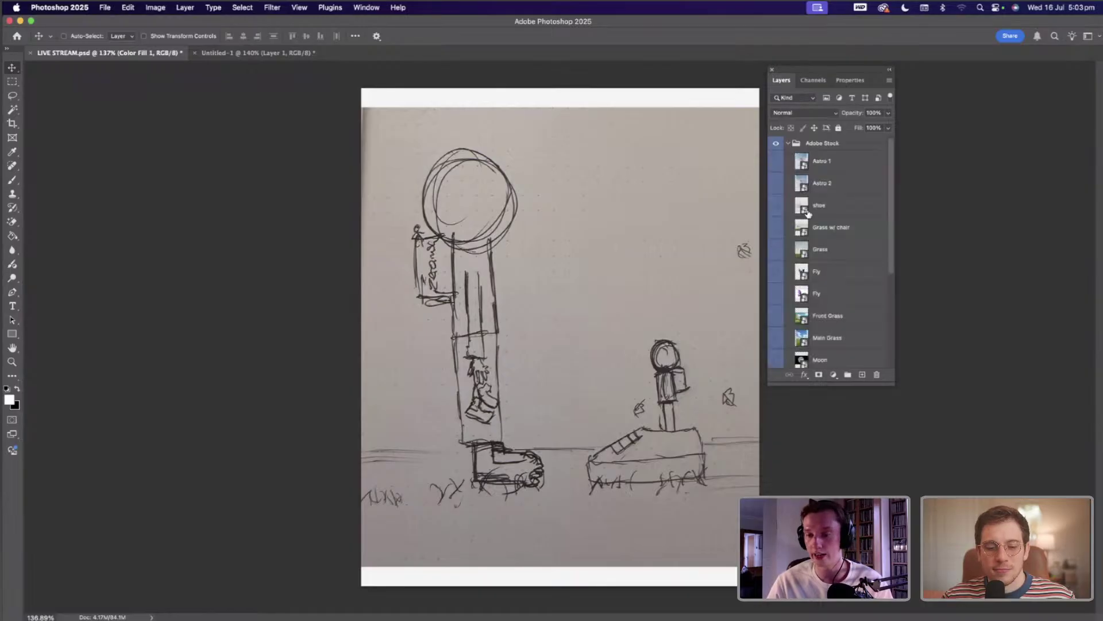
scroll(810, 212, down, 3)
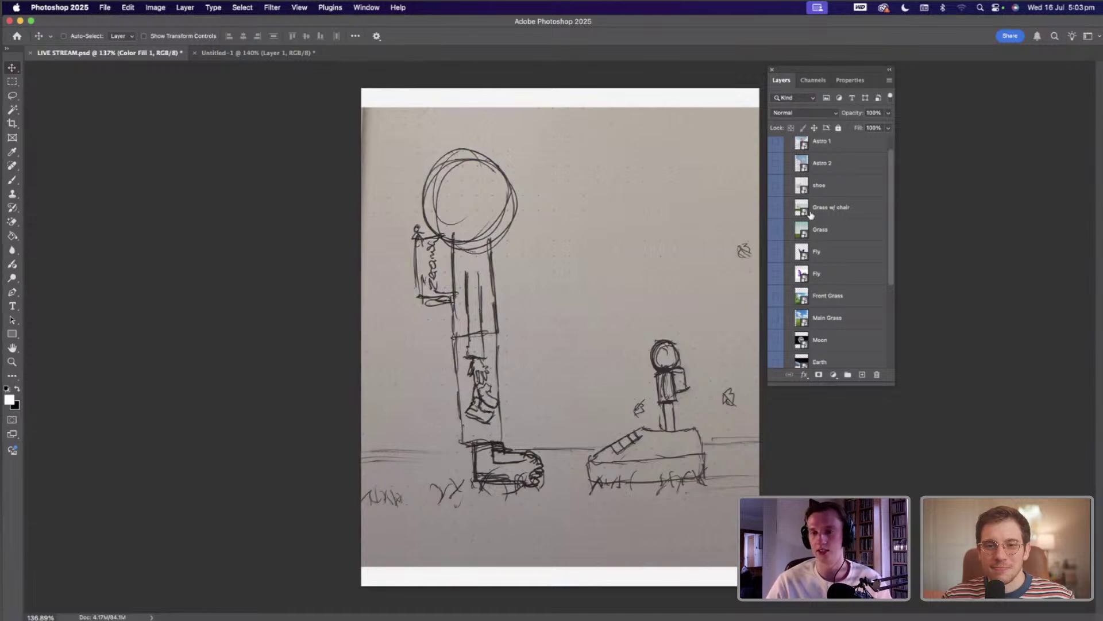
scroll(833, 210, up, 1)
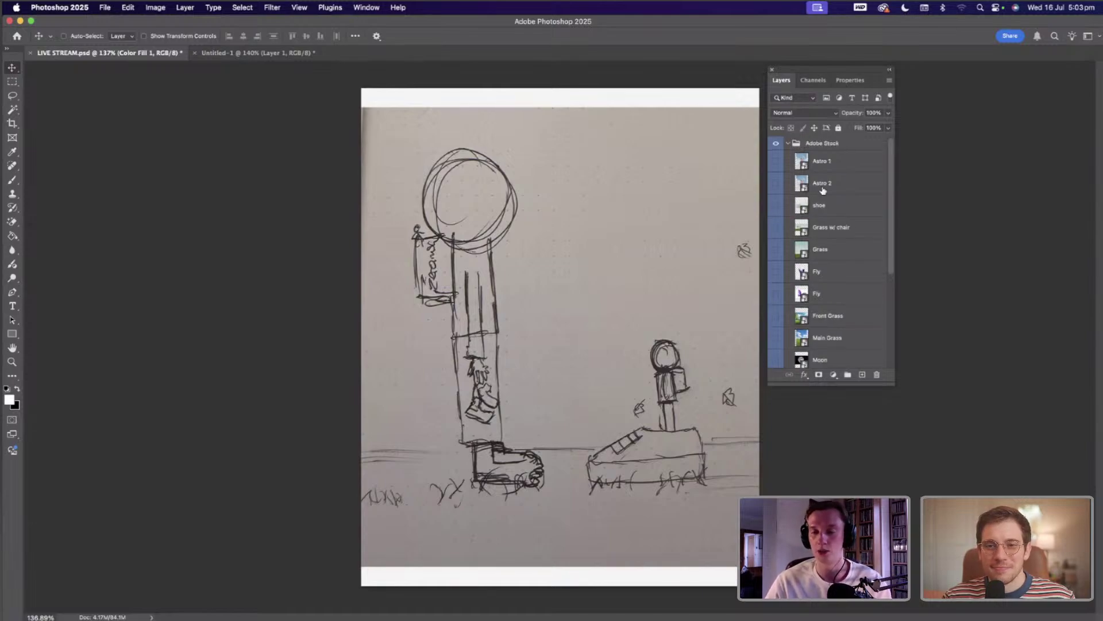
scroll(805, 259, down, 8)
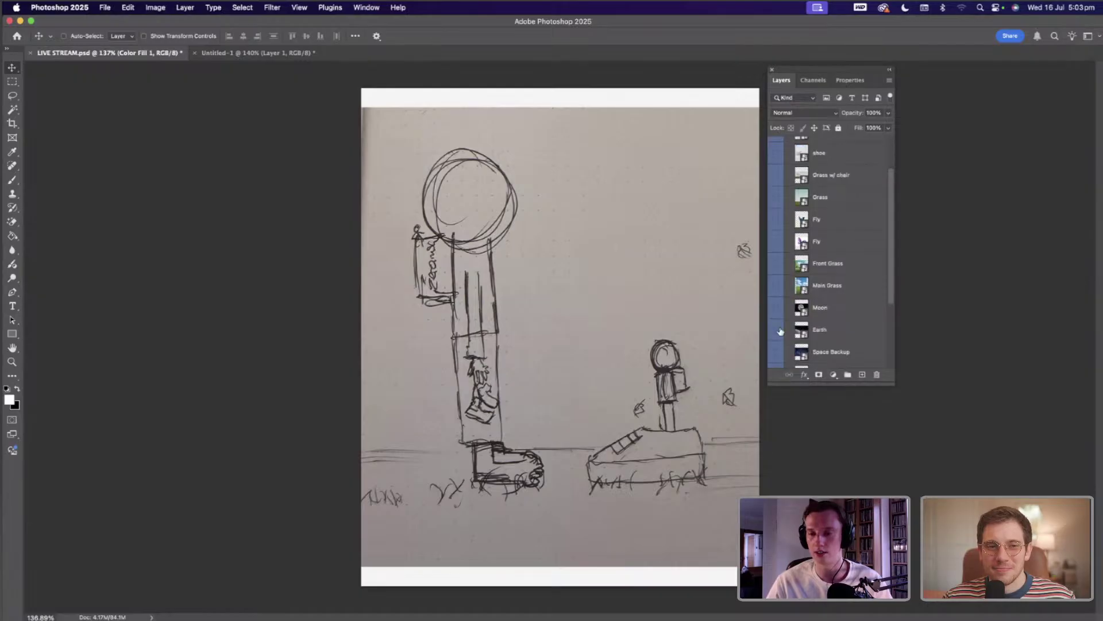
- Hide the Sketch layer and show the Grass layer of the Adobe Stock group
click(776, 336)
scroll(785, 217, up, 3)
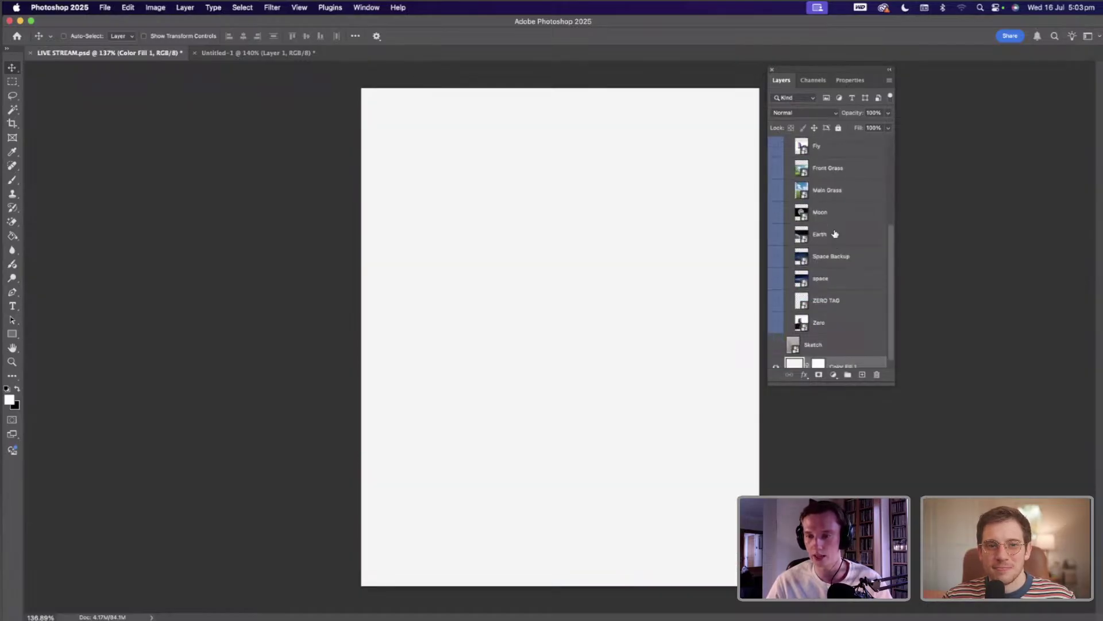
scroll(784, 216, up, 1)
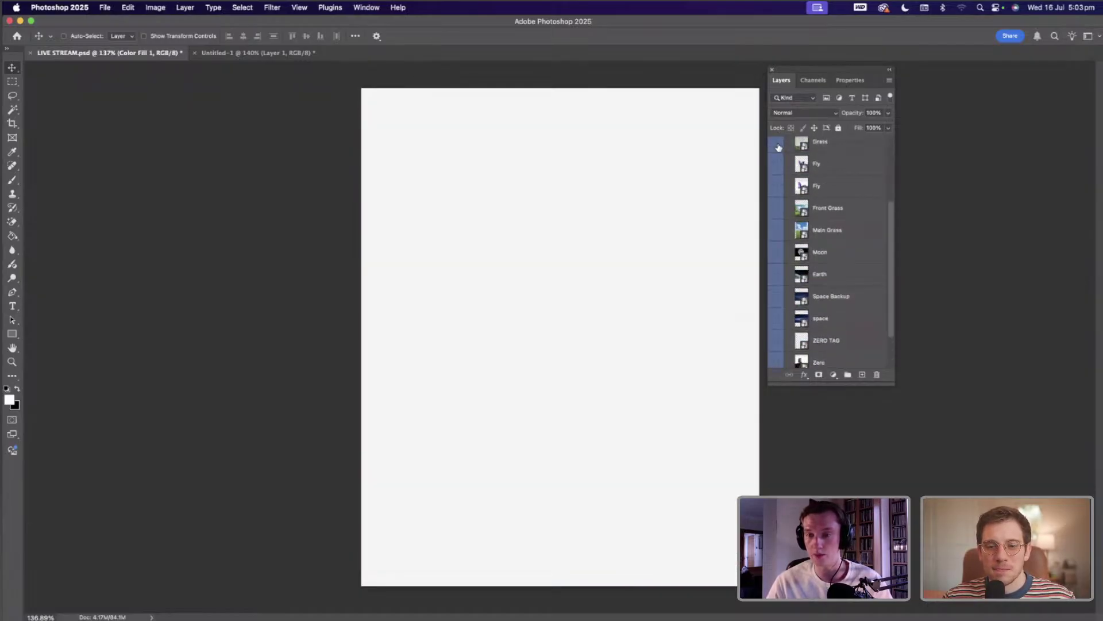
click(777, 142)
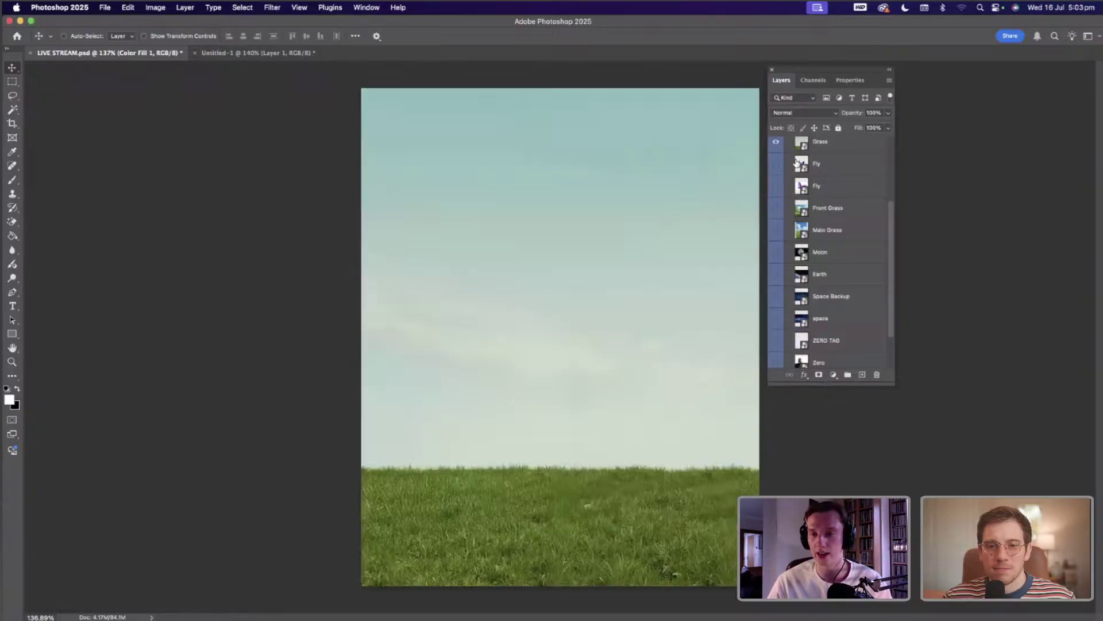
- Show the Grass w/ chair layer in place of the Grass layer and select it
scroll(815, 176, up, 2)
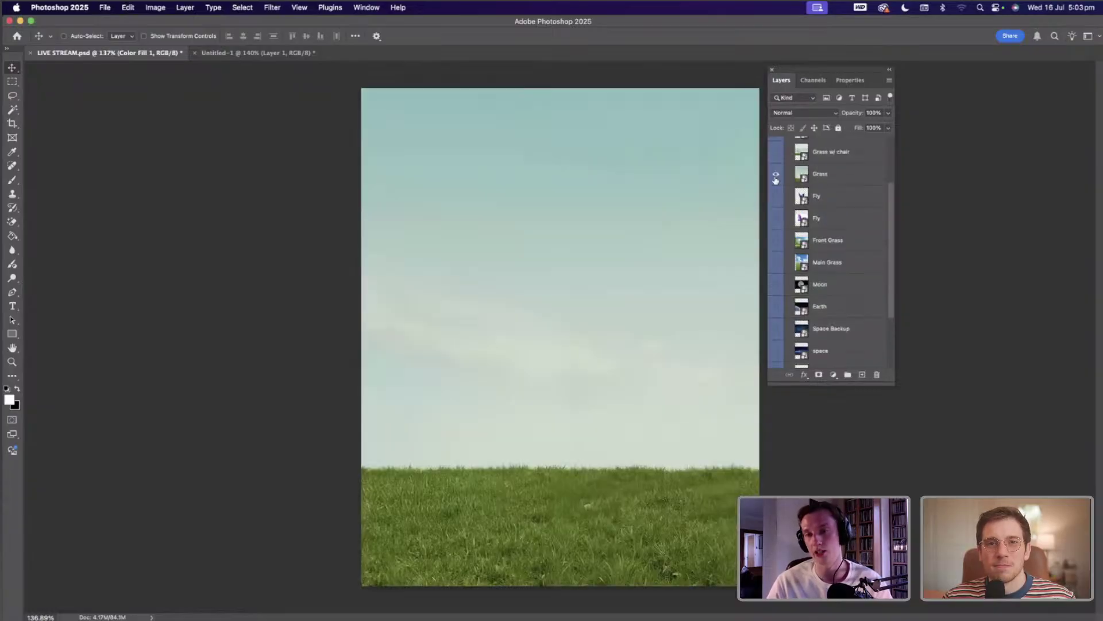
alt+click(777, 155)
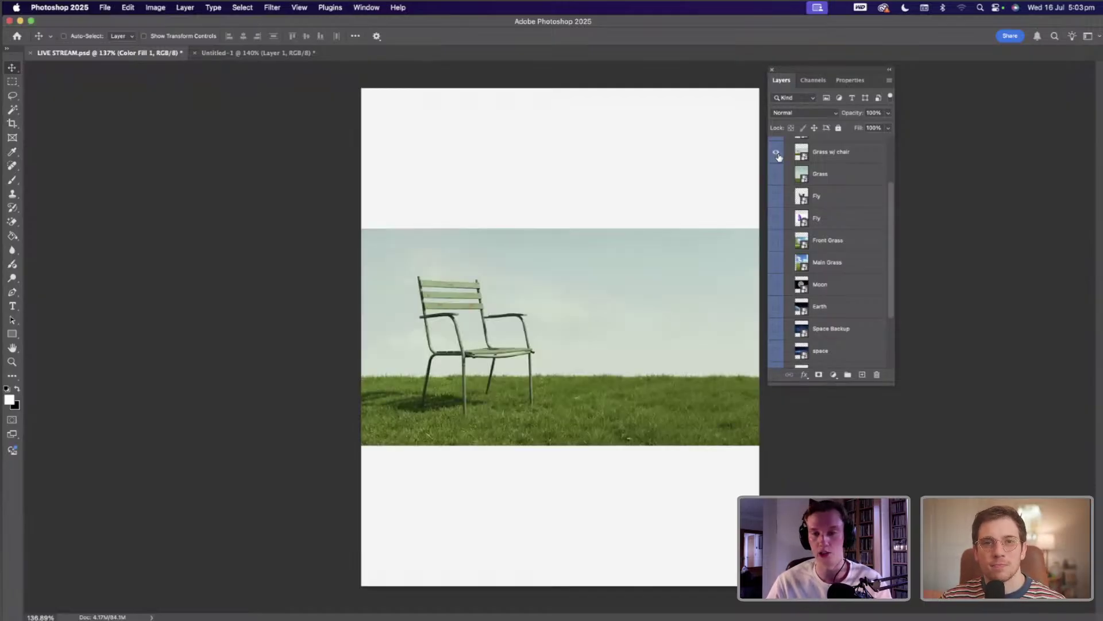
click(838, 160)
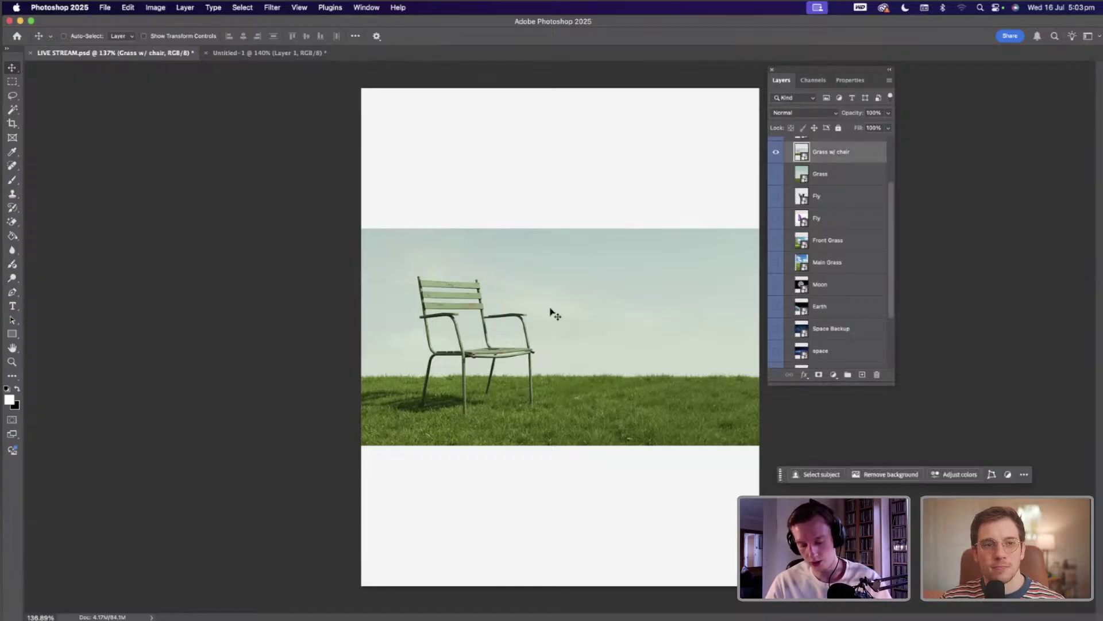
key(super)
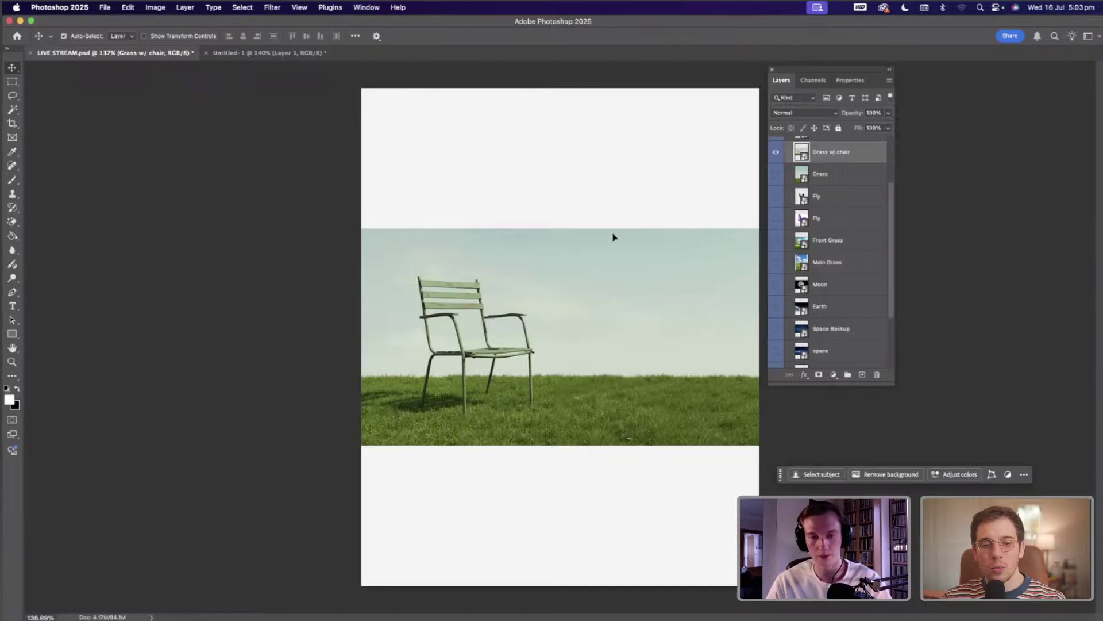
key(super+t)
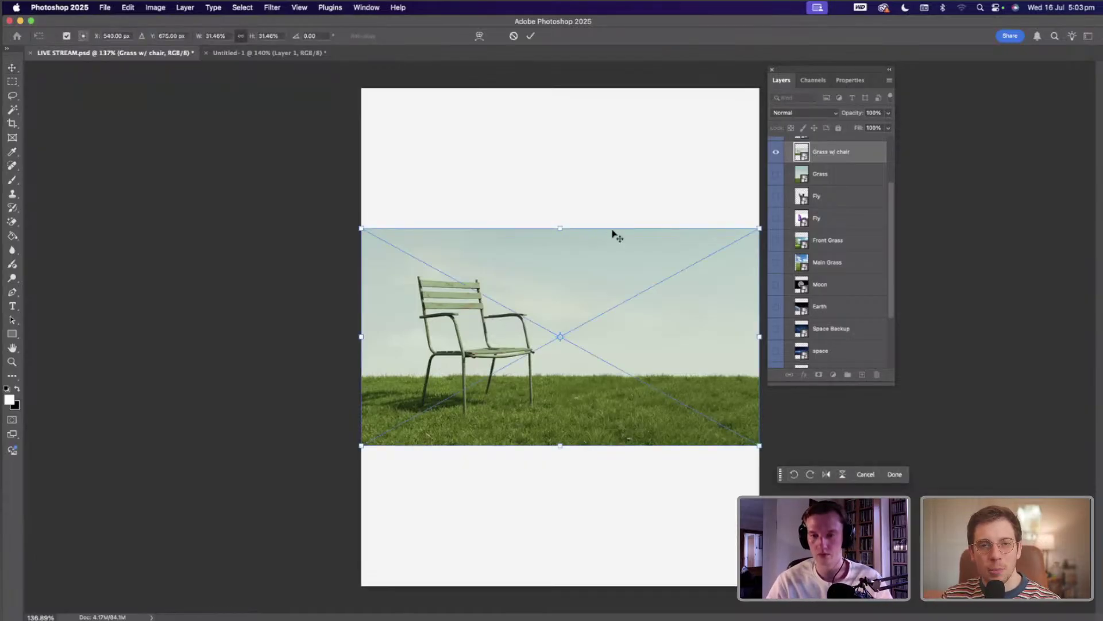
key(Return)
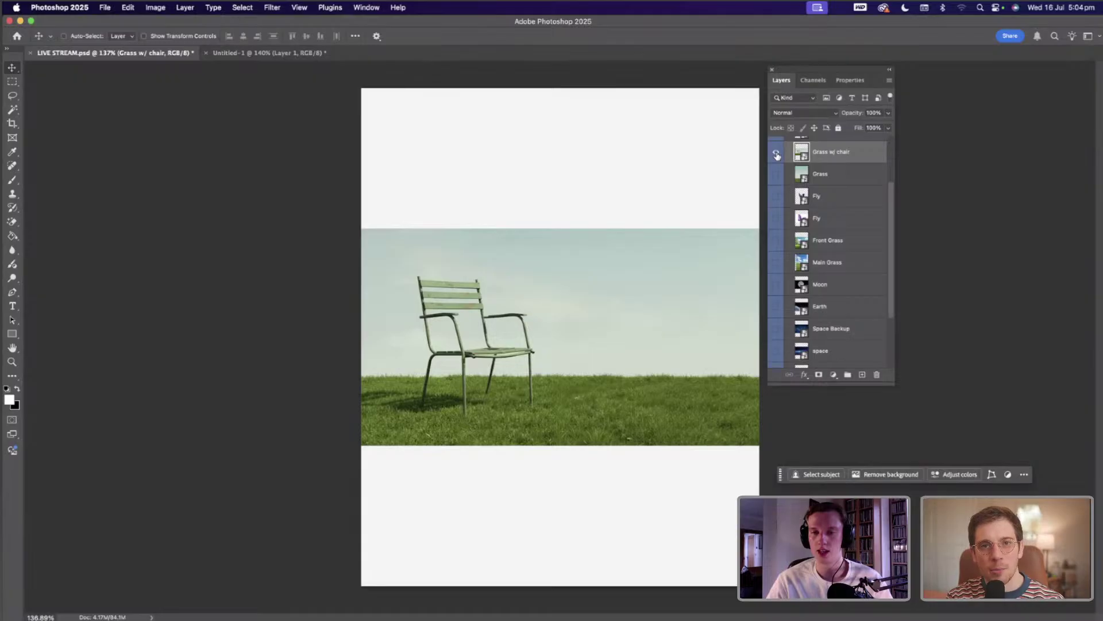
- Hide the Grass w/ chair layer and show the Sketch layer to review the planned composition
click(776, 155)
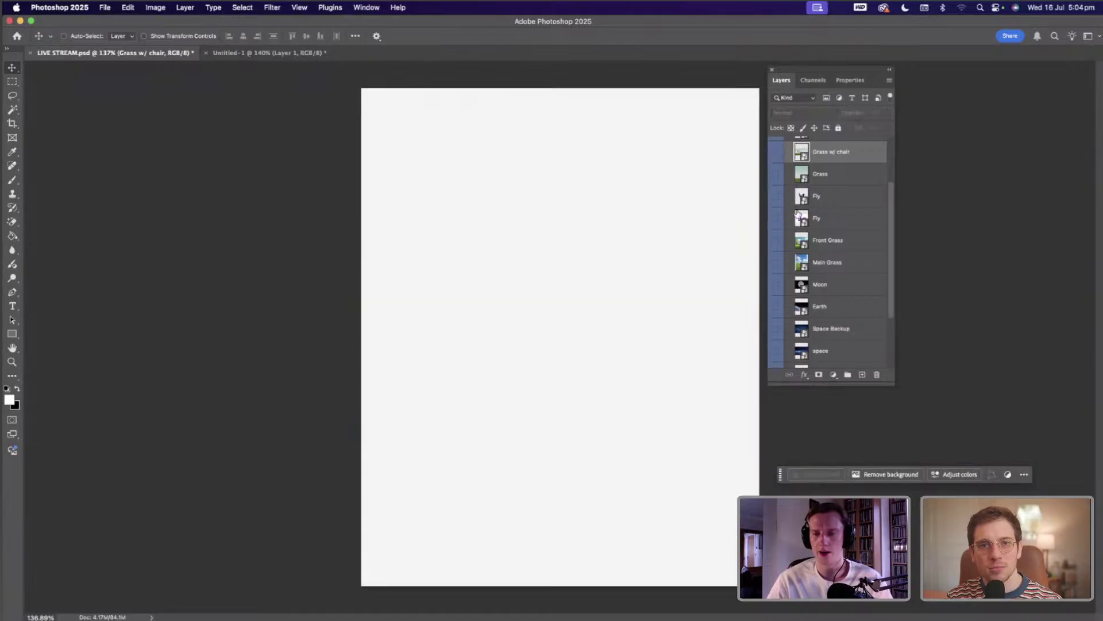
scroll(773, 305, down, 3)
click(776, 334)
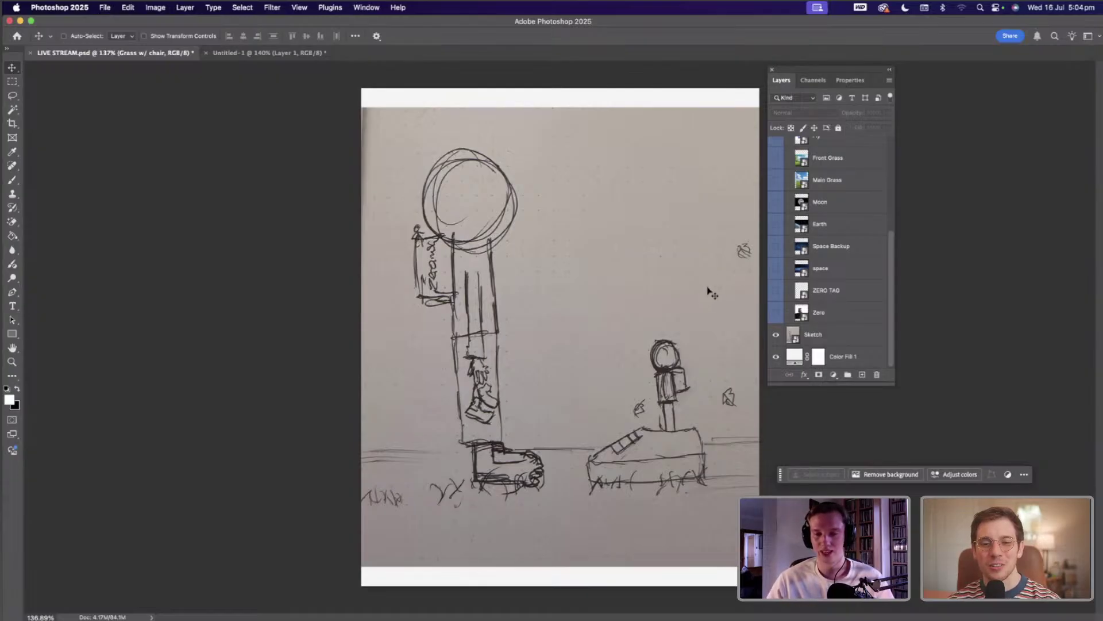
- Show the Grass w/ chair layer again and hide the Sketch layer
scroll(805, 299, up, 1)
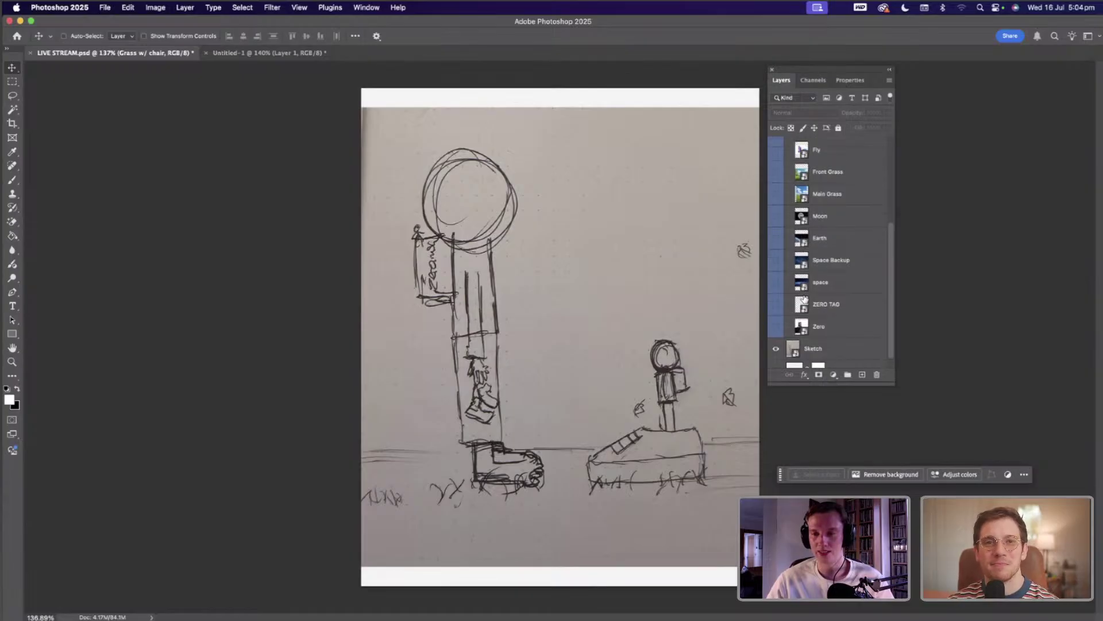
scroll(804, 297, up, 5)
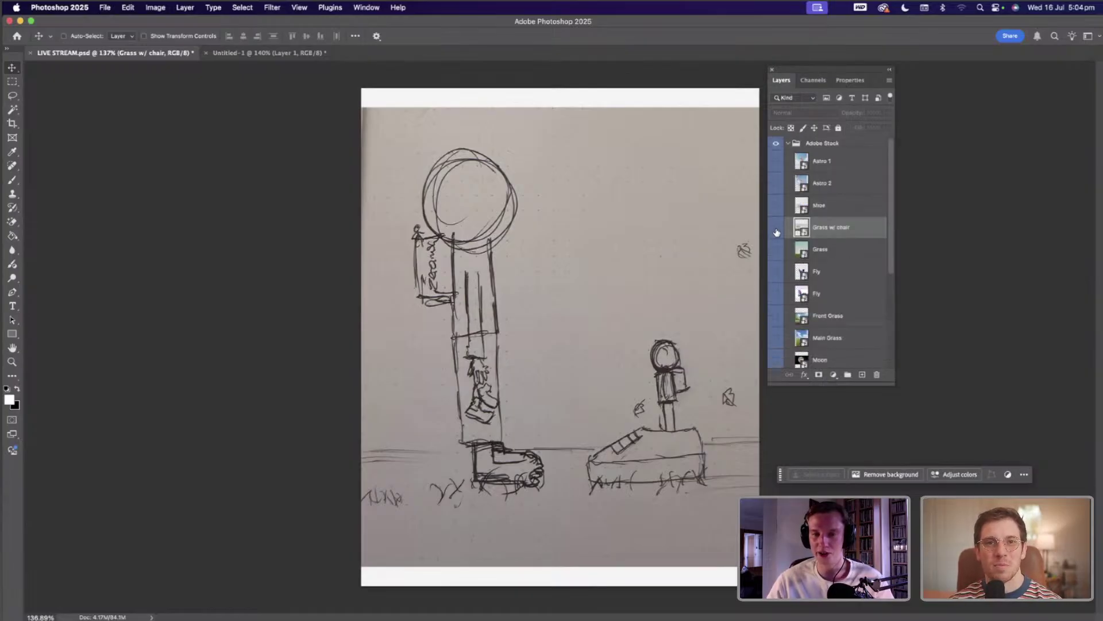
click(775, 230)
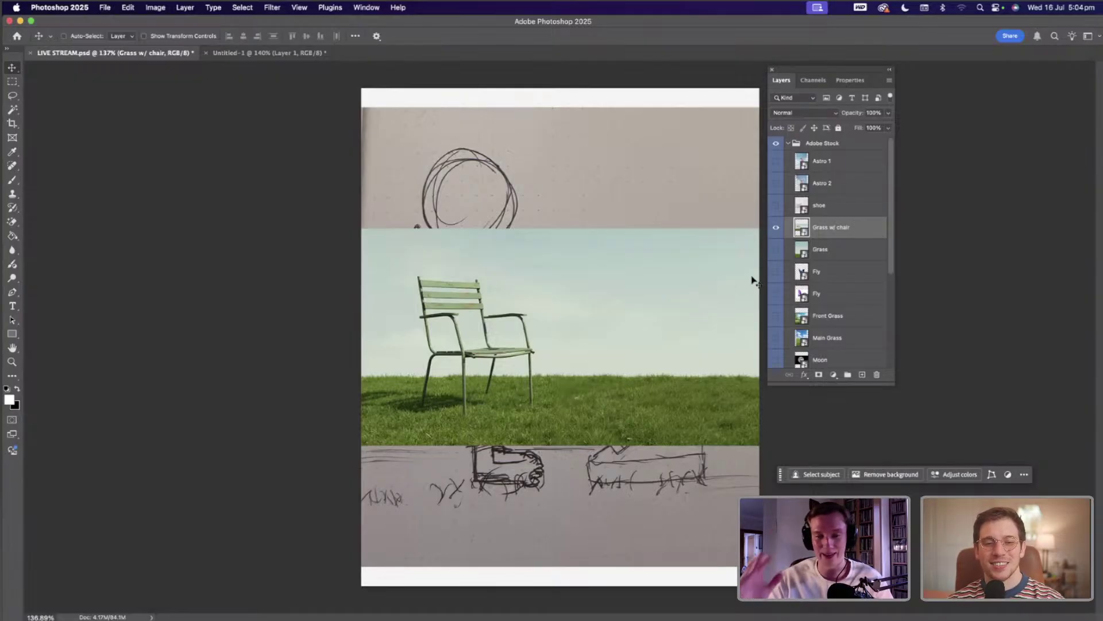
scroll(793, 277, down, 5)
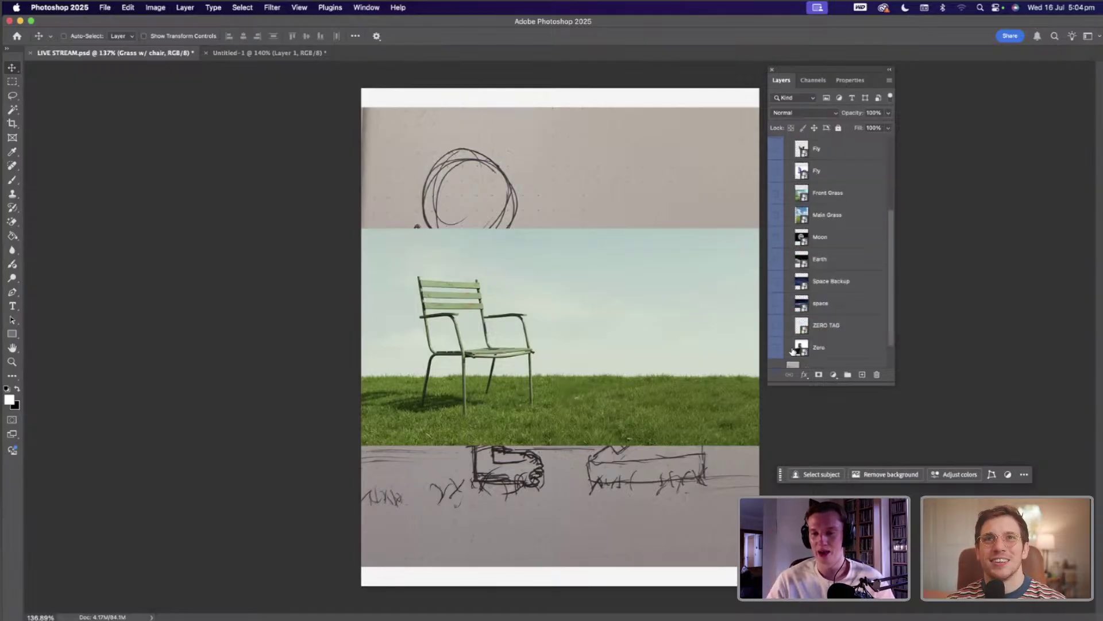
click(777, 335)
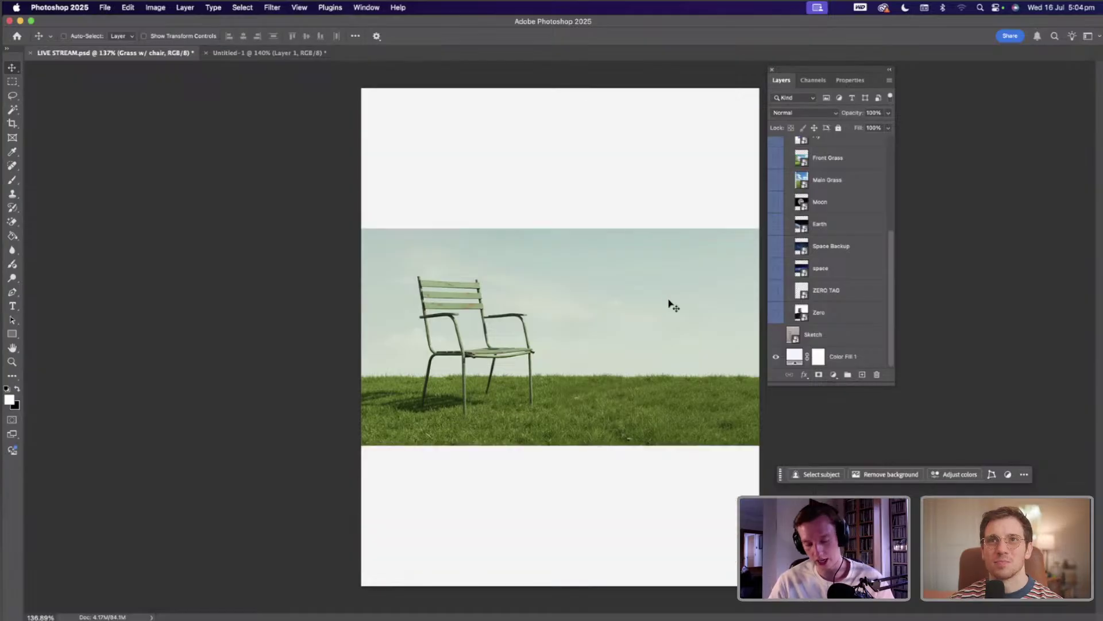
- Scale the Grass w/ chair image up proportionally from its centre until it fills the full canvas height
key(ctrl+t)
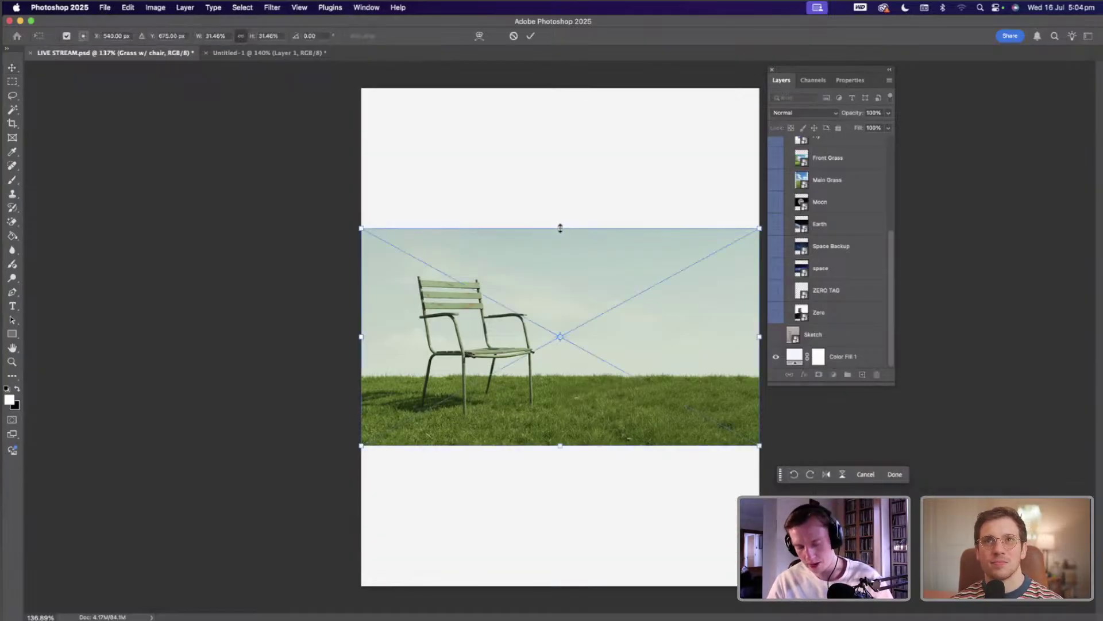
drag(560, 228, 561, 88)
key(Return)
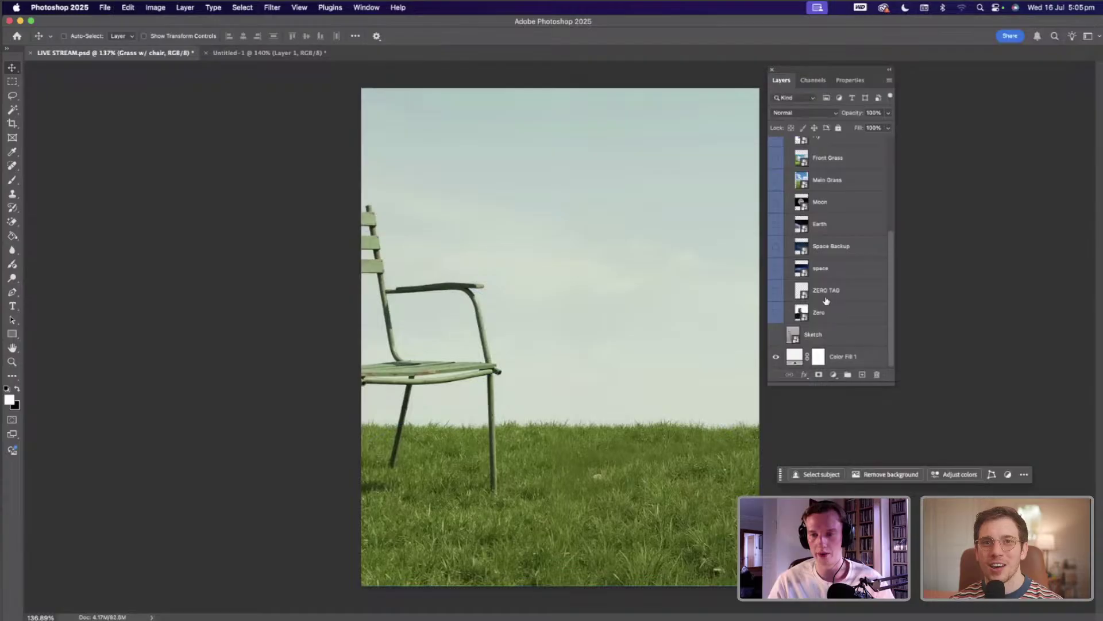
- Add a layer mask to the Grass w/ chair layer and convert the layer to a Smart Object
scroll(816, 230, up, 5)
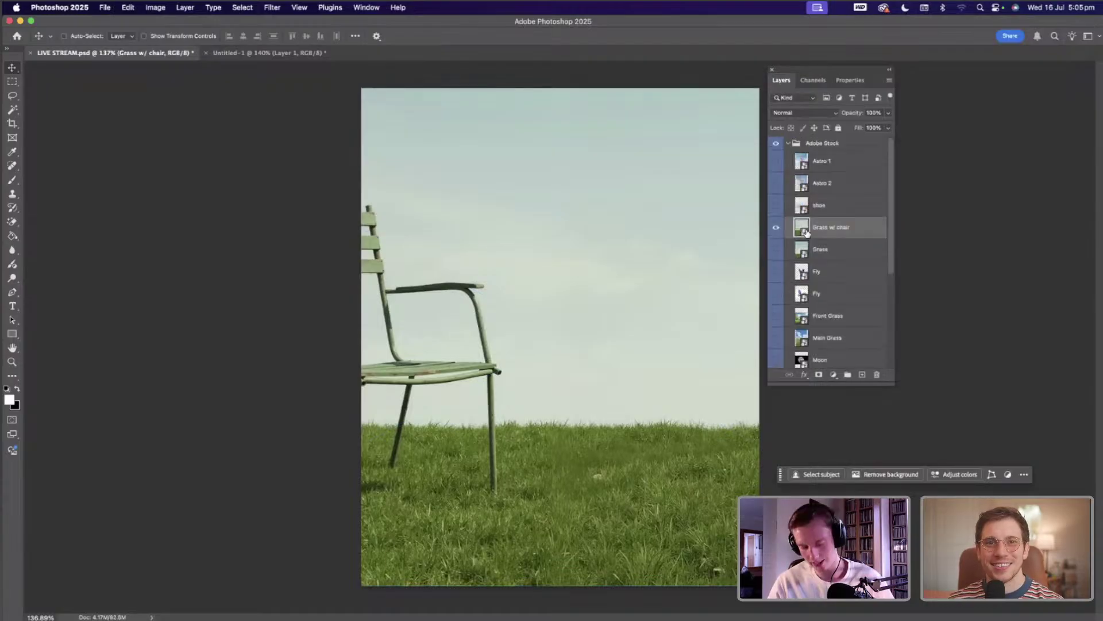
key(super)
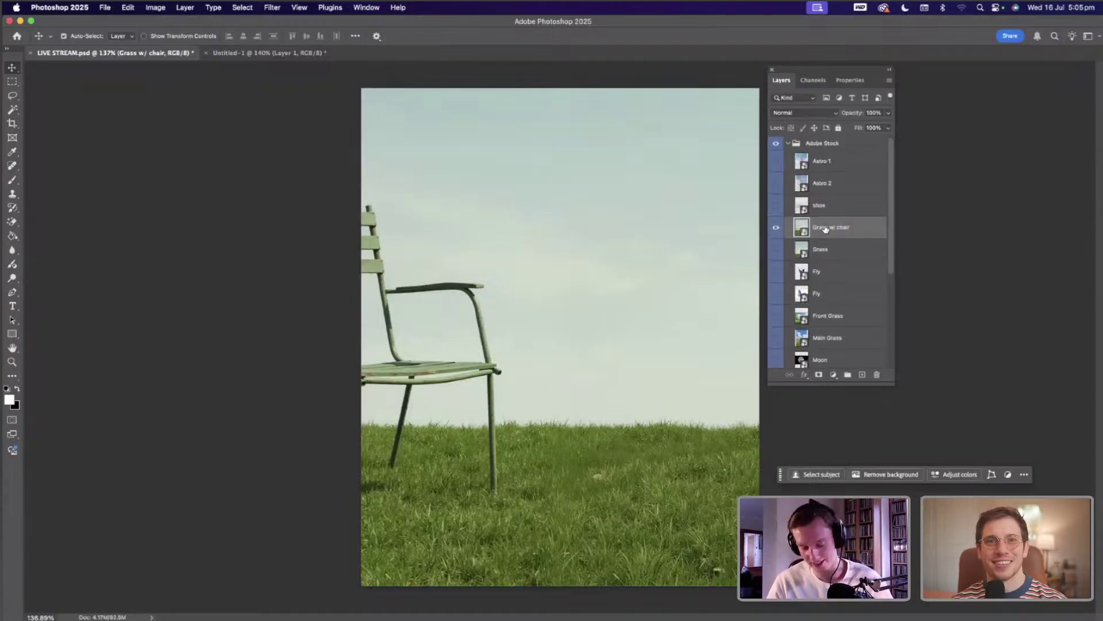
click(818, 374)
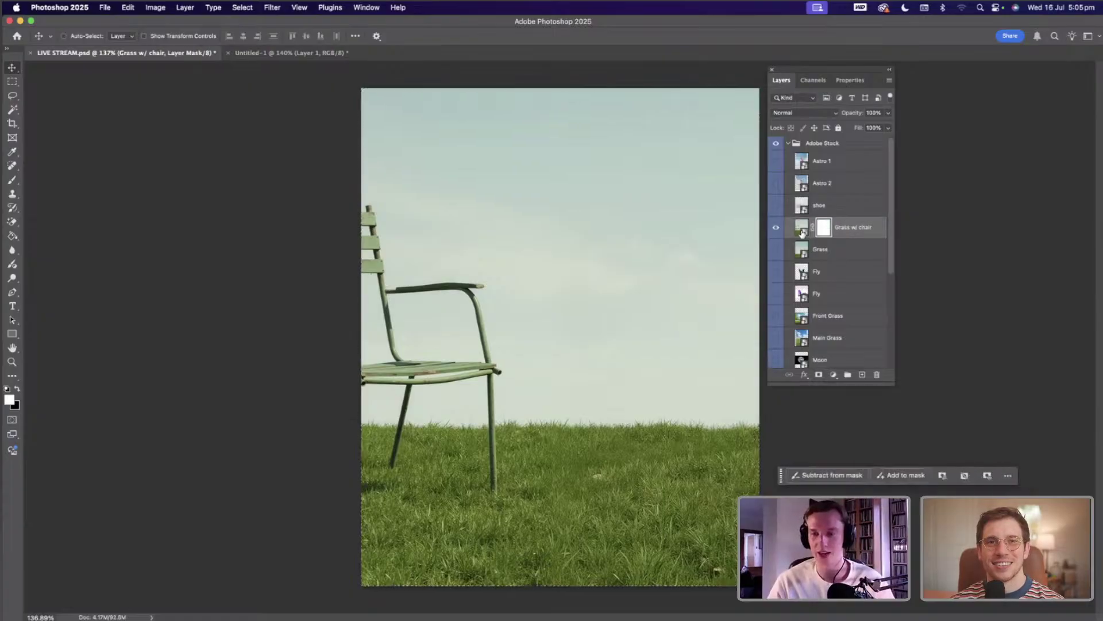
click(856, 231)
right_click(856, 230)
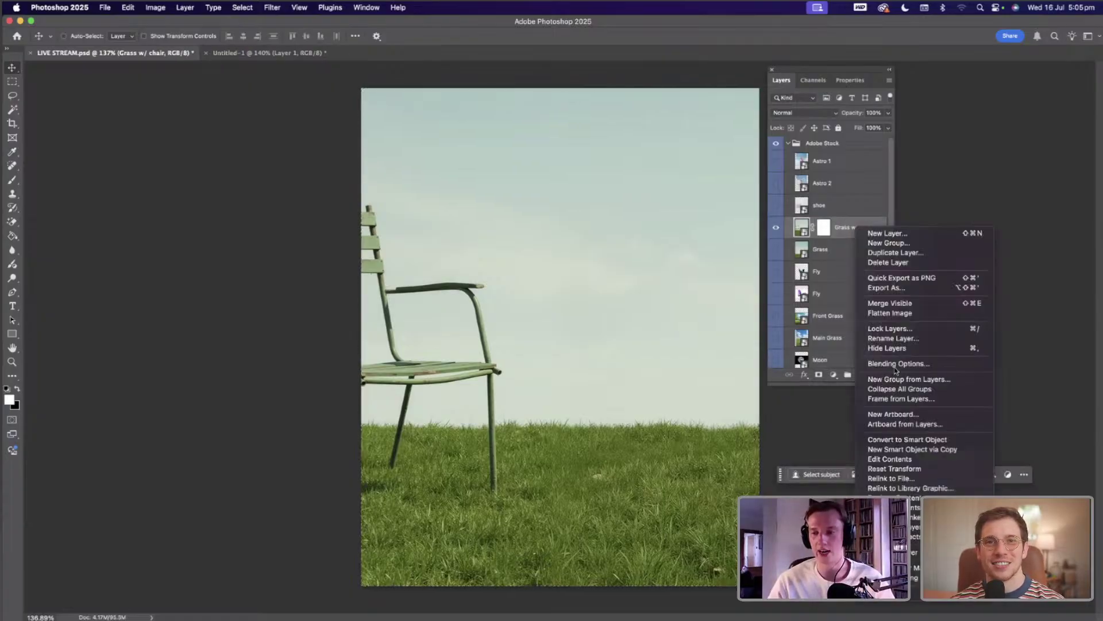
click(904, 440)
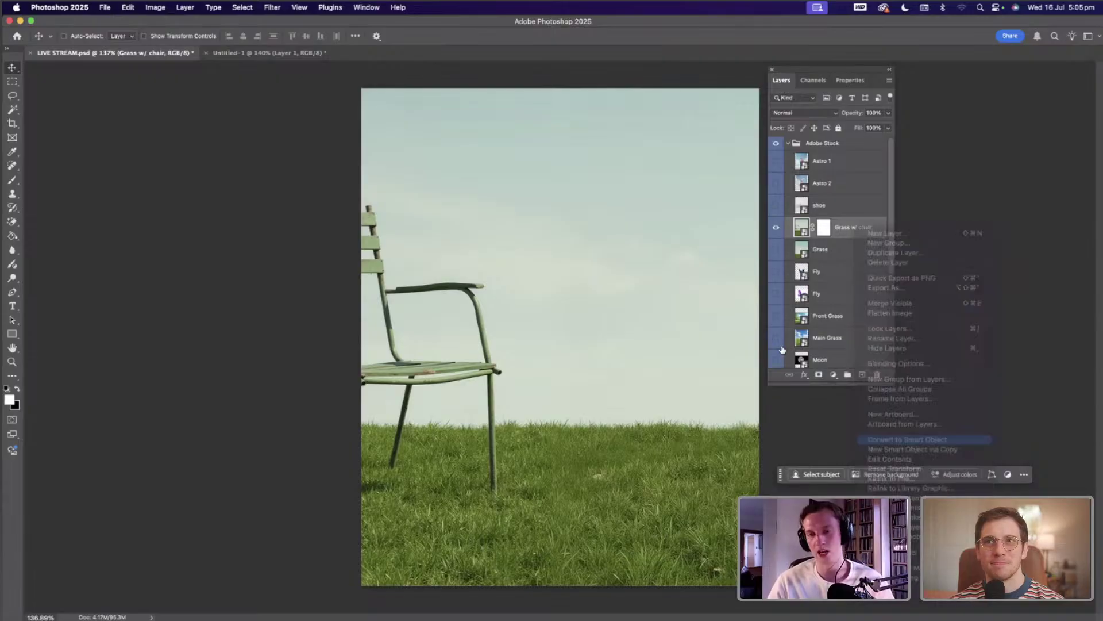
- Draw a loose Lasso selection around the chair and remove it using Generative Fill with an empty prompt
click(12, 97)
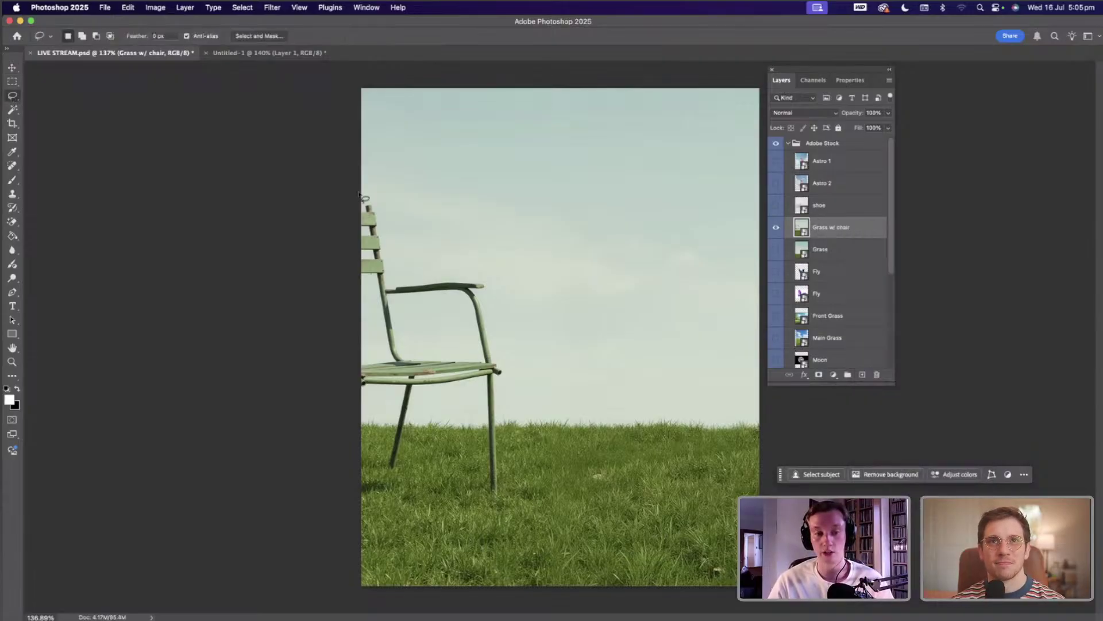
drag(328, 240, 309, 357)
mouse_move(307, 473)
mouse_down()
mouse_move(326, 525)
mouse_move(397, 525)
mouse_move(424, 496)
mouse_move(499, 508)
mouse_move(507, 358)
mouse_move(494, 298)
mouse_move(477, 273)
mouse_move(393, 220)
mouse_move(423, 242)
mouse_up()
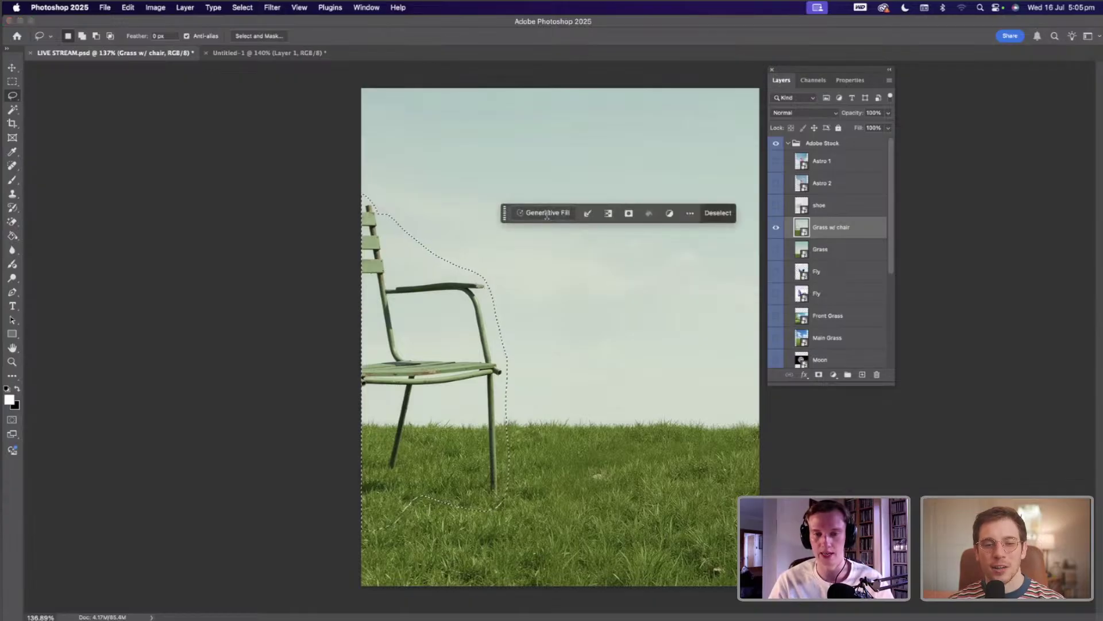
click(548, 214)
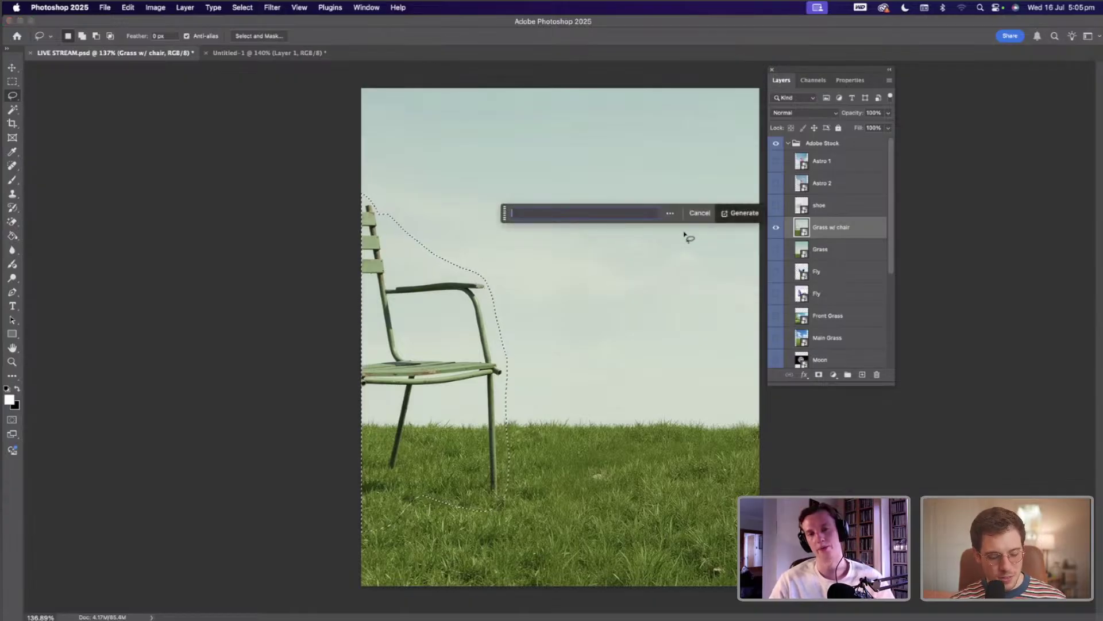
key(Return)
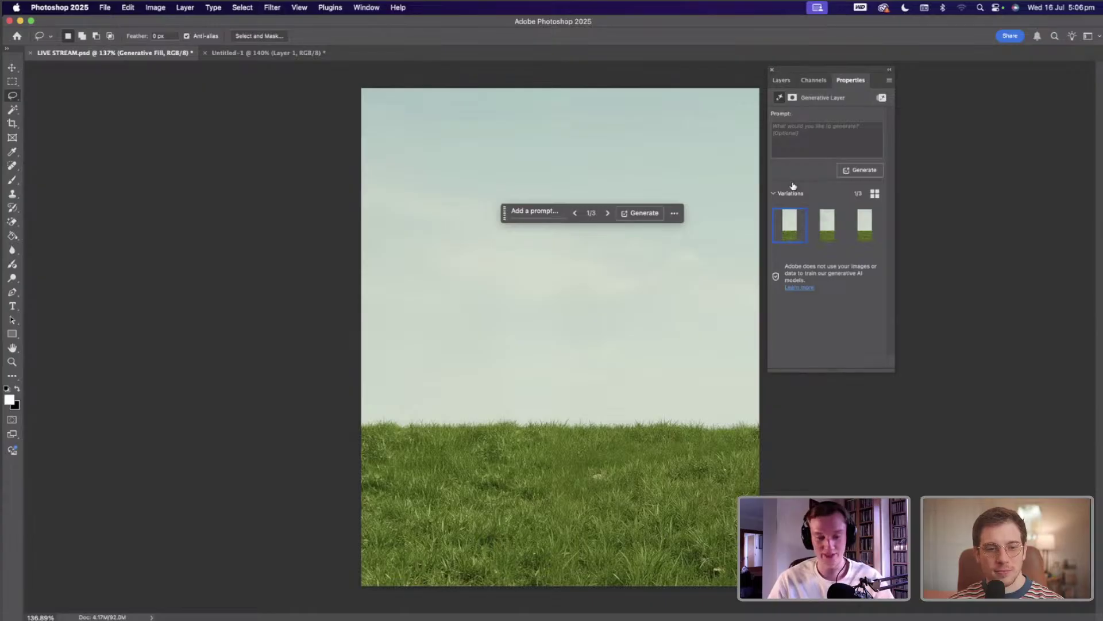
- Compare the generated variations, keep the second one, and return to the layer list
click(823, 230)
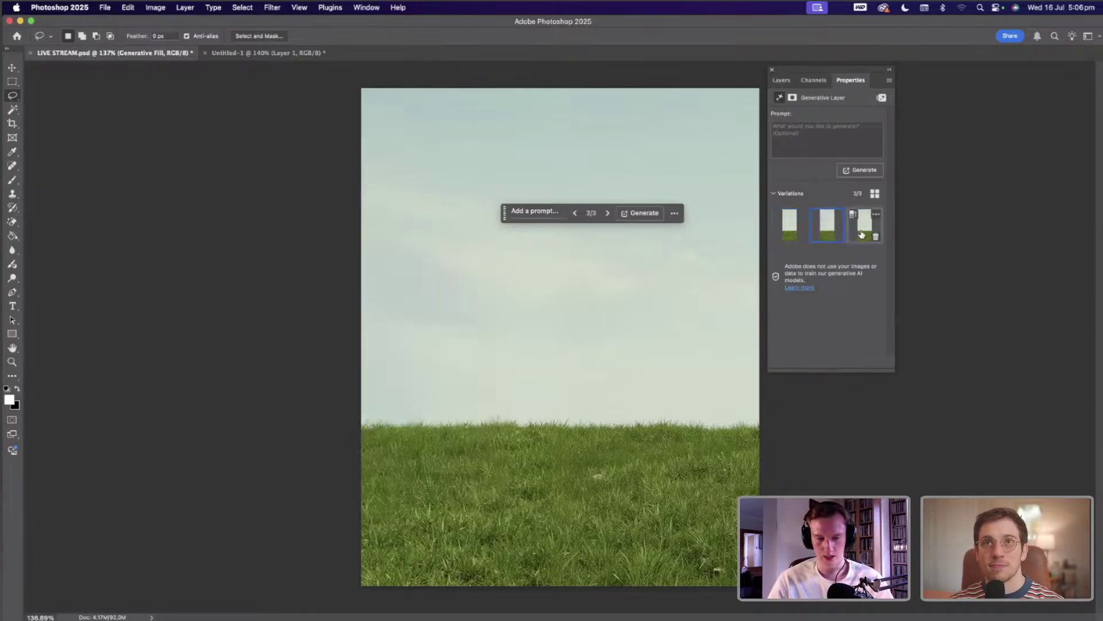
click(861, 232)
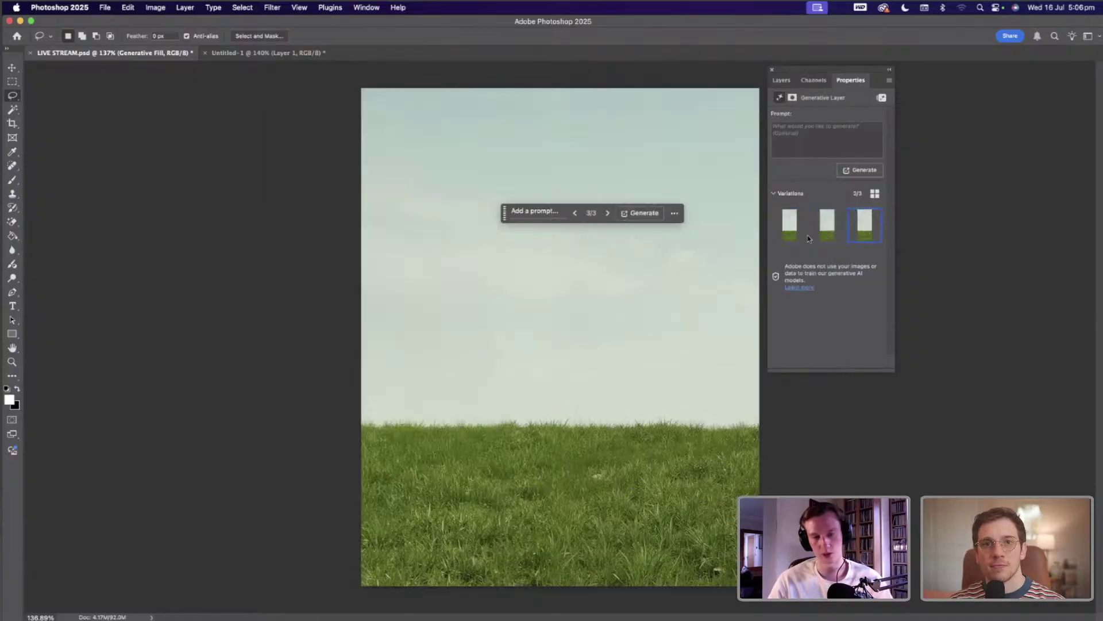
click(827, 224)
click(781, 79)
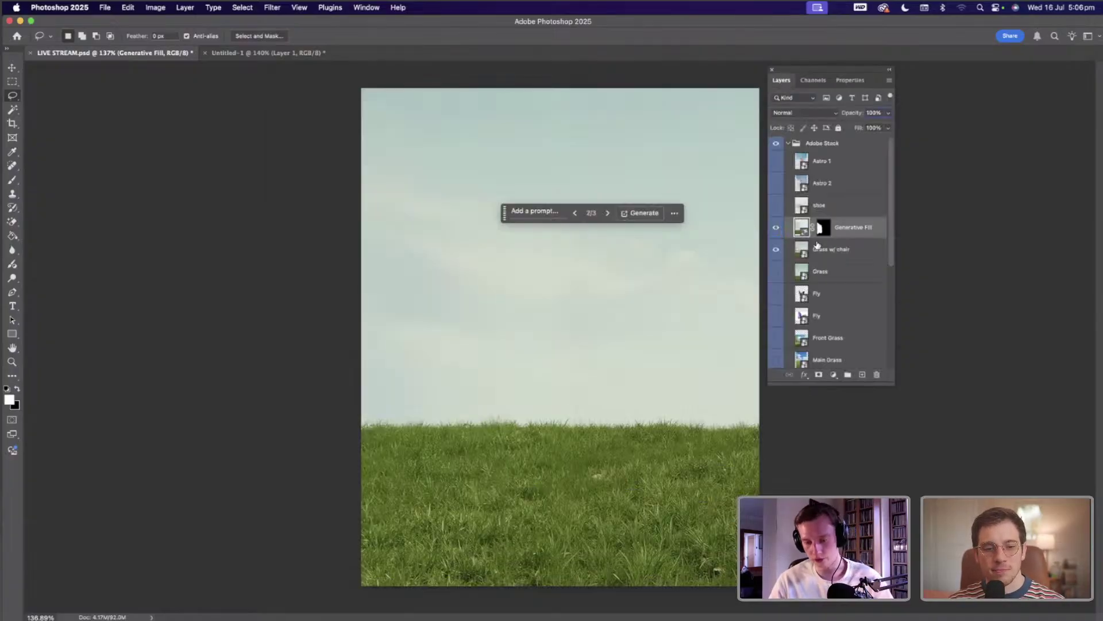
- Merge the Generative Fill layer with Grass w/ chair and add a layer mask to the merged layer
shift+click(831, 251)
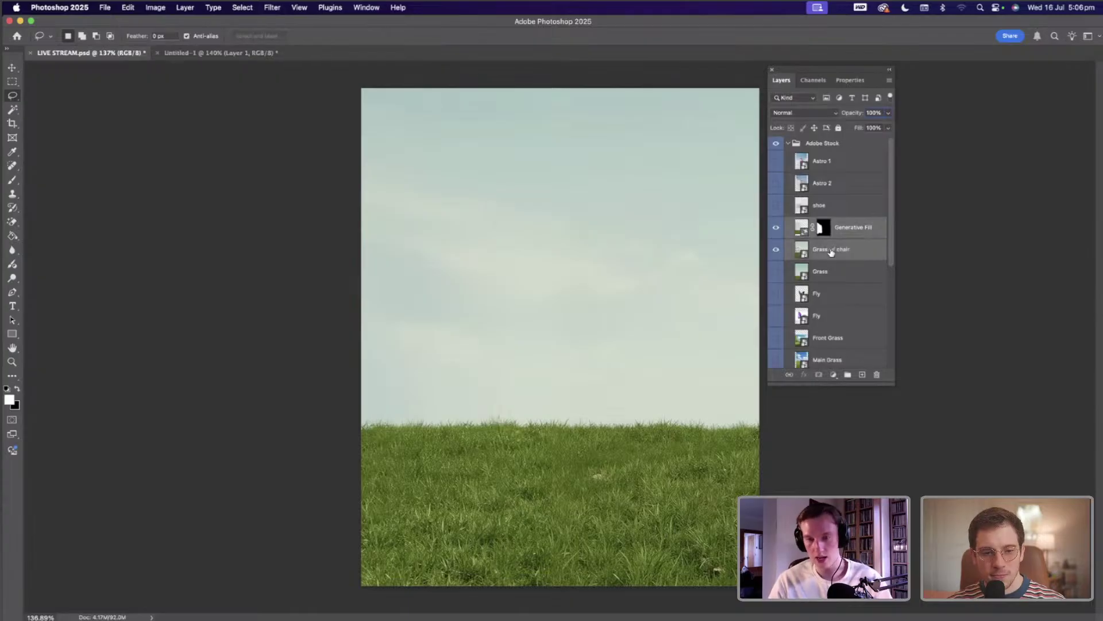
key(cmd+e)
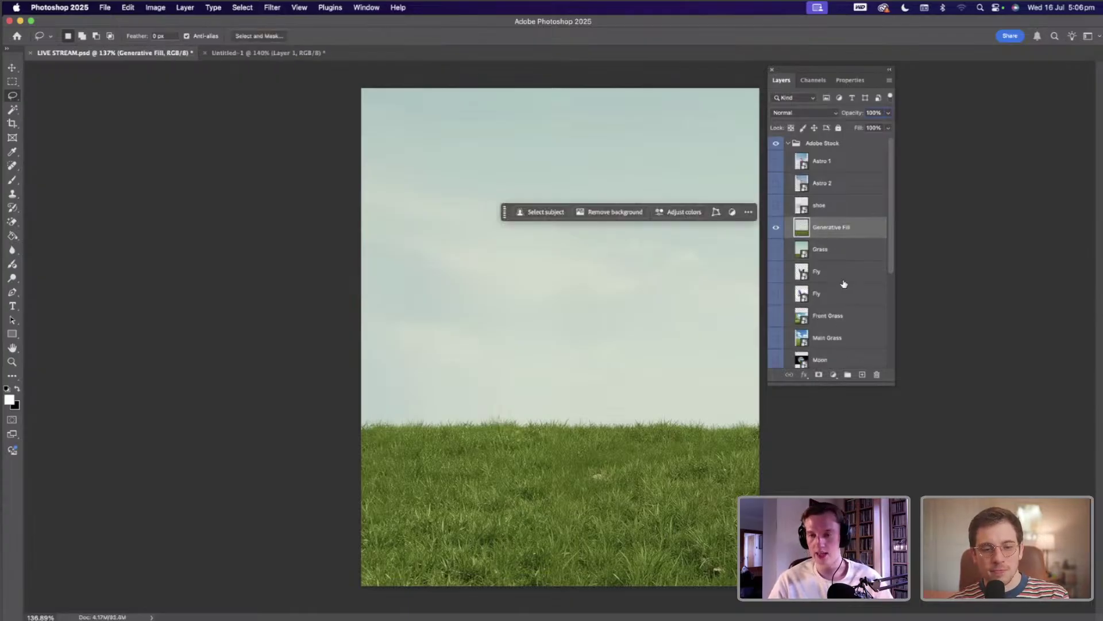
key(cmd+a)
click(819, 374)
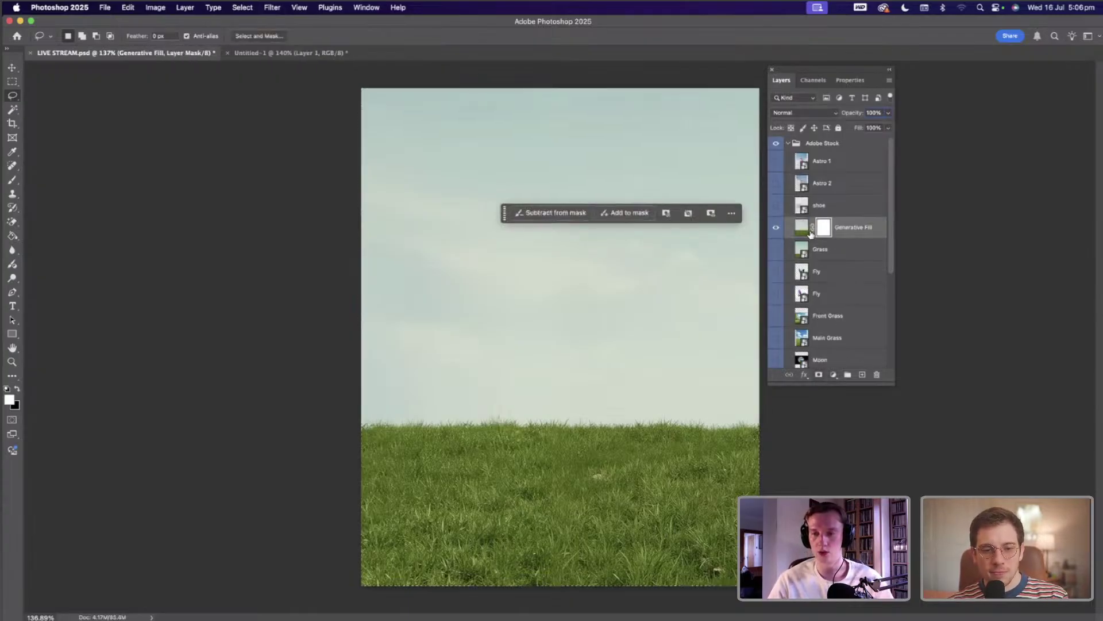
- Convert the masked Generative Fill layer to a Smart Object
click(845, 230)
right_click(845, 229)
drag(562, 270, 560, 581)
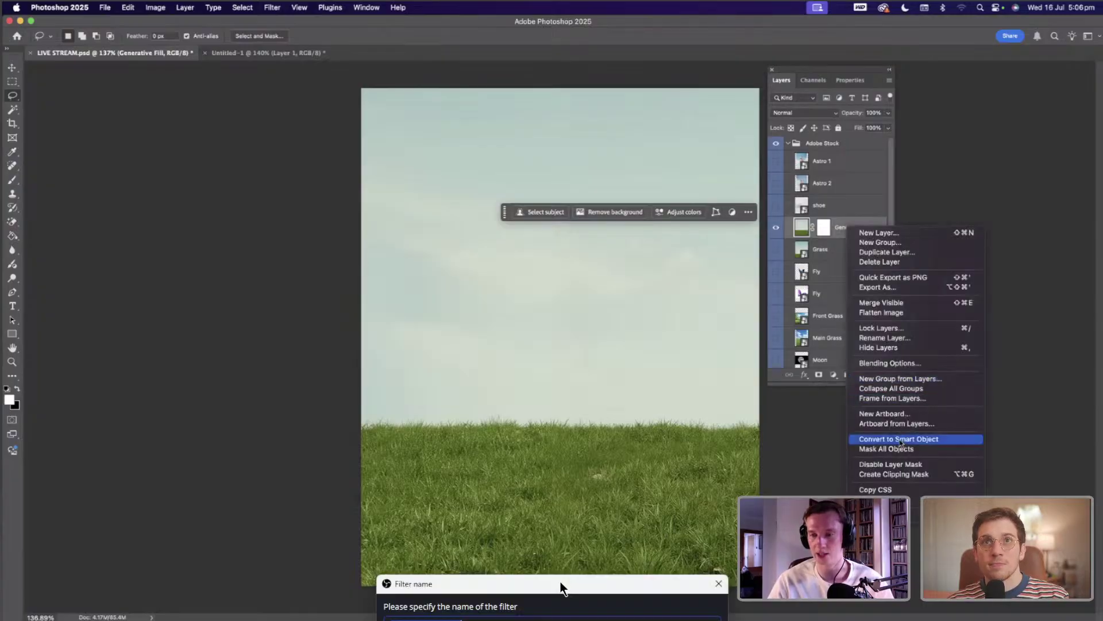
click(901, 440)
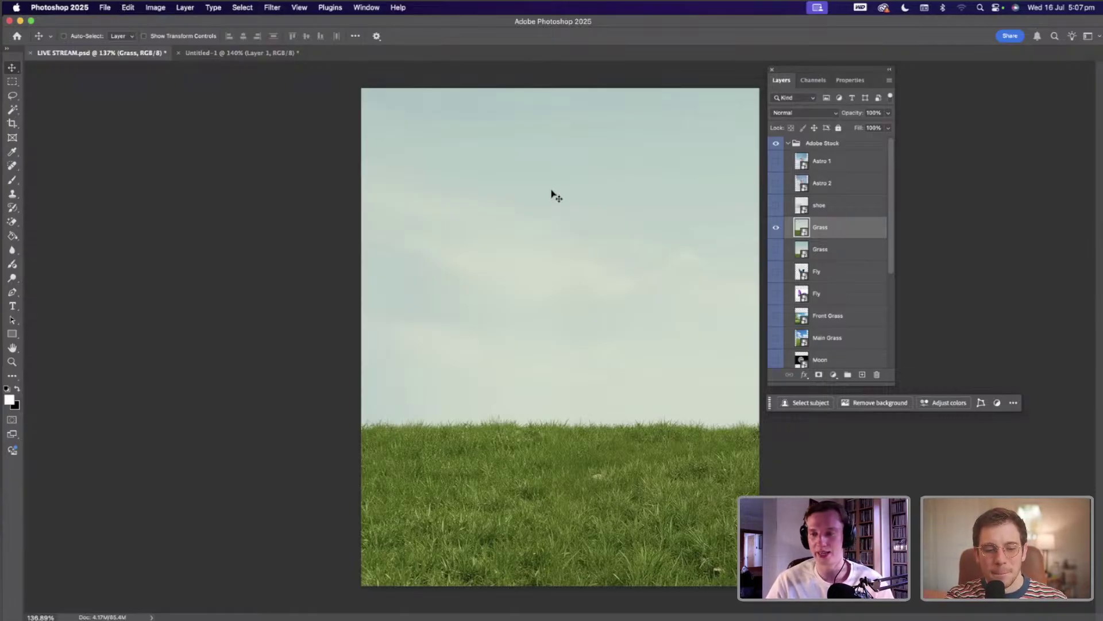
- Show the Earth layer and move it directly above the visible Grass layer in the layer order
scroll(809, 275, down, 5)
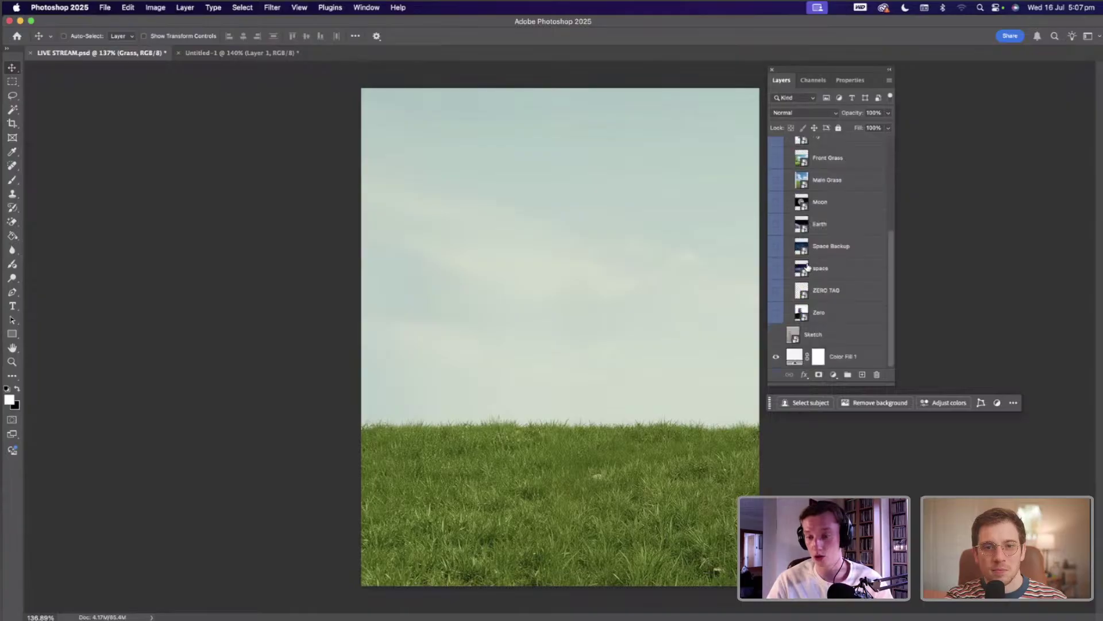
click(776, 224)
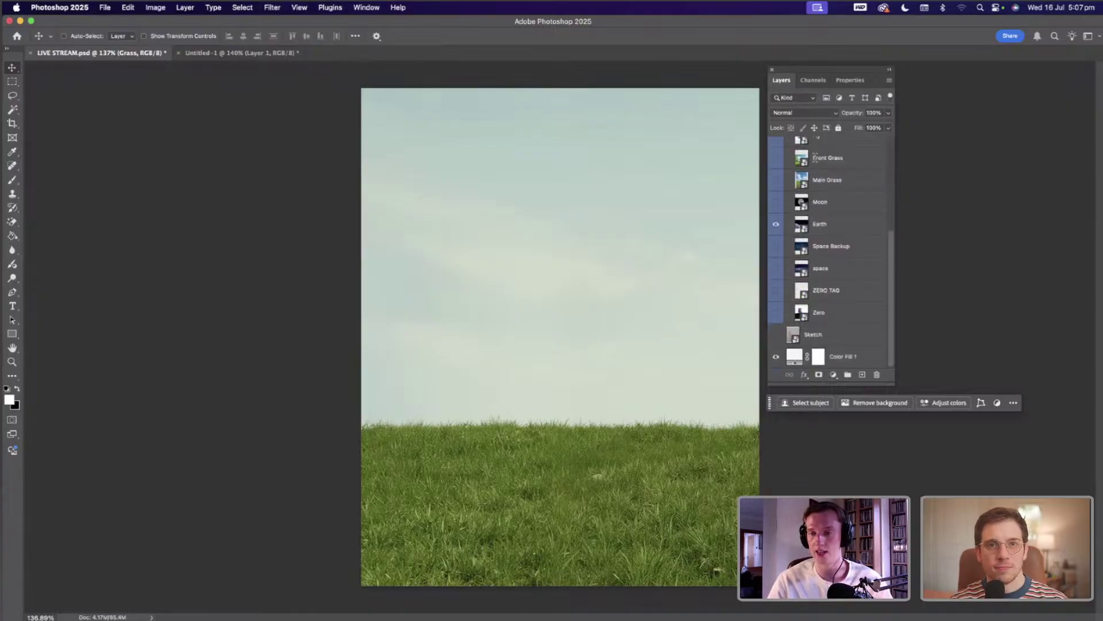
click(849, 224)
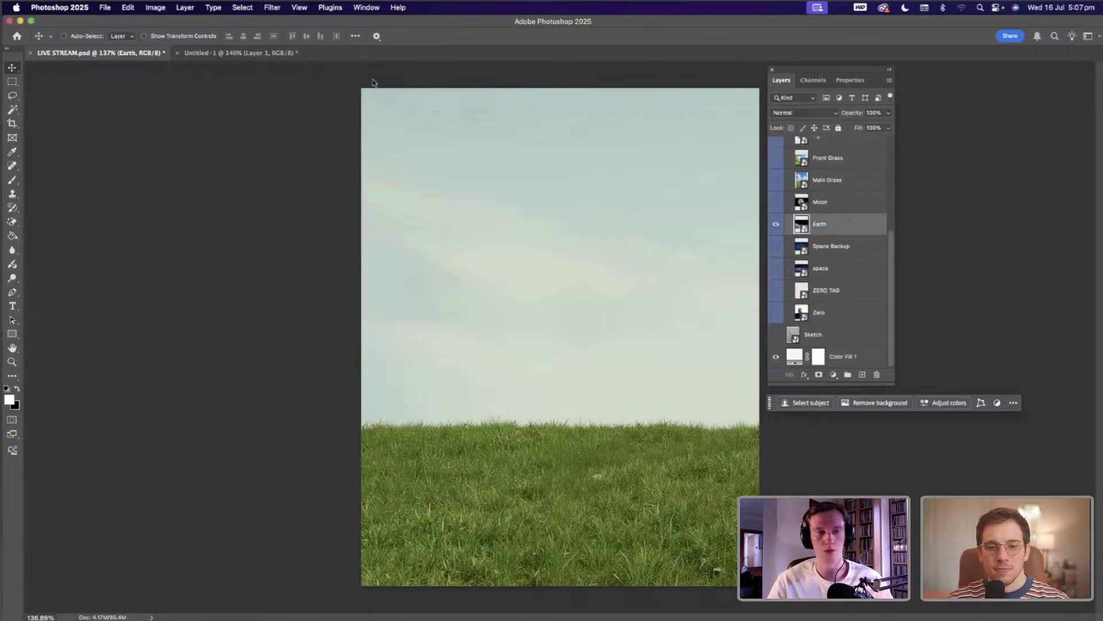
click(389, 62)
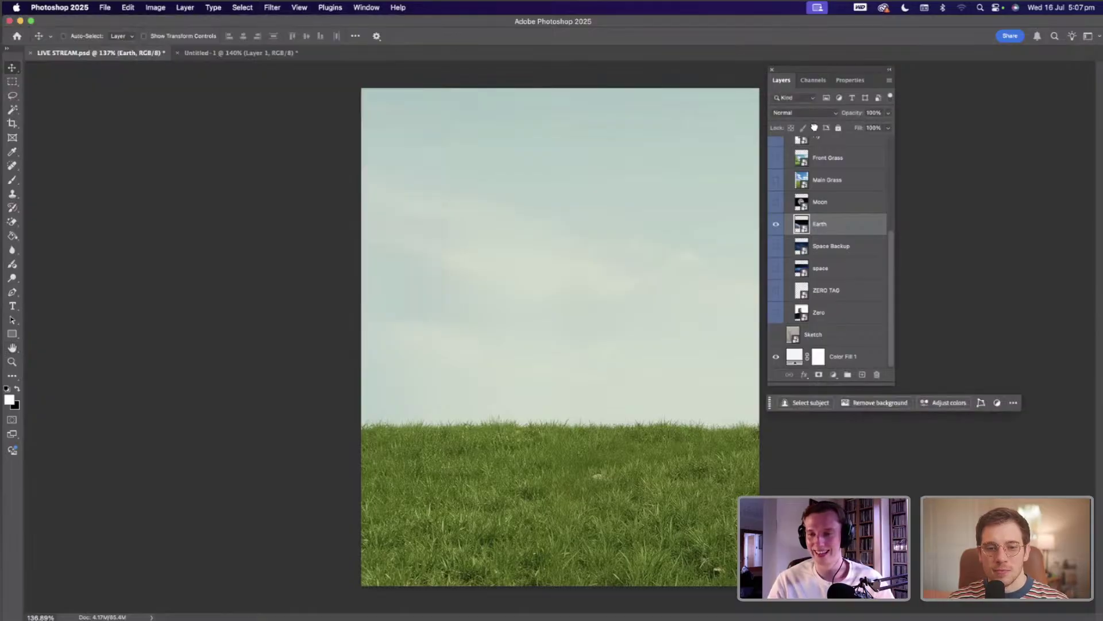
drag(815, 128, 816, 190)
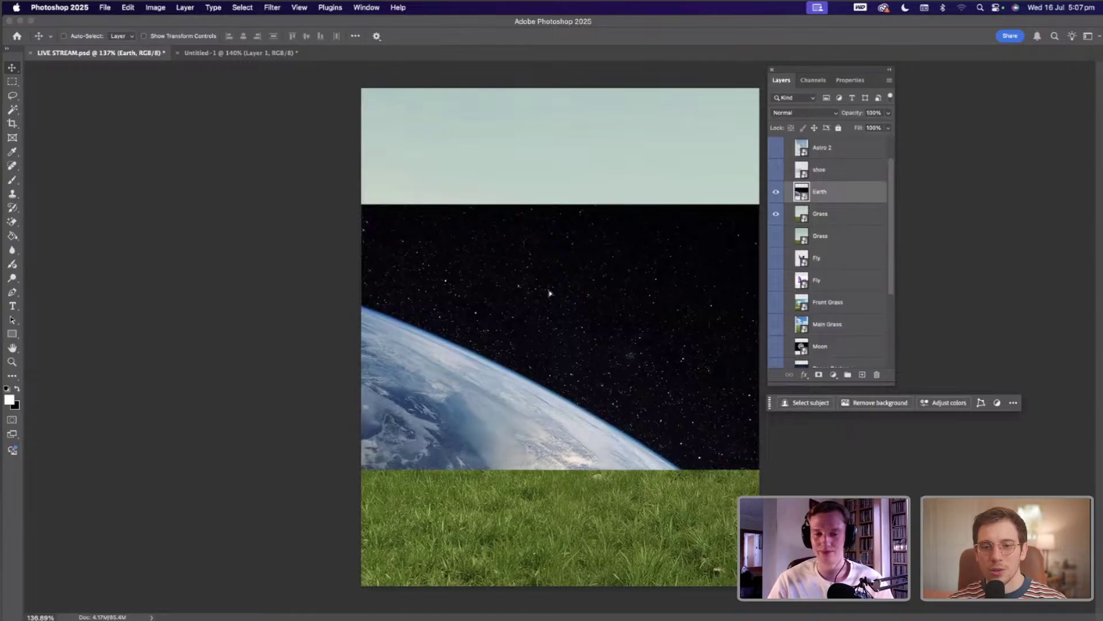
- Shift the Earth image up until its lower edge sits above the grass horizon, and hide the layer
drag(550, 293, 580, 311)
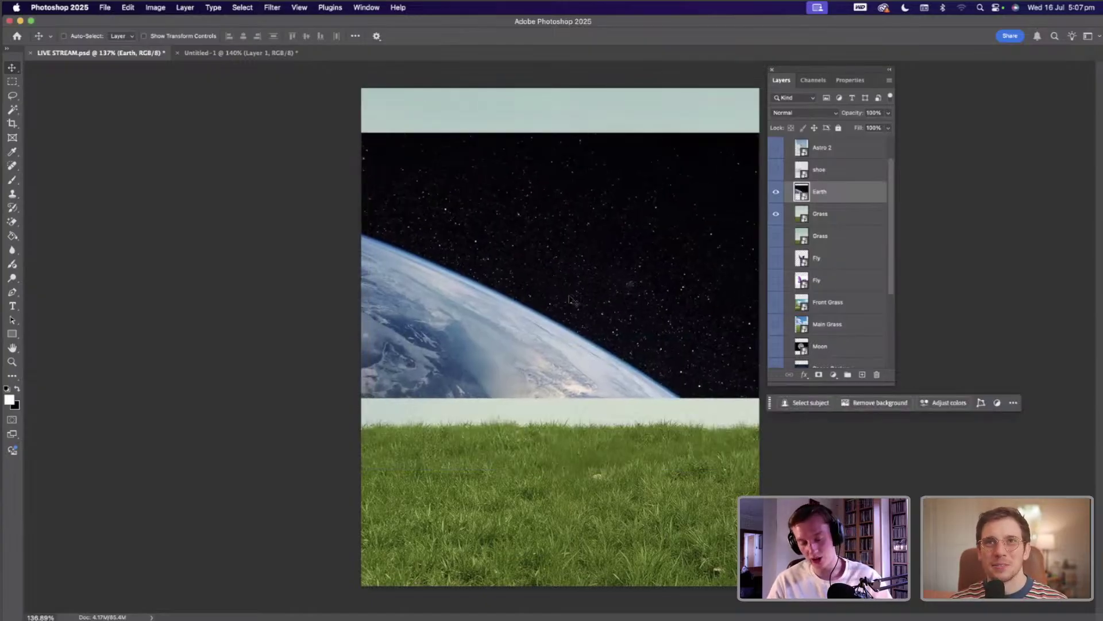
click(777, 192)
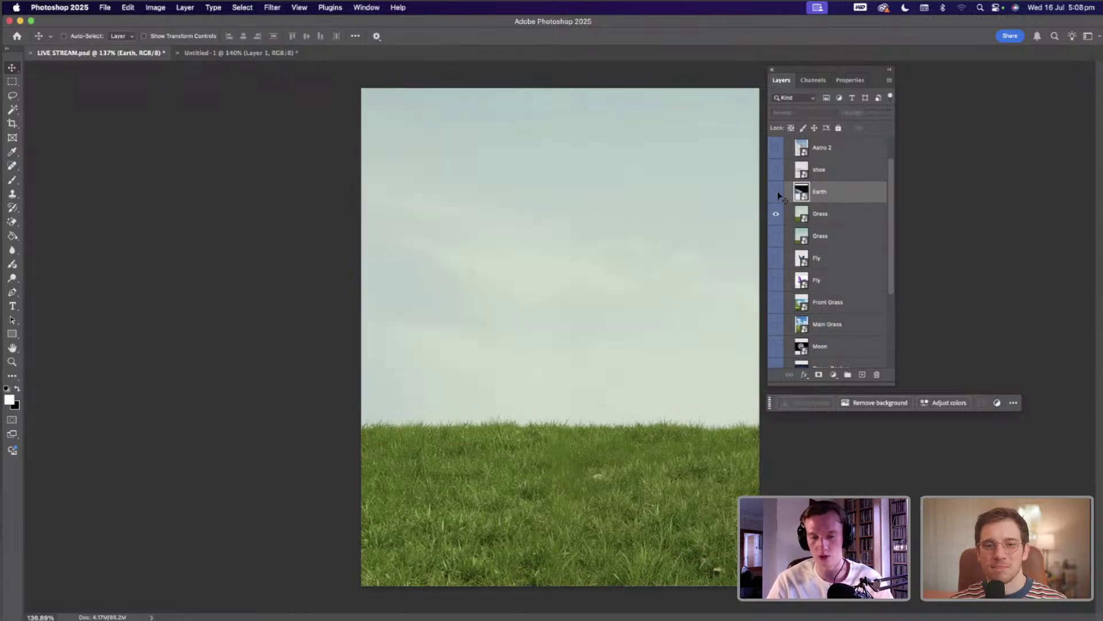
- Start Sky Replacement on the Grass layer and set Foreground Lighting to 75
key(super+equal)
key(super+equal)
key(super+equal)
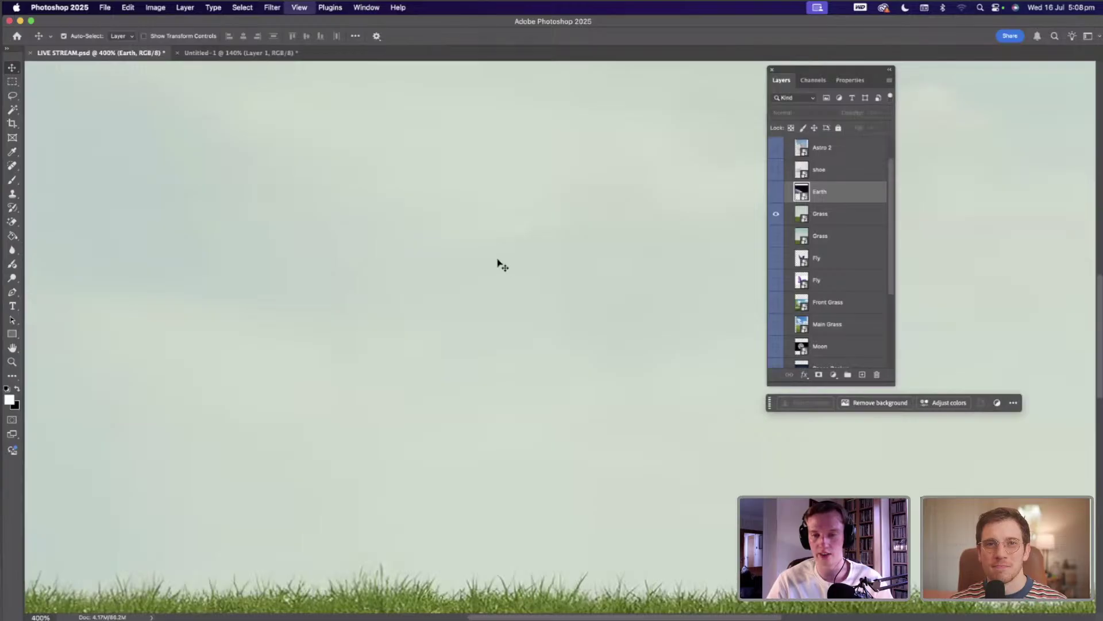
scroll(506, 267, down, 5)
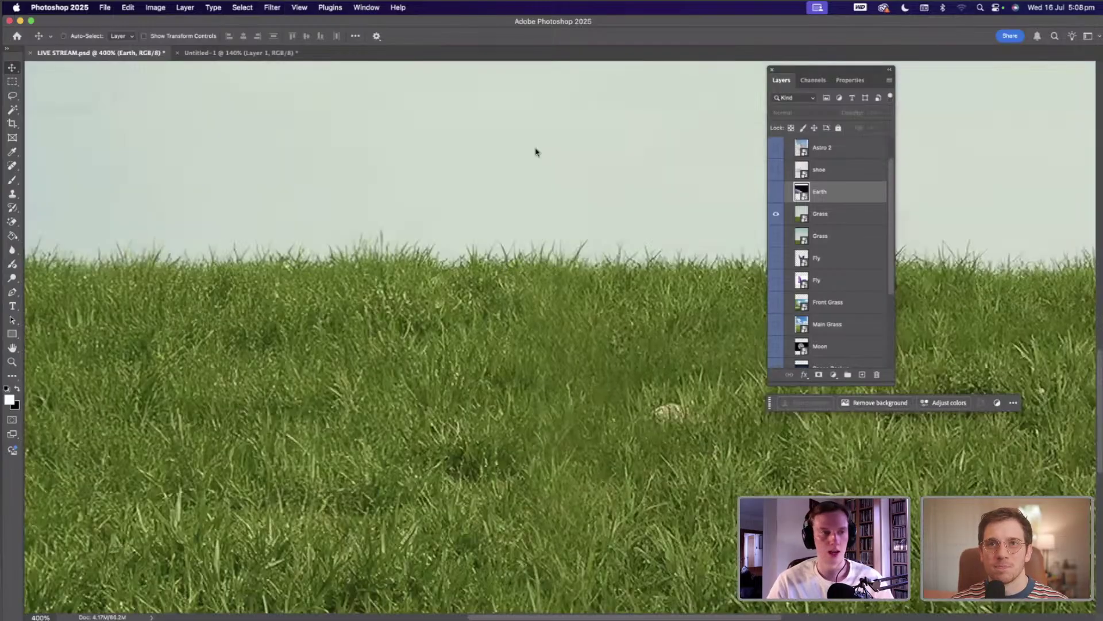
key(super+0)
click(816, 217)
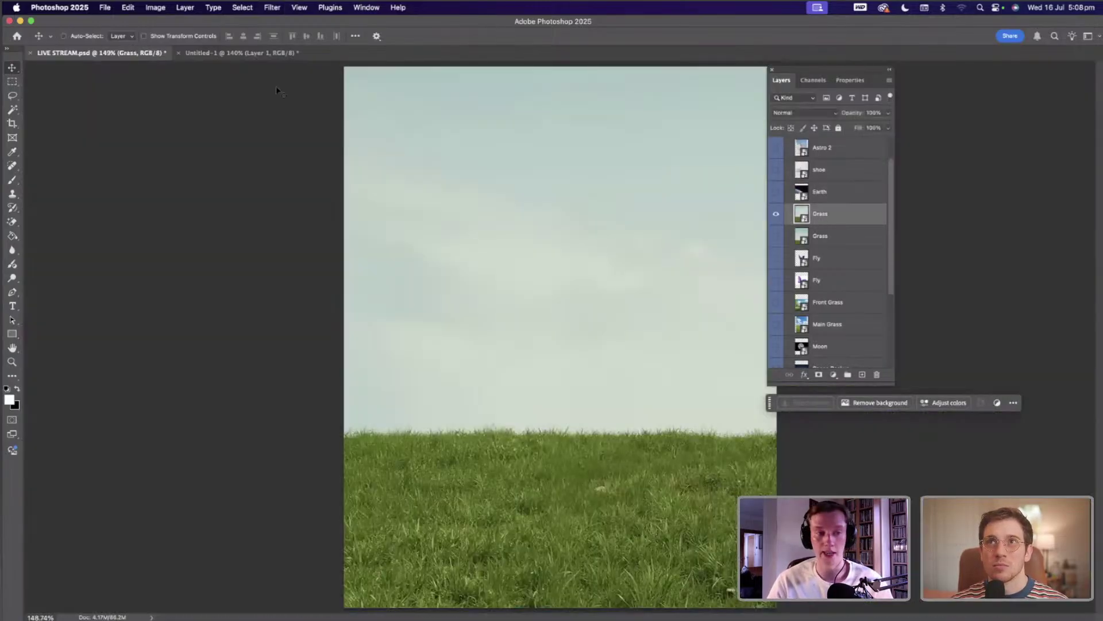
click(128, 7)
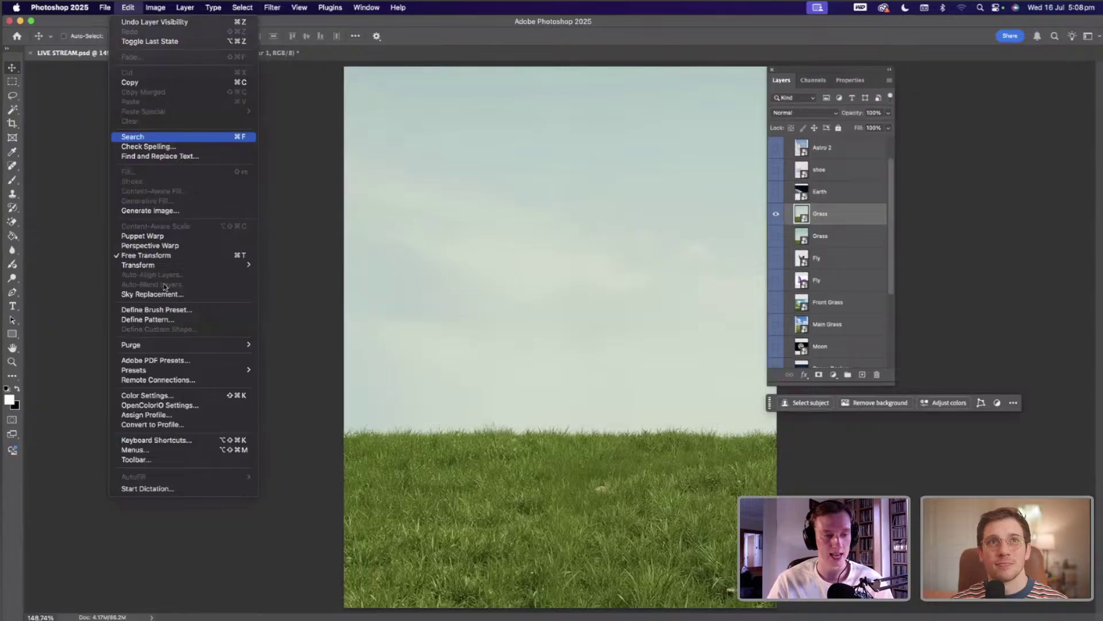
click(161, 294)
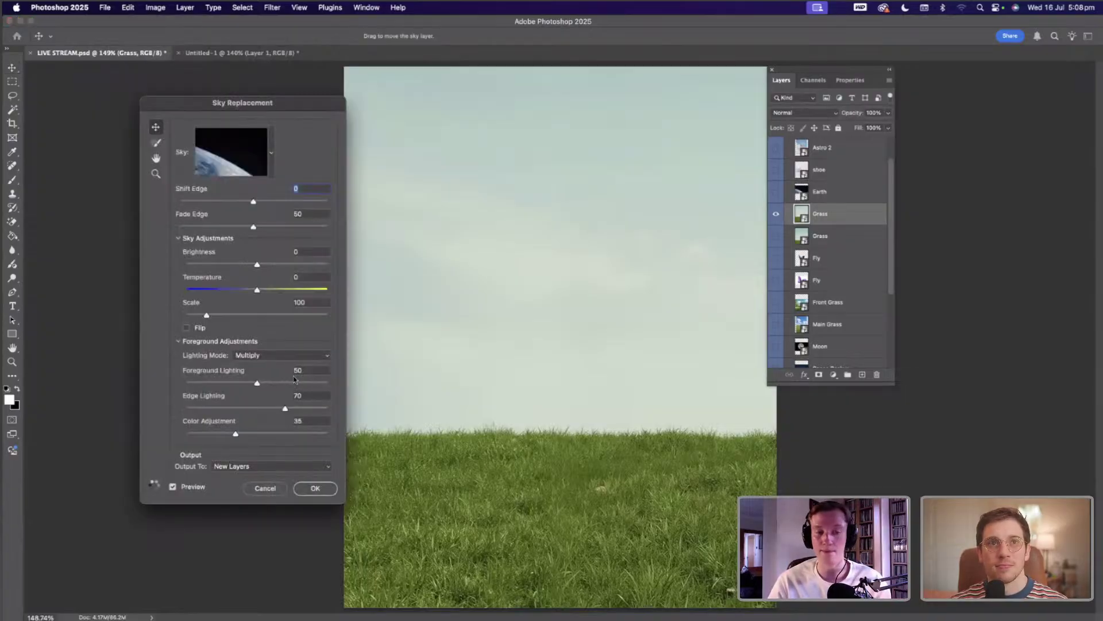
click(293, 382)
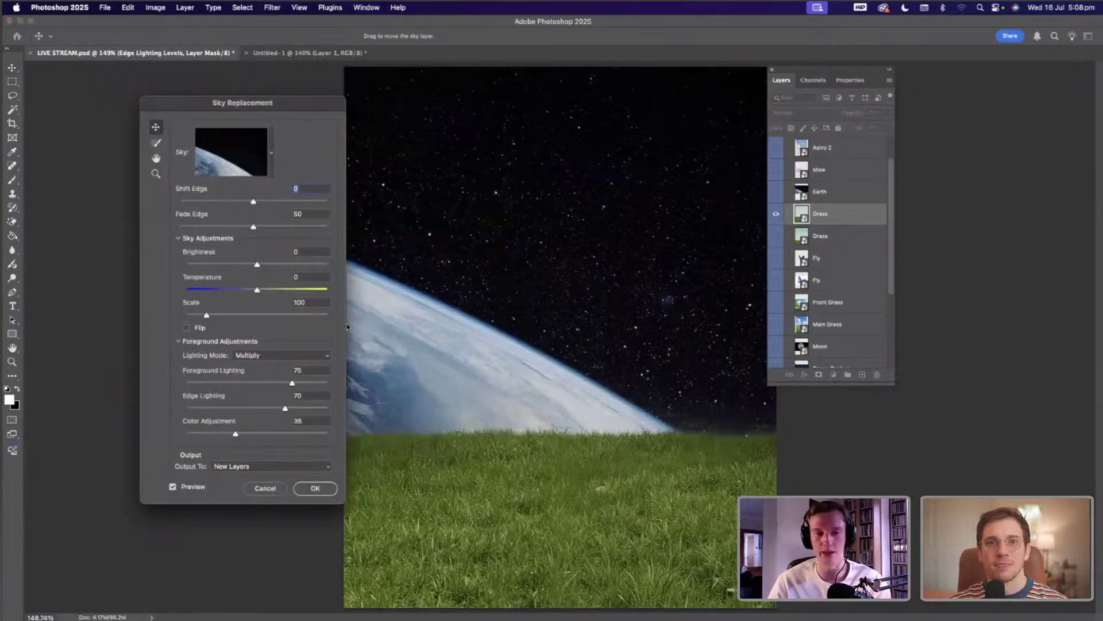
- Compare the two Adobe Stock skies, apply the black starry one with the diagonal Earth curve to new layers, and collapse the resulting group
click(272, 159)
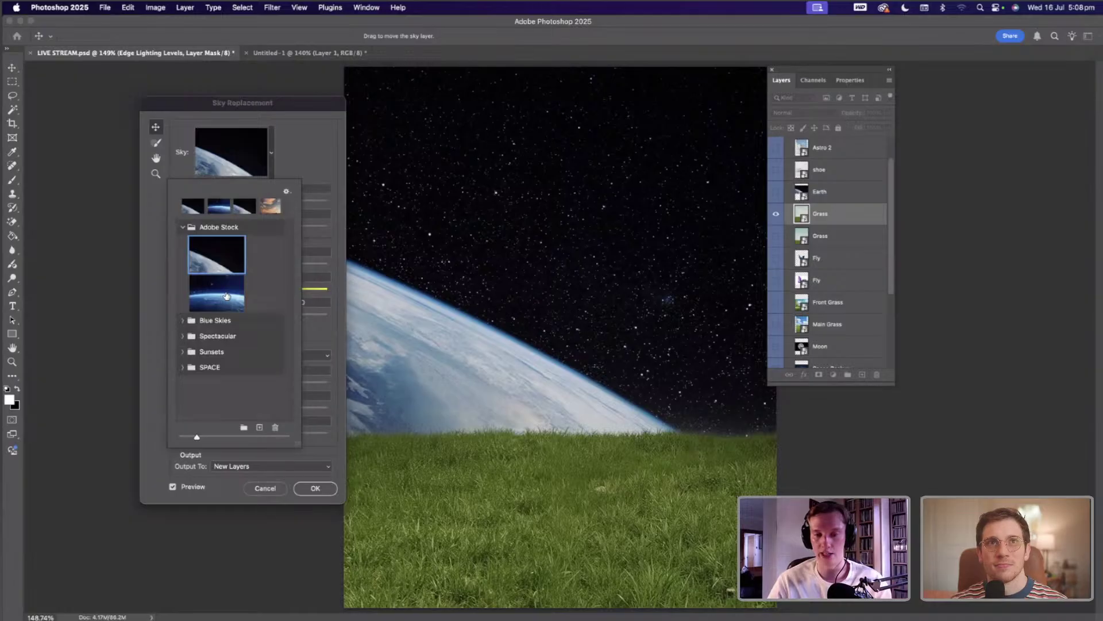
click(227, 296)
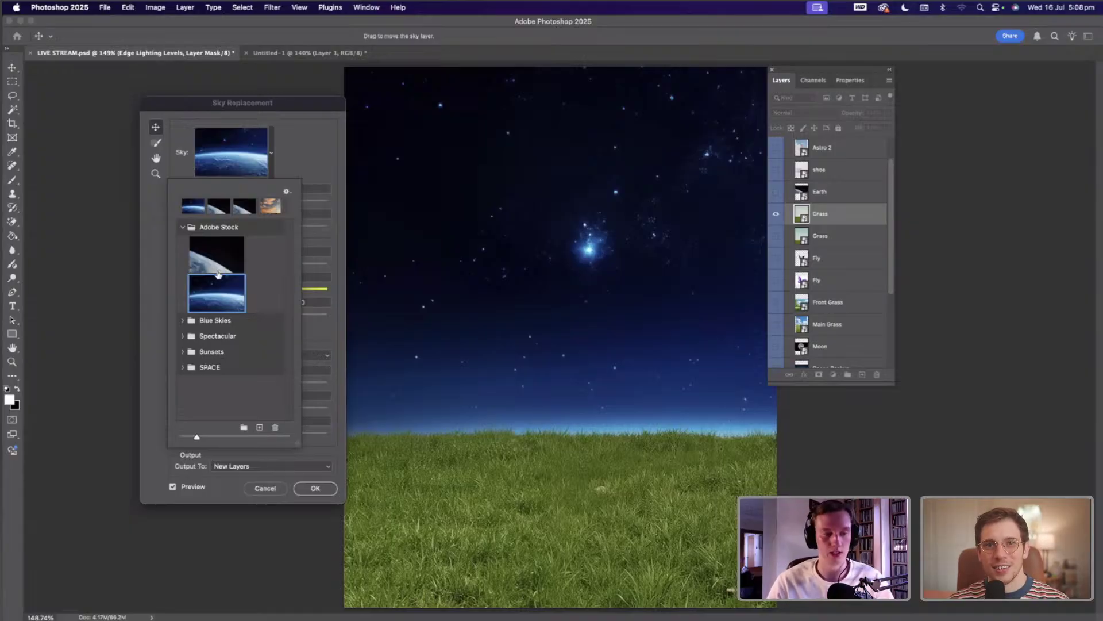
click(244, 265)
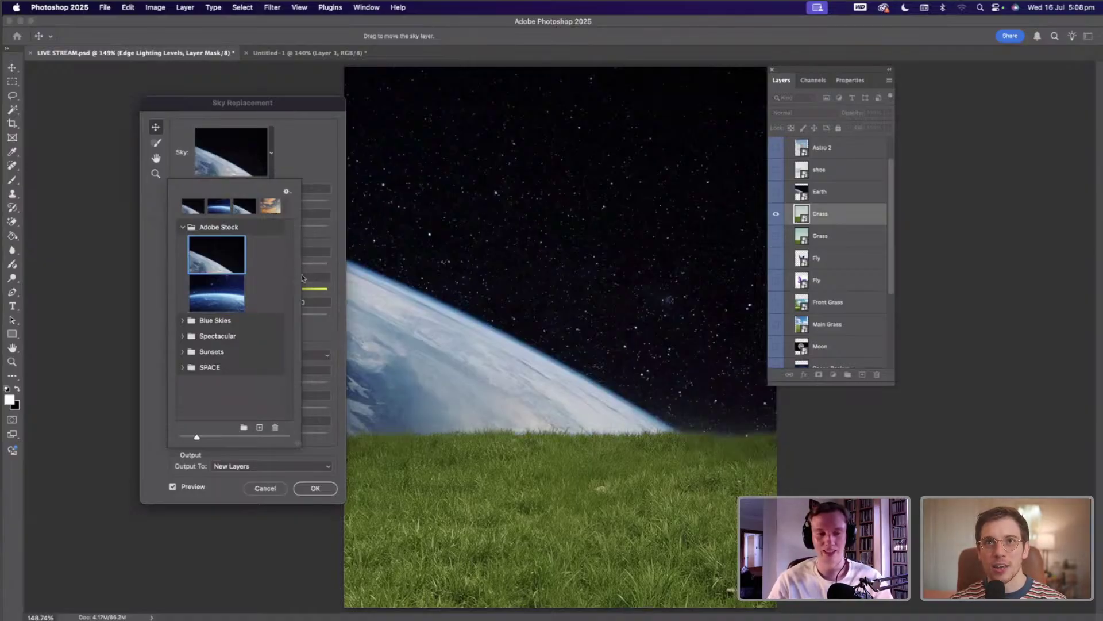
click(314, 166)
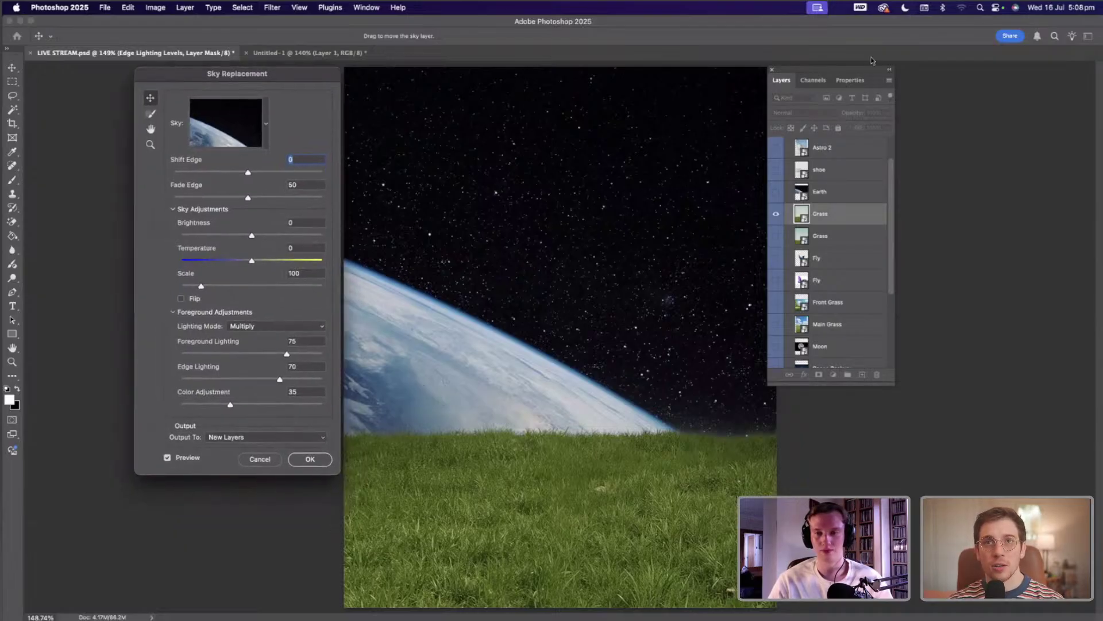
drag(814, 71, 827, 75)
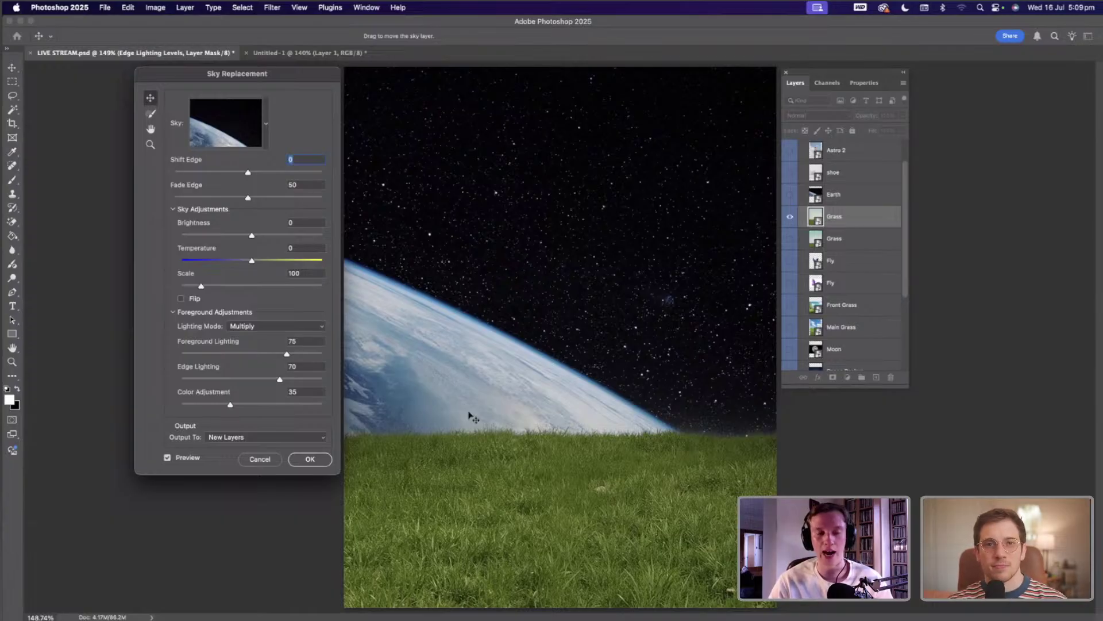
click(308, 460)
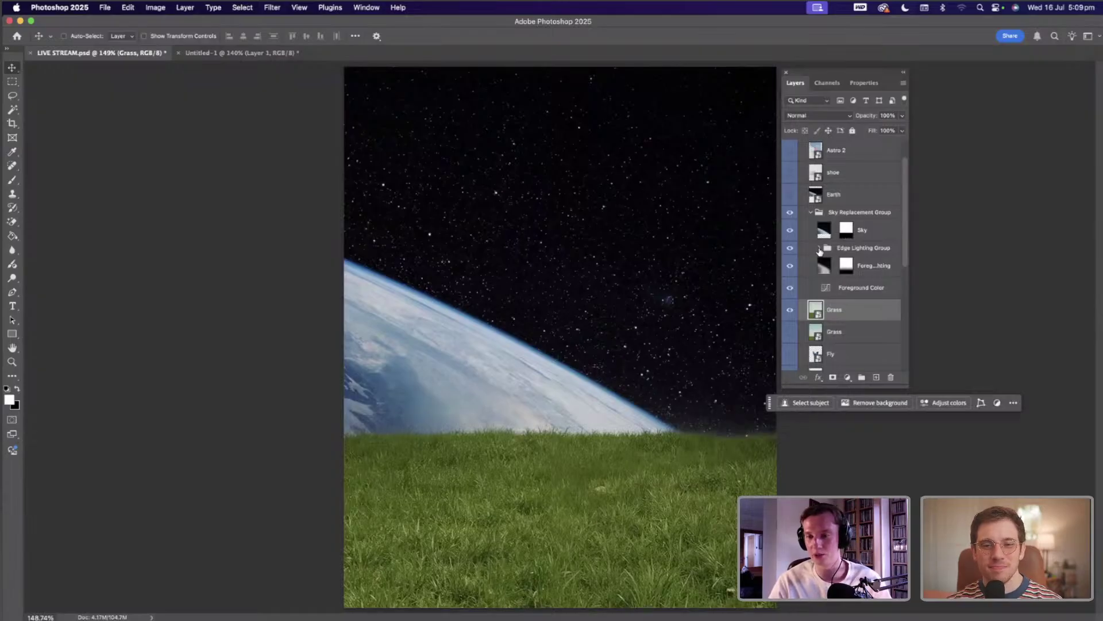
click(810, 213)
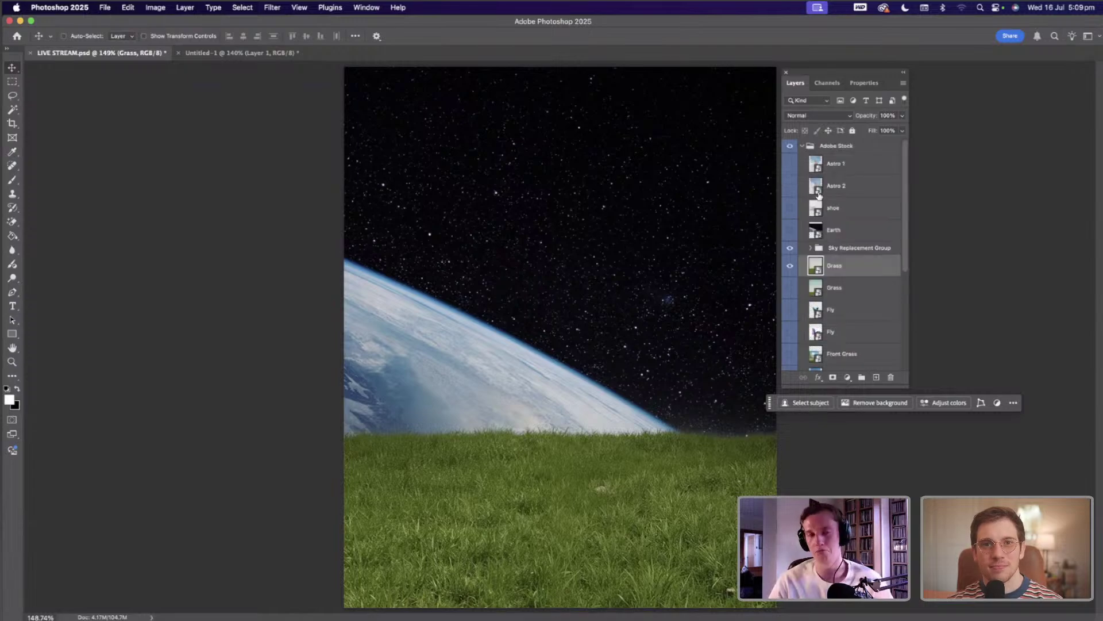
- Show the Astro 1 layer and scale it down proportionally from its centre to 47.73%
click(791, 166)
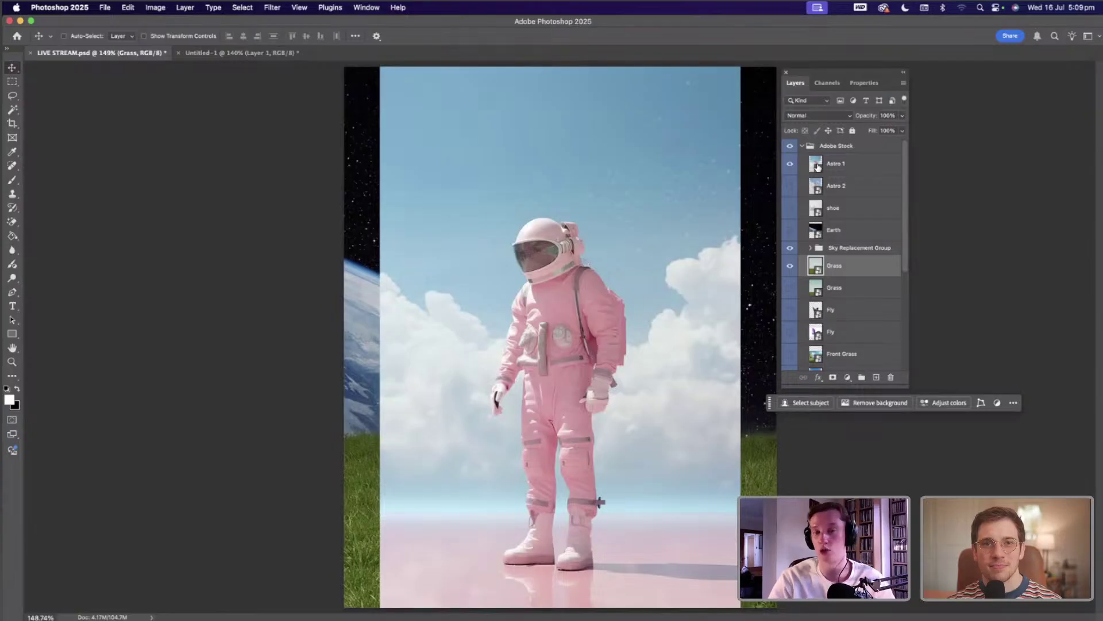
click(834, 164)
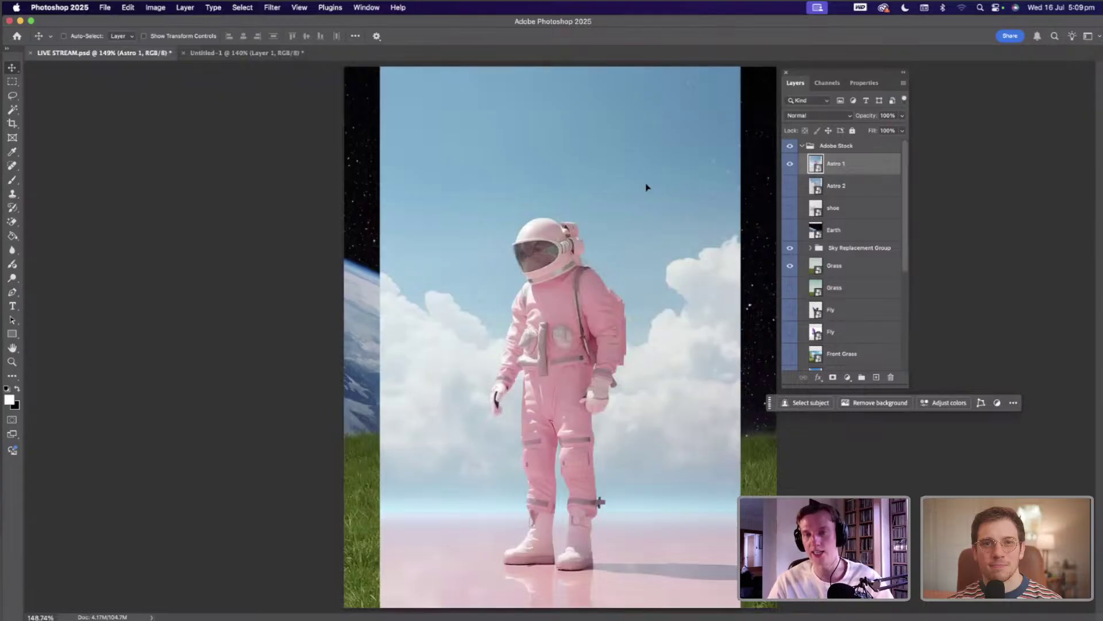
key(super+t)
drag(746, 73, 705, 93)
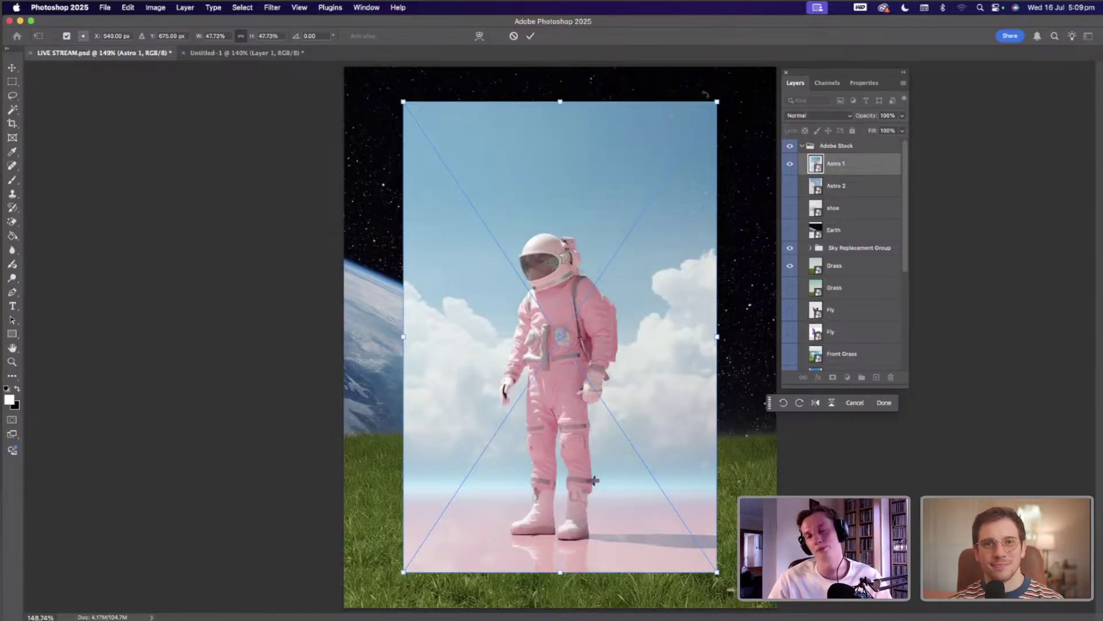
key(Return)
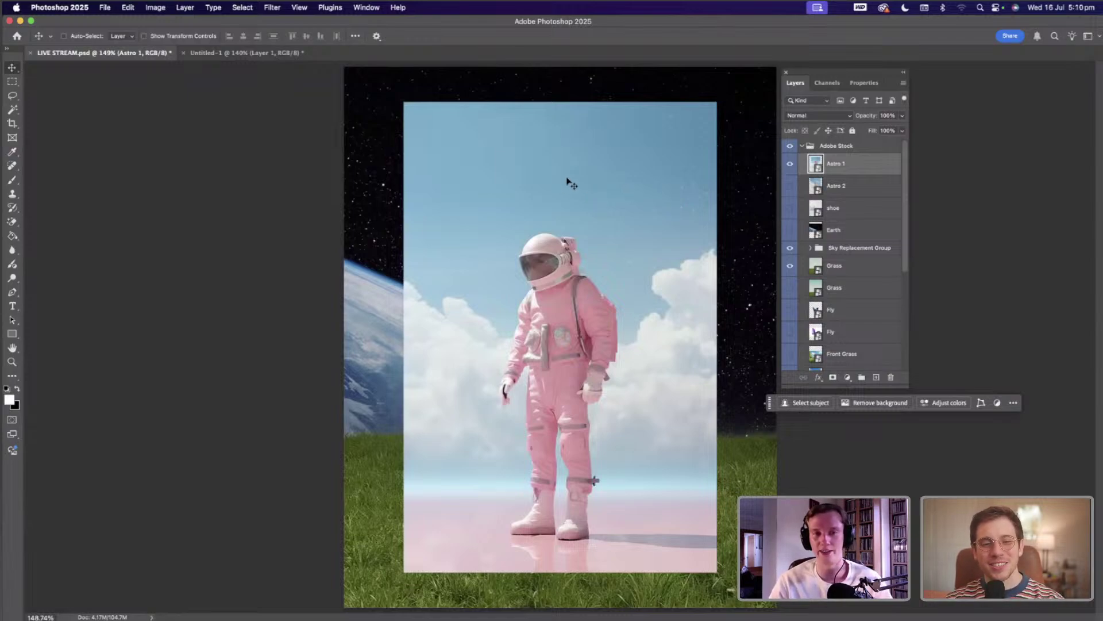
- Flip the Astro 1 image horizontally
click(399, 8)
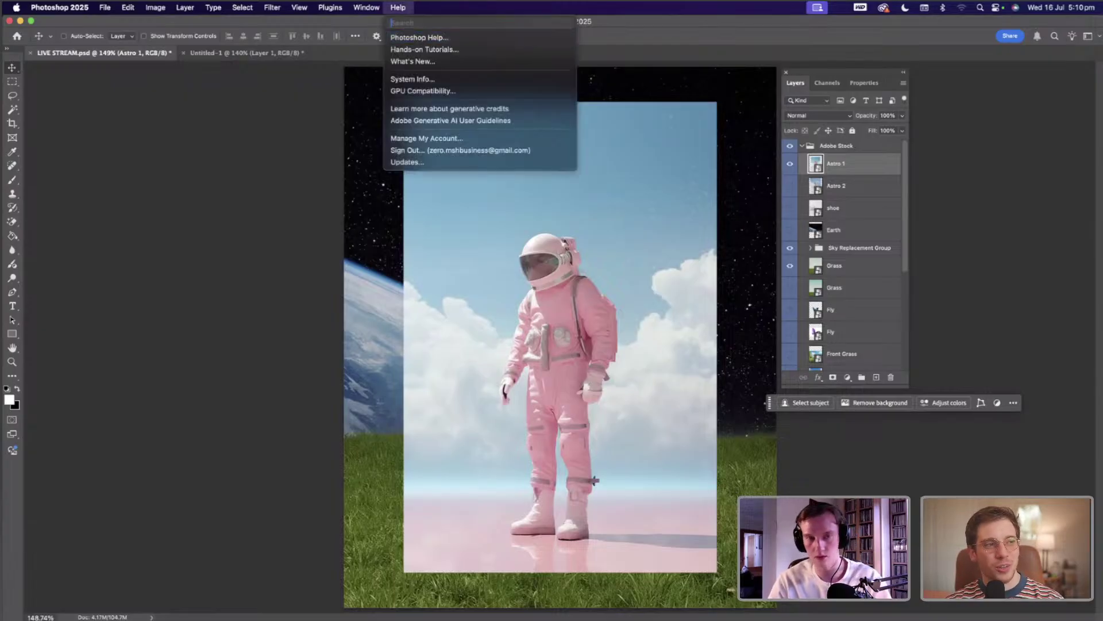
text(flip h)
click(456, 48)
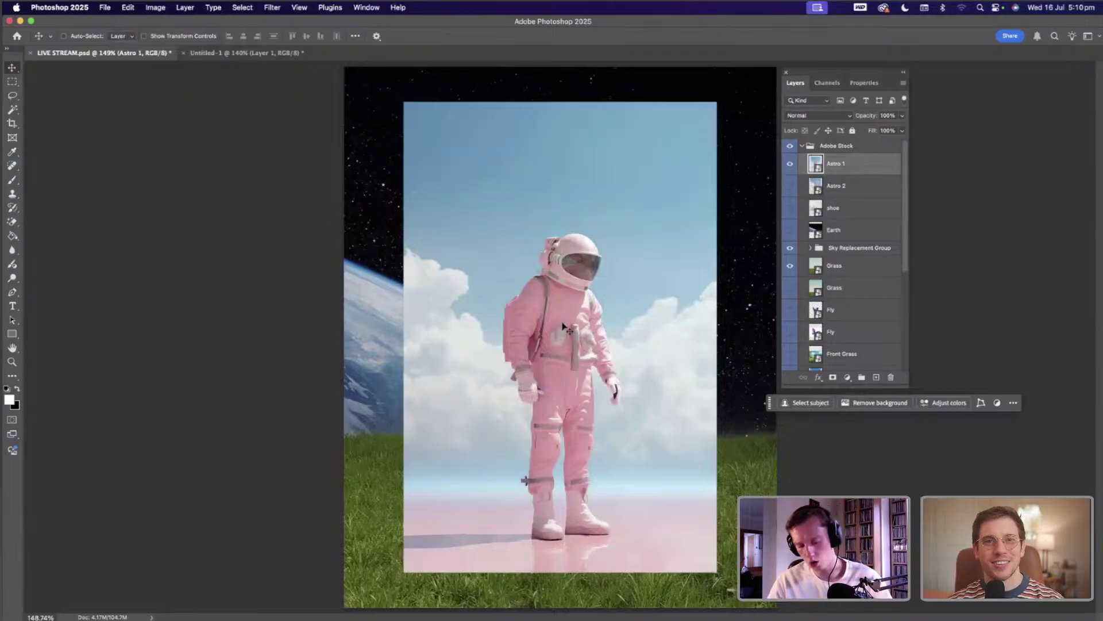
- Scale the Astro 1 image up to 51.32% and position the astronaut slightly left of the canvas centre, with the boots over the grass area
key(super+t)
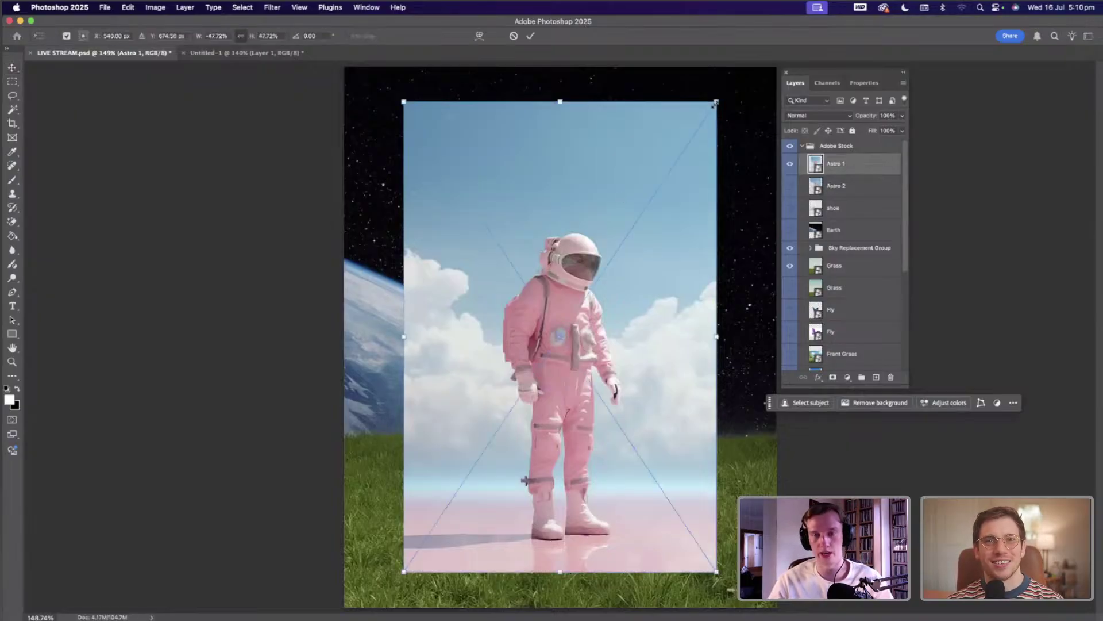
drag(716, 103, 647, 118)
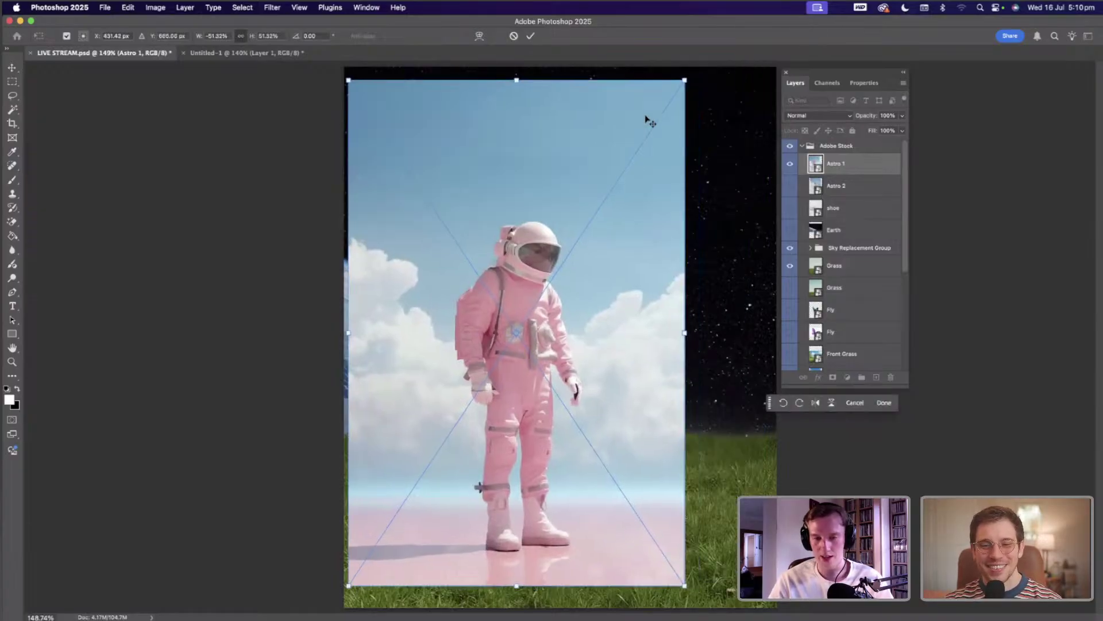
key(Return)
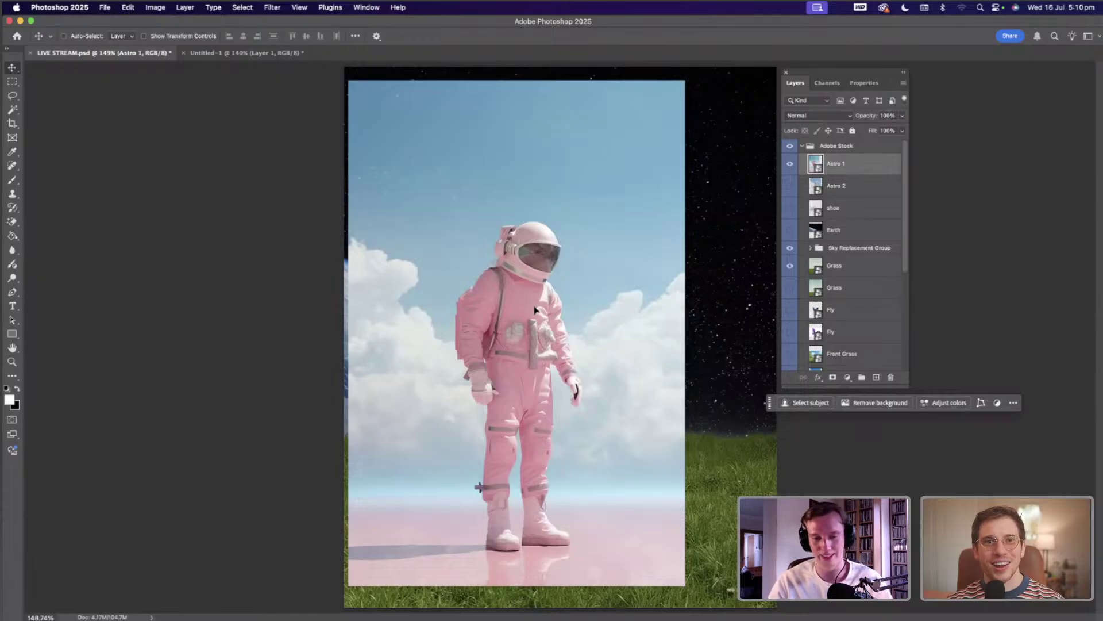
drag(535, 311, 516, 270)
drag(573, 293, 573, 320)
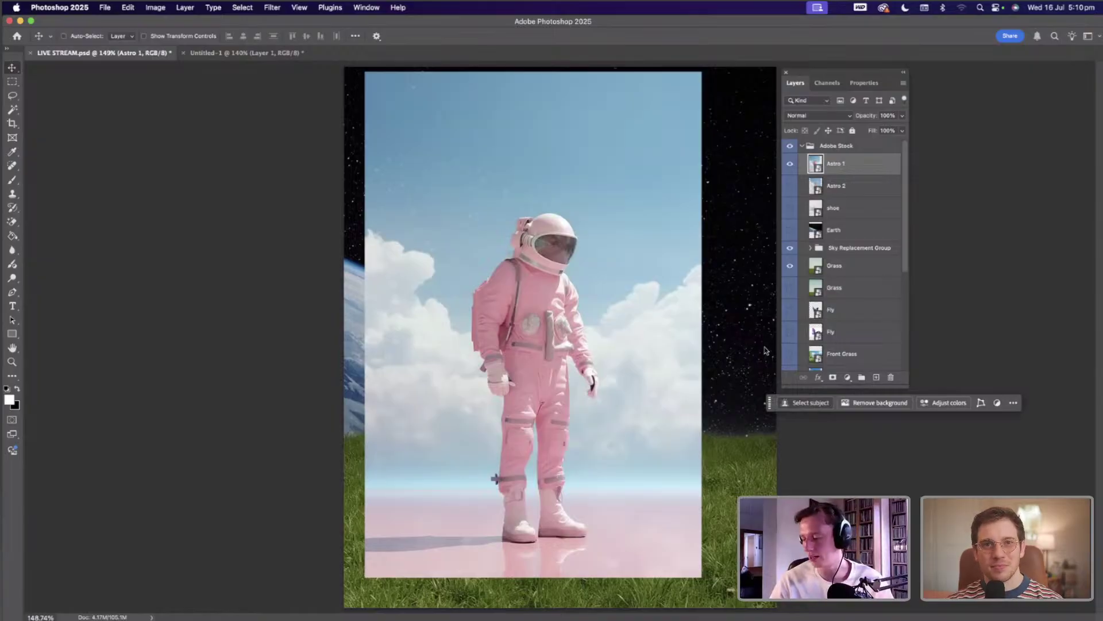
- Mask the Astro 1 layer to its selected subject and move the cut-out astronaut up and into the canvas's left half
click(807, 402)
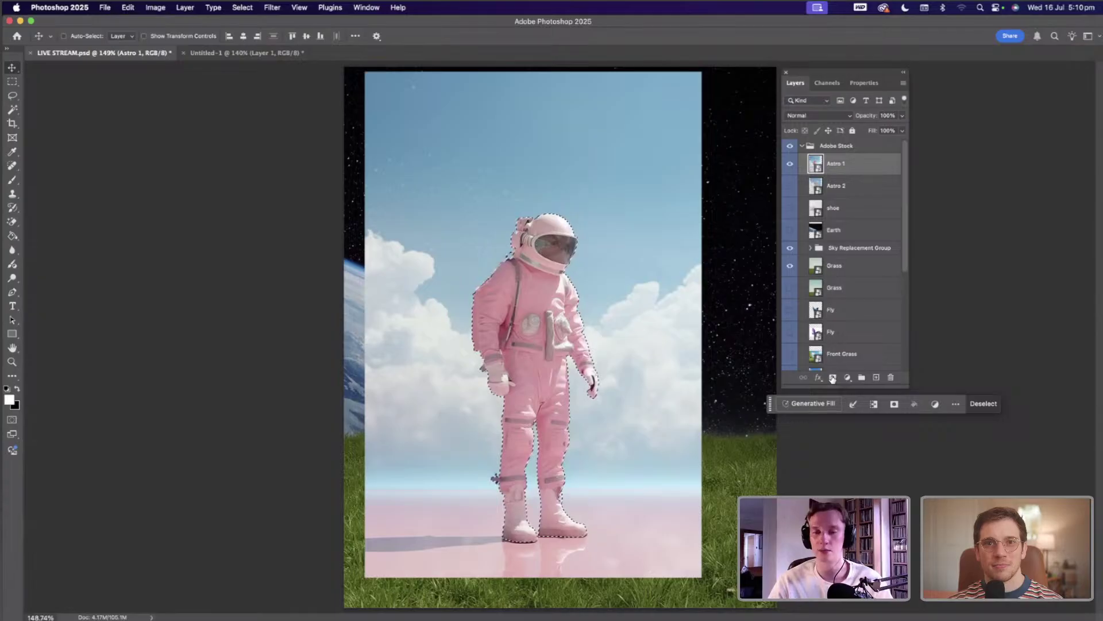
key(alt+super+m)
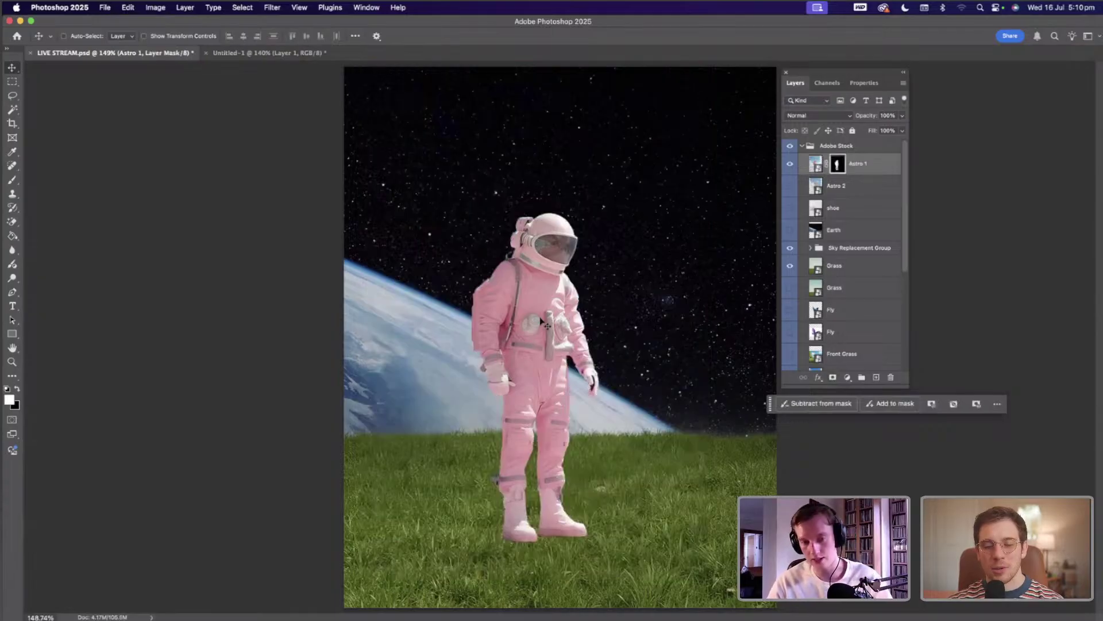
mouse_move(543, 336)
mouse_down()
mouse_move(500, 304)
mouse_move(465, 319)
mouse_up()
- Bring the Sketch layer to the front of the stack and scale it down to 17.23%
scroll(824, 345, down, 5)
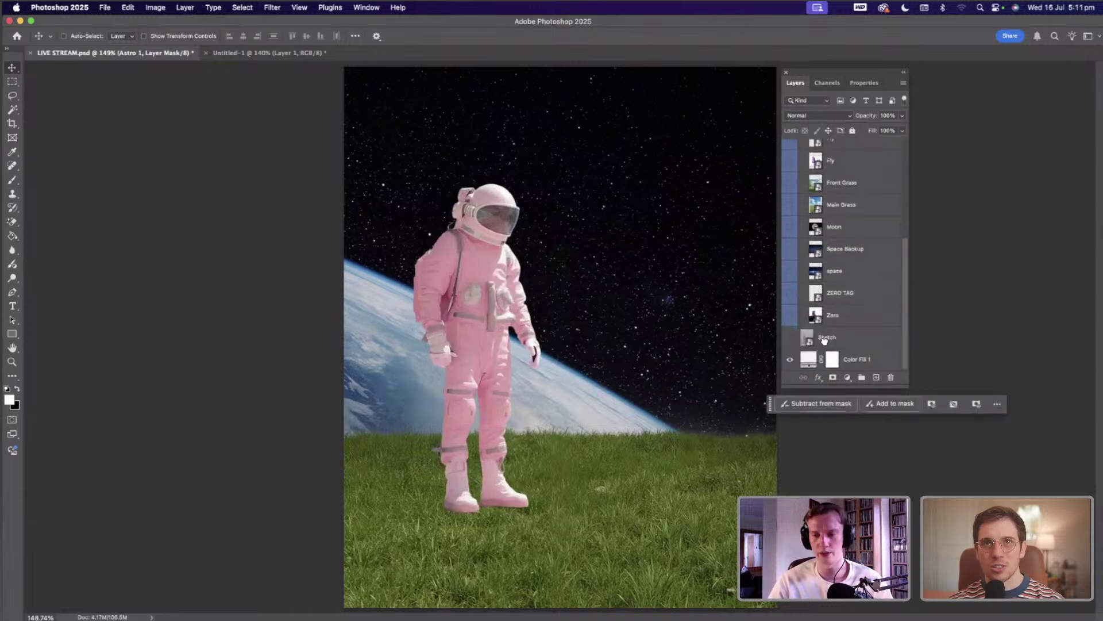
mouse_move(825, 340)
mouse_down()
mouse_move(825, 122)
mouse_move(815, 161)
mouse_move(799, 170)
mouse_move(793, 148)
mouse_up()
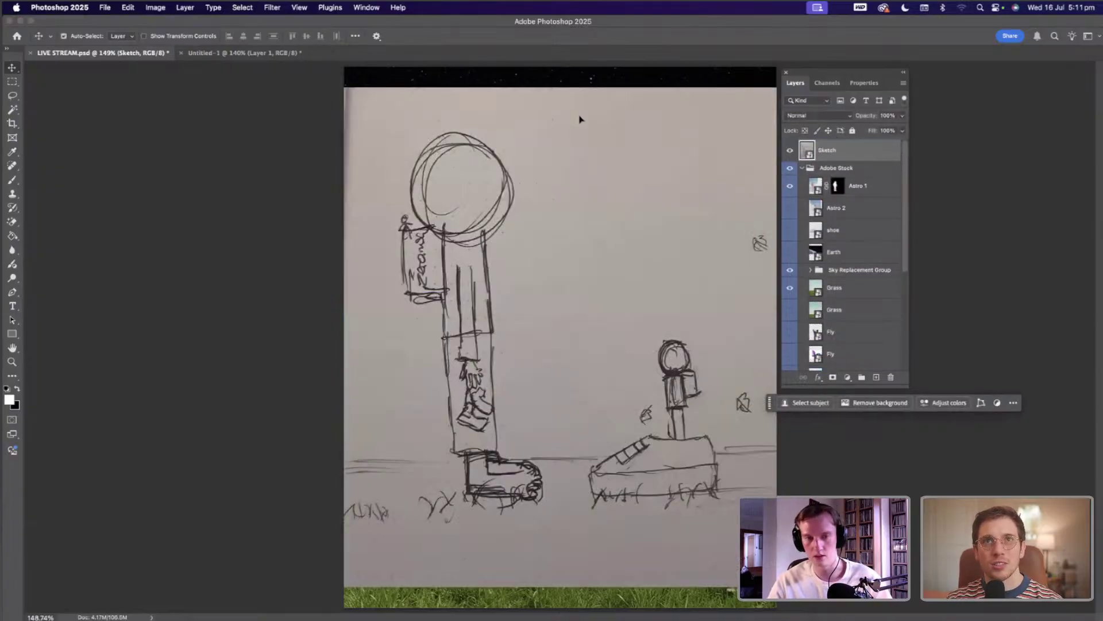
key(super+t)
drag(561, 87, 606, 268)
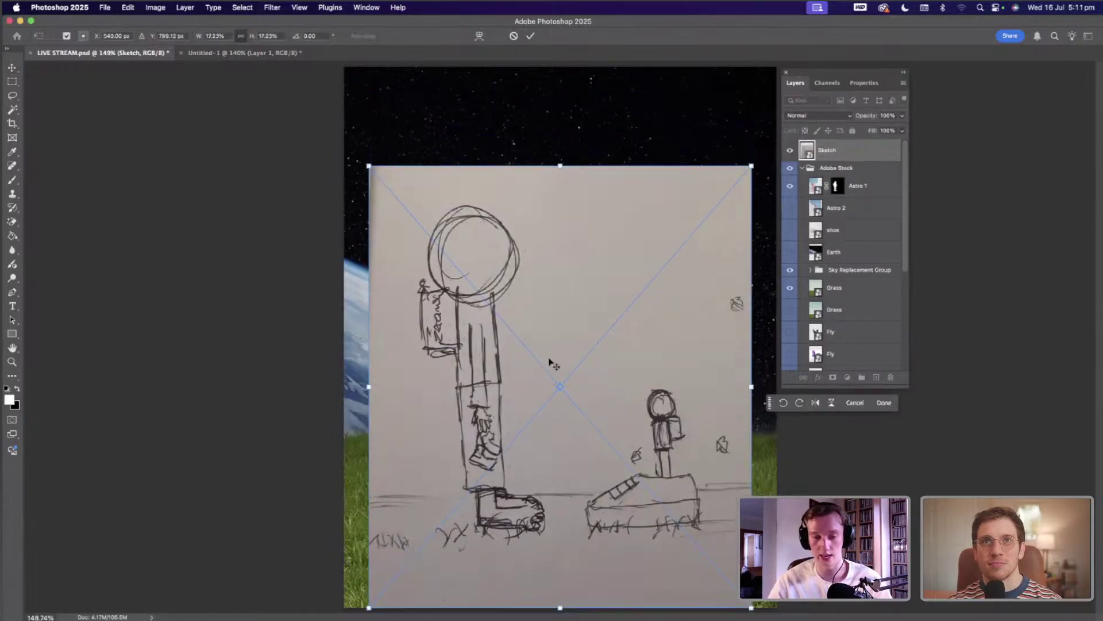
key(Return)
- Position the sketch over the astronaut at 40% opacity to compare the layout, and hide the Sketch layer
mouse_move(572, 374)
mouse_down()
mouse_move(563, 343)
mouse_move(576, 363)
mouse_move(550, 360)
mouse_move(557, 379)
mouse_up()
key(4)
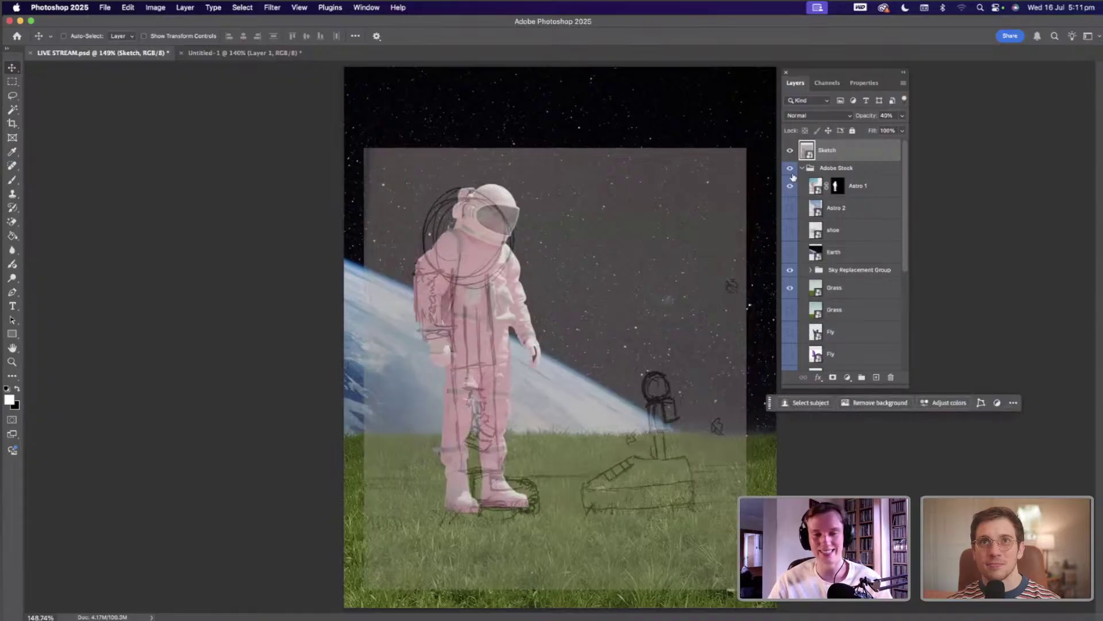
click(790, 151)
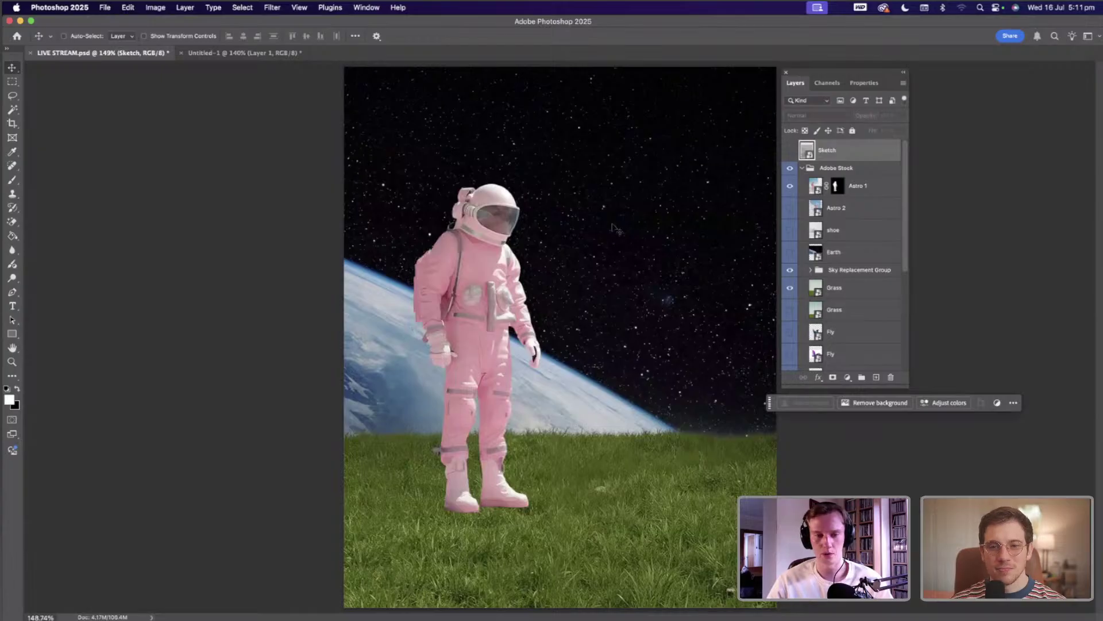
- Show the Astro 2 layer and move it up and right so its boots line up with Astro 1's
click(818, 192)
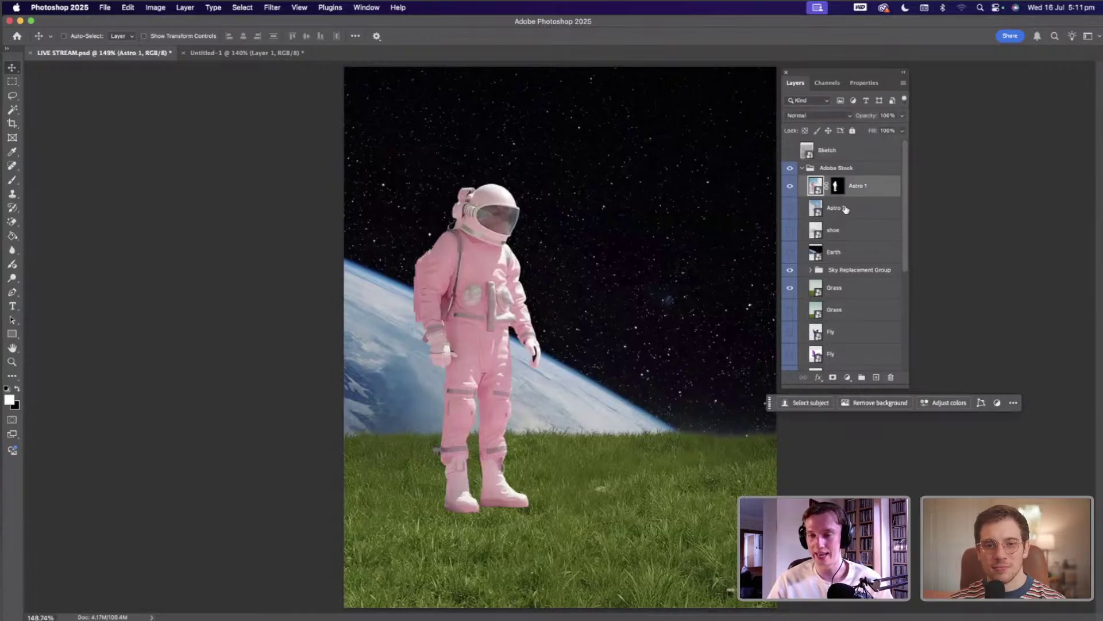
click(792, 213)
click(791, 209)
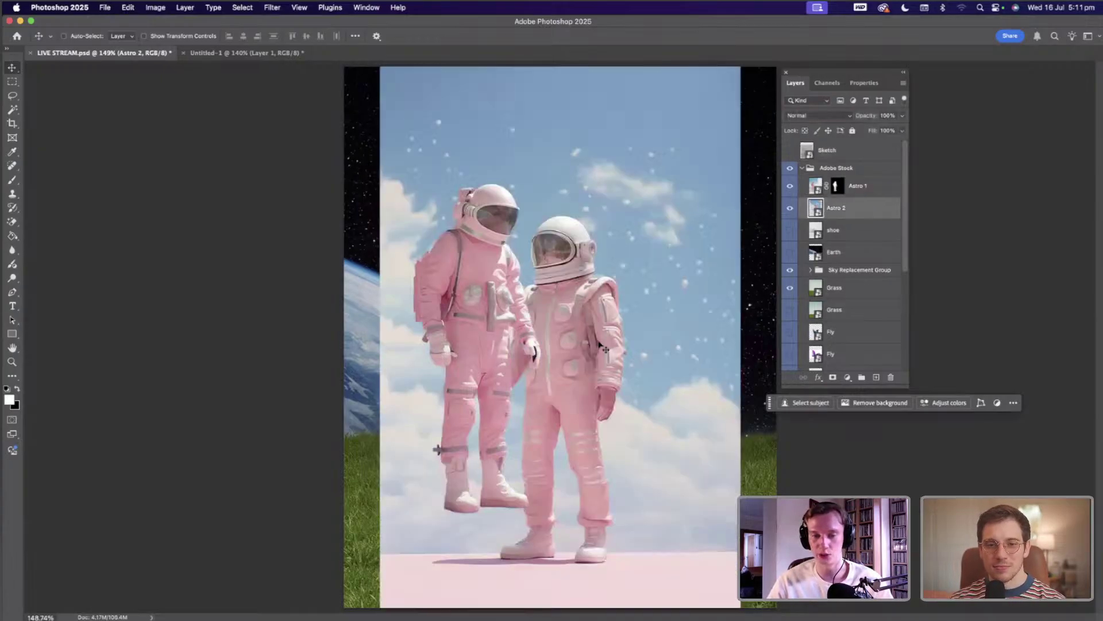
drag(592, 315, 621, 265)
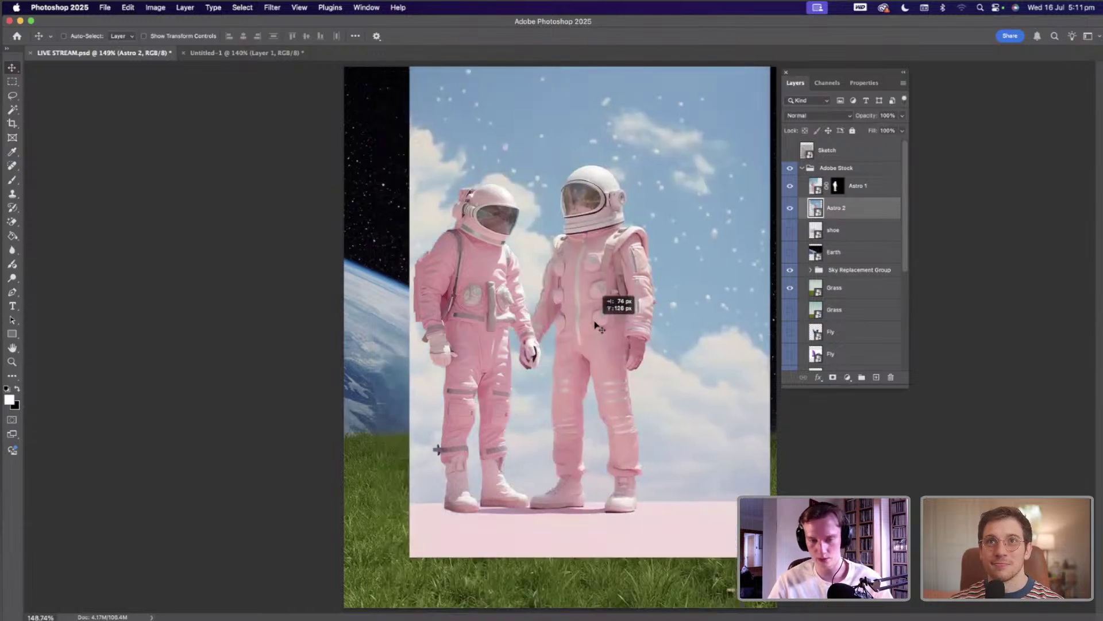
- Scale the Astro 2 image down to about 49% and place its astronaut to the right of Astro 1 with a gap between them
key(cmd+t)
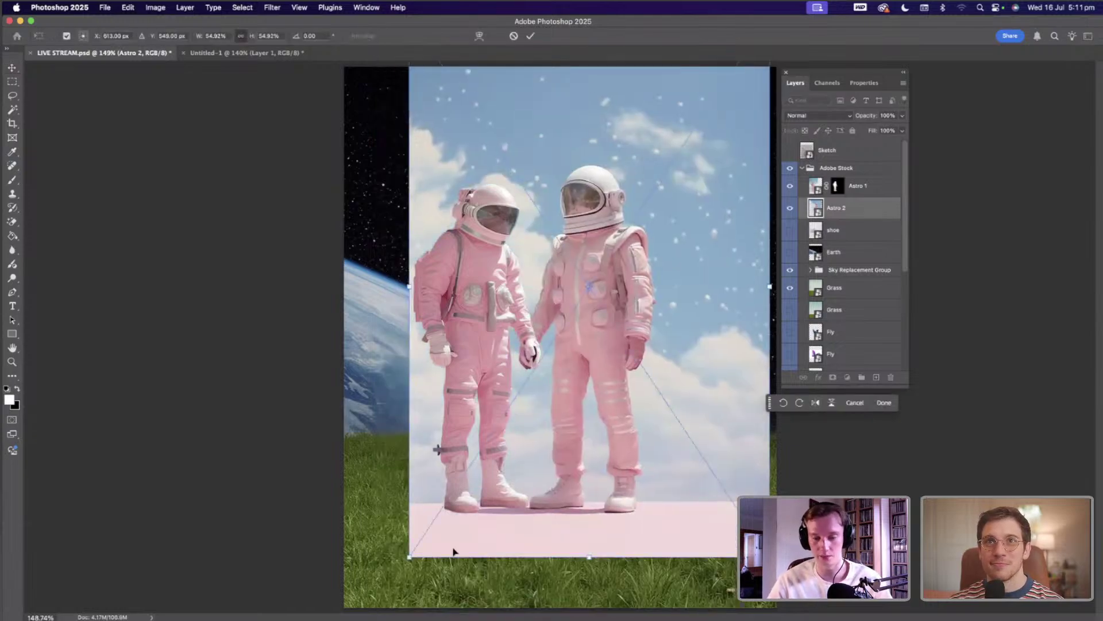
drag(418, 554, 454, 511)
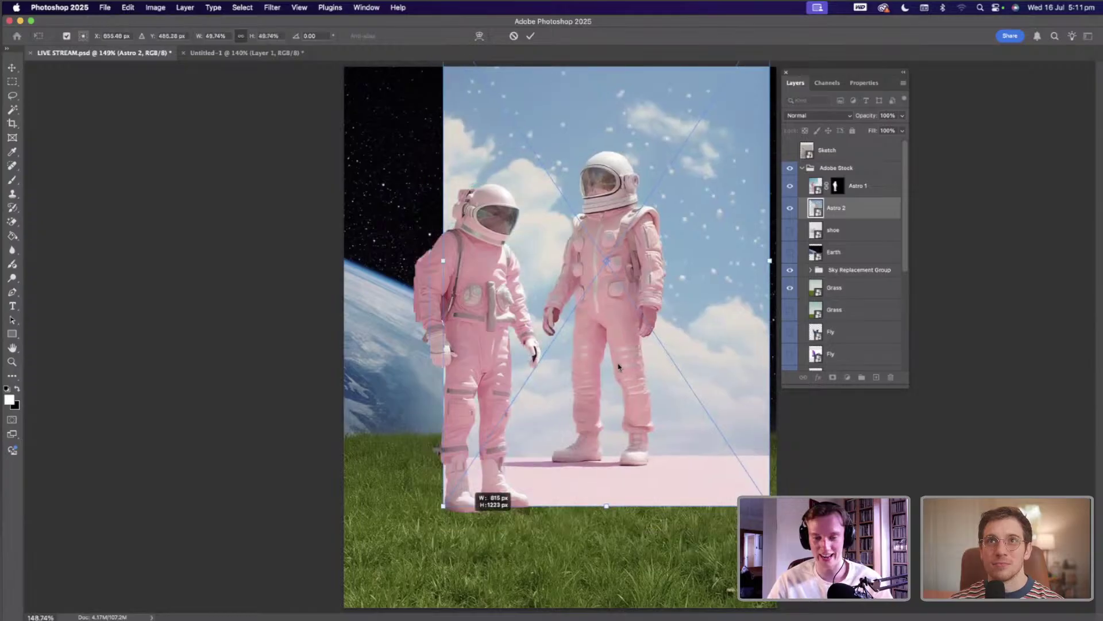
drag(598, 345, 613, 388)
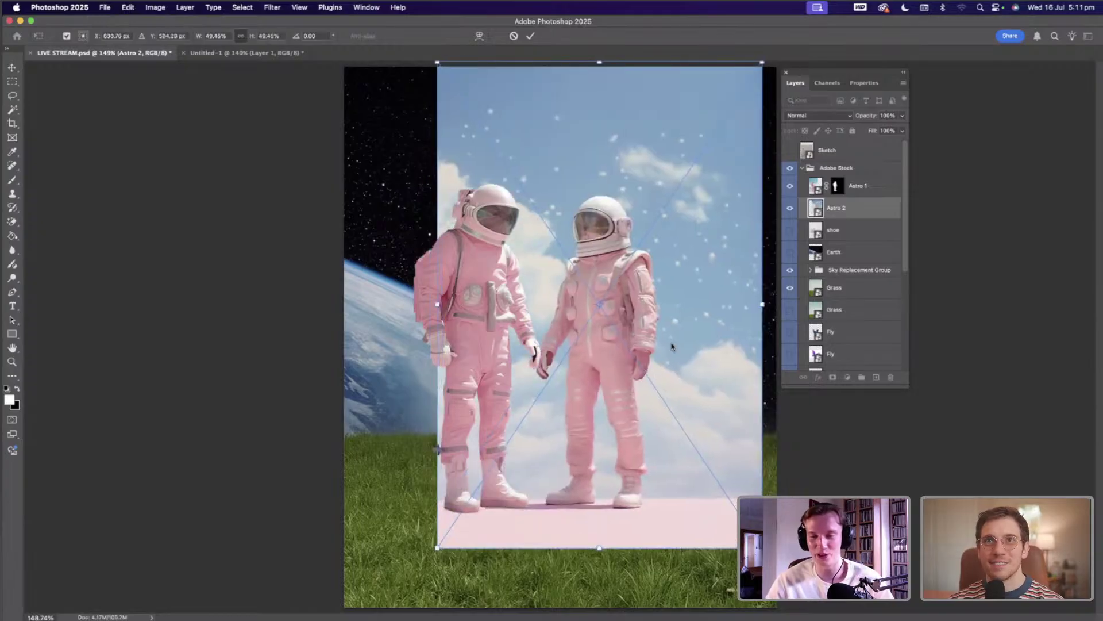
key(shift+Right)
key(shift+Right)
key(shift+Right)
key(shift+Right)
key(Left)
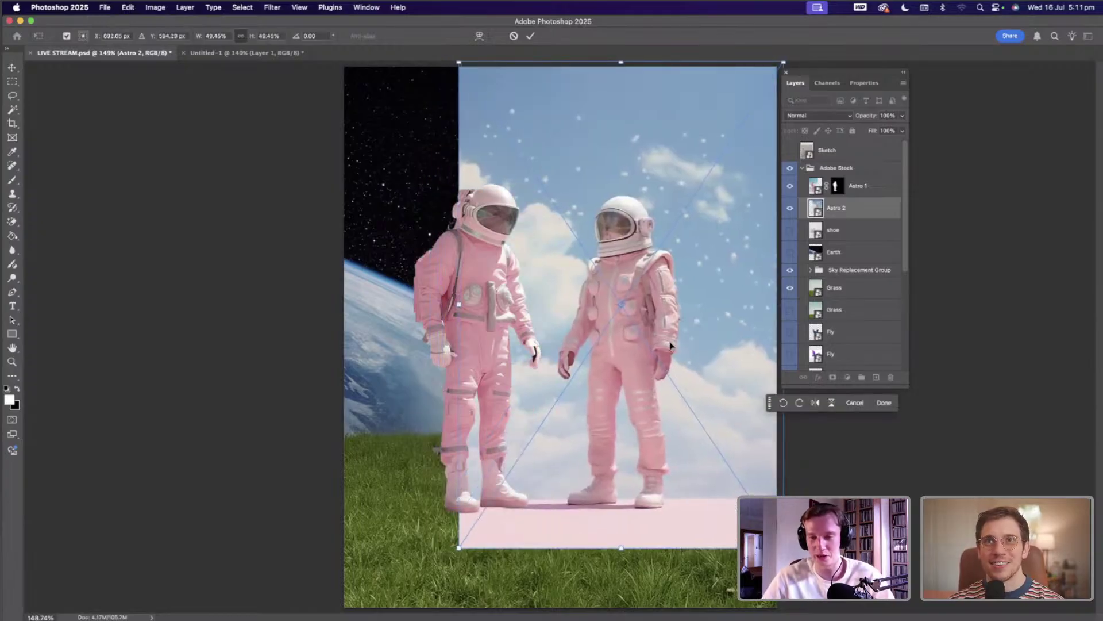
key(Return)
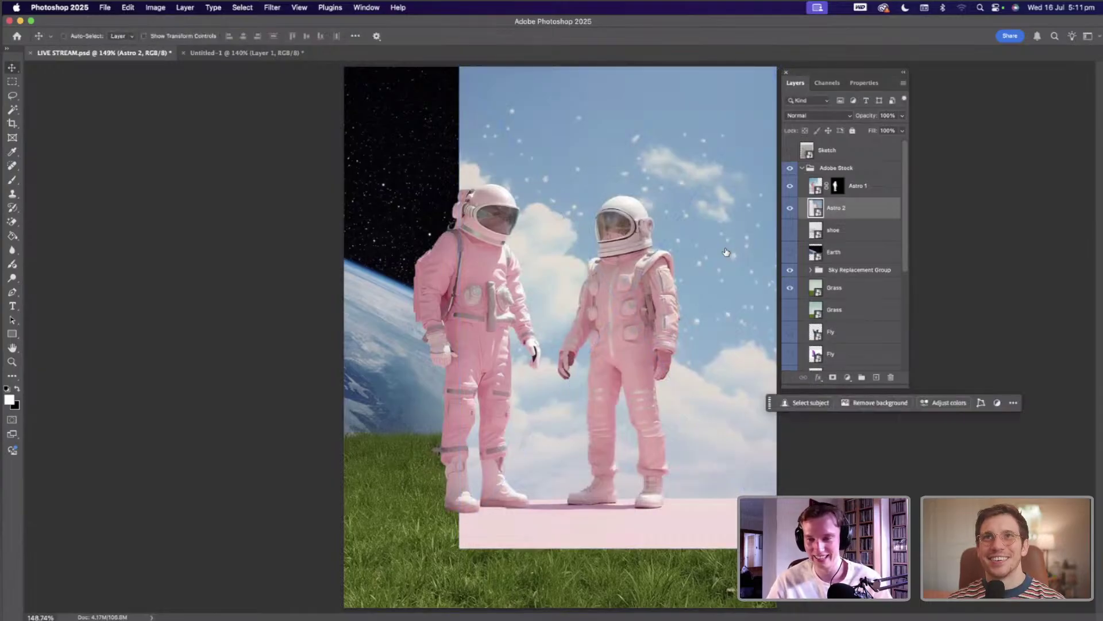
- Remove the Astro 2 image's background and move the cut-out astronaut slightly left
click(859, 403)
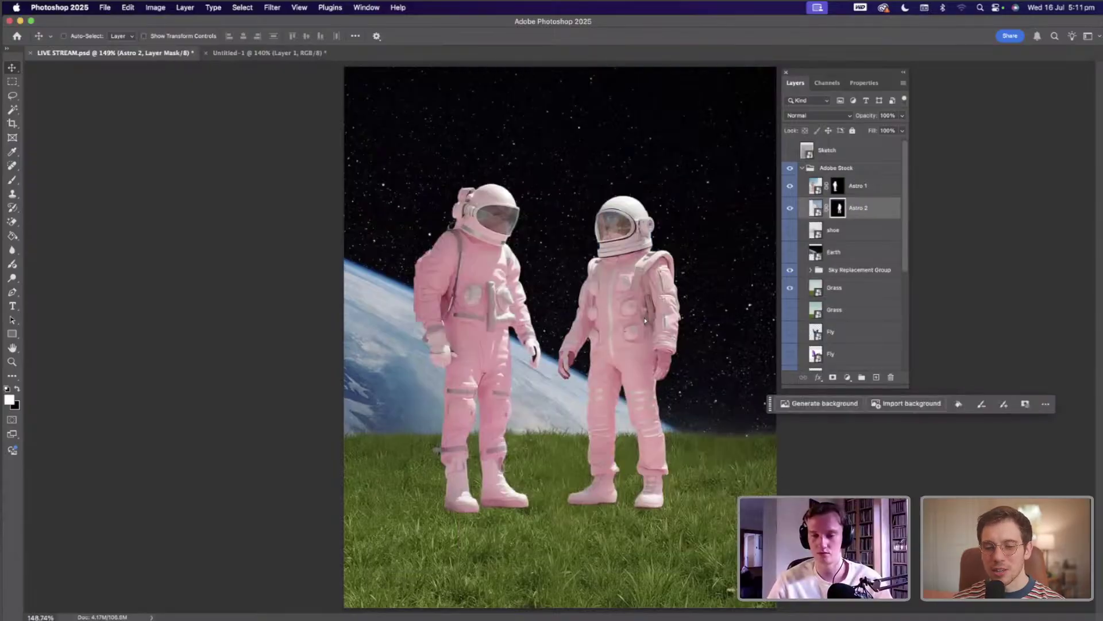
mouse_move(636, 322)
mouse_down()
mouse_move(629, 291)
mouse_move(666, 299)
mouse_move(629, 318)
mouse_up()
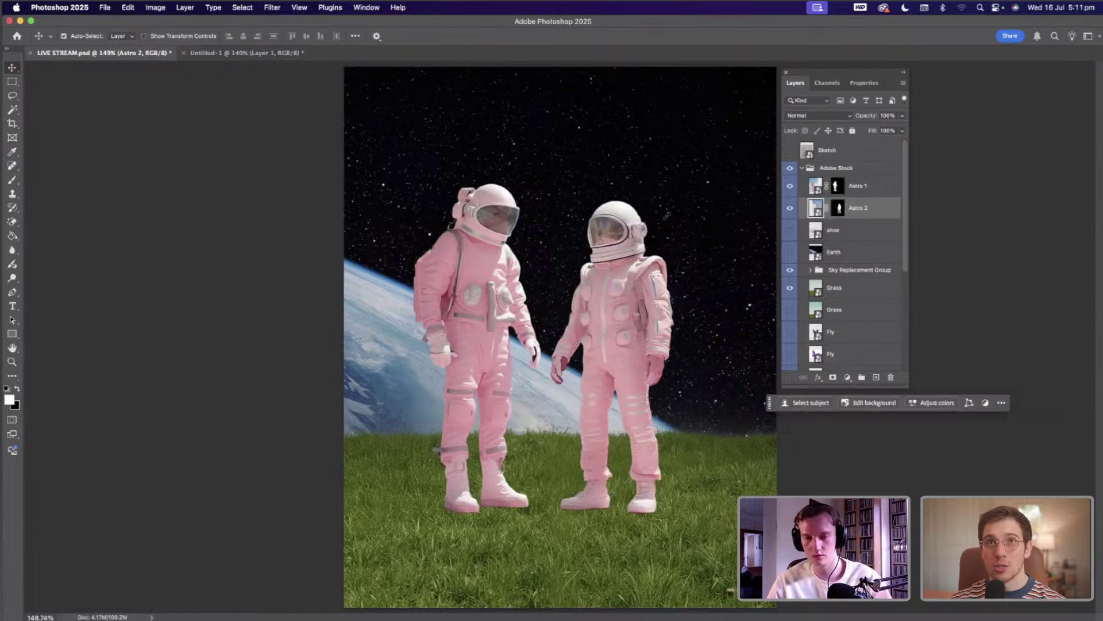
- Shrink the Astro 2 cut-out to about 45% and place it on the grass near the canvas's right side
key(super+t)
drag(776, 67, 596, 336)
drag(531, 431, 707, 408)
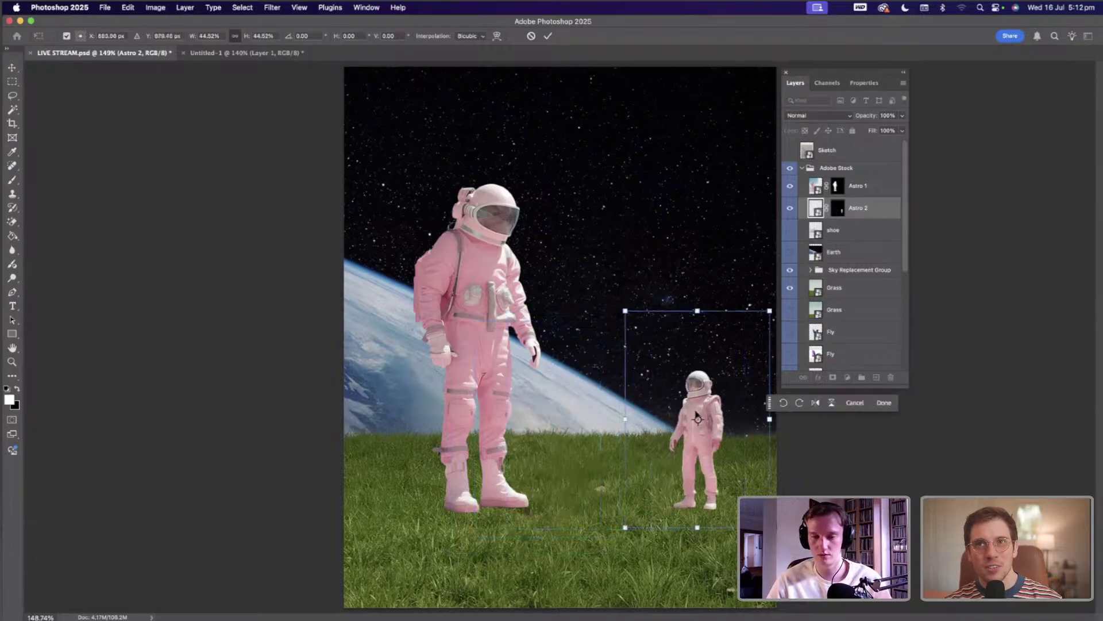
key(Return)
key(shift+Left)
key(shift+Left)
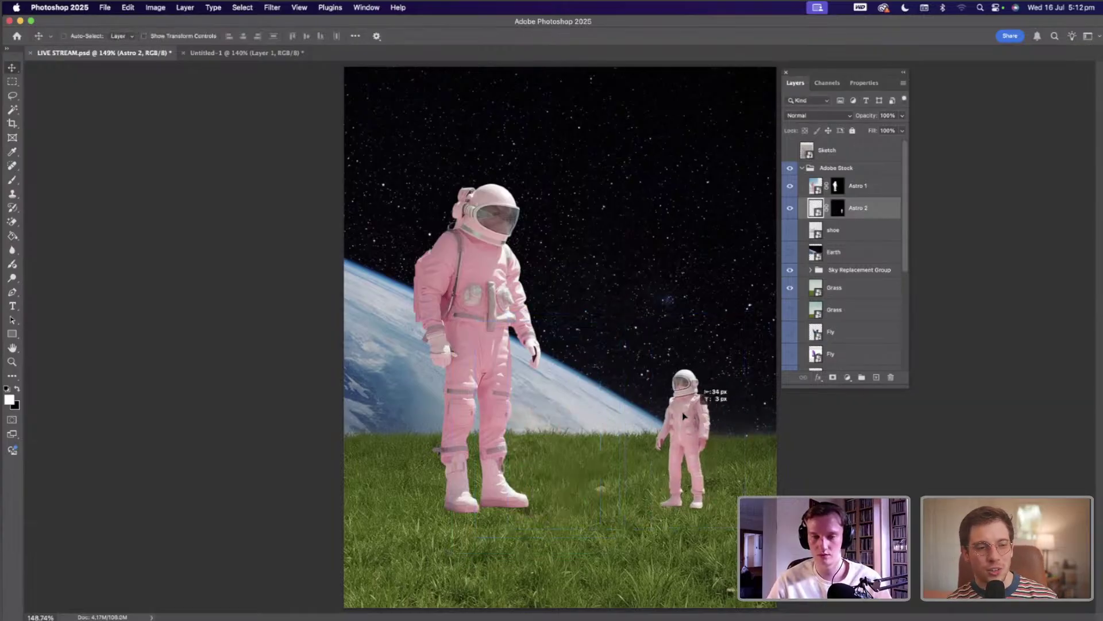
key(shift+Left)
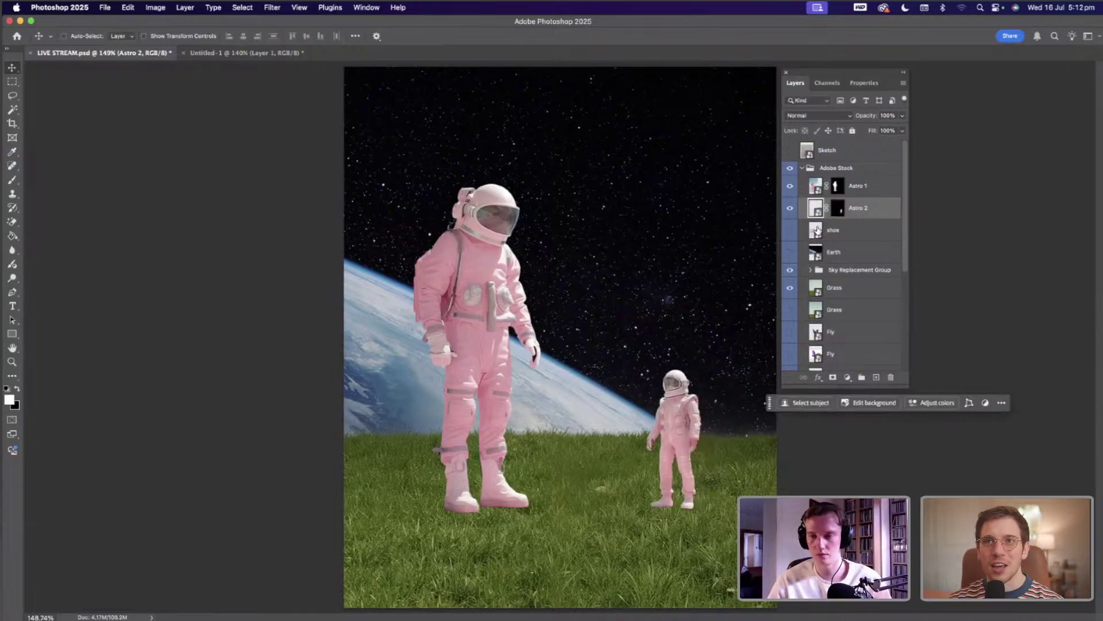
- Show the shoe layer, scale it down to about 23.7%, and place it in the sky above the small astronaut
click(807, 234)
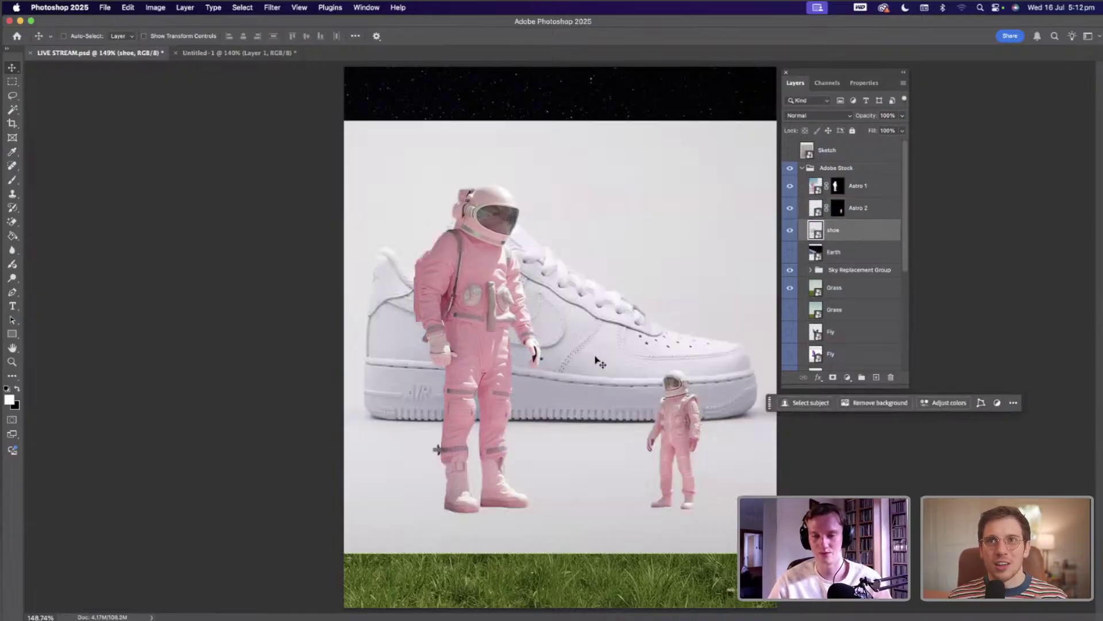
key(super+t)
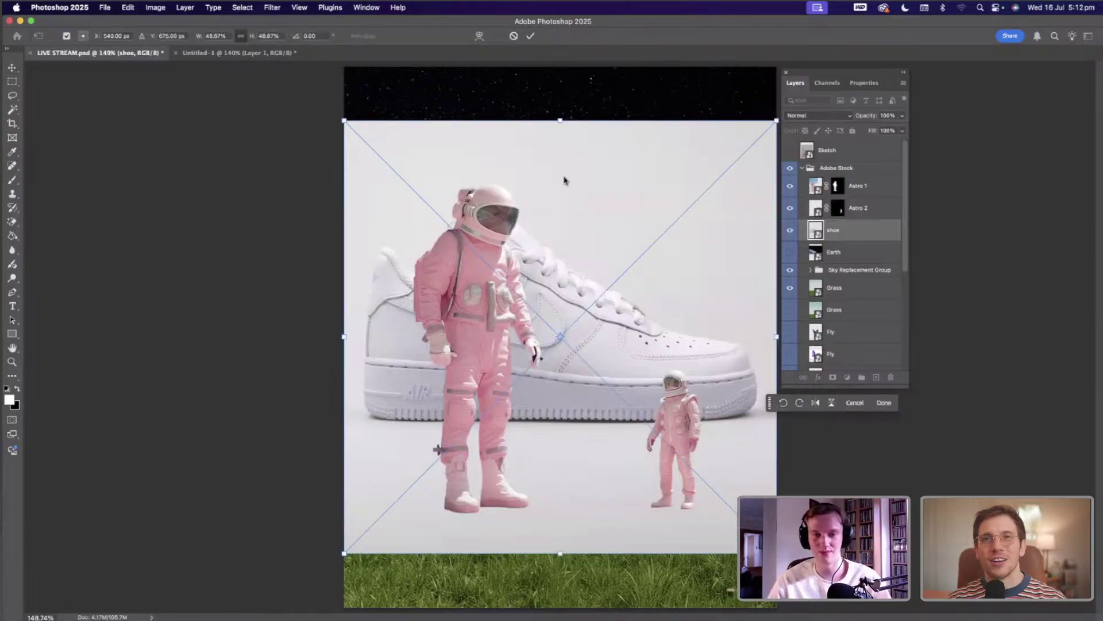
drag(344, 121, 554, 229)
drag(629, 233, 642, 177)
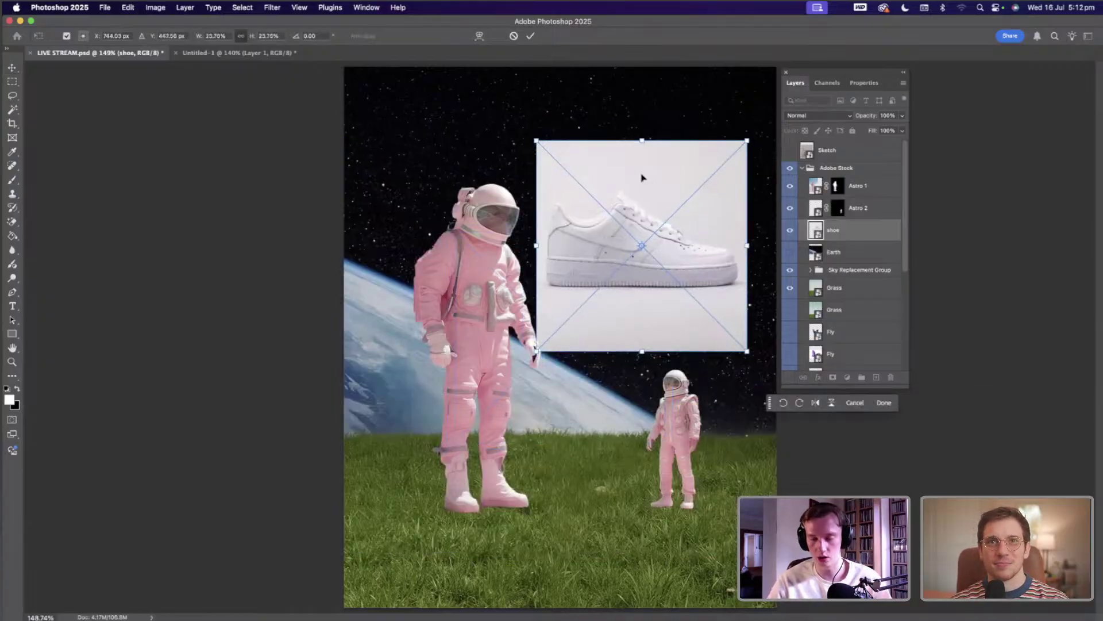
key(Return)
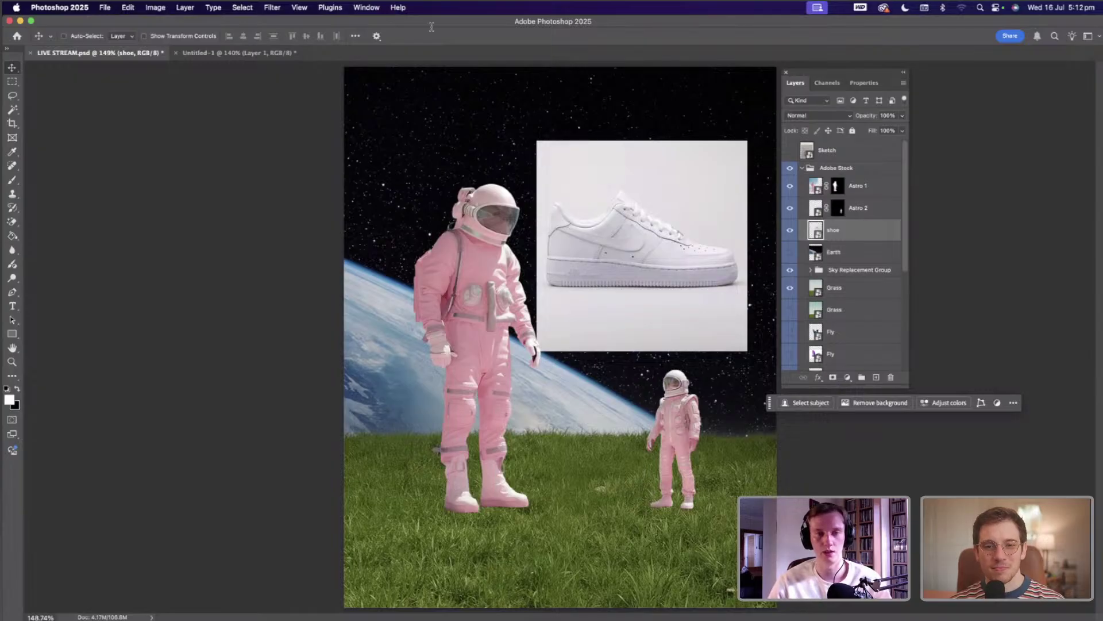
- Flip the shoe image horizontally
key(super+shift+slash)
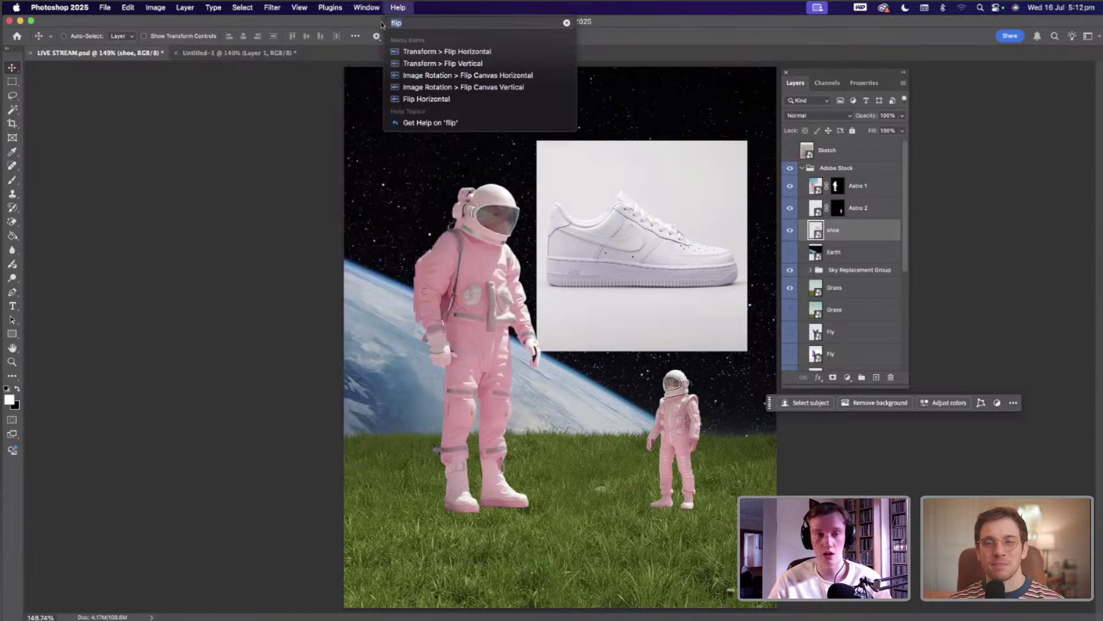
key(BackSpace)
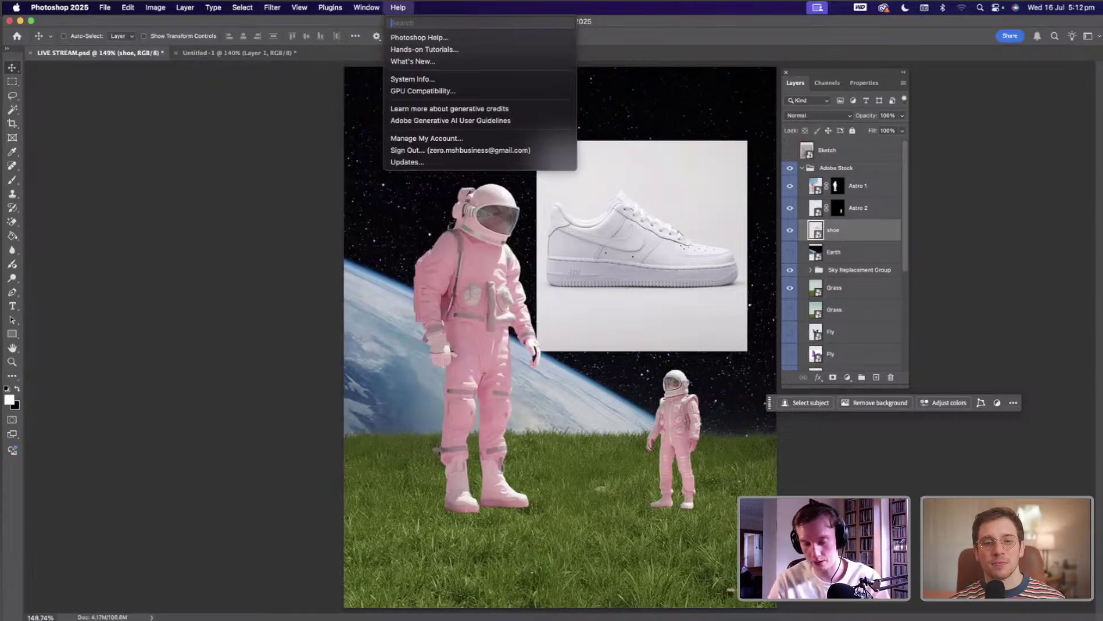
text(flip)
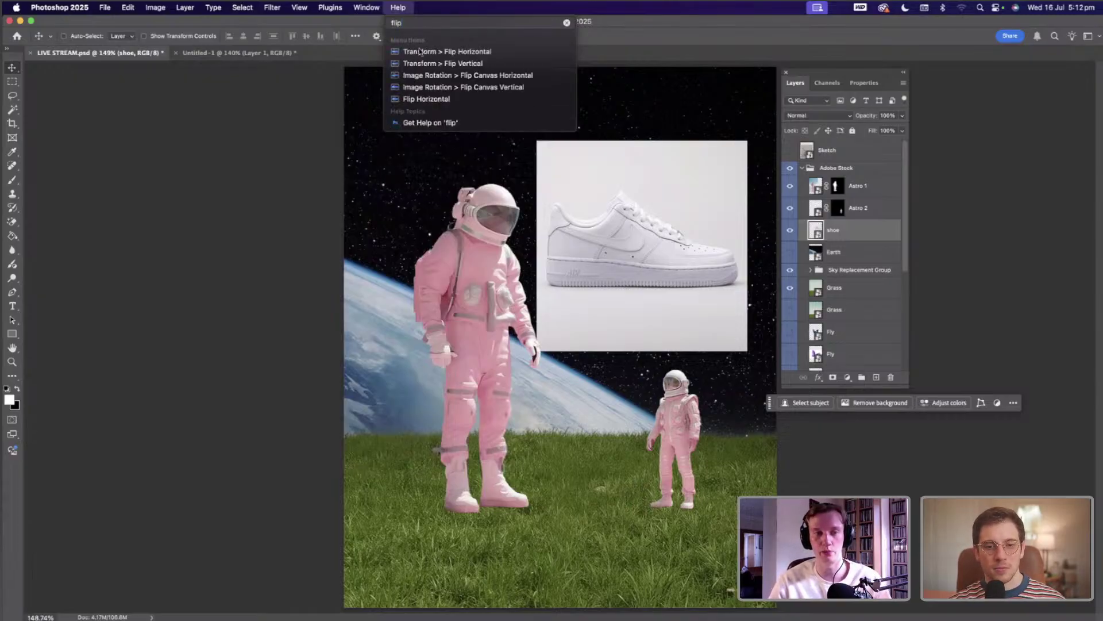
mouse_move(420, 52)
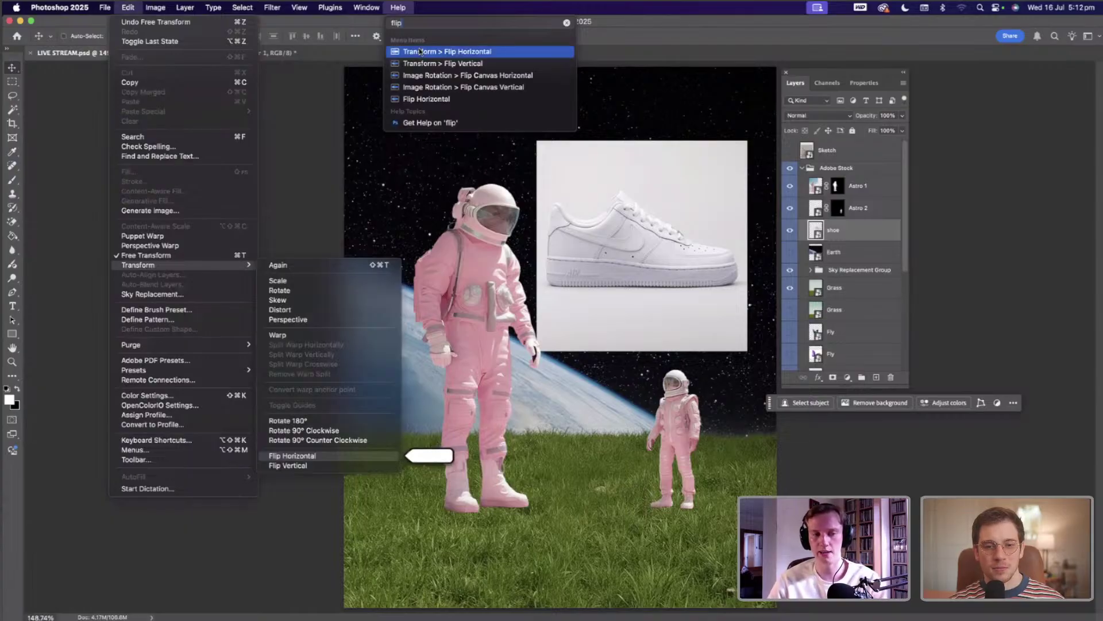
click(422, 51)
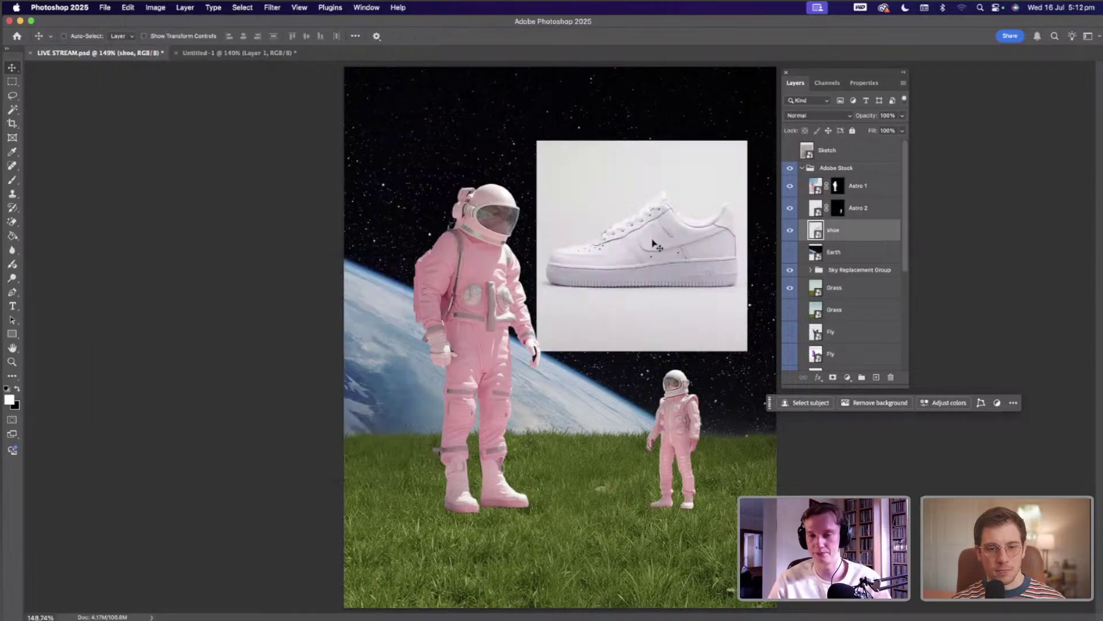
- Remove the shoe image's background and move the cut-out shoe onto the grass behind the small astronaut
drag(653, 238, 658, 327)
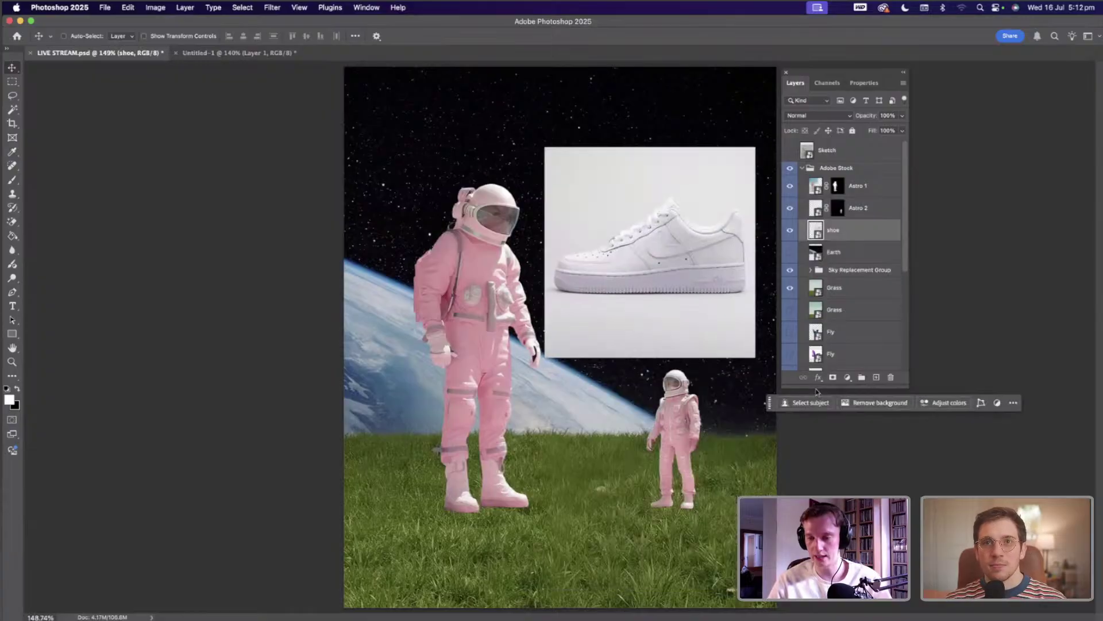
click(875, 404)
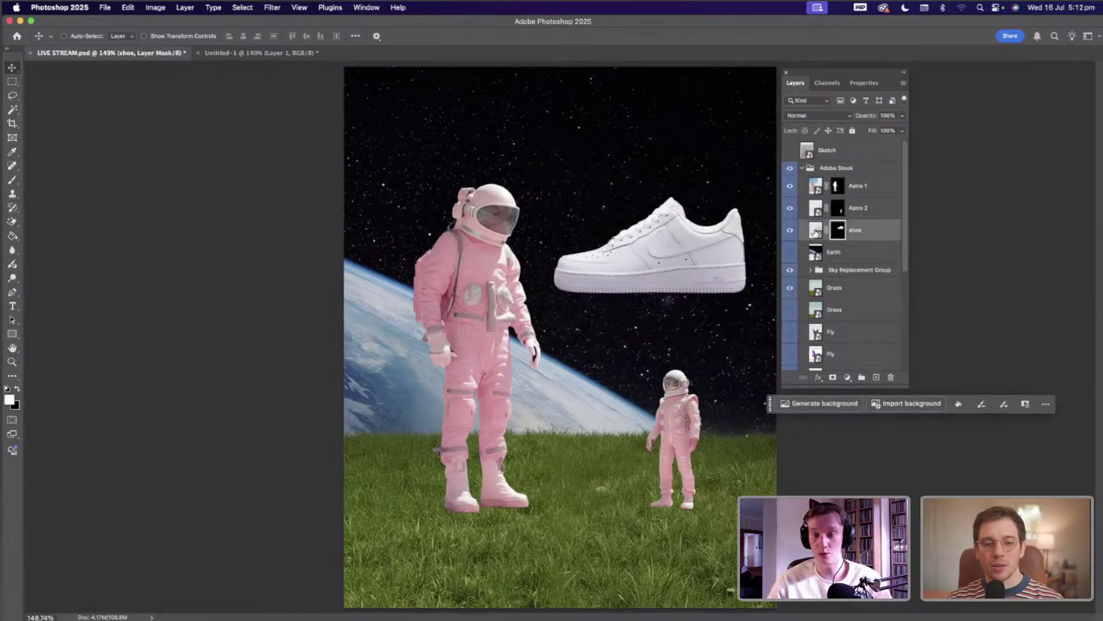
drag(697, 278, 702, 481)
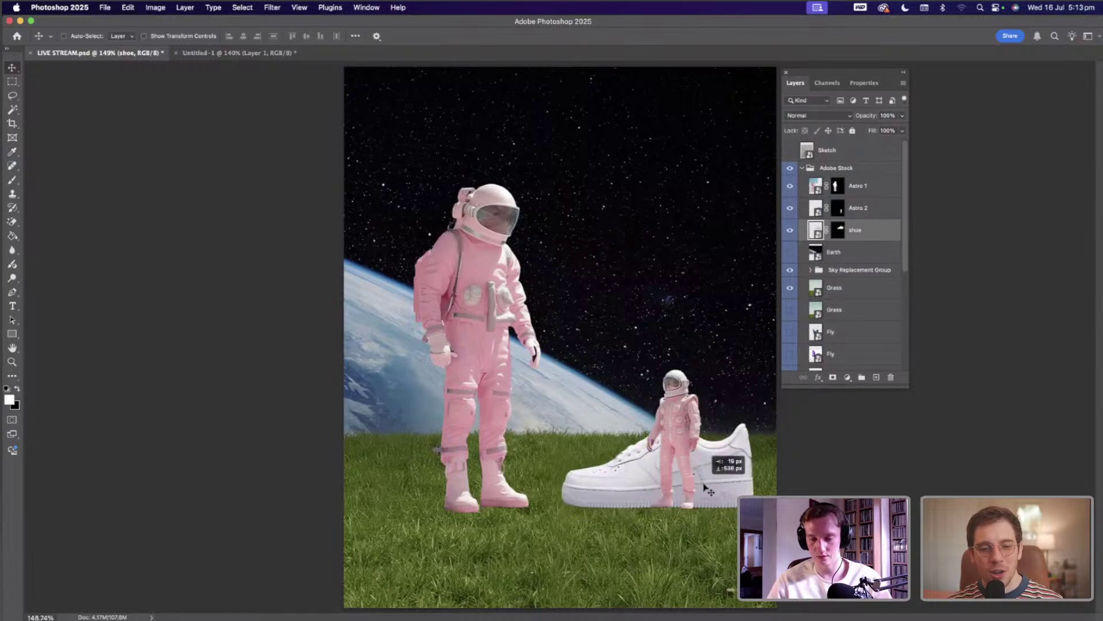
- Scale the shoe cut-out to 103.24% and position it on the grass with the small astronaut over its heel half
key(ctrl+t)
drag(546, 356, 517, 396)
drag(656, 438, 678, 473)
drag(524, 405, 516, 395)
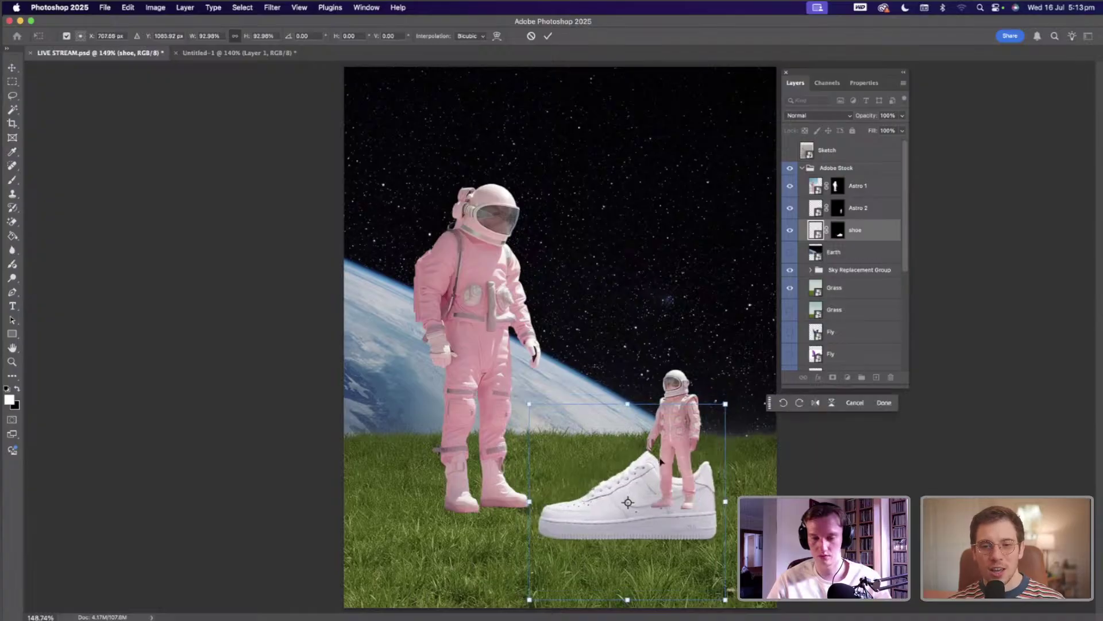
drag(653, 459, 674, 458)
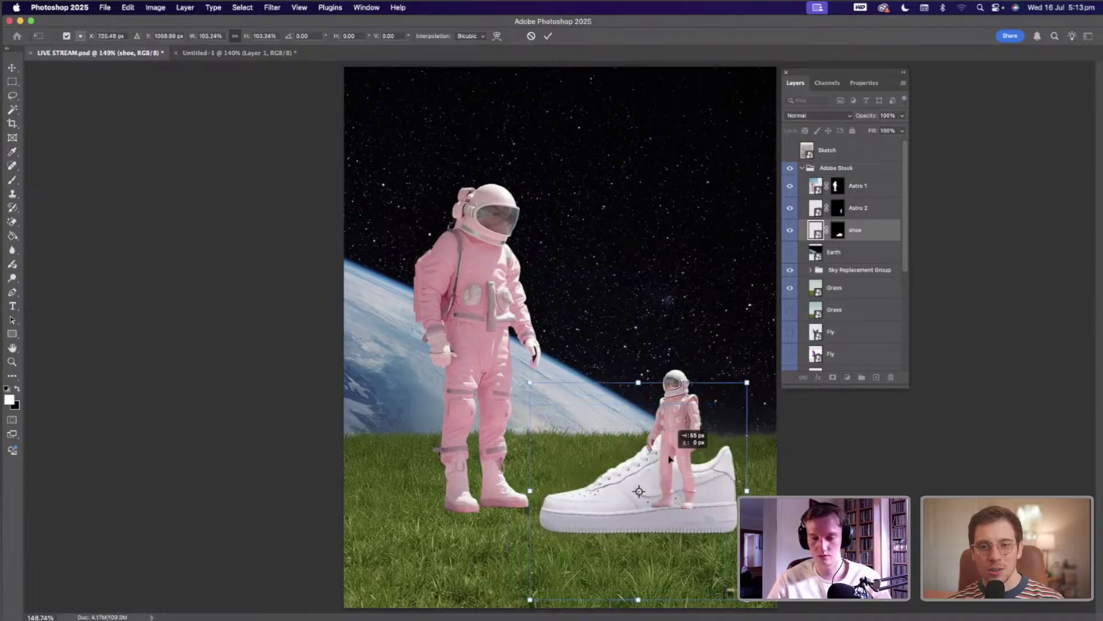
key(Return)
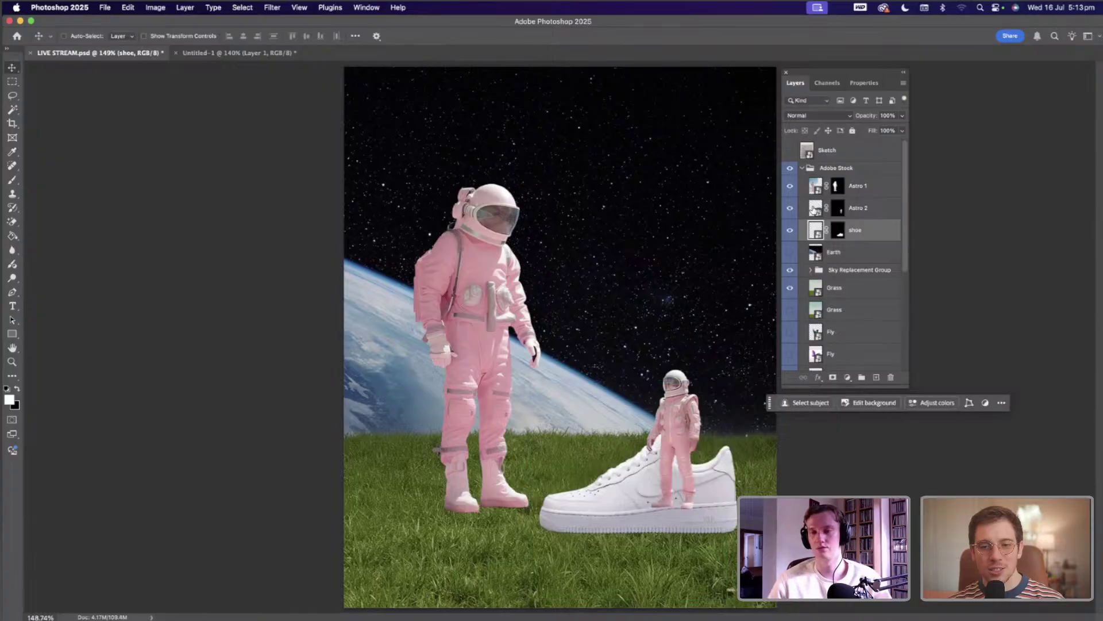
- Move the small astronaut closer to the shoe's heel and raise the large astronaut slightly
click(817, 211)
drag(671, 432, 696, 448)
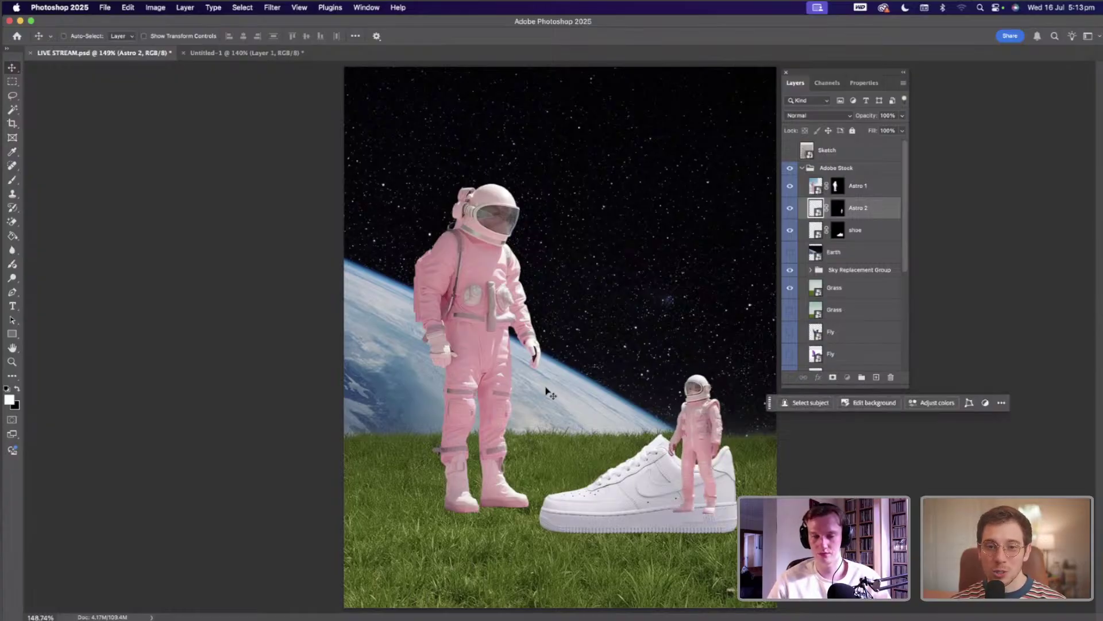
click(845, 186)
drag(486, 393, 490, 384)
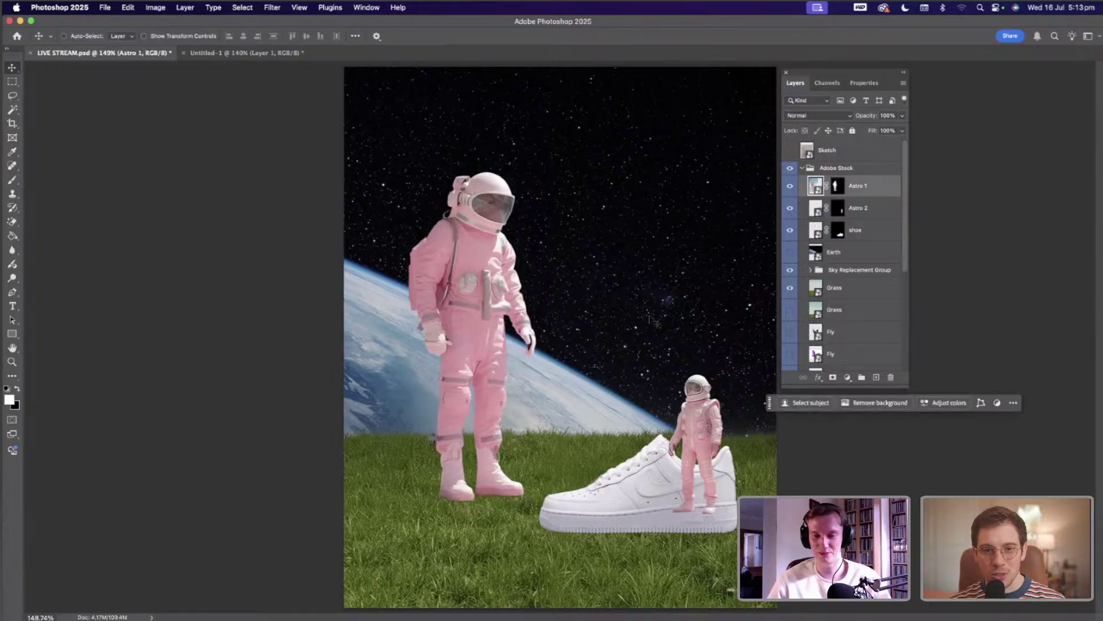
- Enlarge the small astronaut and the shoe together slightly, extending the shoe's toe towards the large astronaut, and raise them on the grass
click(856, 230)
shift+click(858, 207)
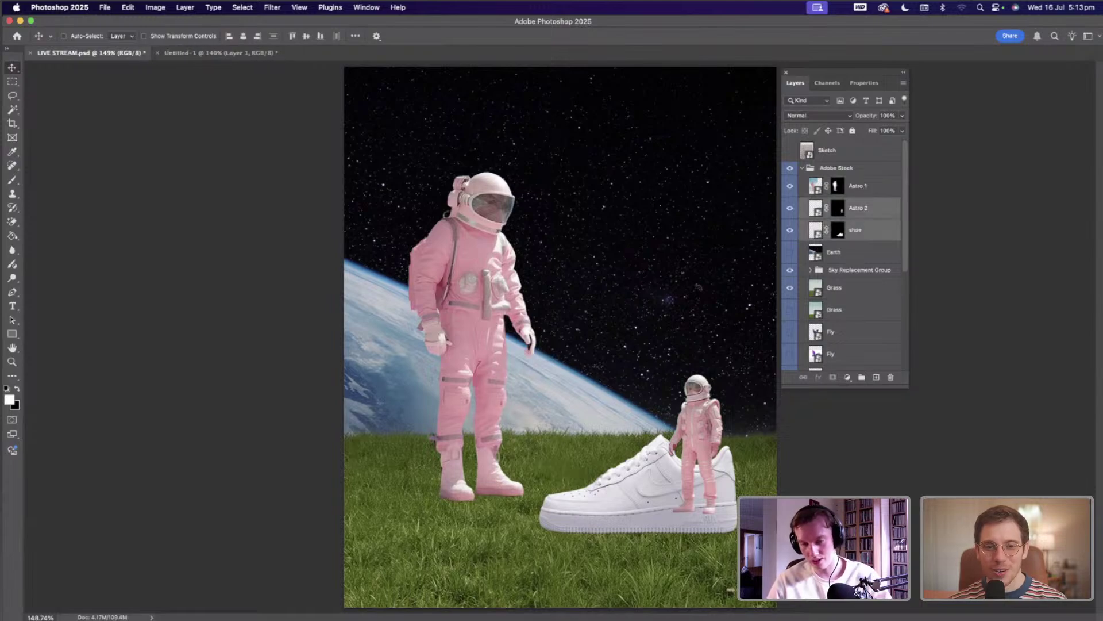
key(super+t)
drag(530, 314, 508, 293)
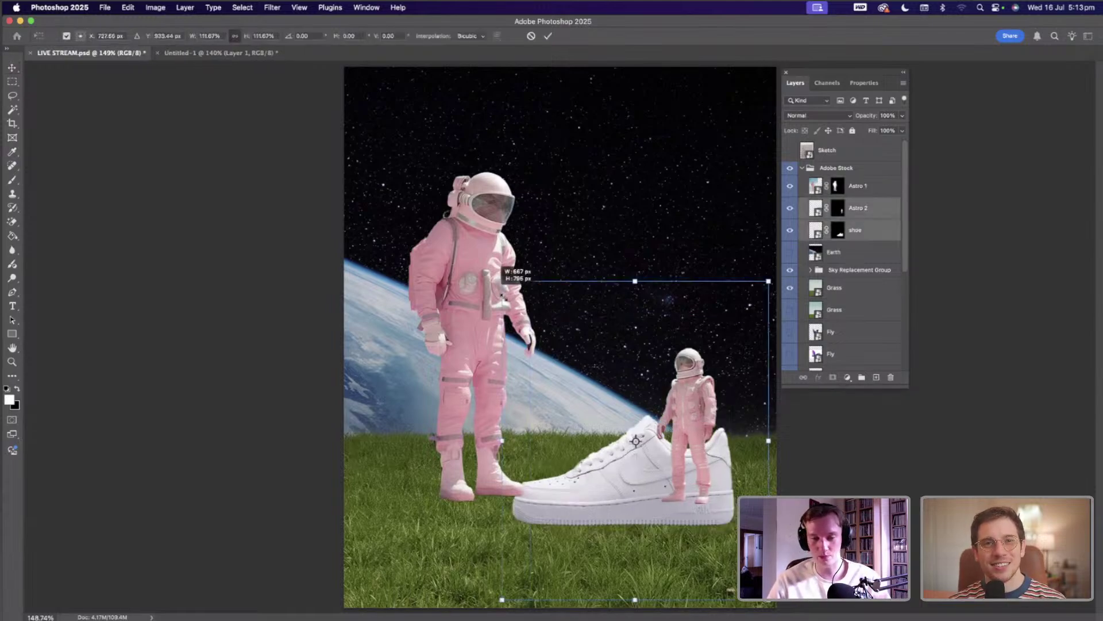
drag(585, 334, 586, 325)
key(Return)
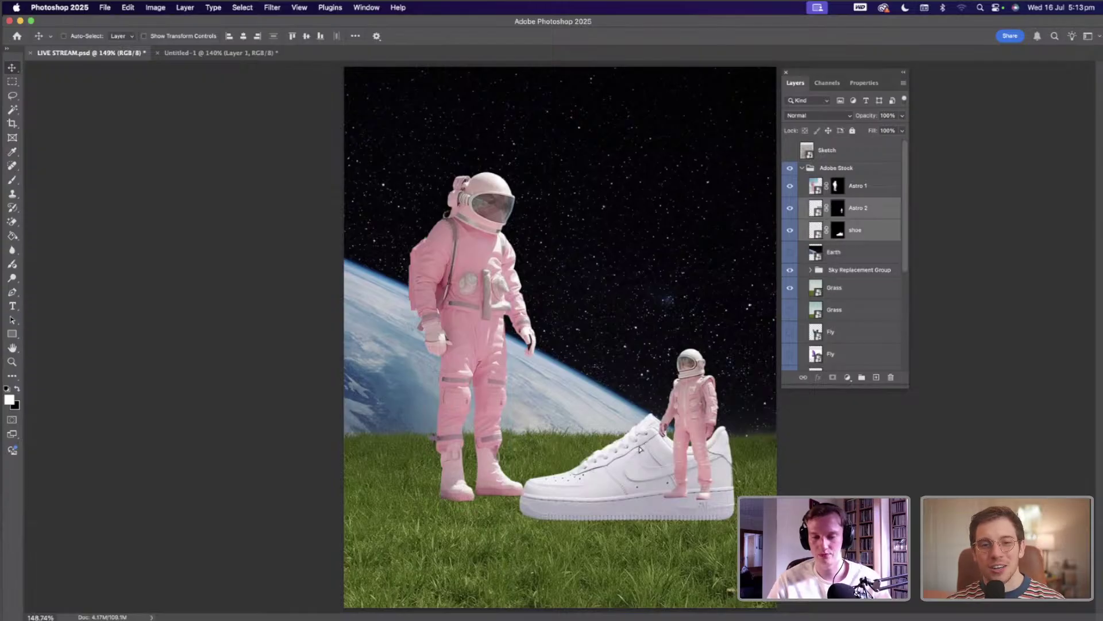
drag(639, 449, 640, 458)
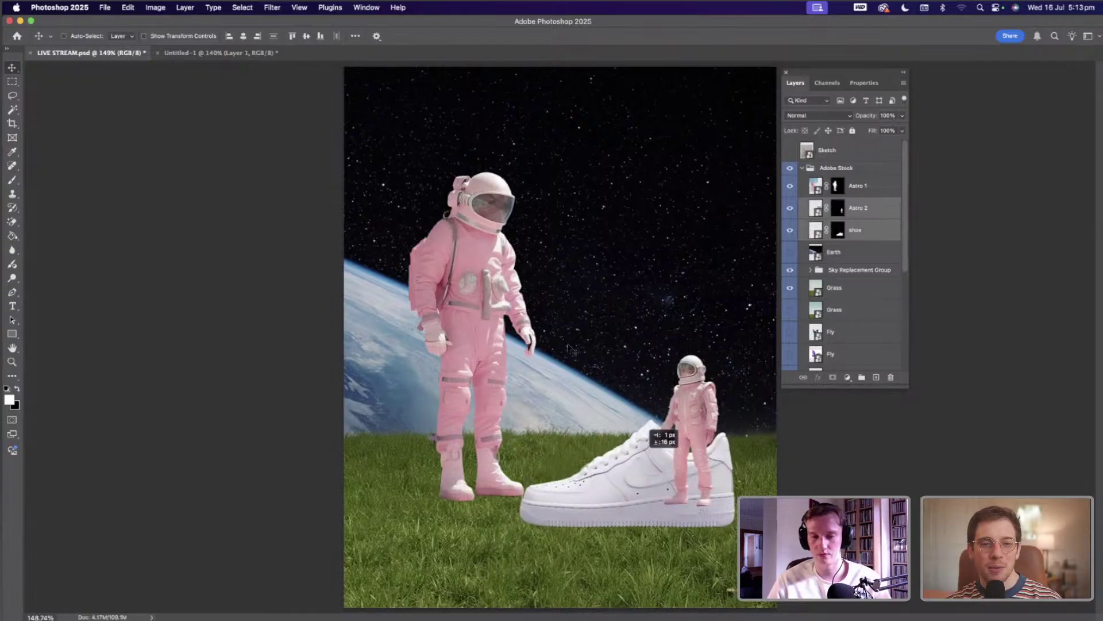
key(ctrl+z)
key(ctrl+z)
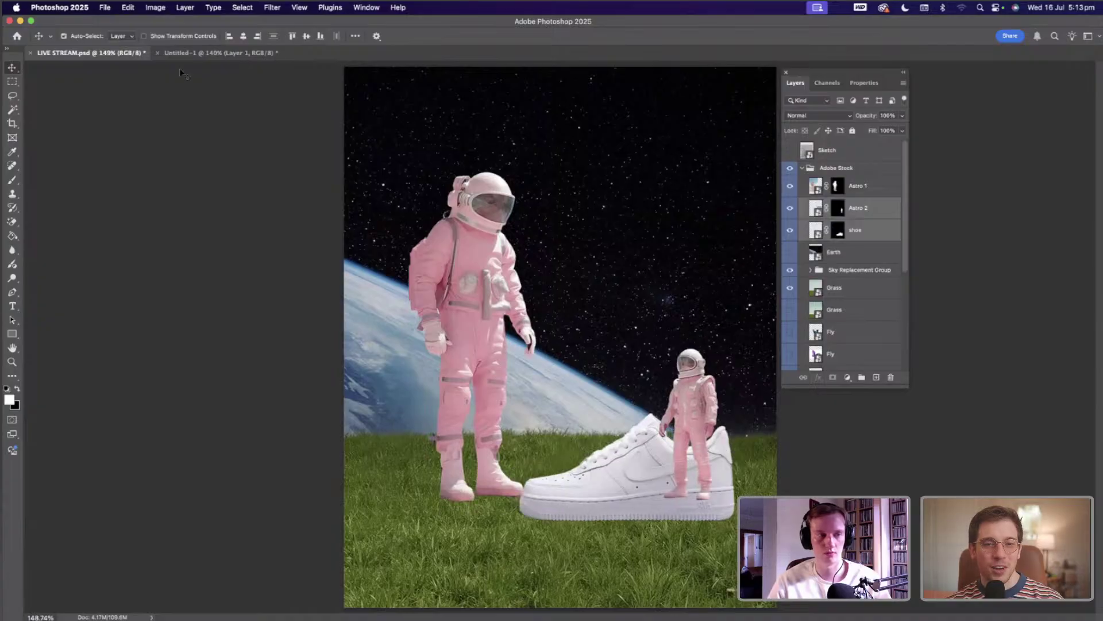
- Move the large astronaut further from the shoe, then shift the shoe right and down and shrink it slightly
mouse_move(486, 288)
mouse_down()
mouse_move(469, 266)
mouse_move(470, 287)
mouse_up()
drag(654, 481, 666, 489)
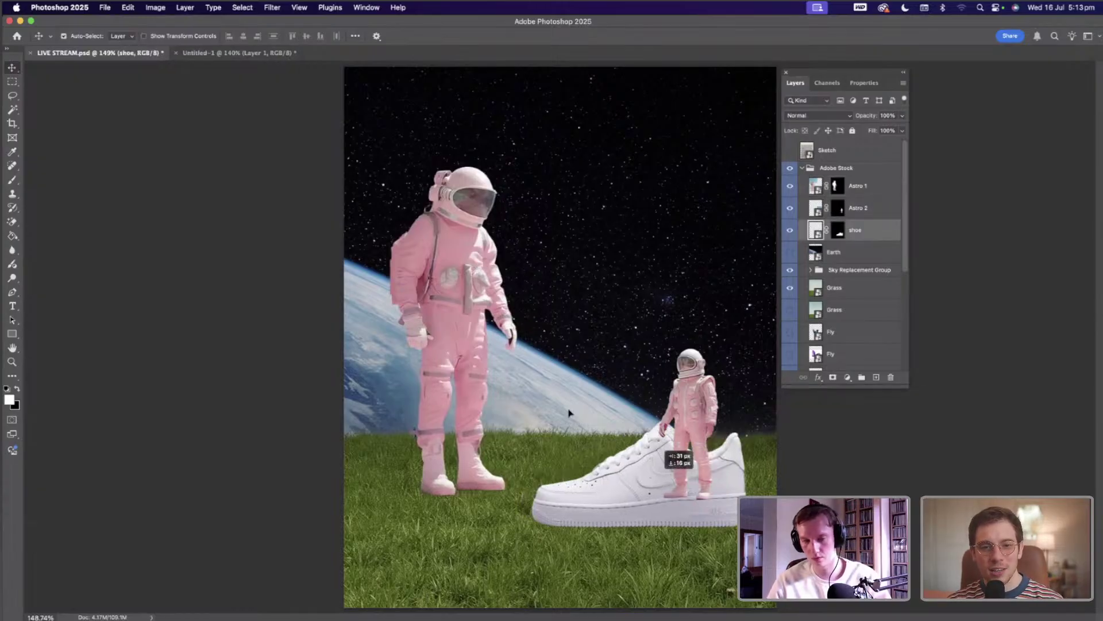
key(ctrl+t)
drag(606, 426, 627, 428)
key(Return)
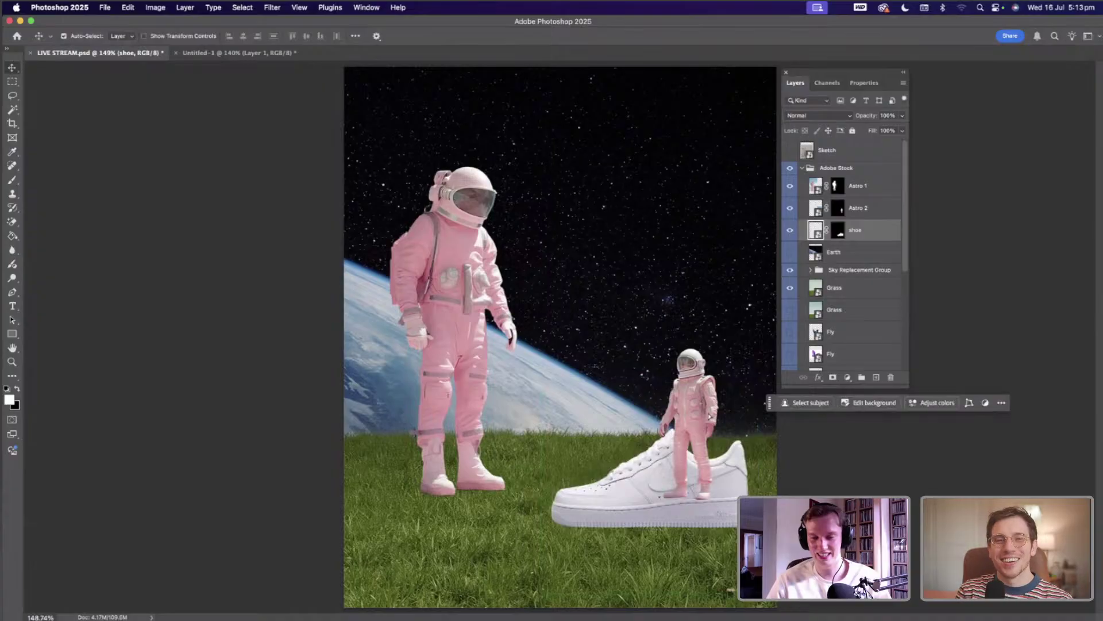
- Move the small astronaut towards the shoe's heel and rotate it about 2.3° so its feet rest along the top edge of the sole
drag(710, 415, 713, 405)
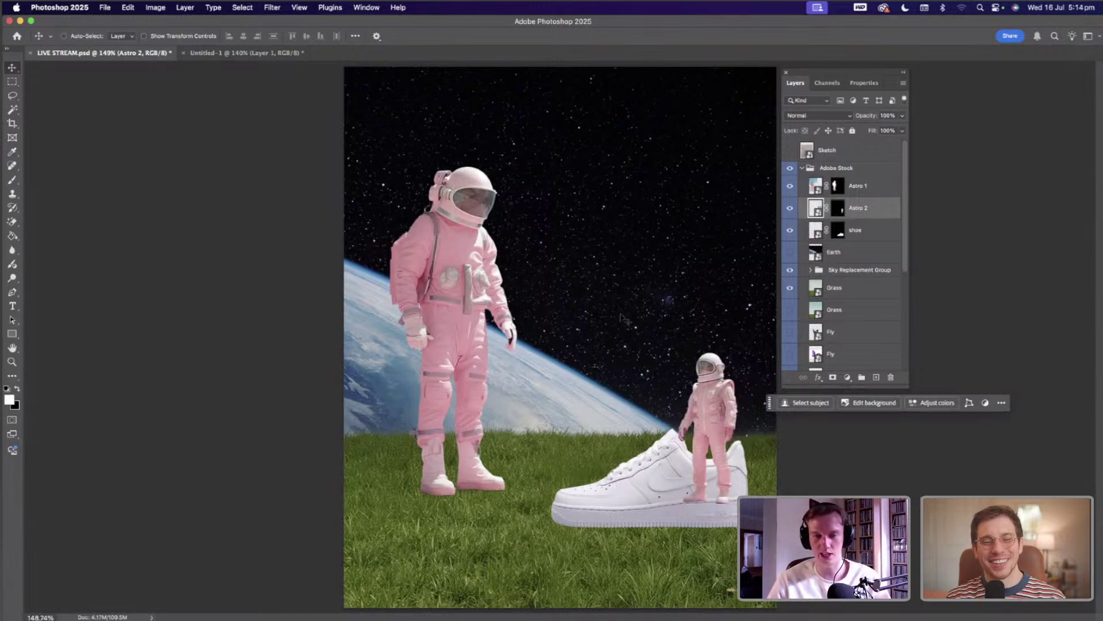
key(super+equal)
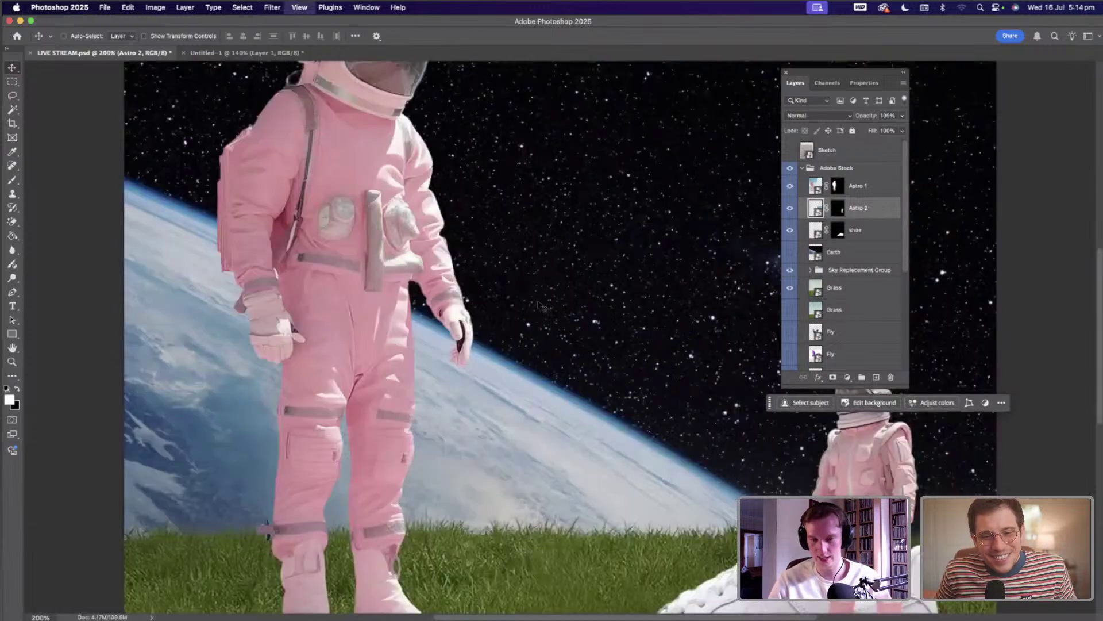
scroll(540, 304, right, 5)
scroll(541, 305, down, 3)
key(super+equal)
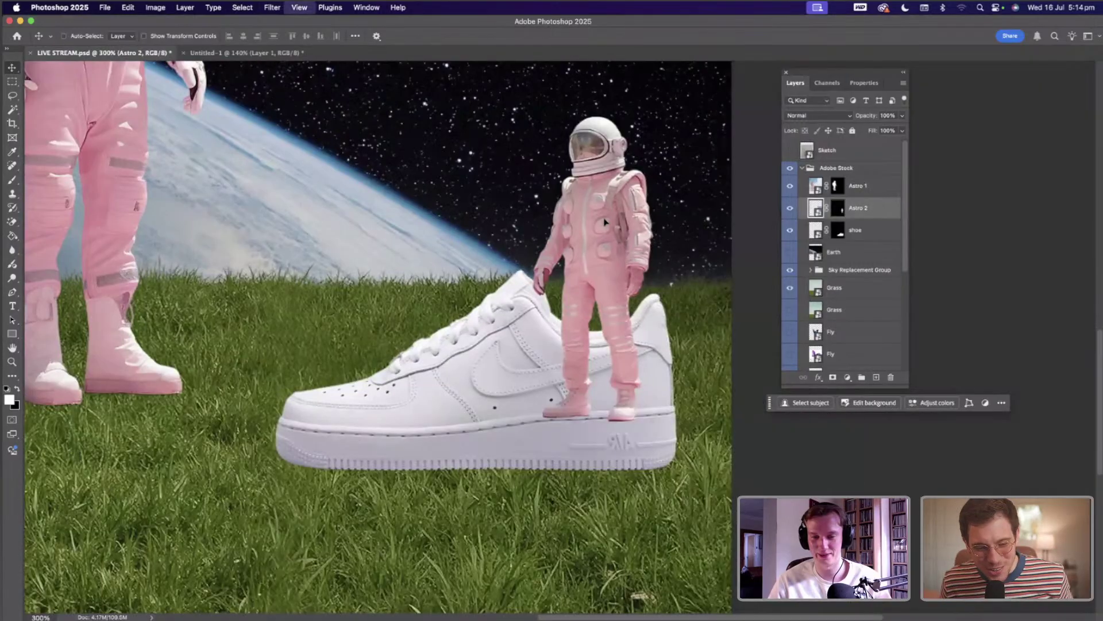
key(super+equal)
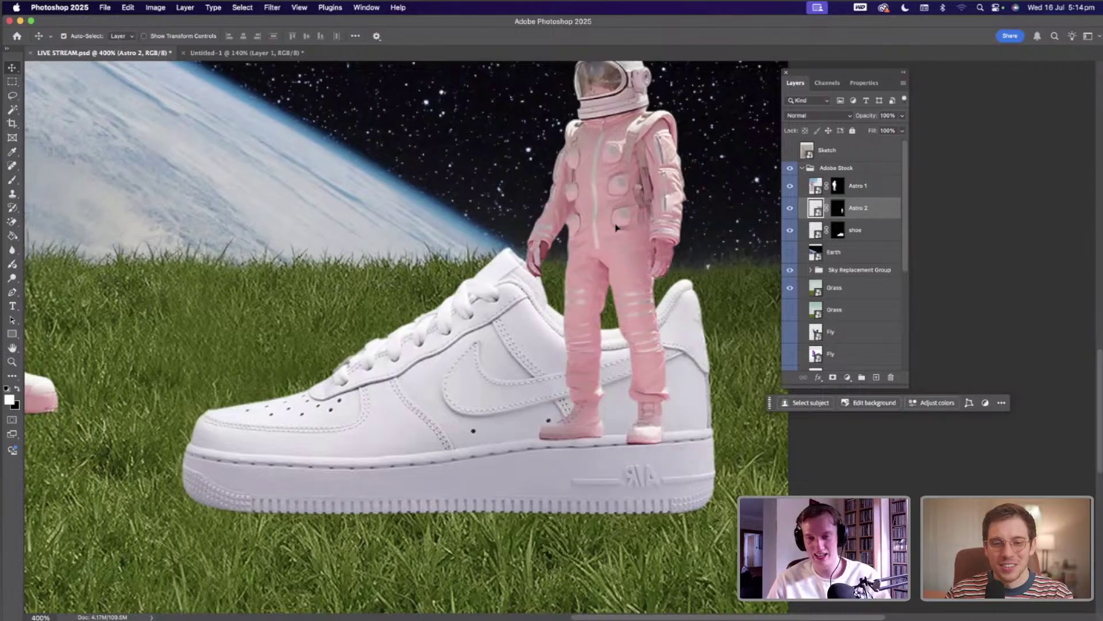
key(super+t)
drag(577, 282, 579, 286)
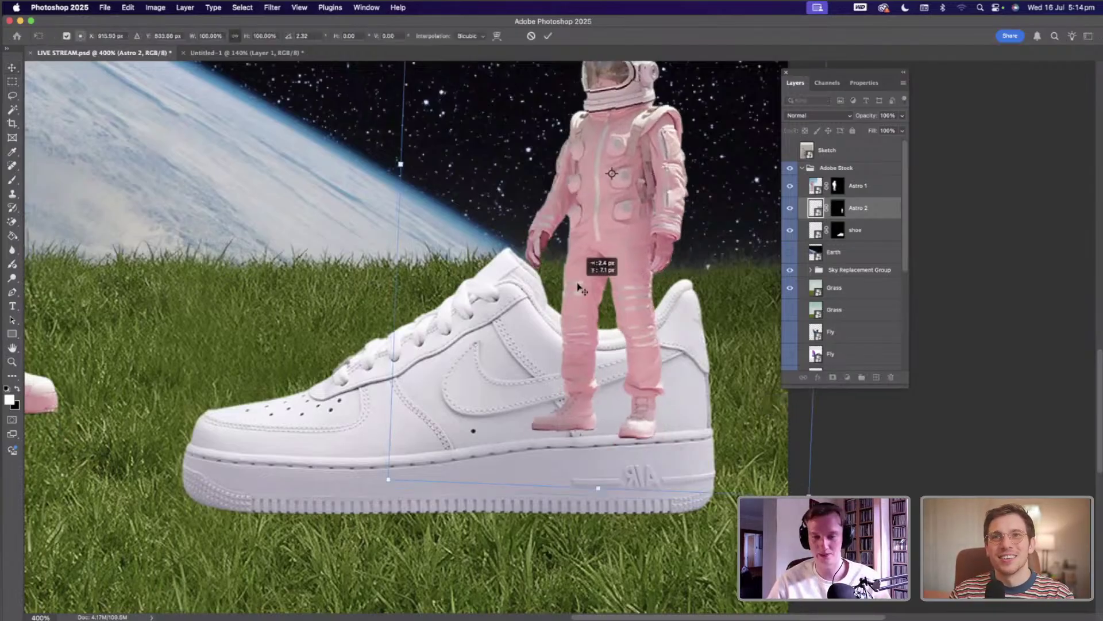
key(Return)
key(super+0)
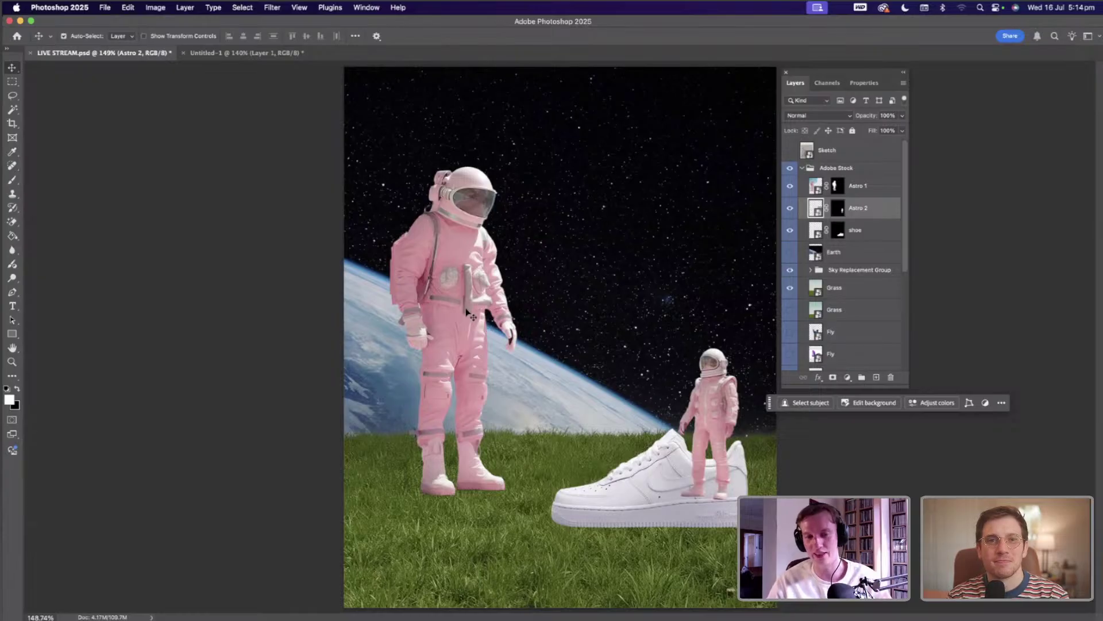
- Raise the large astronaut slightly and scale it up a little with its boots still on the grass
drag(469, 313, 468, 300)
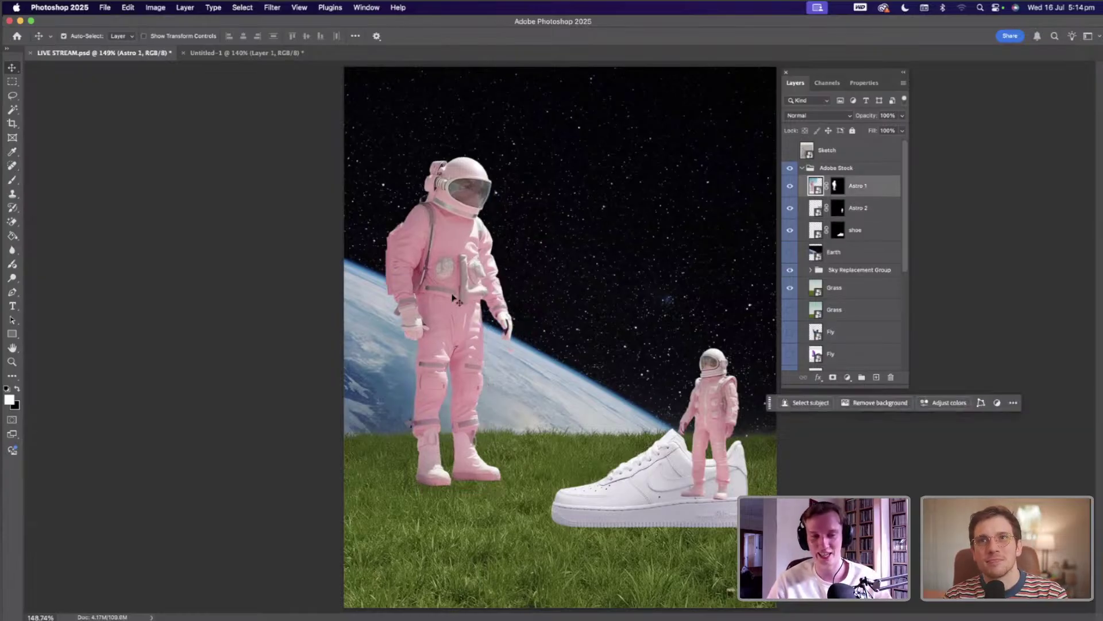
key(super)
key(super+t)
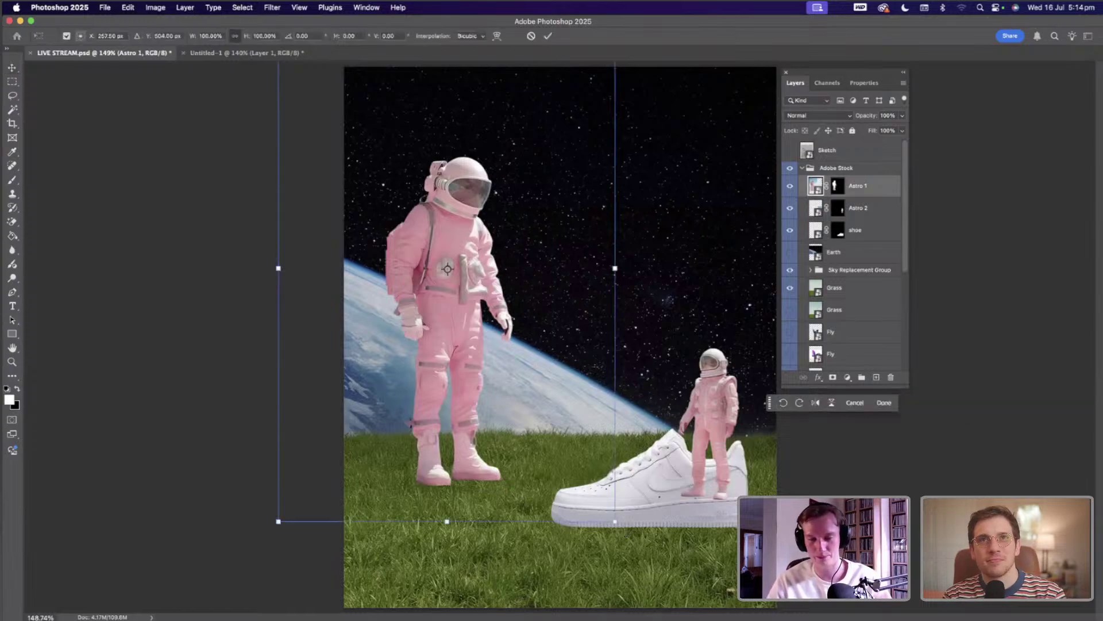
drag(532, 414, 554, 416)
key(Return)
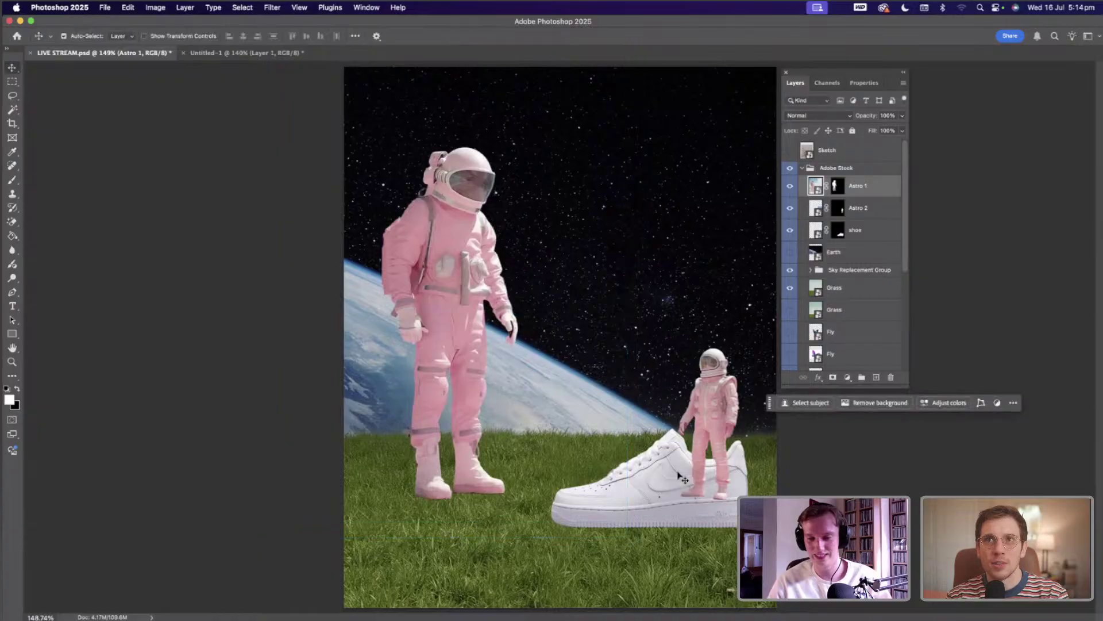
- Nudge the shoe down slightly and the small astronaut down about 5 px
click(670, 478)
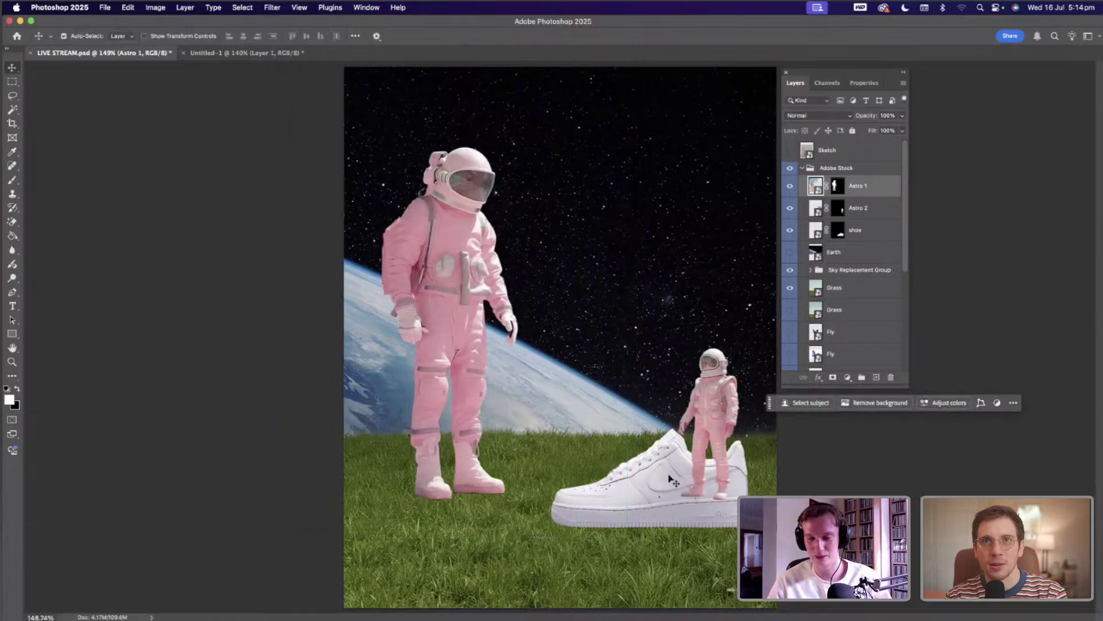
click(712, 419)
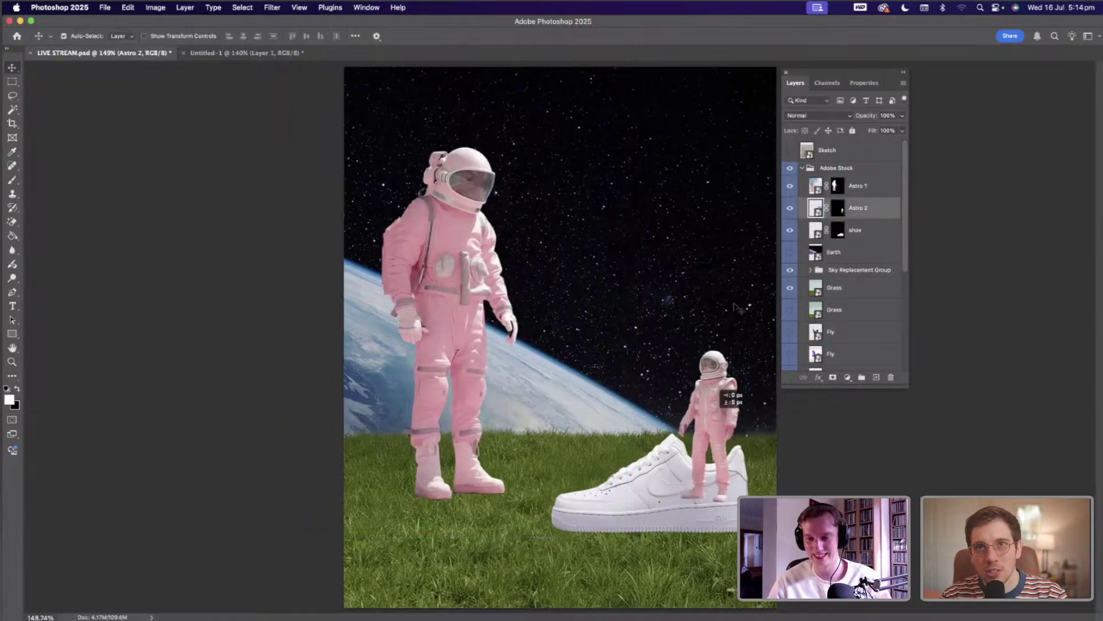
- Examine at close range how the small astronaut's feet sit on the shoe
key(super+equal)
key(super+equal)
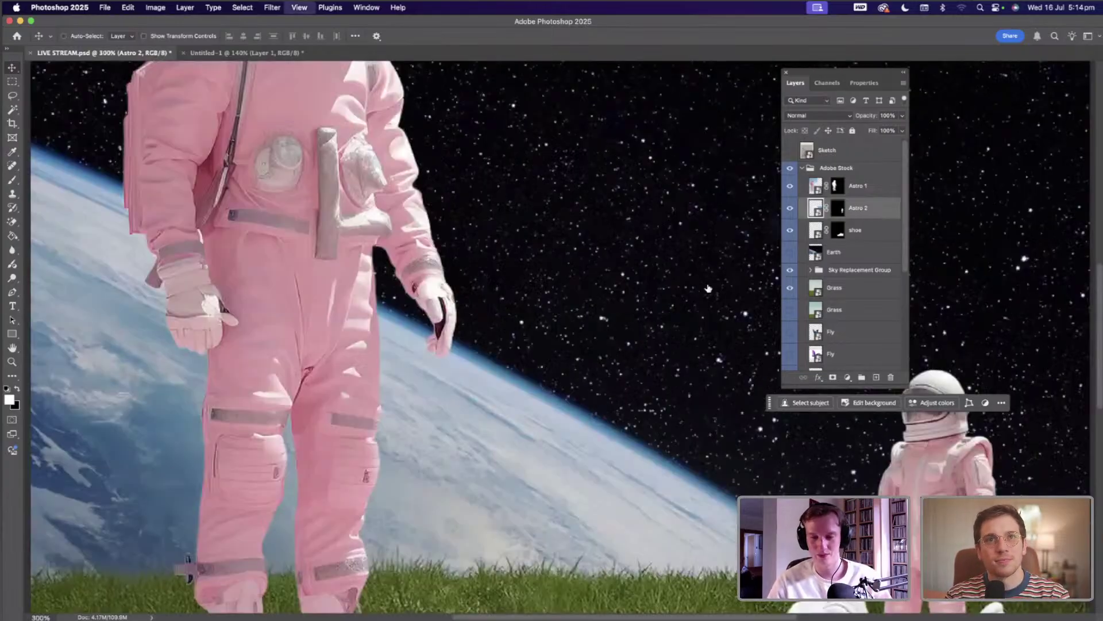
key(super+equal)
key(super+0)
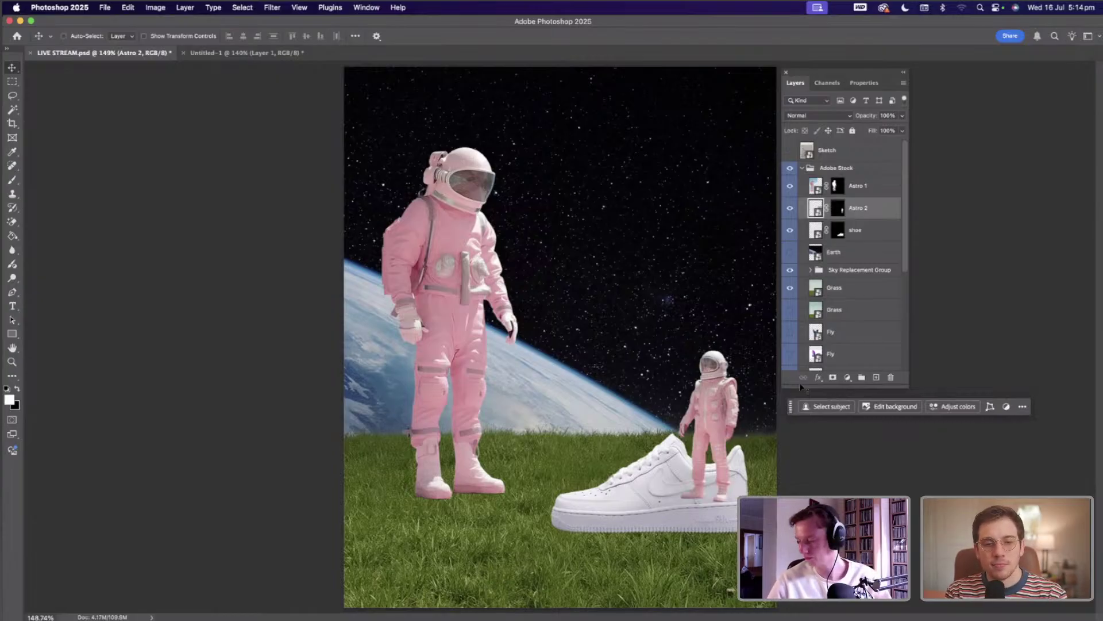
key(super+plus)
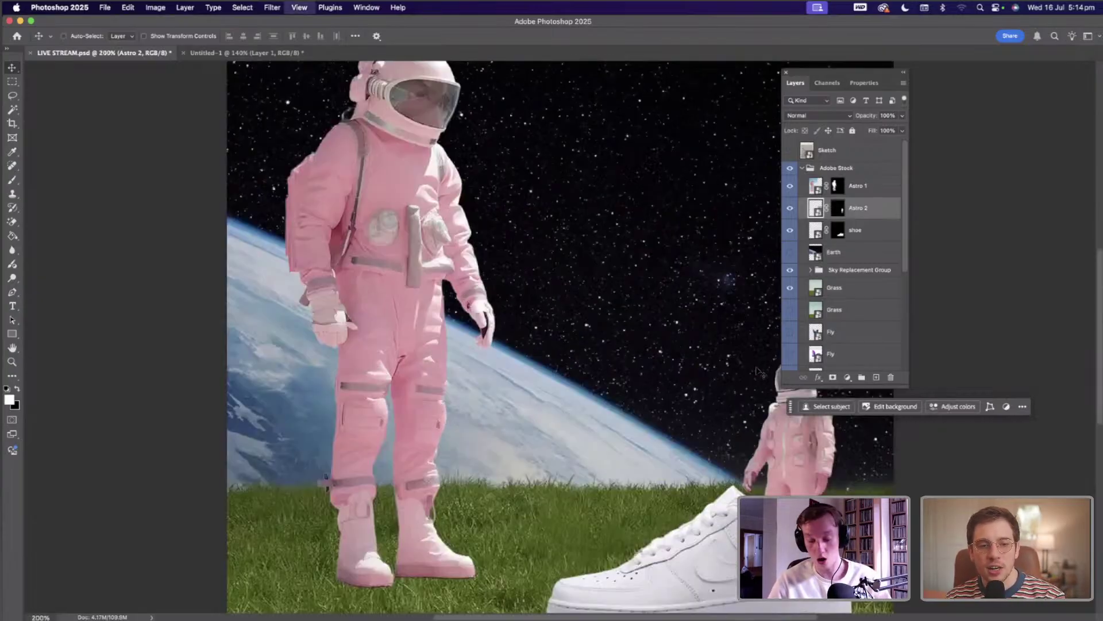
key(super+plus)
key(super+0)
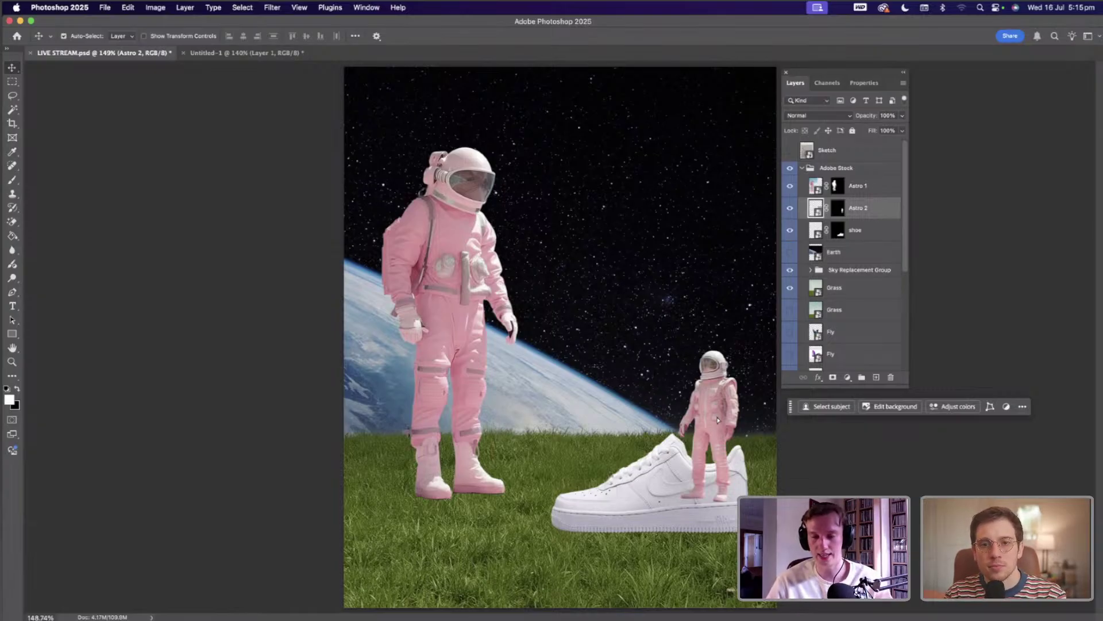
mouse_move(718, 420)
mouse_down()
mouse_move(718, 430)
mouse_move(717, 413)
mouse_up()
key(super+plus)
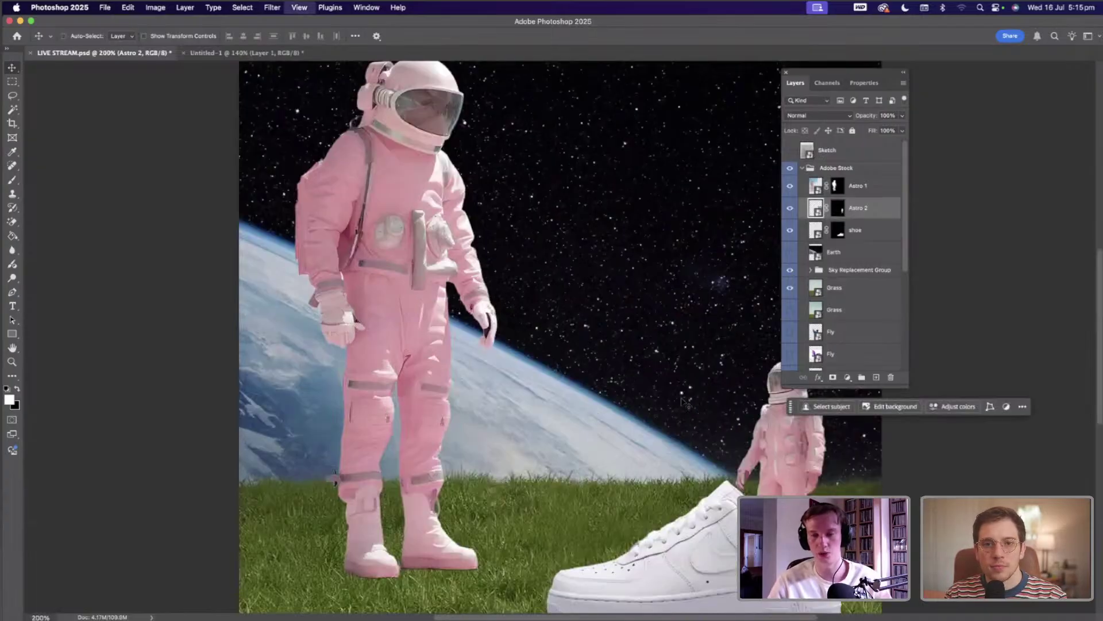
key(super+plus)
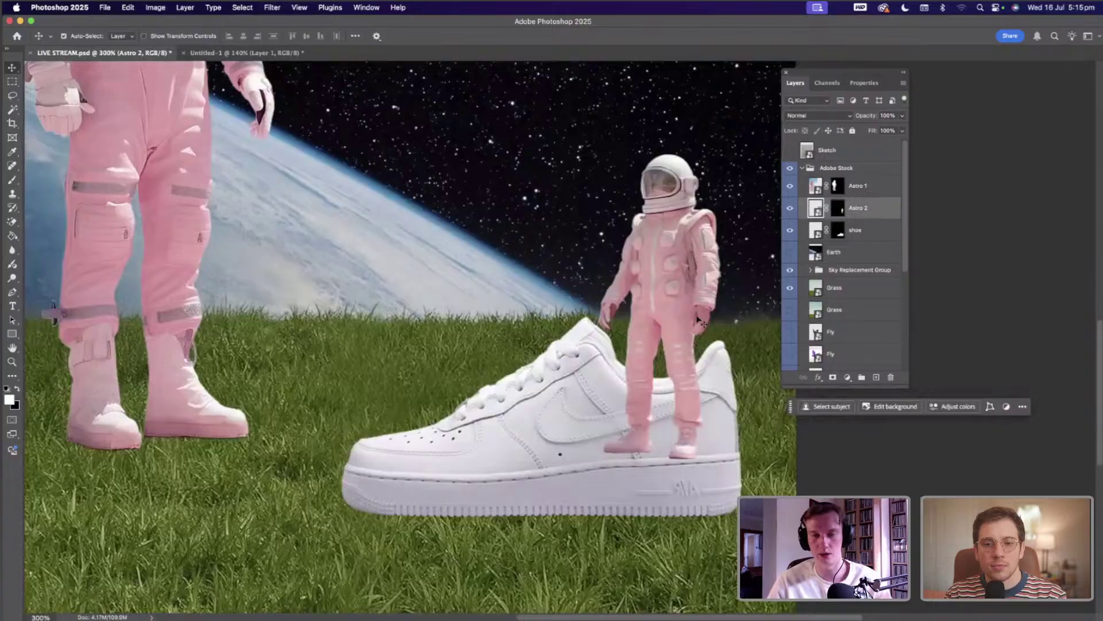
scroll(699, 302, down, 3)
scroll(699, 302, right, 3)
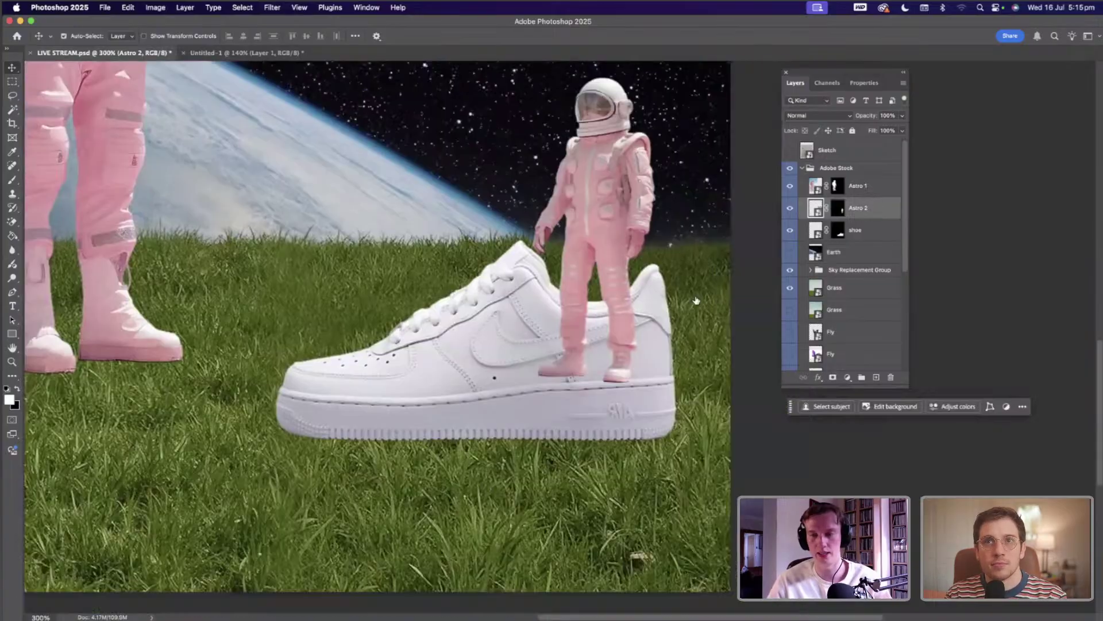
click(837, 208)
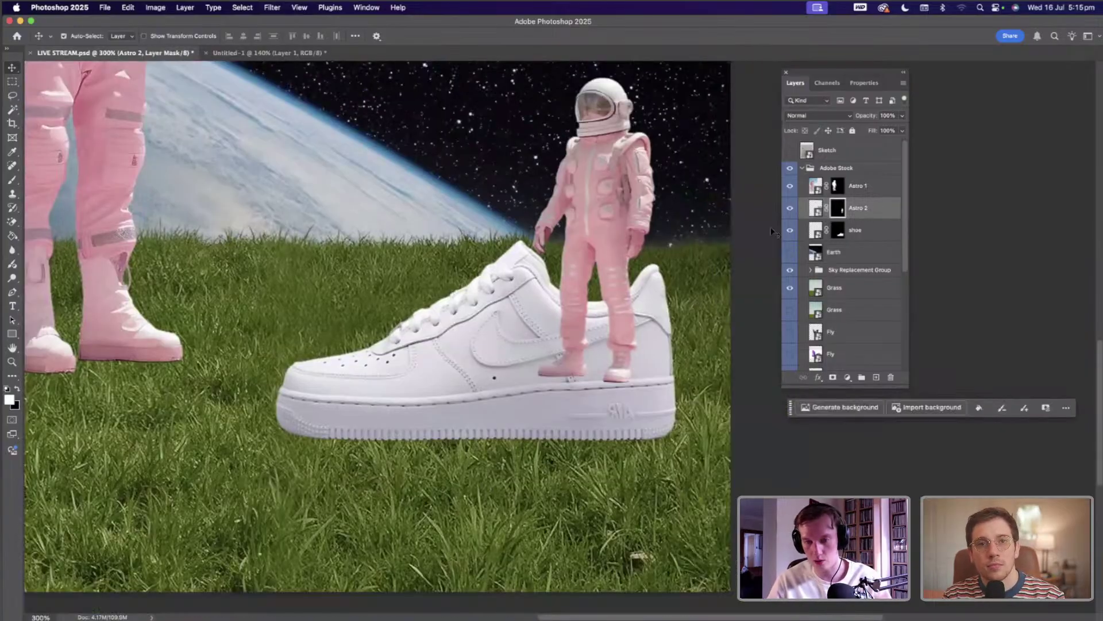
key(b)
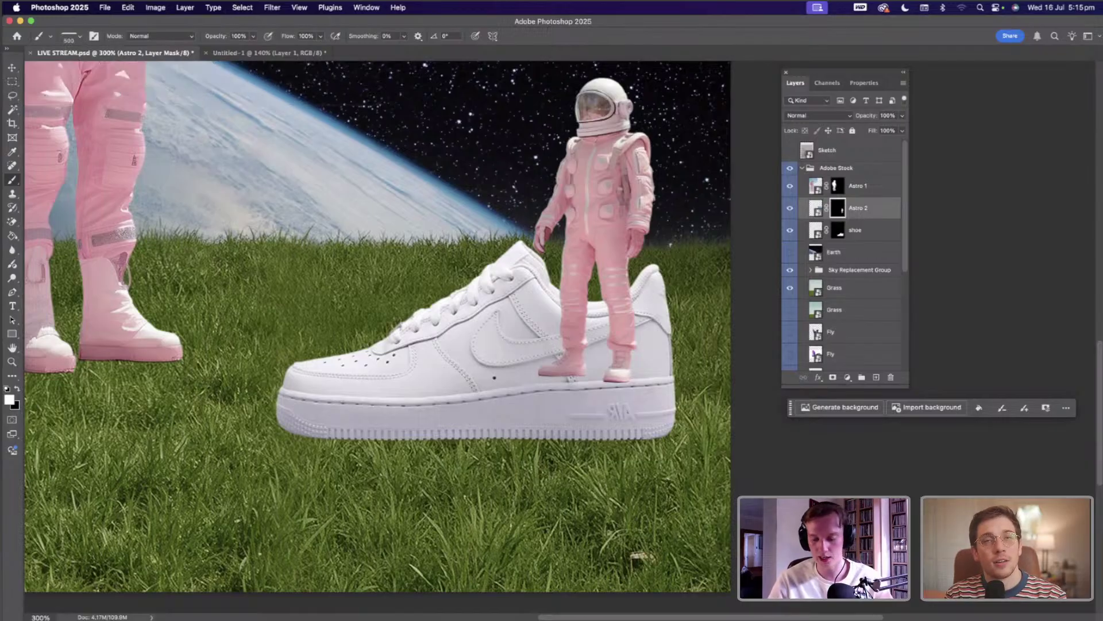
key(super+0)
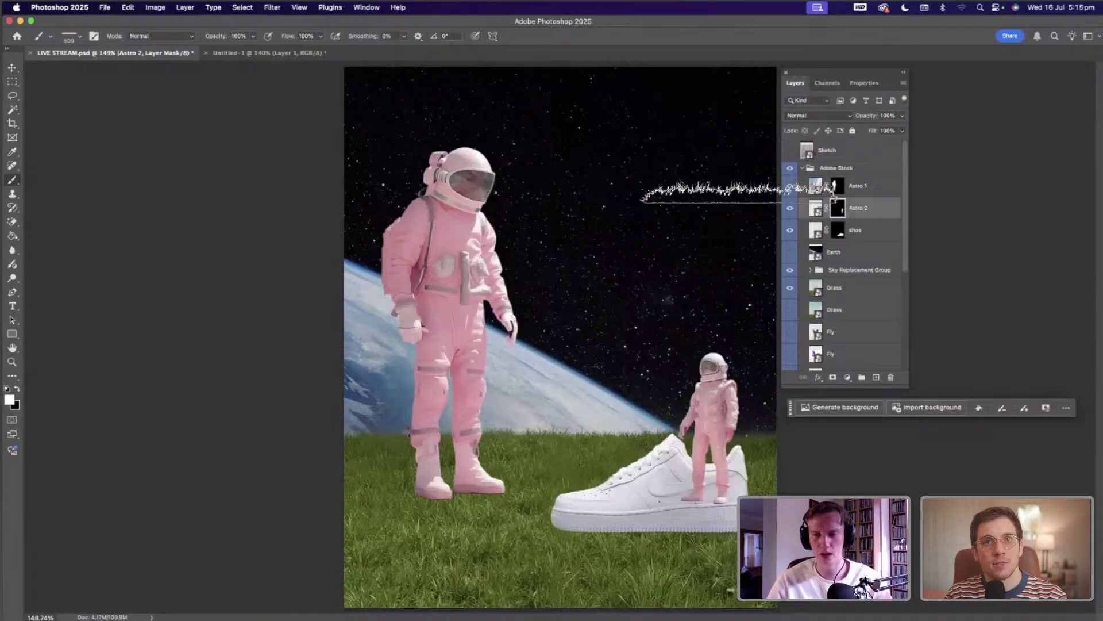
- Hide the small astronaut layer and convert the masked shoe layer into a smart object
click(790, 208)
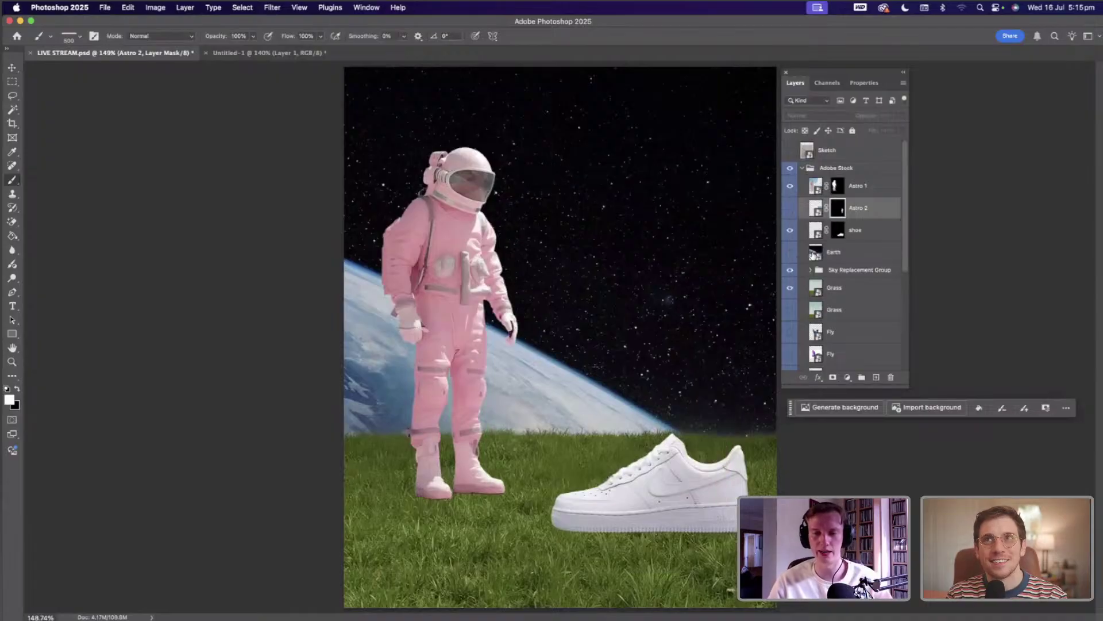
click(816, 232)
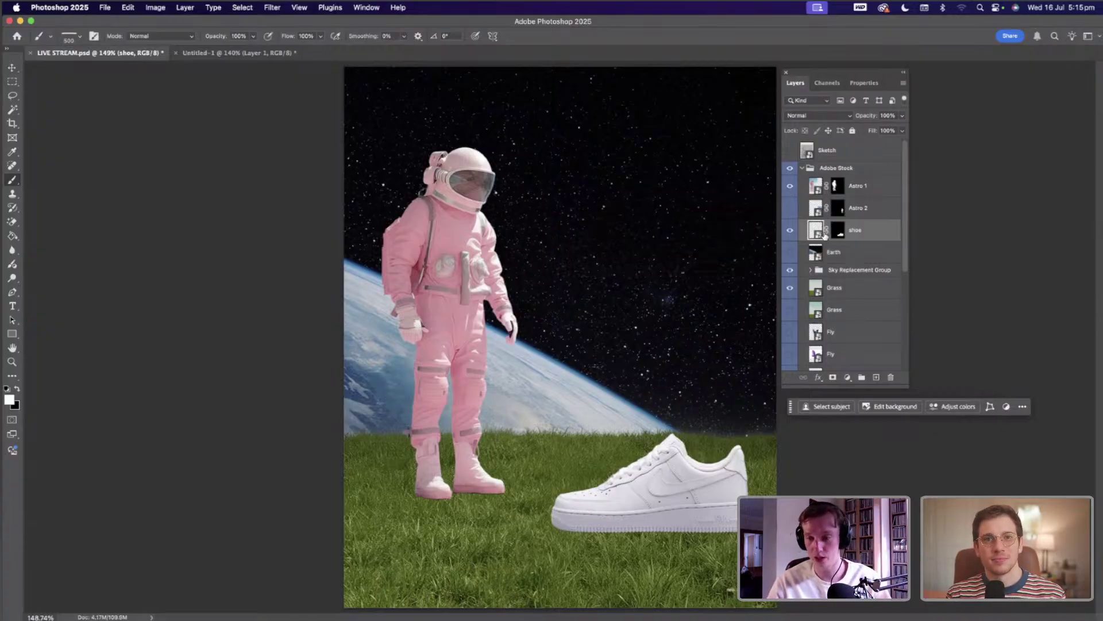
key(v)
right_click(866, 230)
click(908, 445)
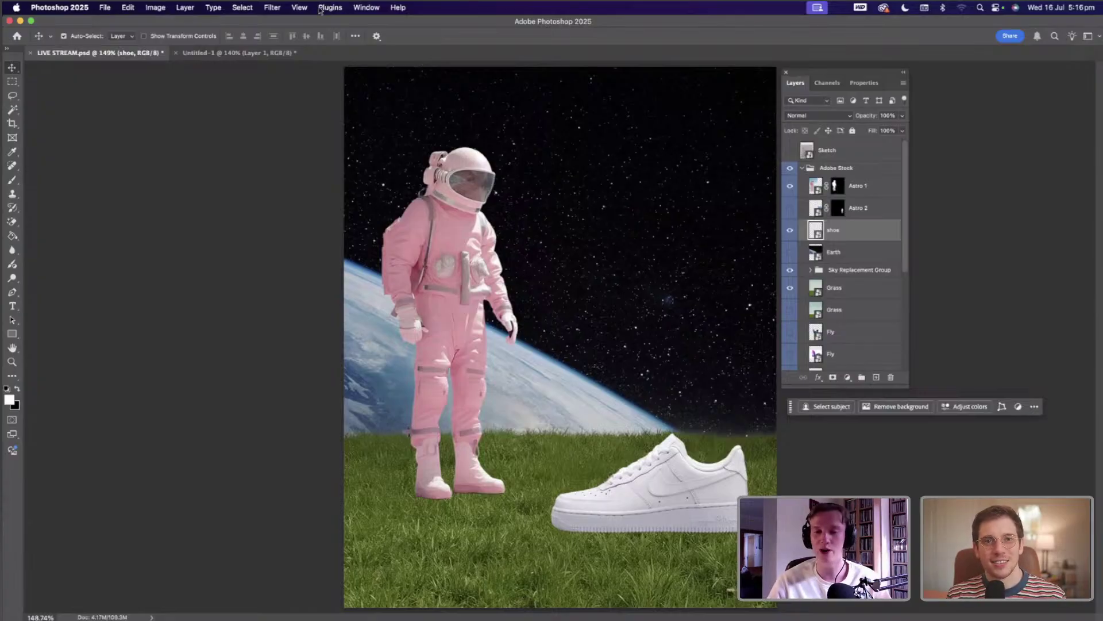
- Enable the Harmonization neural filter on the shoe with the Grass layer as its reference image
click(273, 8)
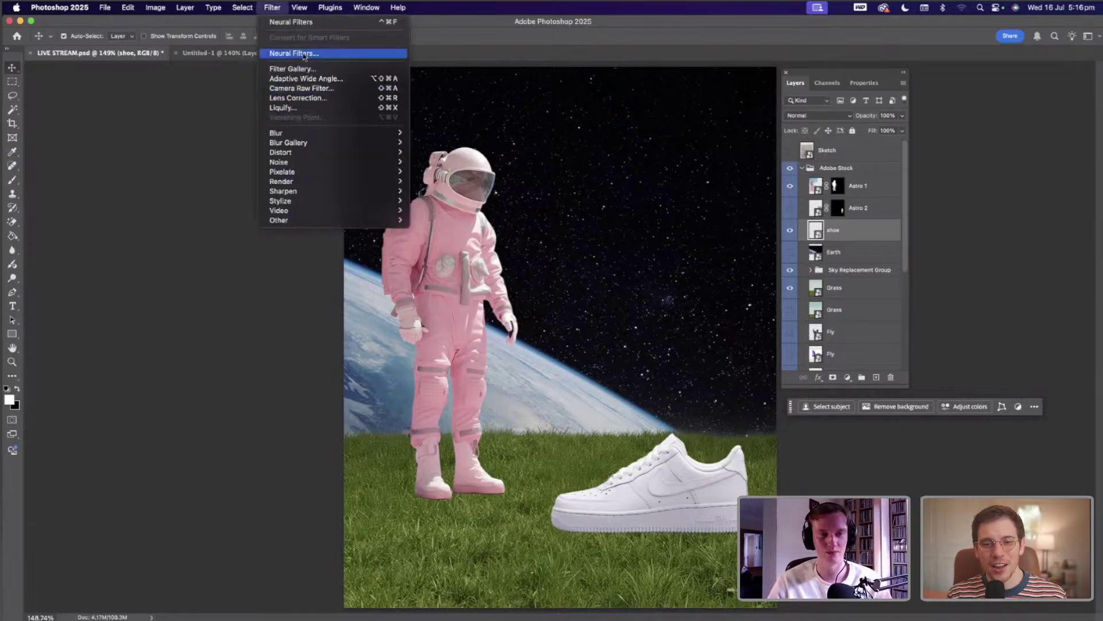
click(294, 54)
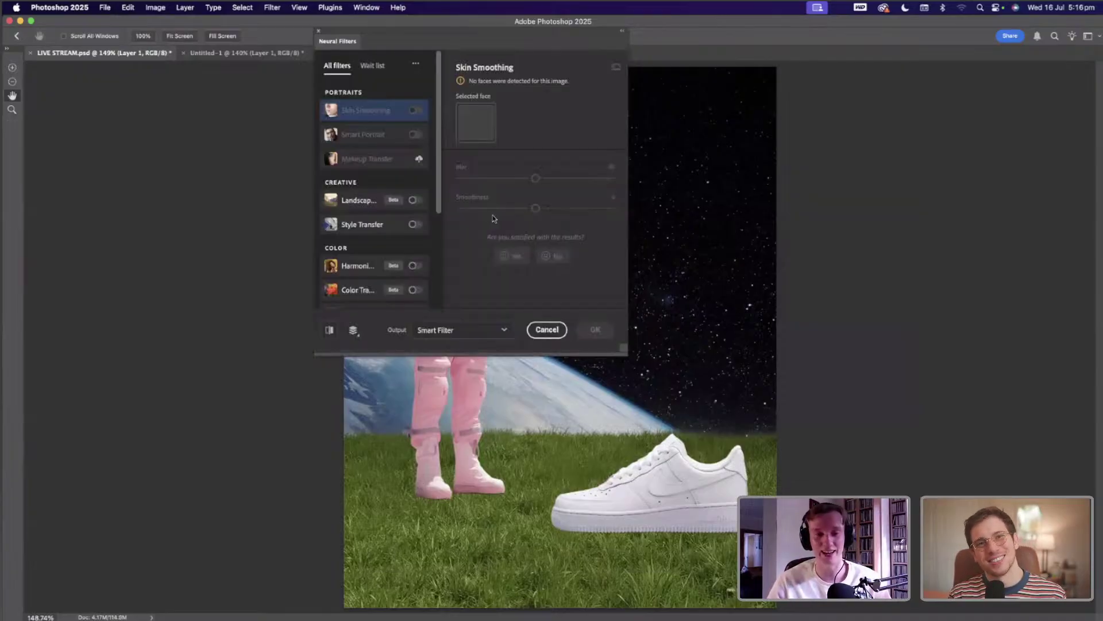
scroll(417, 197, down, 3)
click(414, 180)
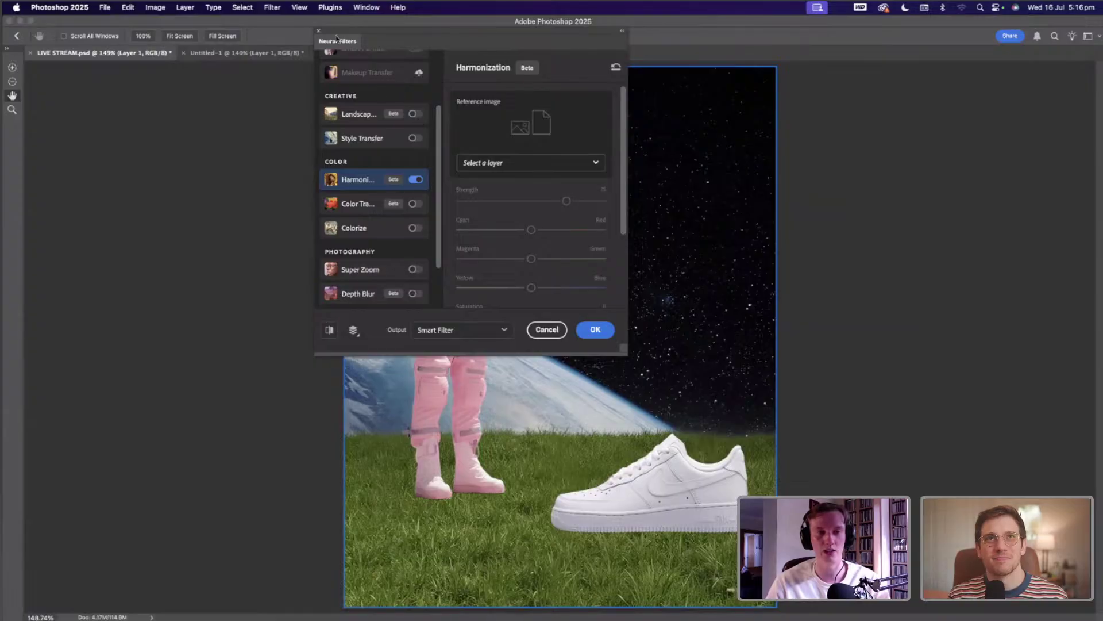
click(555, 163)
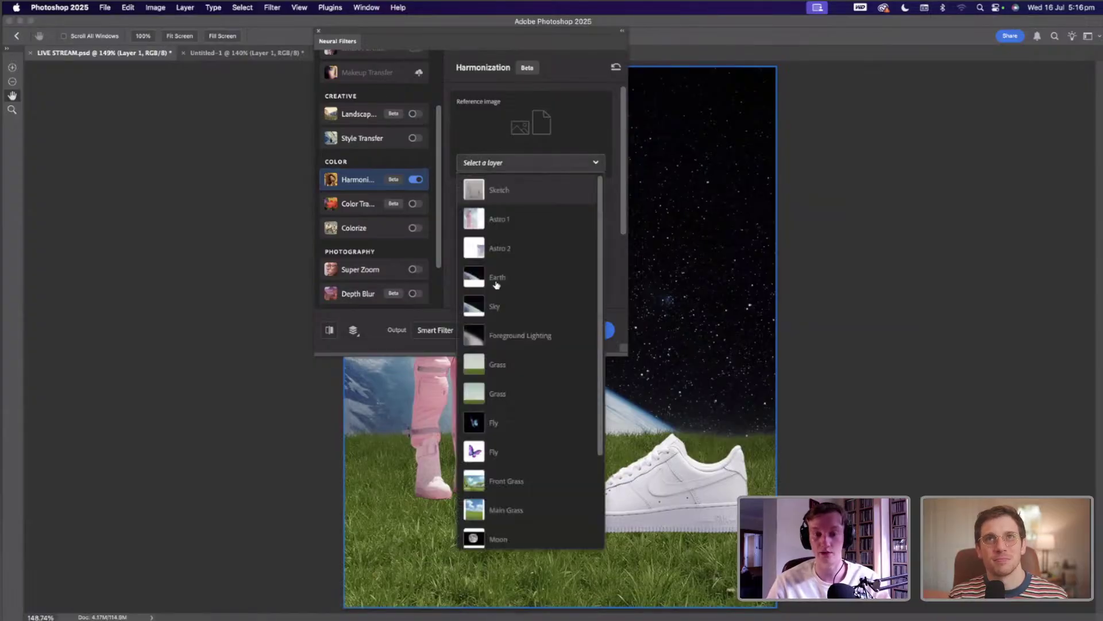
click(527, 369)
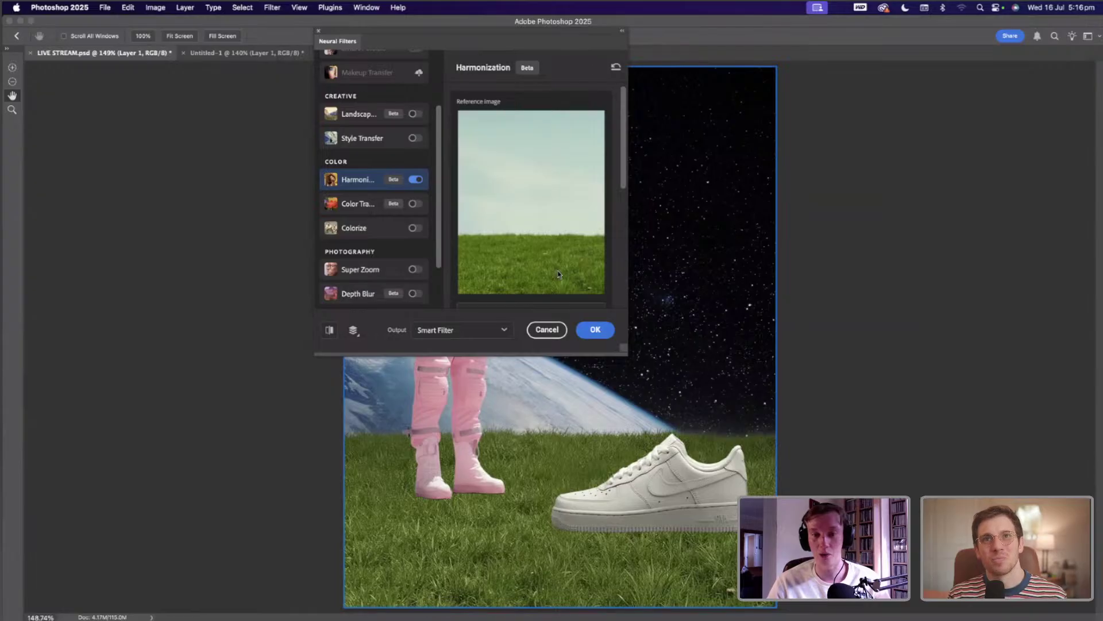
- Set the Harmonization strength to 100 with brightness kept at 0 and apply it to the shoe as a smart filter
scroll(558, 274, down, 5)
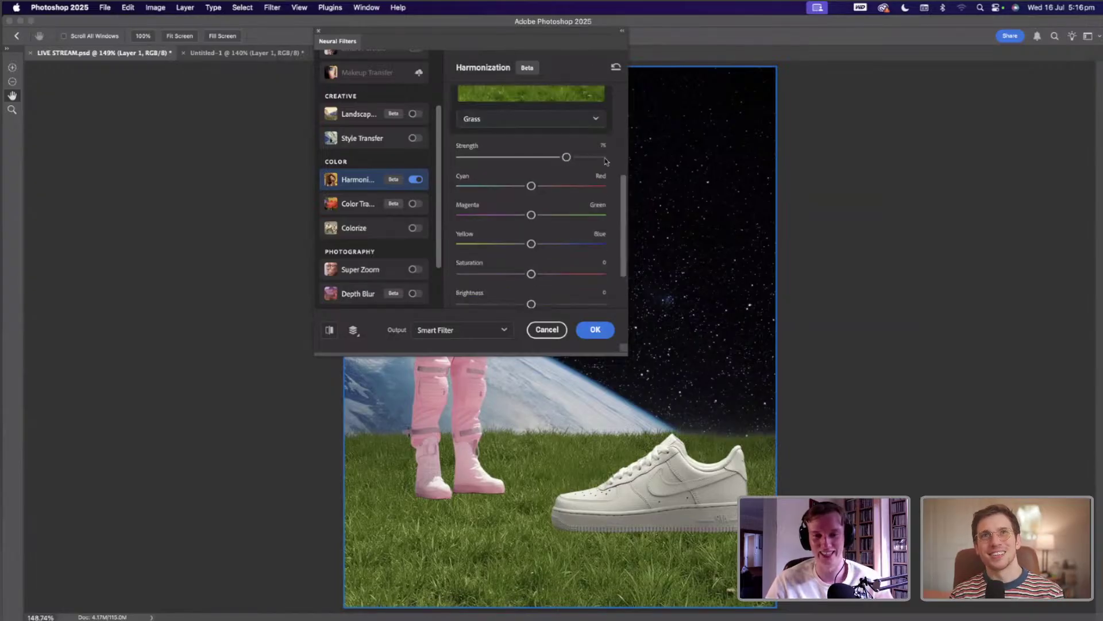
click(604, 157)
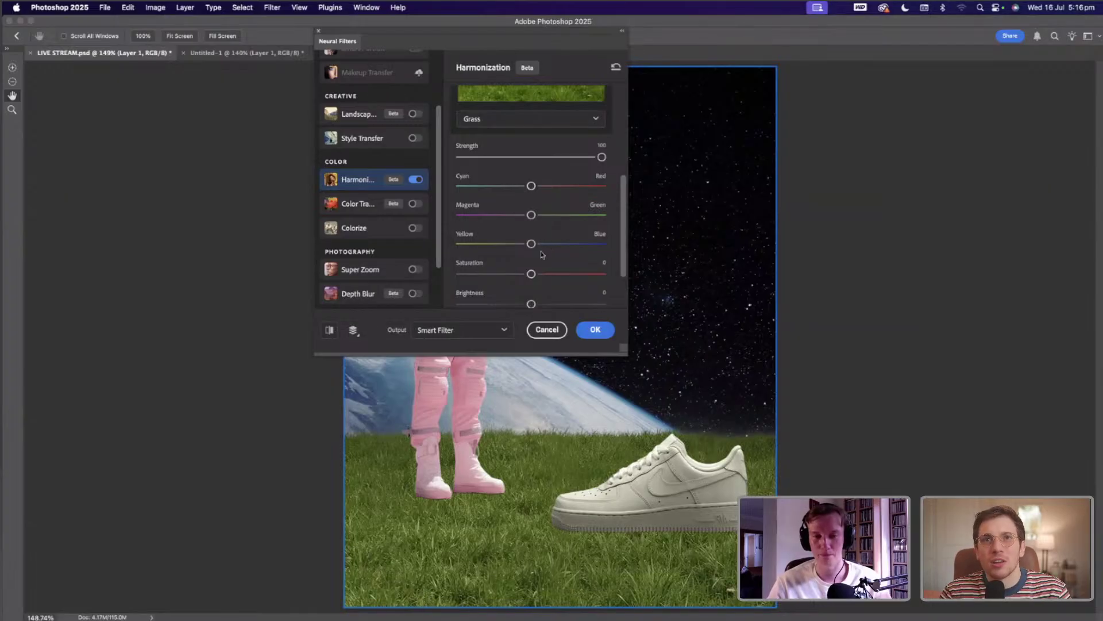
scroll(542, 254, down, 3)
drag(531, 253, 509, 253)
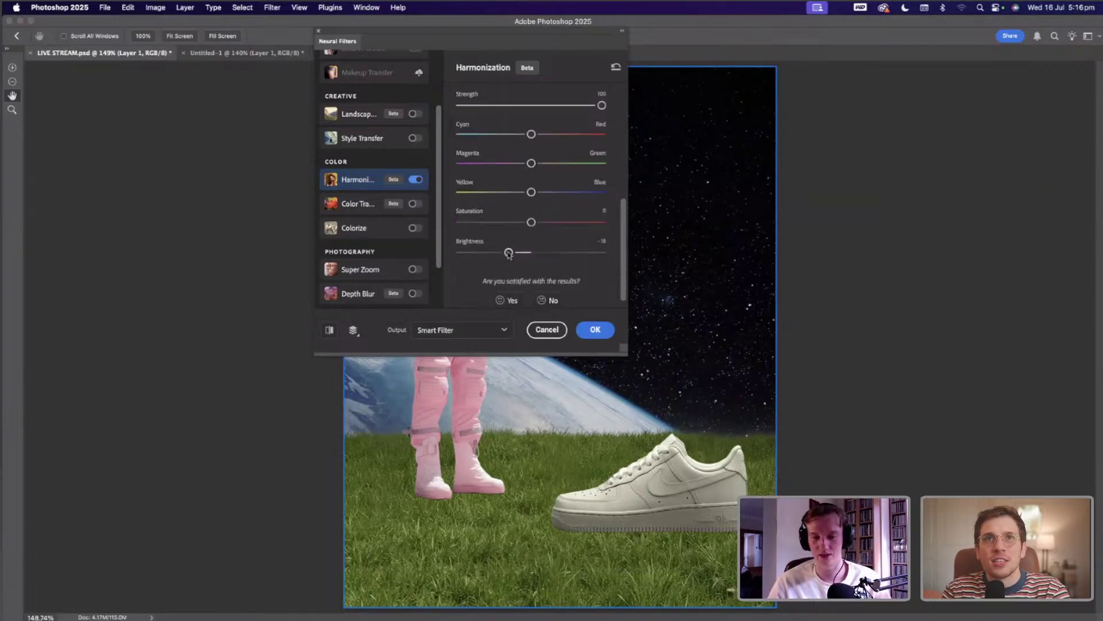
click(531, 253)
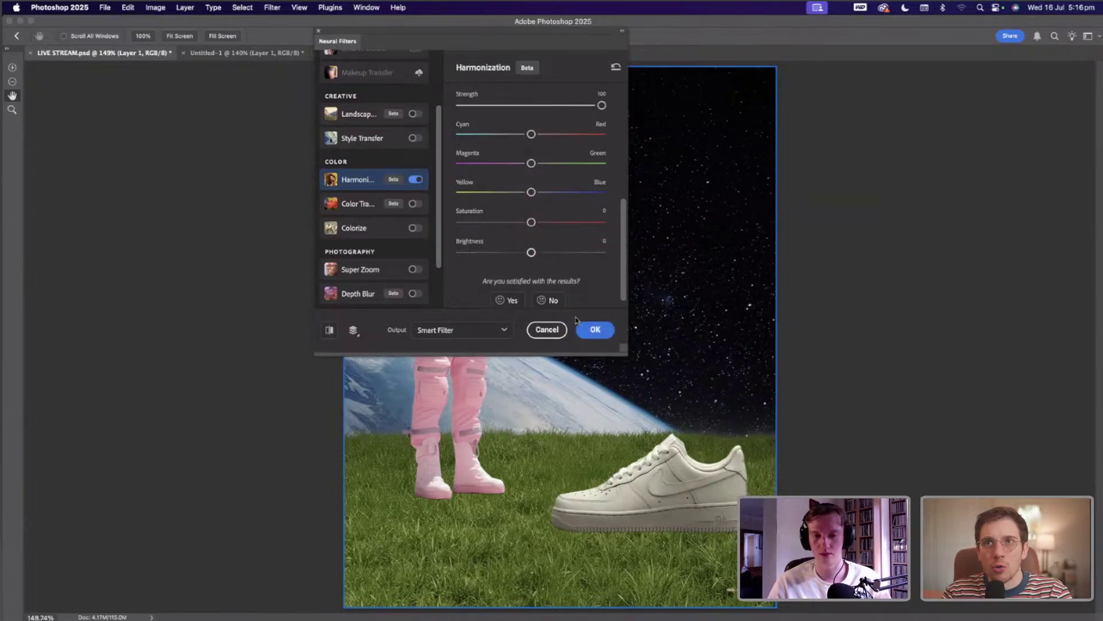
click(504, 330)
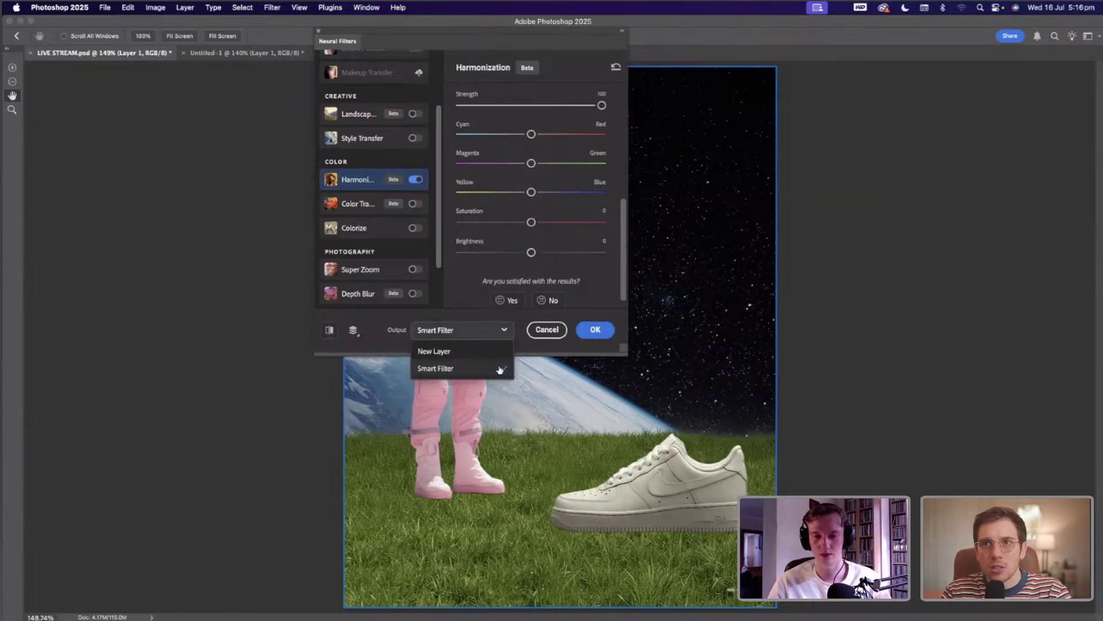
click(523, 322)
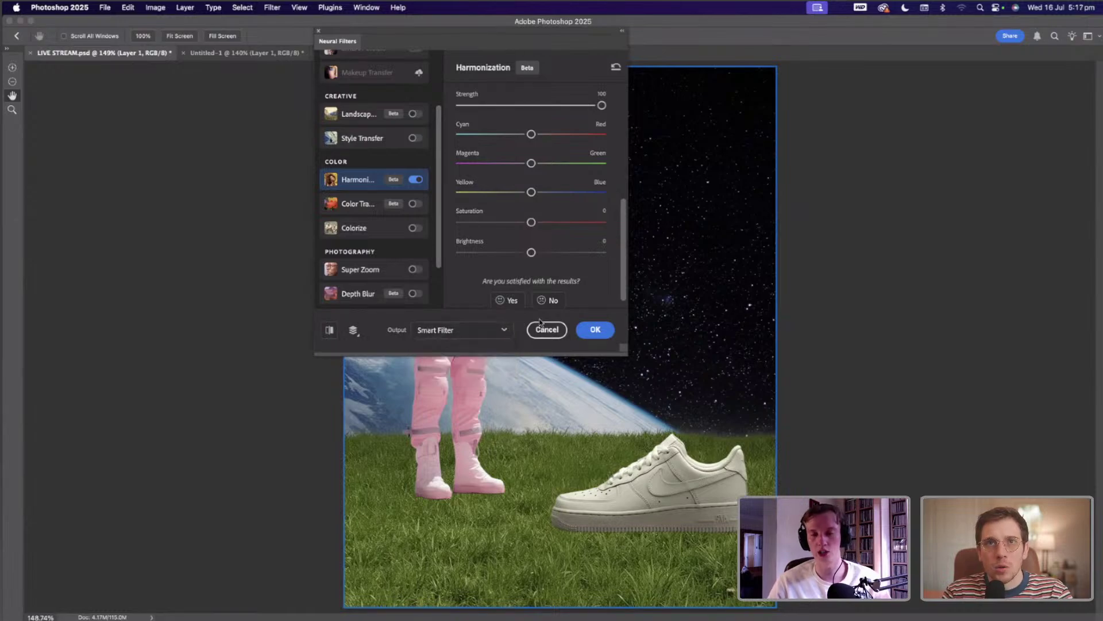
click(594, 333)
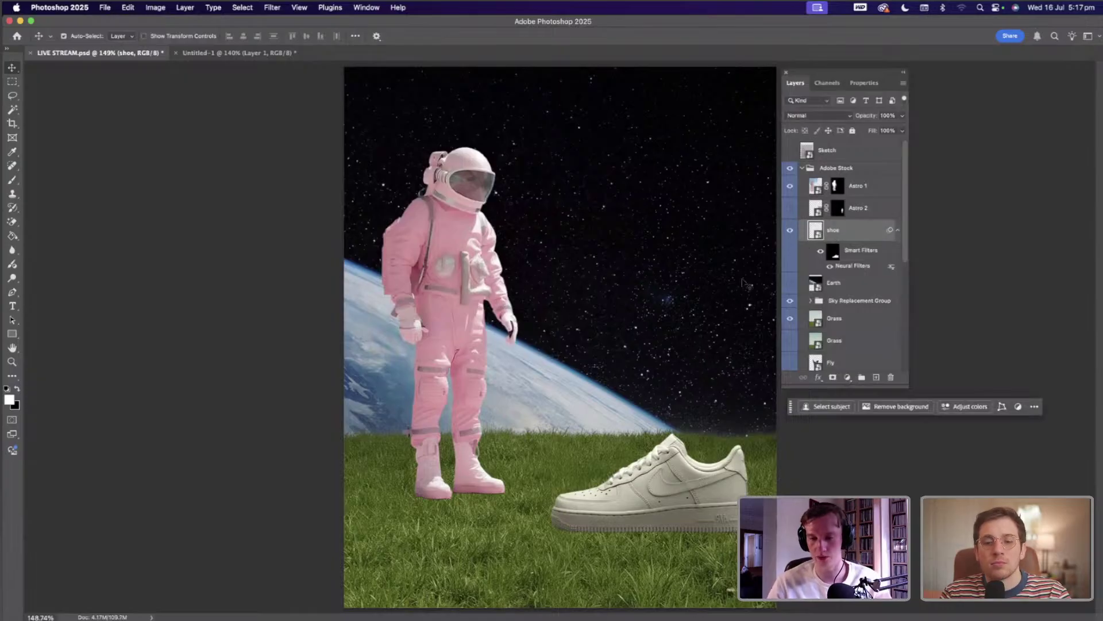
- Check the source contents of the shoe smart object and collapse its smart filter list in the main document
double_click(817, 231)
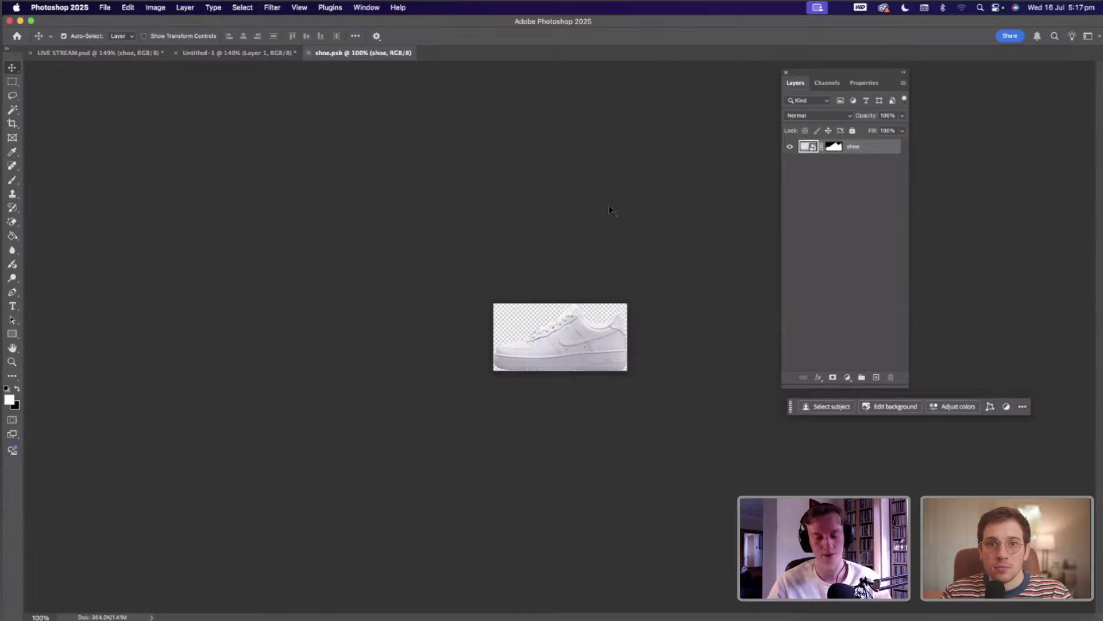
key(super+w)
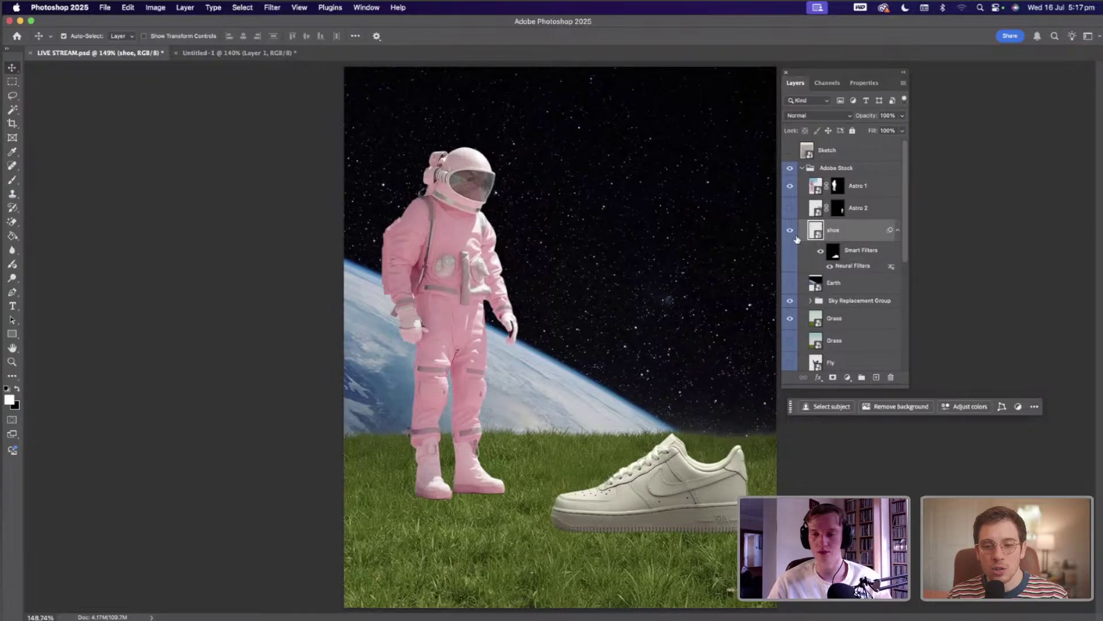
click(899, 231)
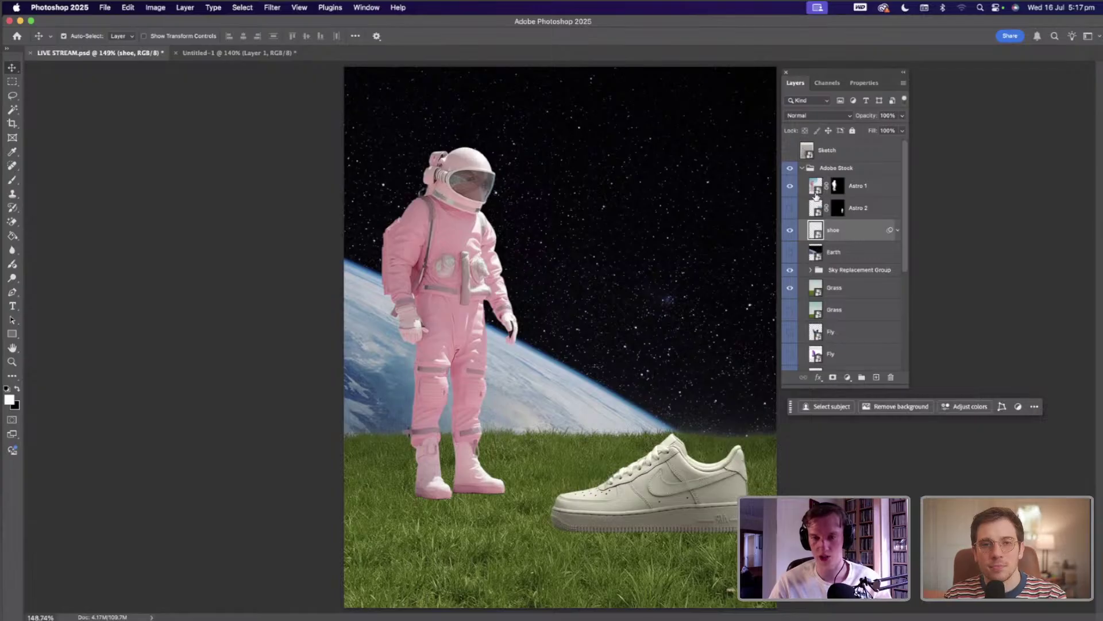
- Convert the masked Astro 1 layer into a smart object
click(837, 188)
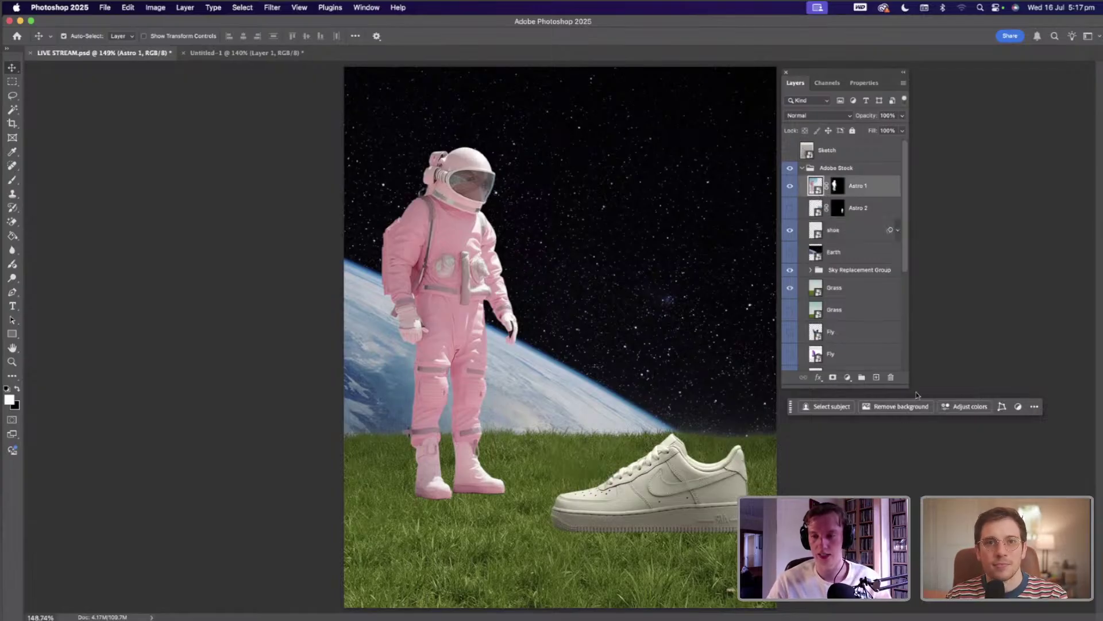
right_click(865, 186)
click(917, 398)
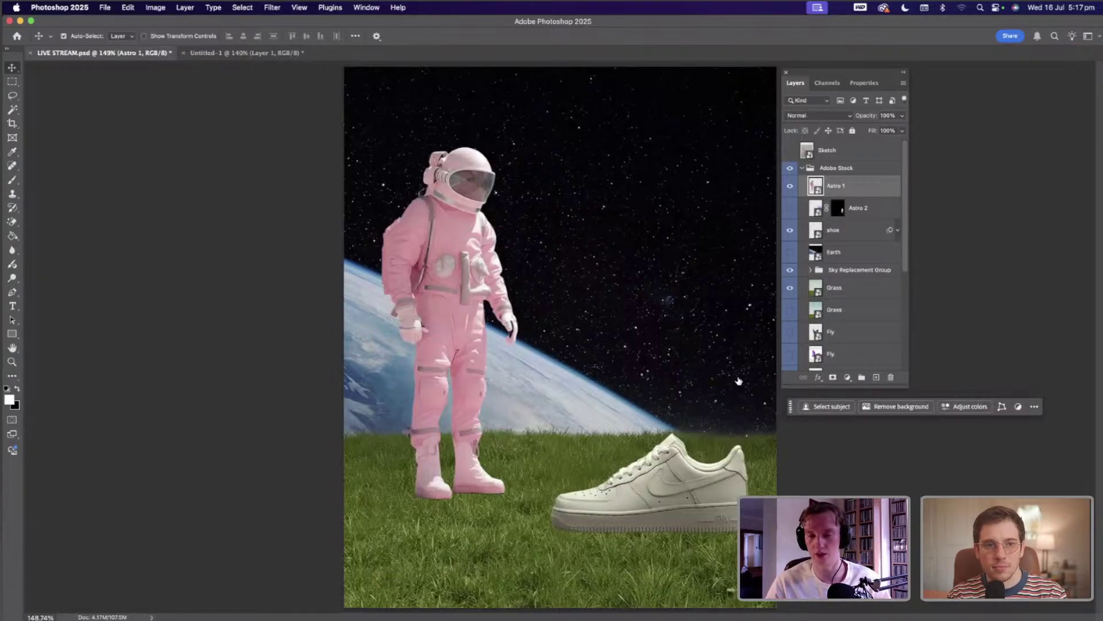
- Recolour the large astronaut's pink suit with a Hue/Saturation adjustment of hue -113, saturation -62 and lightness -25
drag(791, 407, 517, 200)
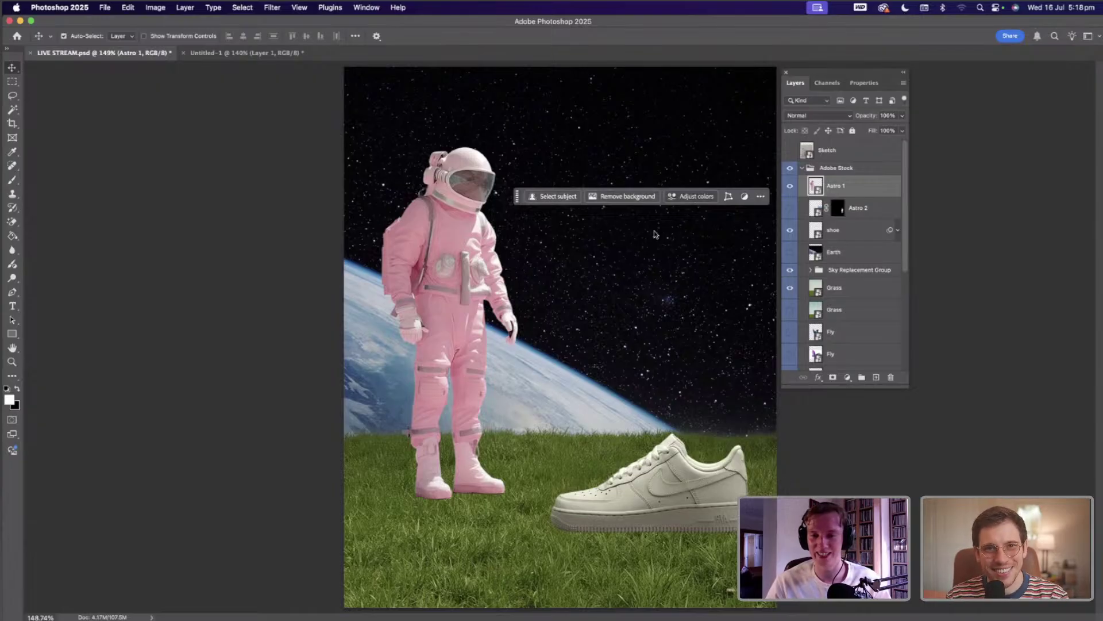
click(695, 198)
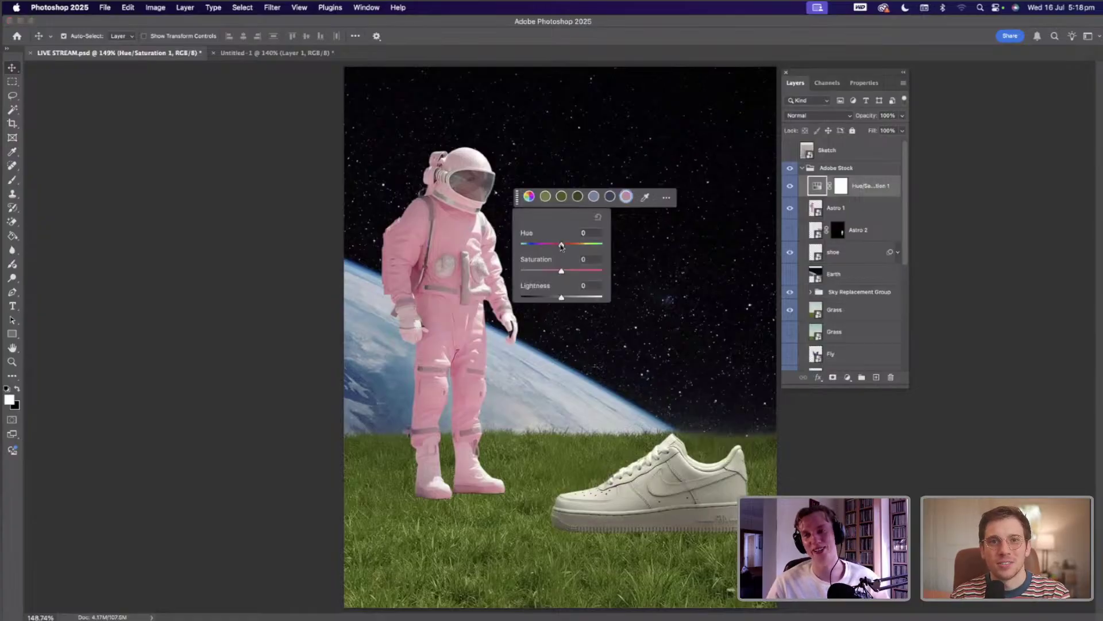
mouse_move(524, 250)
mouse_down()
mouse_move(535, 246)
mouse_move(535, 271)
mouse_move(531, 248)
mouse_up()
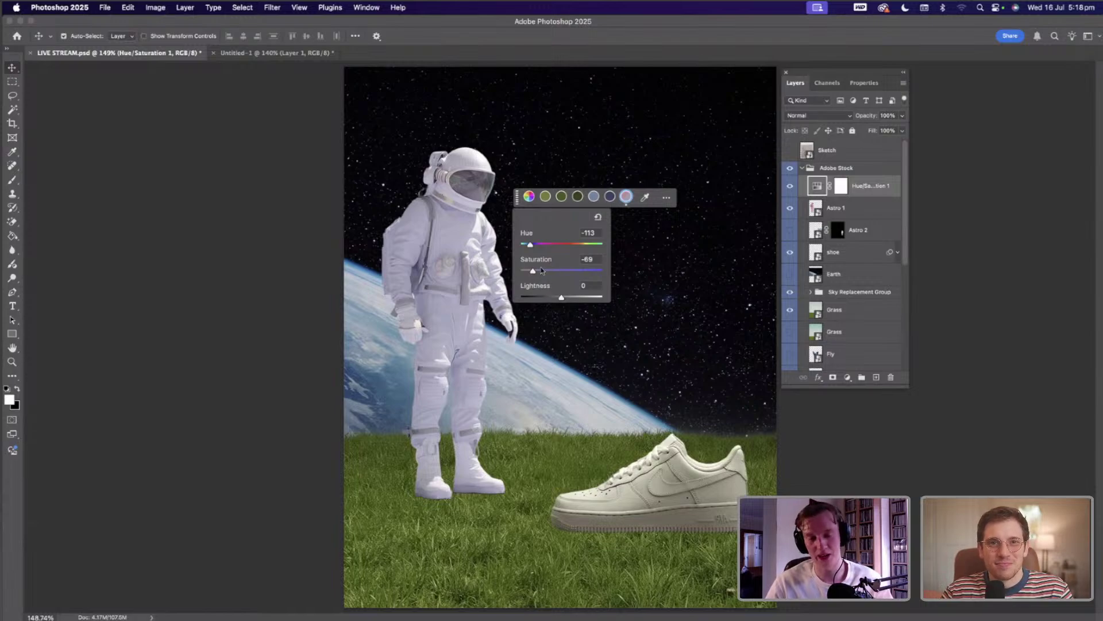
drag(533, 271, 537, 270)
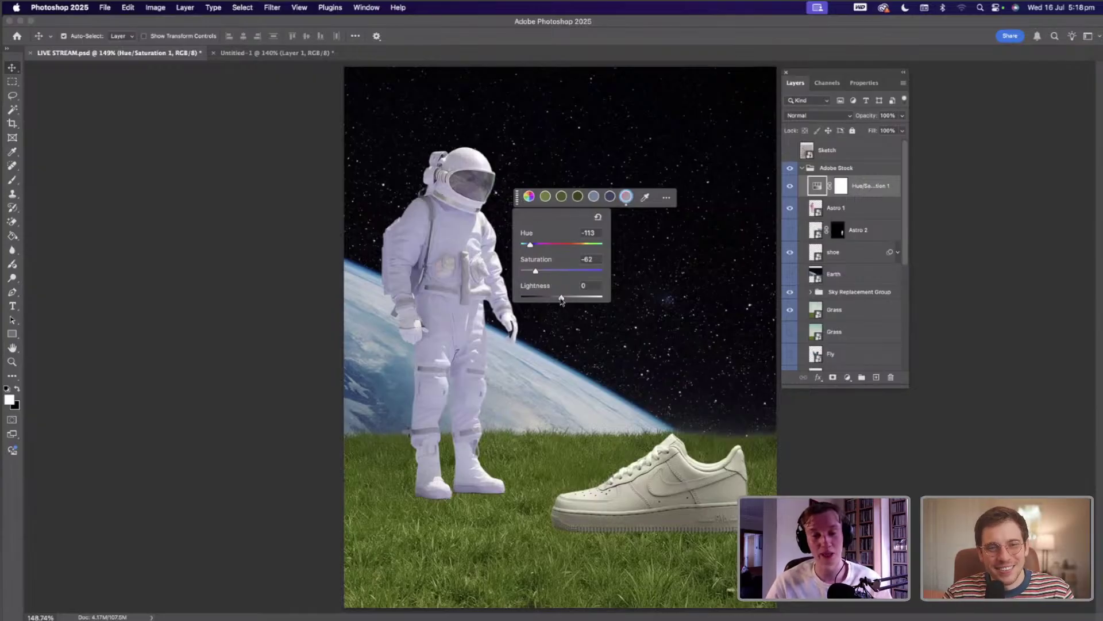
drag(562, 298, 545, 302)
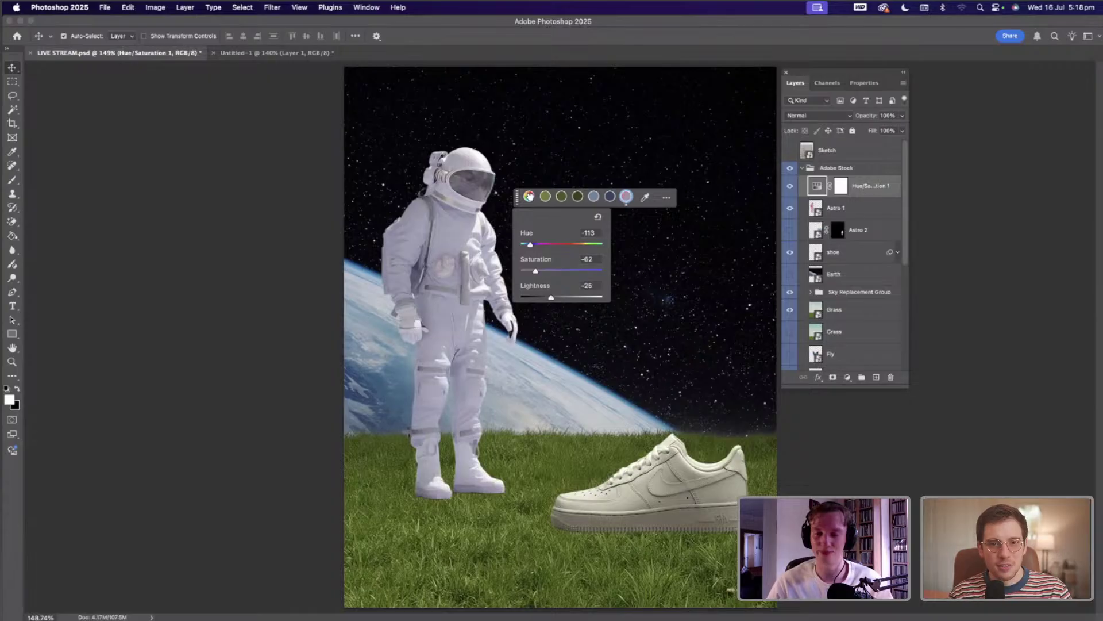
click(526, 170)
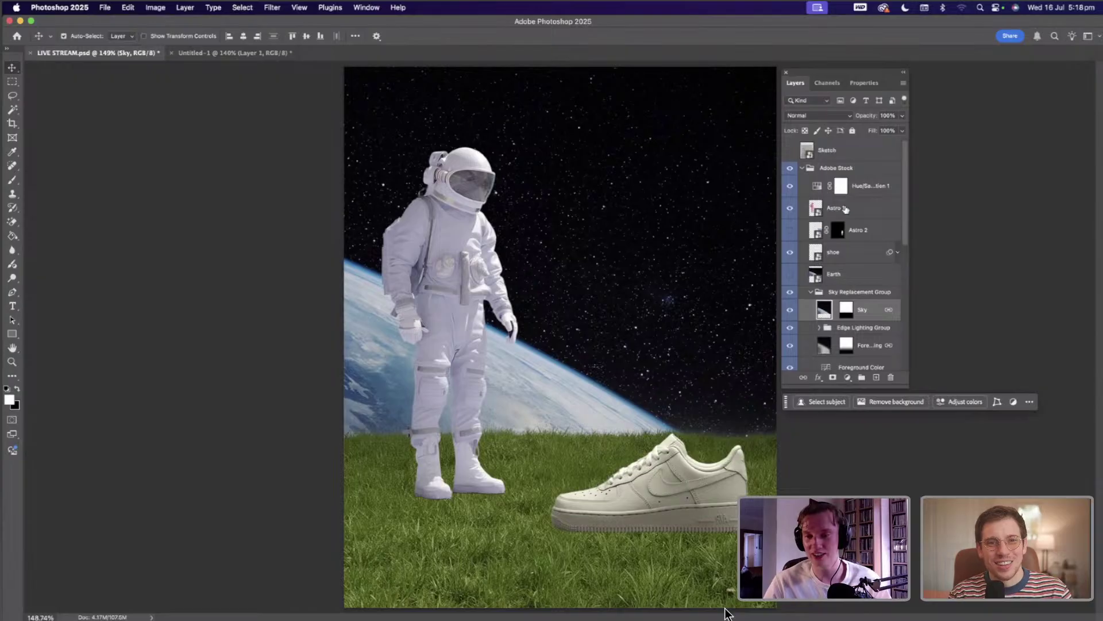
- Duplicate the Astro 1 layer and open Neural Filters for the copy
click(850, 209)
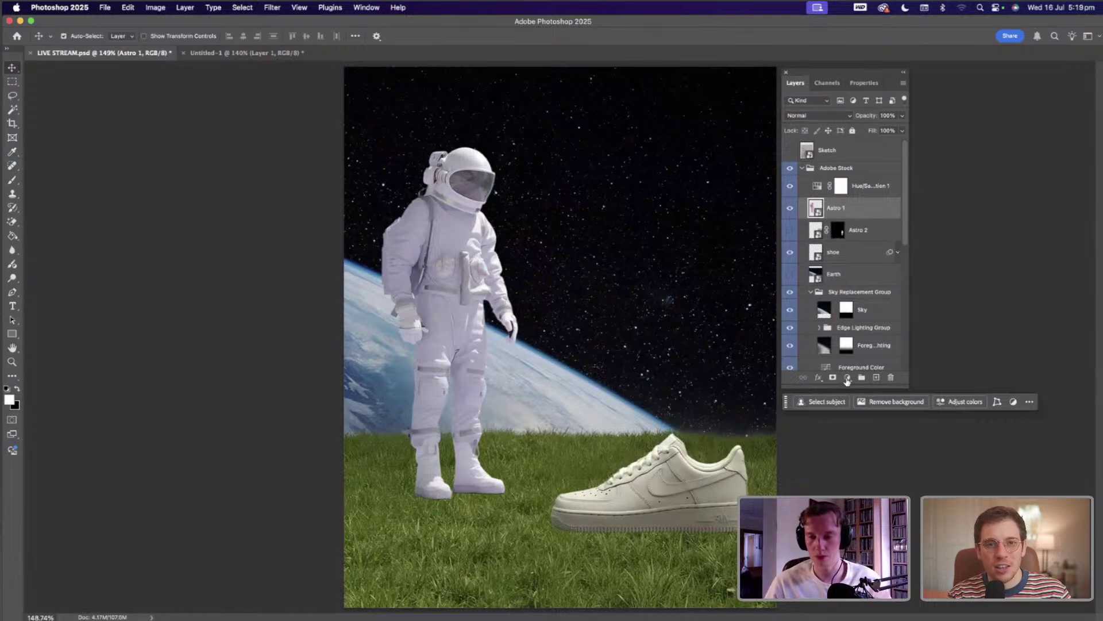
click(275, 8)
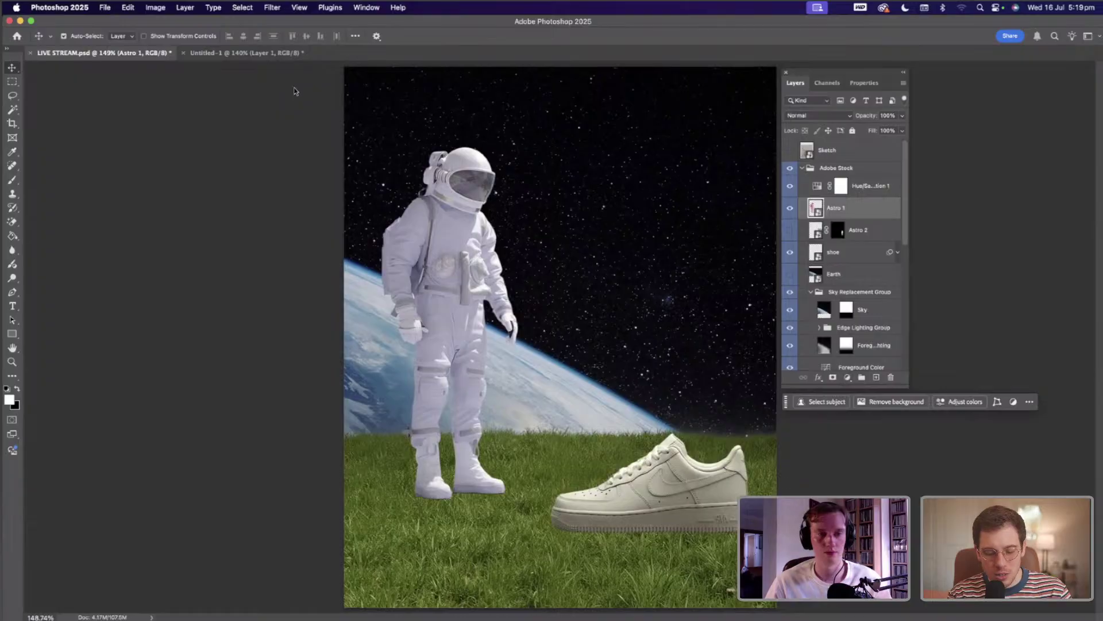
key(Escape)
key(super+j)
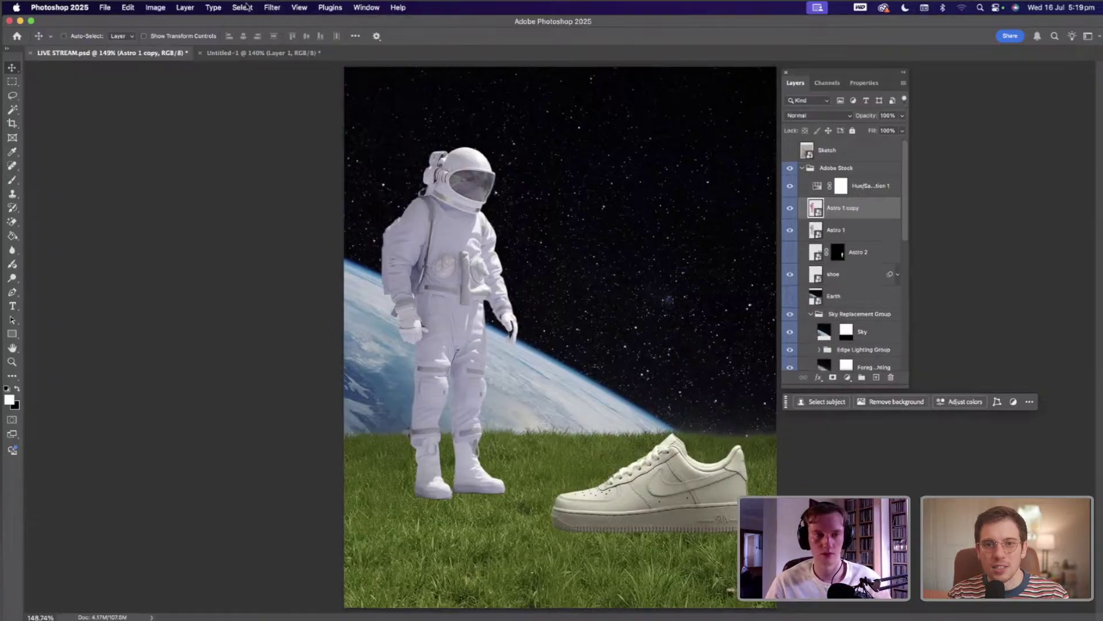
click(272, 8)
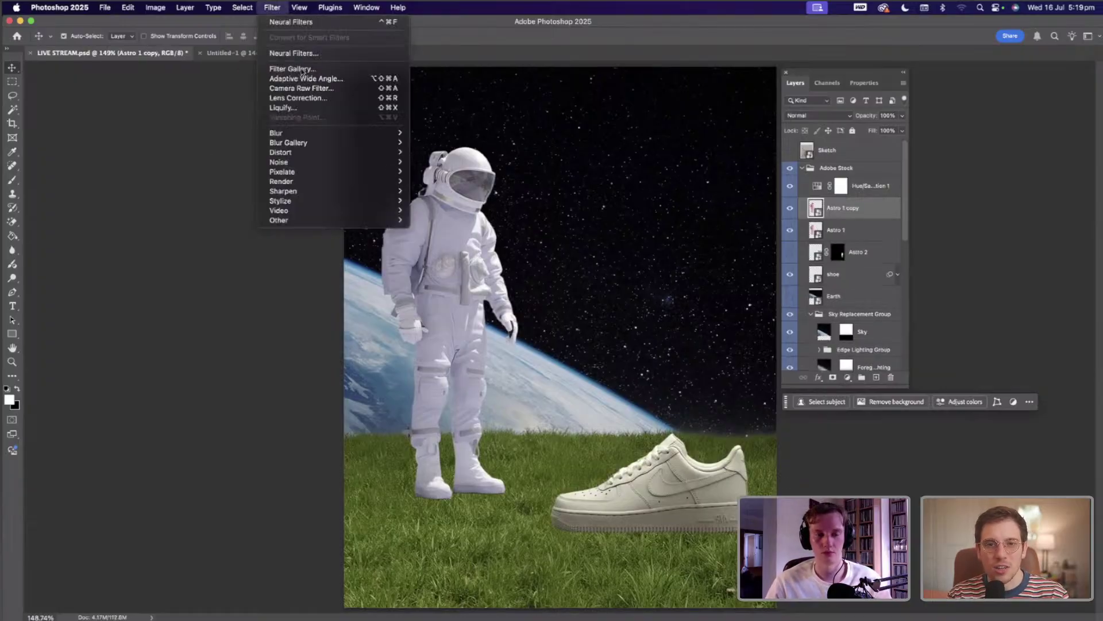
click(298, 53)
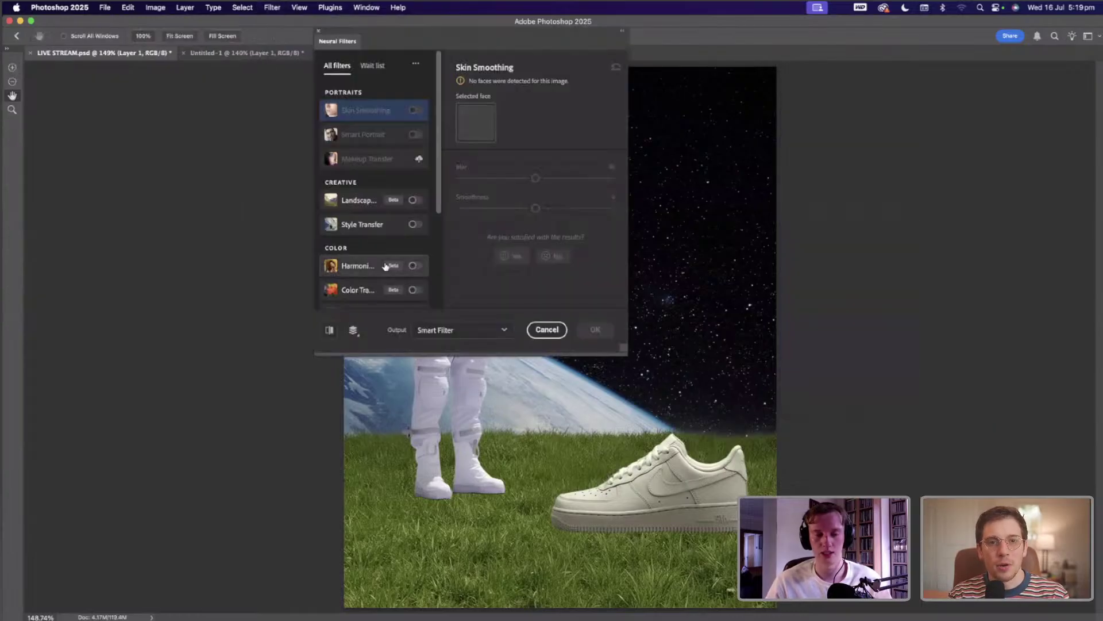
- Switch to the browser and look through the posts on the artist's Instagram profile
drag(696, 376, 345, 19)
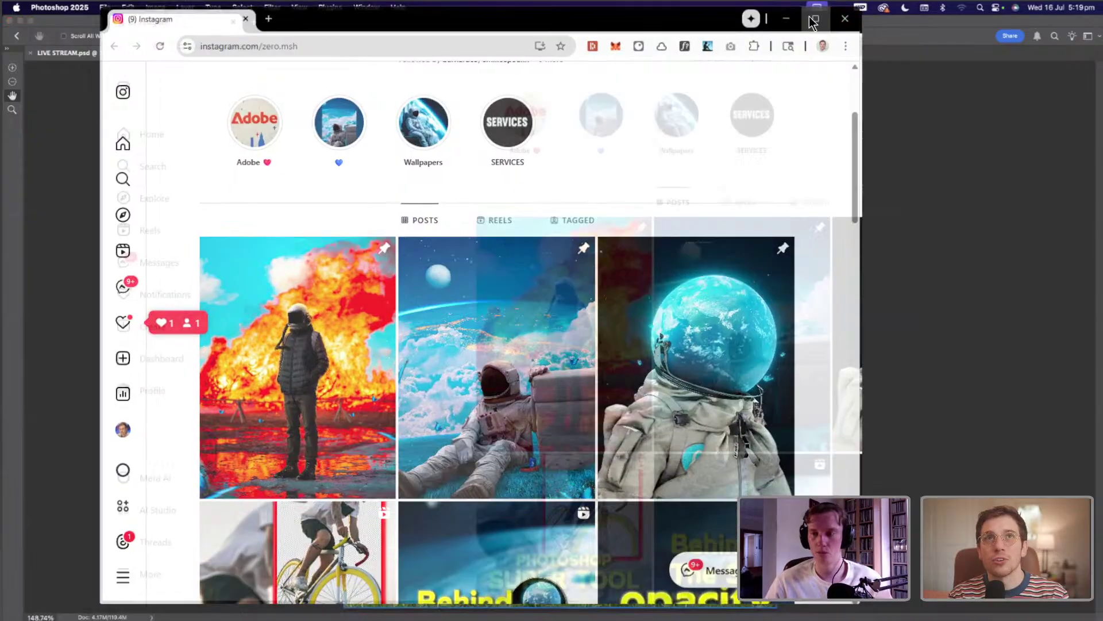
click(812, 19)
scroll(842, 397, up, 3)
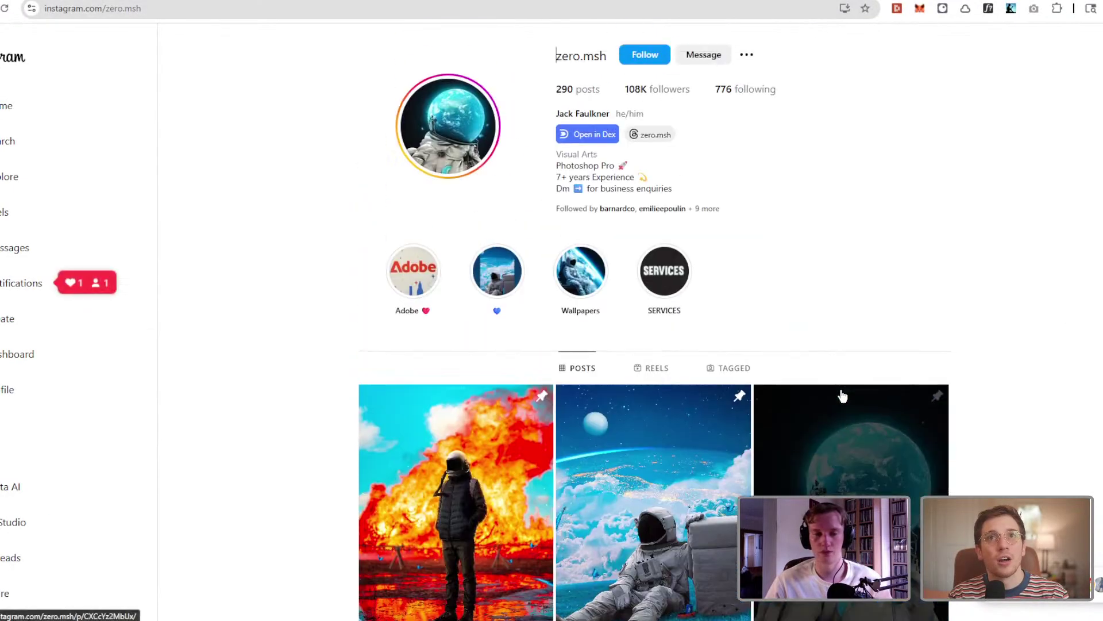
scroll(960, 345, down, 2)
scroll(965, 338, up, 2)
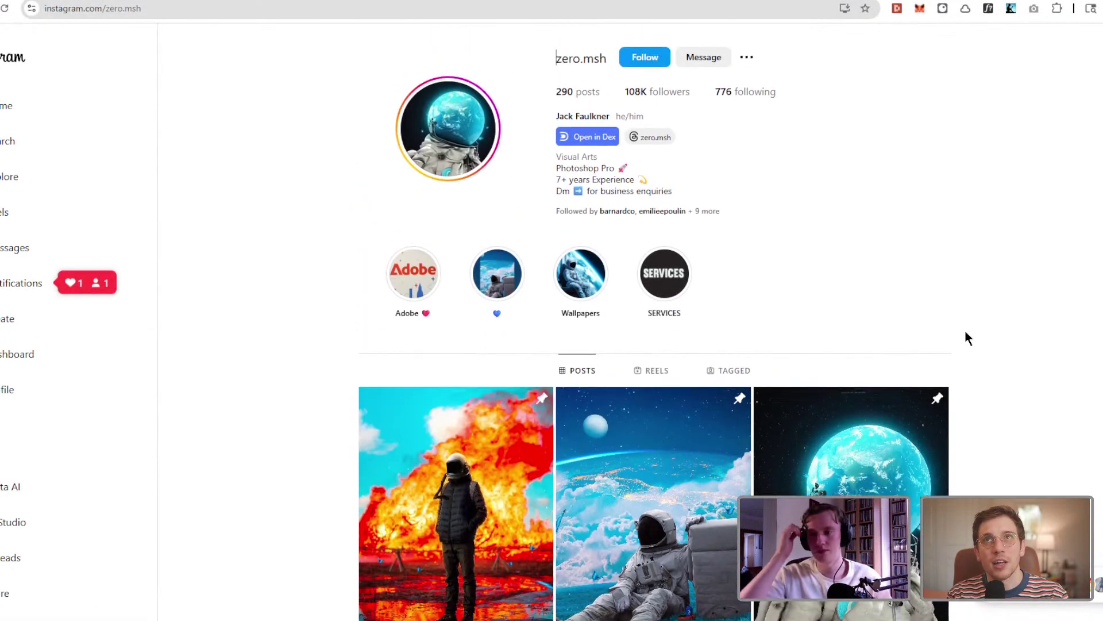
scroll(966, 338, down, 3)
scroll(966, 337, down, 4)
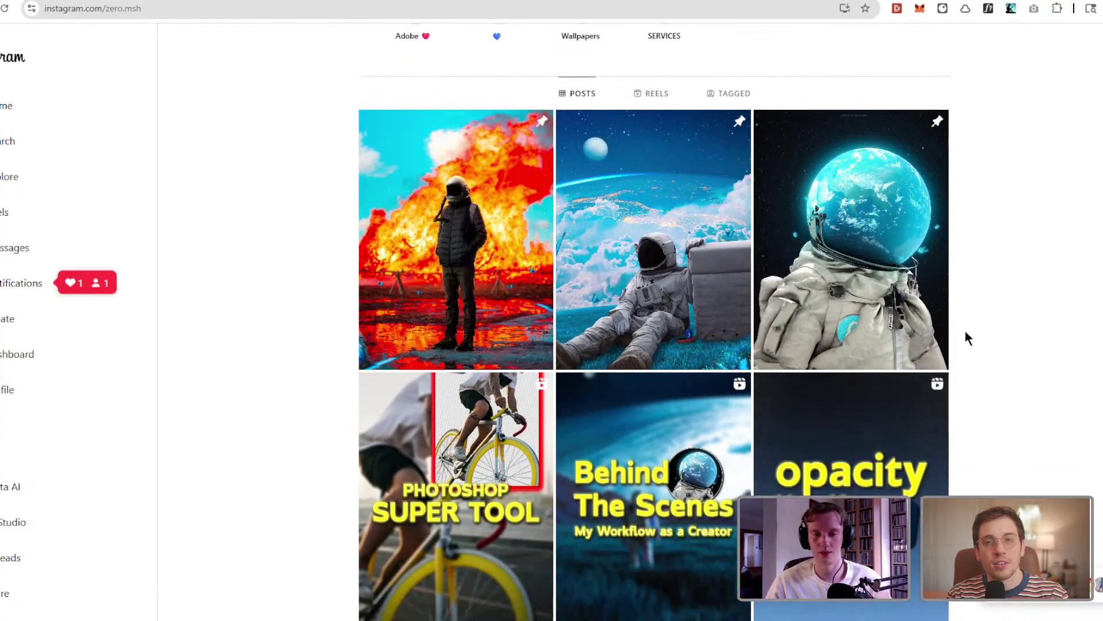
scroll(965, 338, down, 1)
scroll(965, 337, down, 3)
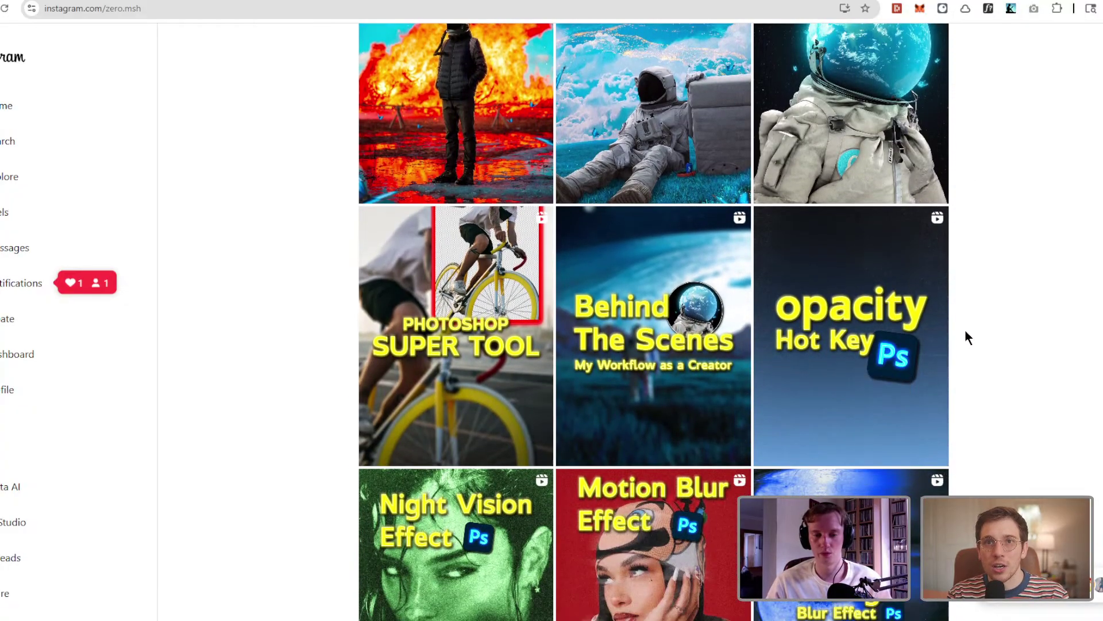
scroll(966, 332, down, 6)
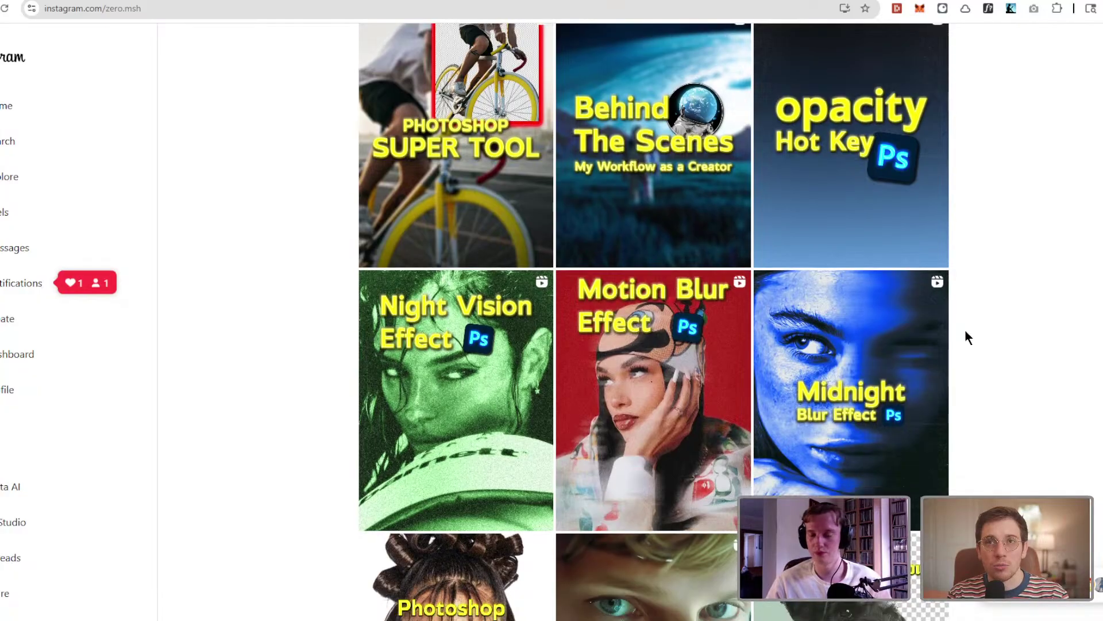
scroll(965, 331, down, 8)
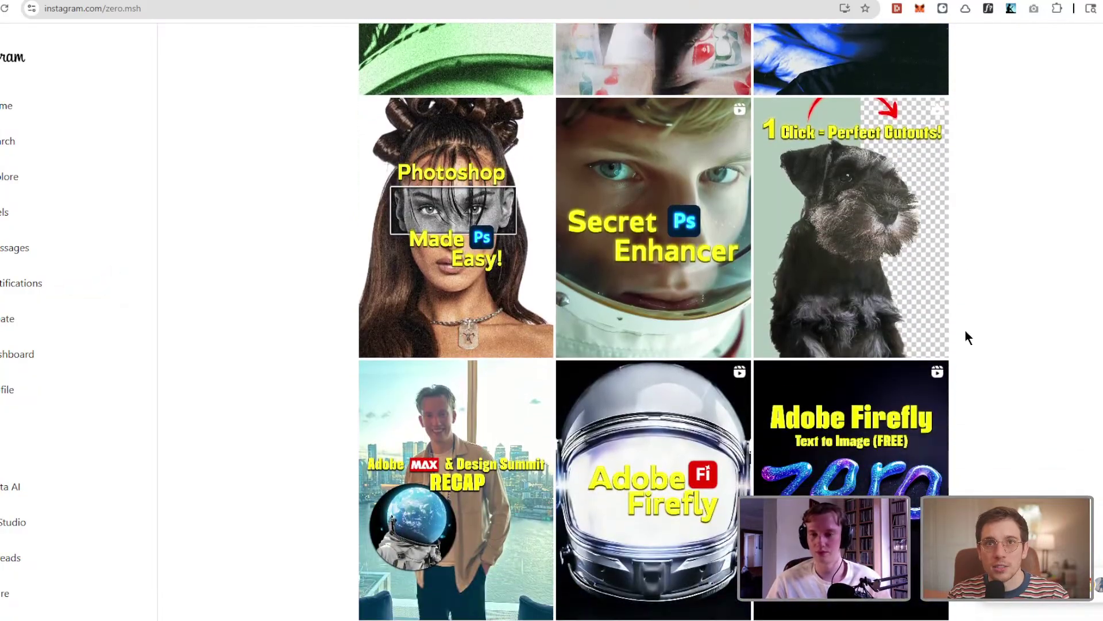
- Return to the start of the artist's Instagram profile and follow the account
scroll(966, 331, up, 6)
scroll(965, 331, up, 15)
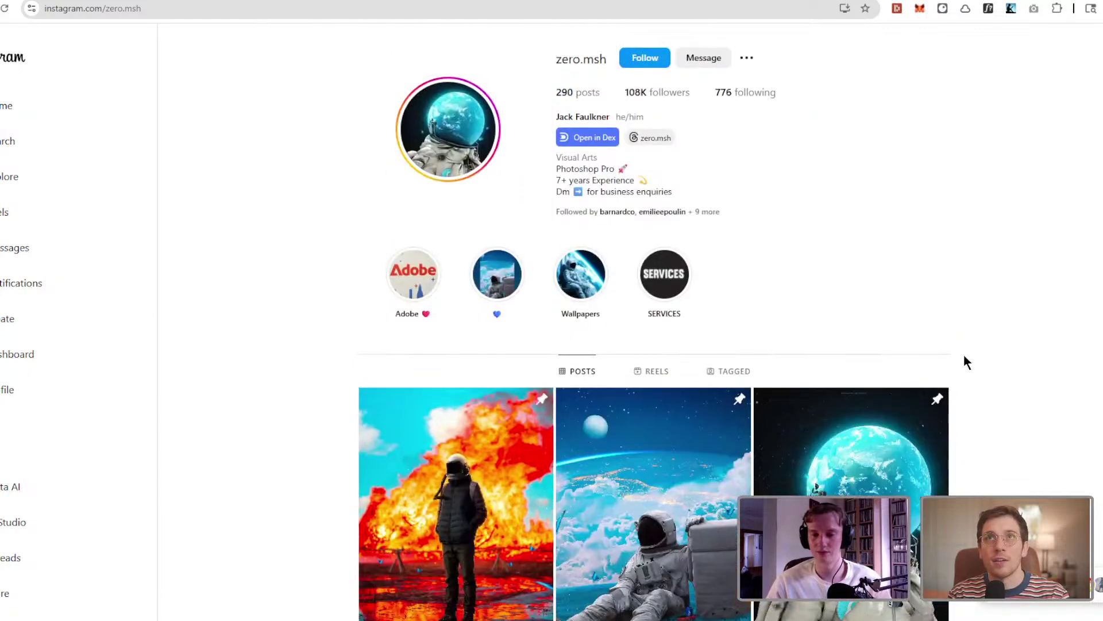
click(635, 67)
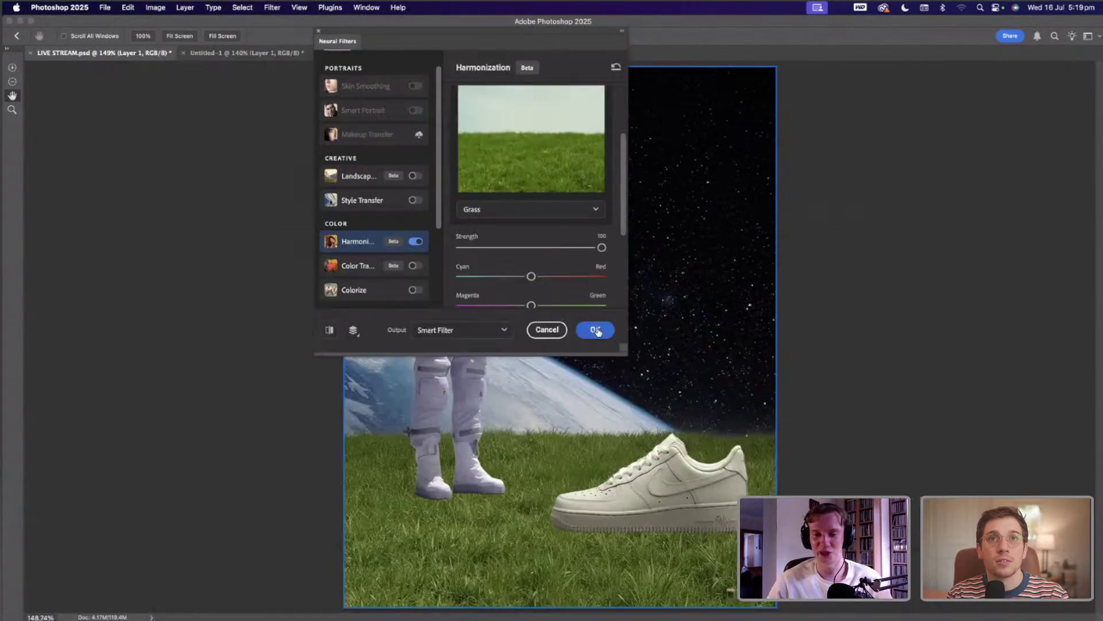
- Apply the Harmonization neural filter to the Astro 1 copy as a smart filter, using the Grass layer at strength 100
click(592, 331)
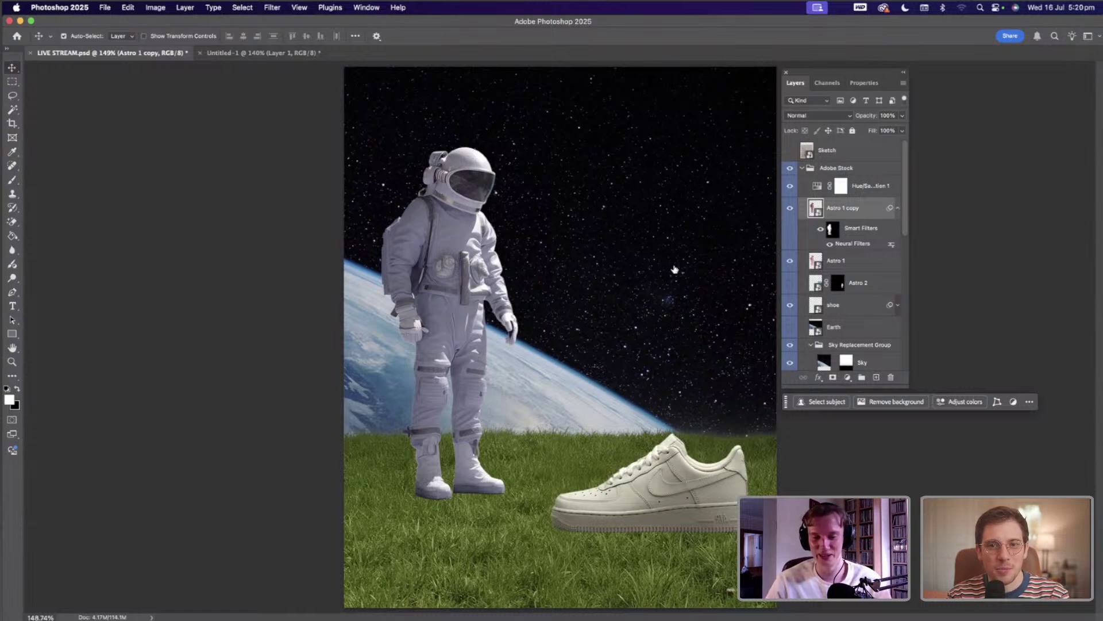
click(898, 209)
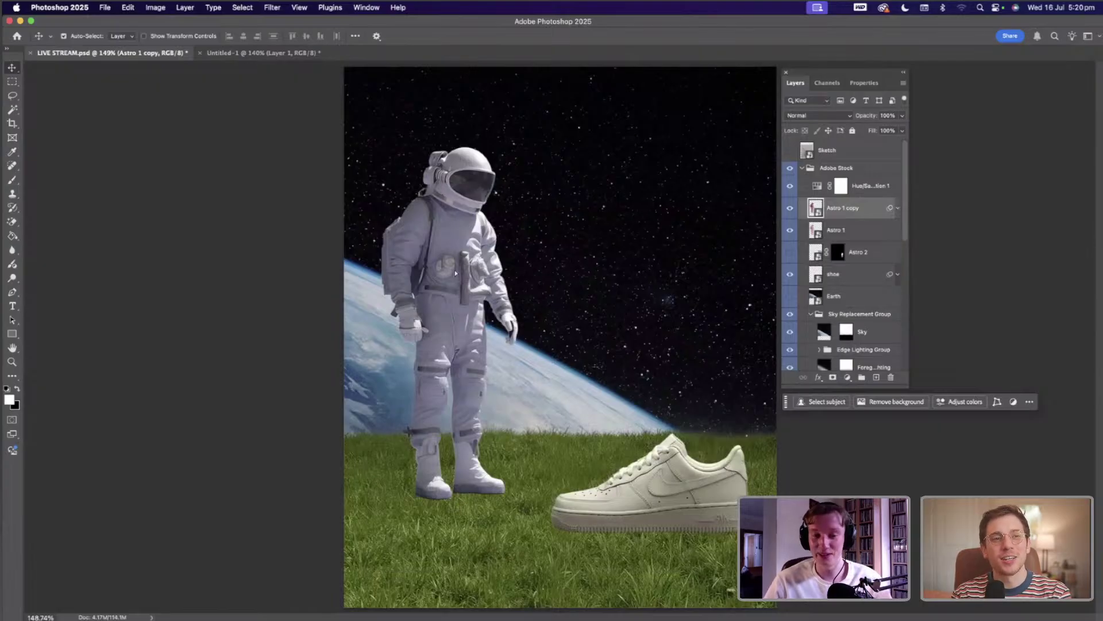
- Compare the harmonized astronaut with the original by toggling the visibility of both Astro 1 layers and the Hue/Saturation adjustment
click(791, 230)
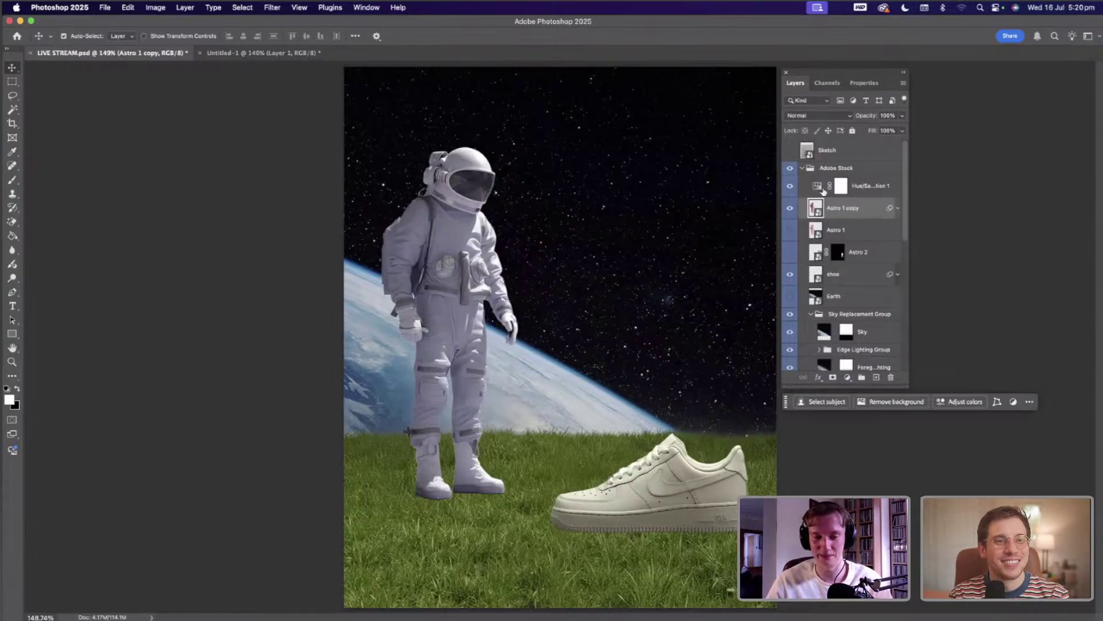
click(791, 209)
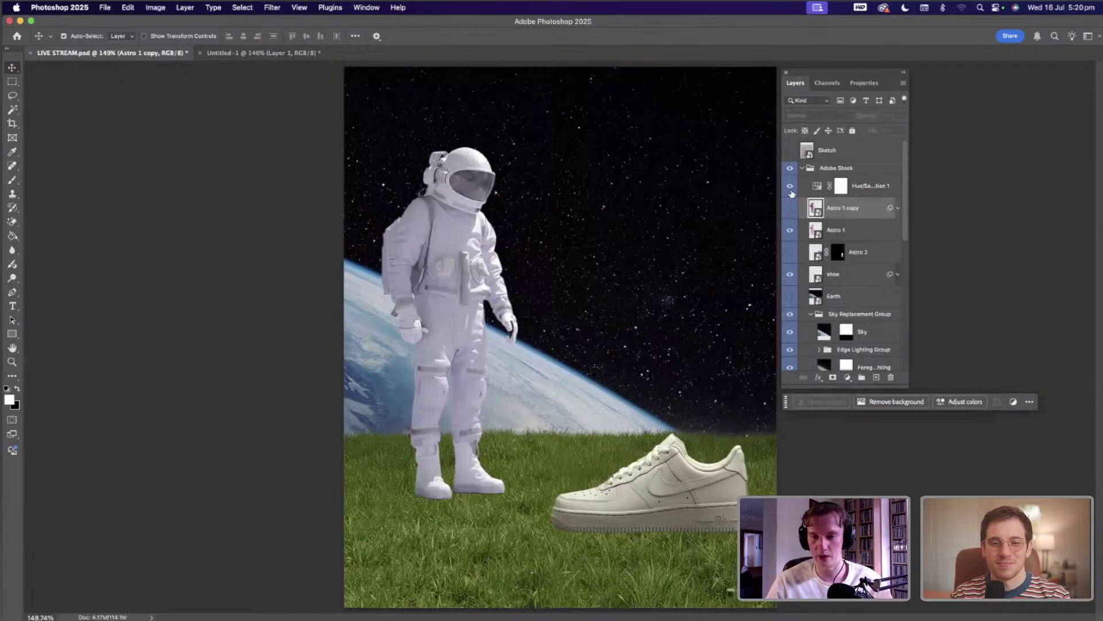
click(790, 188)
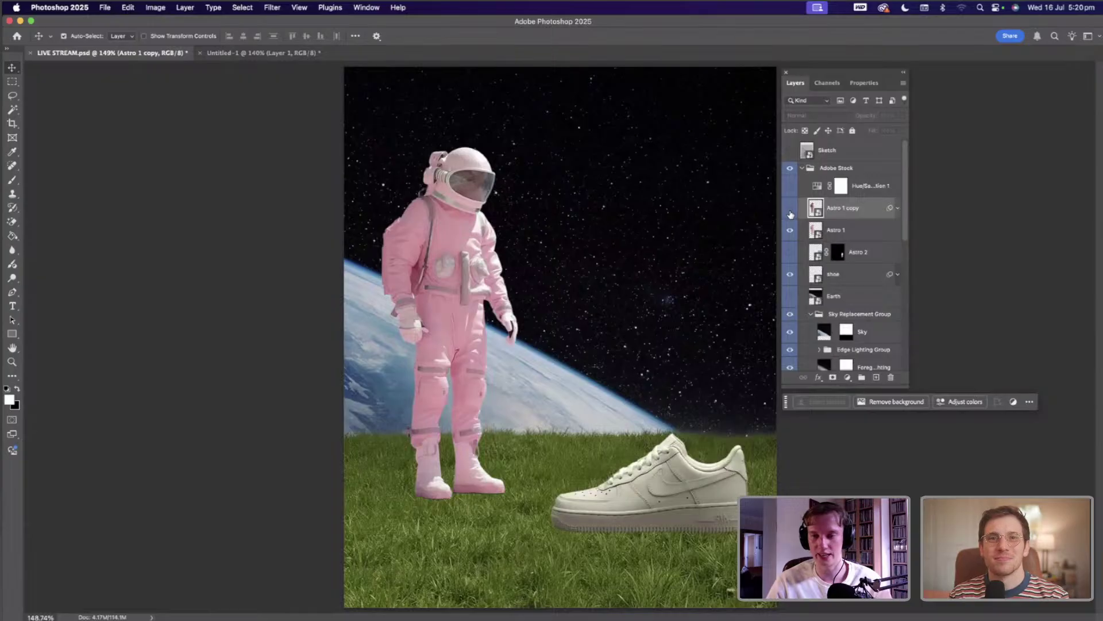
drag(790, 210, 791, 187)
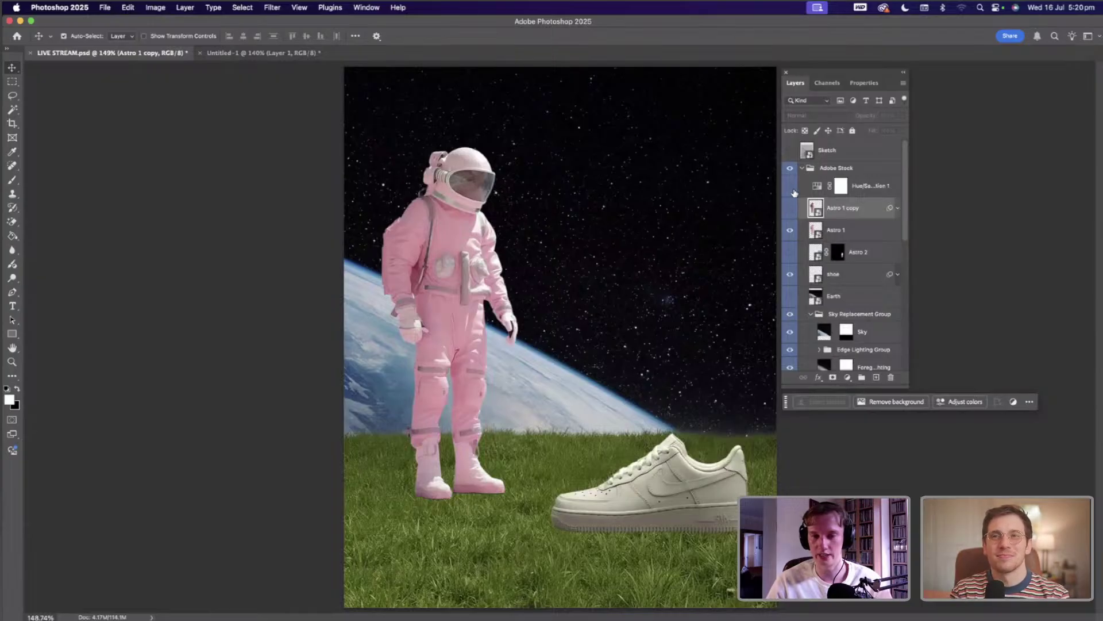
click(791, 232)
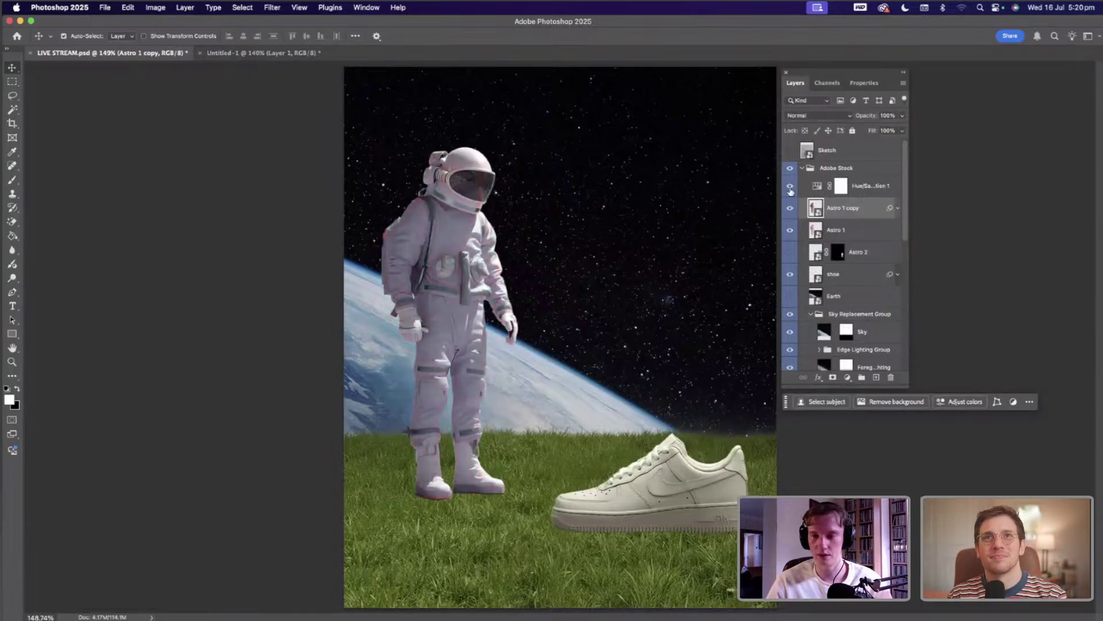
click(790, 230)
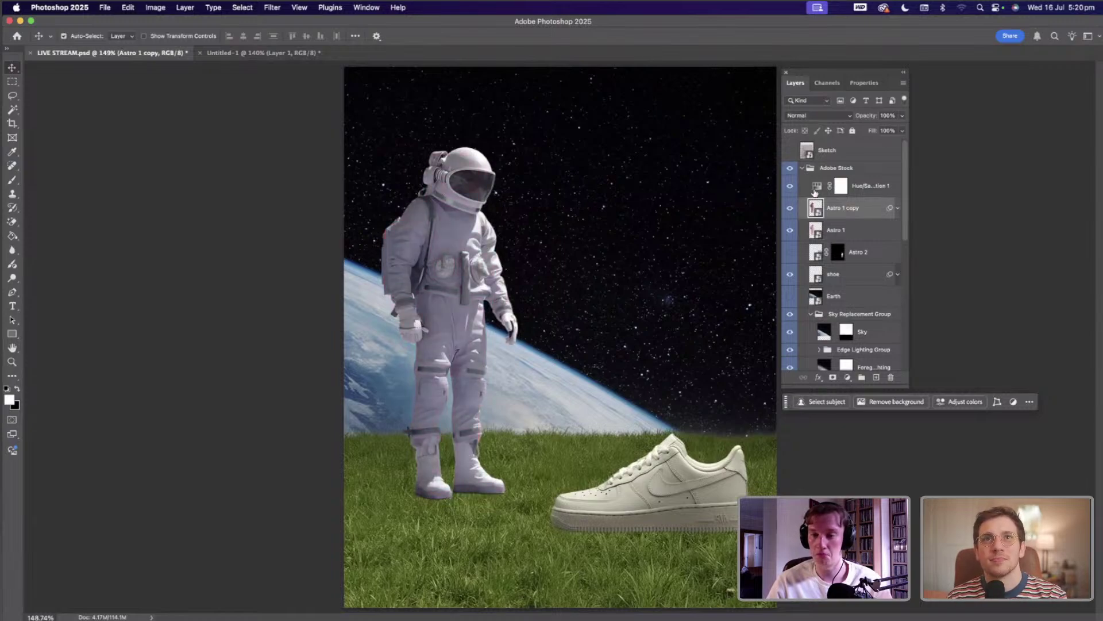
- Refine the astronaut's Hue/Saturation adjustment to hue -110 and saturation -46
double_click(816, 189)
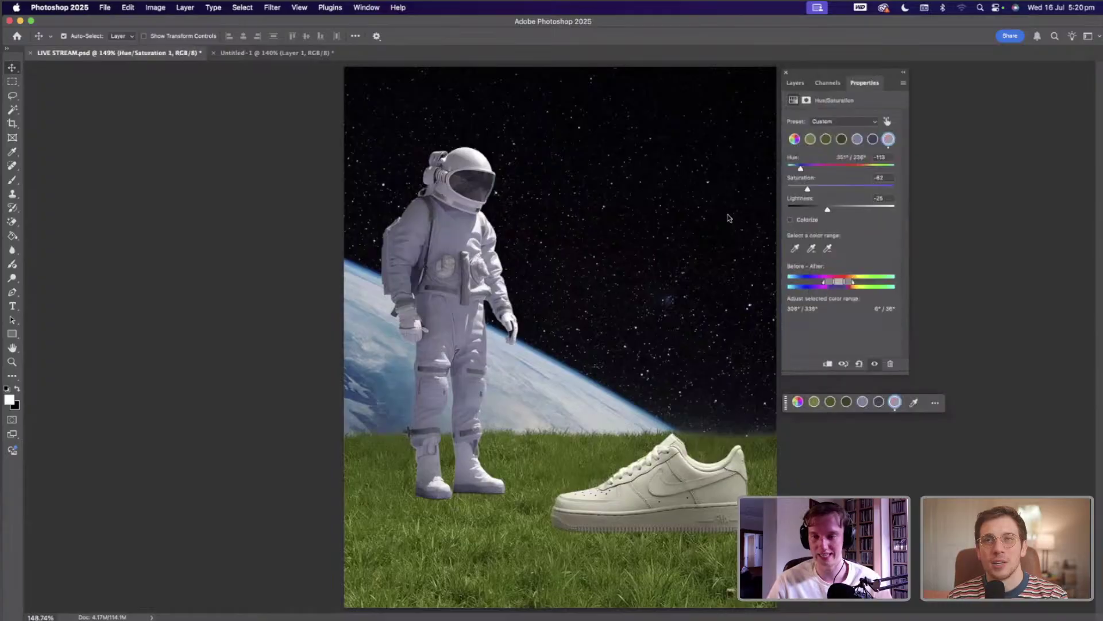
click(828, 188)
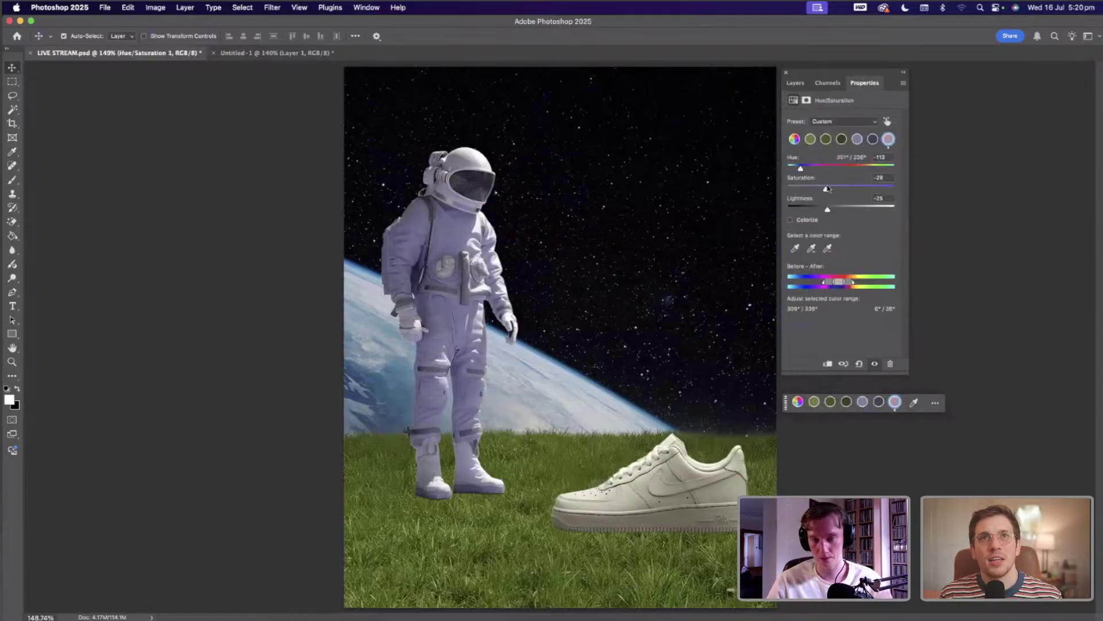
drag(826, 190, 800, 172)
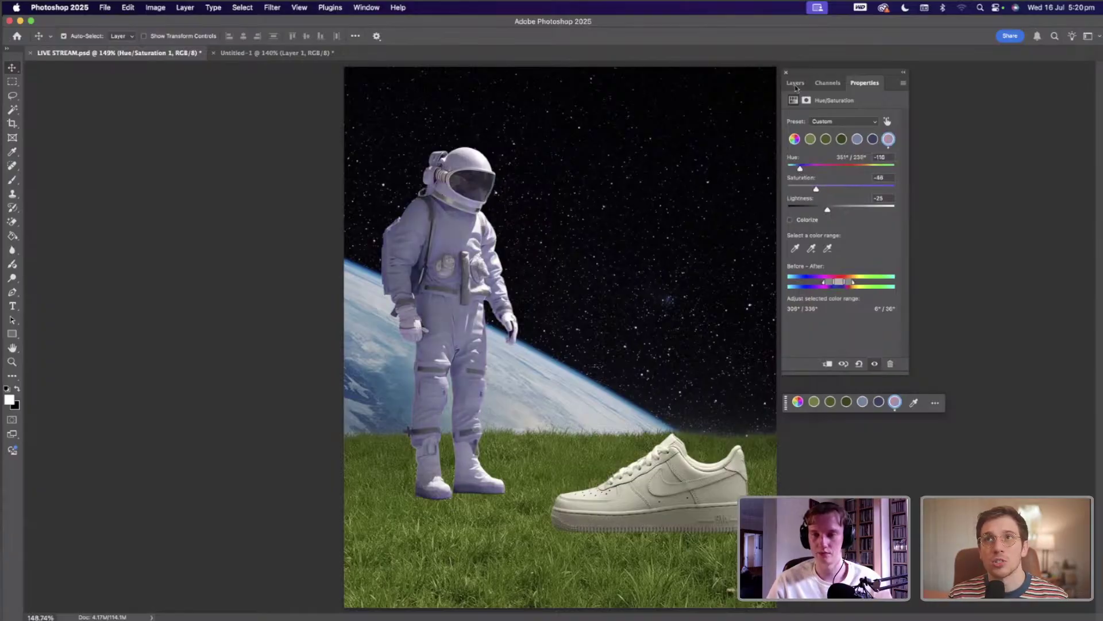
click(796, 82)
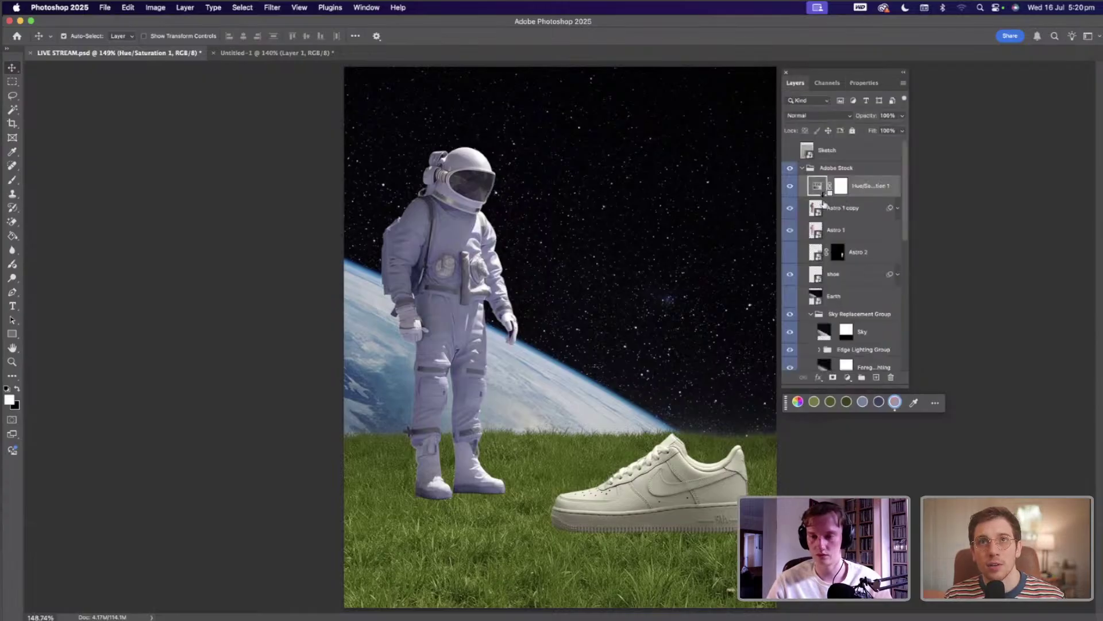
- Clip the Hue/Saturation adjustment to the Astro 1 copy layer and make that copy the active layer
key(super+alt+g)
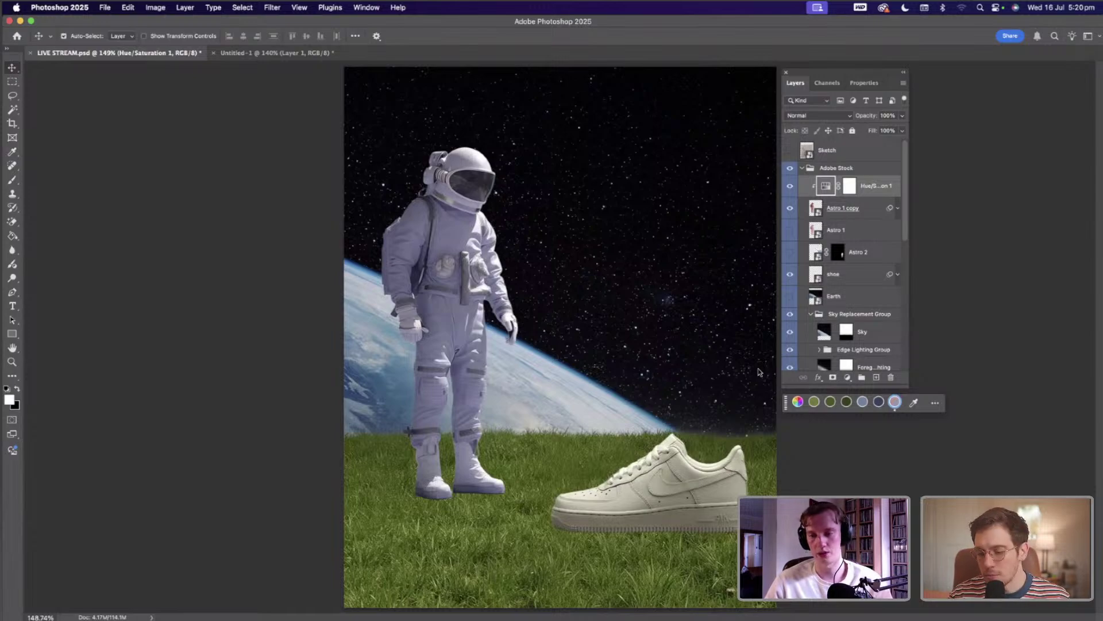
key(alt+bracketleft)
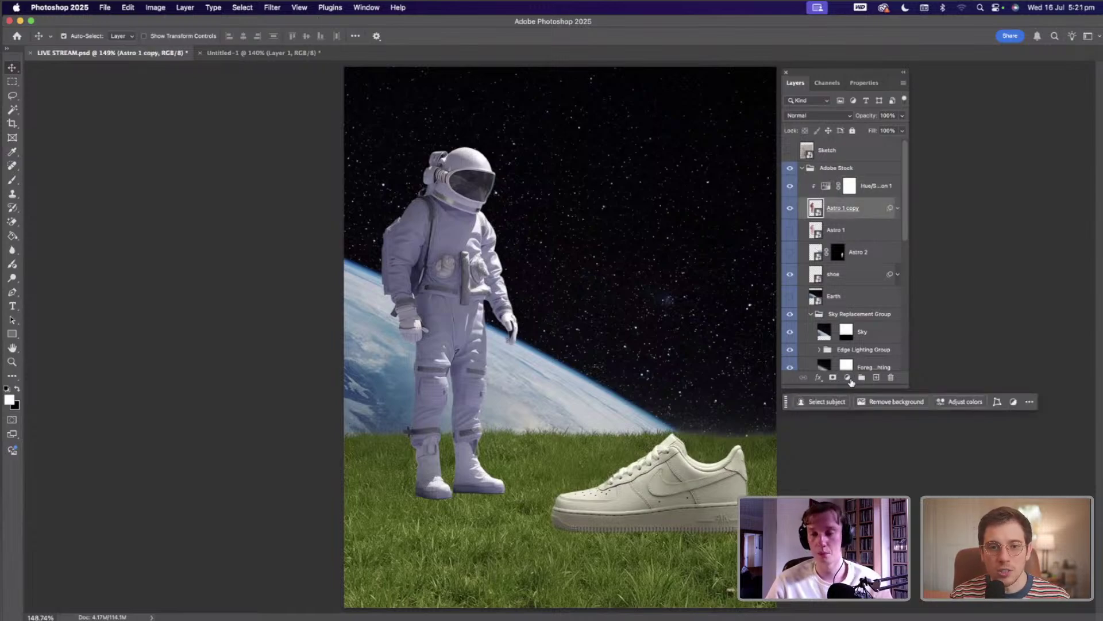
click(848, 378)
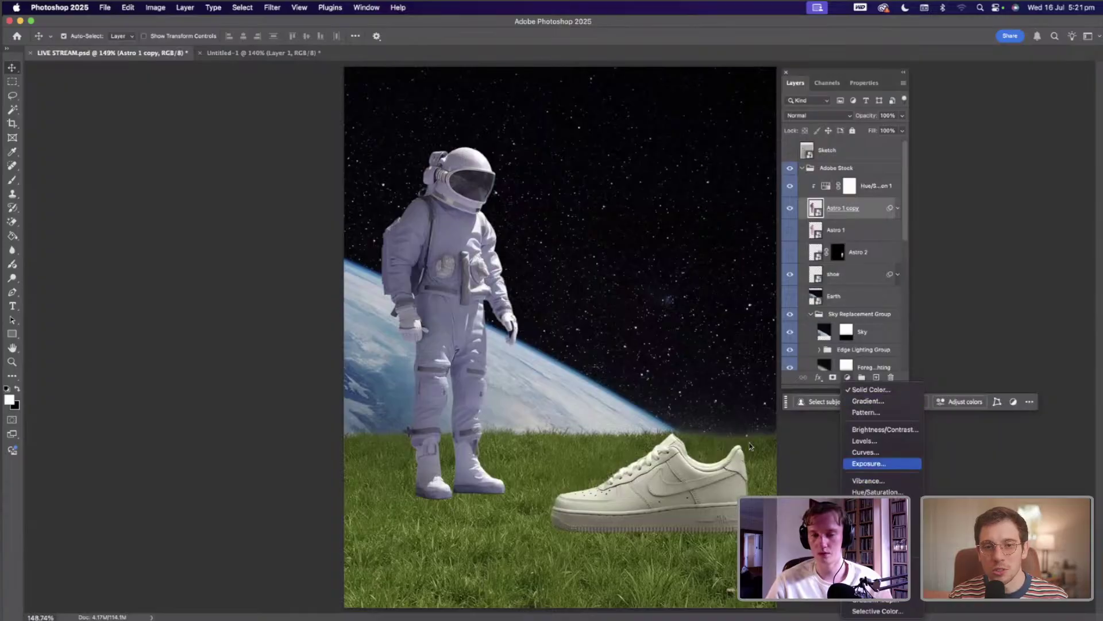
click(733, 394)
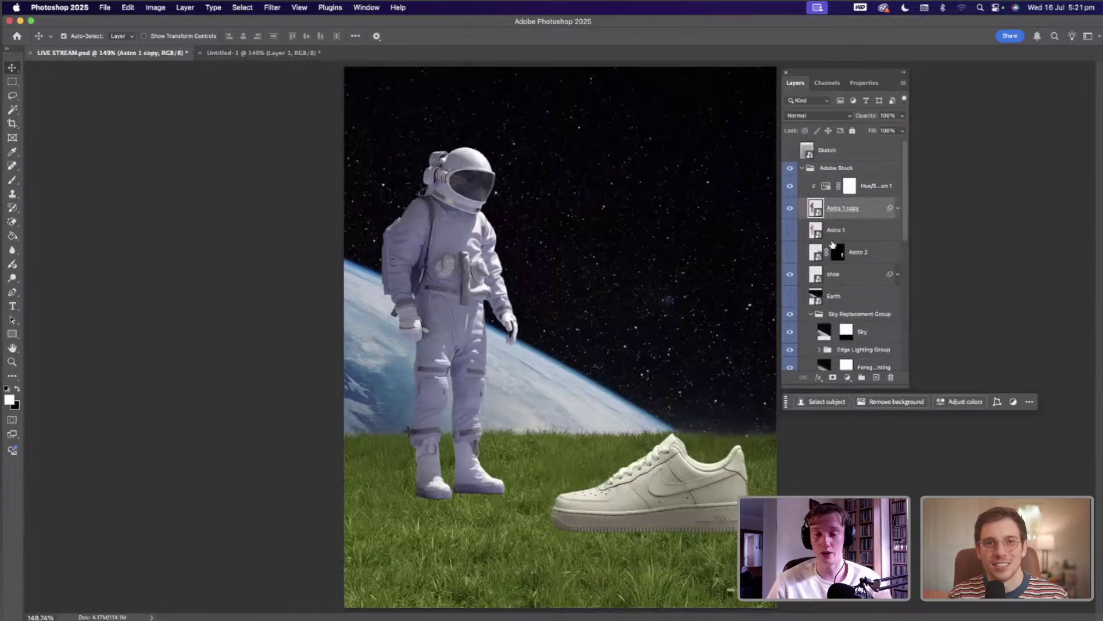
- Try to scale the filtered shoe layer to about 85% and move it slightly up on the grass
scroll(789, 217, down, 2)
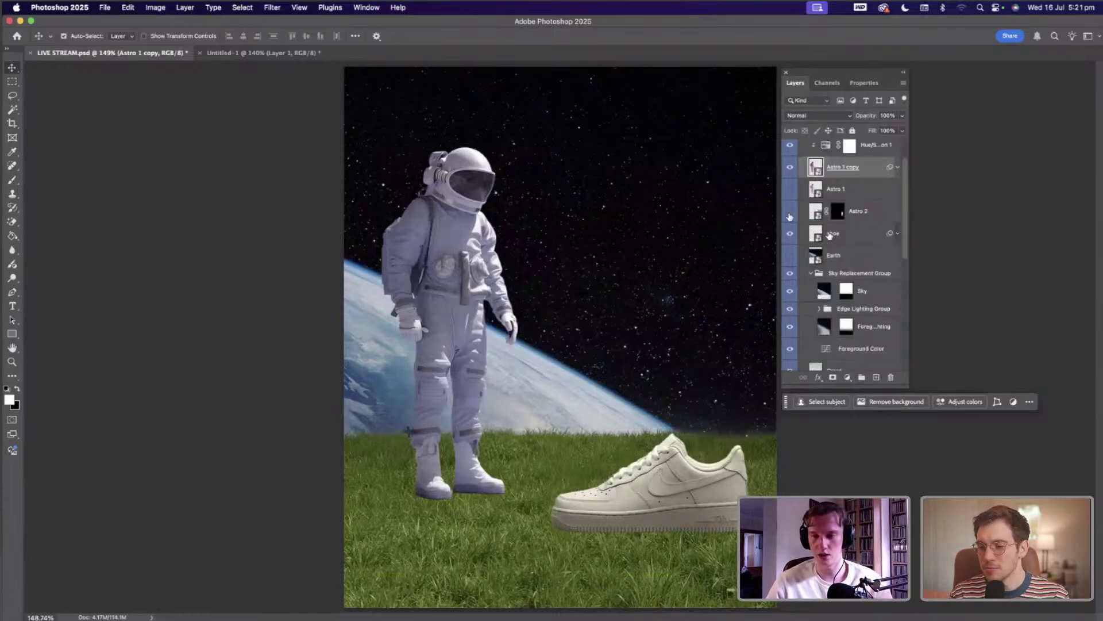
click(832, 234)
key(super+t)
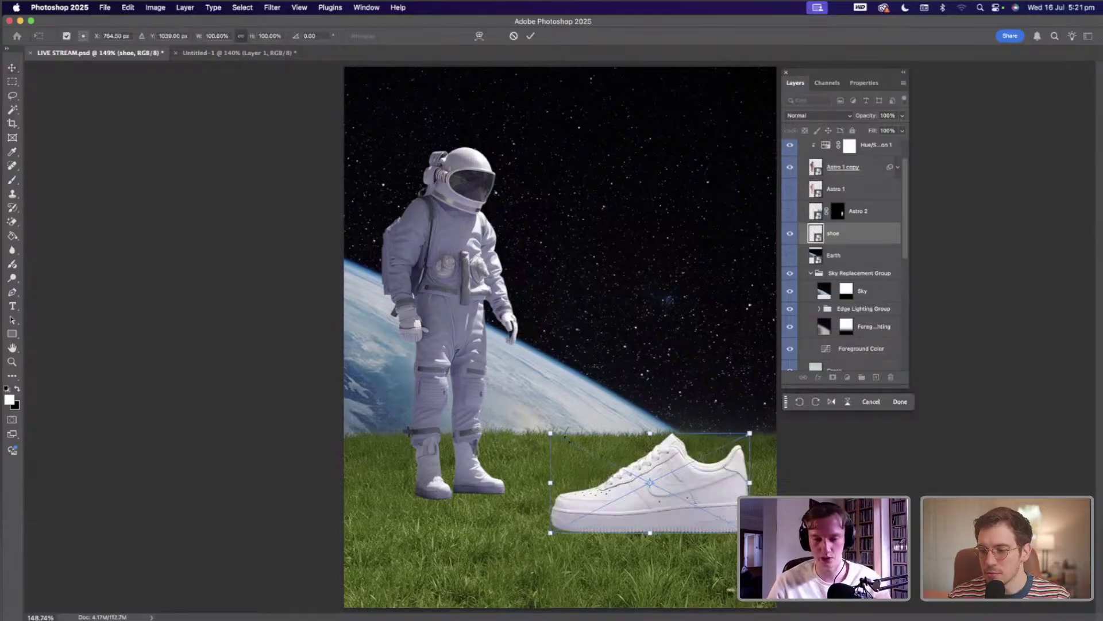
mouse_move(565, 436)
mouse_down()
mouse_move(598, 454)
mouse_move(580, 447)
mouse_up()
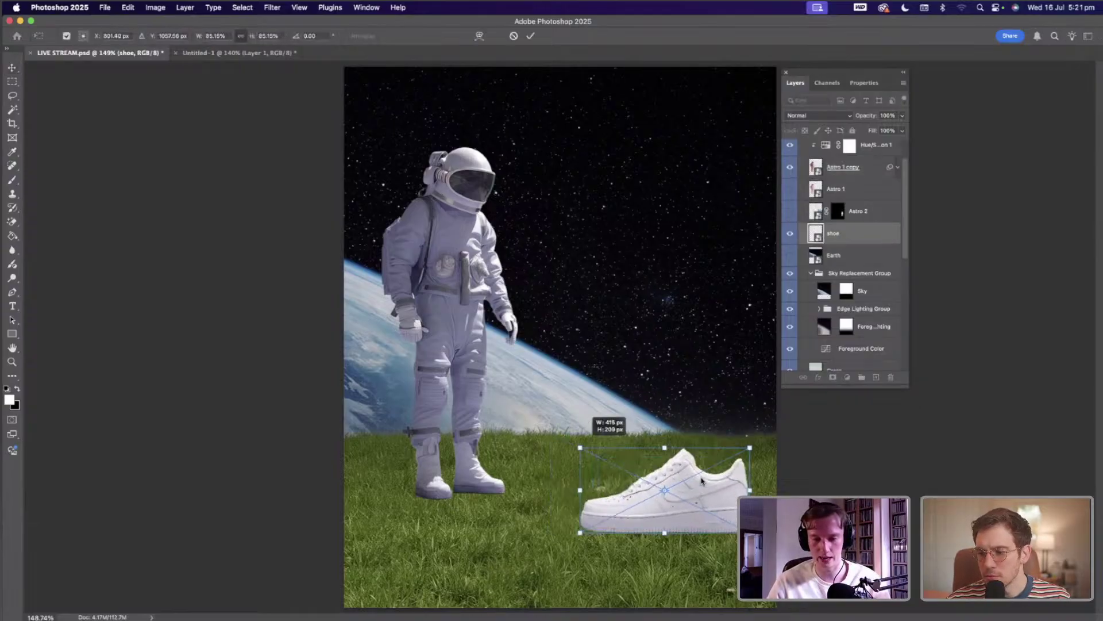
drag(704, 487, 707, 473)
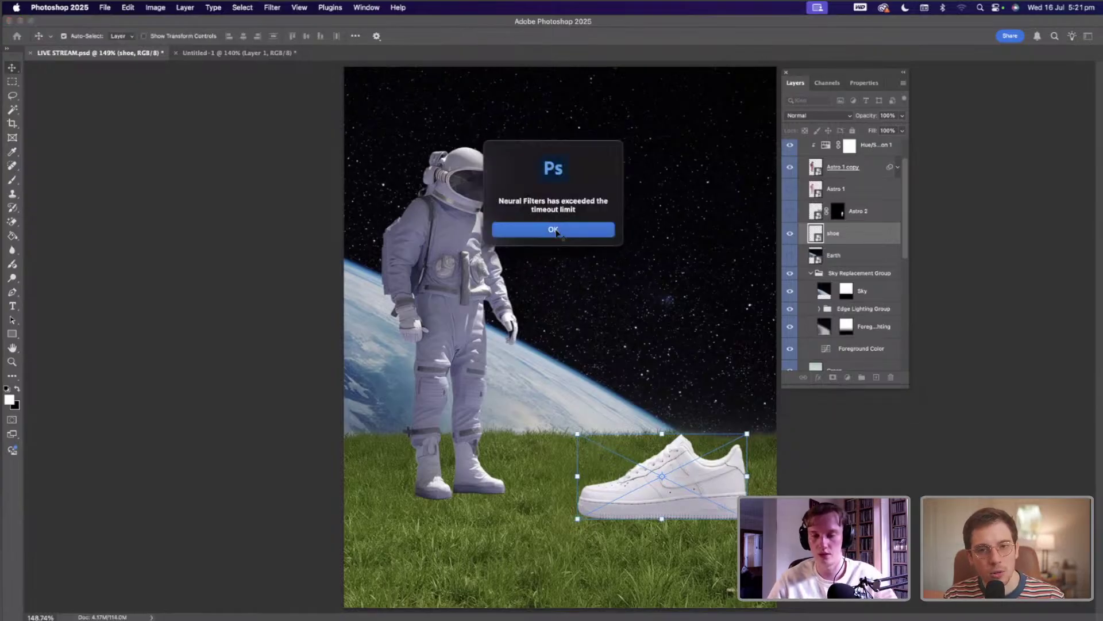
click(556, 231)
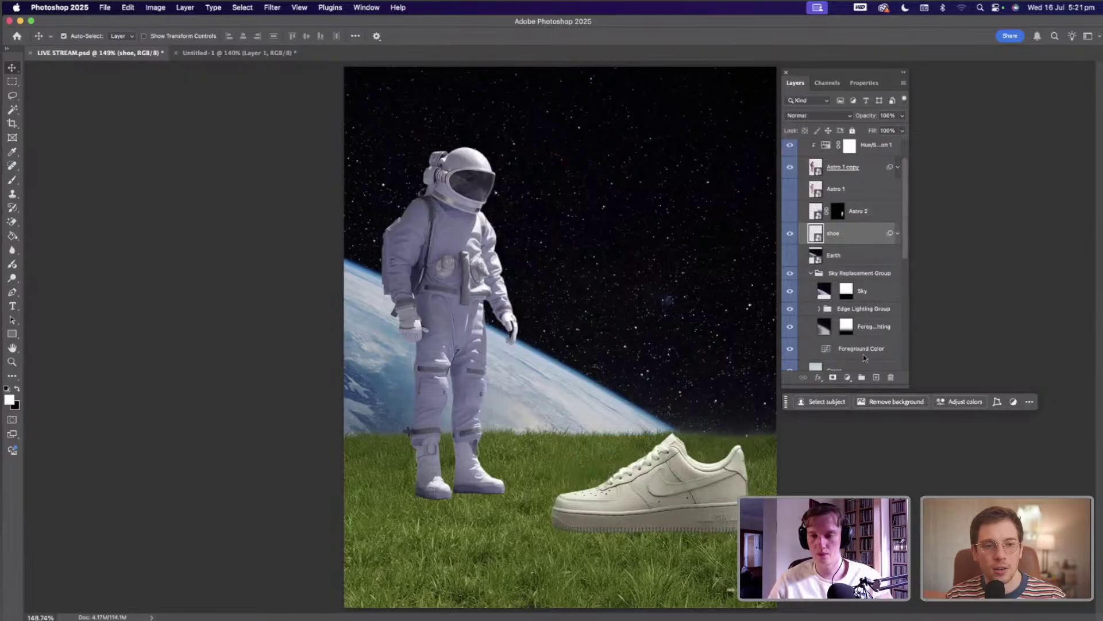
- Convert the shoe layer to a smart object, scale it to about 84% and shift it slightly up and left
right_click(834, 233)
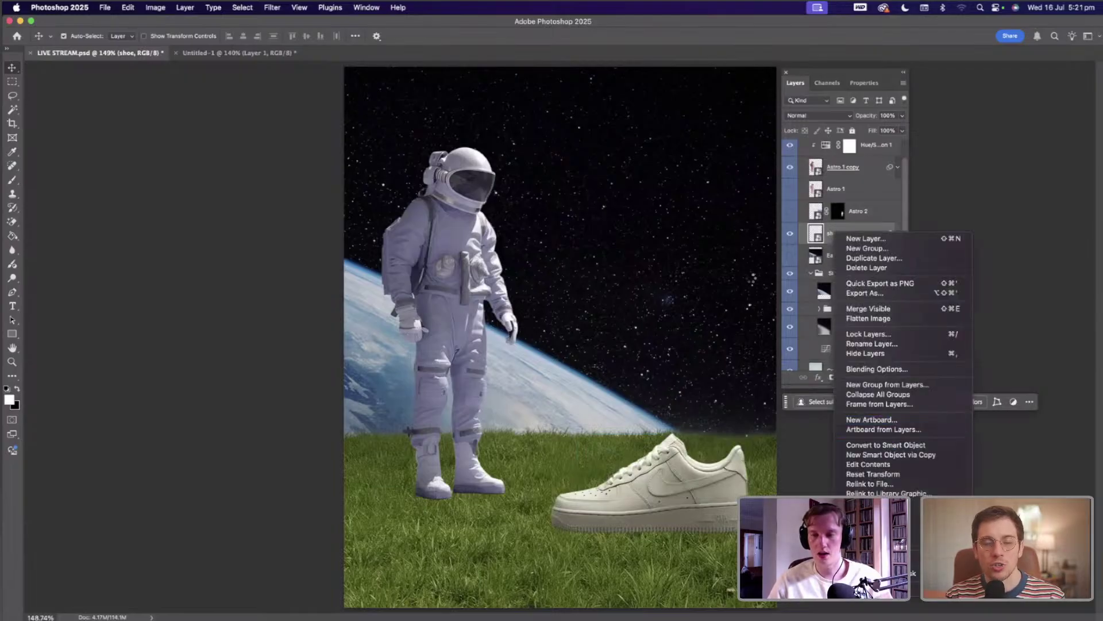
key(Escape)
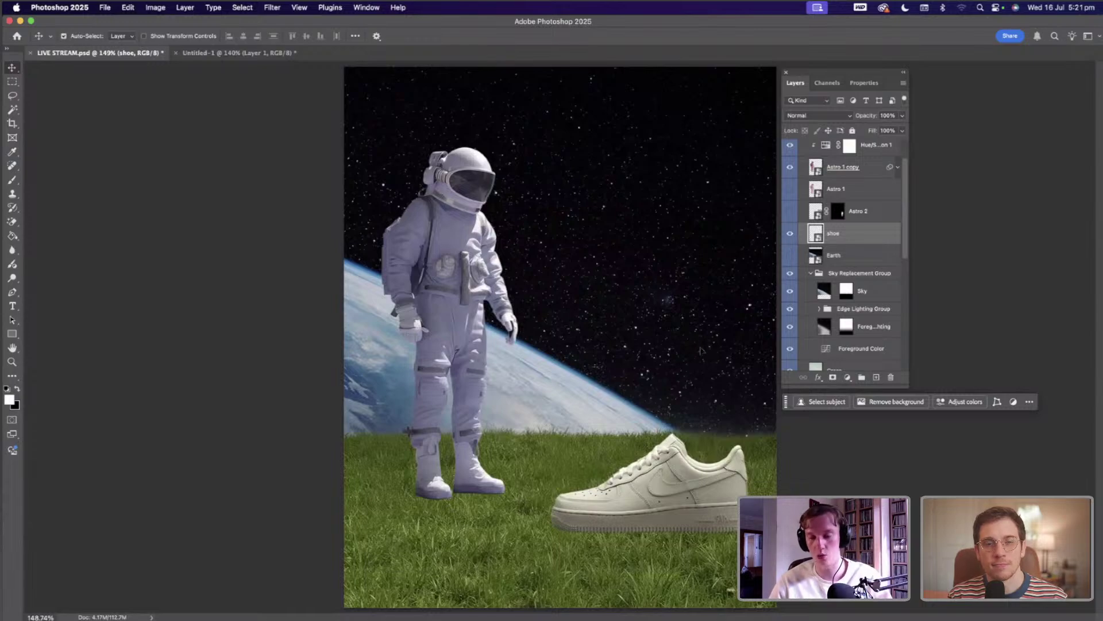
key(ctrl+t)
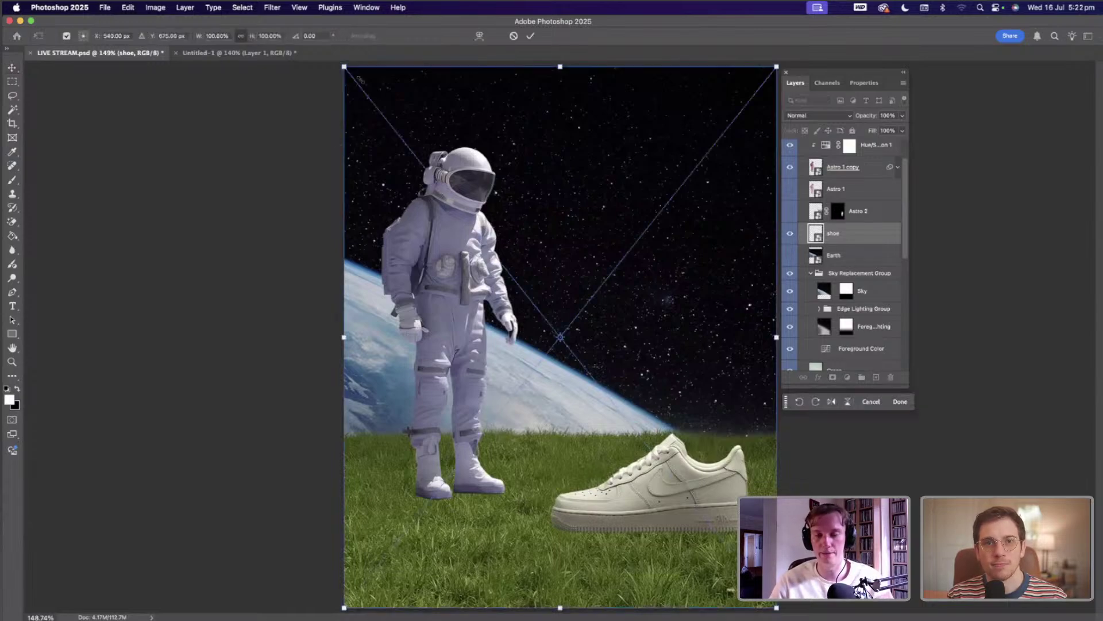
drag(361, 81, 429, 165)
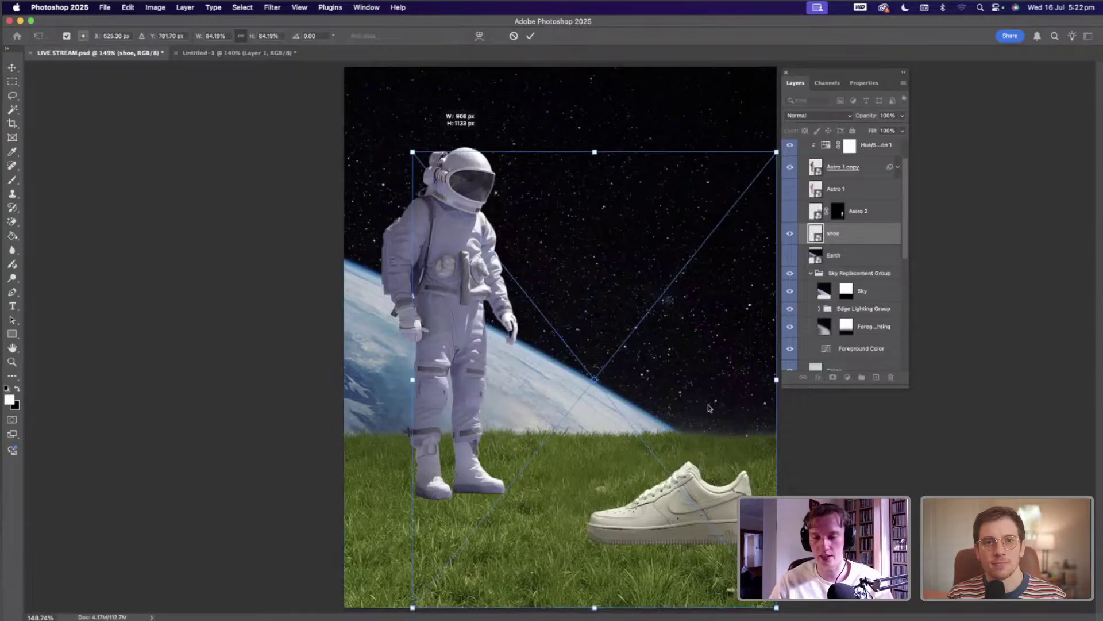
drag(713, 419, 706, 398)
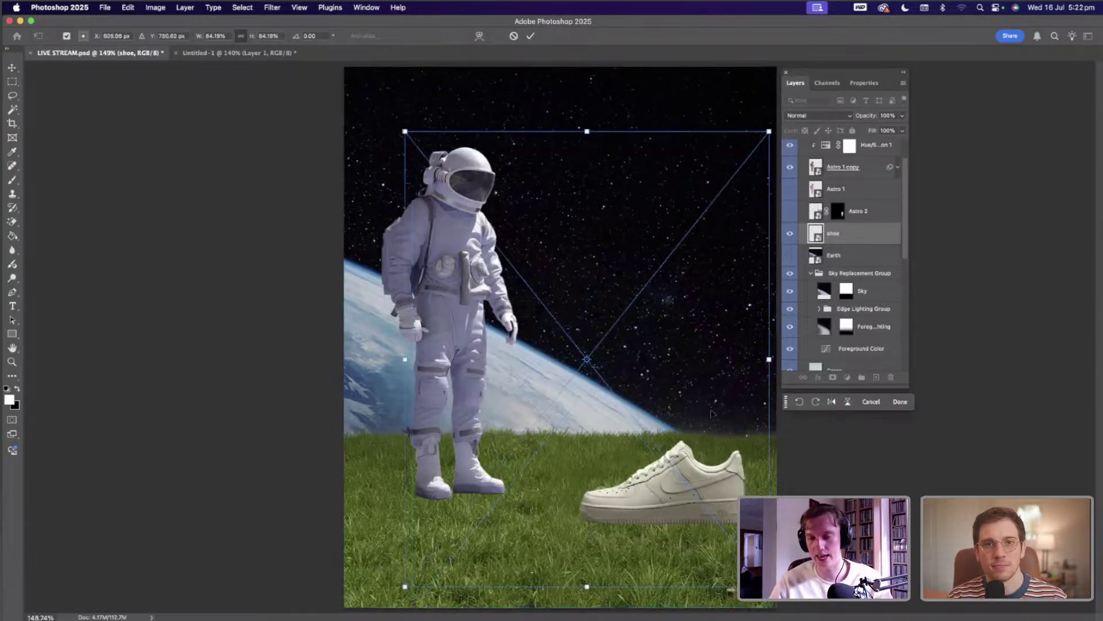
key(Return)
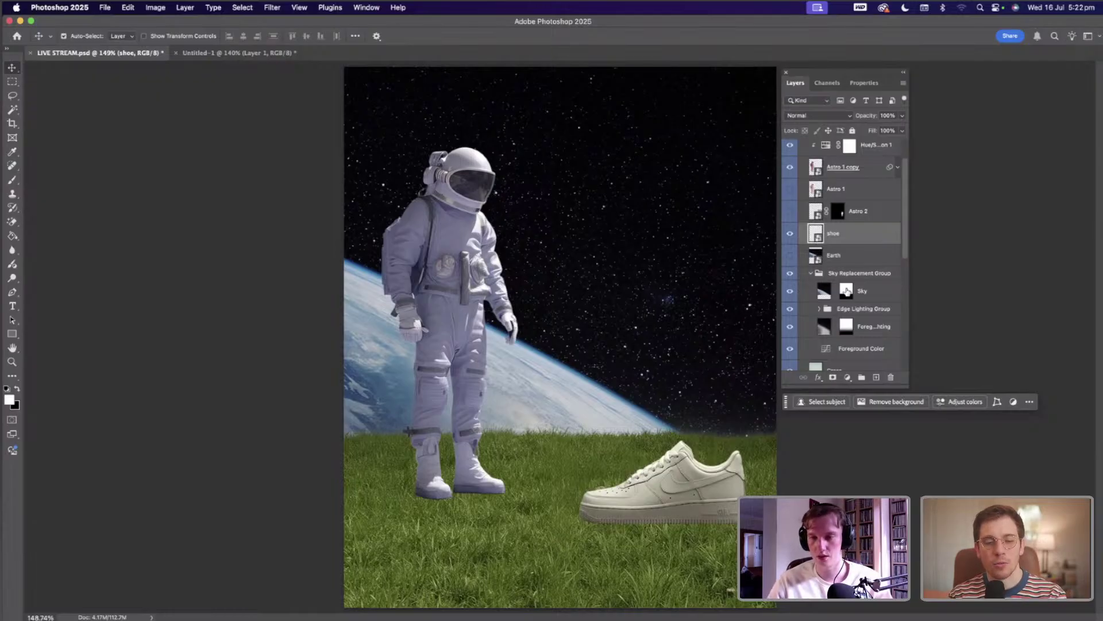
- Darken the visible Grass layer with Curves, mapping 0 to 4, 58 to 52 and 154 to 144, and pull the white point inward
scroll(846, 290, down, 5)
click(824, 270)
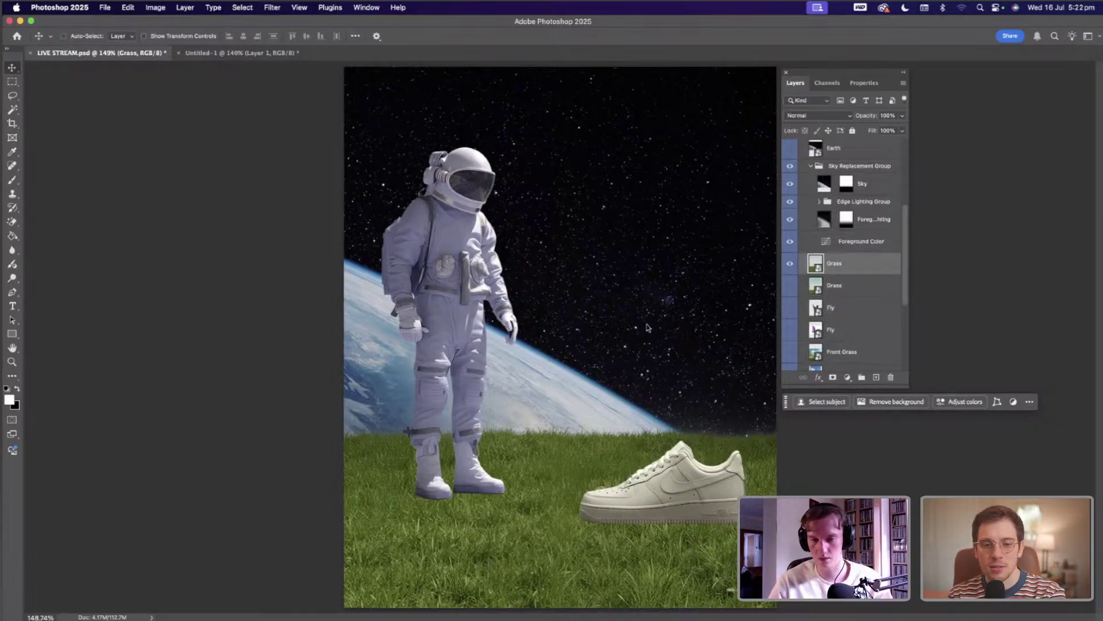
key(super+m)
drag(614, 137, 753, 140)
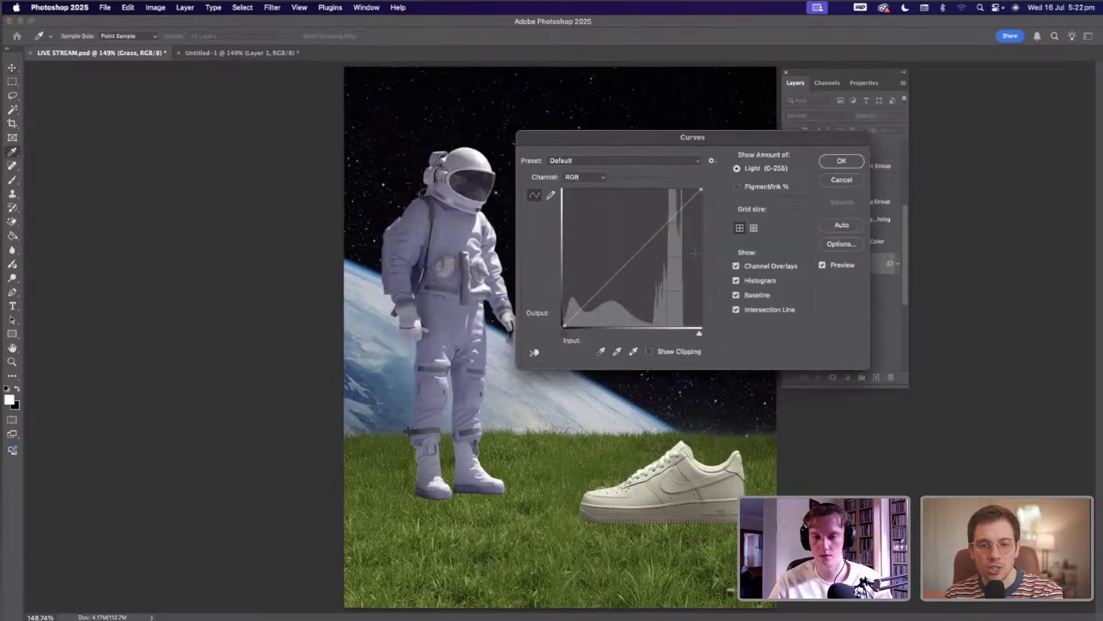
click(648, 248)
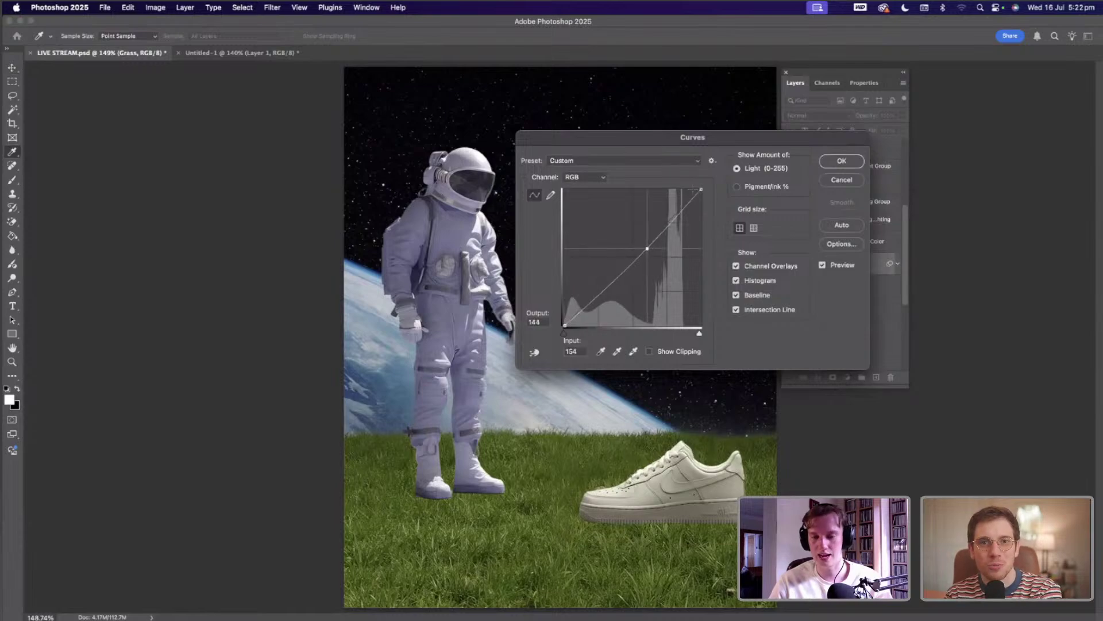
drag(701, 189, 690, 189)
drag(565, 326, 565, 323)
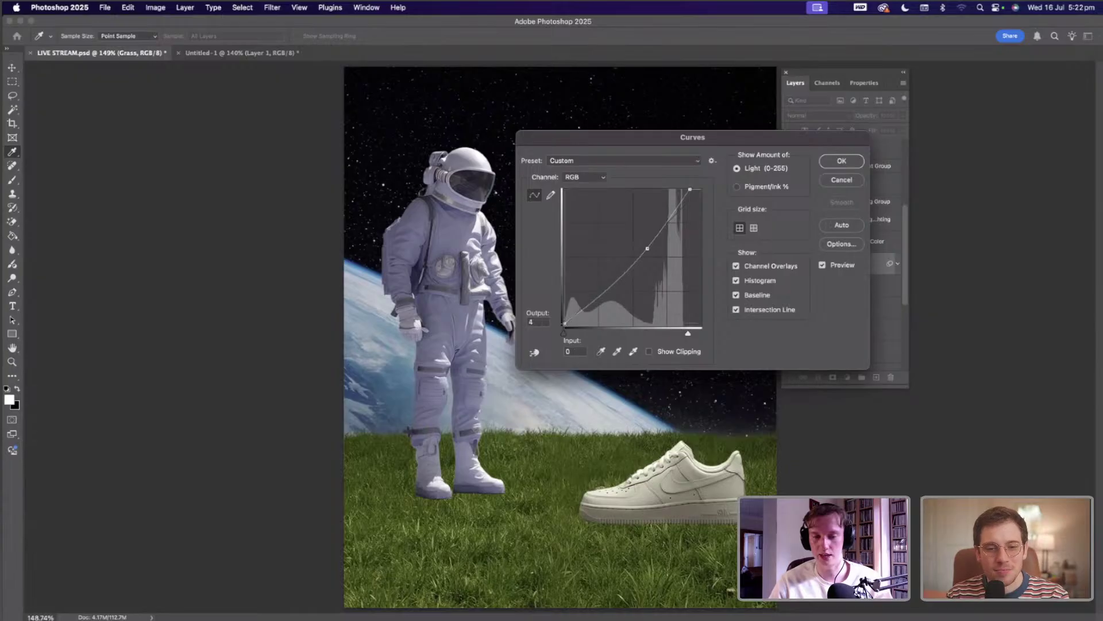
drag(595, 290, 596, 298)
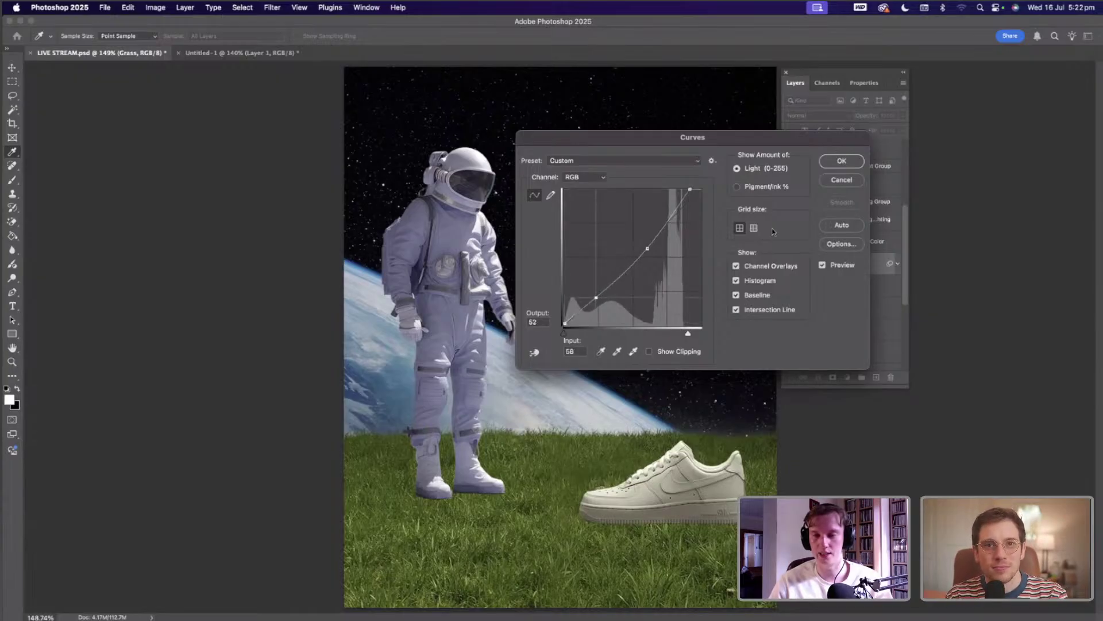
click(838, 161)
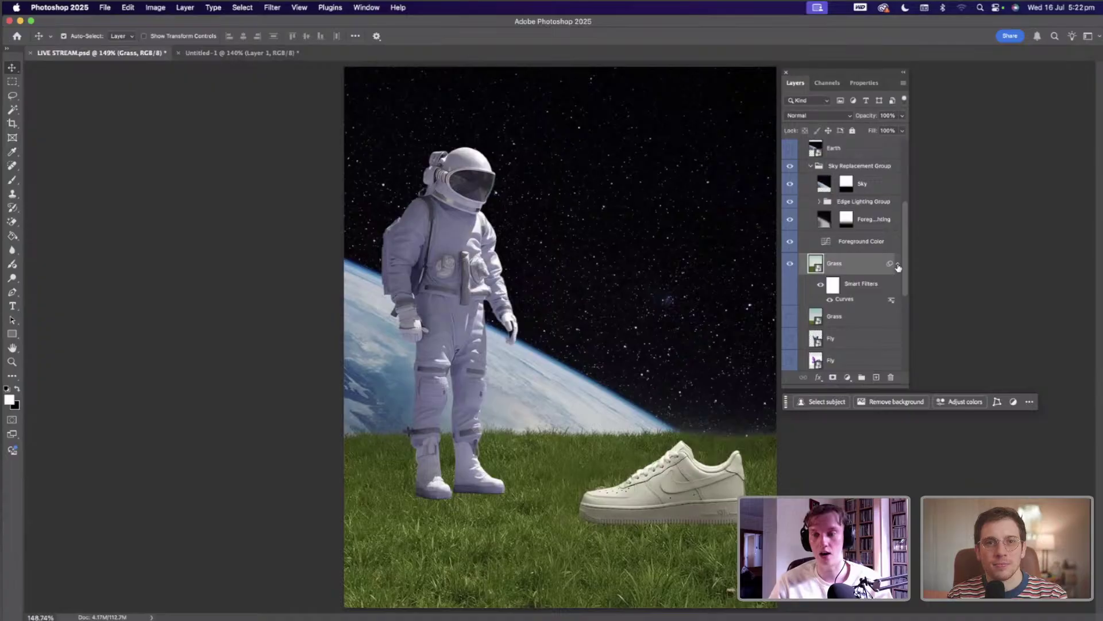
- Show the Astro 2 layer, make it active and convert it to a smart object
click(855, 243)
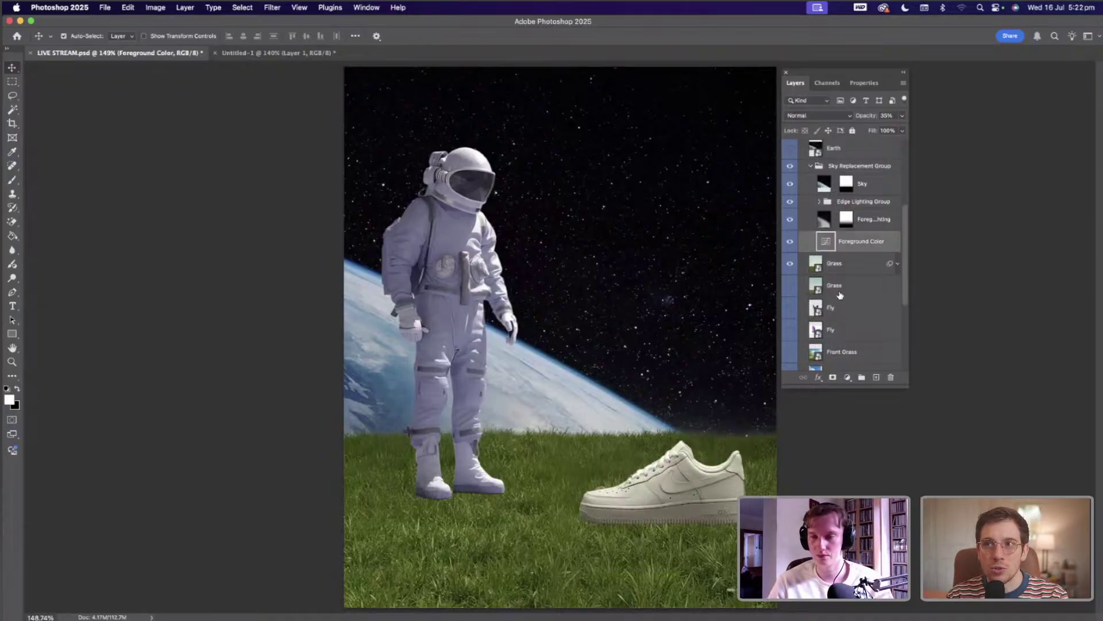
scroll(816, 259, up, 3)
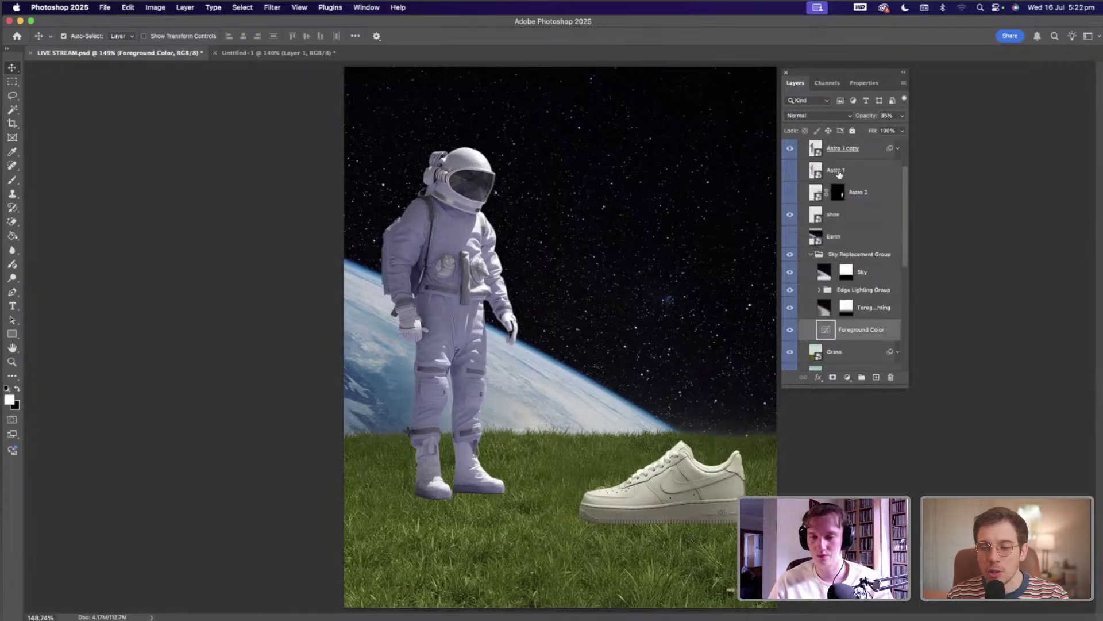
scroll(819, 184, up, 2)
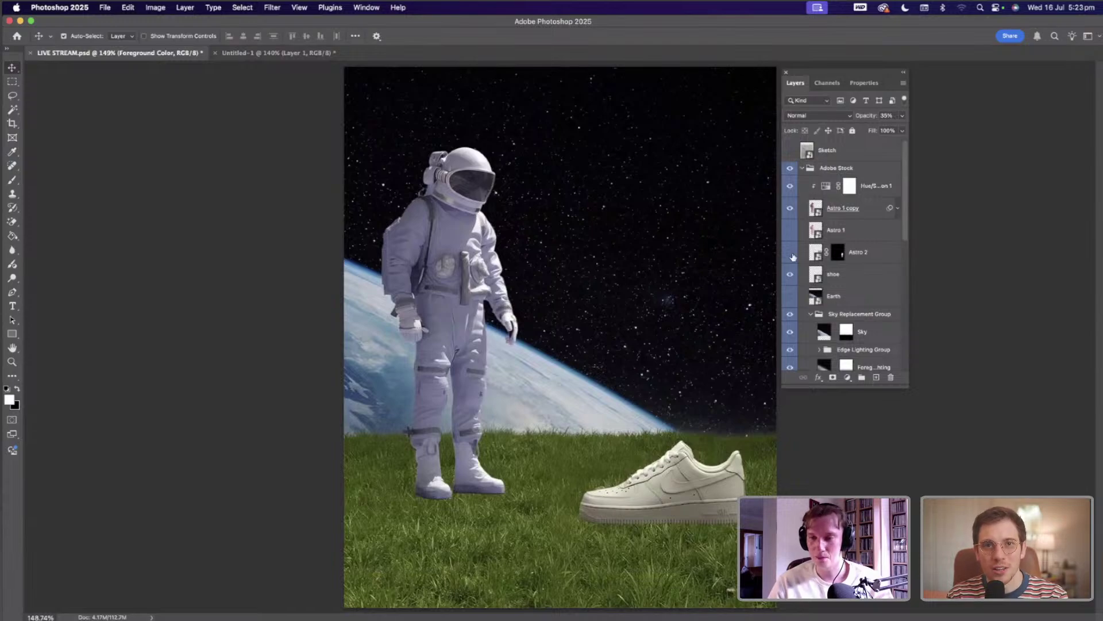
click(790, 253)
click(815, 255)
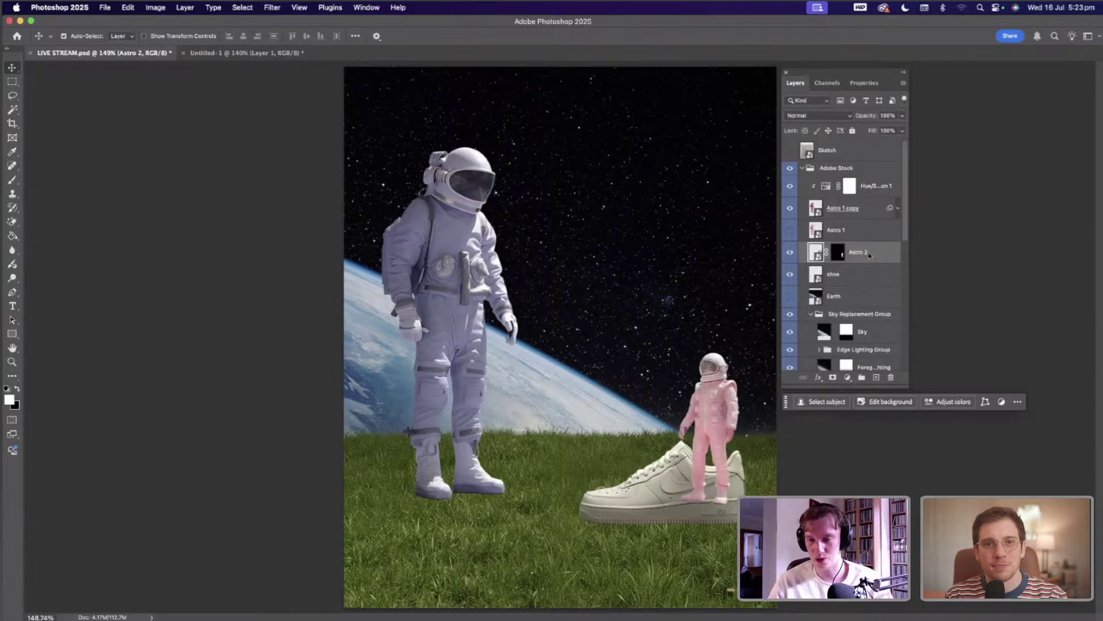
right_click(935, 476)
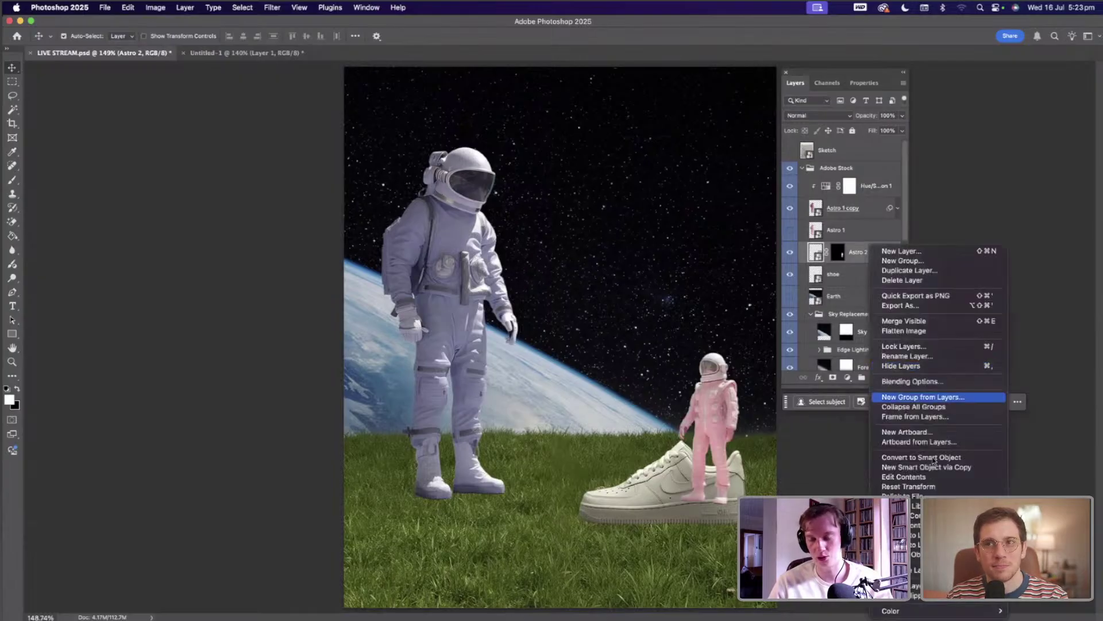
key(Down)
key(Down)
key(Down)
key(Down)
key(Down)
key(Return)
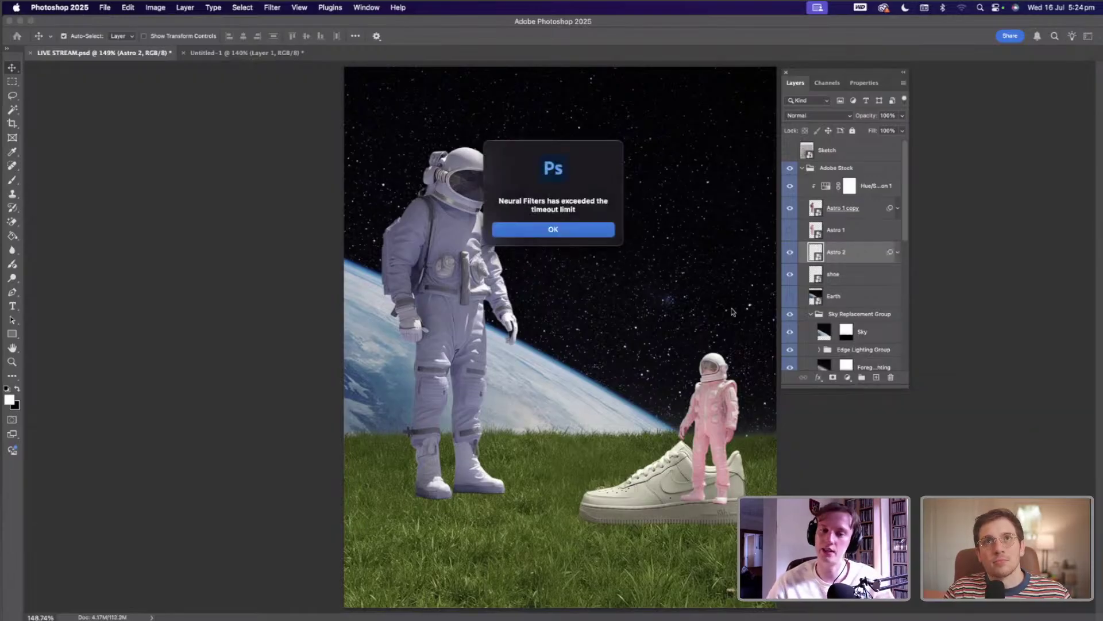
- Try to apply Neural Filters to the Astro 2 layer again
click(584, 230)
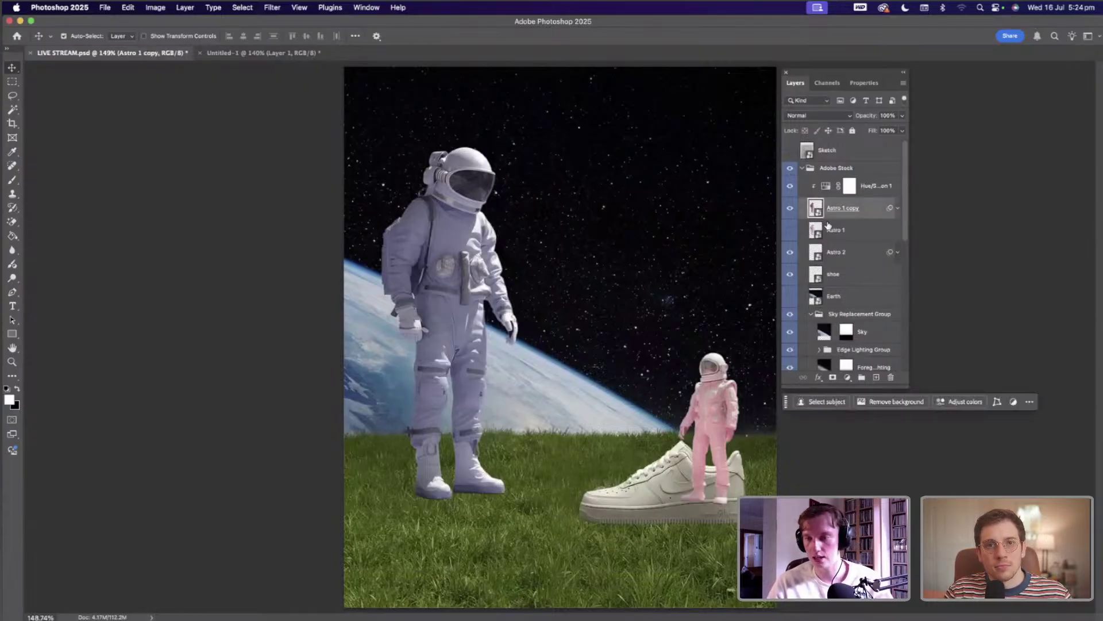
click(840, 256)
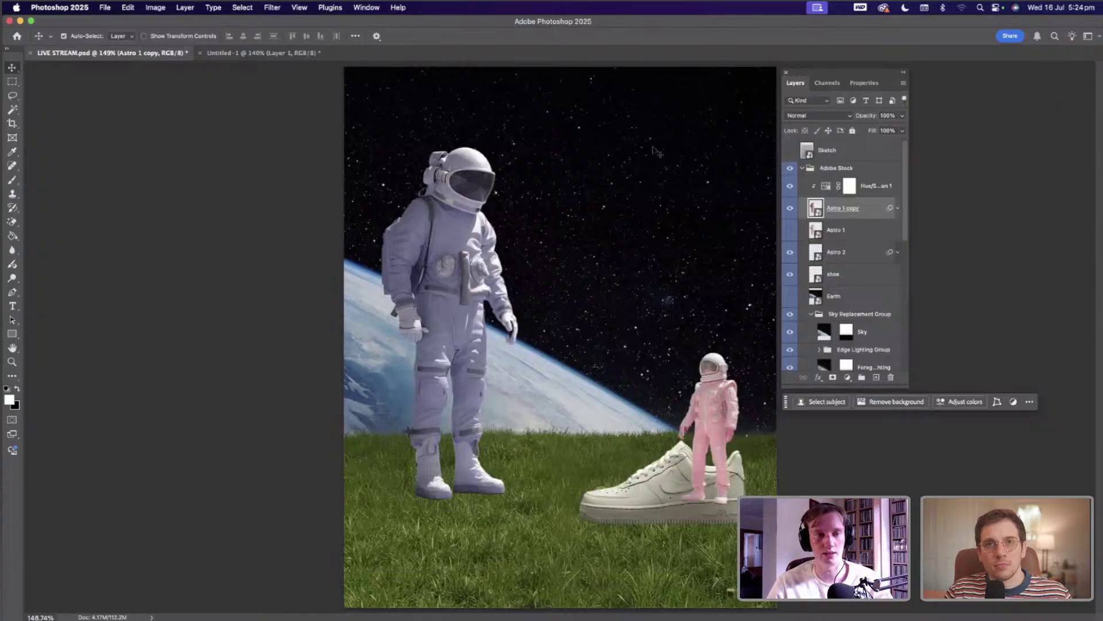
click(275, 9)
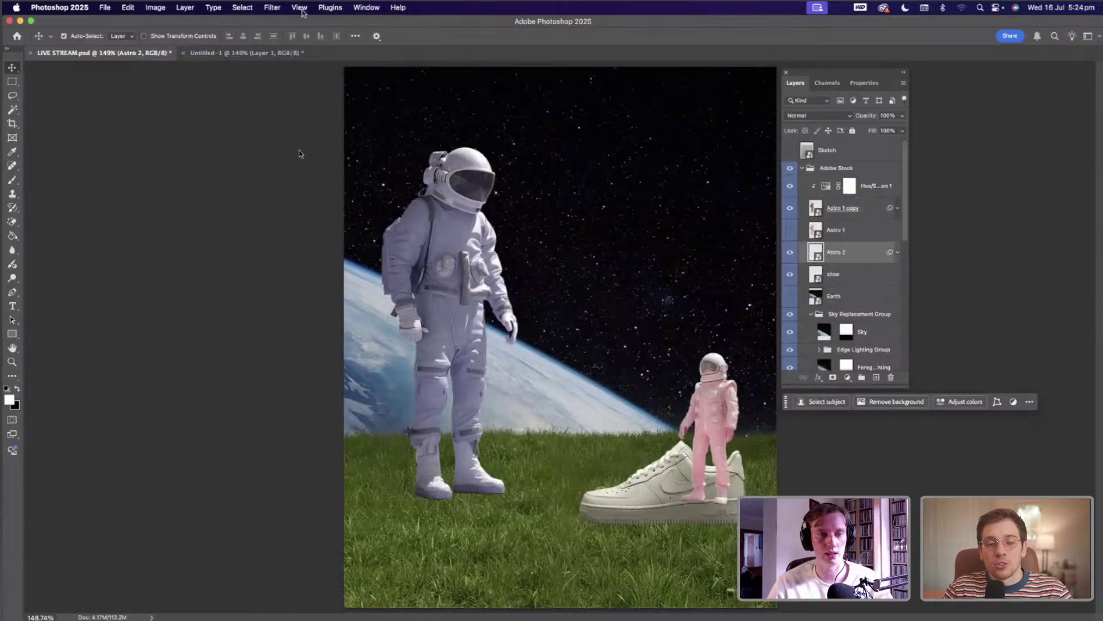
mouse_move(281, 153)
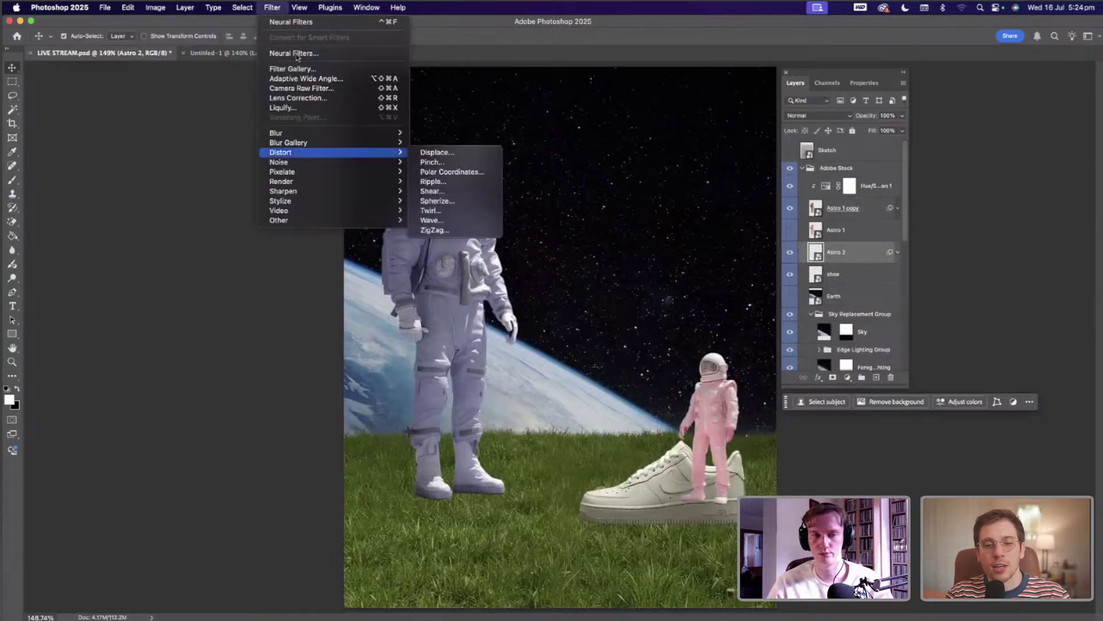
click(294, 53)
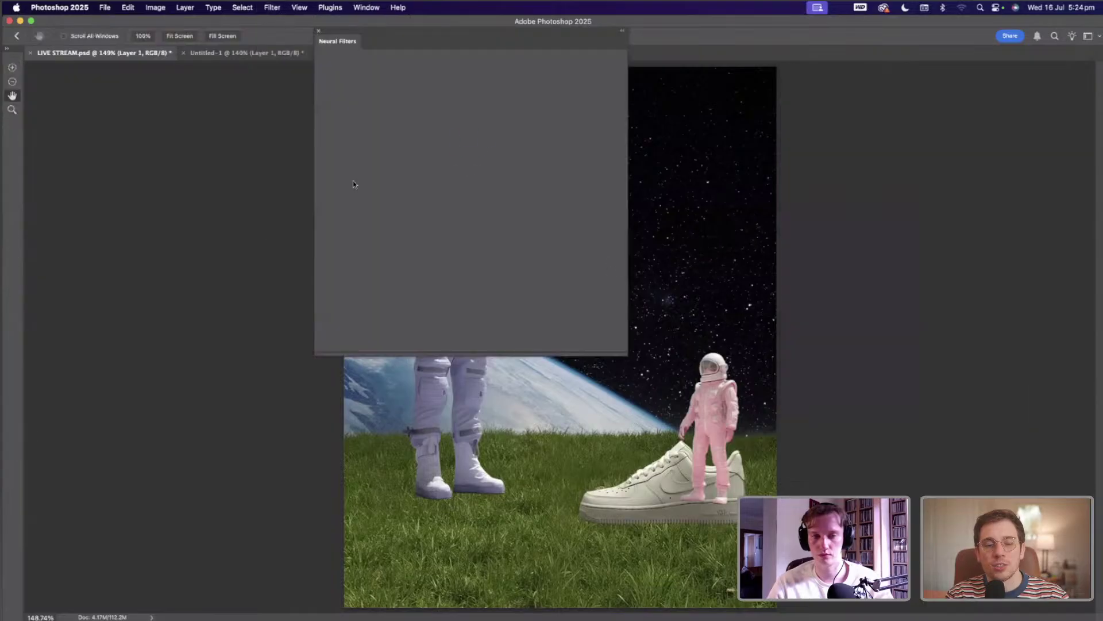
click(555, 332)
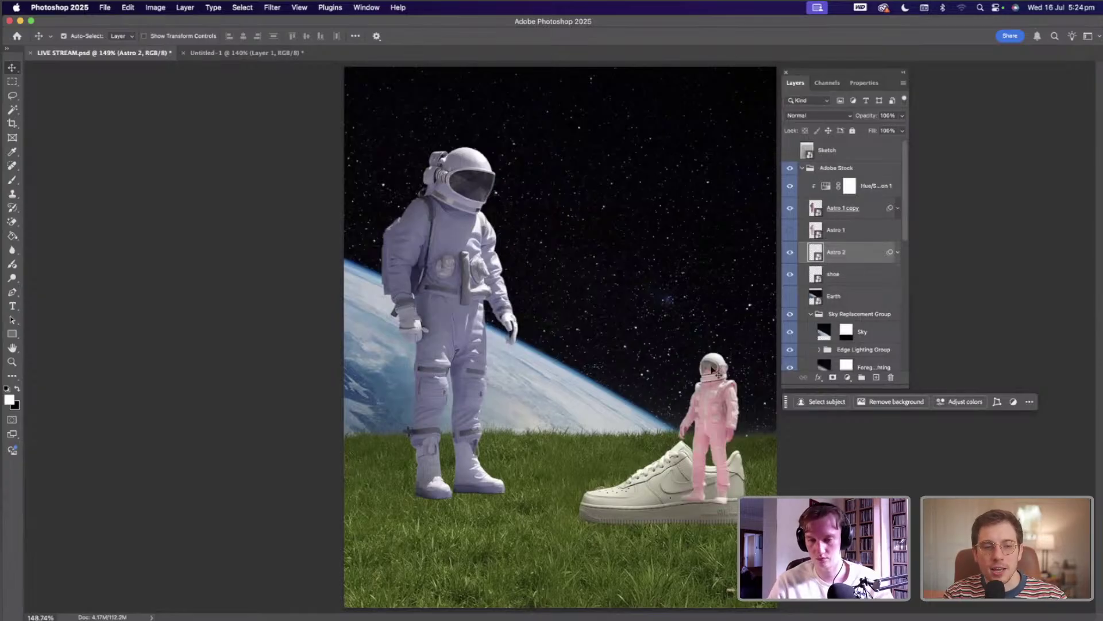
- Nudge the small pink astronaut slightly to the right over the shoe's opening
key(super+equal)
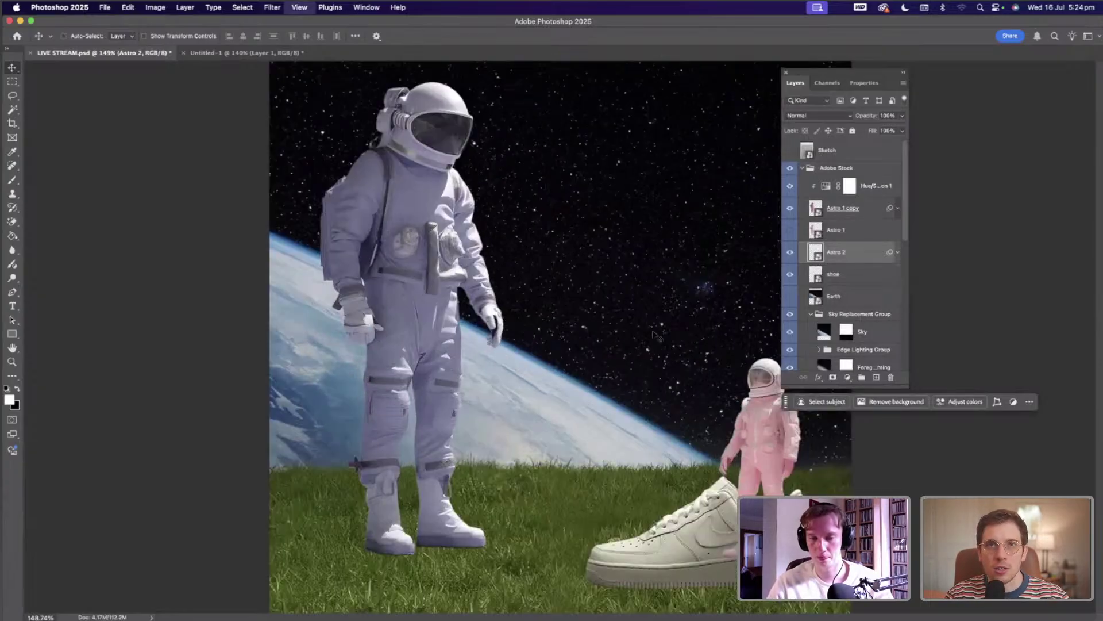
key(super+equal)
key(super+equal)
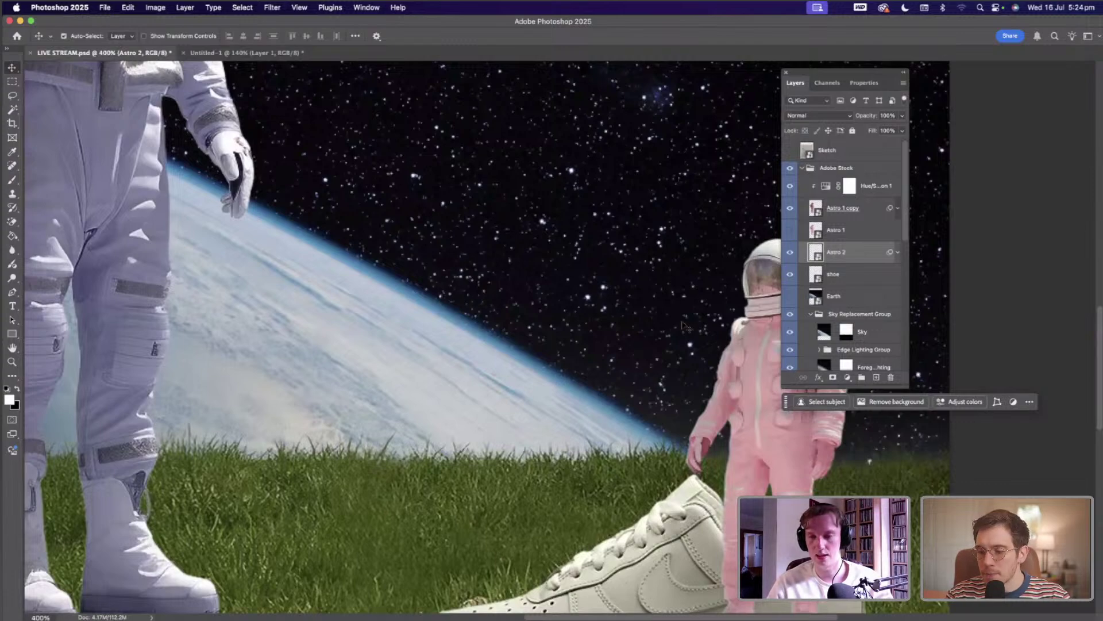
scroll(687, 325, down, 5)
key(Up)
key(Up)
key(Up)
key(Up)
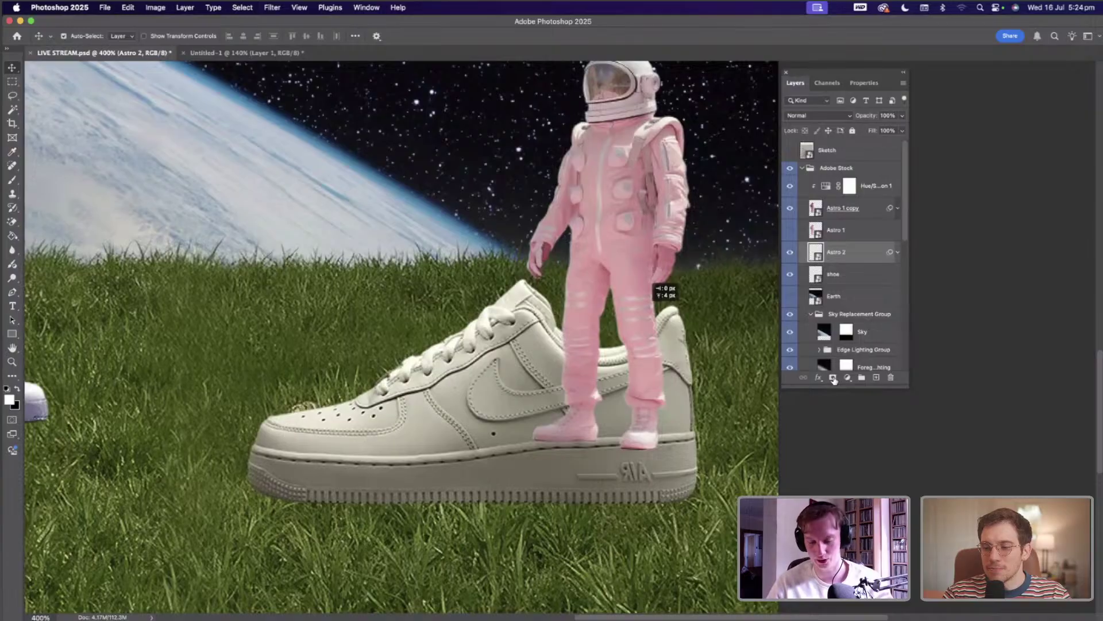
- Lasso both lower legs along the shoe collar and hide them with an inverted layer mask on Astro 2
key(l)
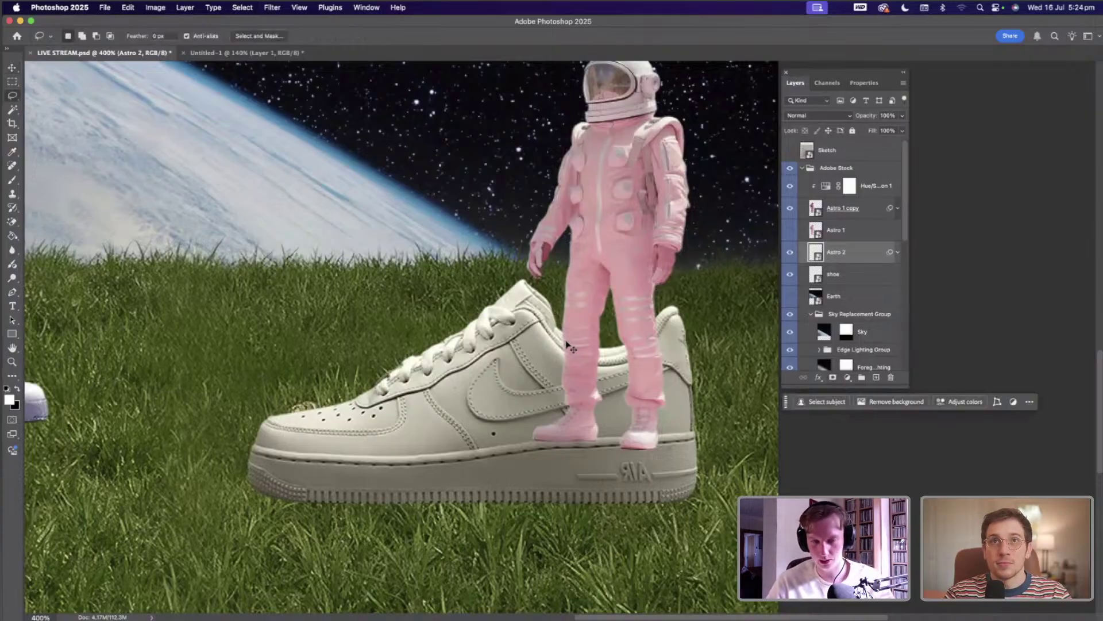
scroll(560, 340, up, 2)
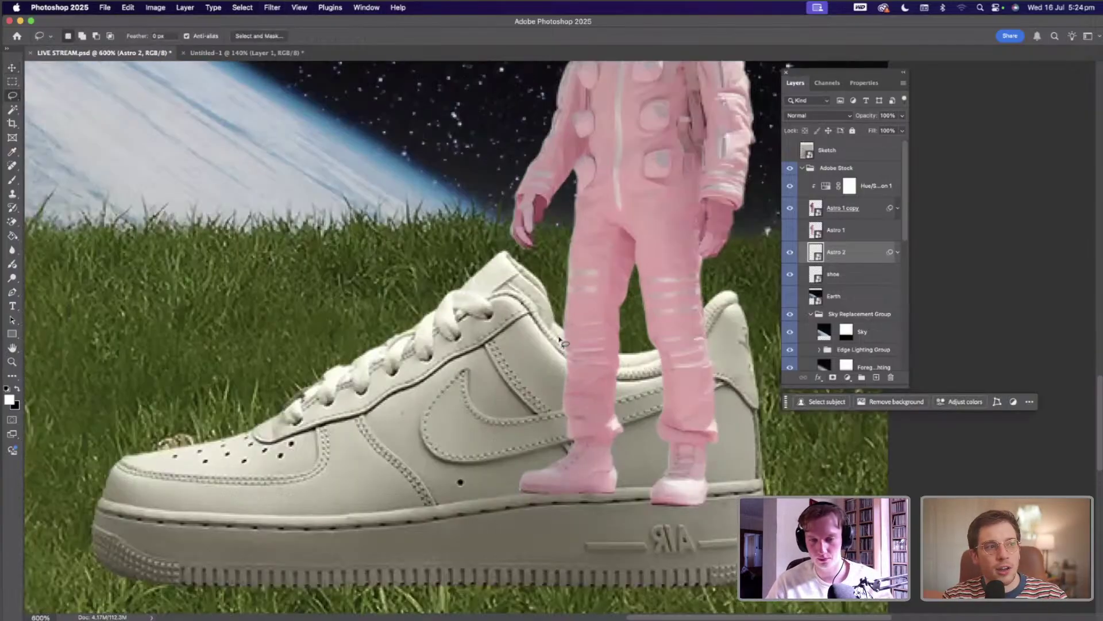
mouse_move(567, 345)
mouse_down()
mouse_move(628, 358)
mouse_move(634, 456)
mouse_up()
mouse_move(528, 507)
mouse_down()
mouse_move(494, 451)
mouse_move(521, 382)
mouse_up()
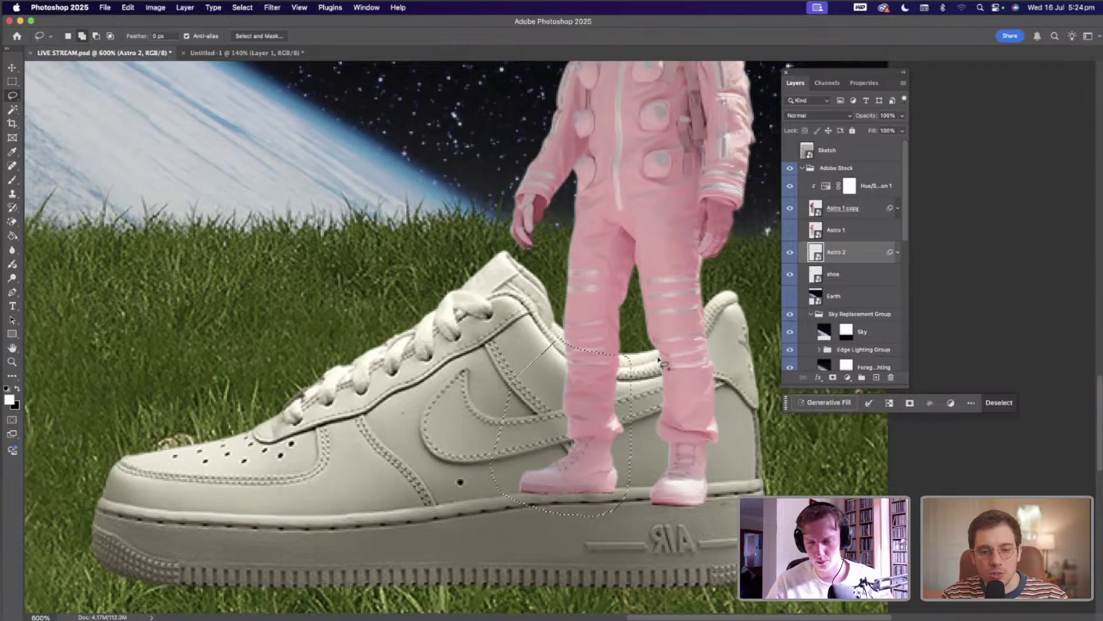
mouse_move(662, 357)
mouse_down()
mouse_move(712, 316)
mouse_move(724, 387)
mouse_move(719, 510)
mouse_move(634, 510)
mouse_up()
click(832, 379)
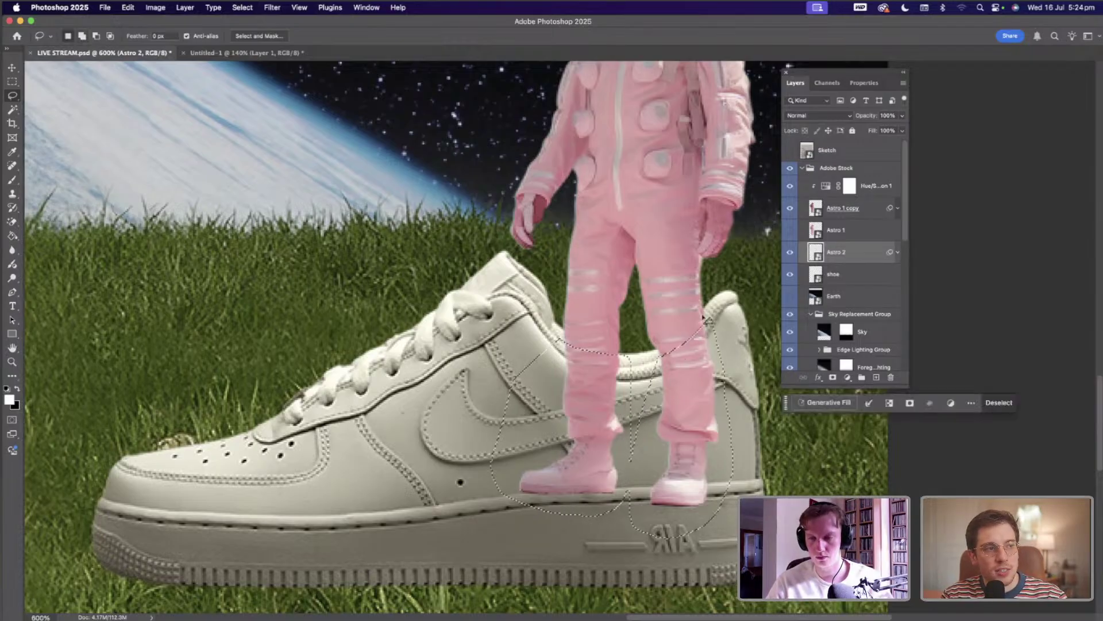
key(ctrl+i)
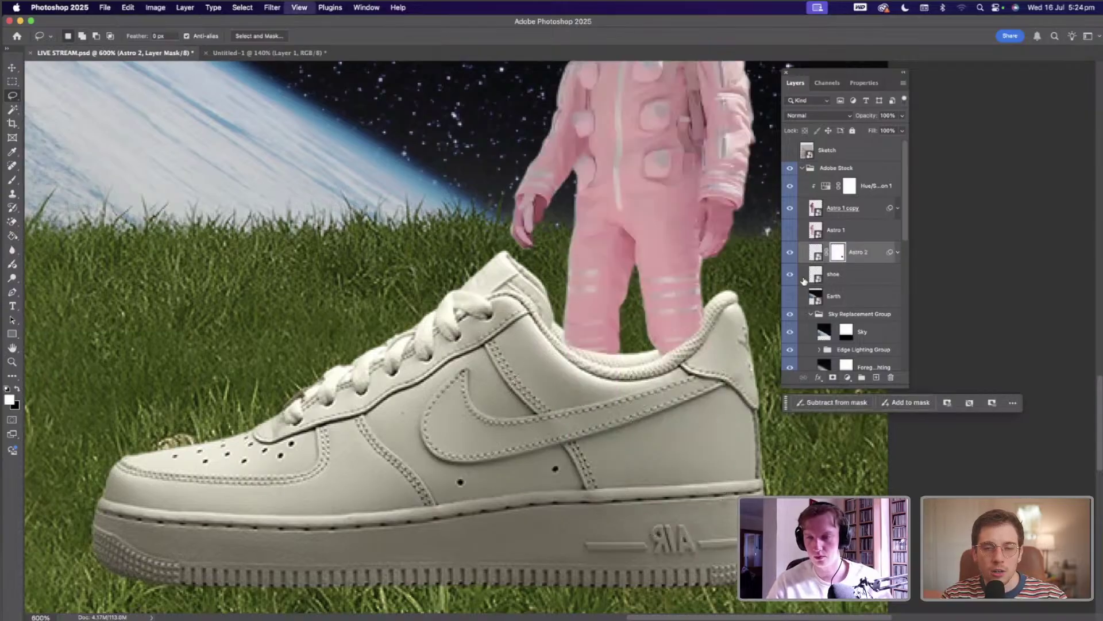
- Lower the Astro 2 layer's opacity to 55% and make its layer mask the editing target
click(815, 252)
key(super+equal)
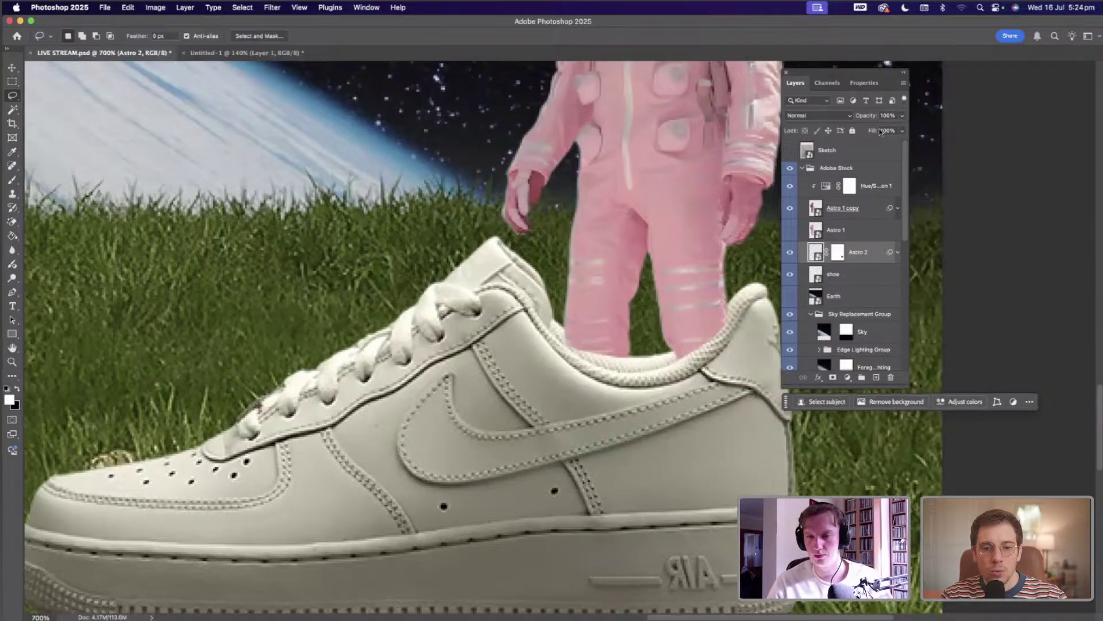
drag(878, 131, 879, 129)
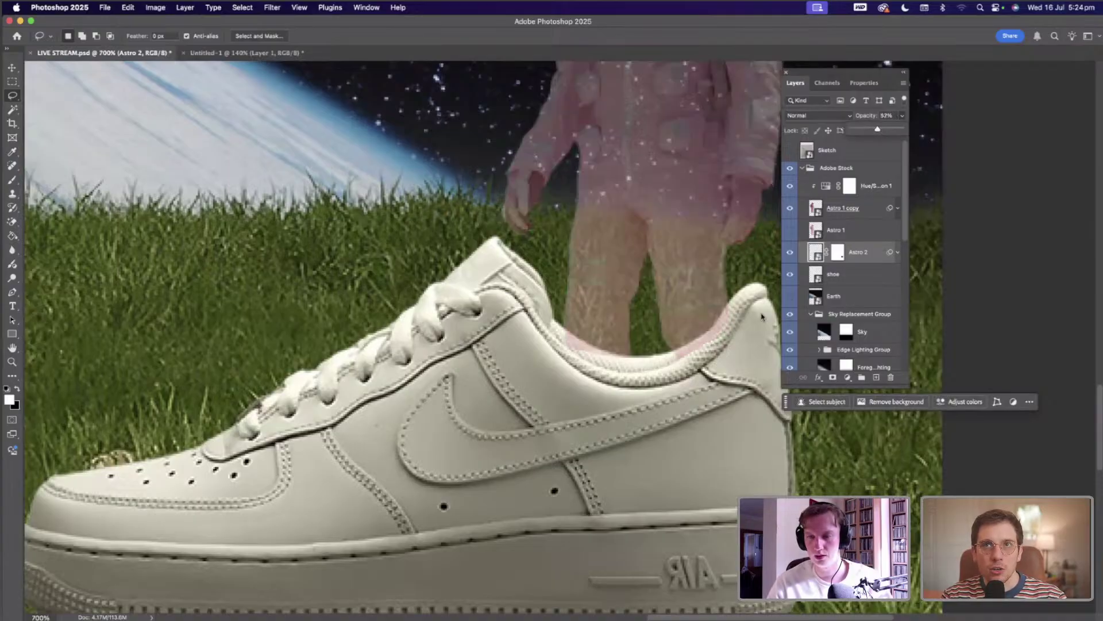
key(super+backslash)
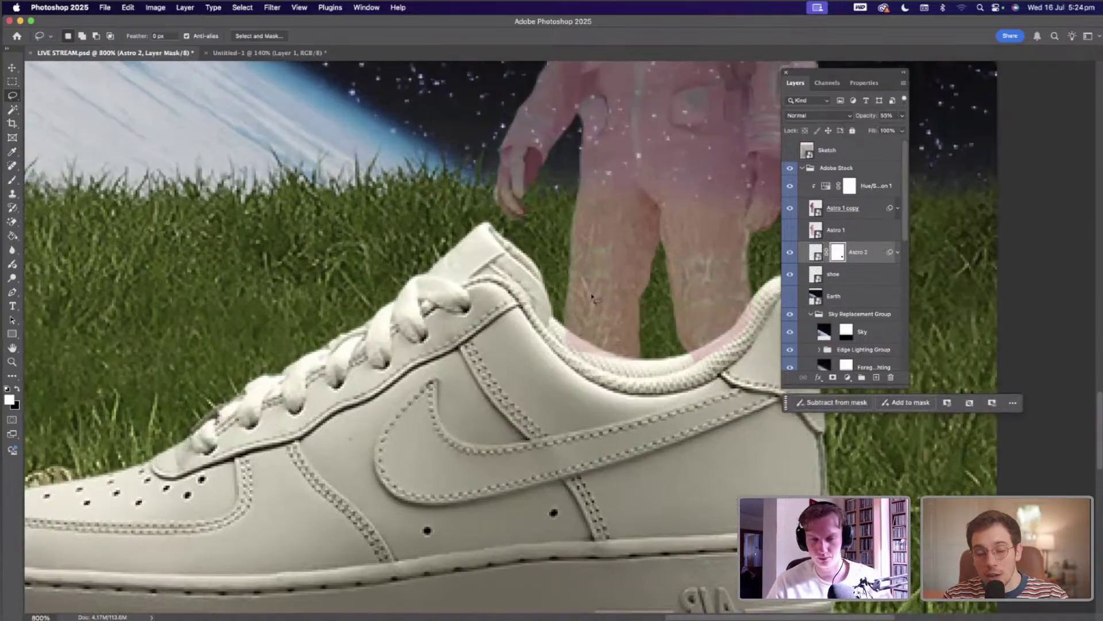
key(super+equal)
scroll(596, 303, right, 5)
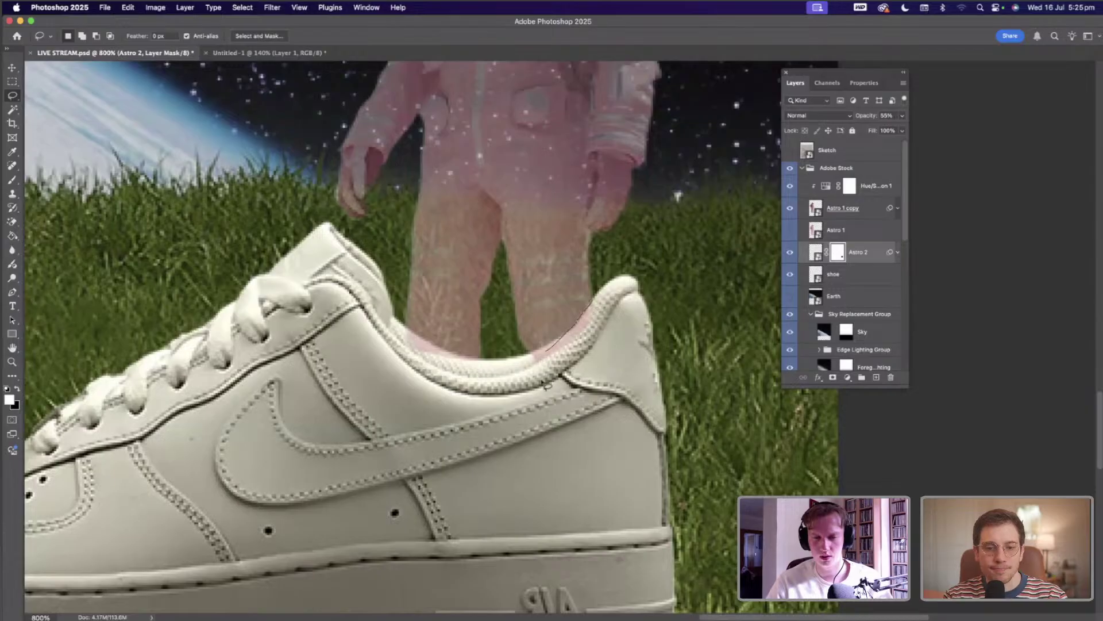
- Lasso the leg overlap along the shoe's heel collar, paint it out of the mask with a black Hard Round brush and deselect
mouse_move(567, 377)
mouse_down()
mouse_move(535, 368)
mouse_move(556, 352)
mouse_move(541, 348)
mouse_move(632, 313)
mouse_up()
key(b)
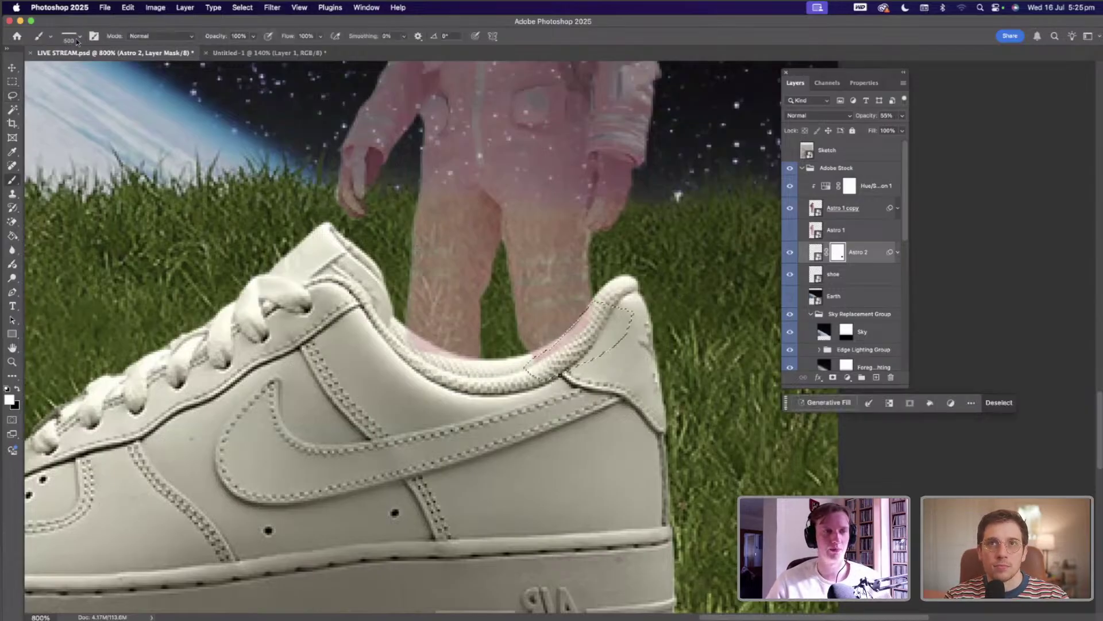
right_click(83, 145)
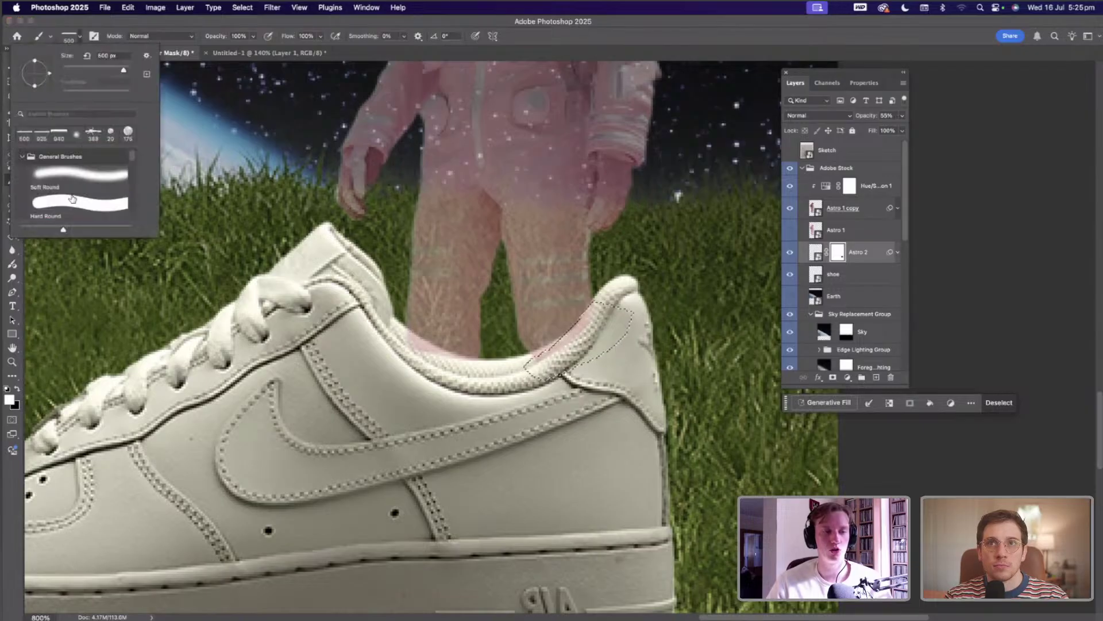
click(71, 201)
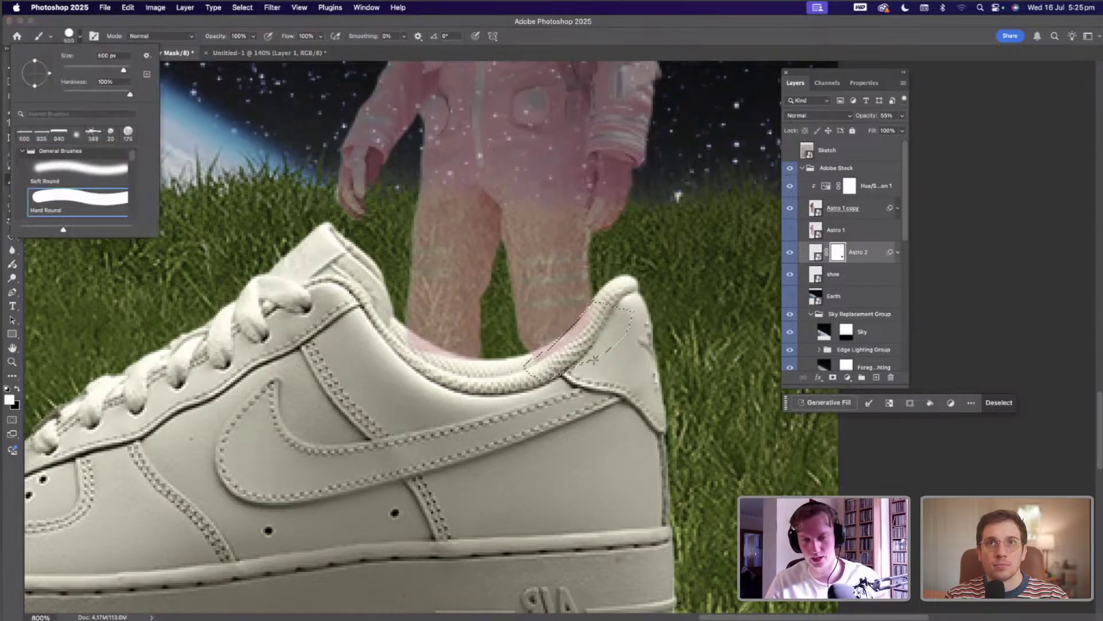
drag(628, 368, 586, 364)
key(super+z)
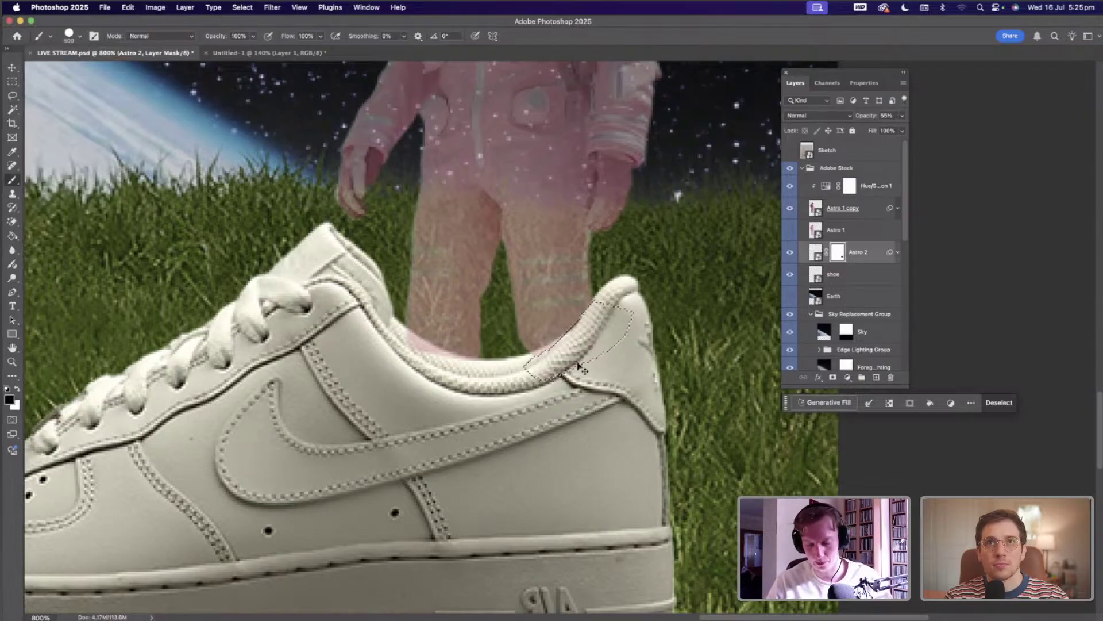
key(super+d)
- Restore the Astro 2 layer's opacity to 100%
key(v)
key(super+1)
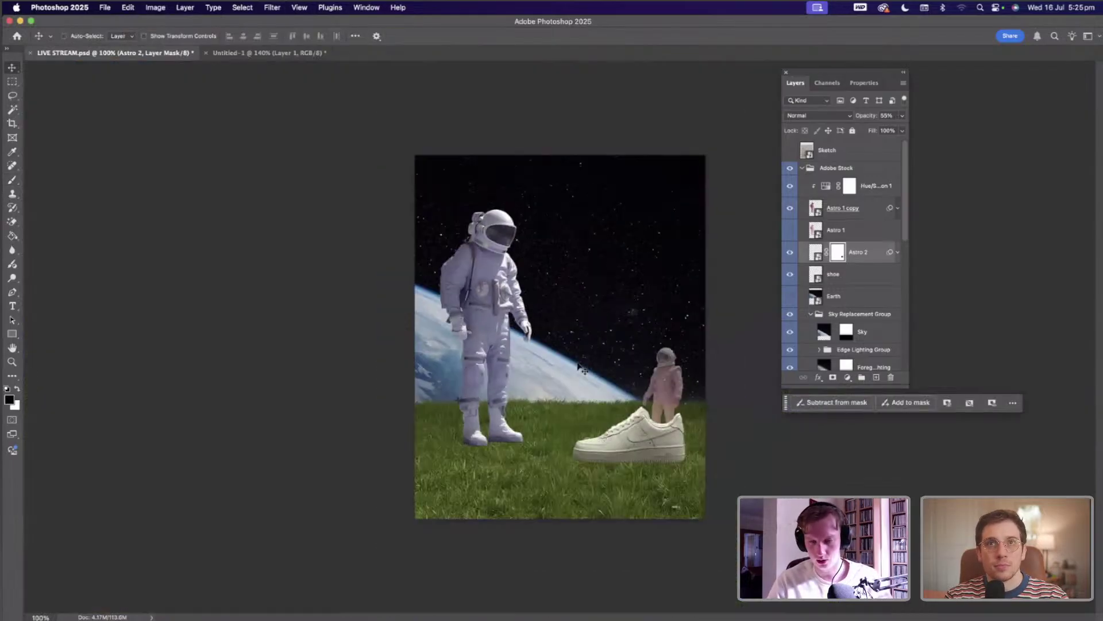
scroll(579, 367, up, 5)
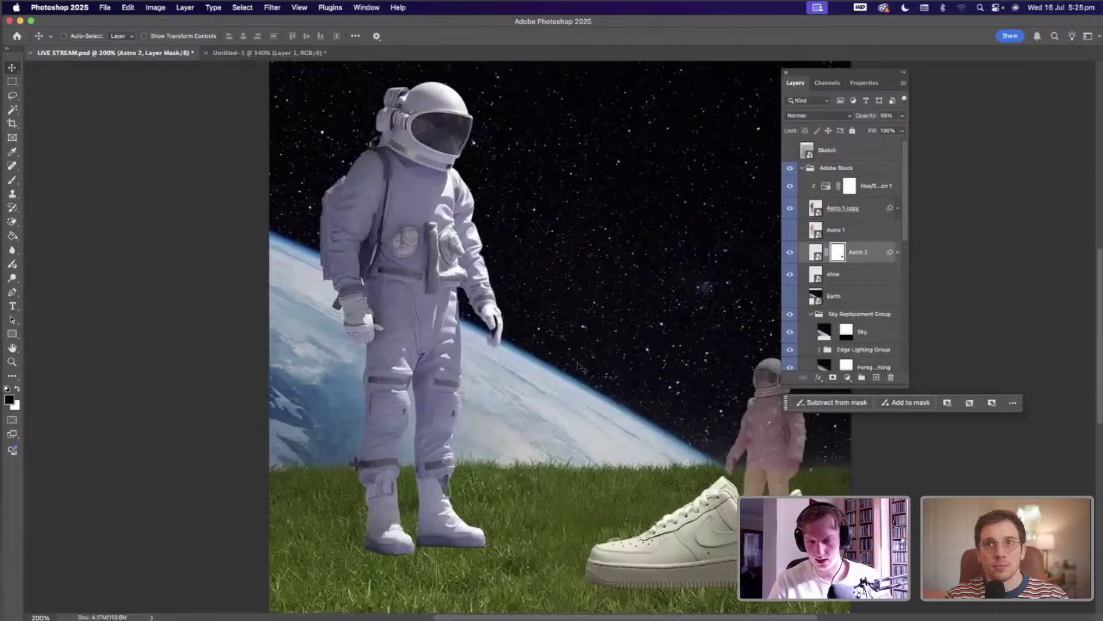
scroll(578, 366, down, 3)
key(0)
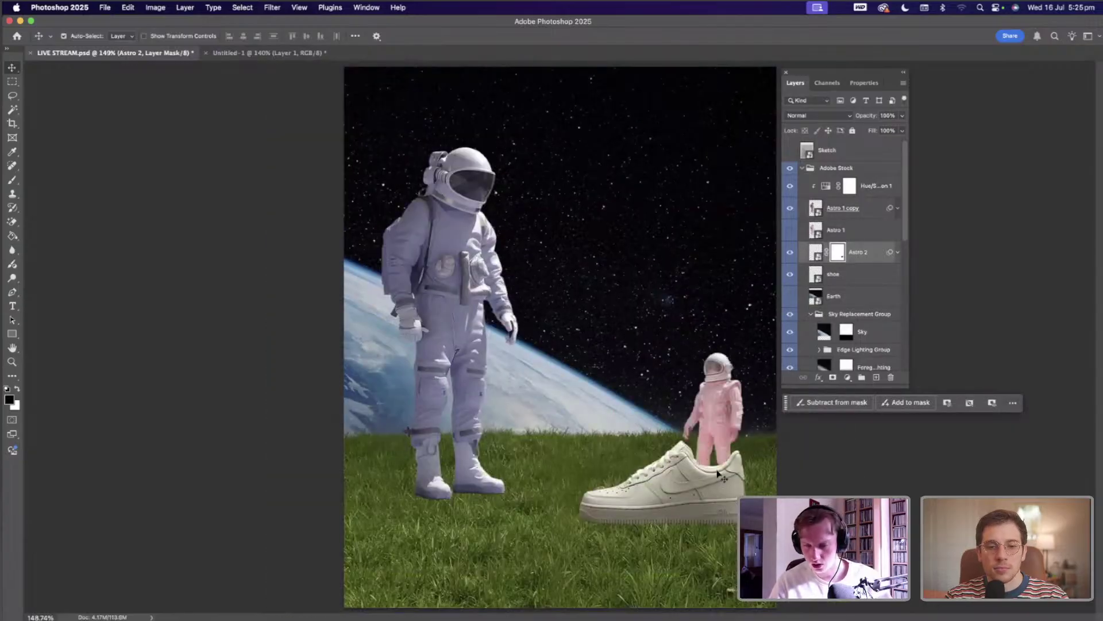
- Lasso the base of the astronaut's front leg along the shoe collar, reveal it on the Astro 2 mask with a white brush and deselect
key(super+0)
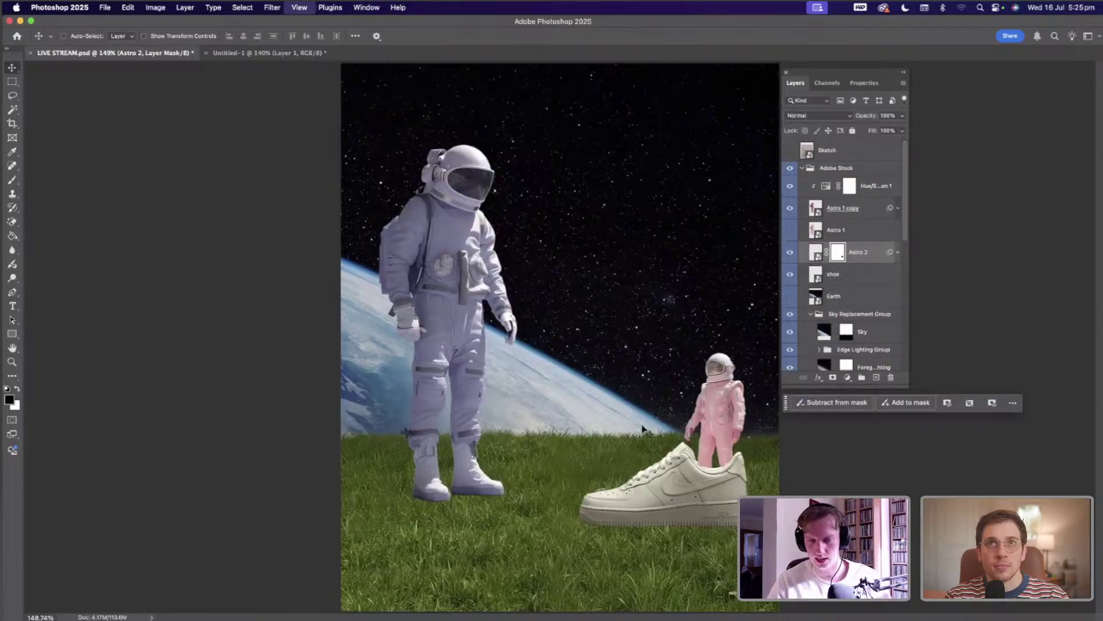
key(super+plus)
key(super+plus)
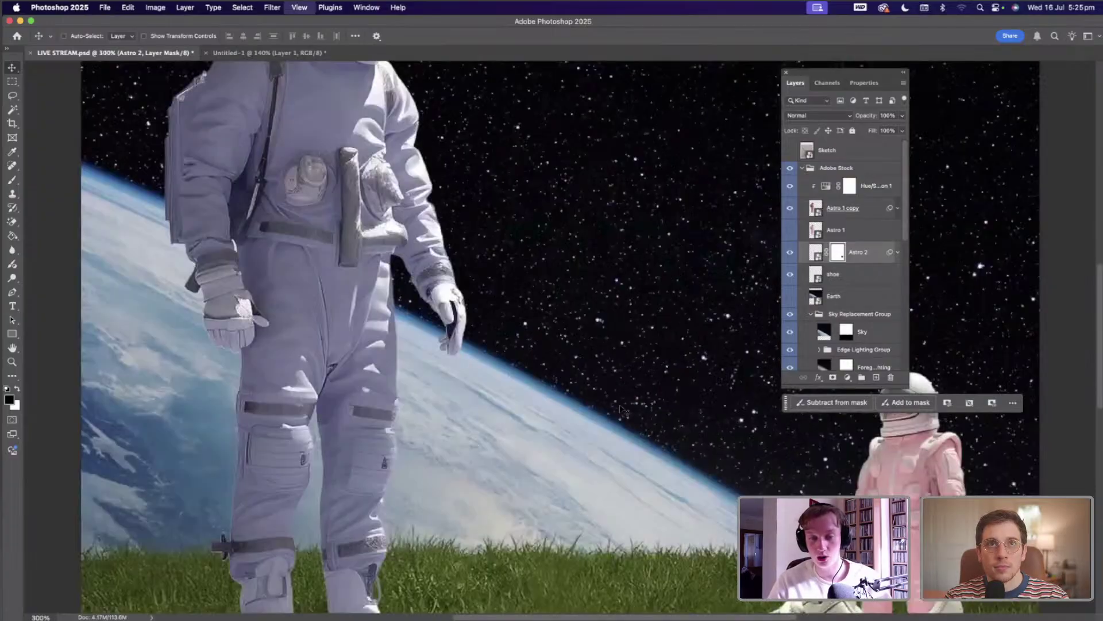
scroll(624, 409, up, 2)
key(super+plus)
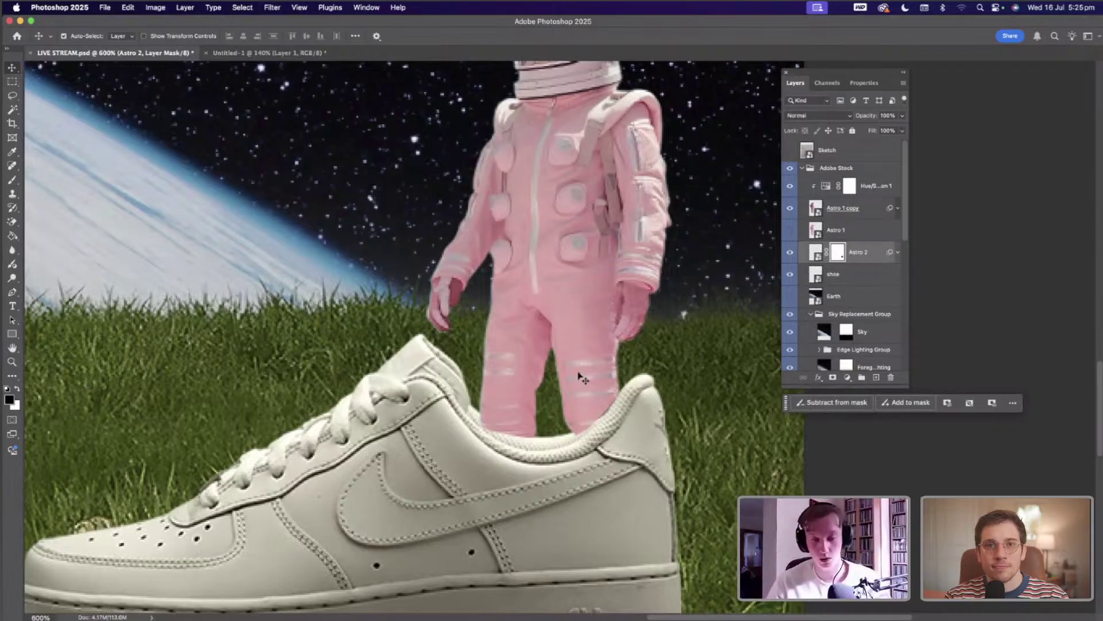
scroll(580, 379, down, 2)
key(super+plus)
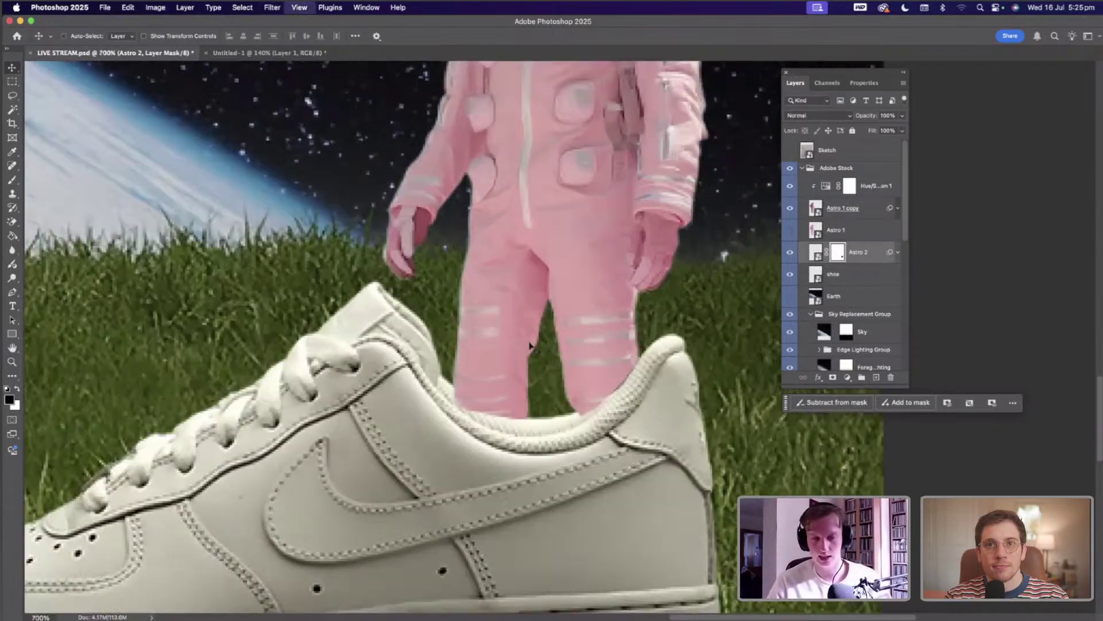
key(super+plus)
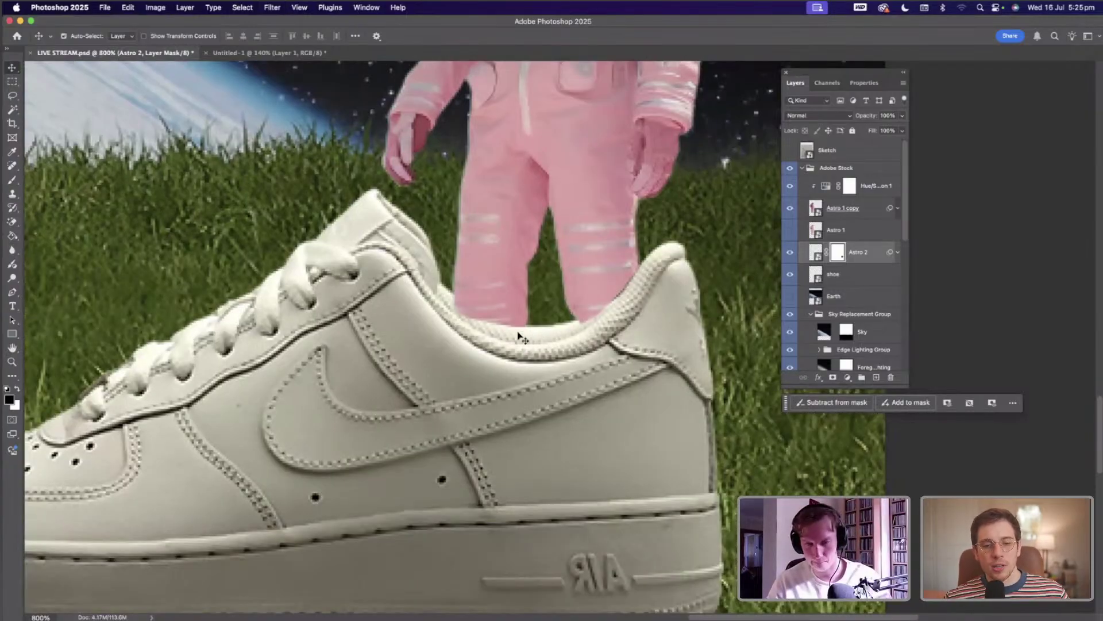
key(l)
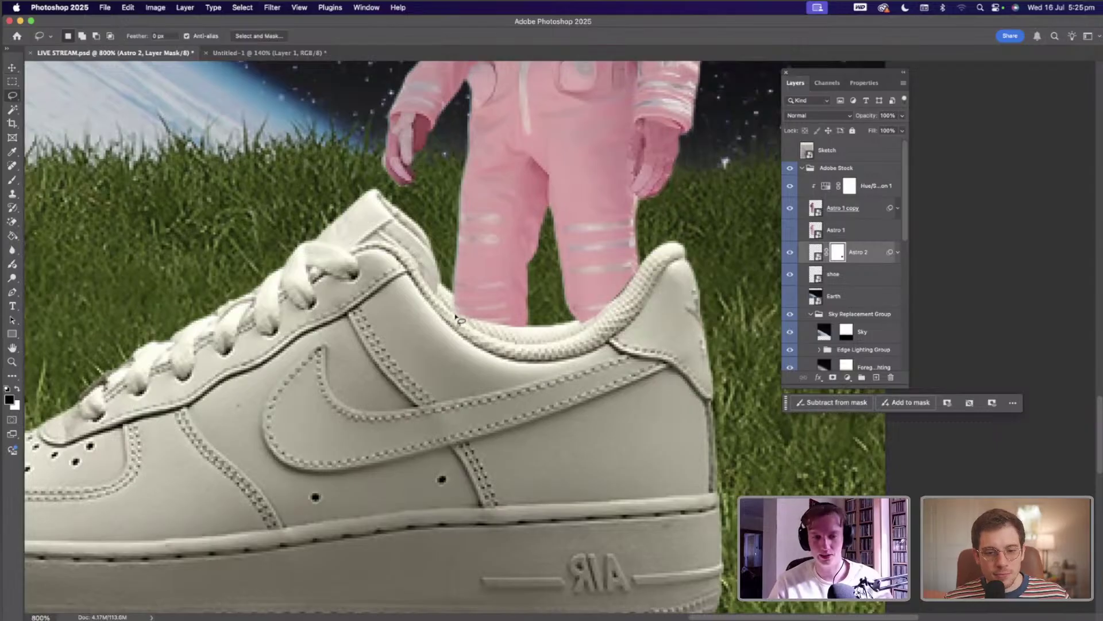
mouse_move(466, 328)
mouse_down()
mouse_move(518, 347)
mouse_move(538, 330)
mouse_move(521, 314)
mouse_move(478, 309)
mouse_move(496, 320)
mouse_move(449, 342)
mouse_move(502, 331)
mouse_up()
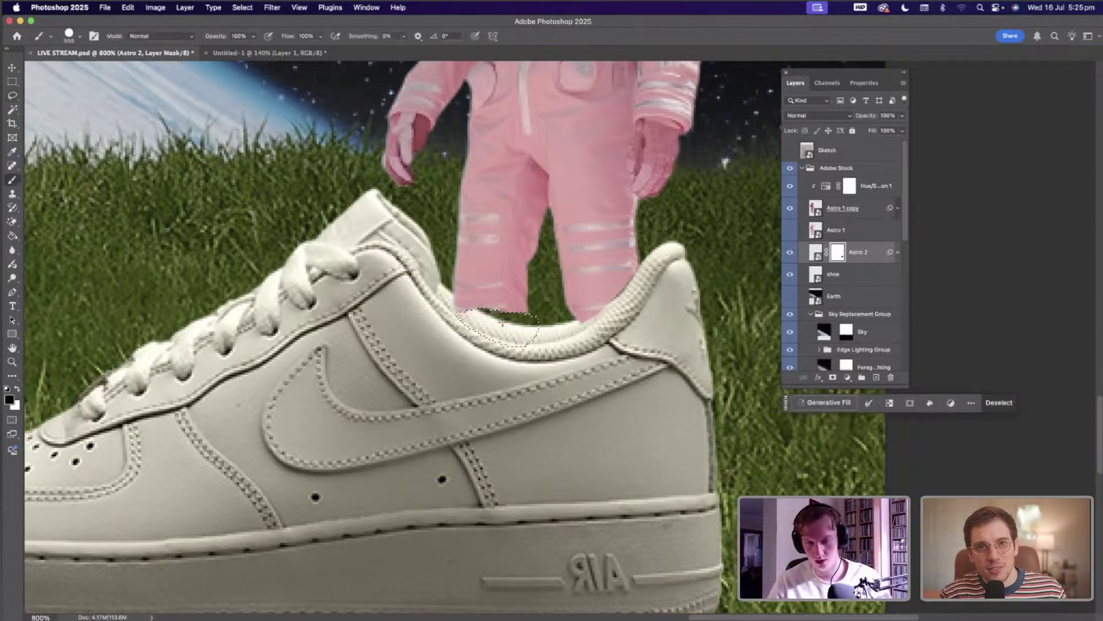
key(b)
key(x)
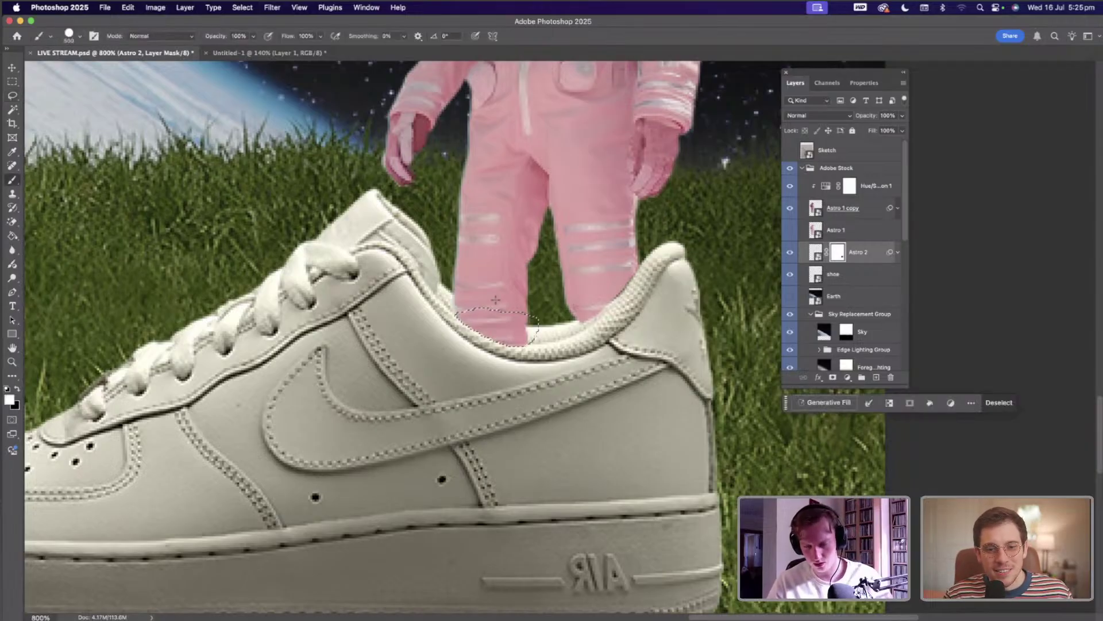
key(super+d)
- Reduce the brush to 5 px, lasso the rear leg's edge along the heel collar, touch up the mask in white and deselect
key(bracketleft)
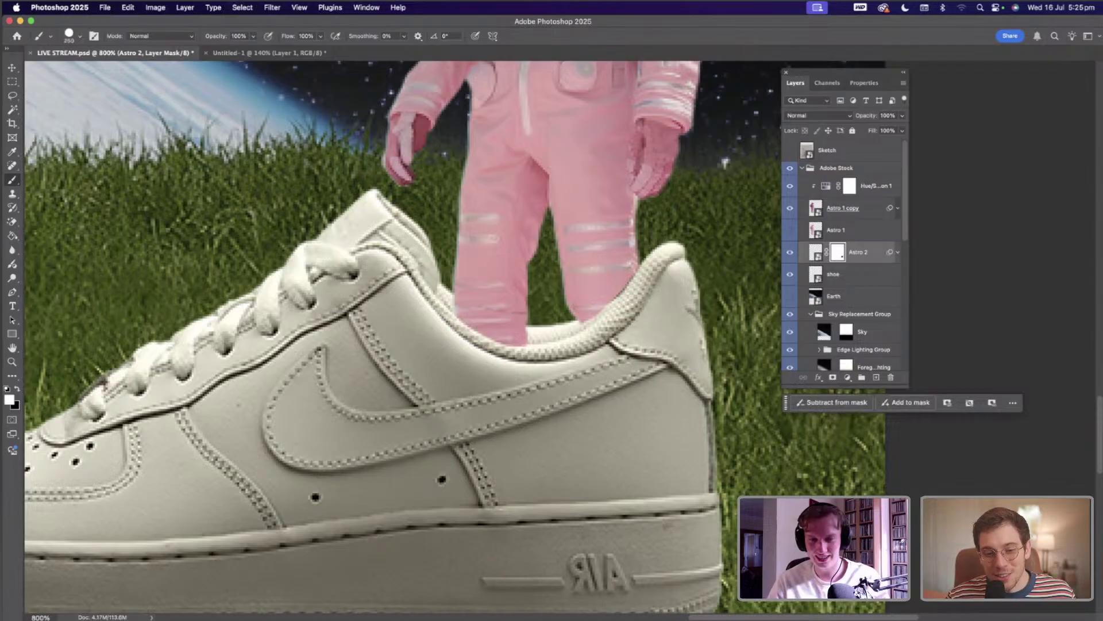
key(bracketleft)
key(bracketleft)
key(bracketleft)
key(bracketleft)
key(bracketleft)
key(bracketleft)
key(bracketleft)
key(bracketleft)
key(bracketleft)
key(bracketleft)
key(bracketleft)
key(bracketleft)
key(bracketleft)
key(bracketleft)
key(bracketleft)
key(bracketleft)
key(bracketleft)
key(bracketleft)
key(bracketleft)
key(bracketleft)
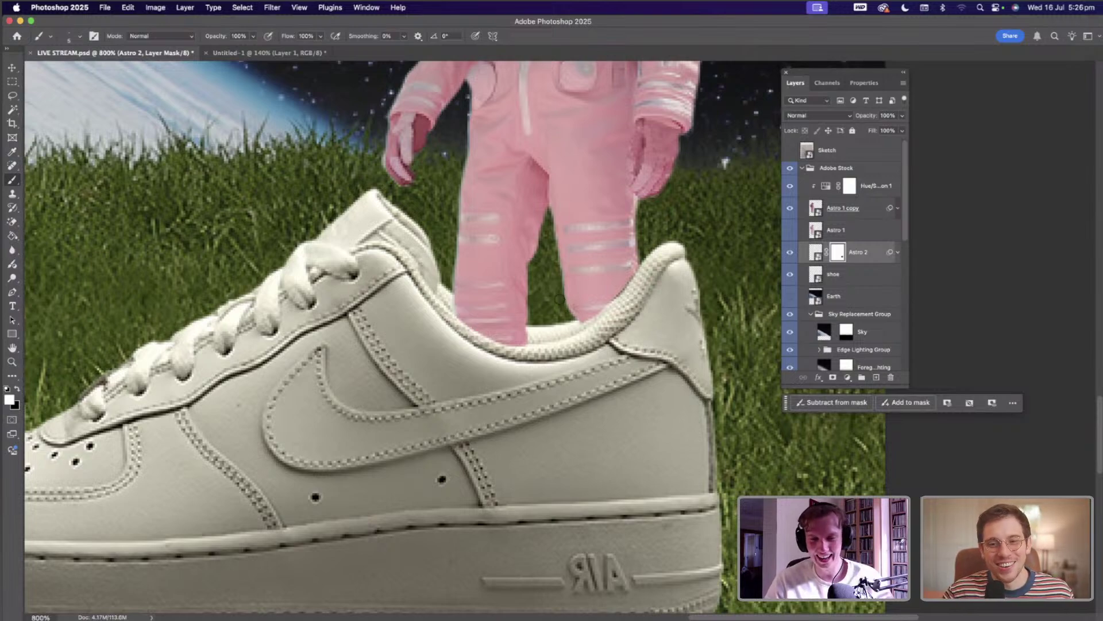
scroll(561, 298, right, 3)
scroll(555, 302, right, 3)
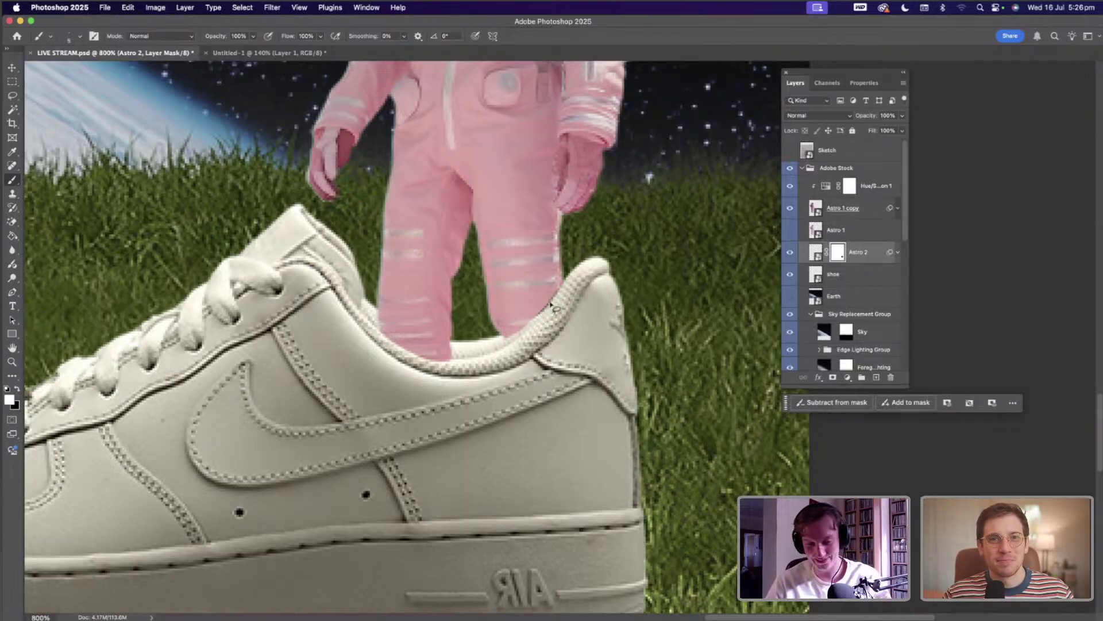
key(l)
mouse_move(563, 290)
mouse_down()
mouse_move(506, 344)
mouse_move(557, 283)
mouse_up()
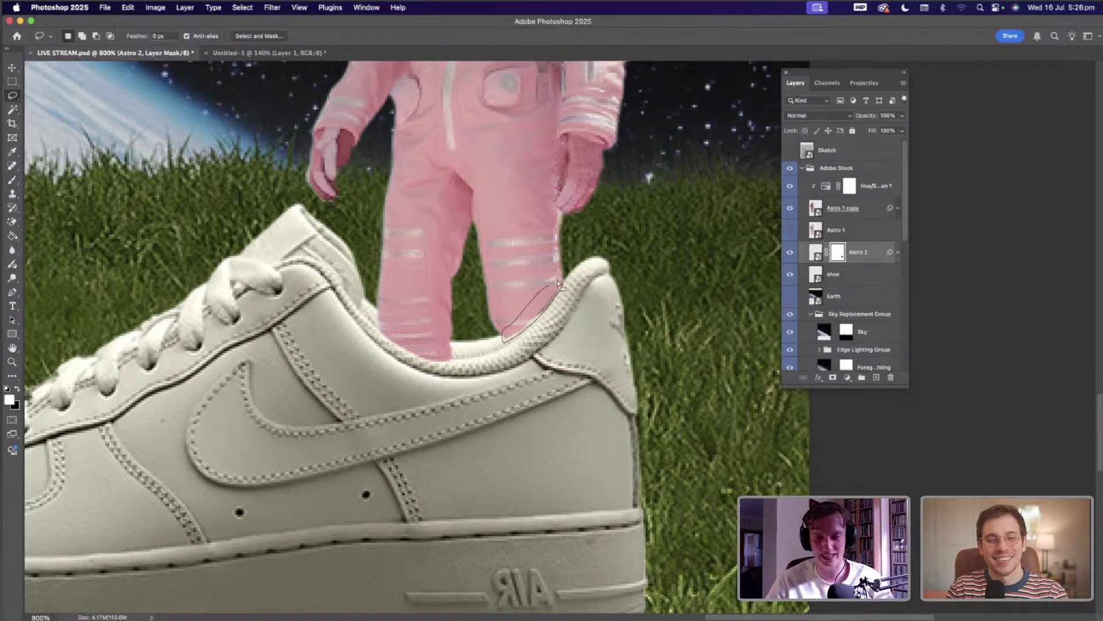
key(b)
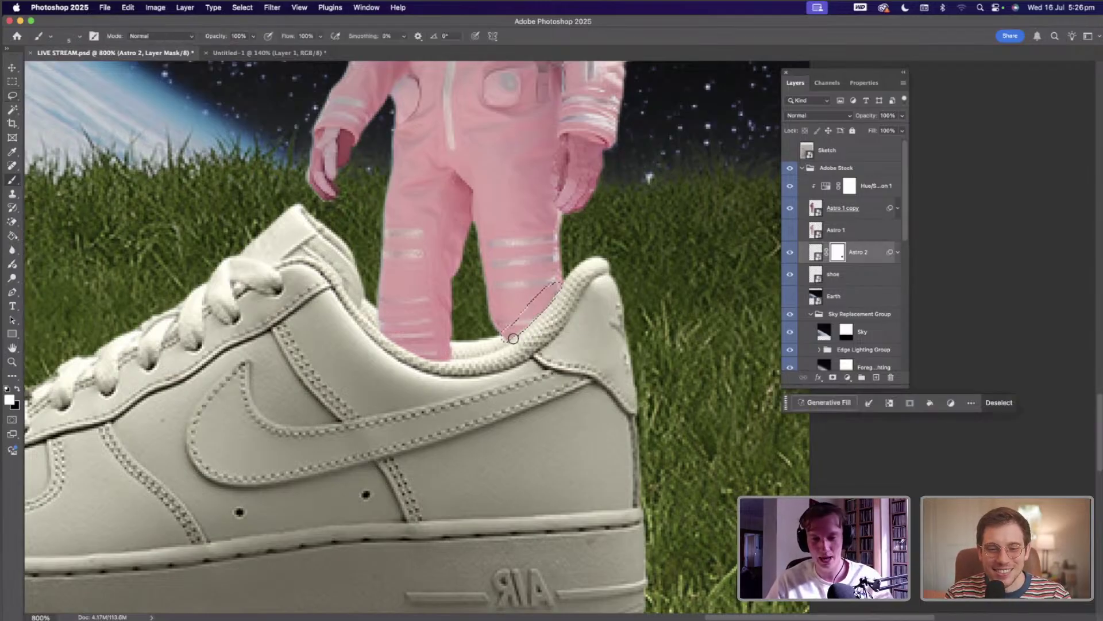
key(super+d)
- Convert the masked Astro 2 layer to a smart object
key(v)
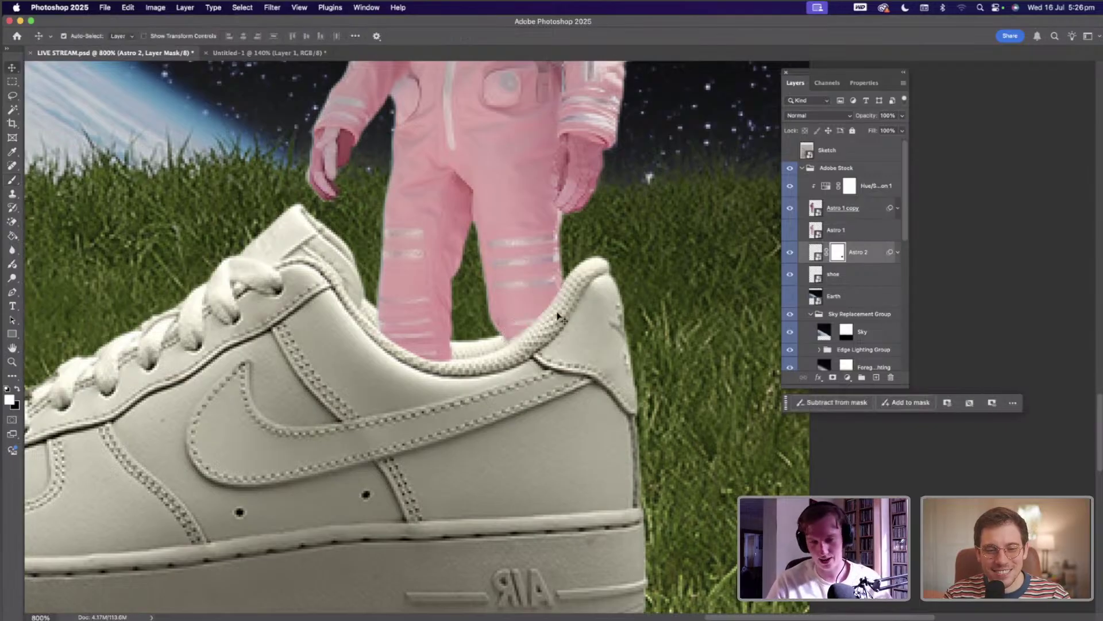
key(super+0)
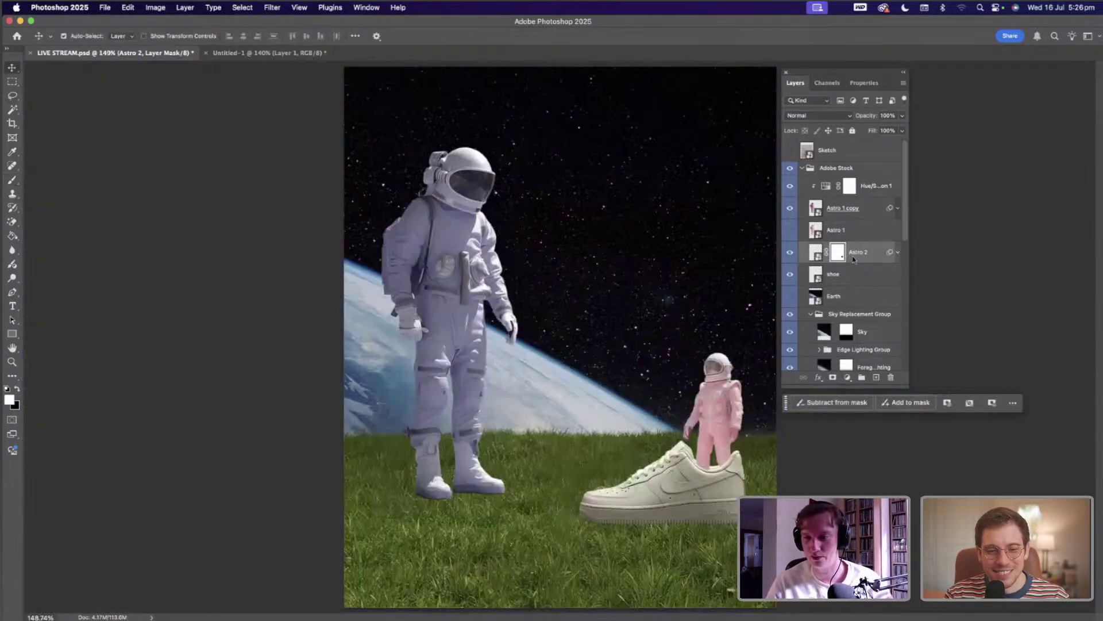
right_click(883, 248)
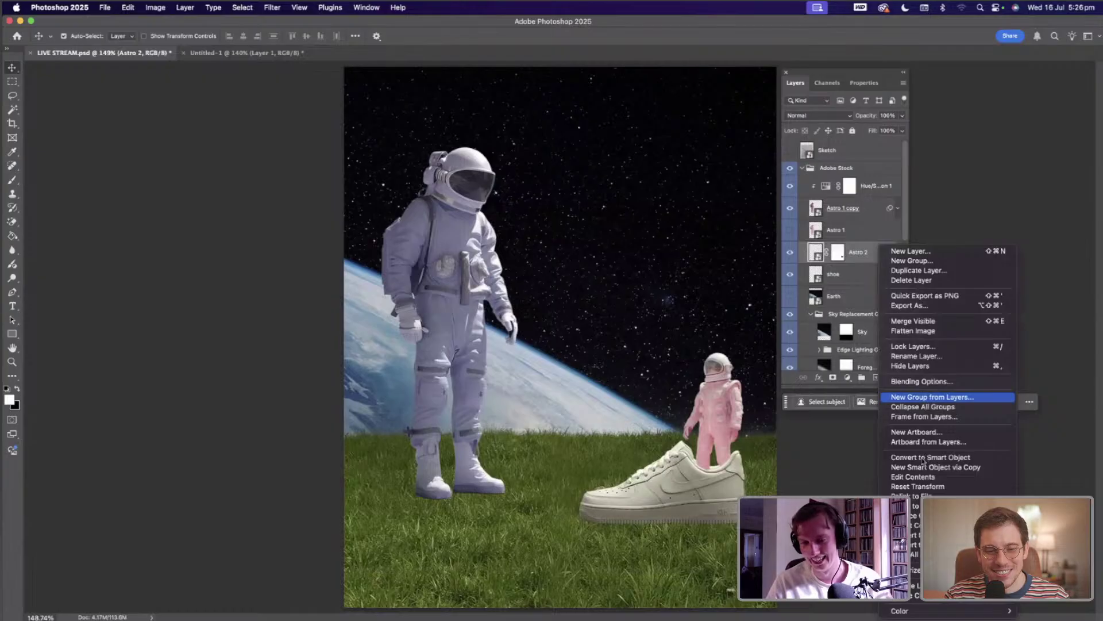
click(759, 293)
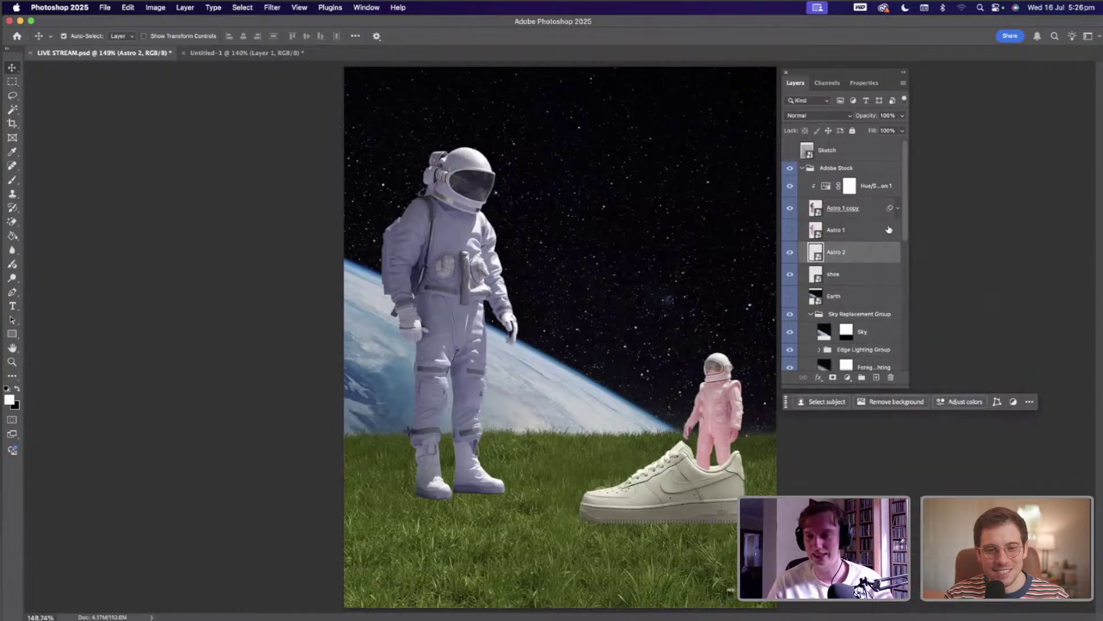
click(949, 402)
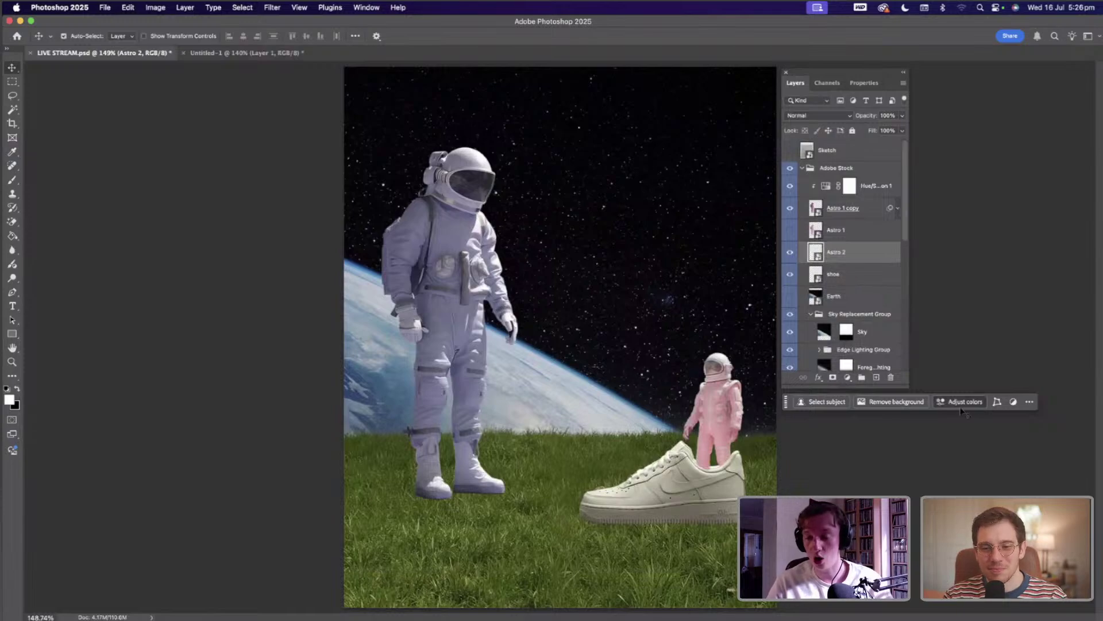
drag(785, 405, 520, 217)
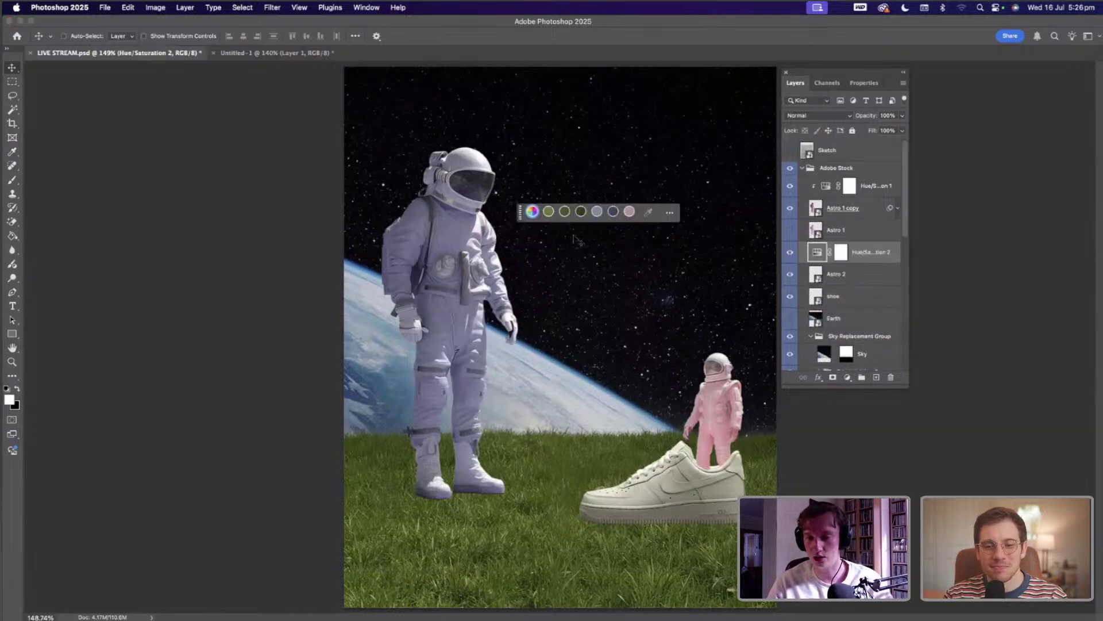
key(super+z)
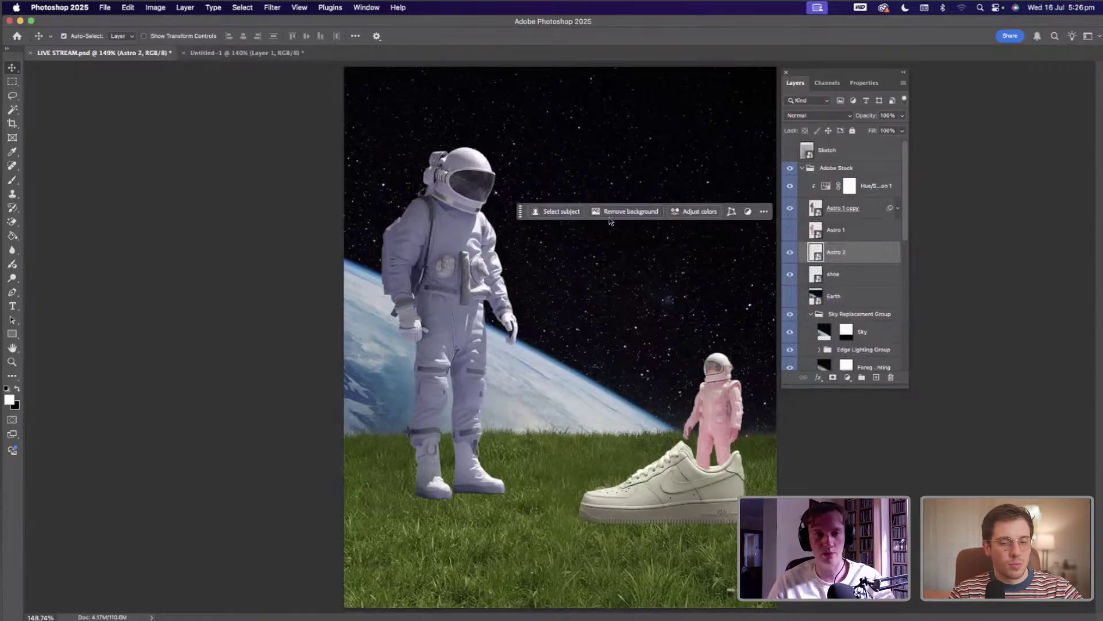
- Add a Hue/Saturation adjustment above Astro 2 and shift the suit's pink range to hue -127 and saturation about -73
click(680, 216)
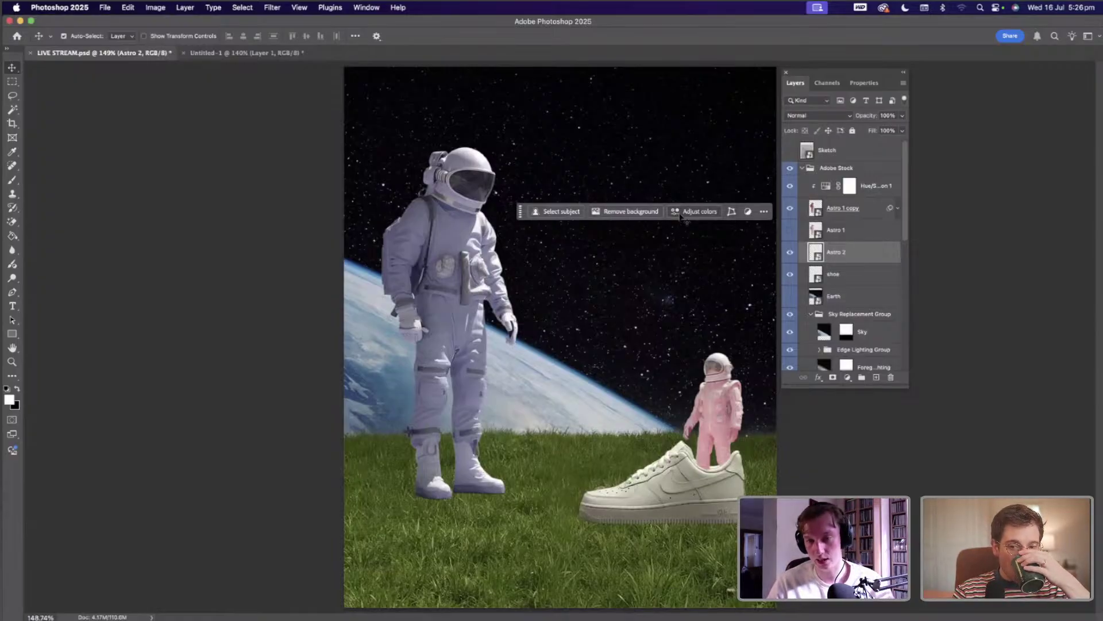
click(630, 212)
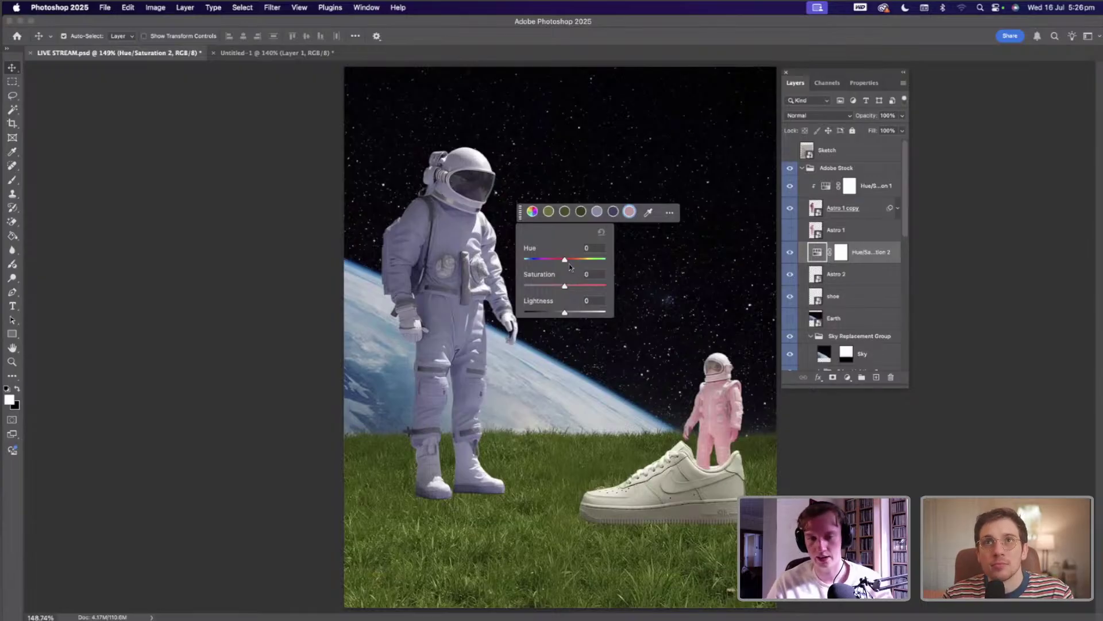
mouse_move(557, 262)
mouse_down()
mouse_move(522, 260)
mouse_move(546, 261)
mouse_move(529, 289)
mouse_move(538, 260)
mouse_up()
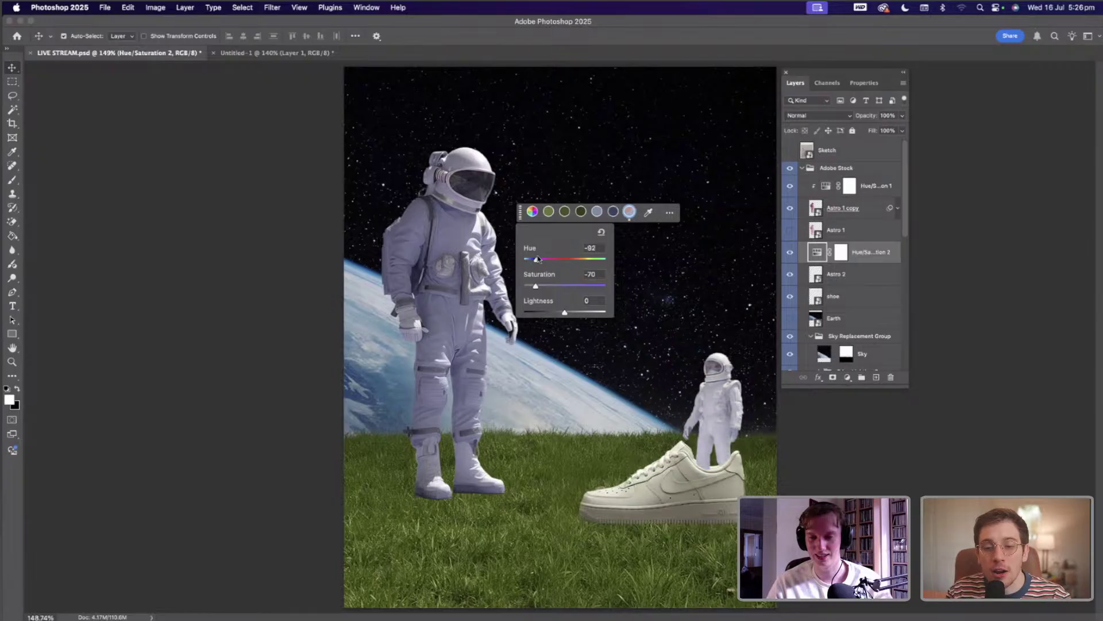
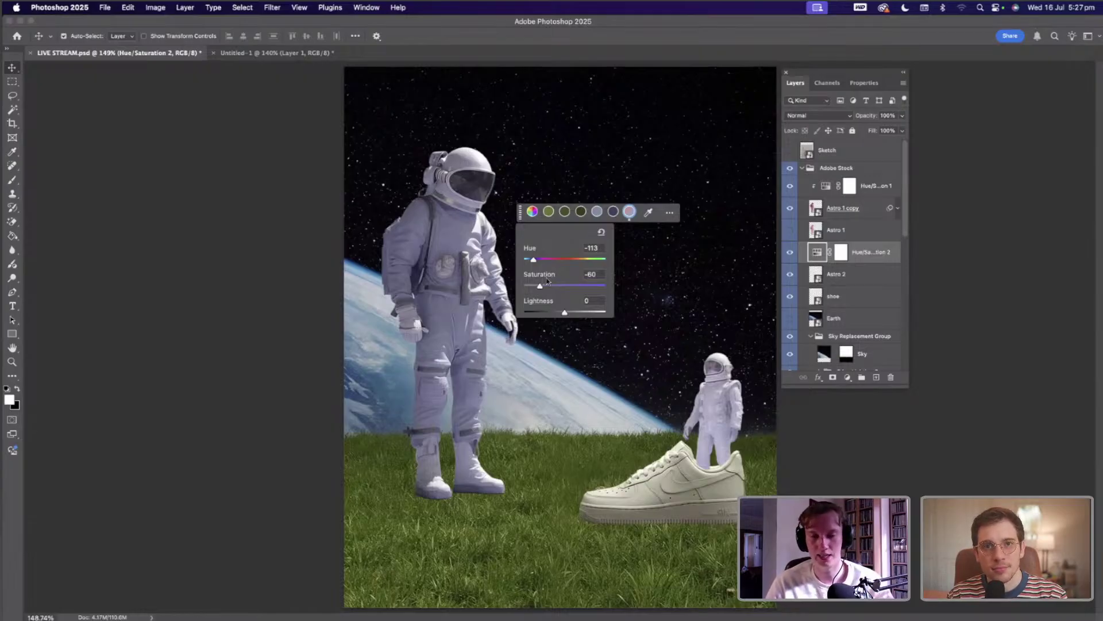
drag(541, 287, 535, 285)
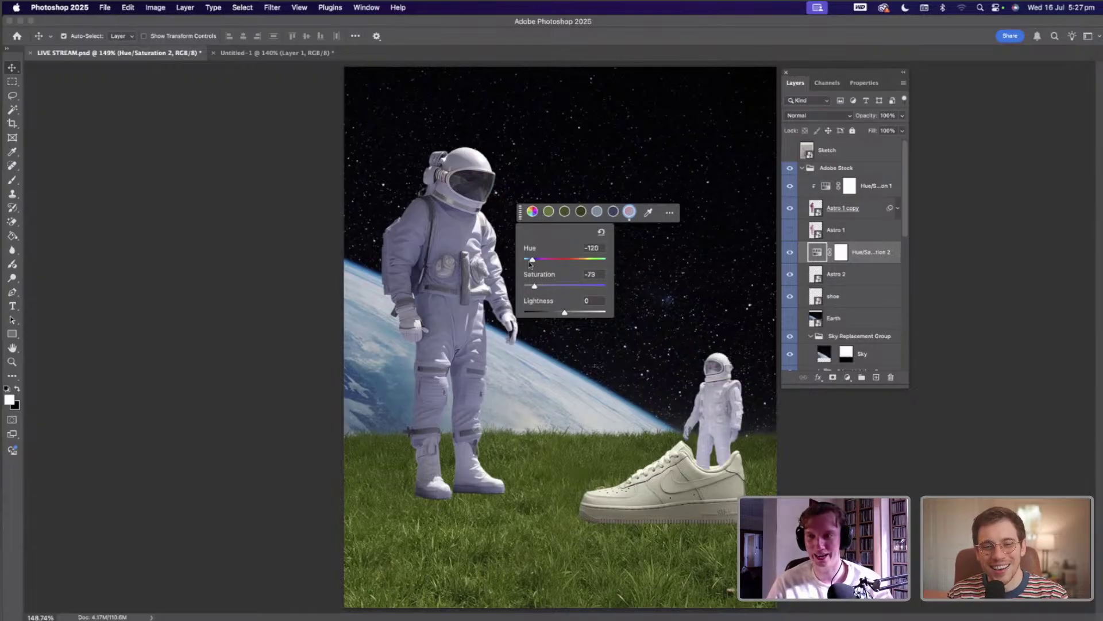
drag(530, 264, 555, 313)
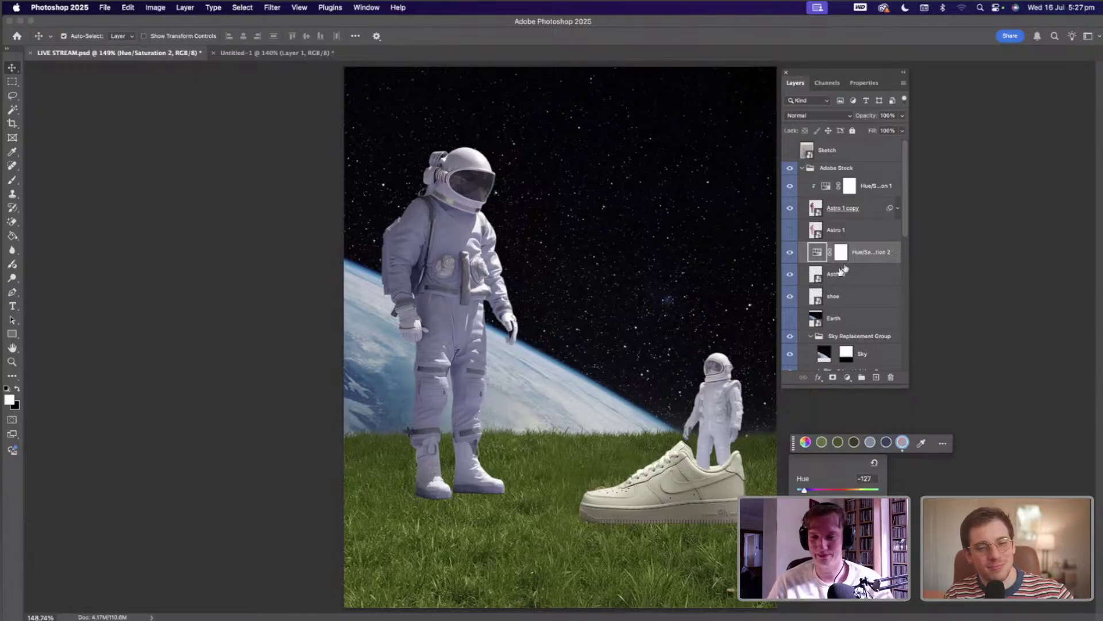
- Open Neural Filters on the Astro 2 layer and enable Harmonization with the second Grass layer as the reference image
click(840, 274)
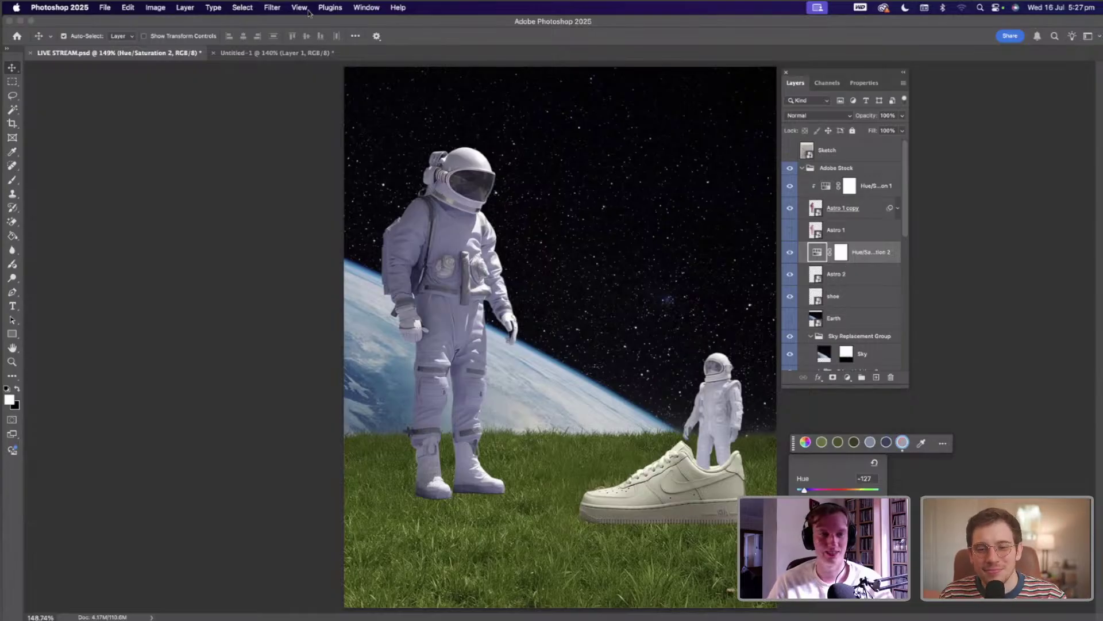
click(272, 8)
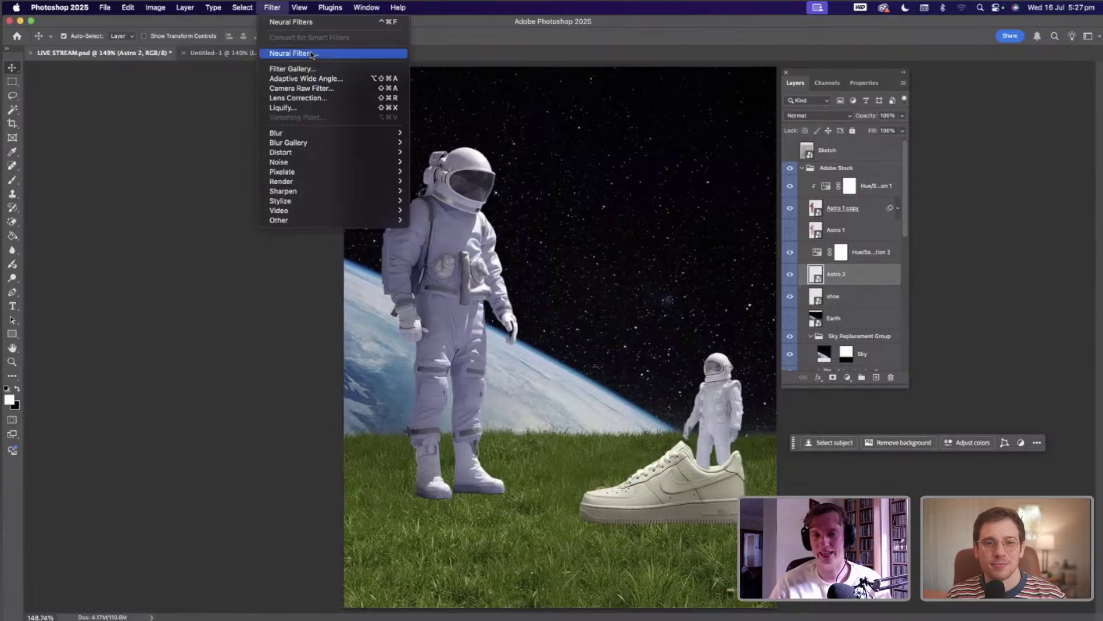
key(Return)
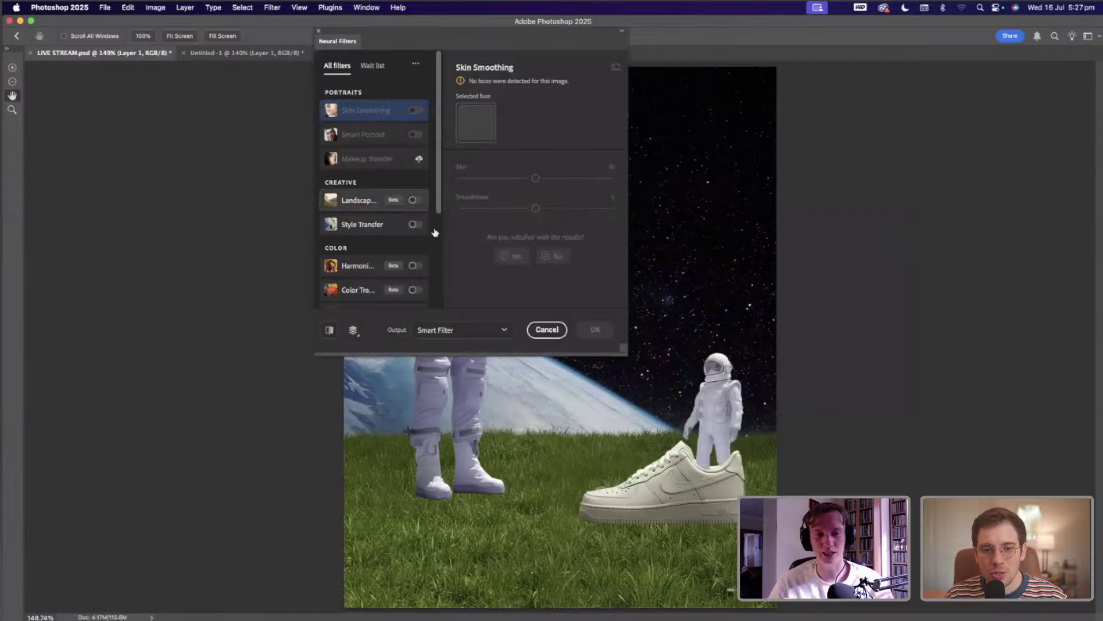
click(413, 265)
click(520, 163)
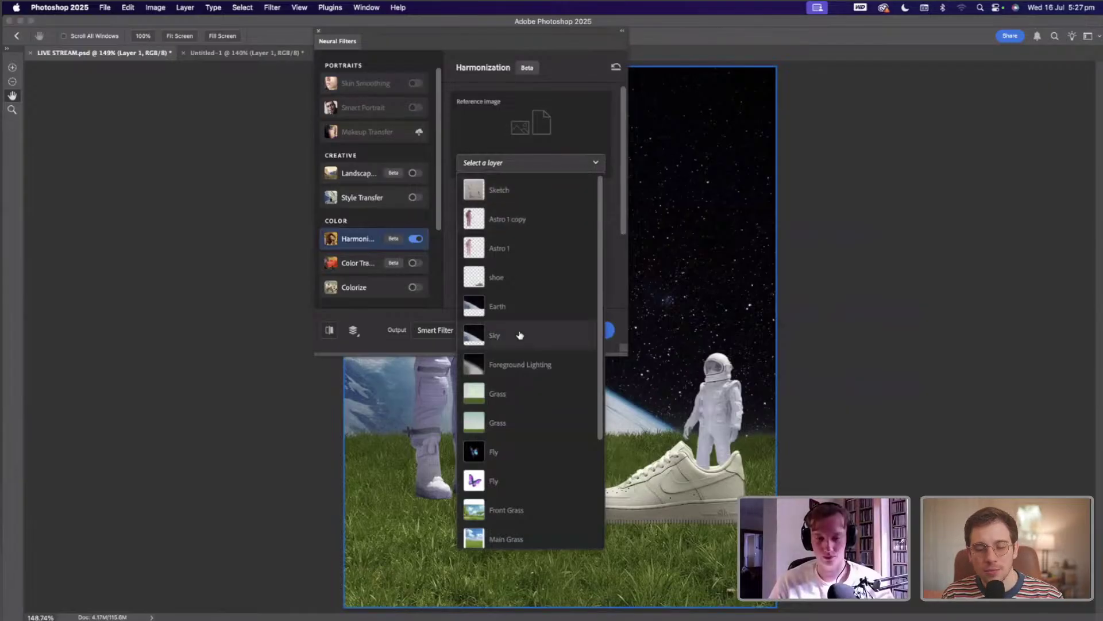
scroll(515, 290, down, 3)
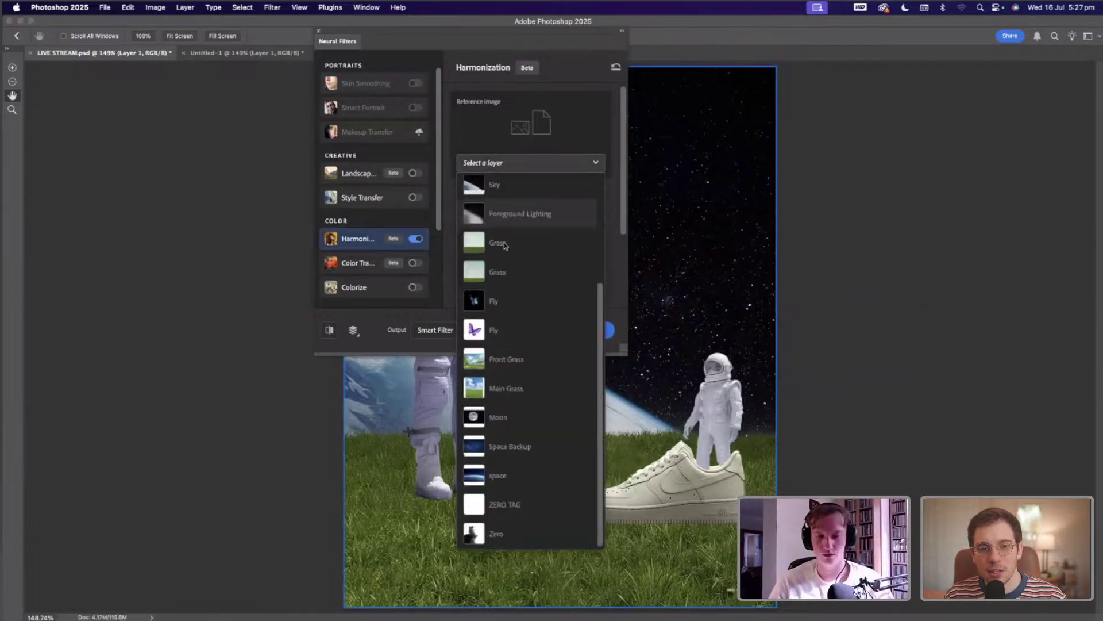
click(523, 270)
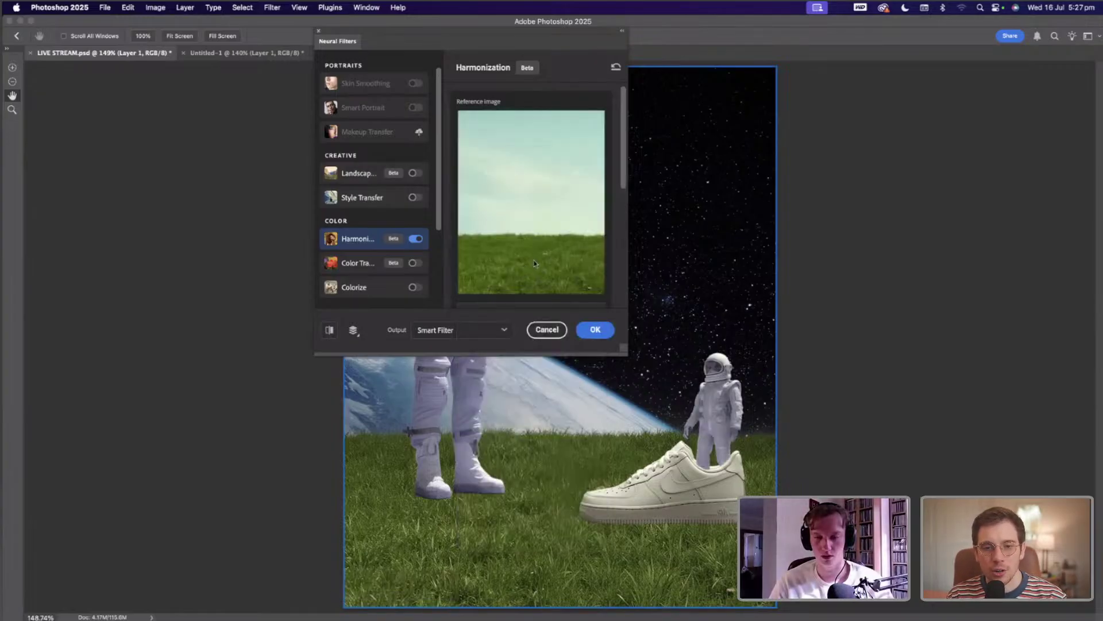
- Set the Harmonization brightness to +7 and apply it to Astro 2 as a smart filter
scroll(625, 180, down, 5)
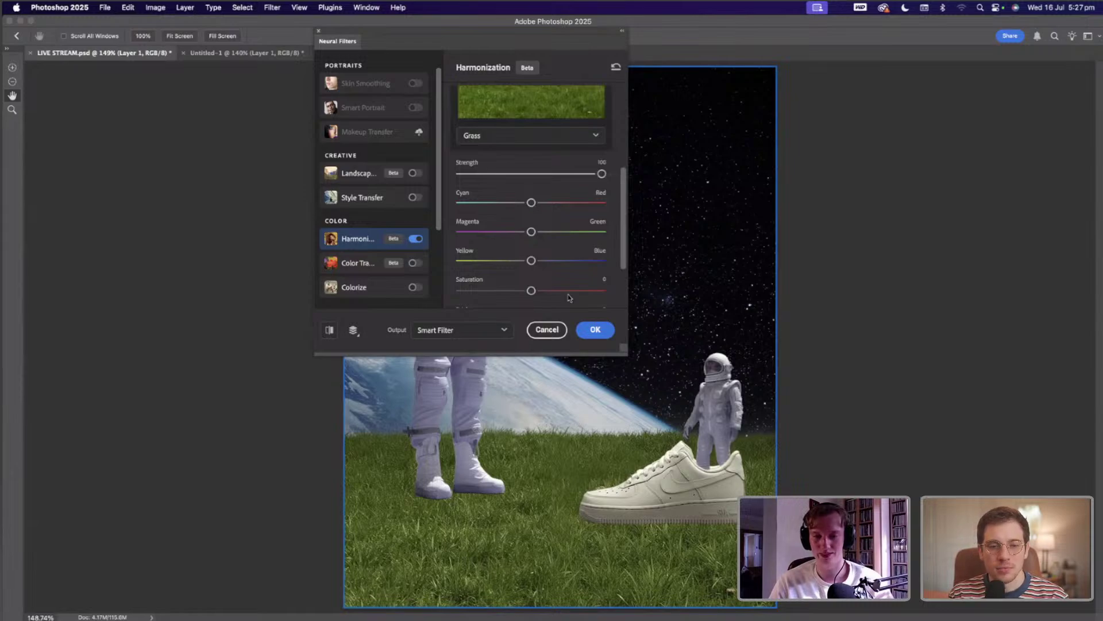
scroll(538, 246, down, 3)
drag(532, 240, 542, 240)
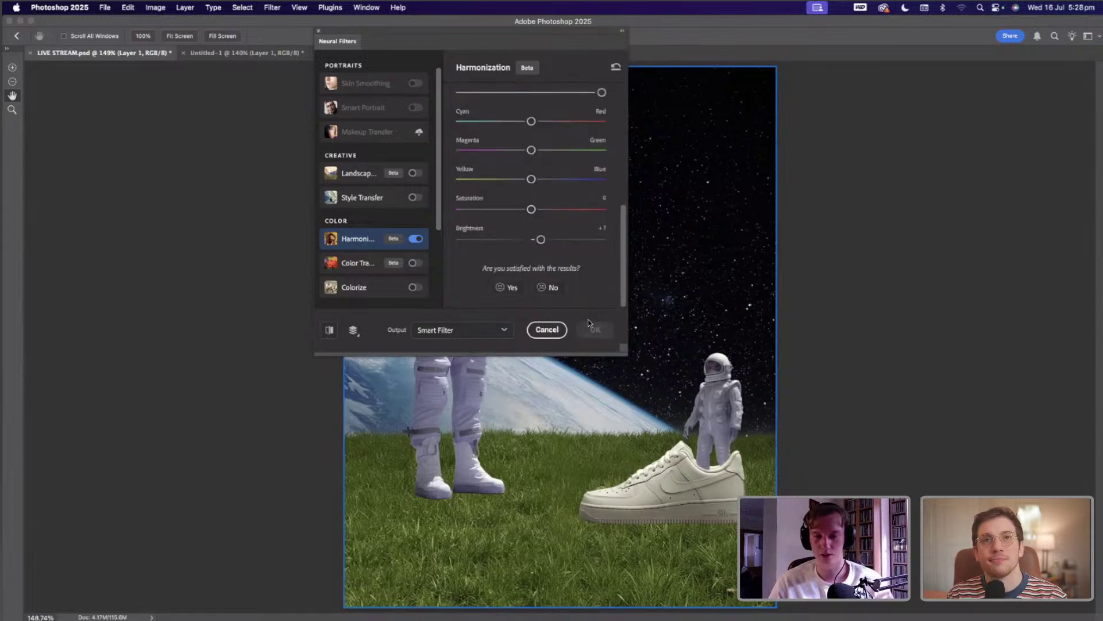
click(596, 332)
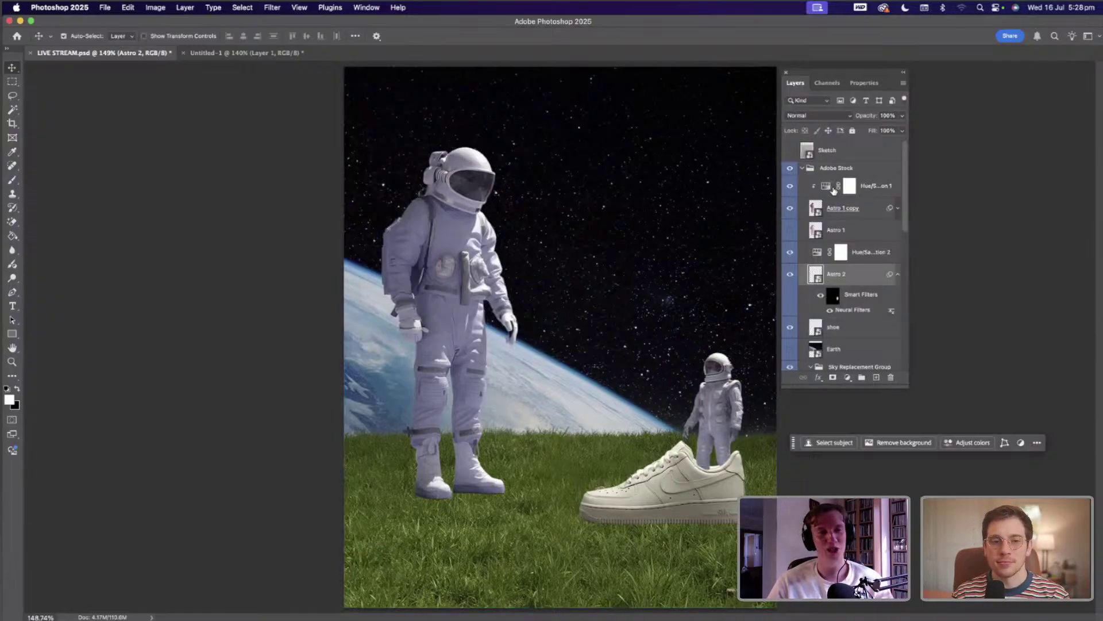
- Apply Curves to the shoe layer, darkening the midtones from input 155 to output 129 and anchoring the highlights at 251
click(820, 239)
scroll(828, 180, down, 3)
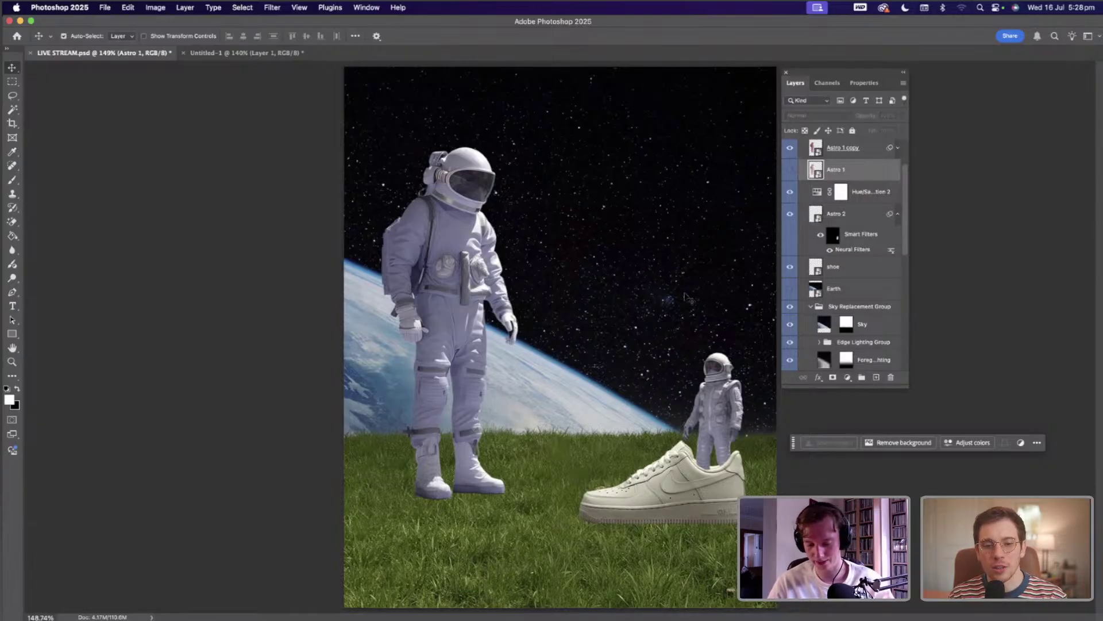
click(840, 270)
key(ctrl+m)
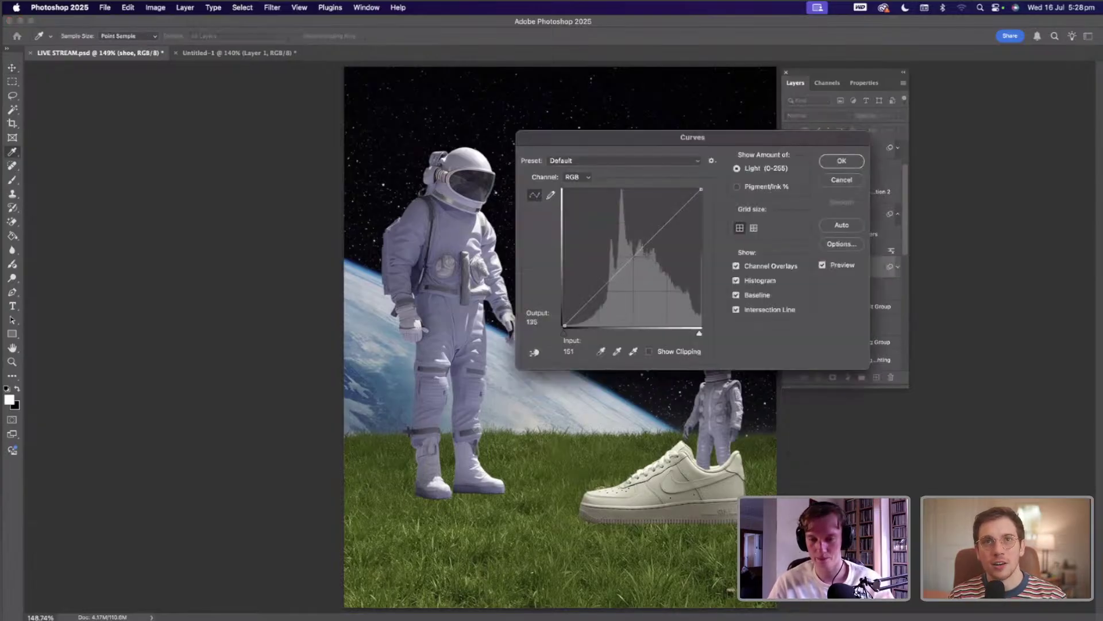
drag(644, 254, 647, 256)
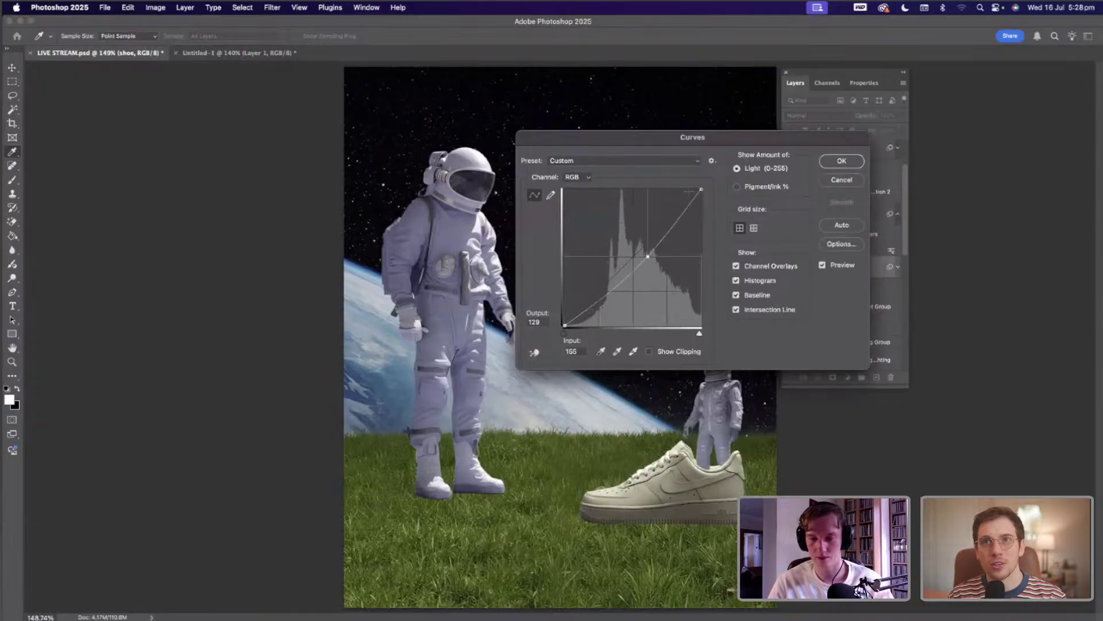
click(690, 192)
drag(689, 192, 700, 190)
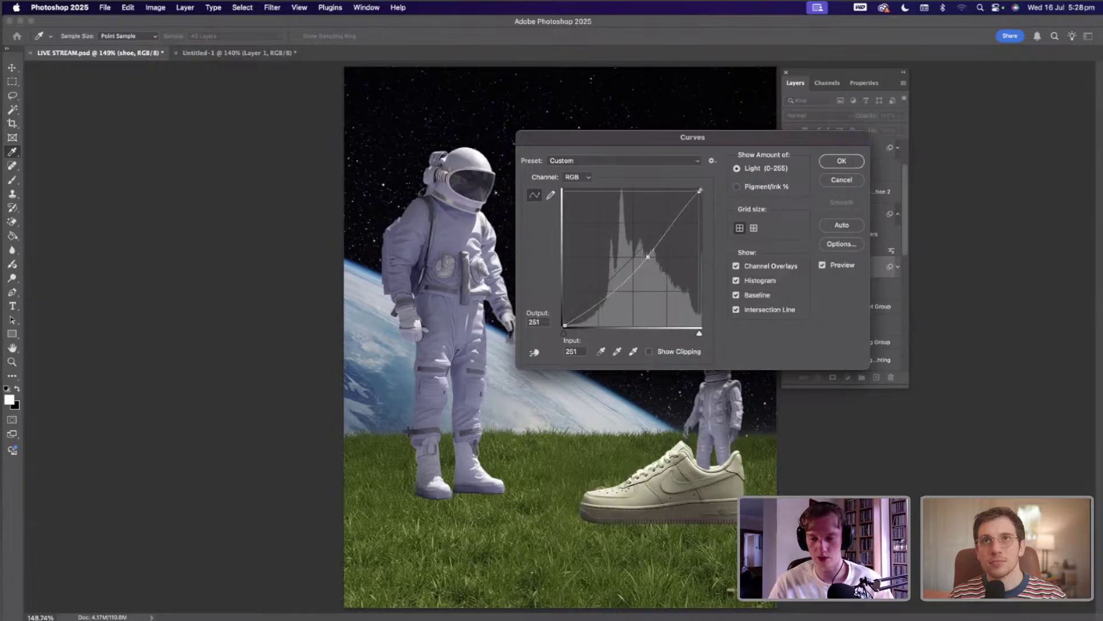
click(851, 162)
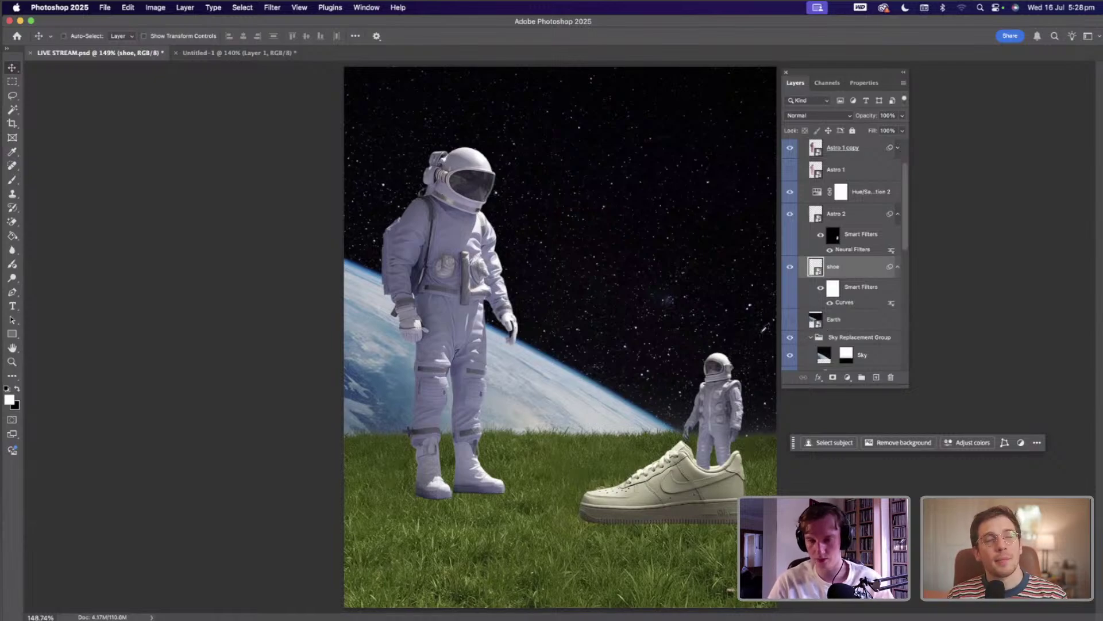
- Apply Color Balance to the shoe layer with midtone levels of +1, 0 and +15
key(super+b)
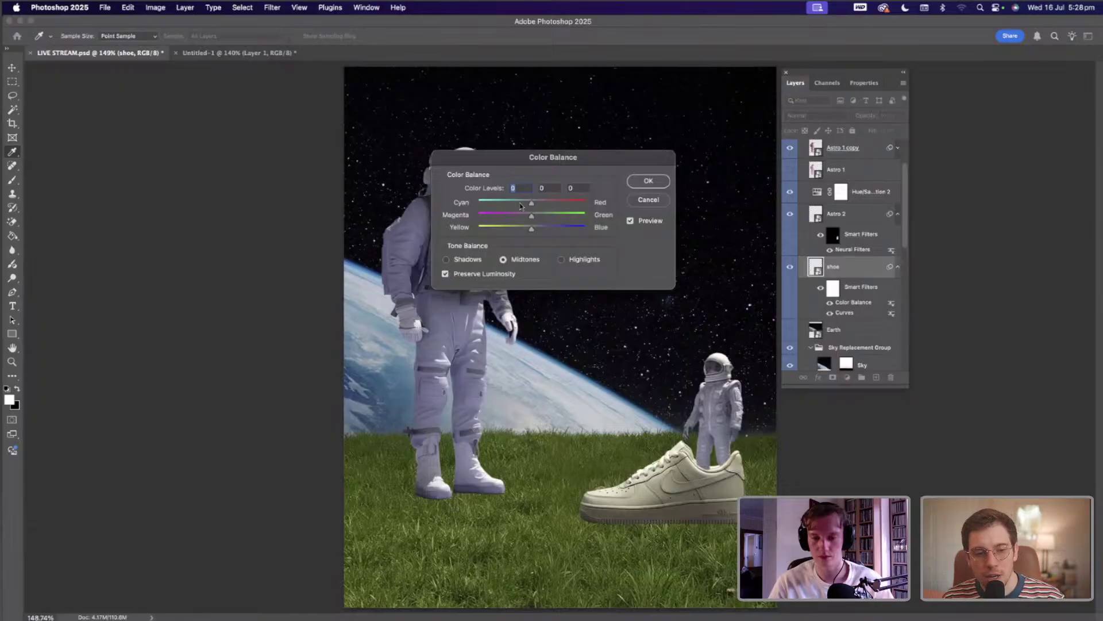
key(shift+Down)
key(shift+Up)
key(Up)
key(Up)
key(Up)
key(Up)
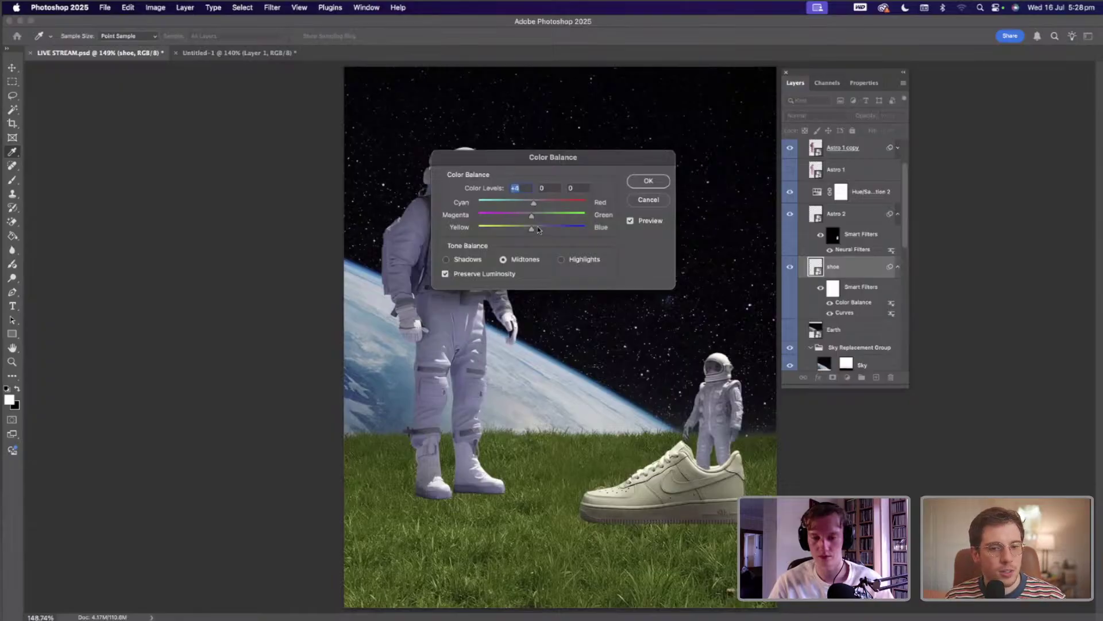
drag(532, 229, 531, 218)
key(shift+Tab)
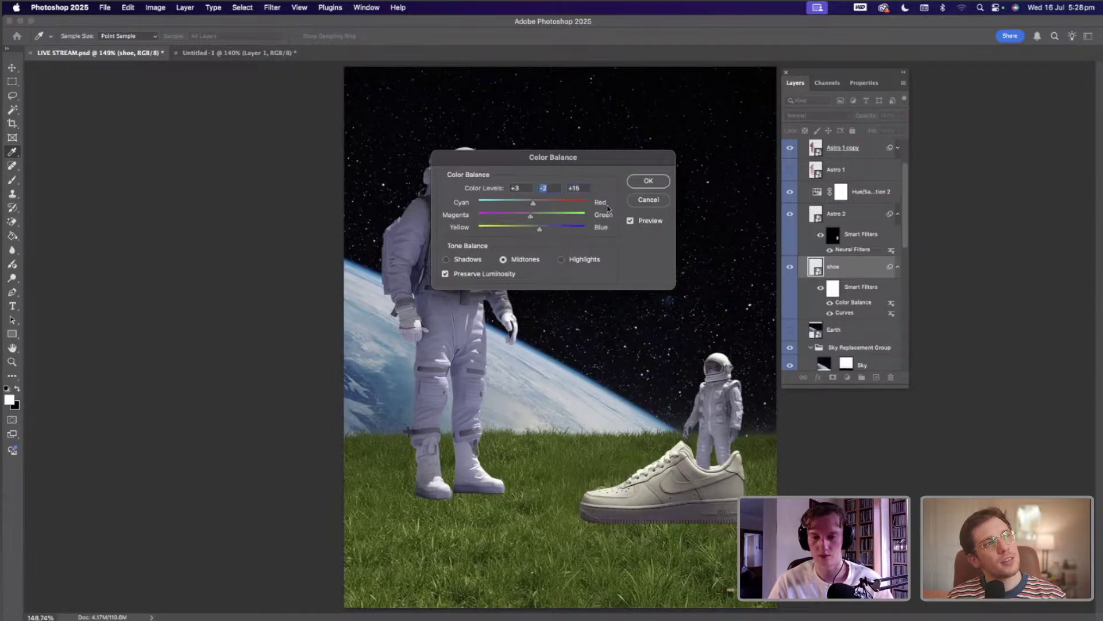
key(Up)
key(Up)
key(Up)
key(Up)
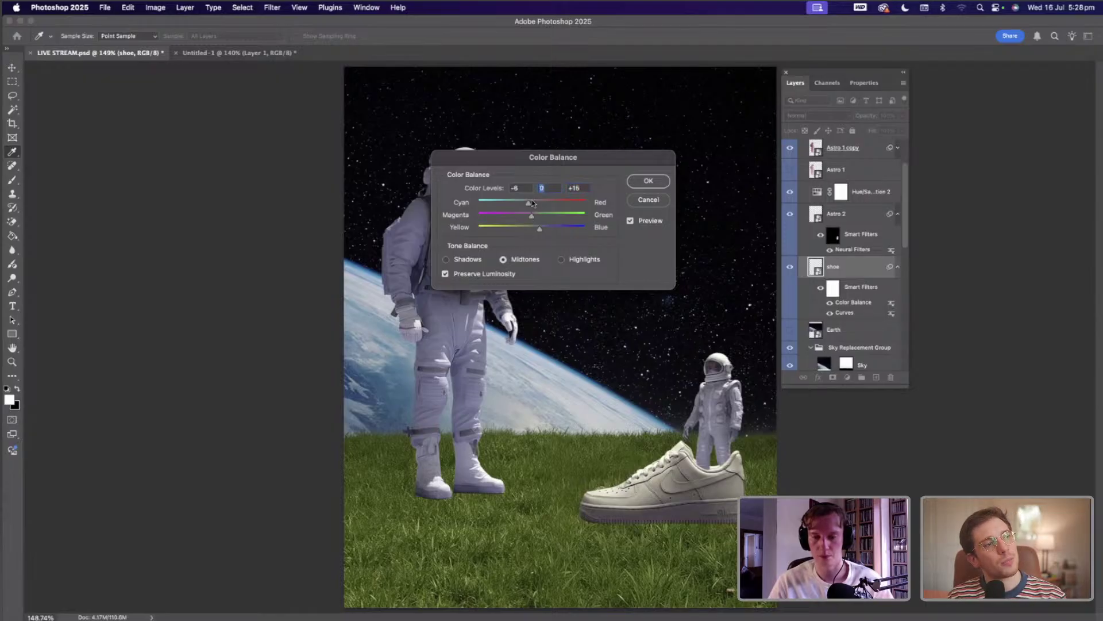
click(533, 203)
key(shift+Tab)
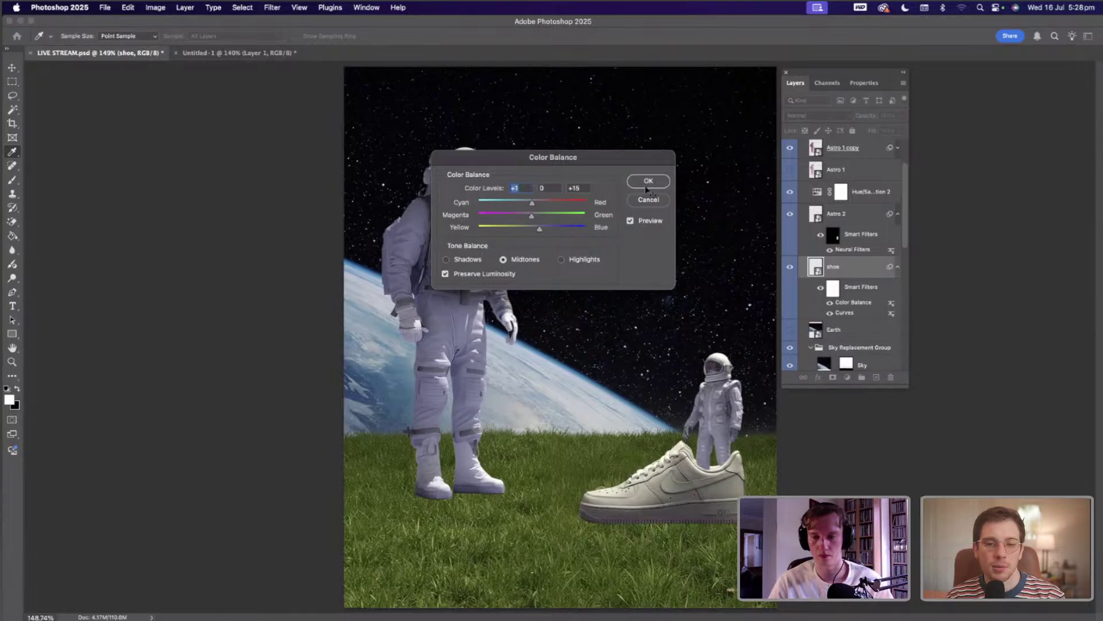
click(647, 182)
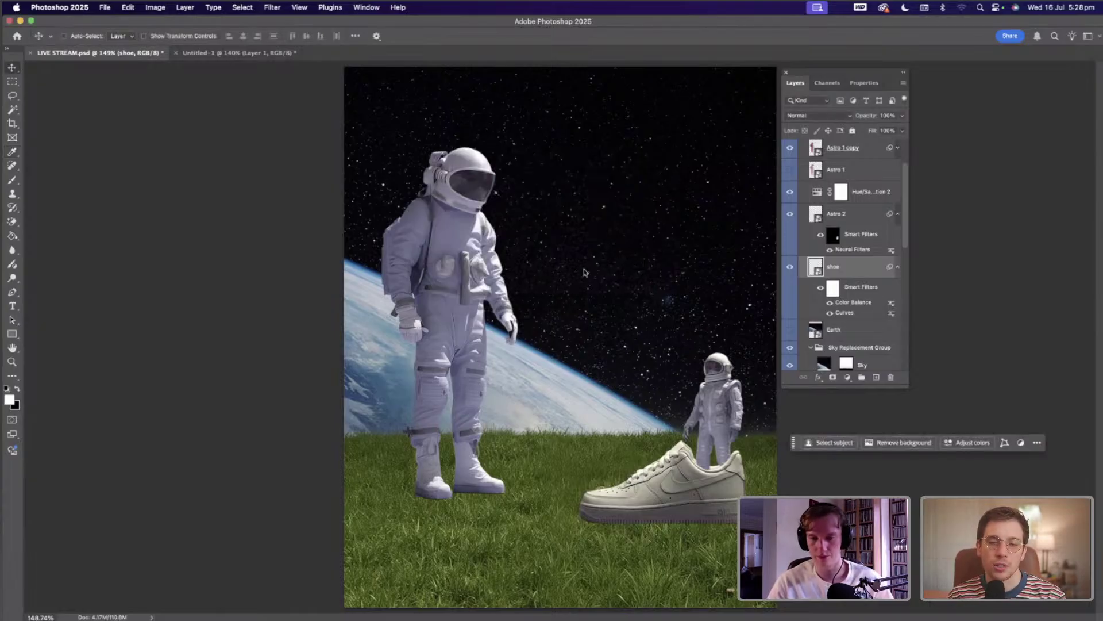
- Apply Levels to the shoe layer with midtones 1.20 and white input 223, and collapse its smart filter list
key(super+l)
drag(592, 270, 509, 269)
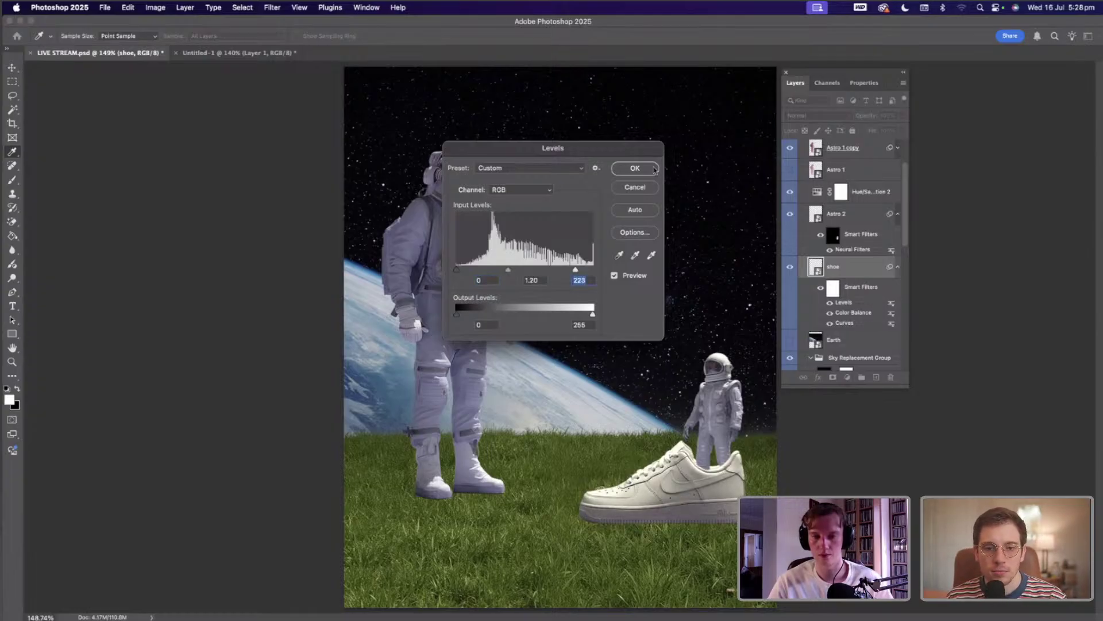
key(Return)
click(896, 267)
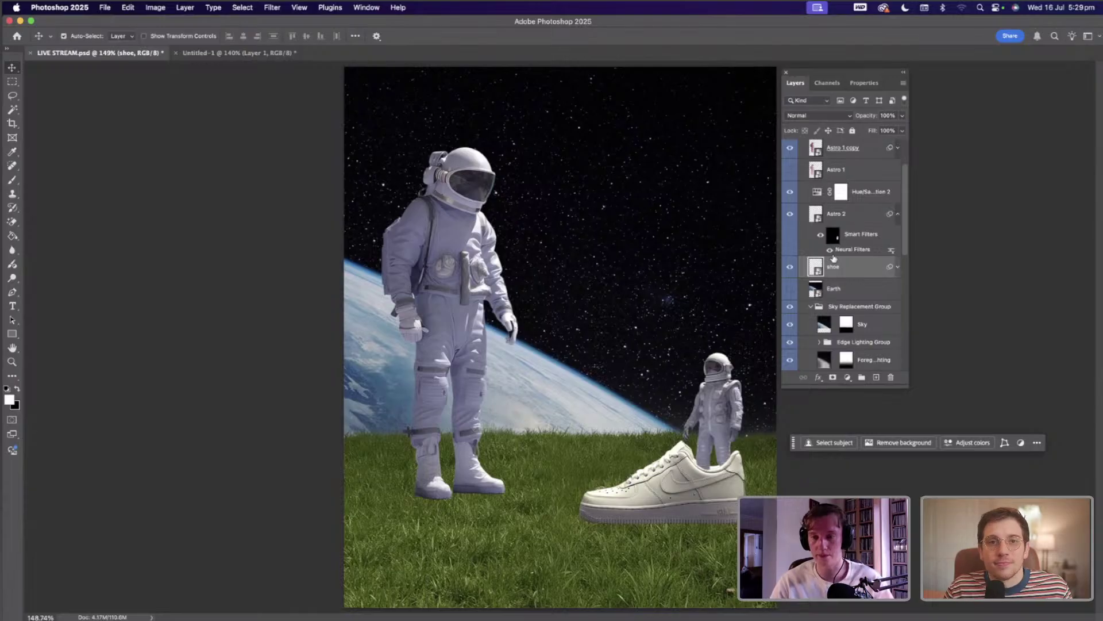
scroll(828, 195, up, 3)
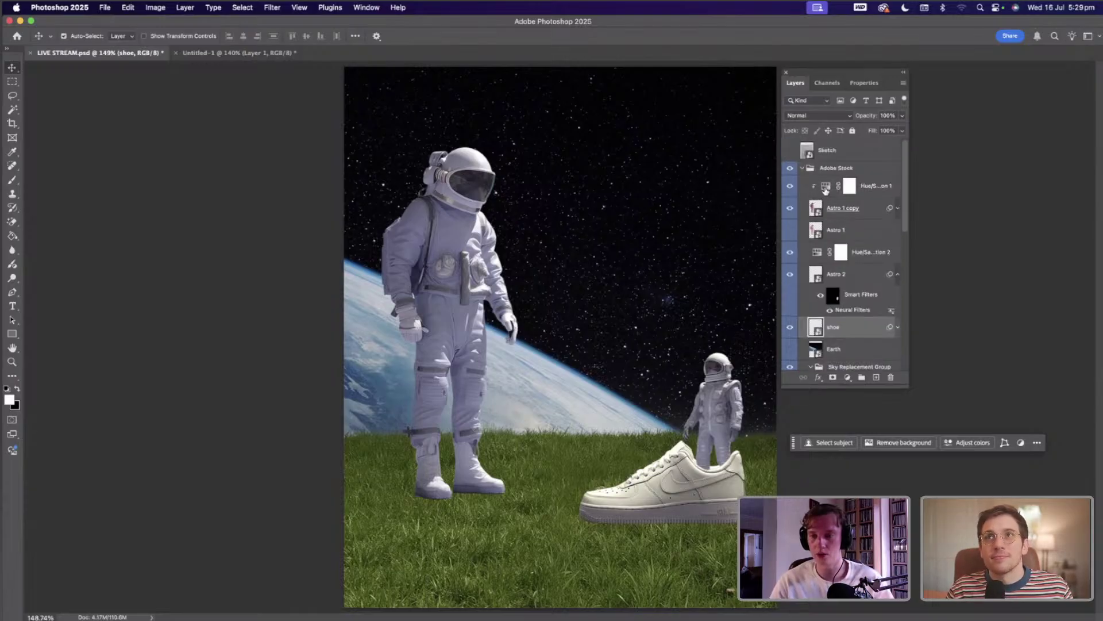
click(826, 188)
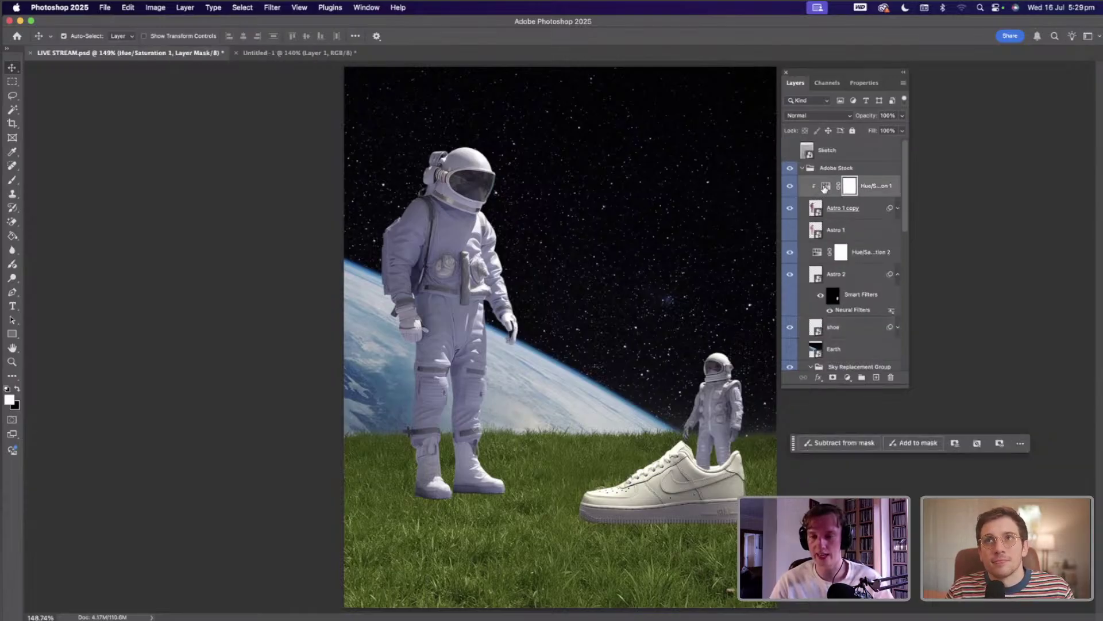
click(826, 187)
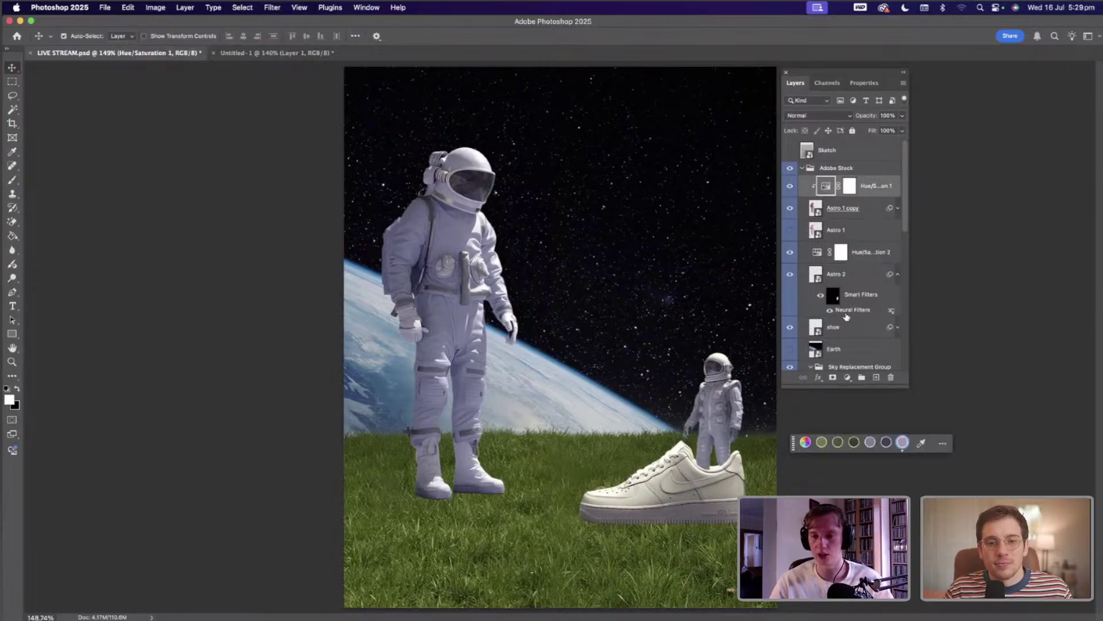
- Bring the Moon layer above the Adobe Stock group, scale it to about two thirds and place it in the canvas's upper-left corner
scroll(846, 316, down, 10)
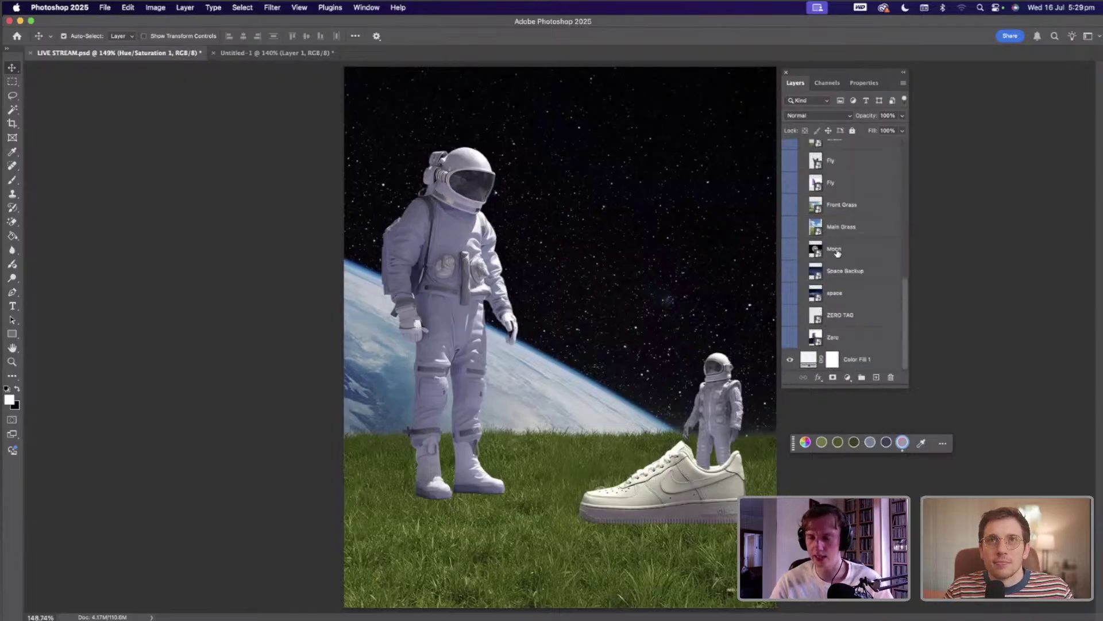
click(807, 254)
drag(835, 256, 828, 164)
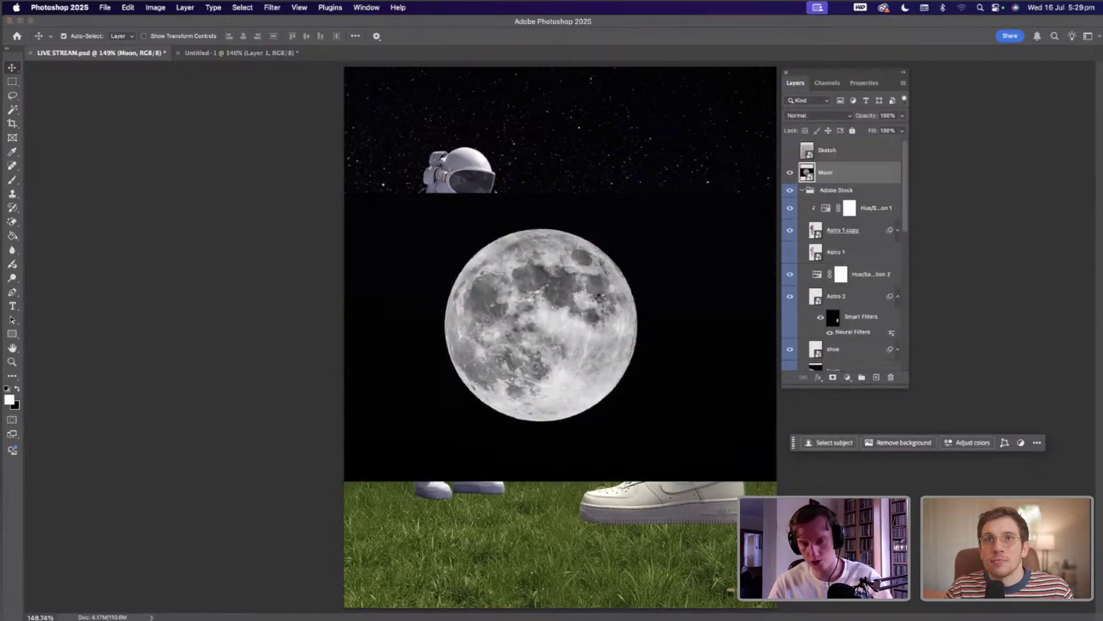
key(super+t)
click(409, 217)
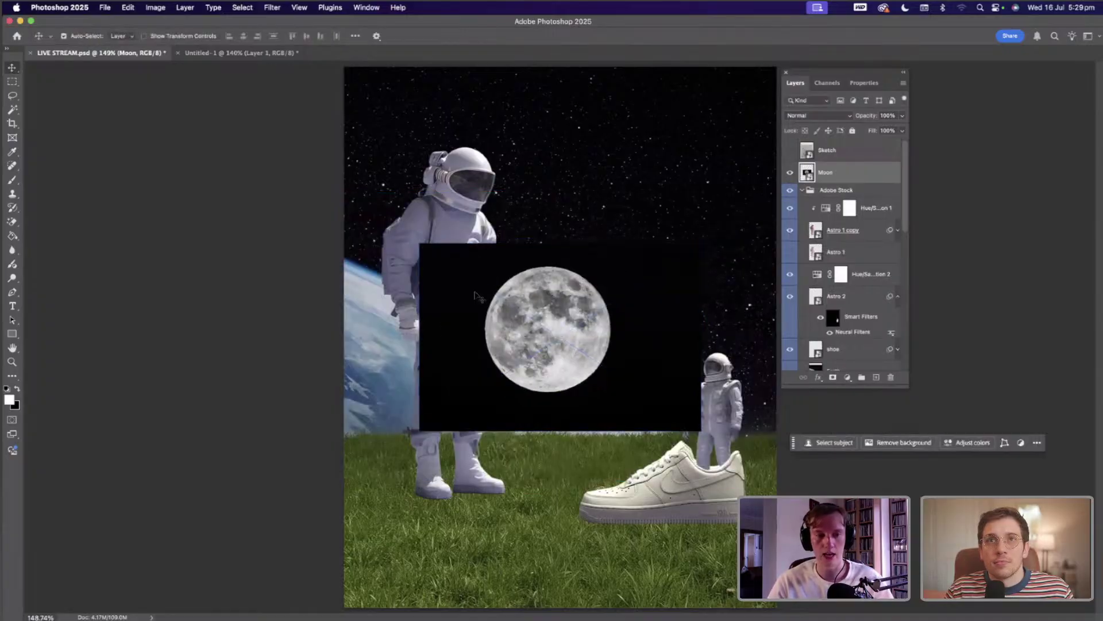
drag(475, 293, 316, 62)
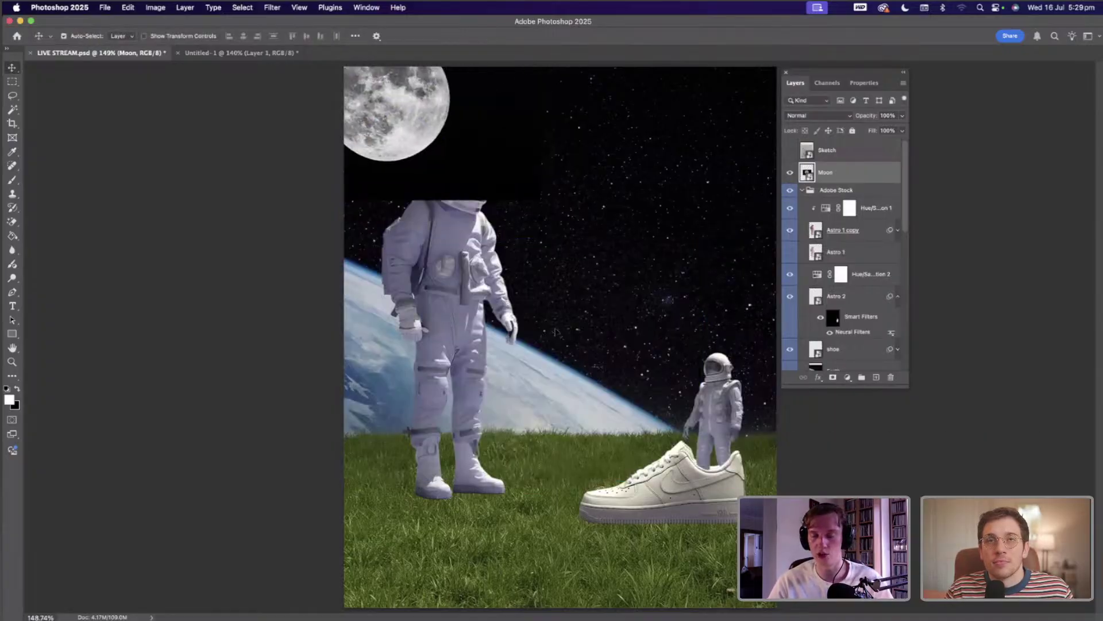
- Paste the Moon layer into the Untitled-1 document, hide the grass image layer and position the moon near the upper middle
key(ctrl+Tab)
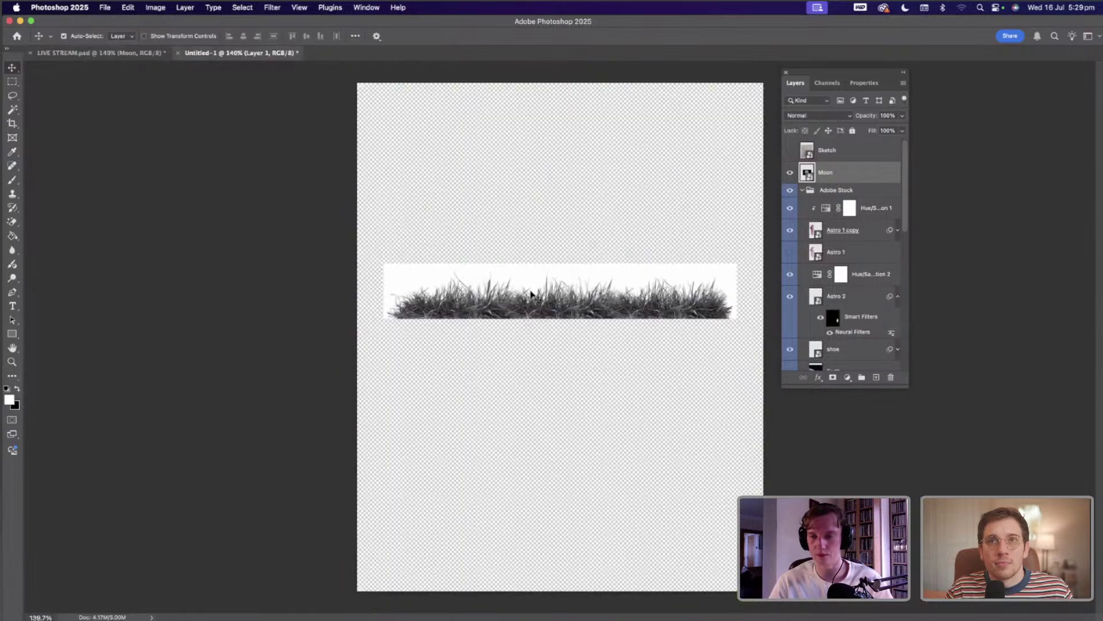
key(super+v)
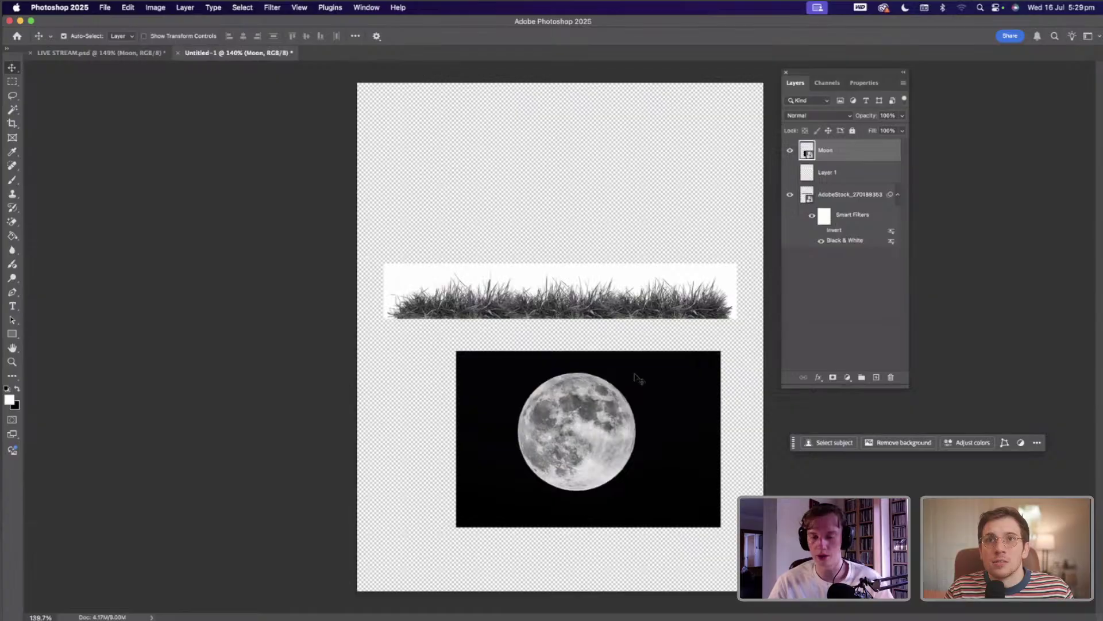
click(790, 195)
drag(606, 437, 589, 281)
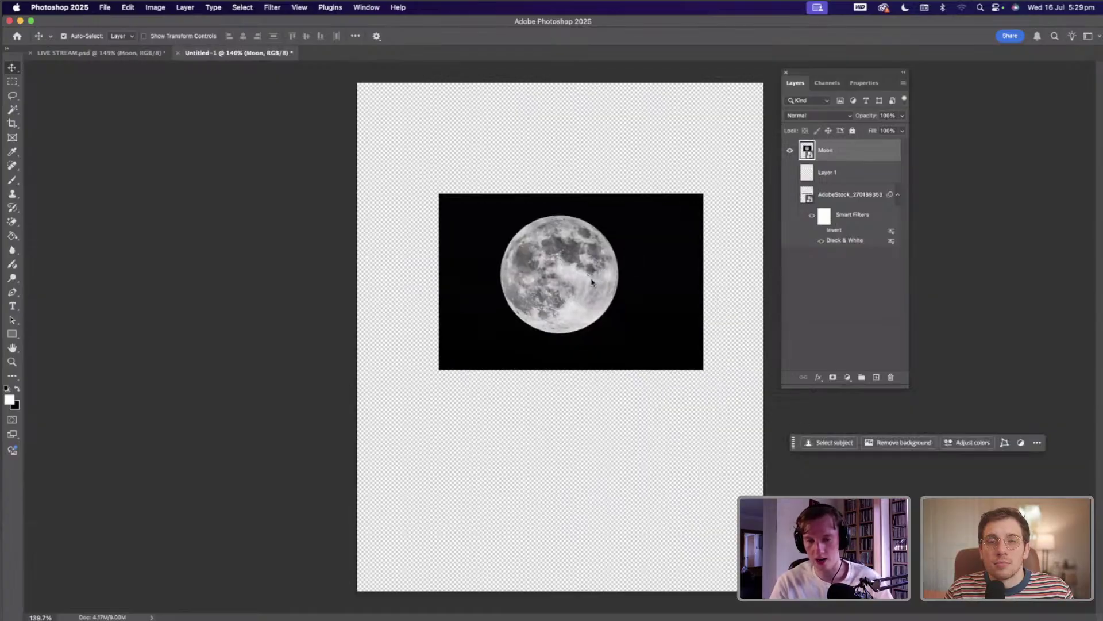
- Invert the pasted Moon layer and define it as a brush preset named Moon
key(super+i)
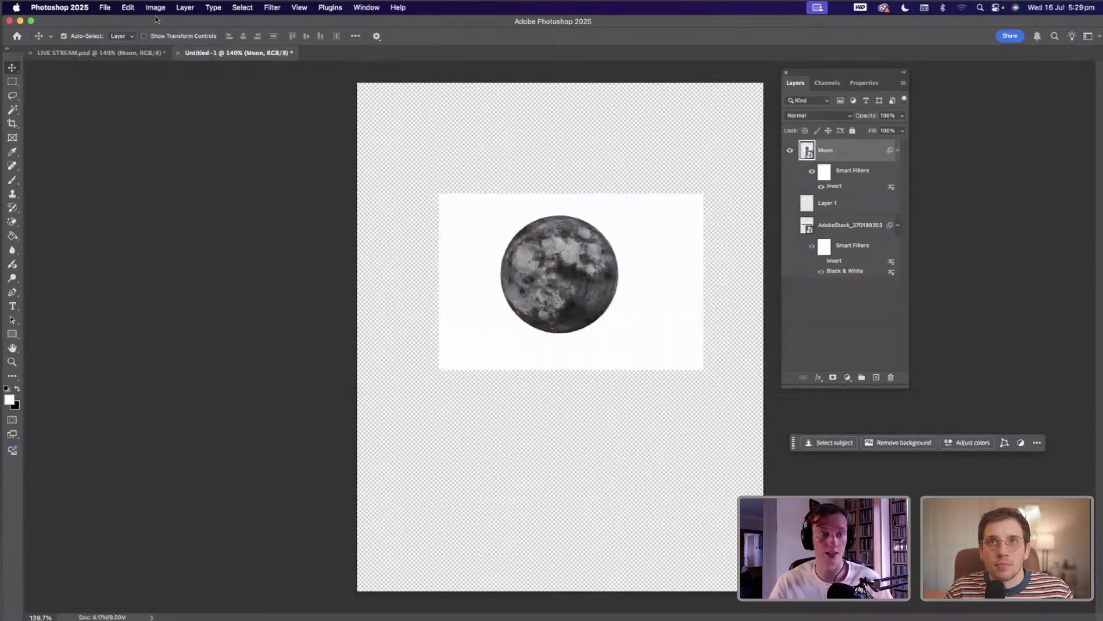
click(135, 8)
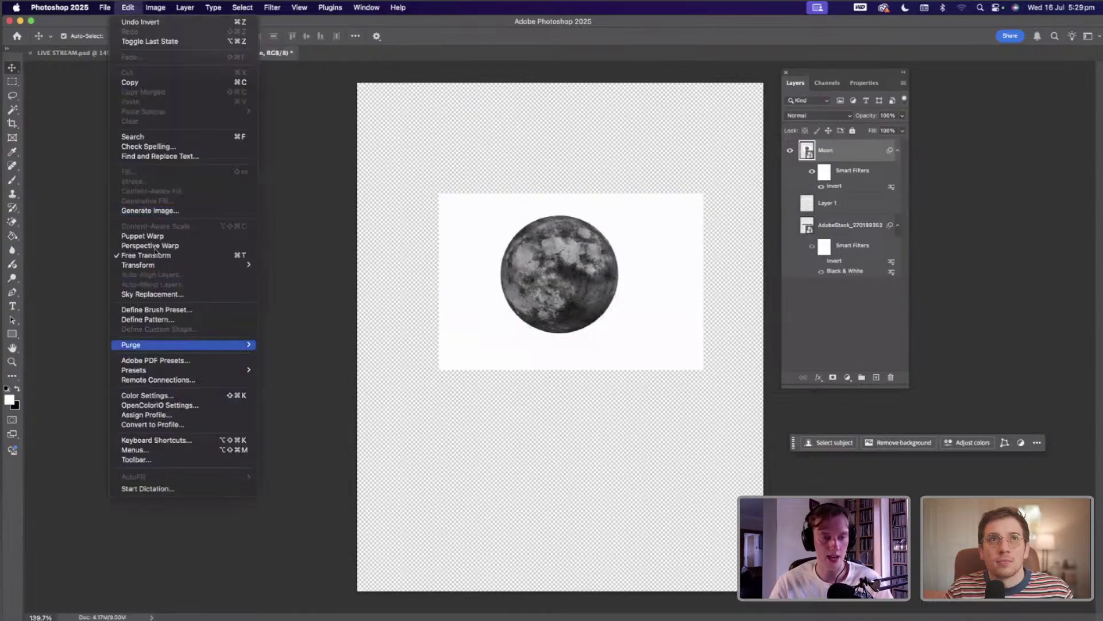
click(163, 311)
text(Moon)
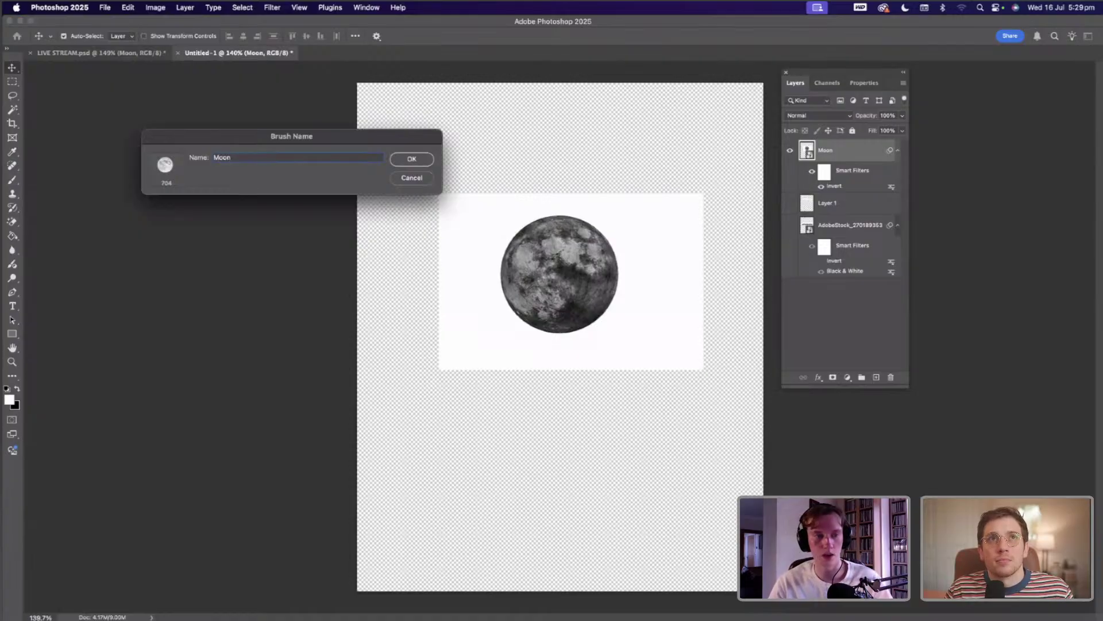
click(412, 159)
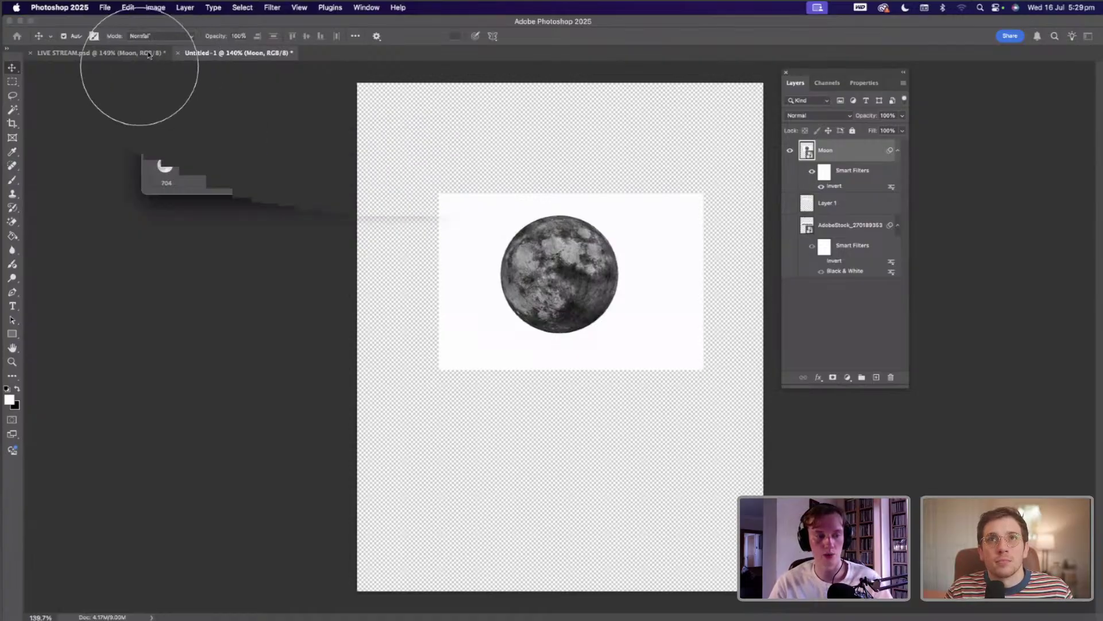
- In LIVE STREAM.psd, try a Moon brush stamp on the empty Layer 1, undo it and reduce the brush to 300 px
key(ctrl+Tab)
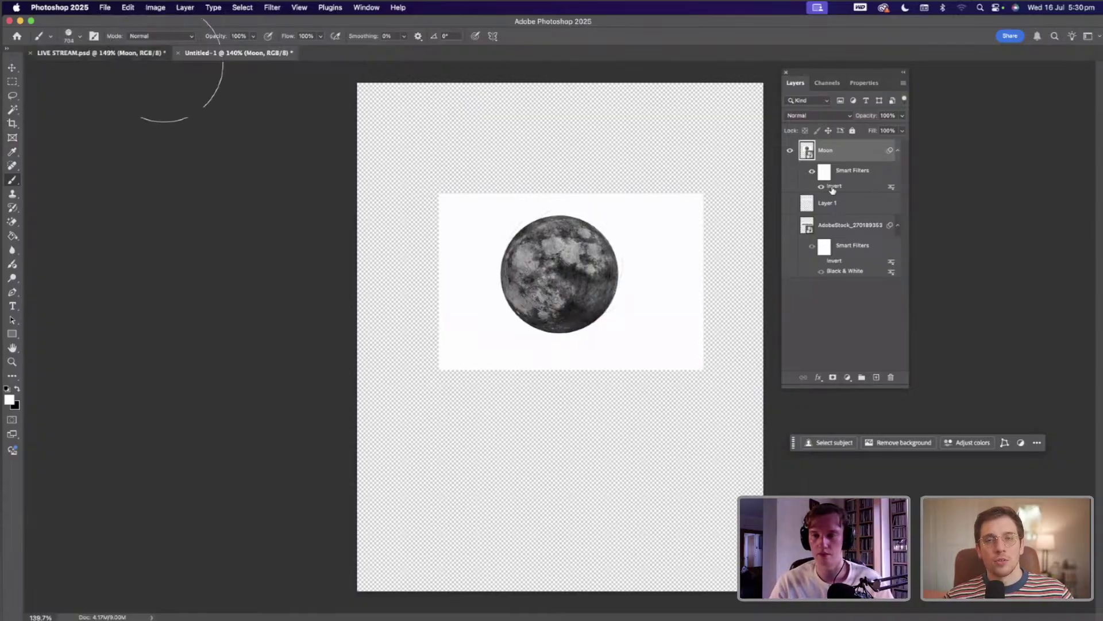
key(ctrl+Tab)
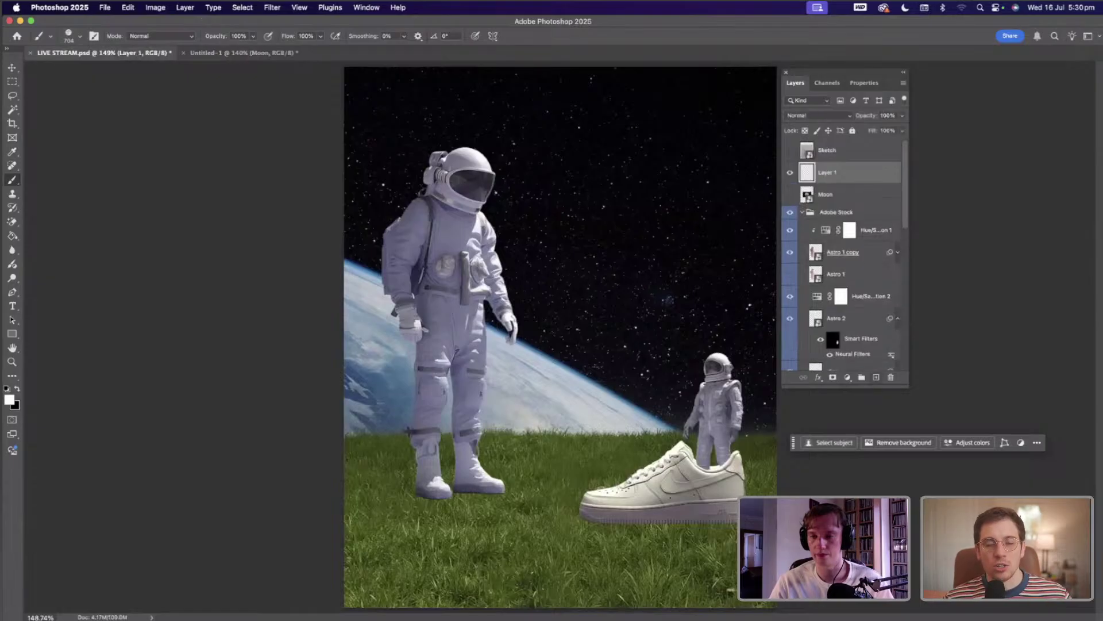
click(665, 200)
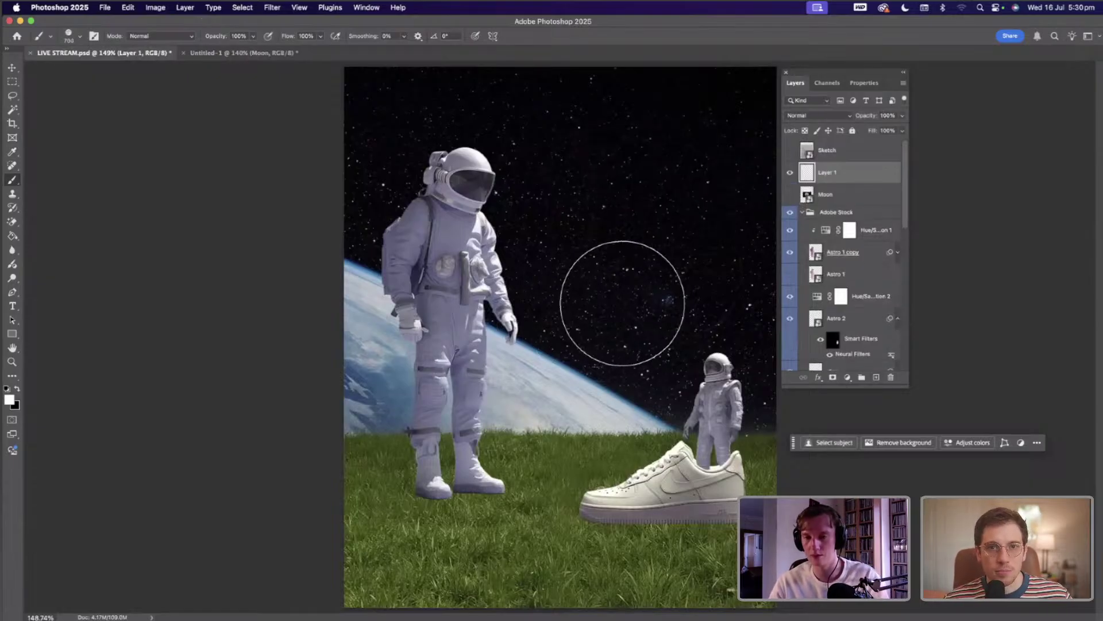
key(super+z)
key(bracketleft)
key(bracketleft)
key(bracketleft)
key(bracketleft)
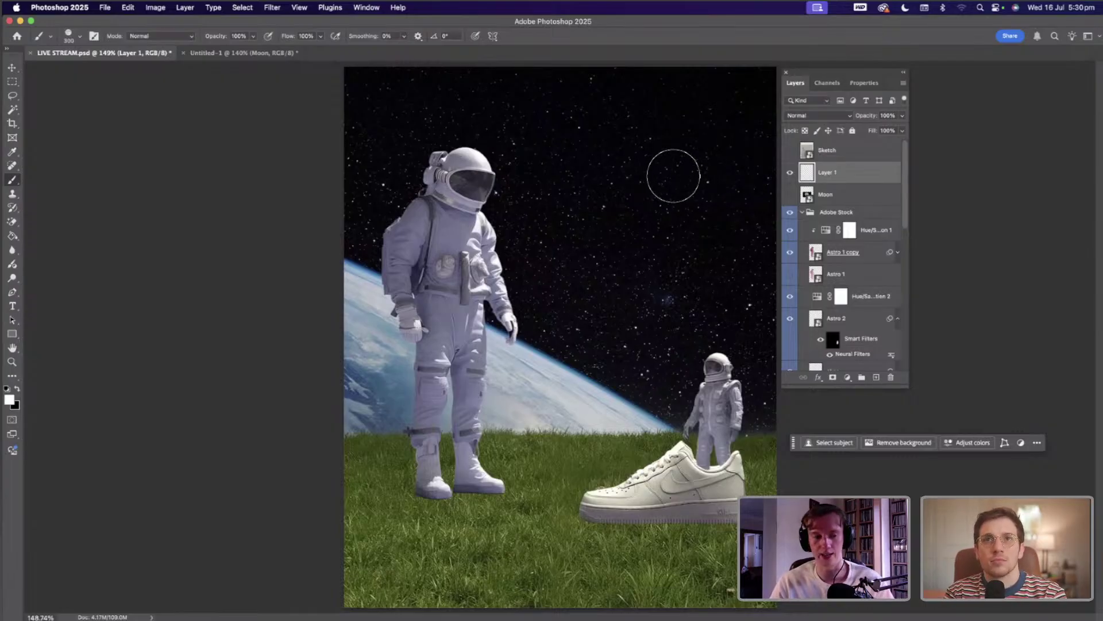
- Test the 300 px Moon brush with one white stamp in the sky above the small astronaut, and undo it
click(76, 37)
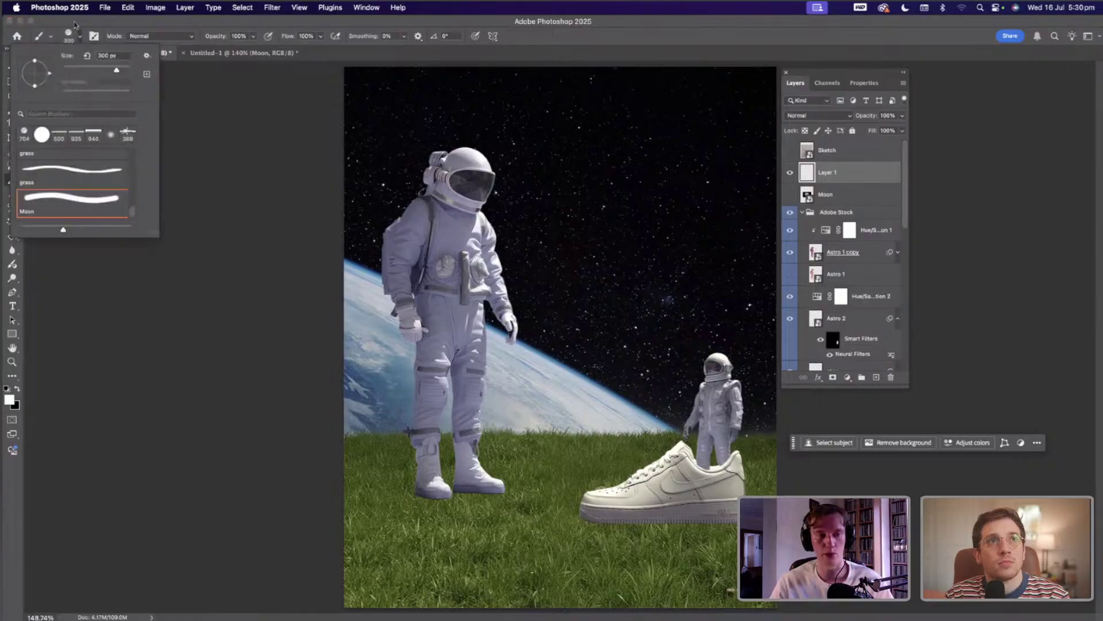
click(51, 402)
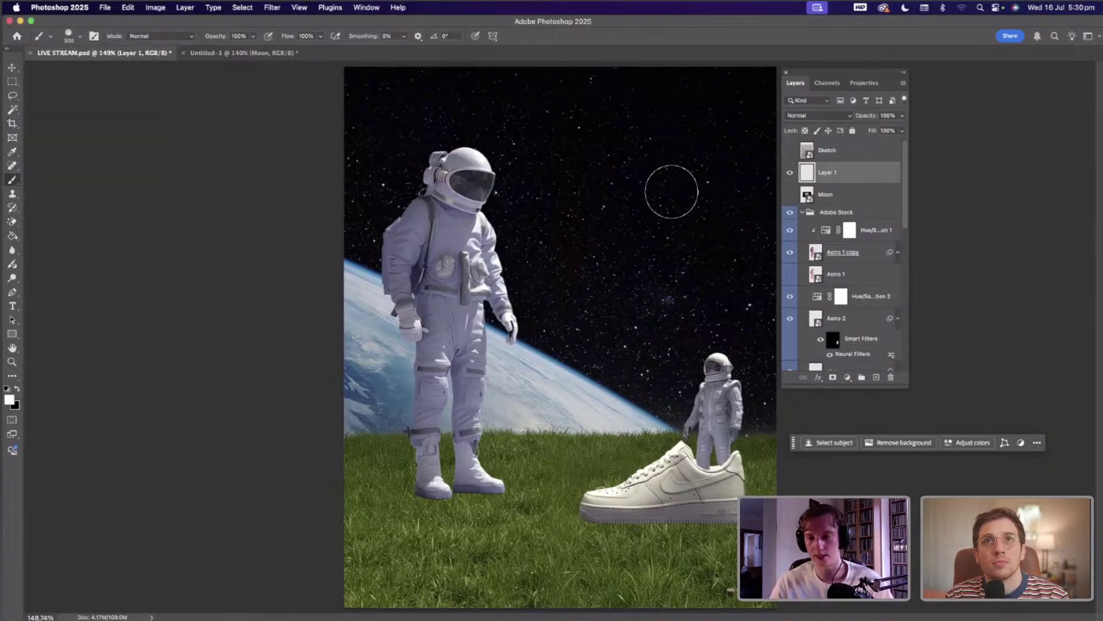
click(680, 190)
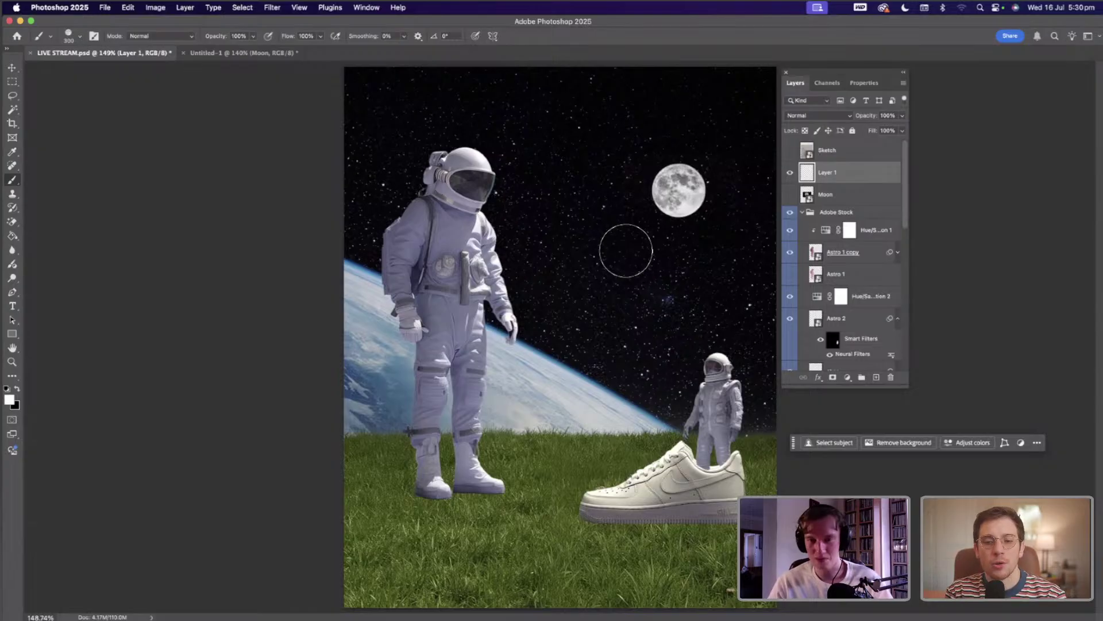
key(super+z)
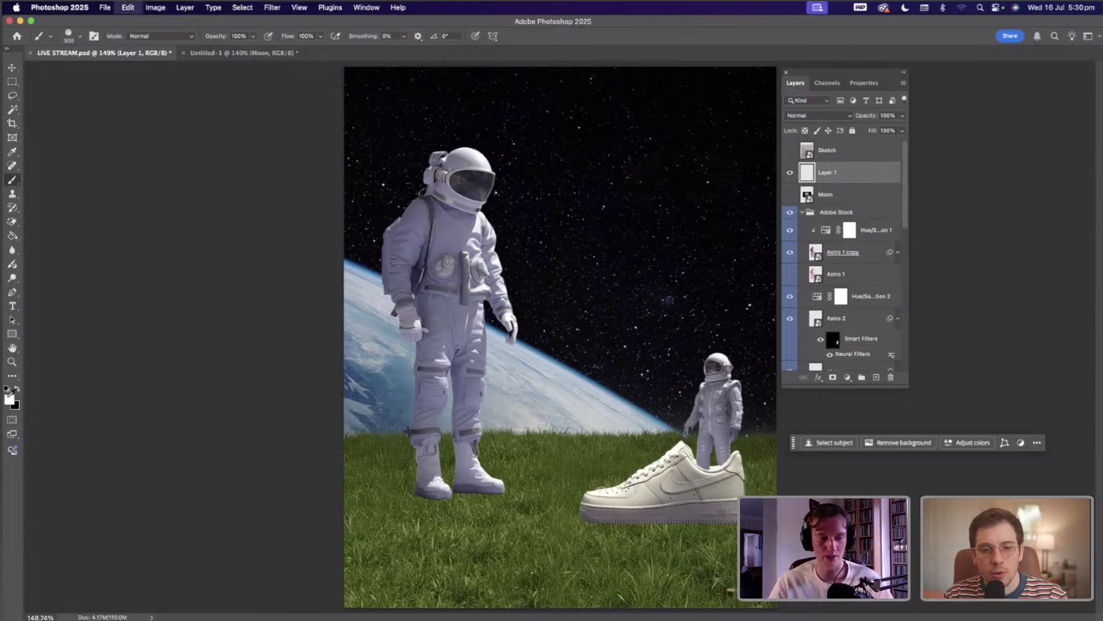
- Set the foreground colour to magenta #ff00f0
click(325, 400)
click(312, 380)
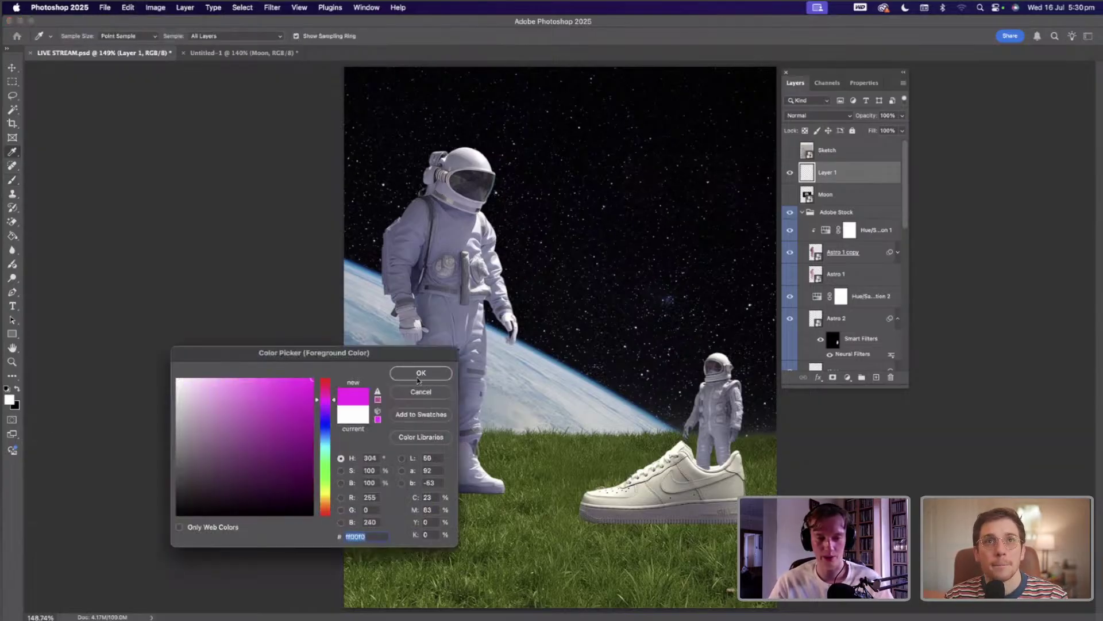
key(Return)
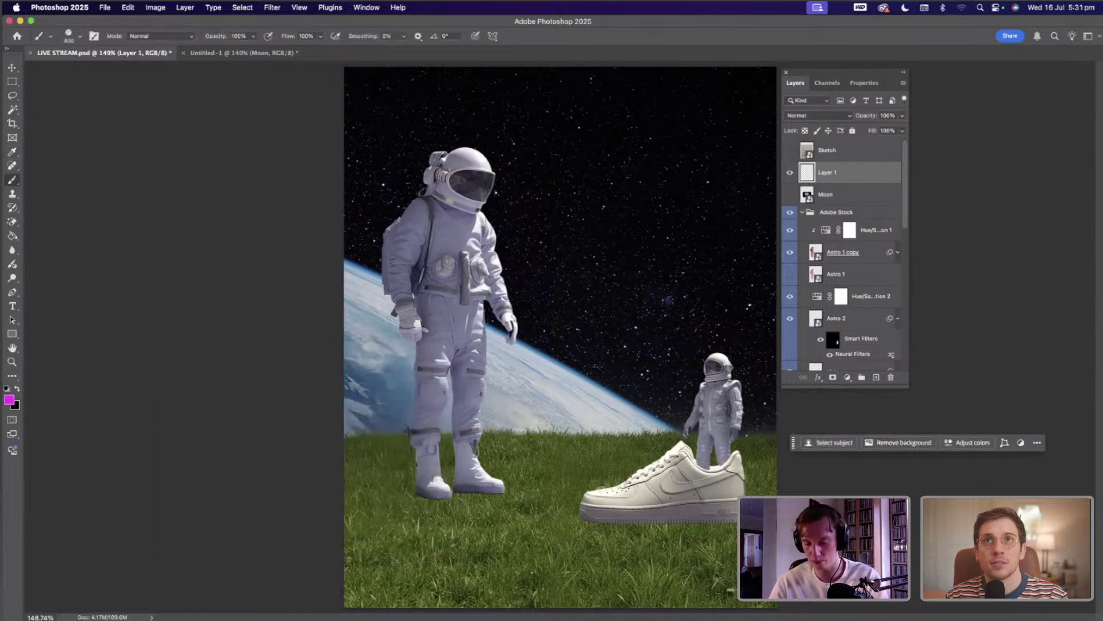
- Test the Moon brush at 900 px with one magenta stamp in the sky above the small astronaut, and undo it
key(bracketright)
key(bracketright)
key(bracketright)
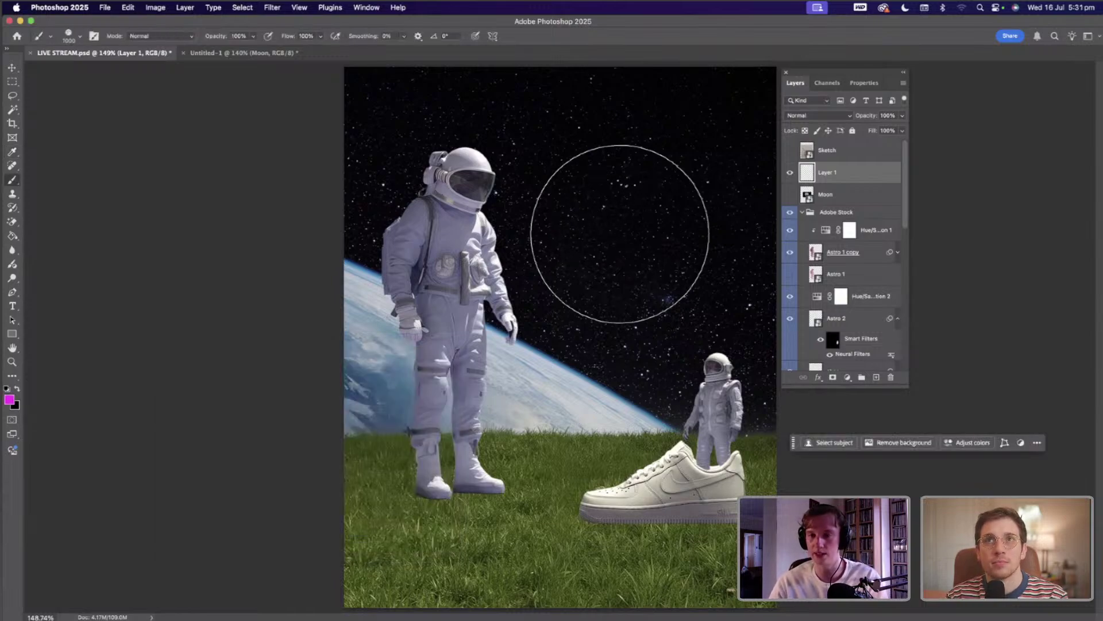
key(bracketleft)
key(bracketleft)
key(bracketleft)
key(bracketleft)
key(bracketleft)
key(bracketright)
key(bracketright)
key(bracketright)
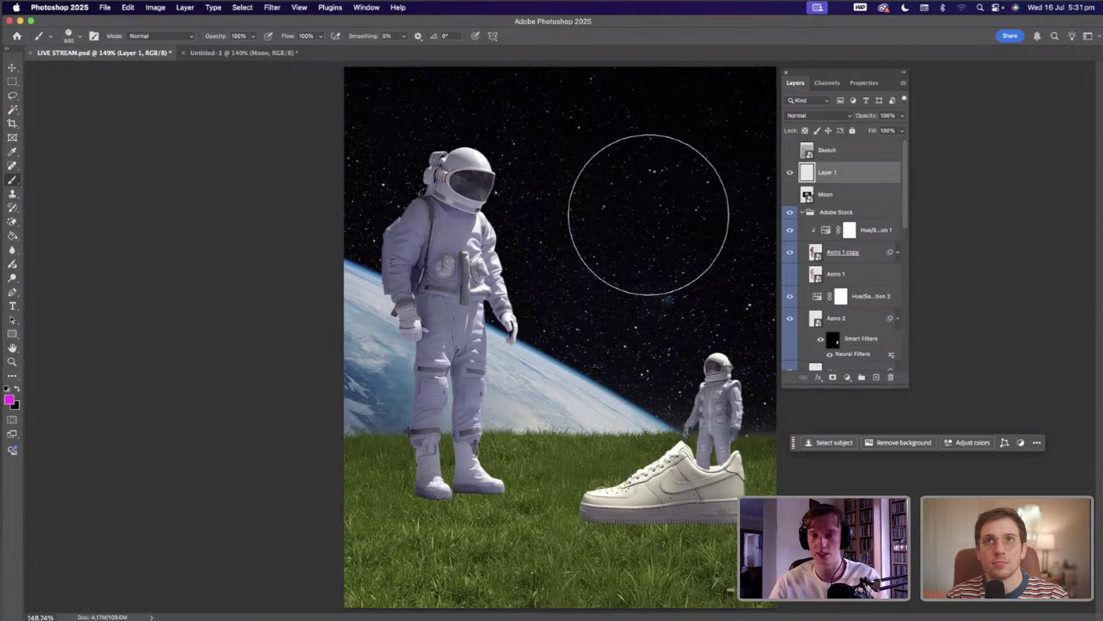
click(654, 195)
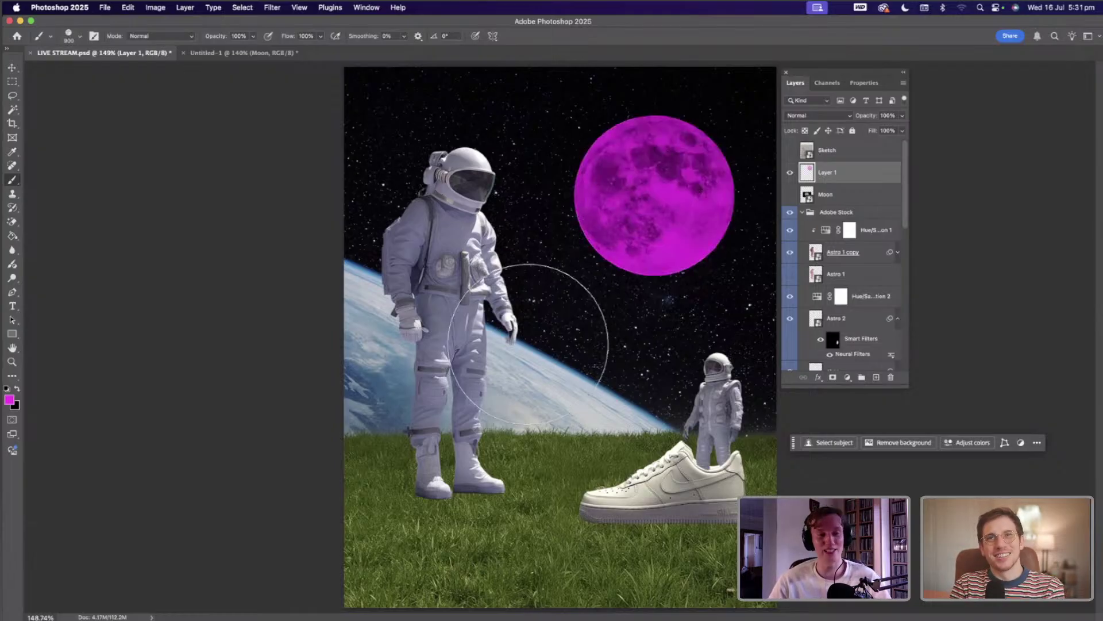
key(super+z)
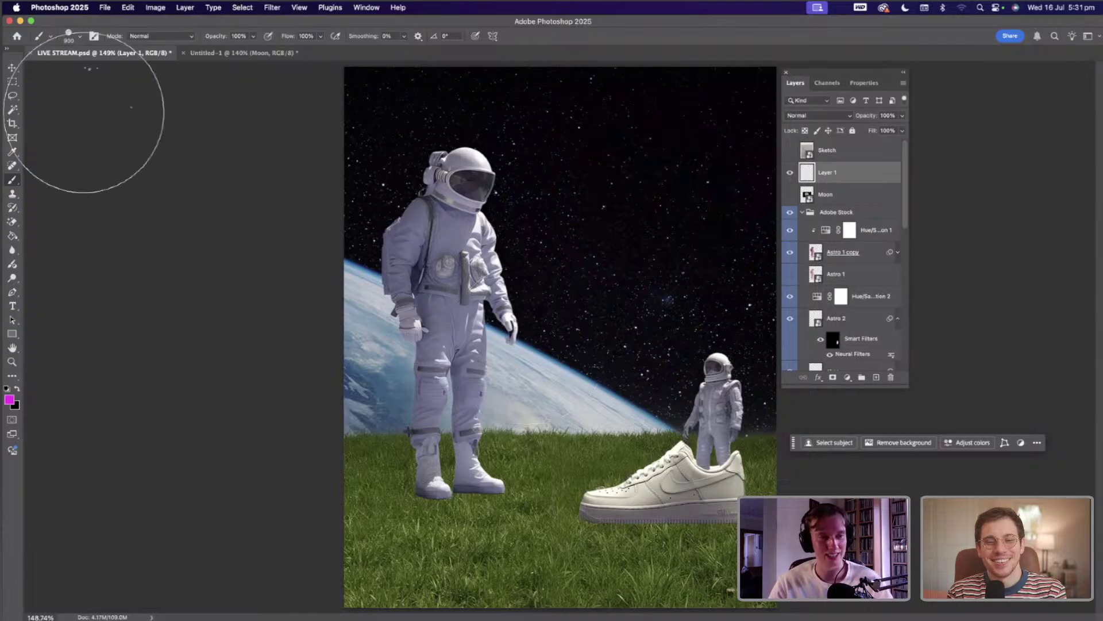
- Restore the white foreground colour, reduce the Moon brush to 300 px and stamp a moon in the sky between the astronauts on Layer 1
click(17, 393)
key(bracketleft)
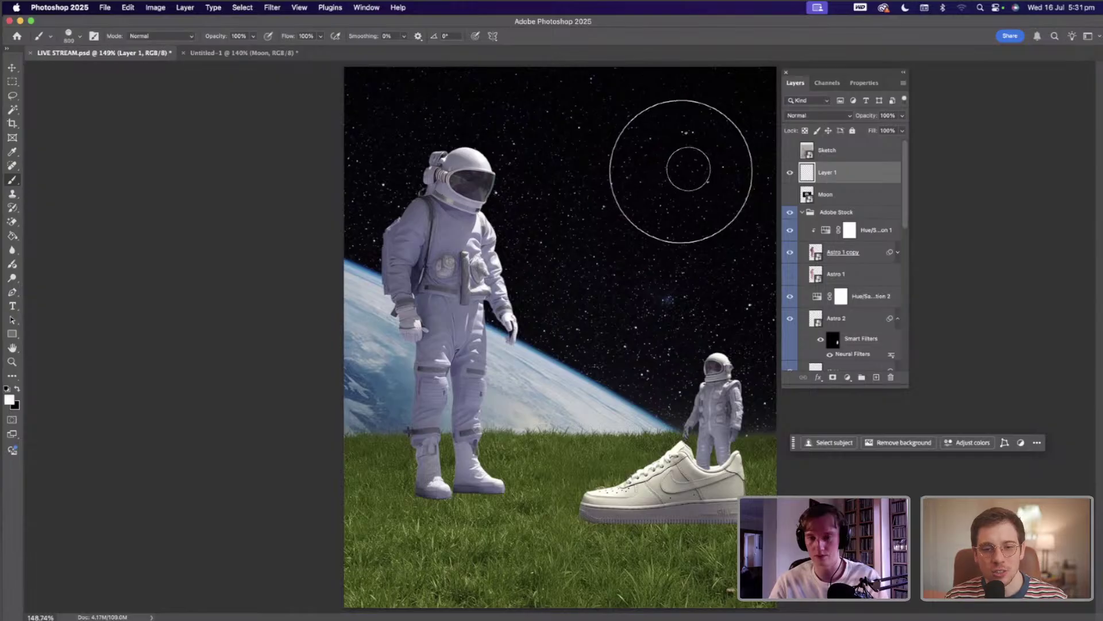
key(bracketleft)
key(bracketleft)
key(bracketleft)
key(bracketleft)
key(bracketleft)
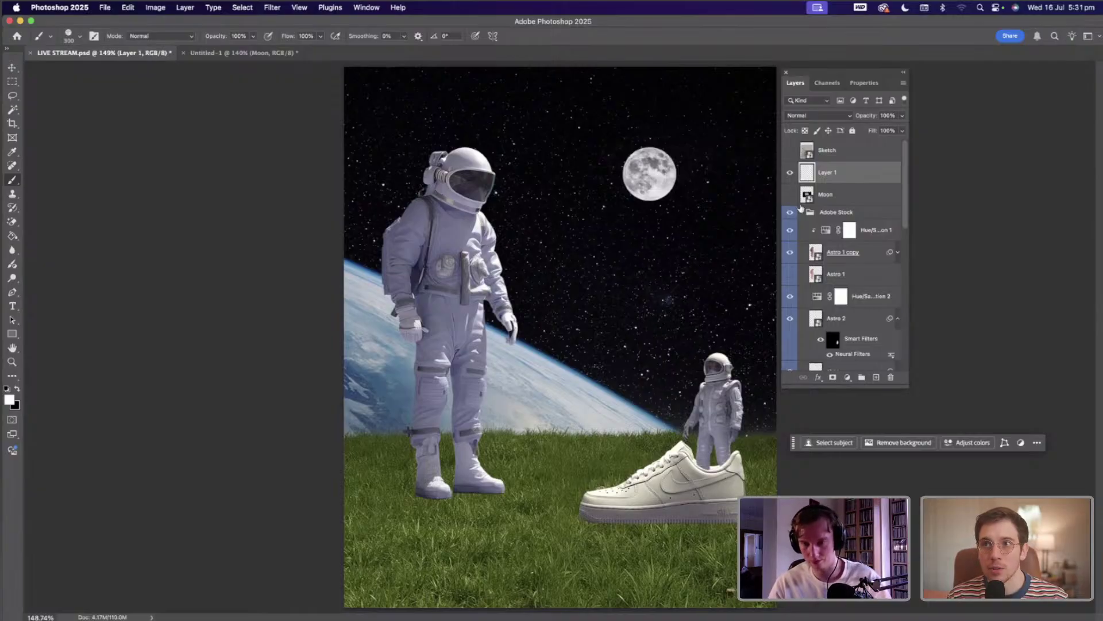
- Duplicate the stamped moon on Layer 1 and apply a Gaussian Blur with a 2.1 pixel radius to the copy
key(v)
key(ctrl+j)
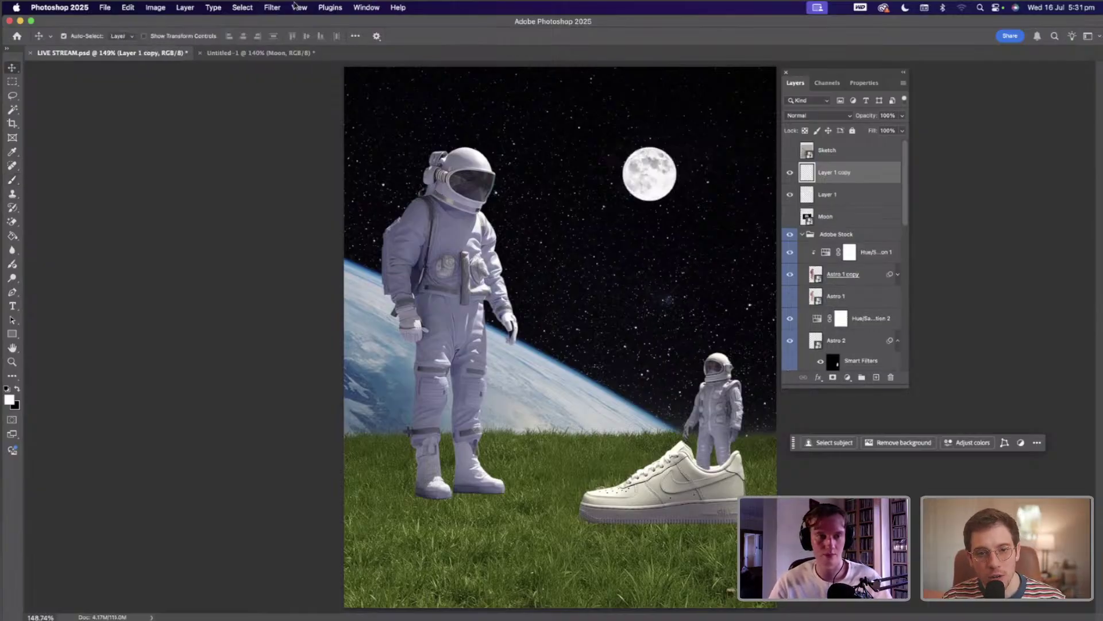
click(282, 8)
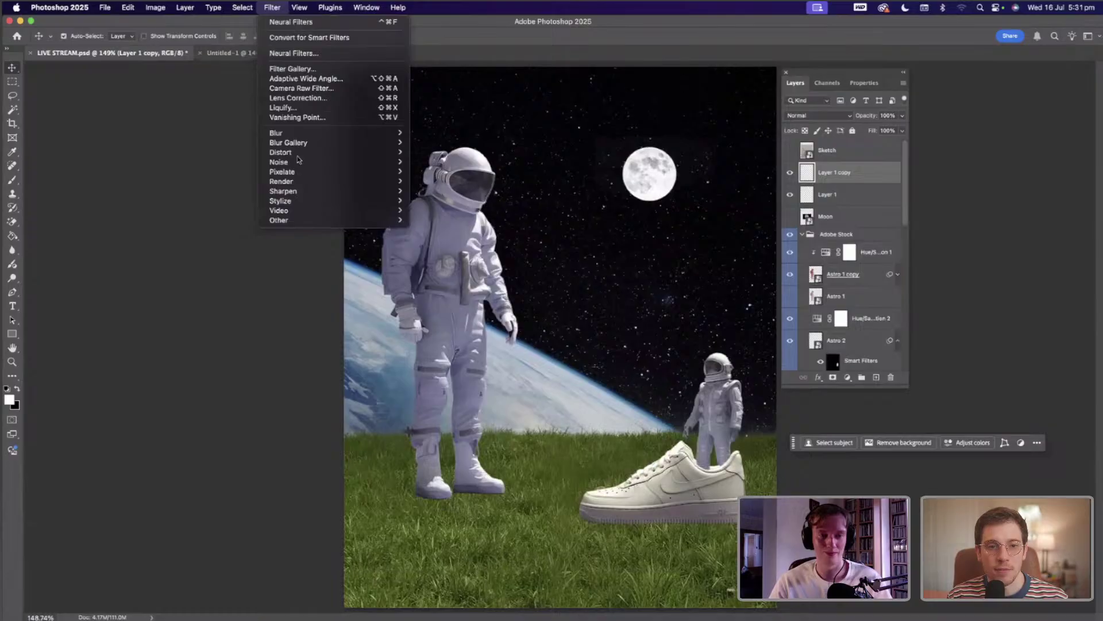
click(453, 173)
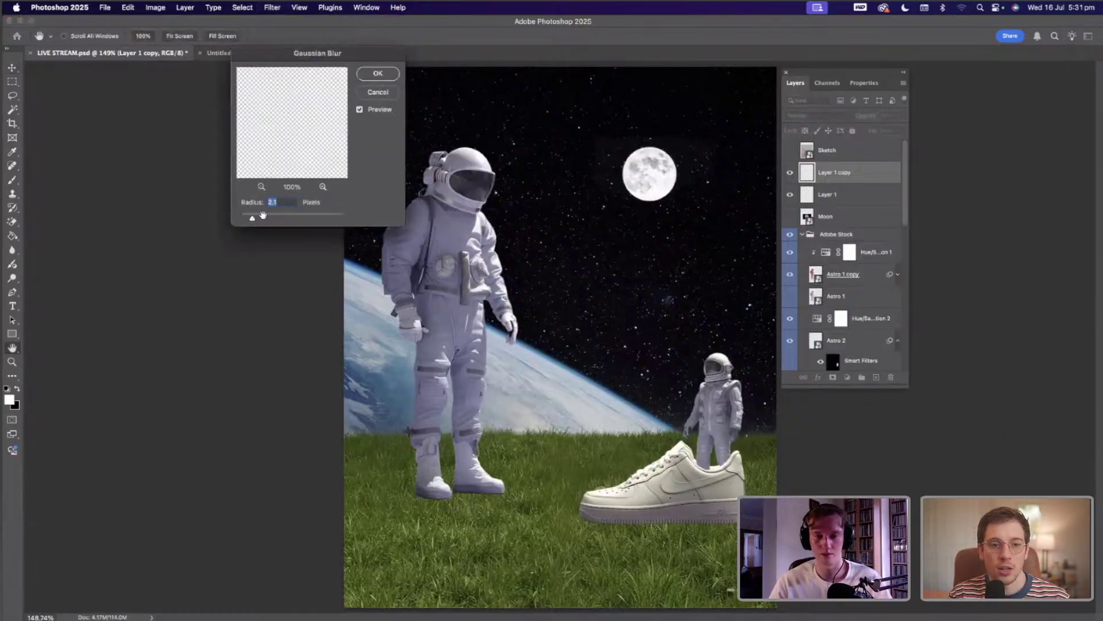
click(377, 73)
- Set the blurred moon copy's blend mode to Screen and its opacity to 70%
click(819, 115)
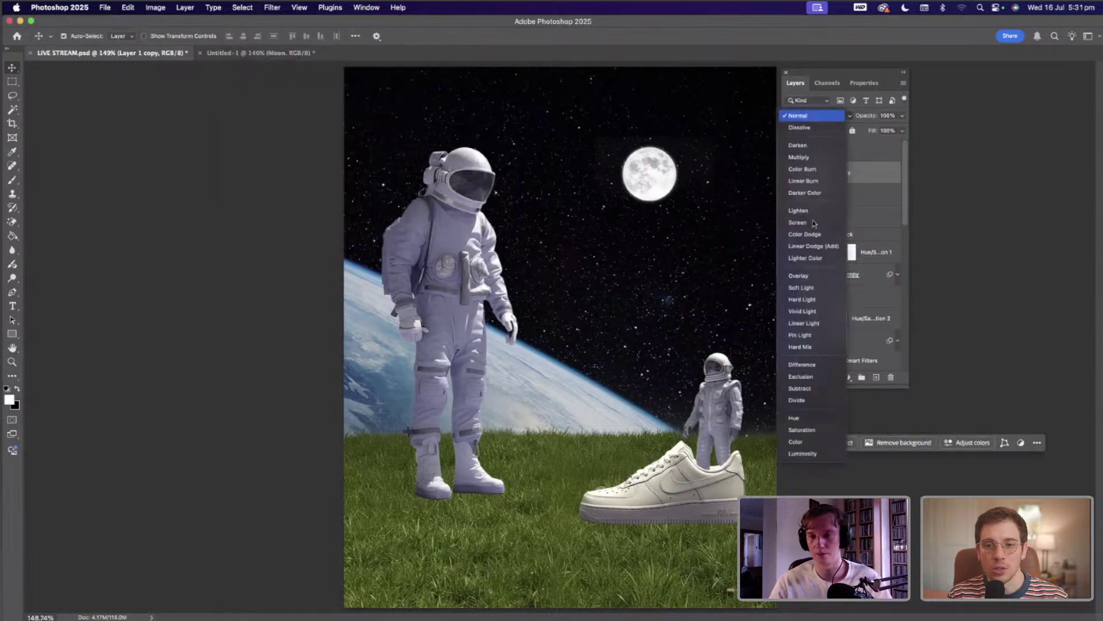
click(804, 211)
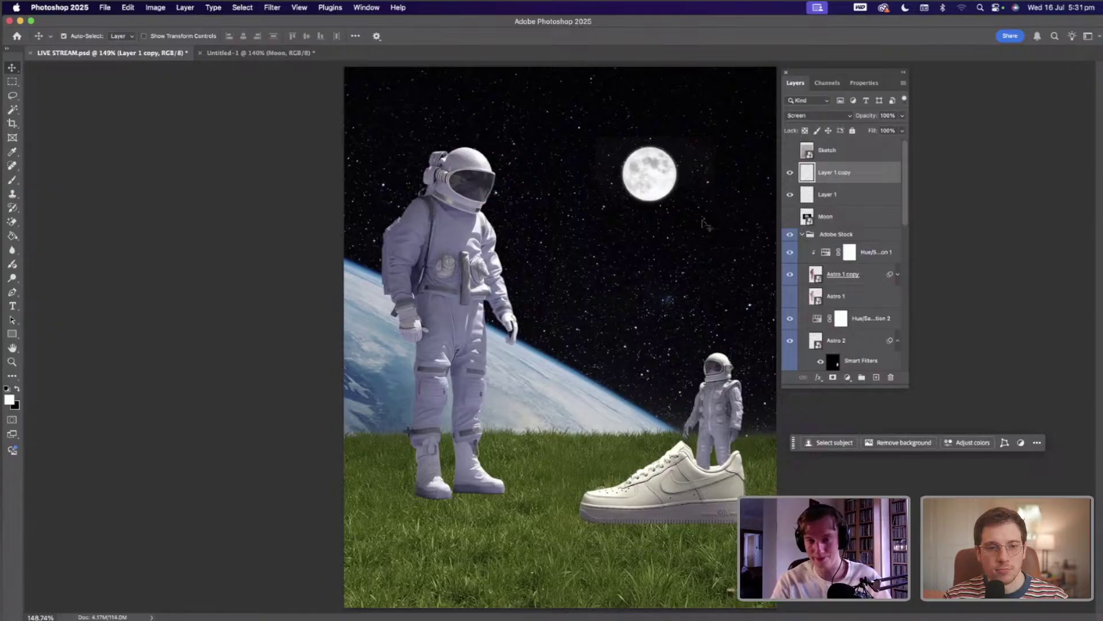
key(7)
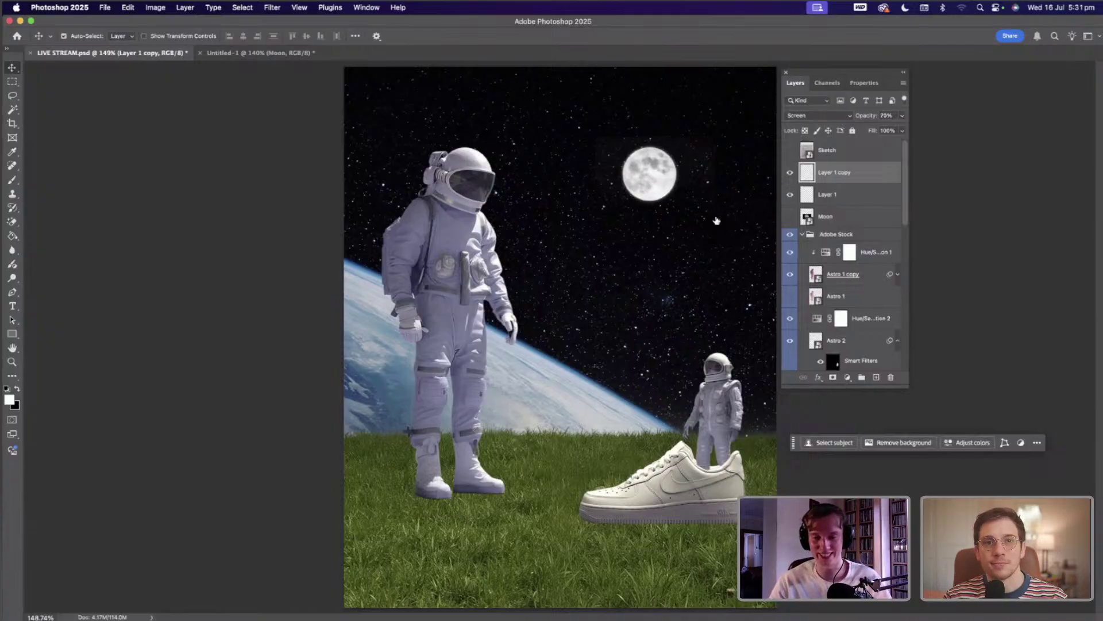
- Select Layer 1 together with Layer 1 copy
shift+click(842, 194)
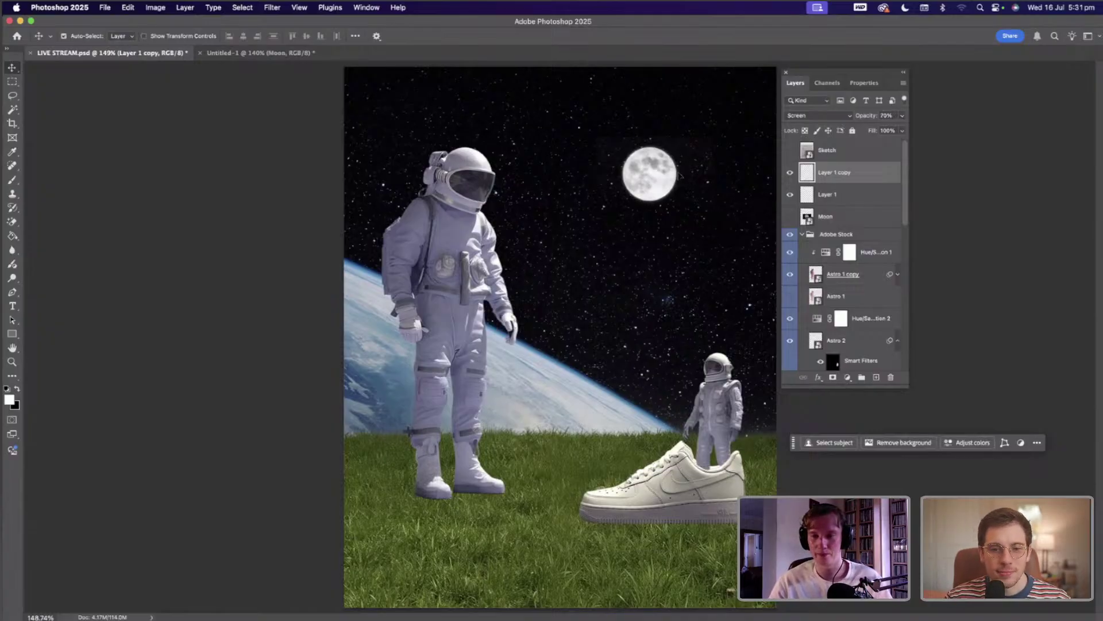
- Move the two moon layers up and to the right in the sky and scale the moon down slightly
drag(660, 183, 680, 178)
key(ctrl+t)
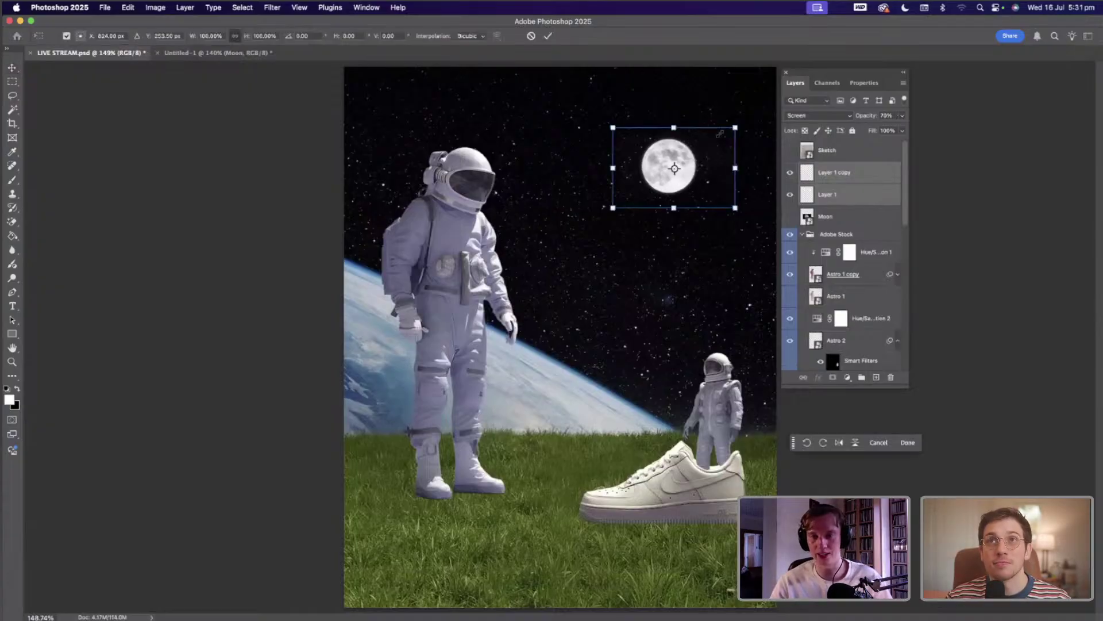
drag(713, 137, 700, 144)
key(Return)
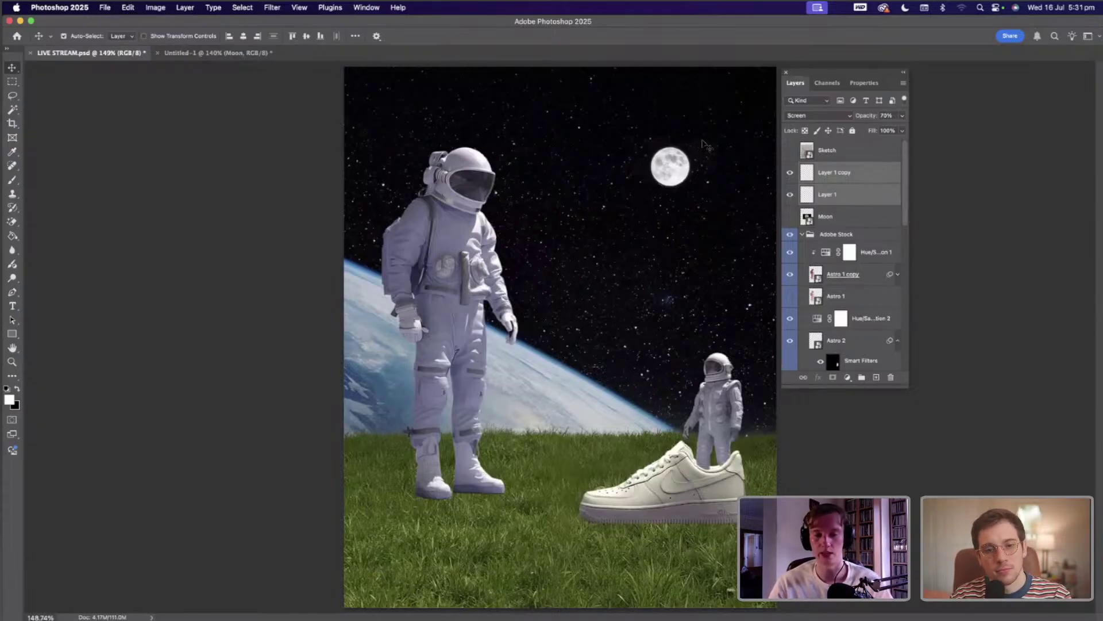
- Select the Astro 1 copy layer and choose a grass brush preset for the Brush tool
click(830, 177)
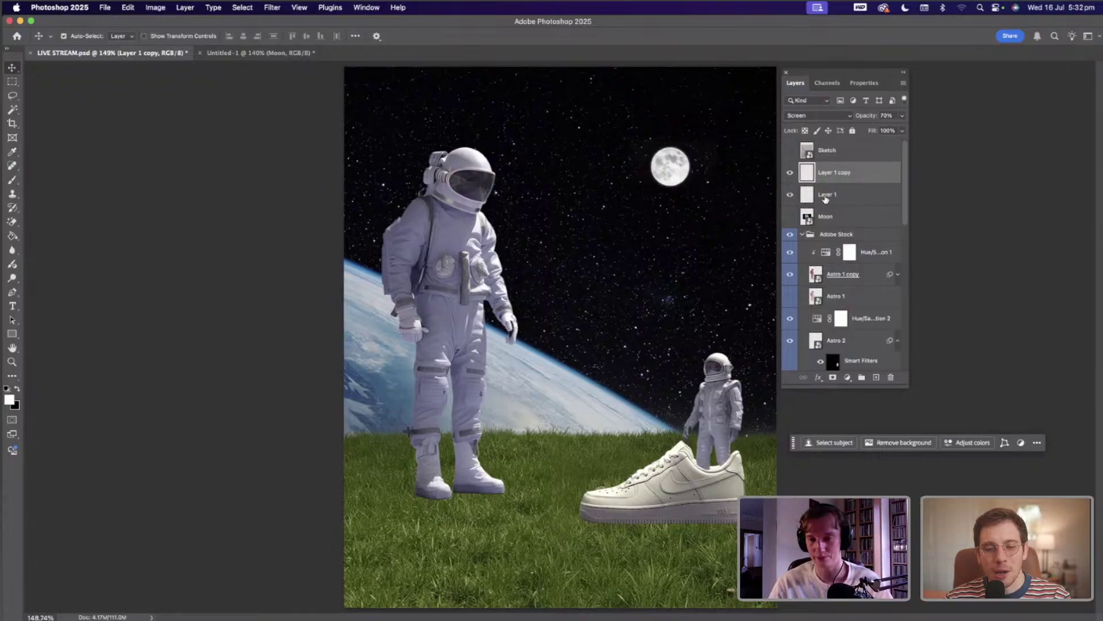
click(833, 215)
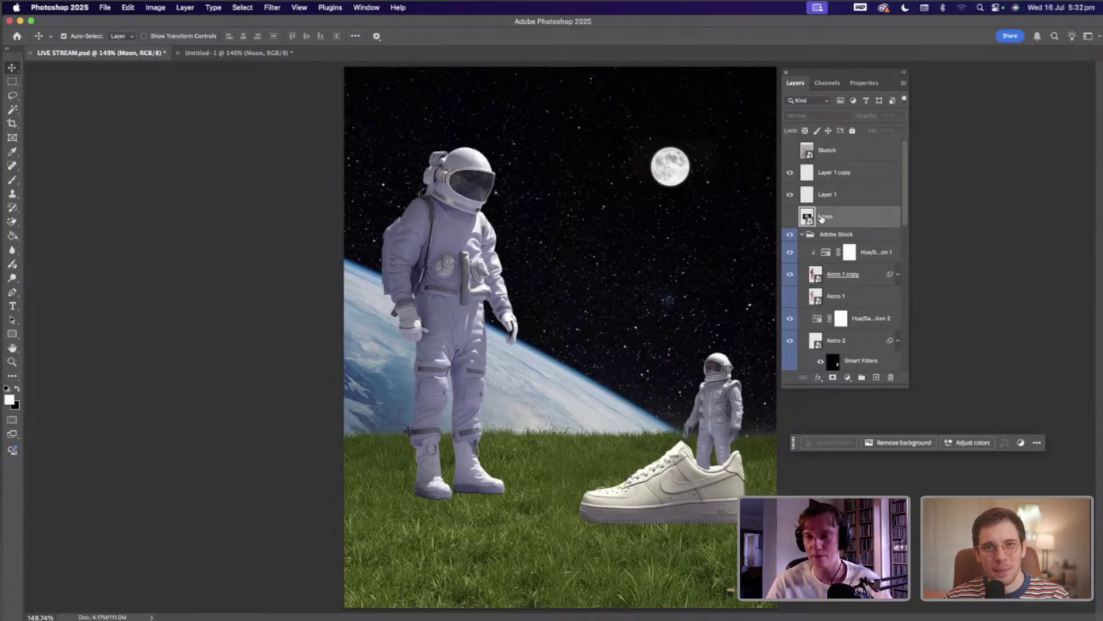
scroll(822, 218, down, 3)
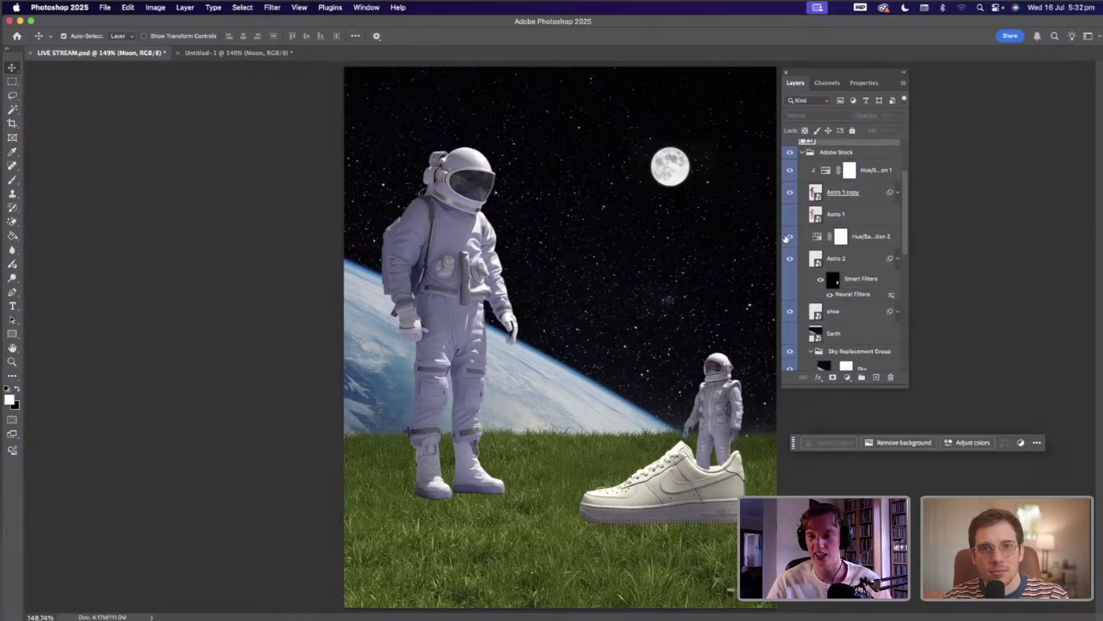
click(838, 201)
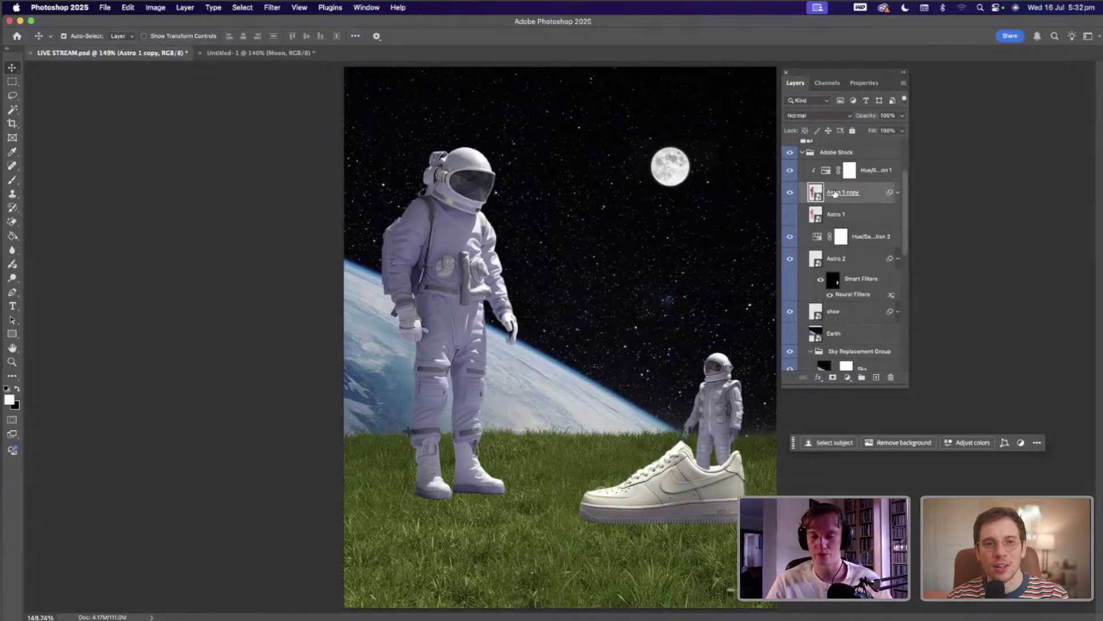
key(b)
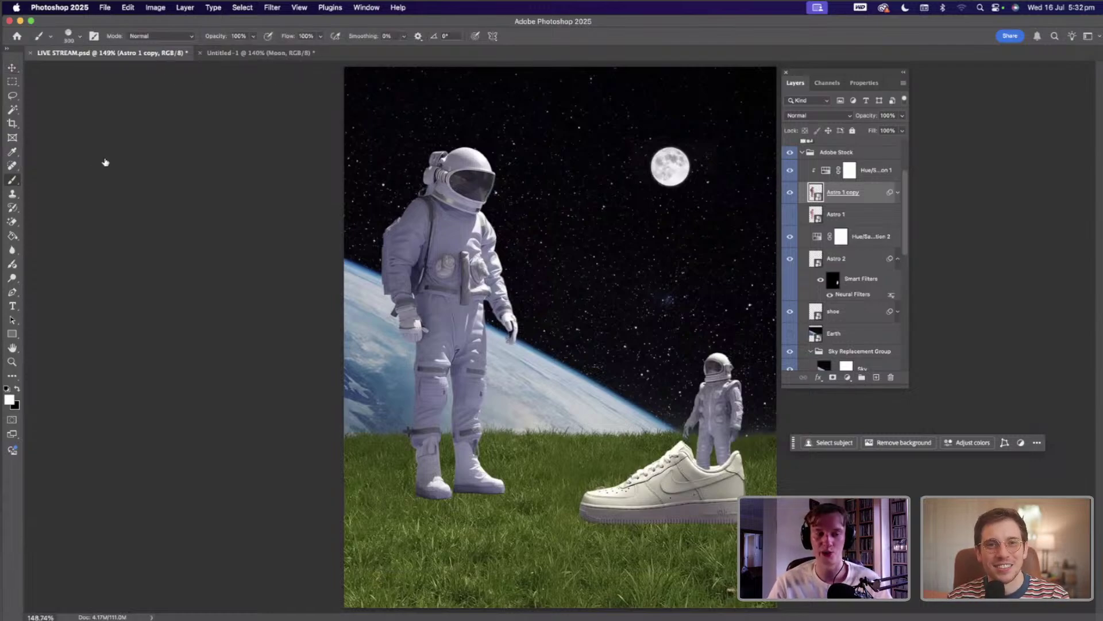
right_click(77, 176)
click(71, 185)
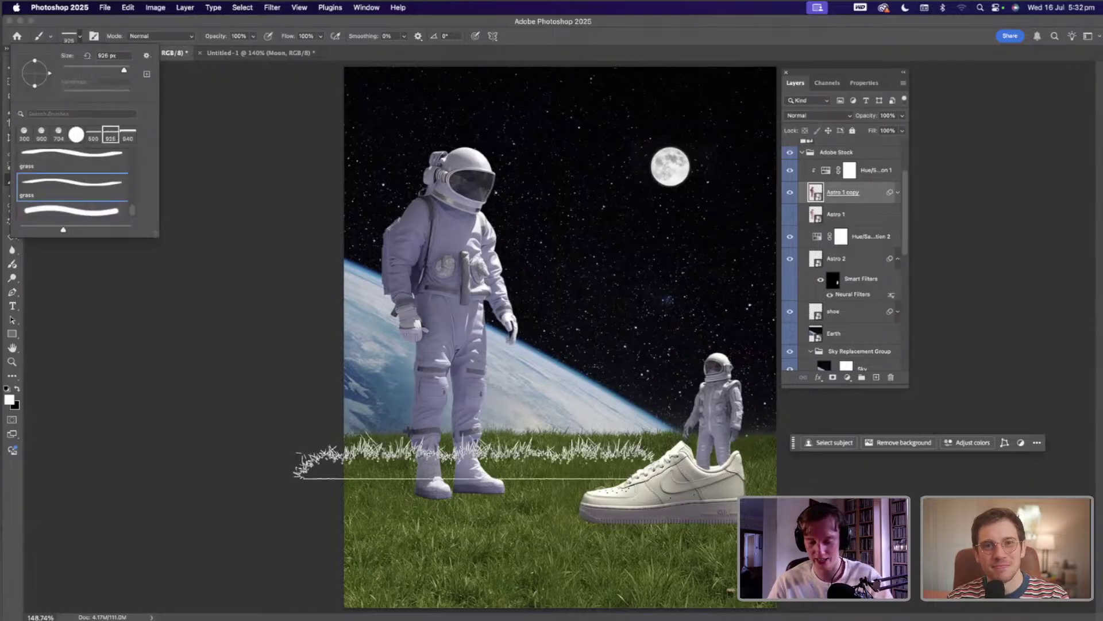
click(484, 479)
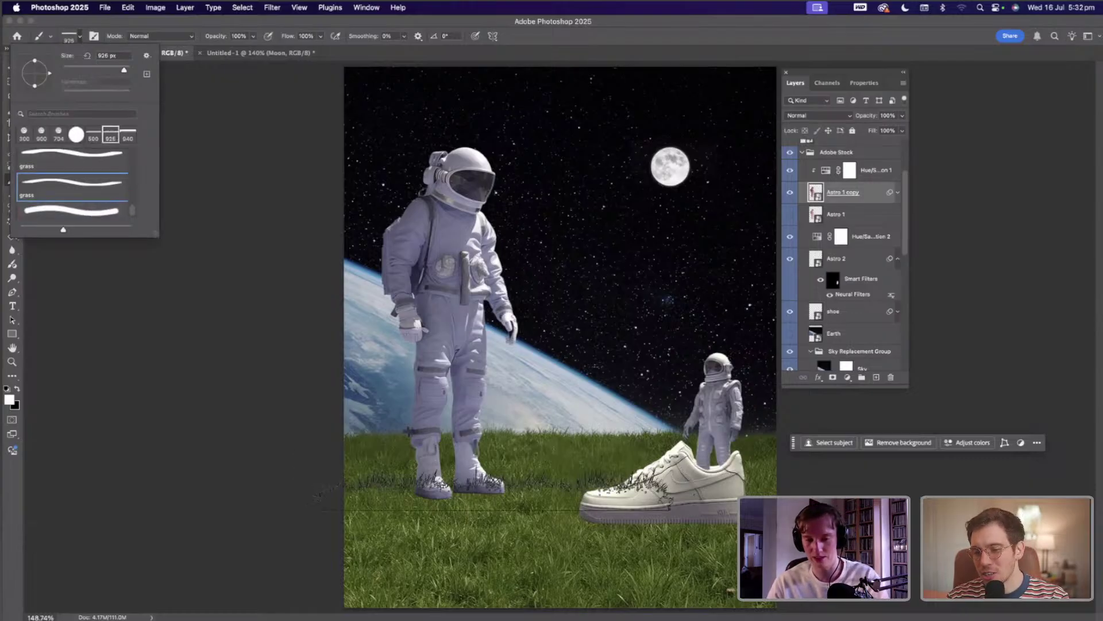
key(Escape)
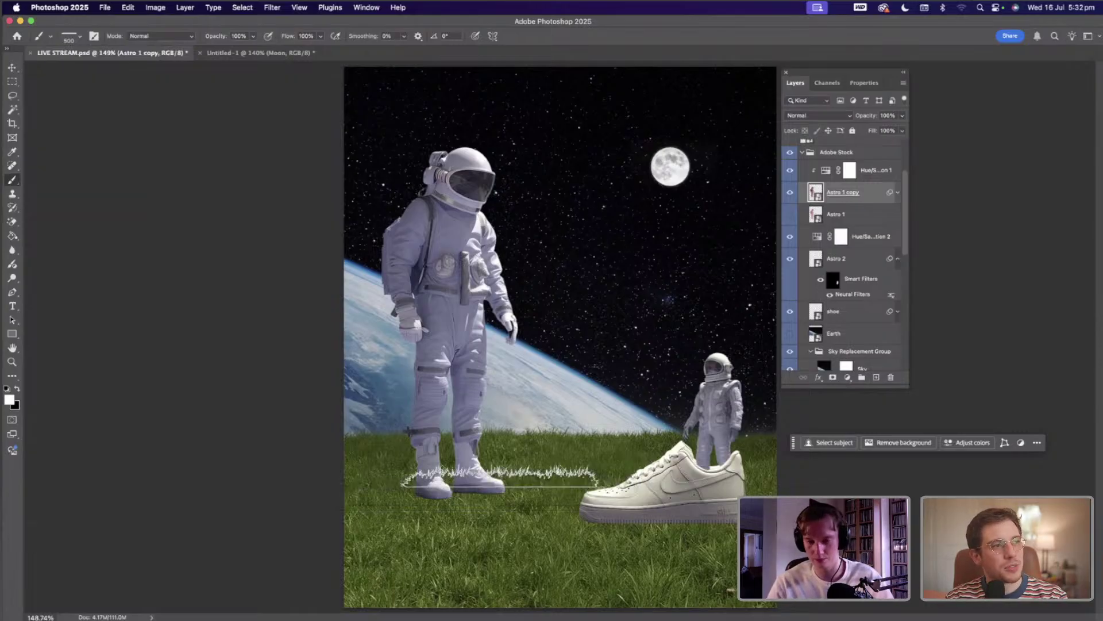
- Add a layer mask to the Astro 1 copy layer and set black as the painting color with a 150 px grass brush
key(super+z)
key(super+equal)
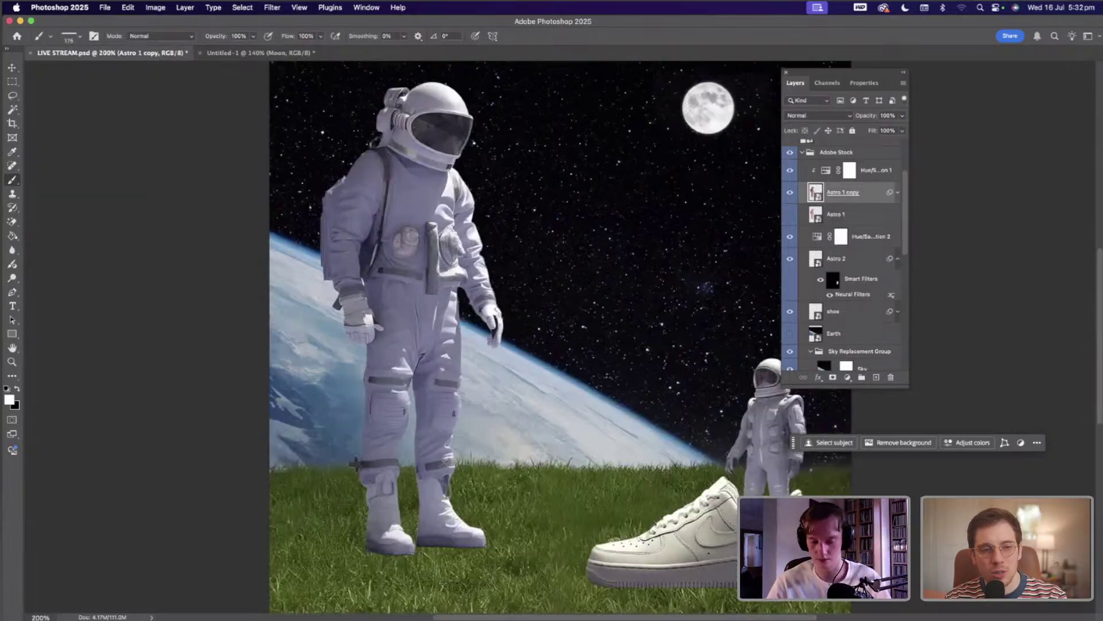
key(super+equal)
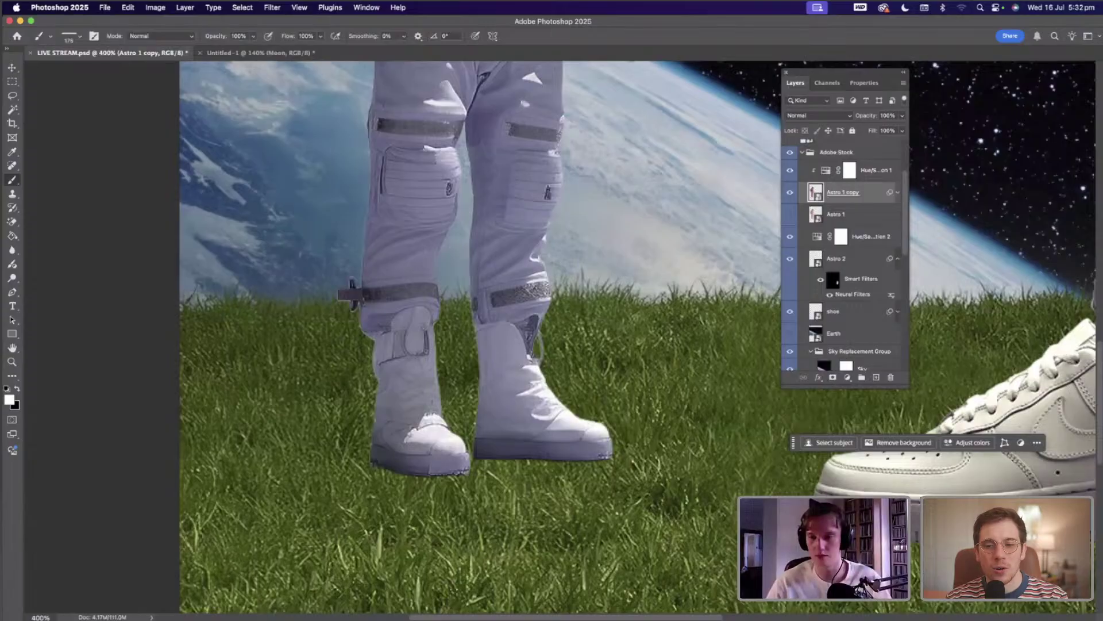
key(super+equal)
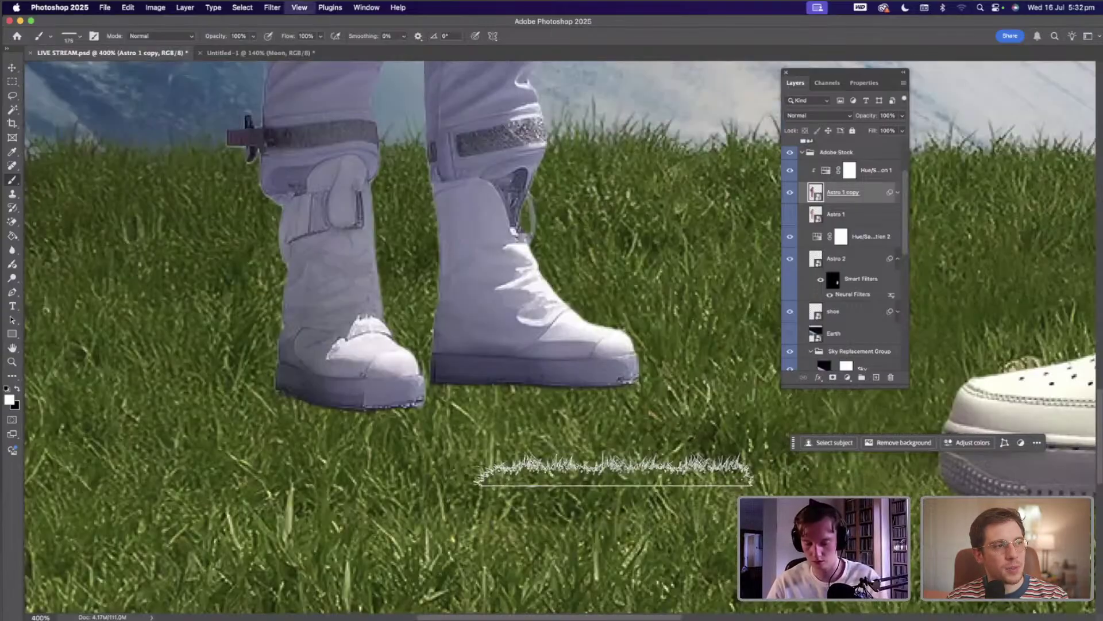
key(bracketleft)
key(x)
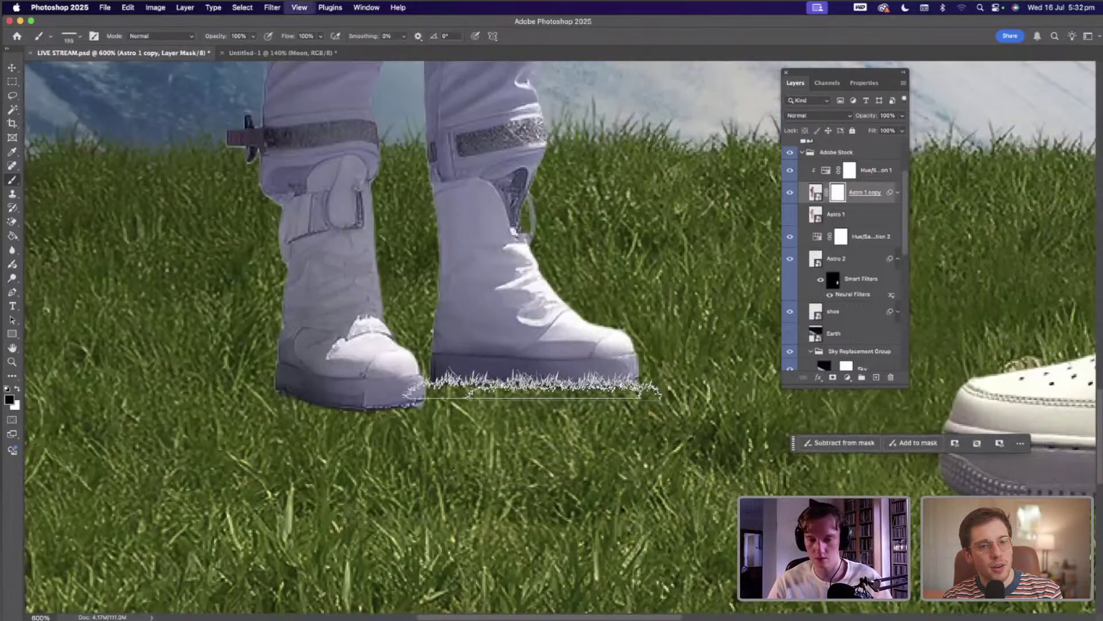
- Paint black grass-brush strokes on the mask along the sole of the large astronaut's right-hand boot, varying the brush between 70 and 250 px
key(bracketleft)
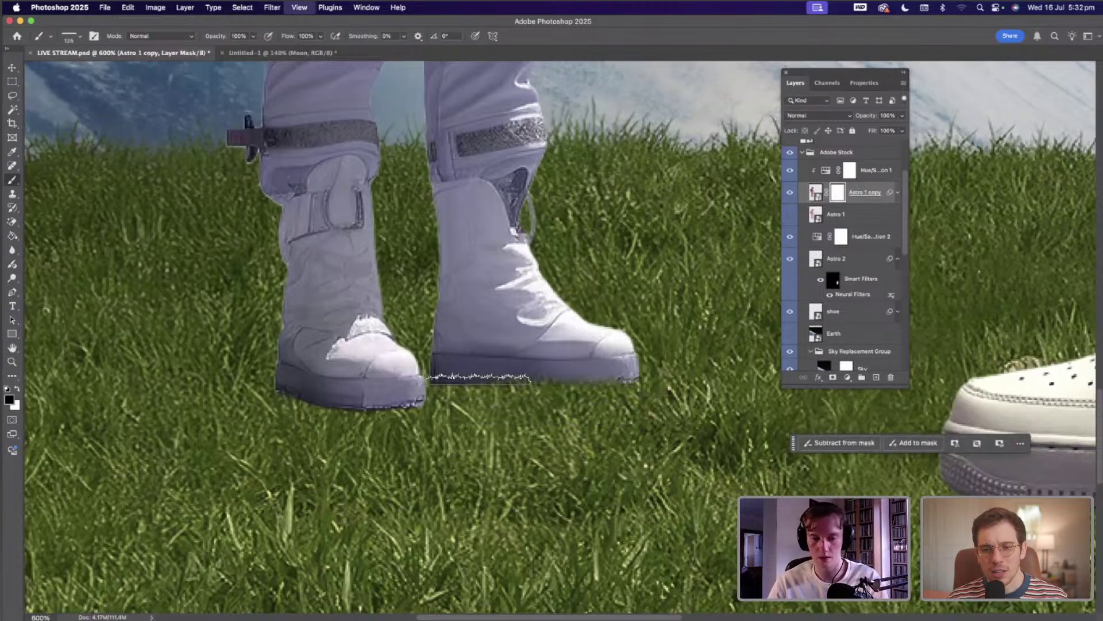
key(bracketleft)
key(bracketleft)
key(bracketleft)
key(bracketleft)
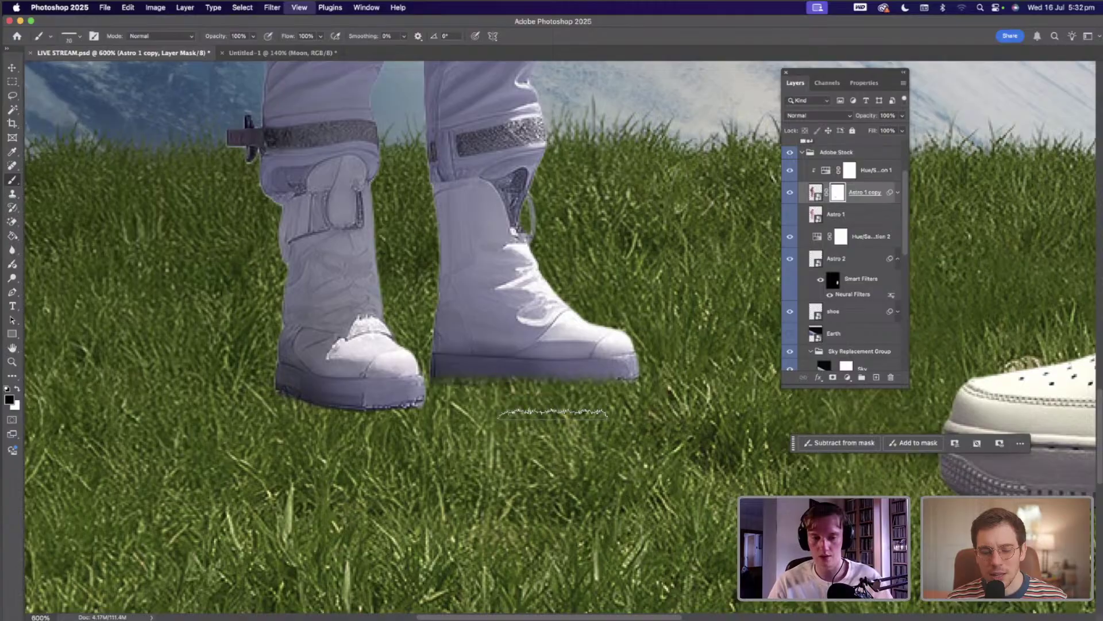
key(bracketright)
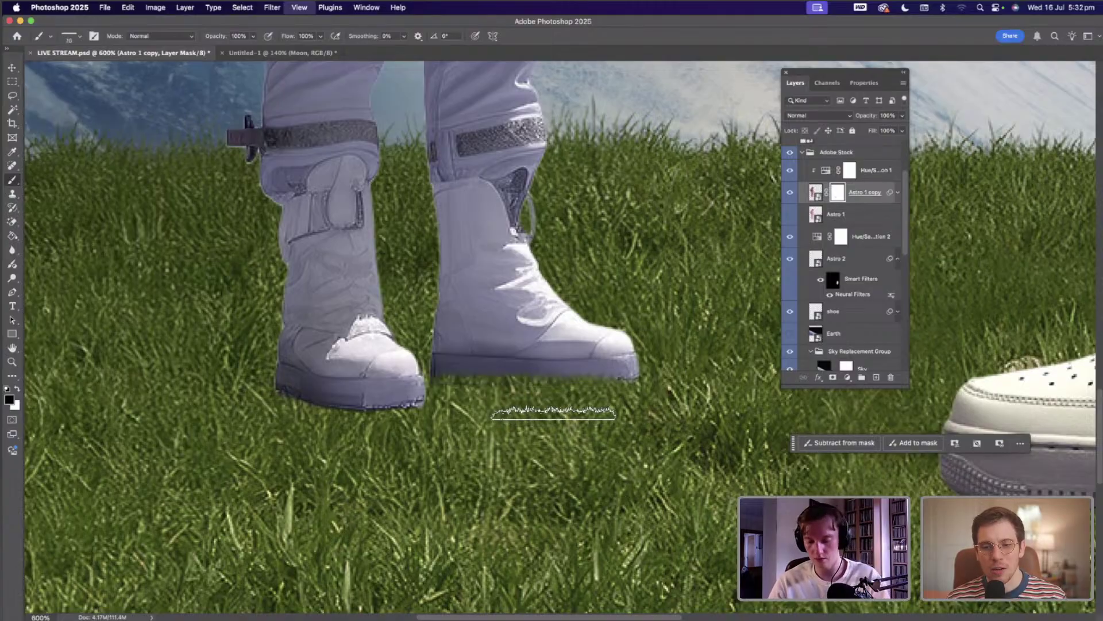
key(bracketright)
key(bracketright)
key(bracketright)
key(bracketright)
key(bracketright)
key(bracketright)
key(bracketright)
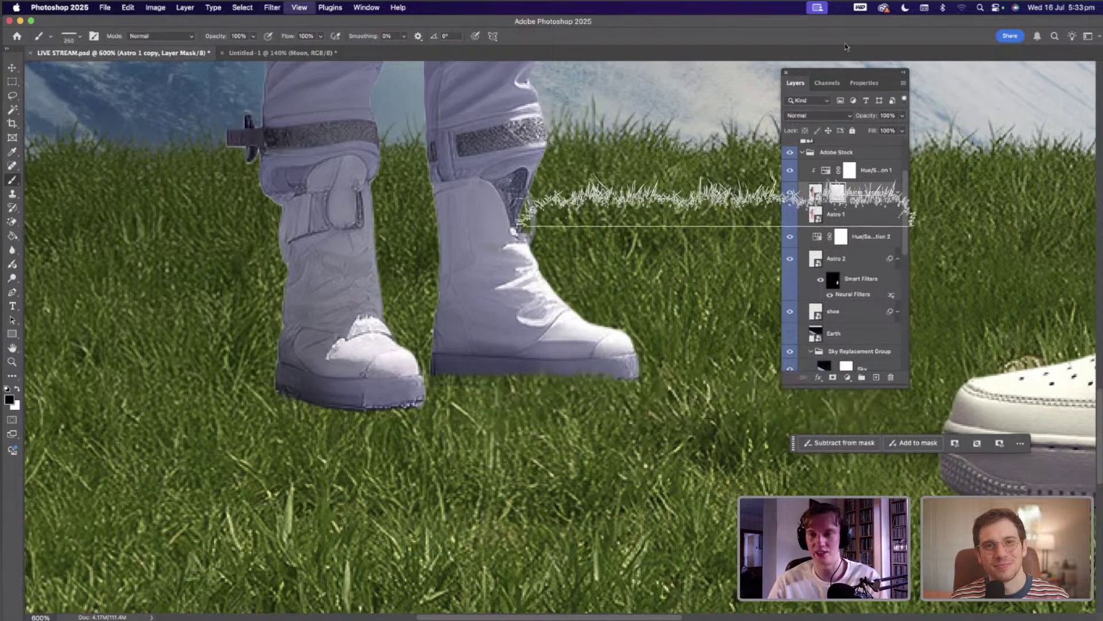
- Move the layer list higher and mask the sole of the large astronaut's left-hand boot with the grass brush, ending at 250 px
drag(823, 76, 832, 28)
key(bracketleft)
key(bracketleft)
key(bracketleft)
key(bracketleft)
key(bracketleft)
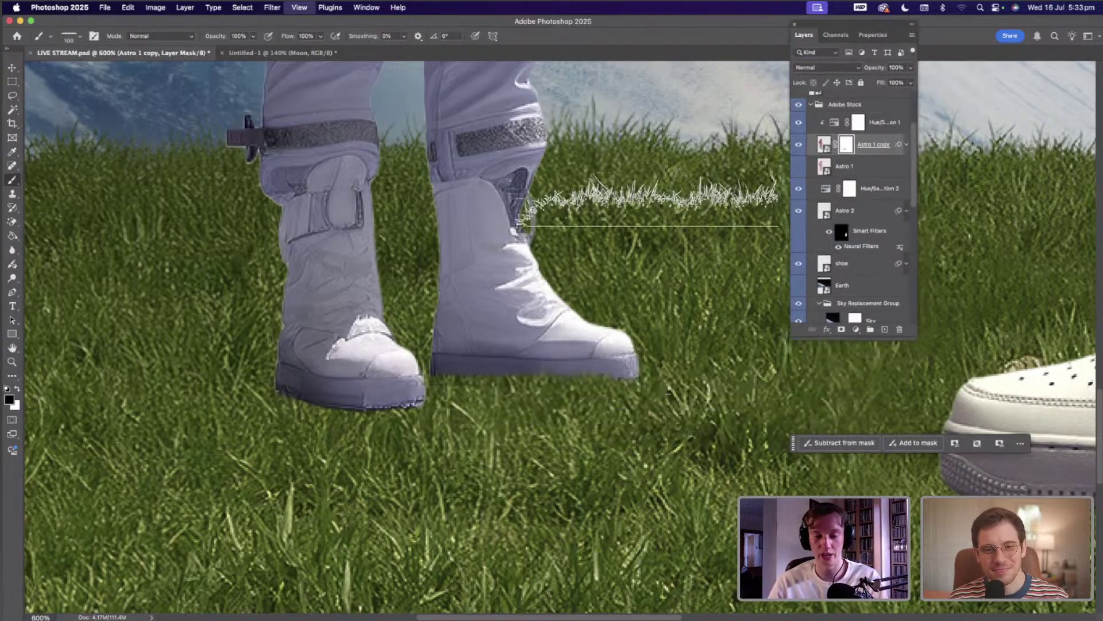
key(bracketright)
key(bracketright)
key(bracketright)
key(bracketright)
key(bracketright)
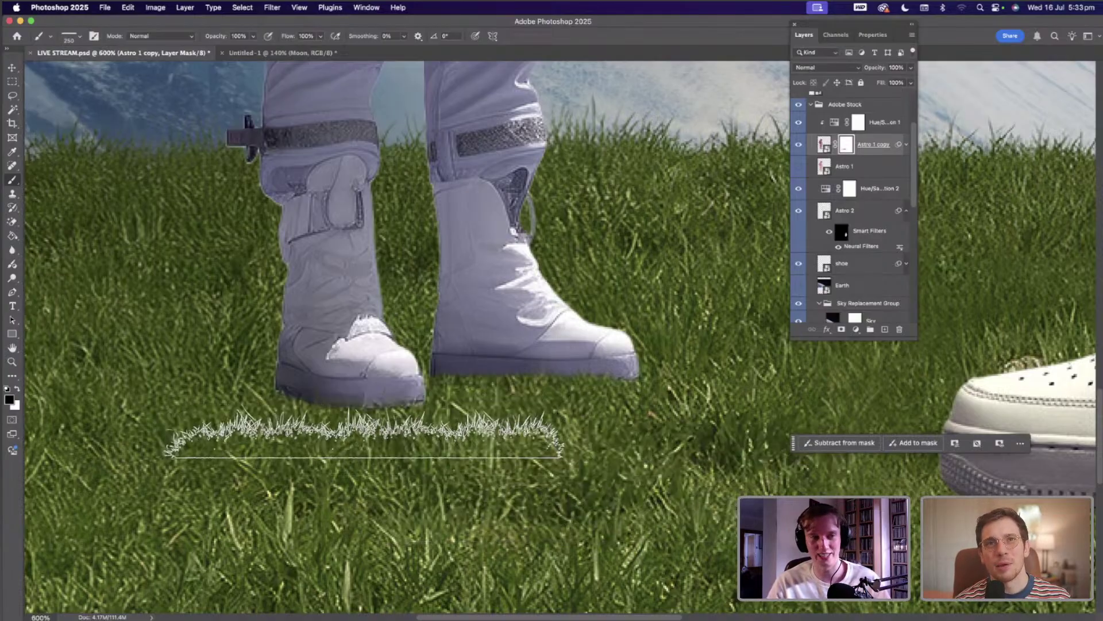
- Tilt the grass brush tip to -22° and mask the heel edge of the left-hand boot so it sinks into the grass
click(79, 36)
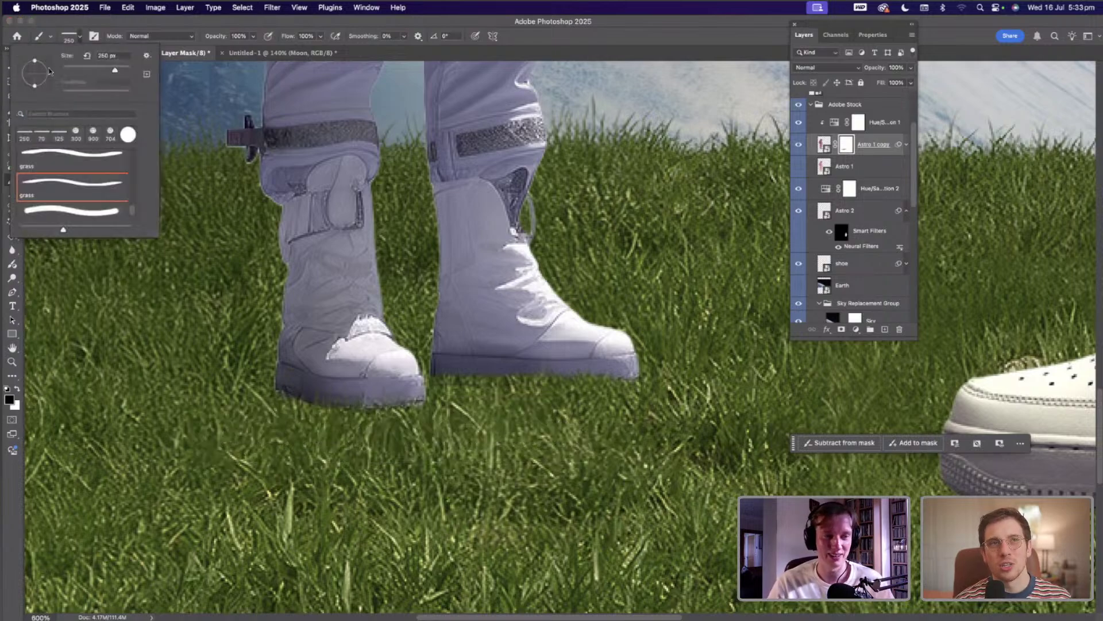
drag(50, 72, 49, 78)
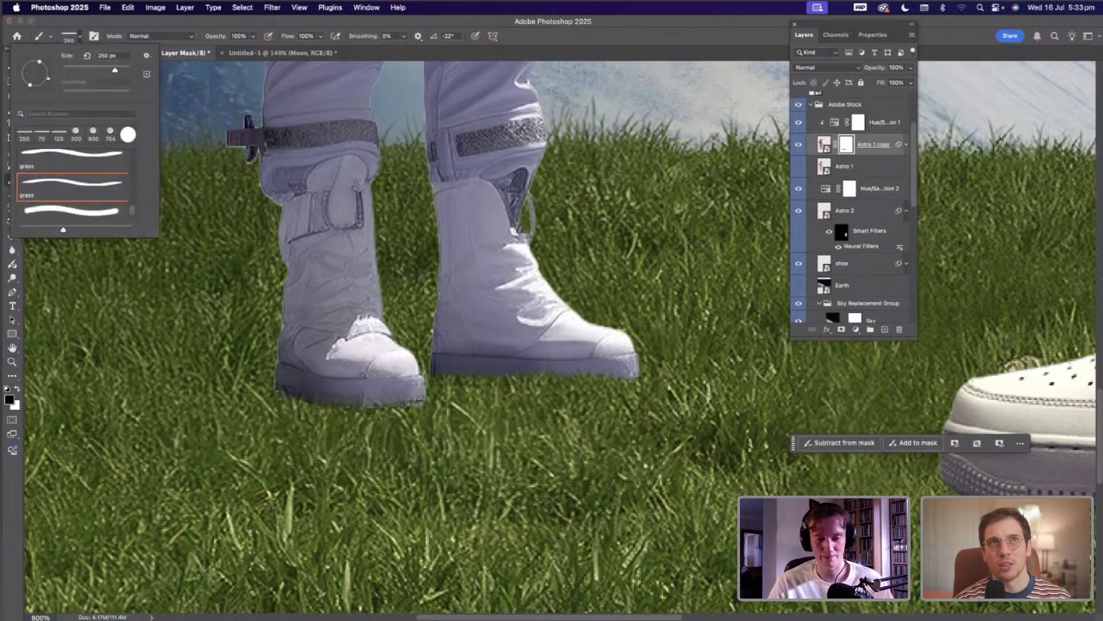
click(396, 506)
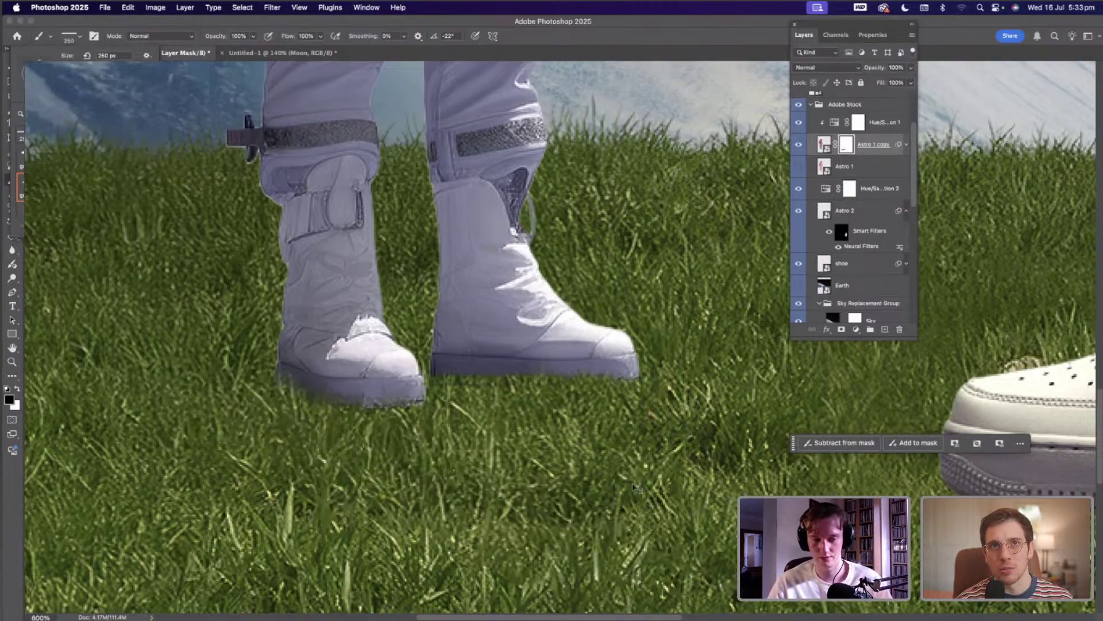
key(super+equal)
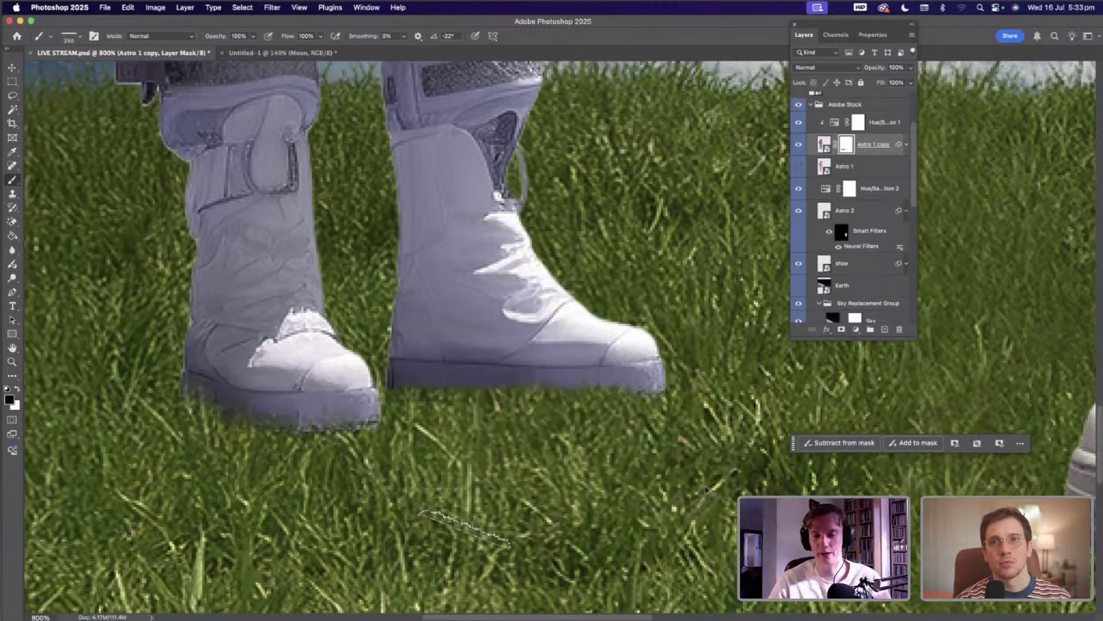
key(super+0)
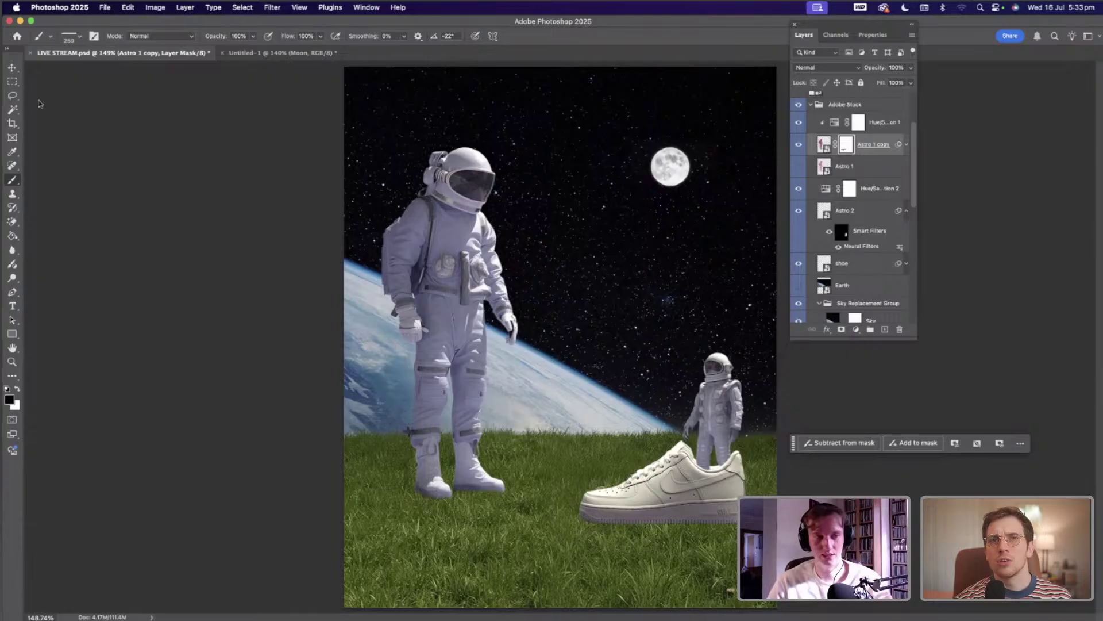
- Reset the grass brush's tip angle to 0°
click(79, 37)
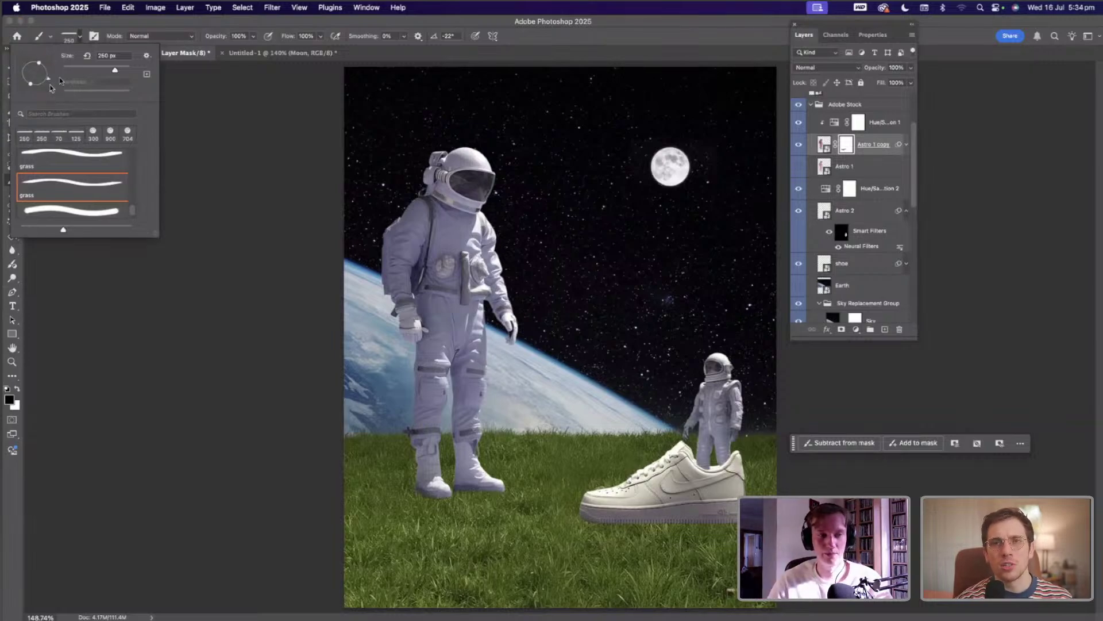
drag(51, 87, 50, 73)
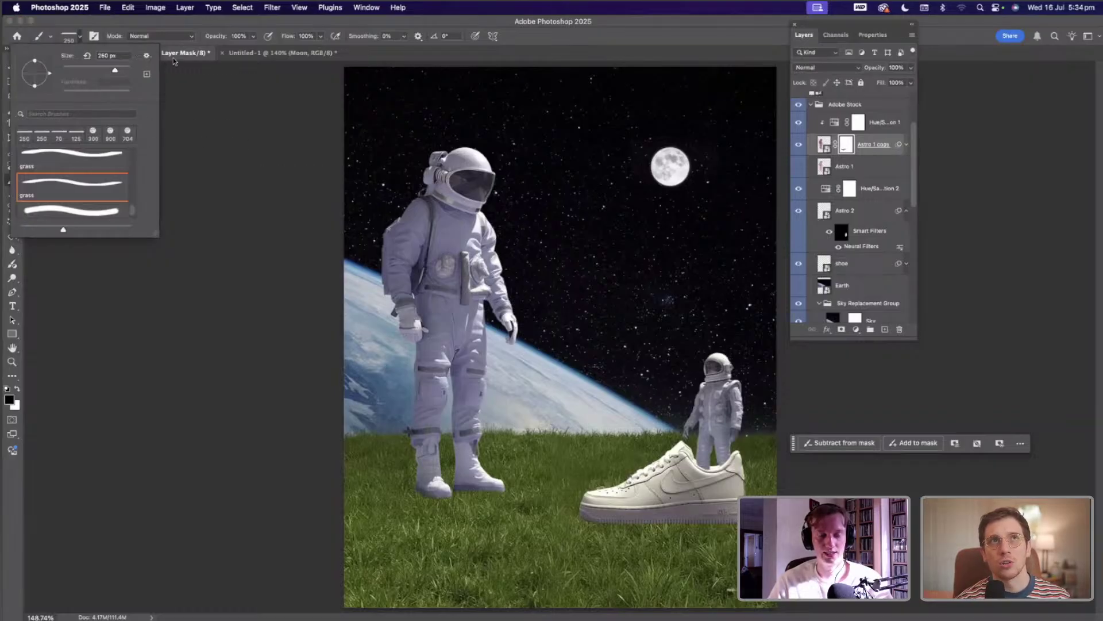
click(82, 39)
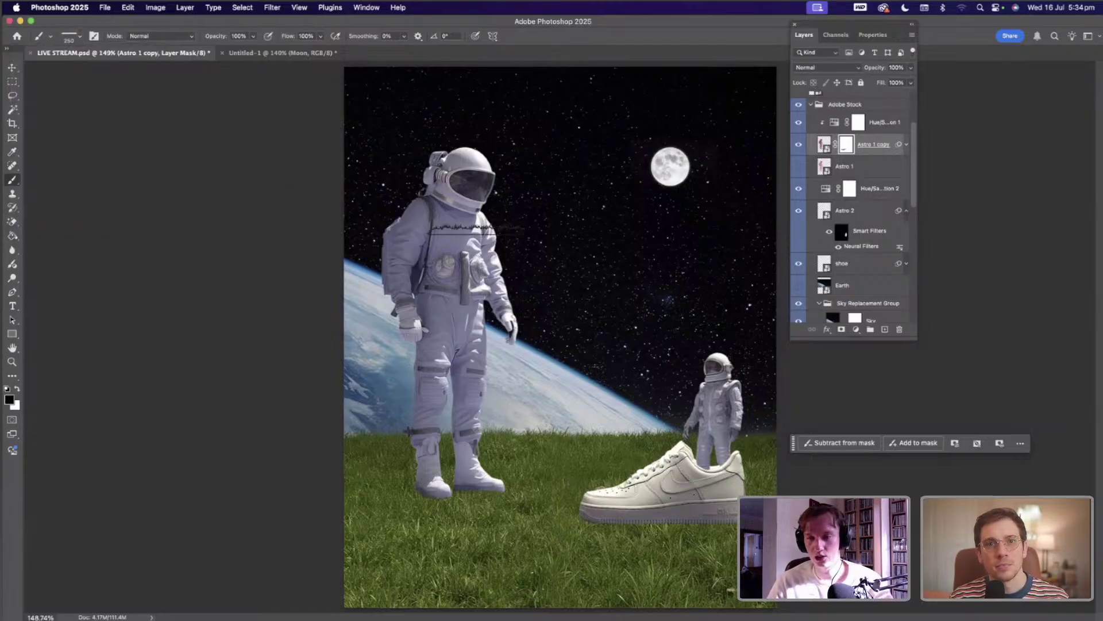
- Try the grass brush tip at 90°, return it to 0° and flatten its roundness
click(81, 37)
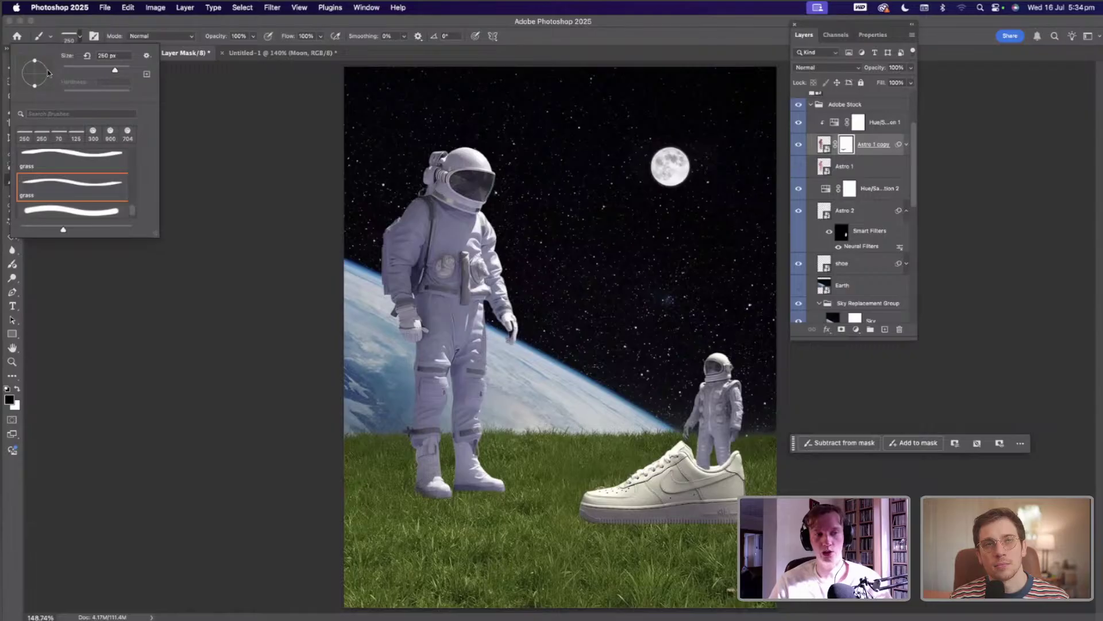
drag(53, 75, 36, 55)
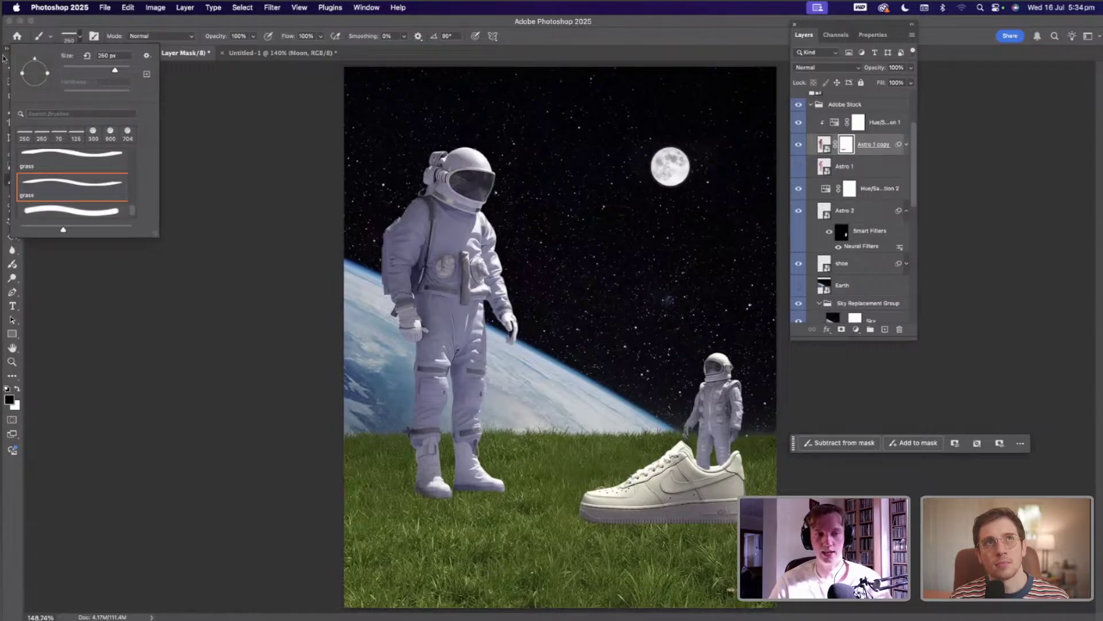
mouse_move(5, 90)
mouse_down()
mouse_move(33, 124)
mouse_move(80, 92)
mouse_move(36, 68)
mouse_up()
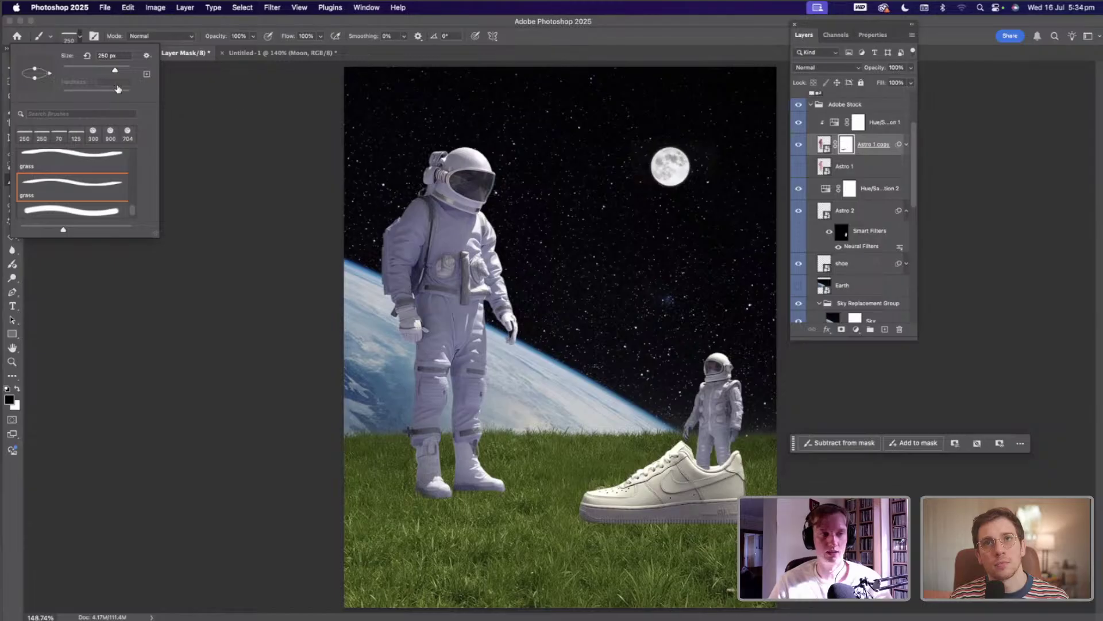
- Choose the Hard Round brush, flatten its tip into a narrow ellipse and rotate it to 180°
scroll(72, 192, up, 10)
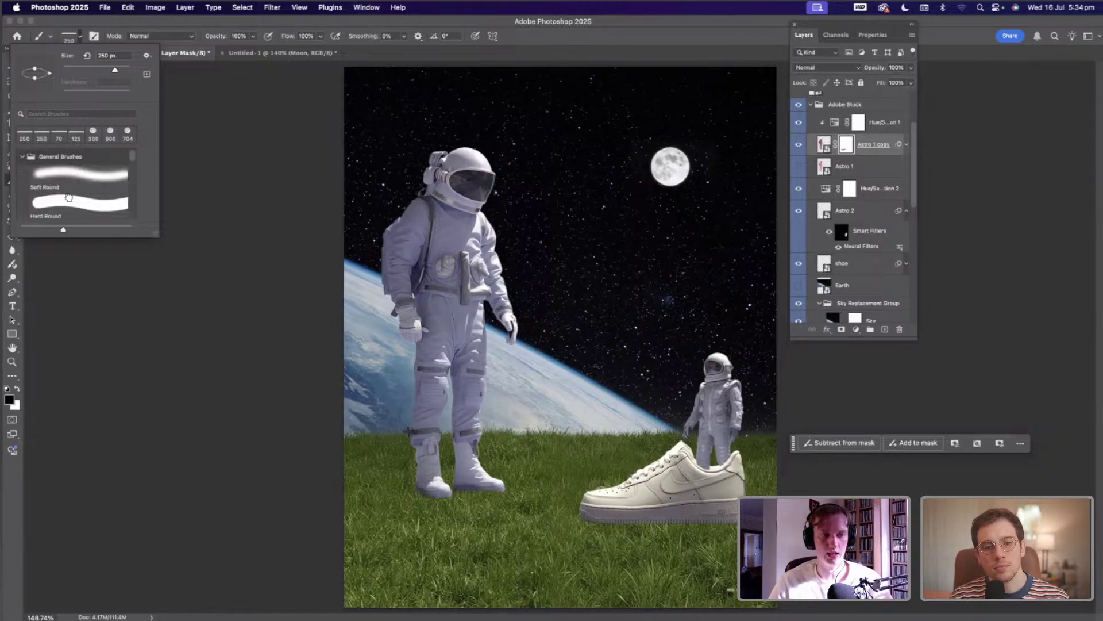
click(68, 199)
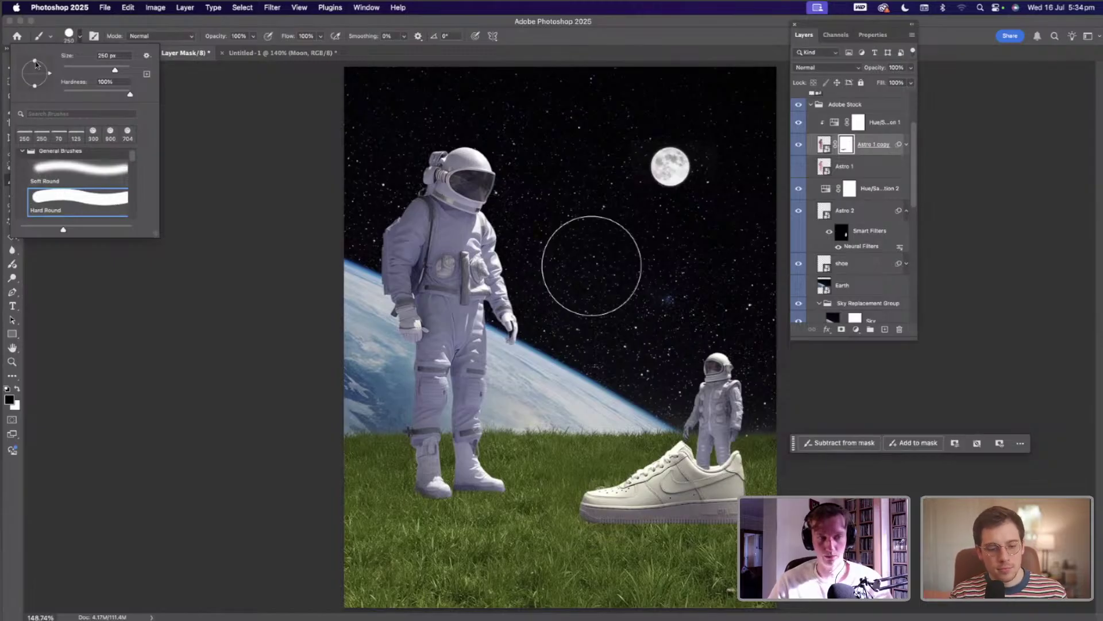
drag(35, 85, 34, 77)
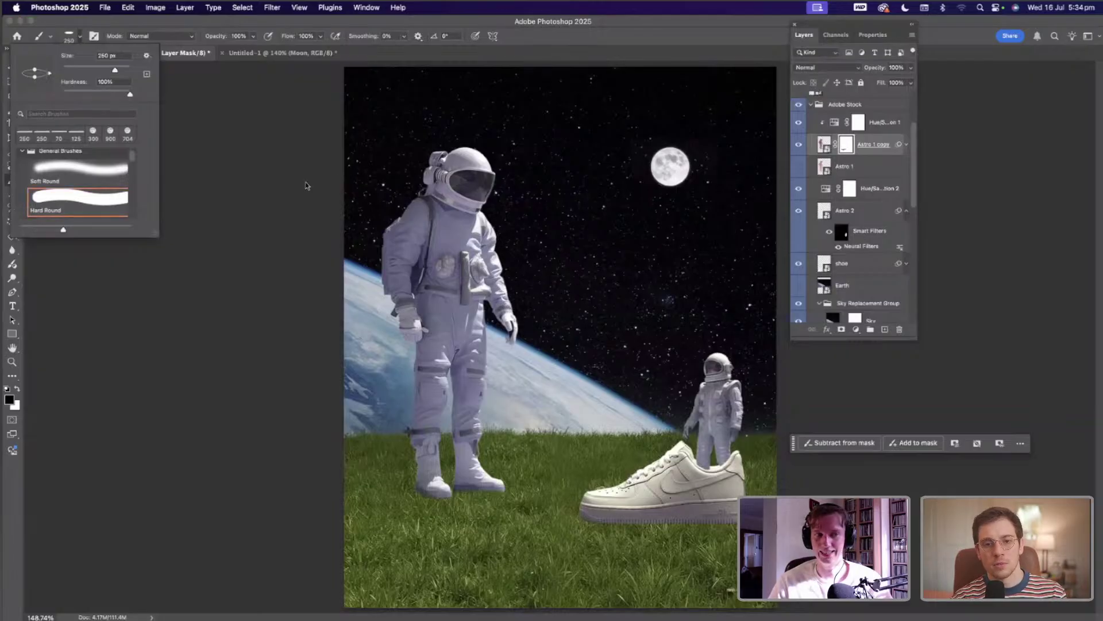
mouse_move(51, 74)
mouse_down()
mouse_move(19, 73)
mouse_move(35, 73)
mouse_up()
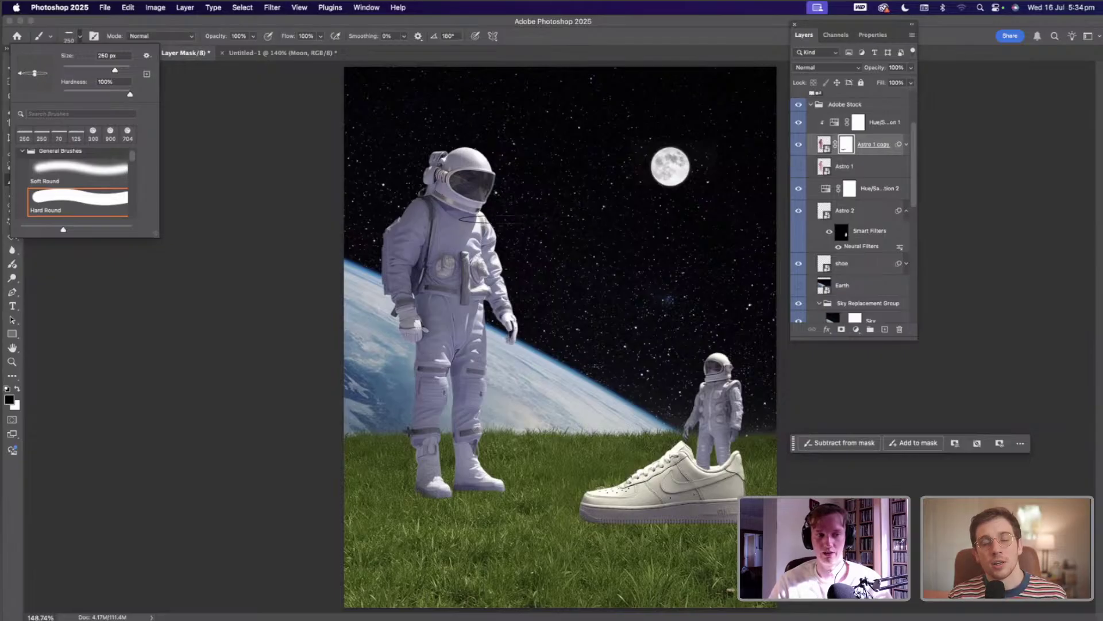
- Restore the Hard Round tip to a full circle at 0° and switch back to the grass brush
drag(35, 73, 35, 59)
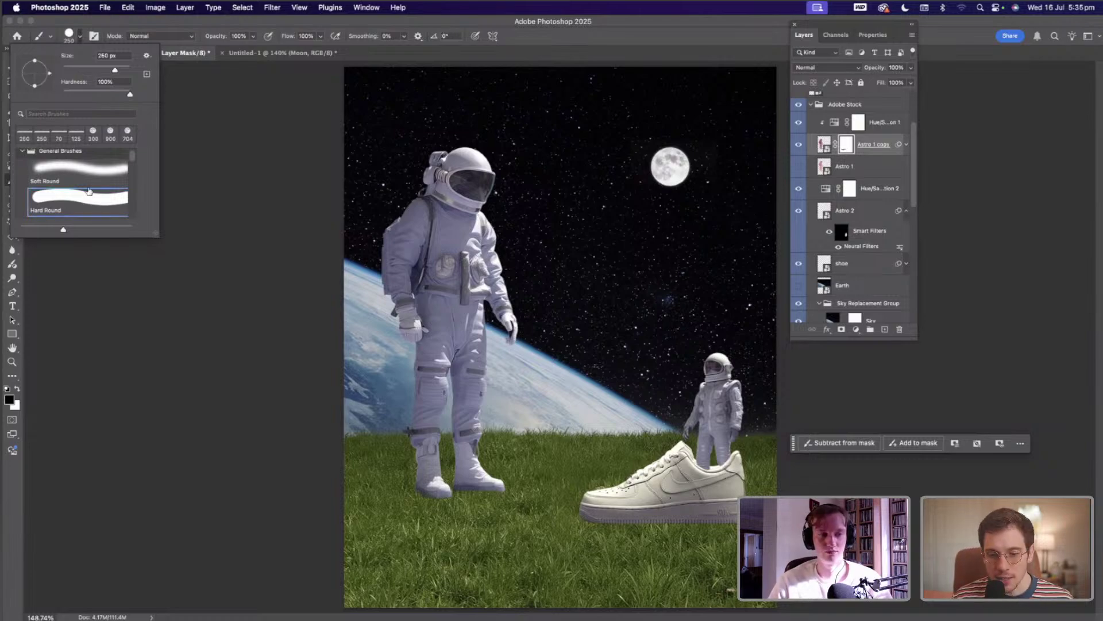
scroll(86, 193, down, 5)
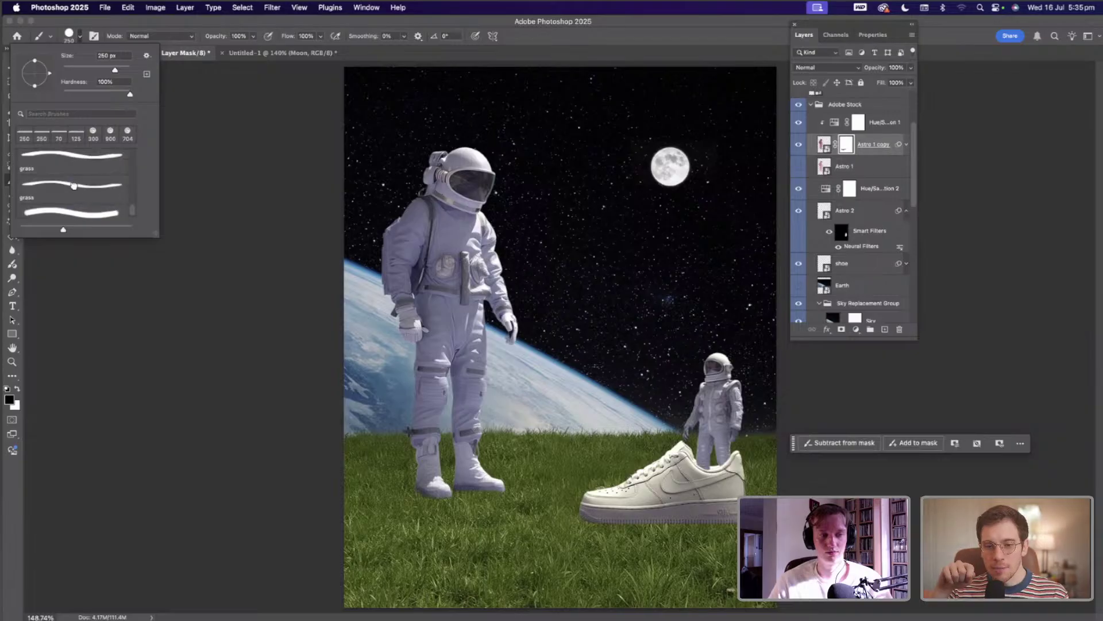
click(75, 185)
click(81, 37)
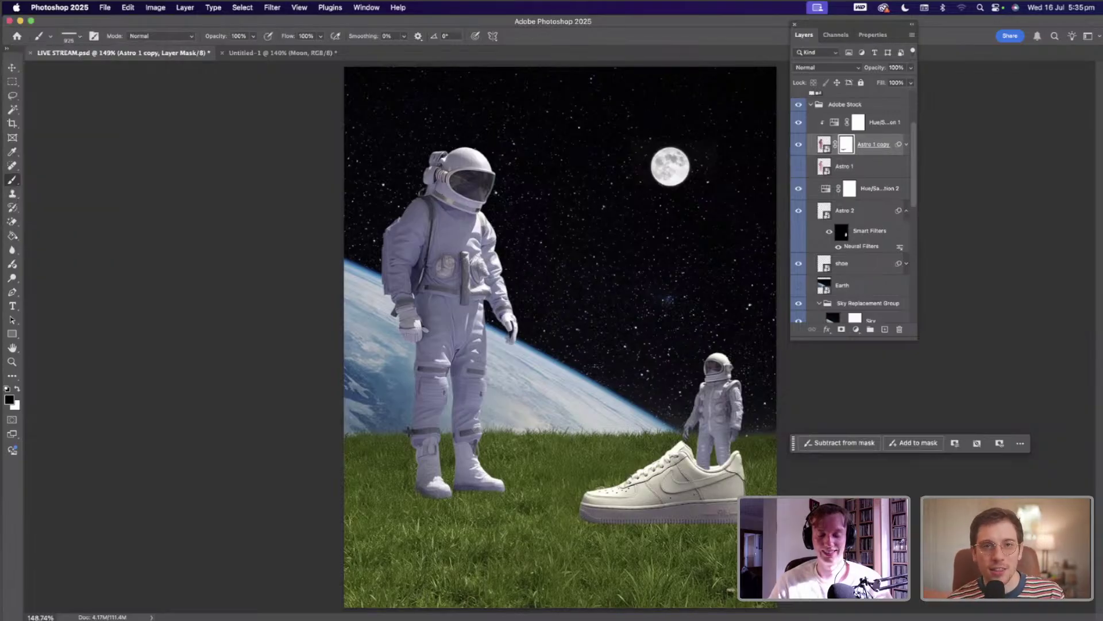
- Scale the grass brush down to 400 px to suit the length of the shoe's sole
drag(368, 396, 684, 397)
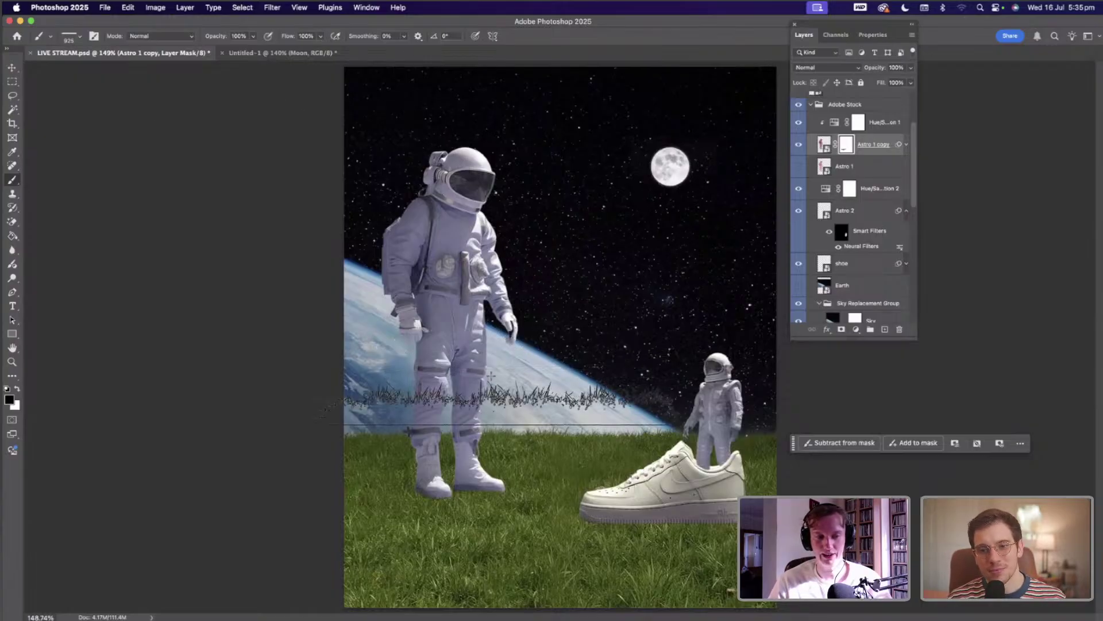
key(super+equal)
key(super+equal)
key(super+equal)
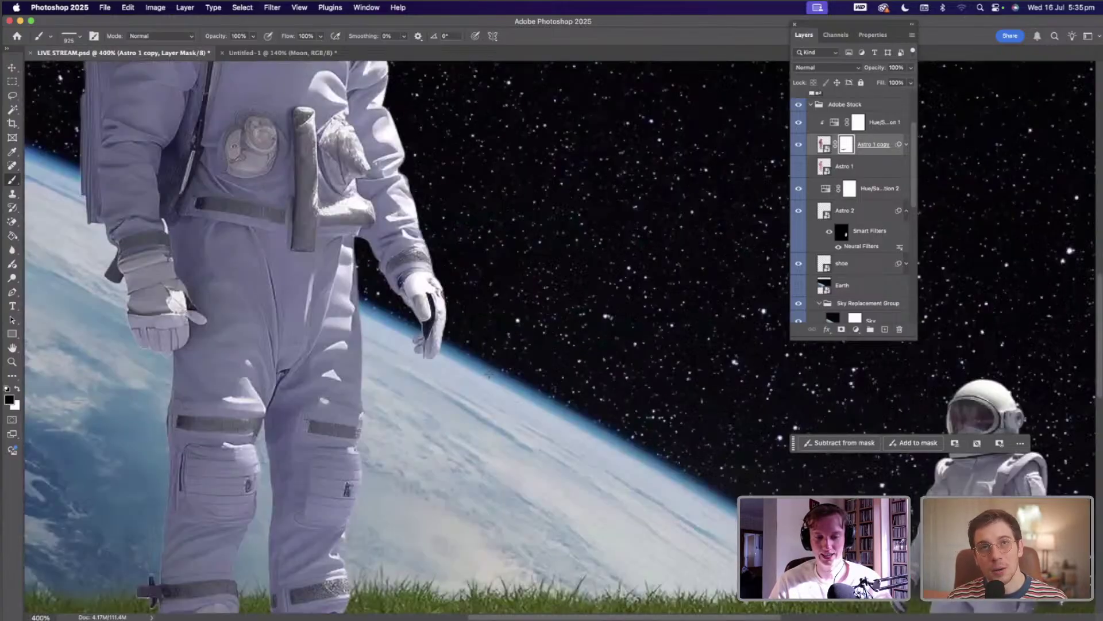
scroll(490, 431, down, 10)
scroll(490, 431, right, 5)
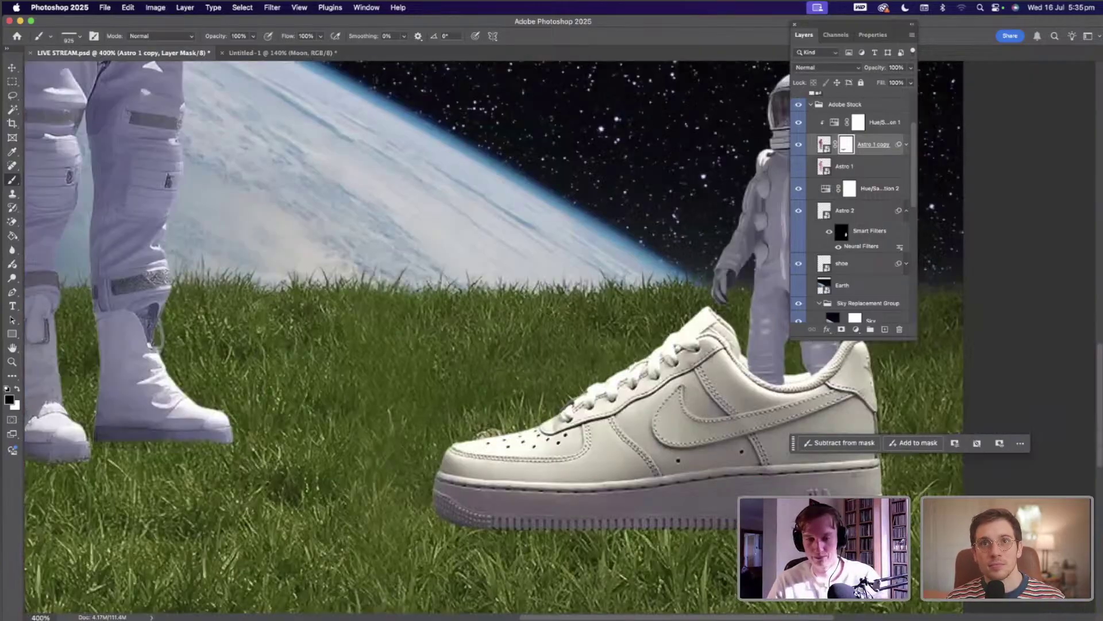
scroll(490, 431, down, 5)
scroll(490, 431, right, 5)
key(bracketleft)
key(bracketleft)
key(bracketleft)
key(bracketleft)
key(bracketleft)
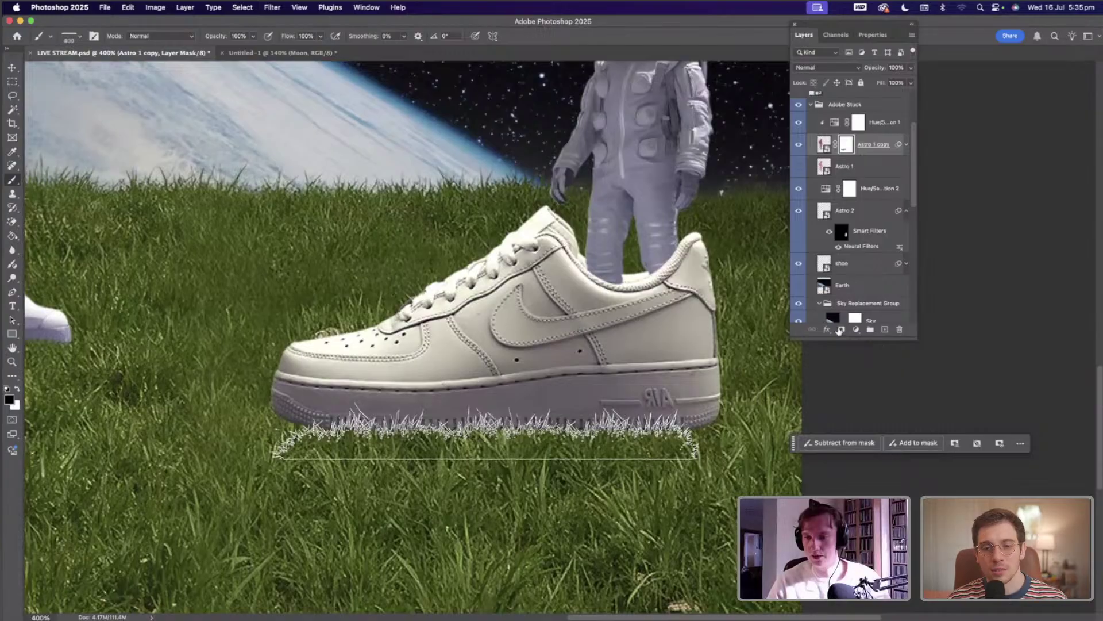
- Add a layer mask to the shoe layer and mask the sole's lower edge into the grass with a 500 px grass brush
click(850, 263)
click(841, 329)
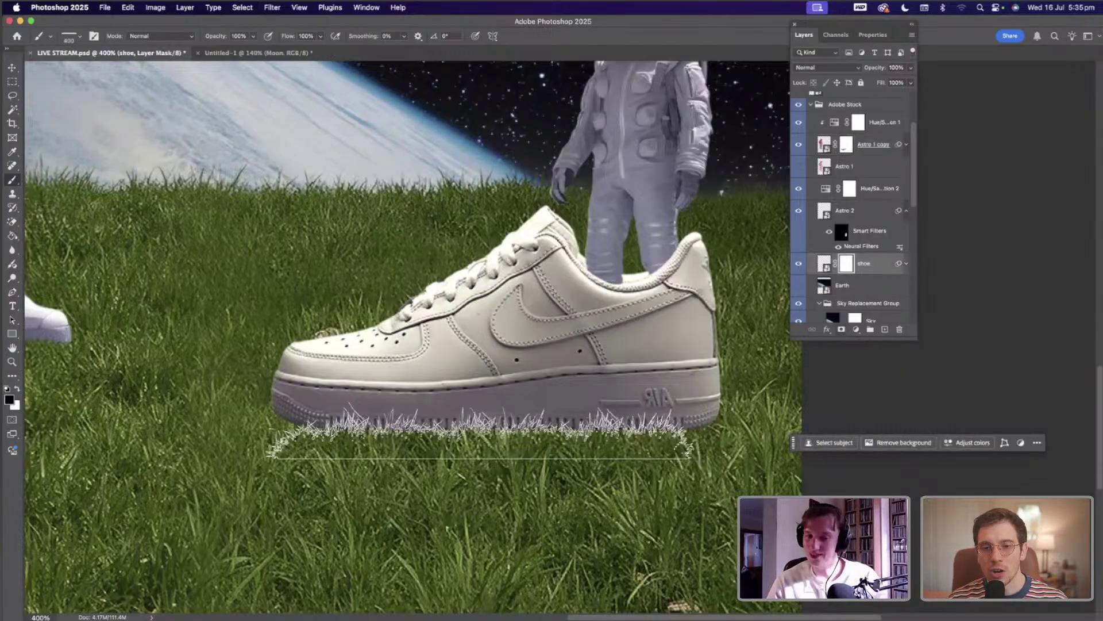
key(bracketright)
key(bracketright)
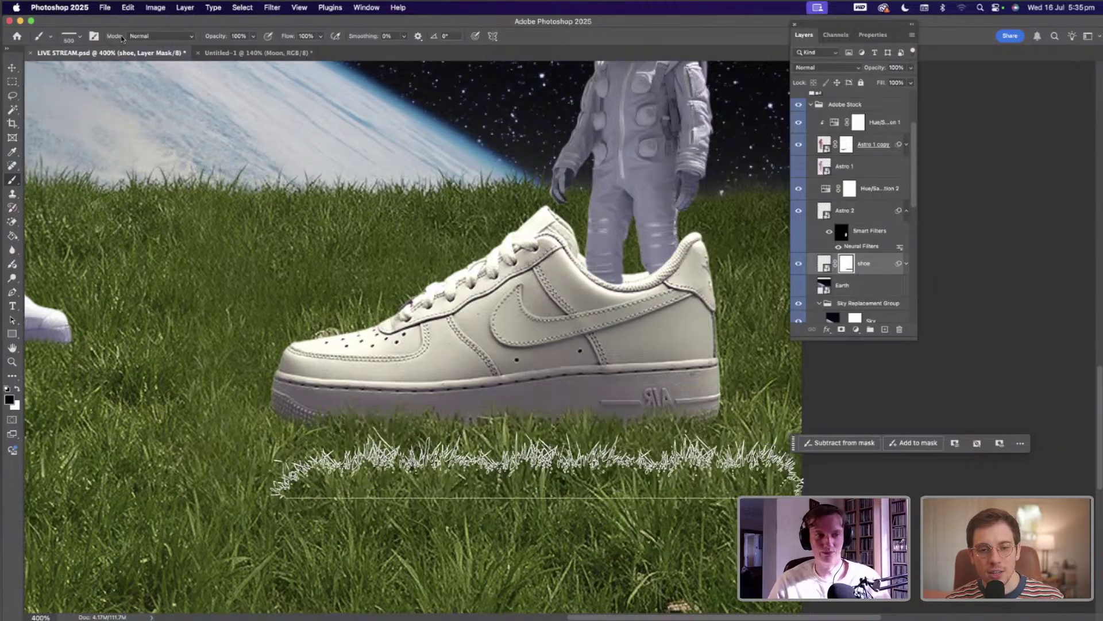
- Tilt the grass brush tip to 22° and mask the heel end of the shoe's sole
right_click(51, 71)
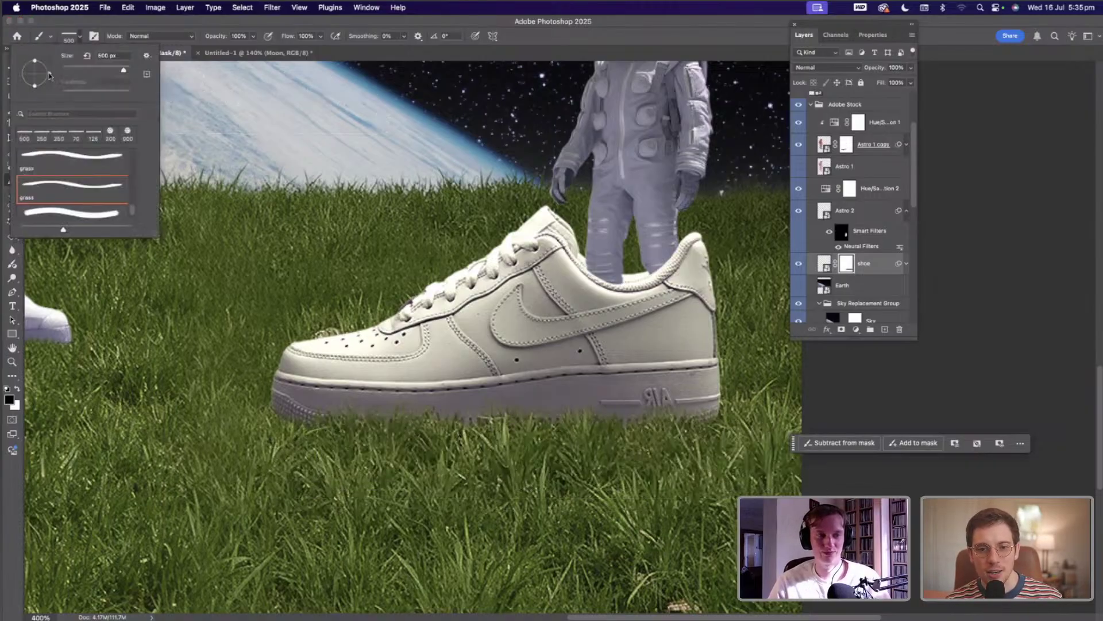
drag(51, 70, 49, 68)
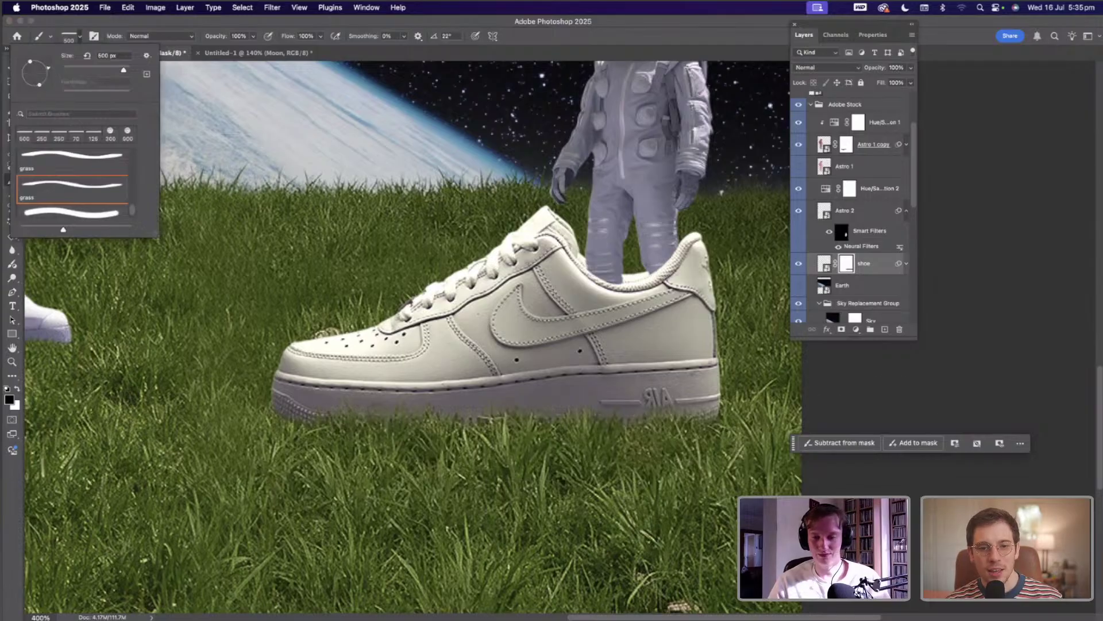
click(592, 505)
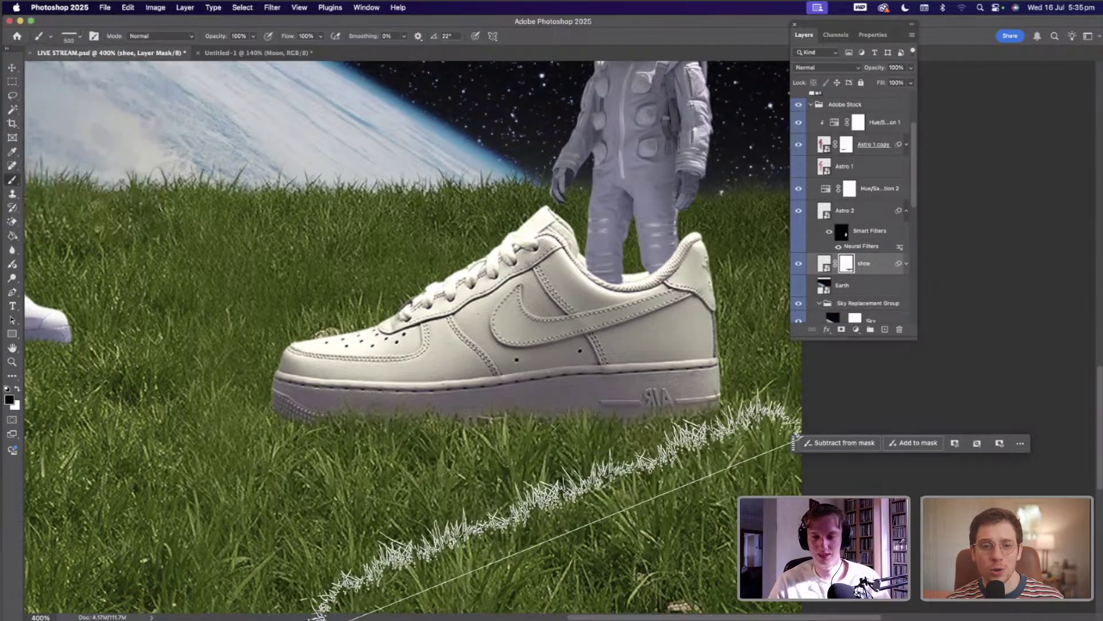
- Return the grass brush tip to 0° and fit the whole composite in view
right_click(50, 76)
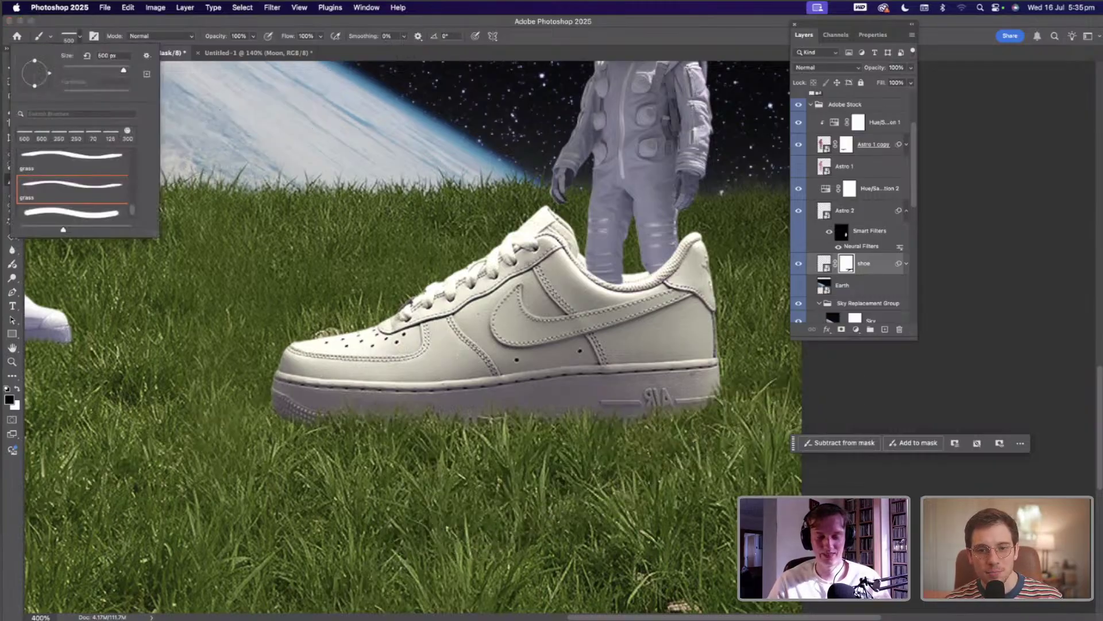
click(562, 440)
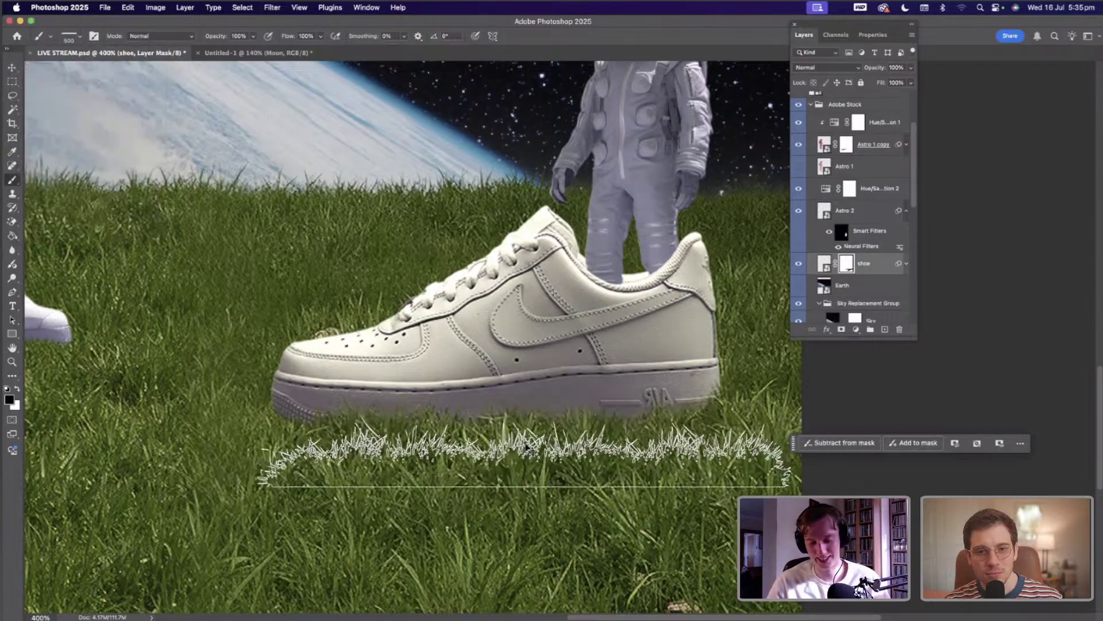
key(super+0)
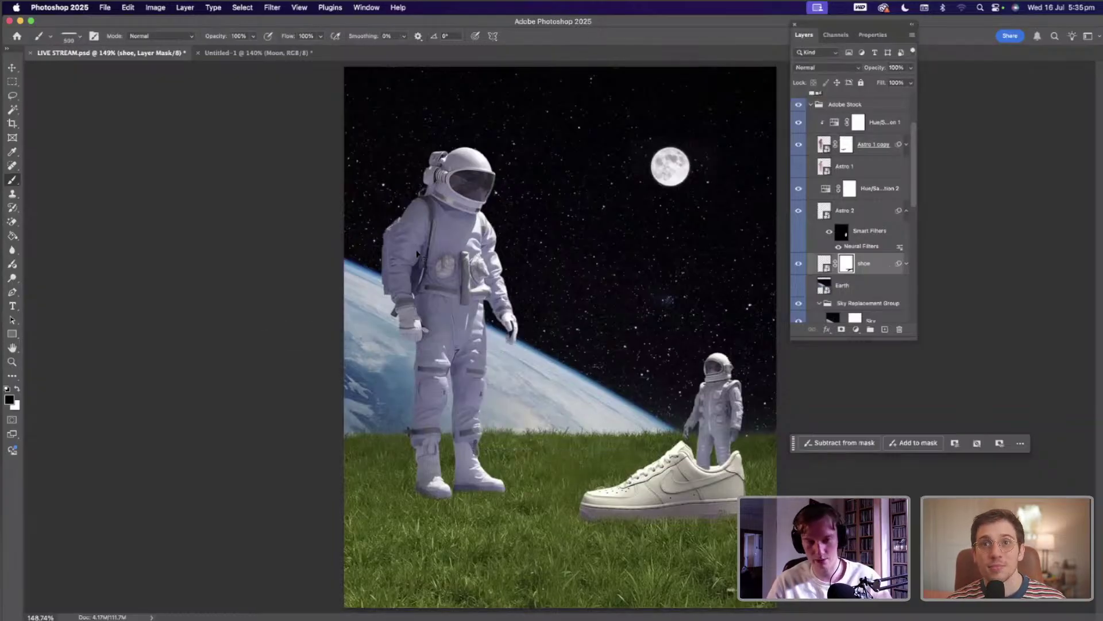
- Add a Curves adjustment clipped to the shoe layer and darken the midtones with a point at input 152, output 86
key(v)
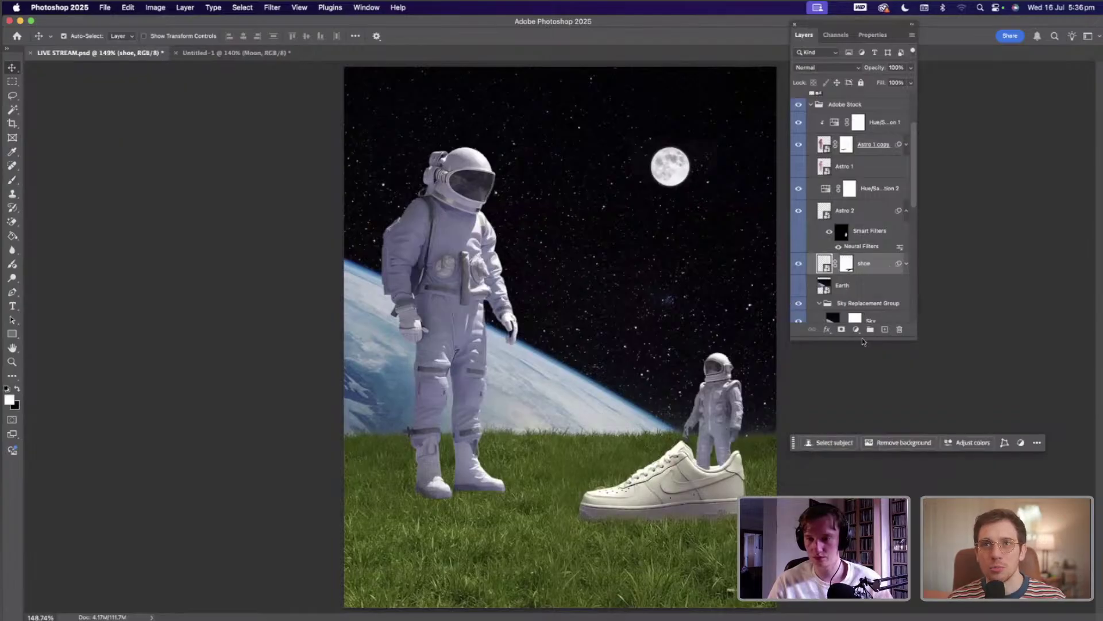
click(856, 330)
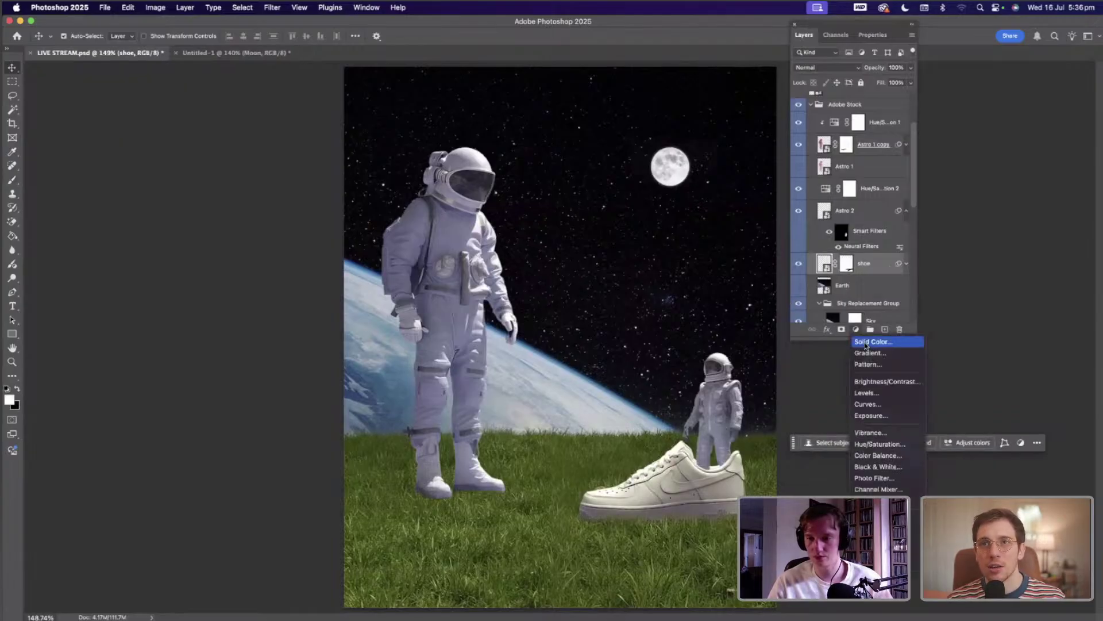
click(872, 405)
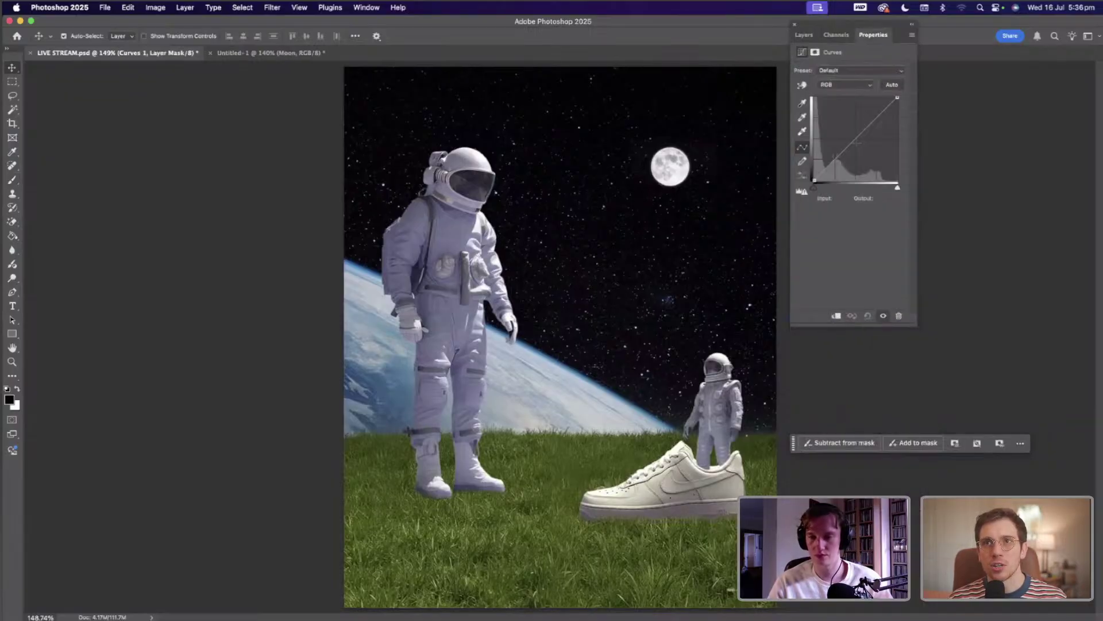
drag(865, 152, 864, 155)
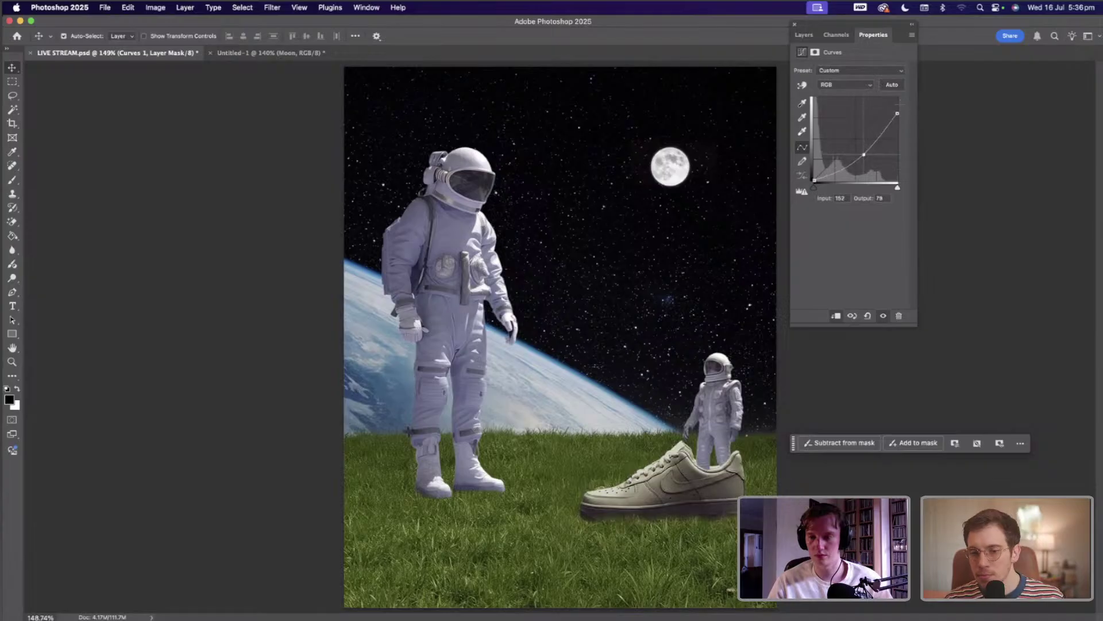
drag(898, 113, 897, 97)
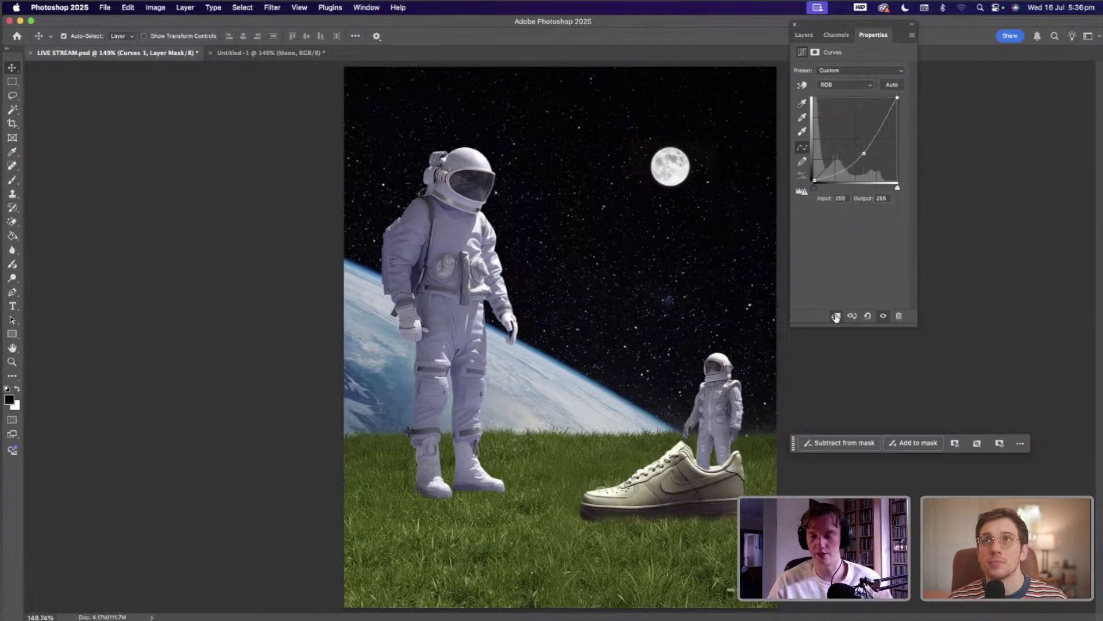
click(863, 153)
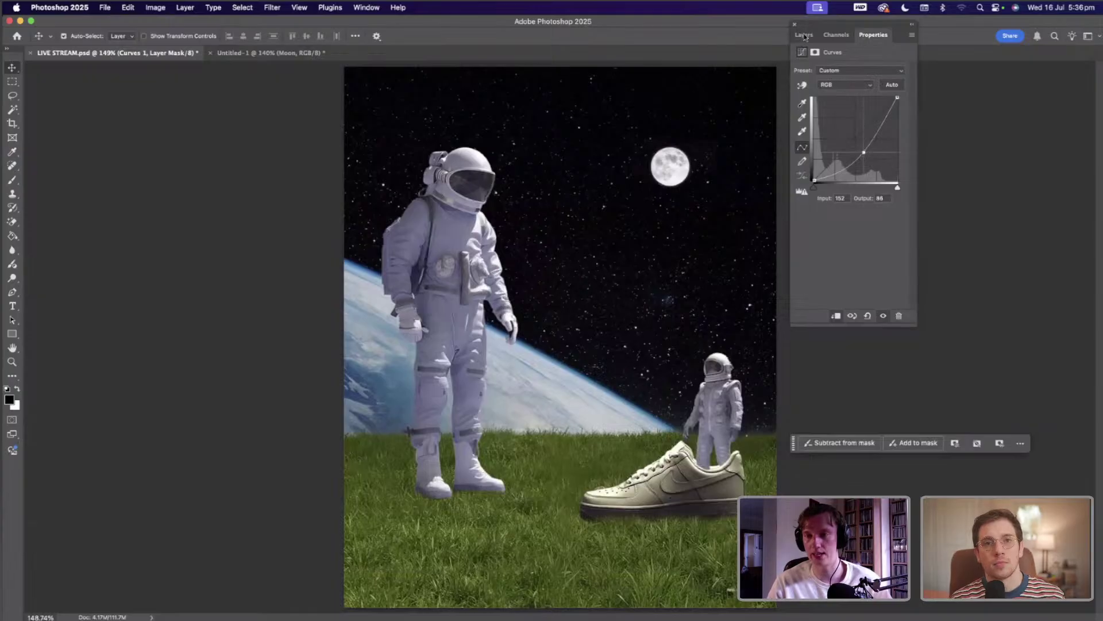
- Invert the Curves 1 mask to black and choose the Soft Round brush at 0% hardness
key(F7)
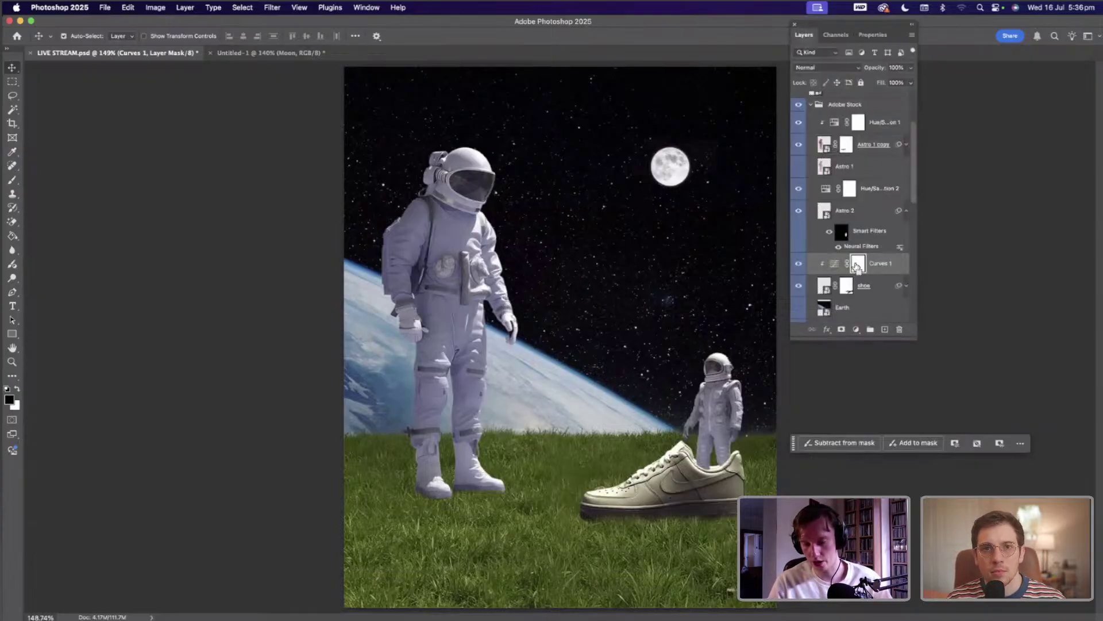
key(super+i)
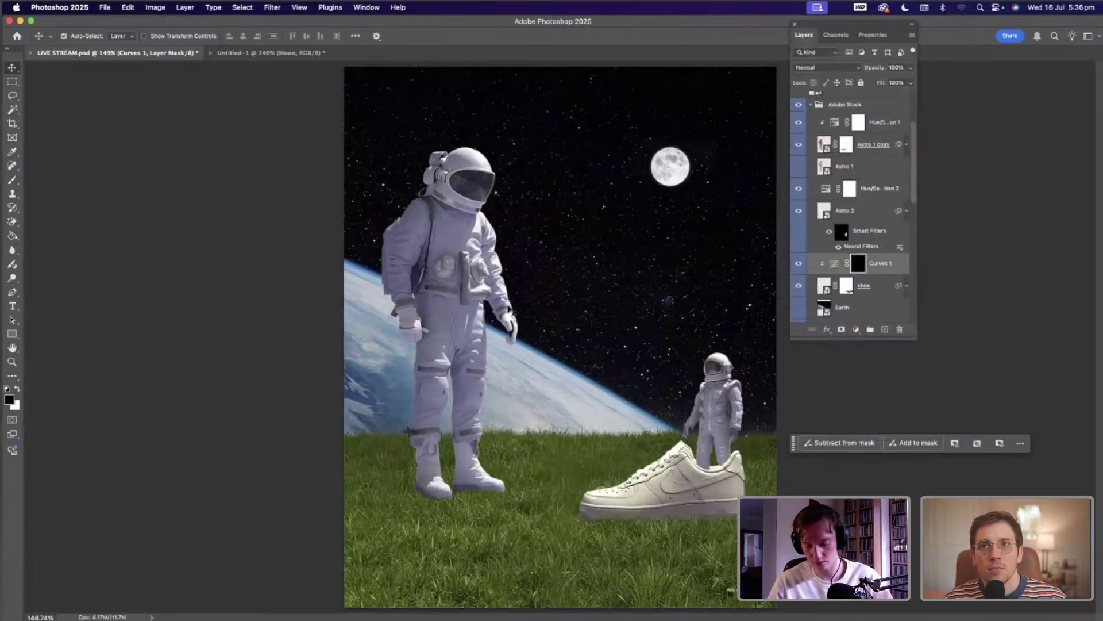
key(b)
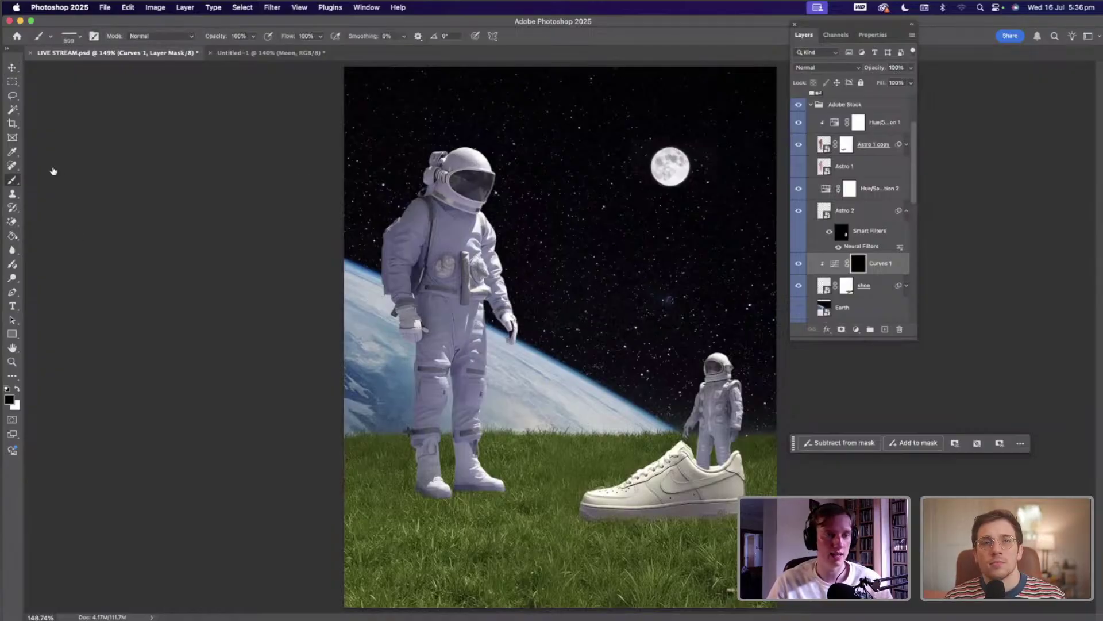
right_click(54, 170)
scroll(69, 181, up, 10)
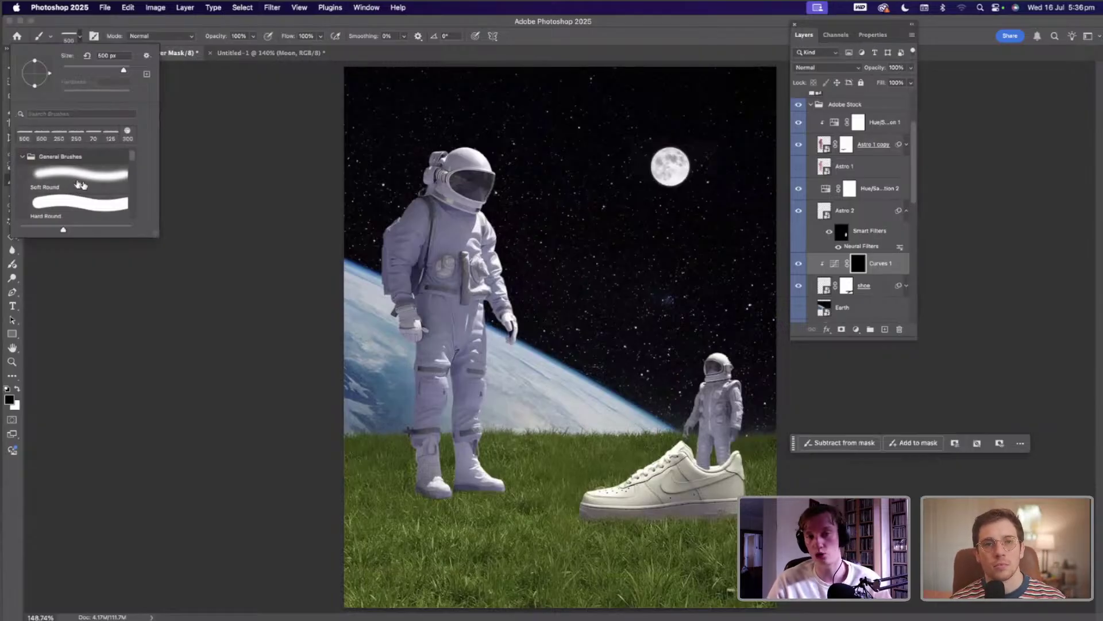
click(30, 159)
click(23, 157)
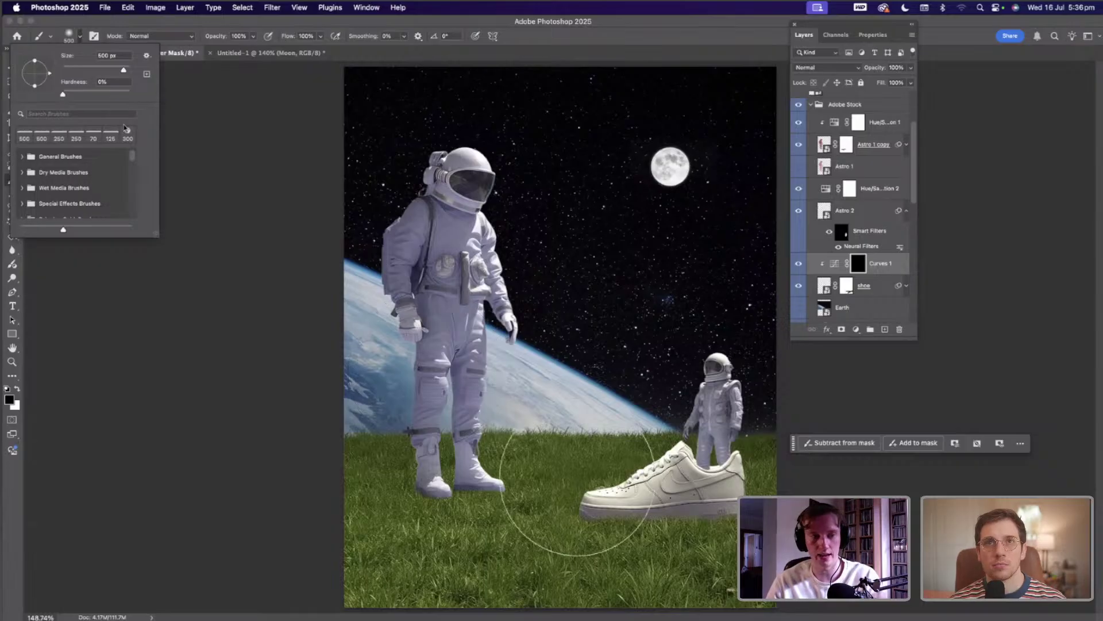
click(266, 287)
- Try revealing the Curves darkening along the shoe's sole with a 250 px white soft brush, and remove it again
key(bracketleft)
key(bracketleft)
key(bracketleft)
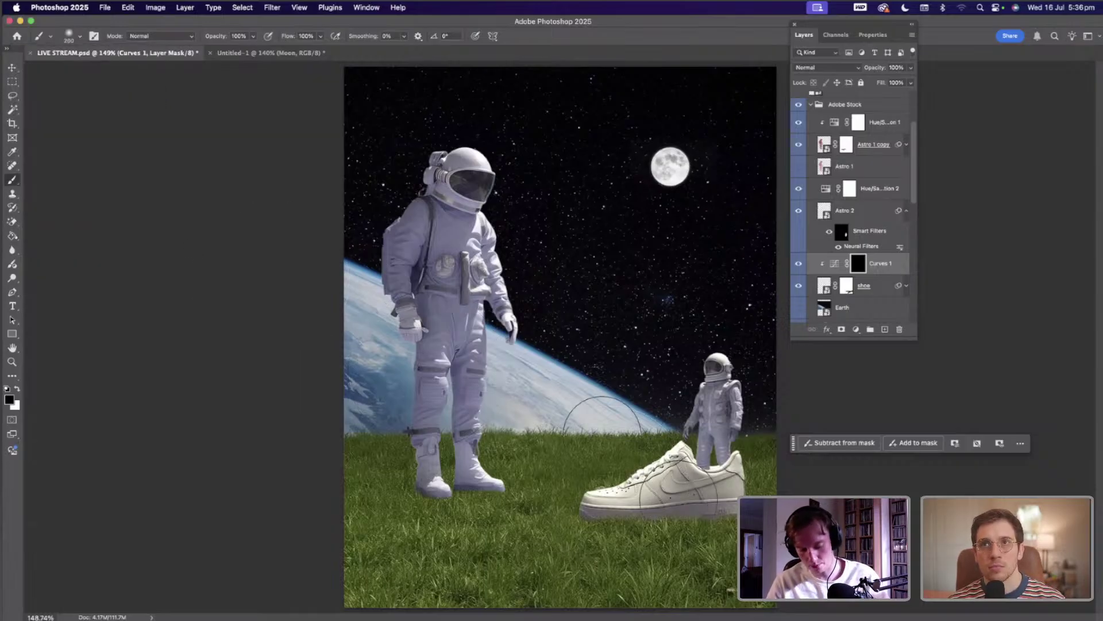
key(bracketright)
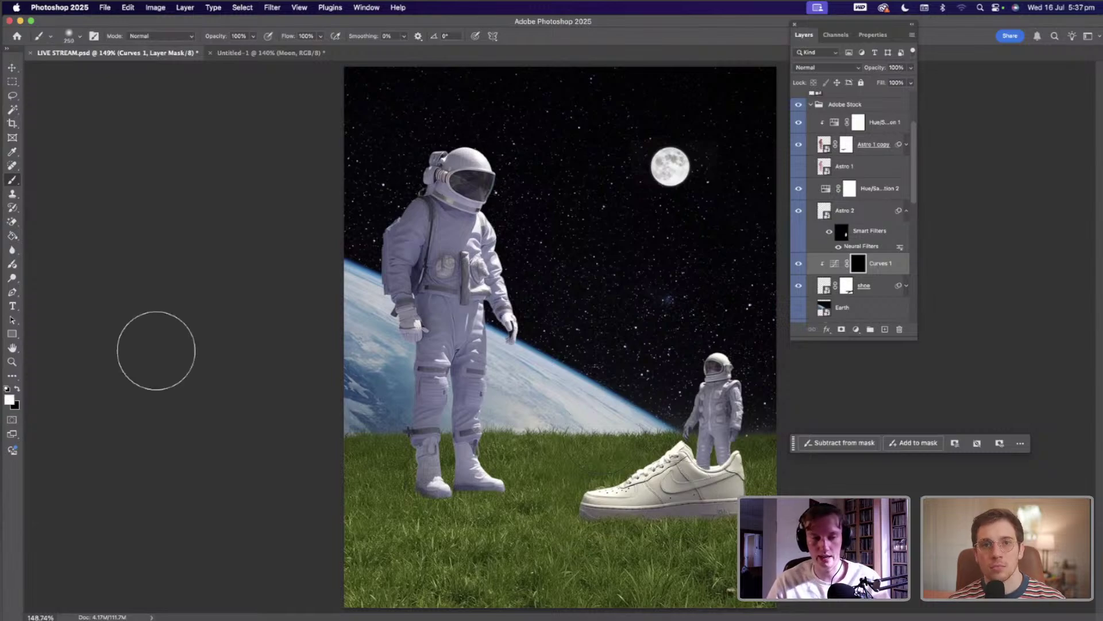
key(x)
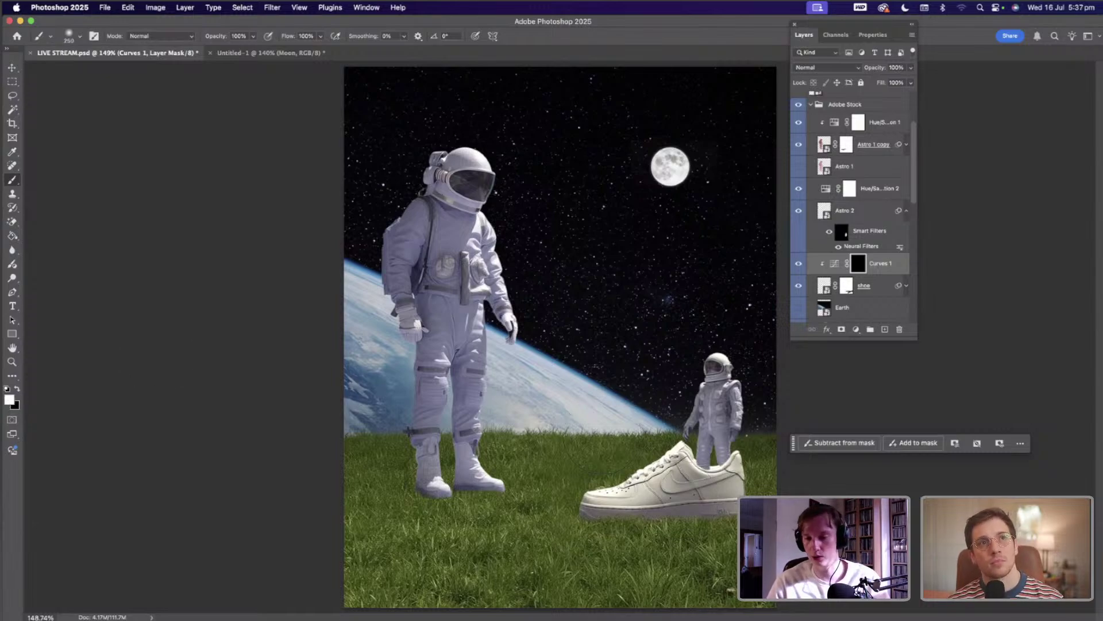
drag(682, 538, 757, 524)
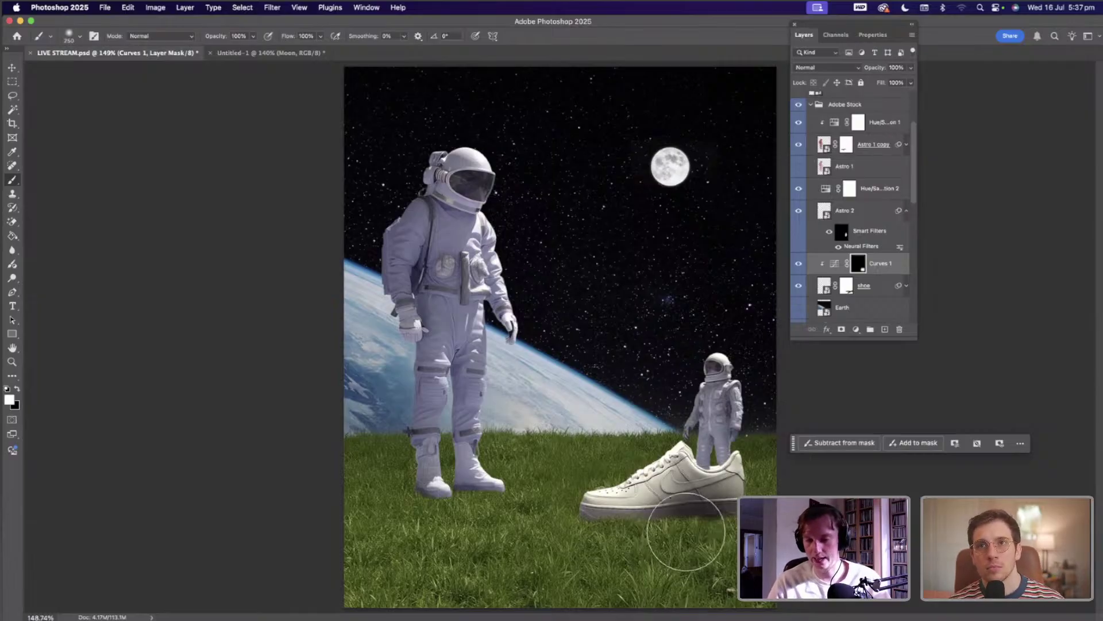
key(x)
drag(686, 531, 707, 482)
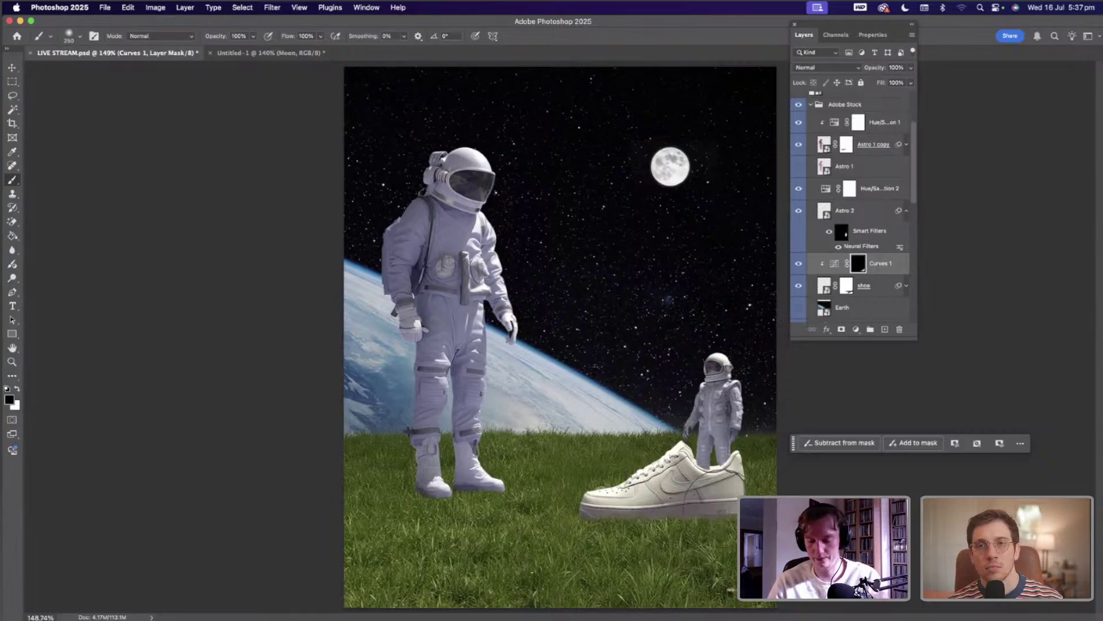
- Set up a white 125 px soft brush with its tip flattened into a horizontal ellipse for the Curves 1 mask
key(bracketleft)
key(bracketleft)
key(bracketleft)
key(bracketleft)
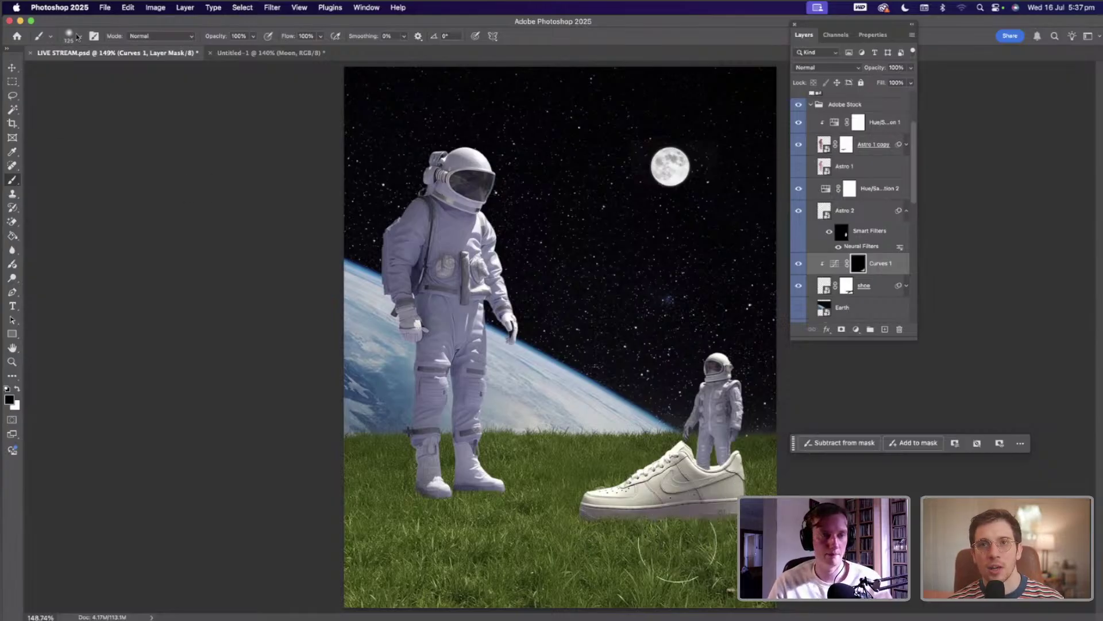
click(77, 37)
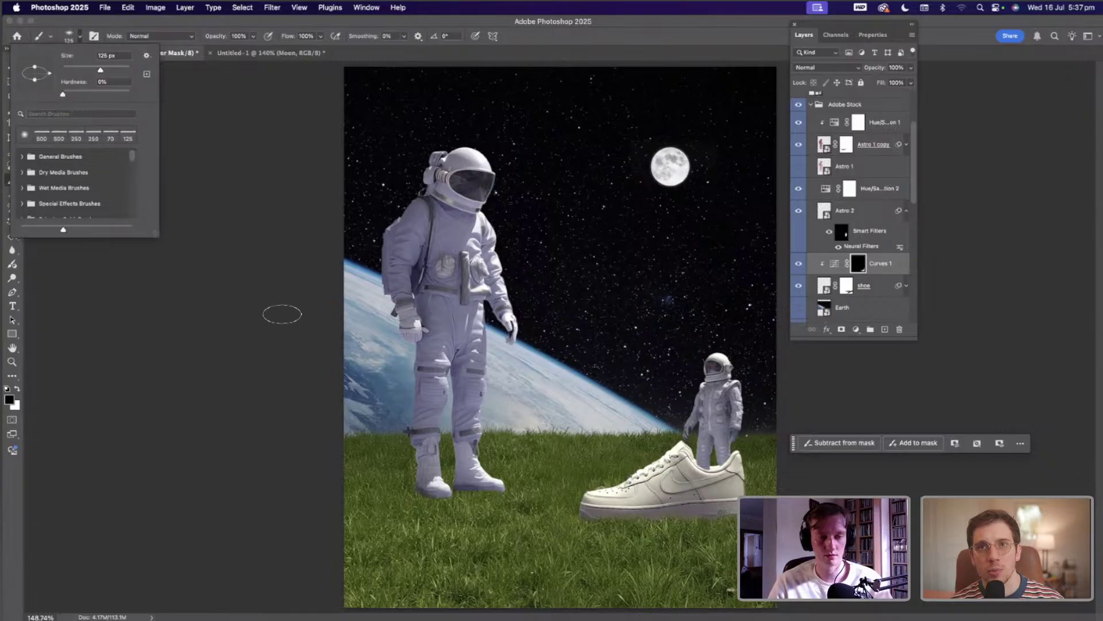
click(274, 328)
key(x)
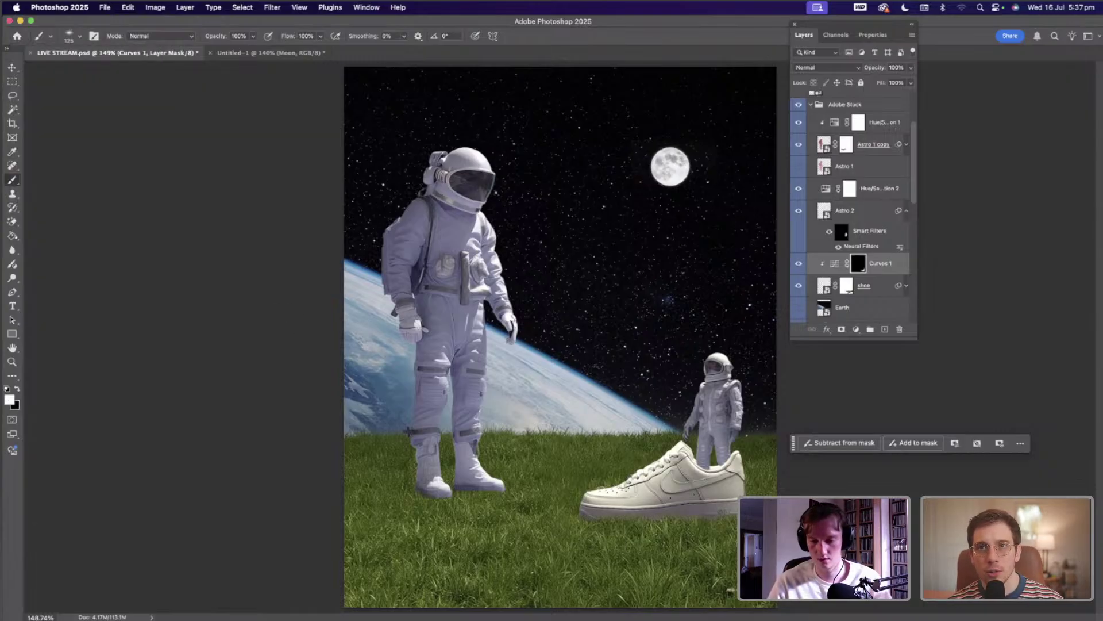
key(super+plus)
key(super+plus)
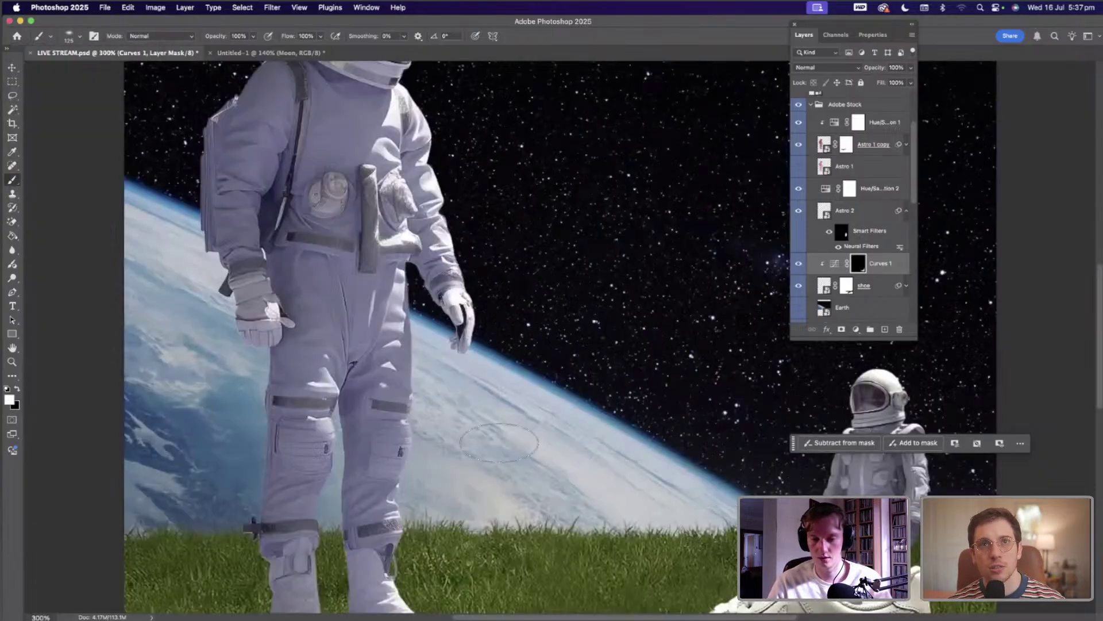
- Reduce the flattened white soft brush to 70 px and paint the Curves 1 darkening along the shoe's sole
scroll(499, 443, right, 5)
scroll(499, 442, down, 3)
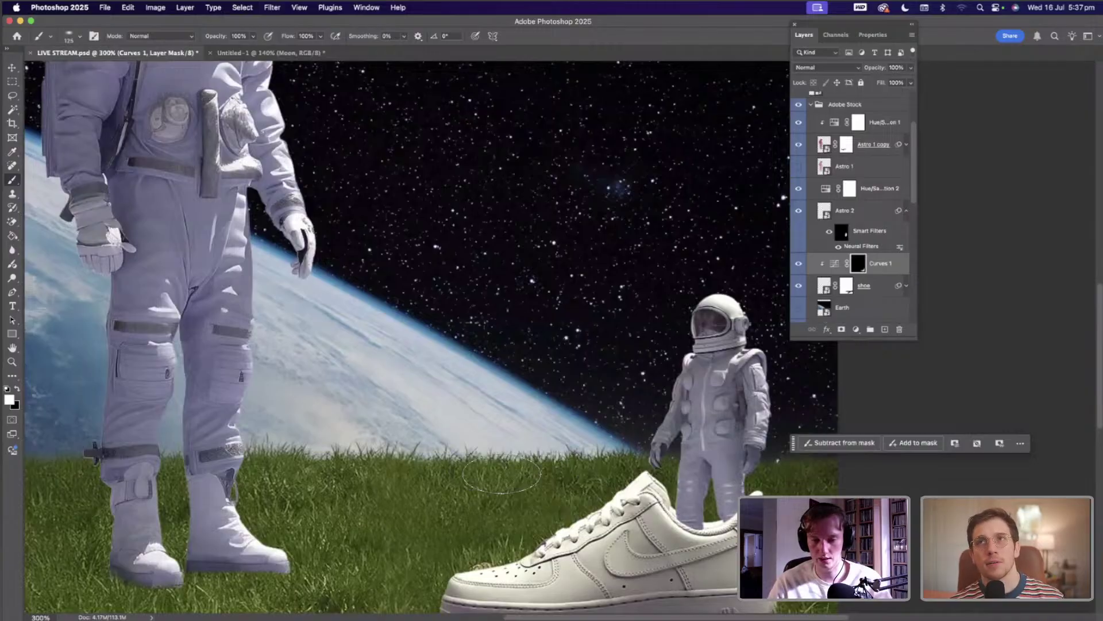
scroll(640, 469, down, 3)
scroll(640, 470, right, 3)
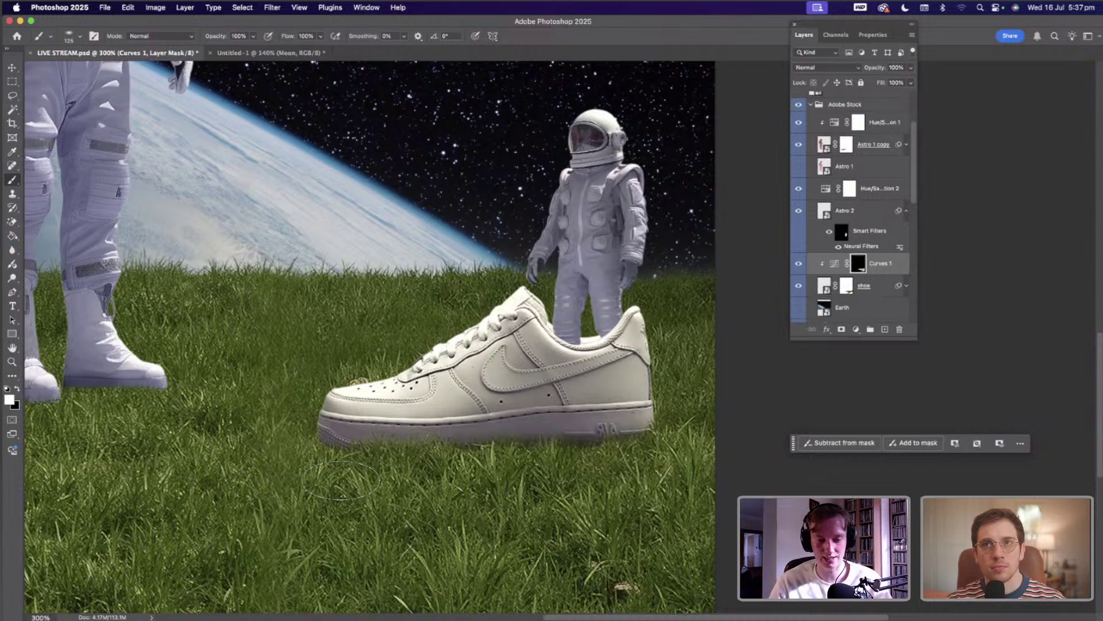
key(bracketleft)
key(bracketleft)
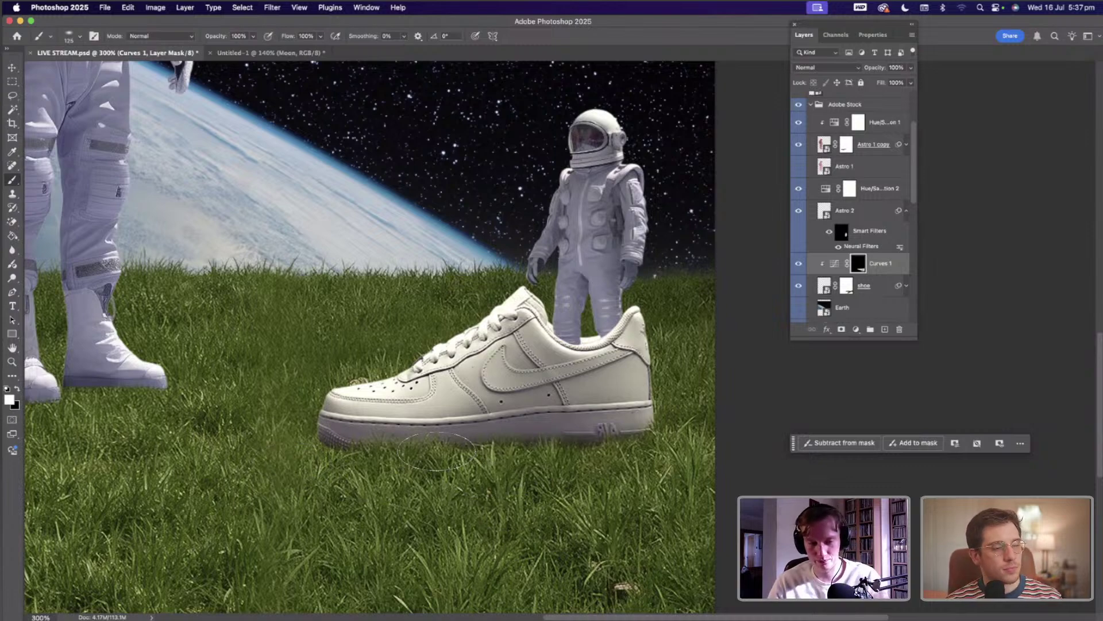
key(bracketleft)
key(bracketleft)
key(bracketleft)
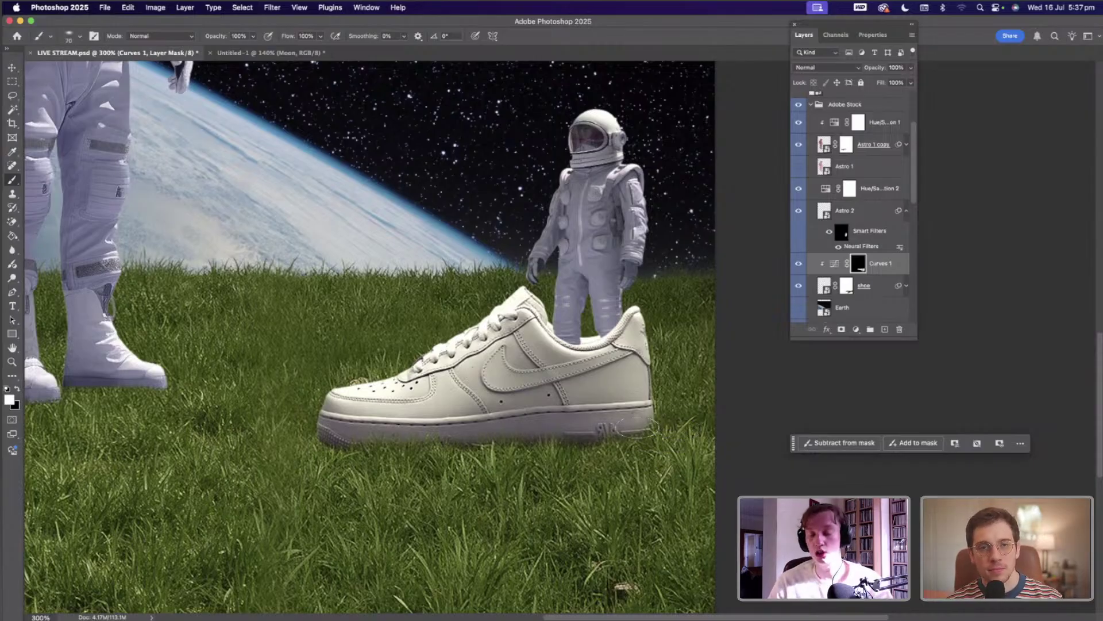
- Lower the brush flow to 40% and build up more of the sole's shading on the Curves 1 mask
scroll(637, 427, down, 5)
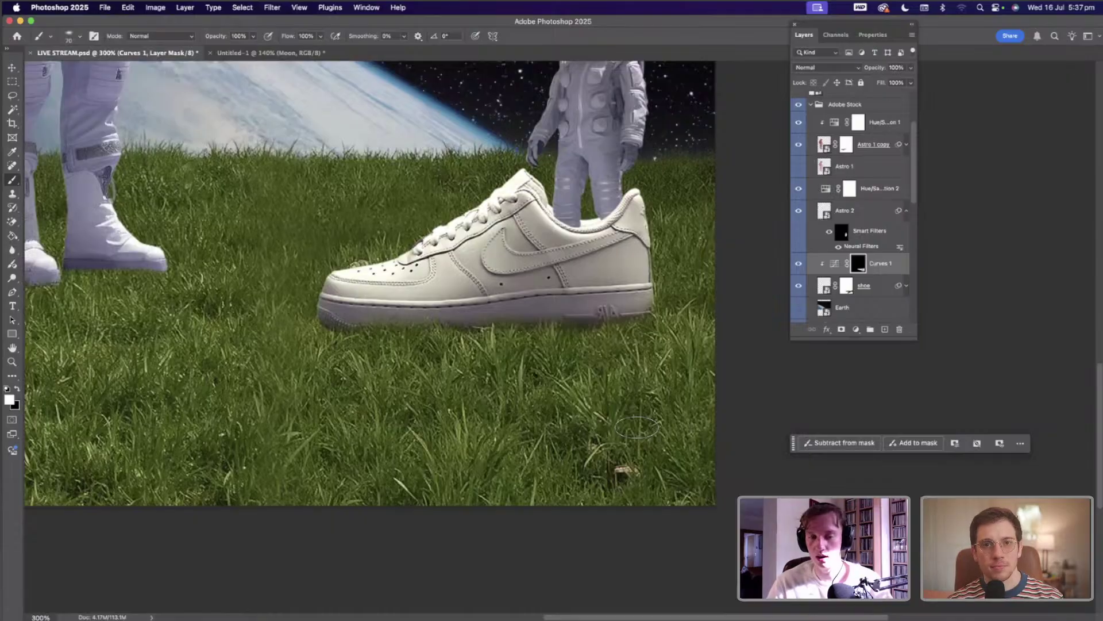
scroll(637, 426, down, 1)
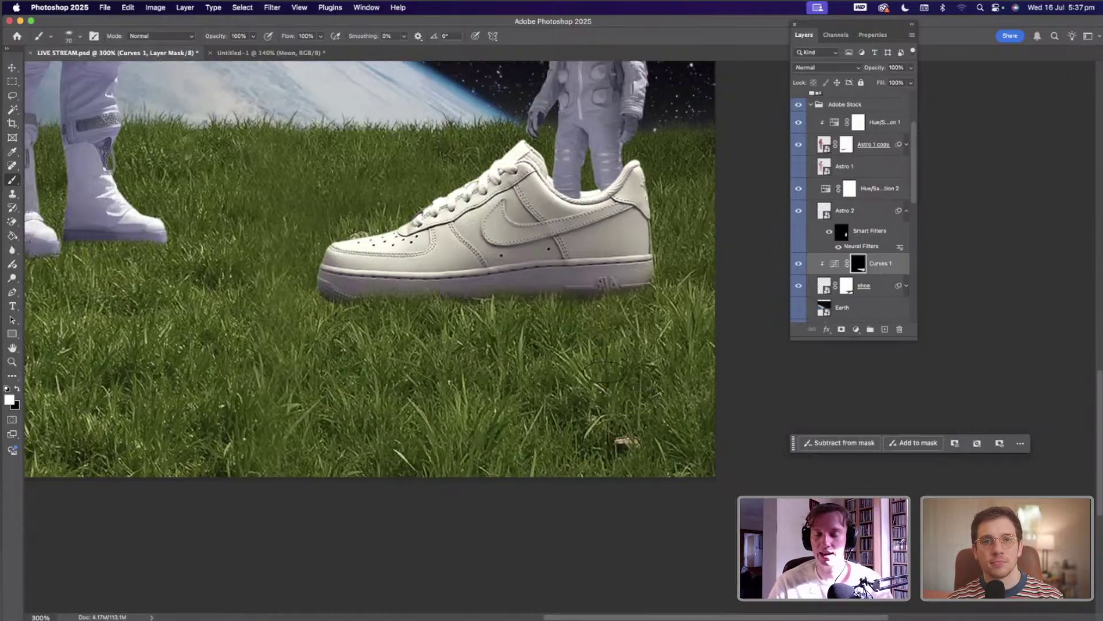
scroll(605, 372, up, 4)
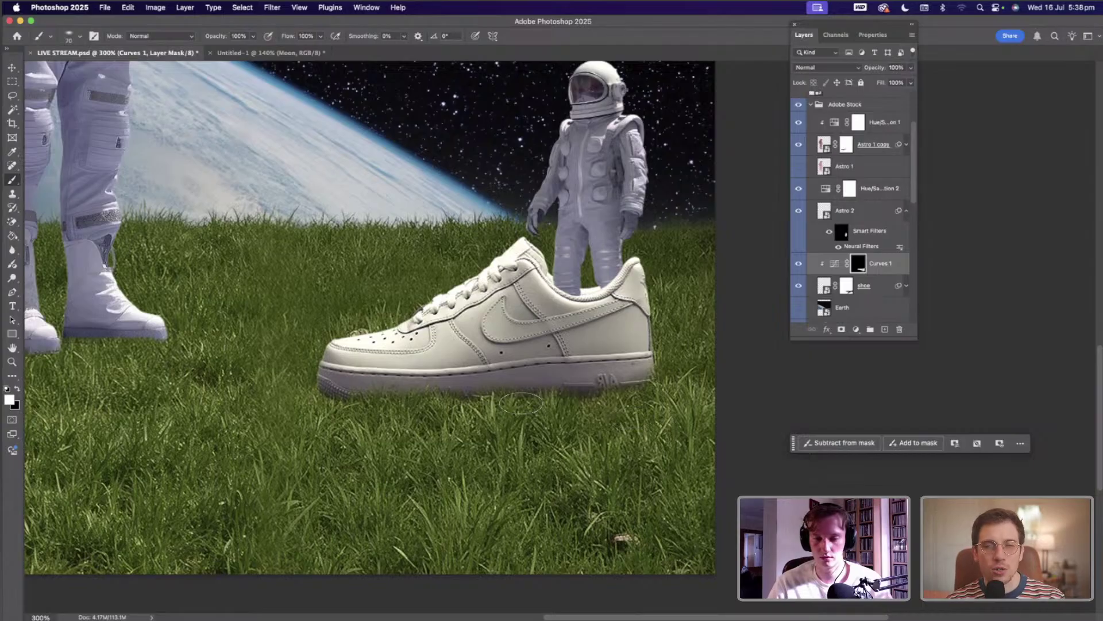
scroll(521, 400, left, 5)
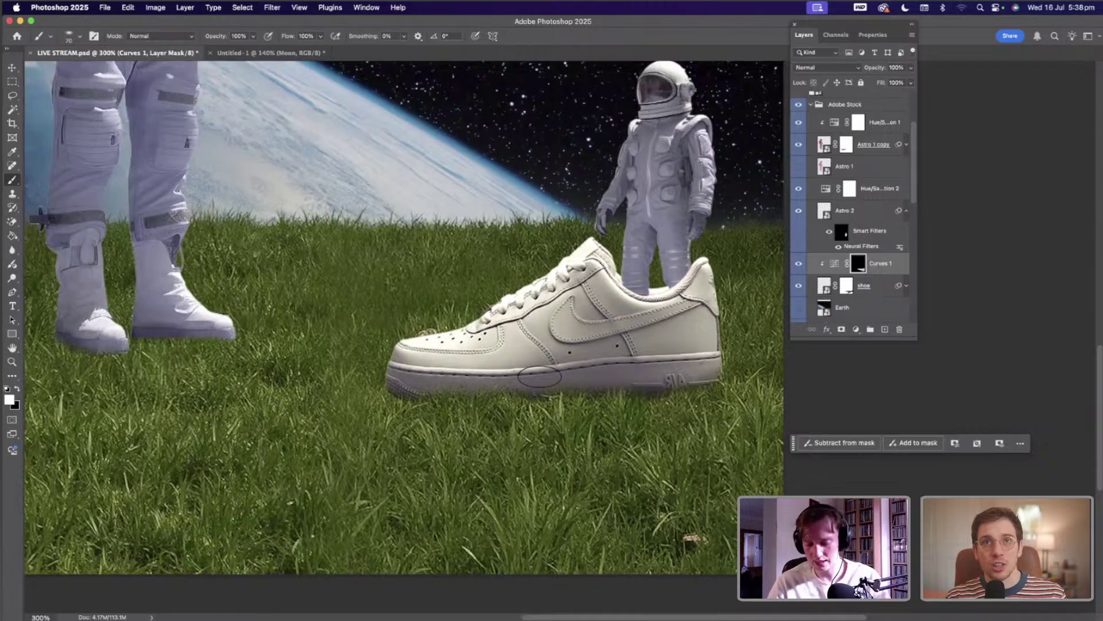
scroll(539, 376, up, 3)
scroll(598, 384, right, 3)
key(bracketright)
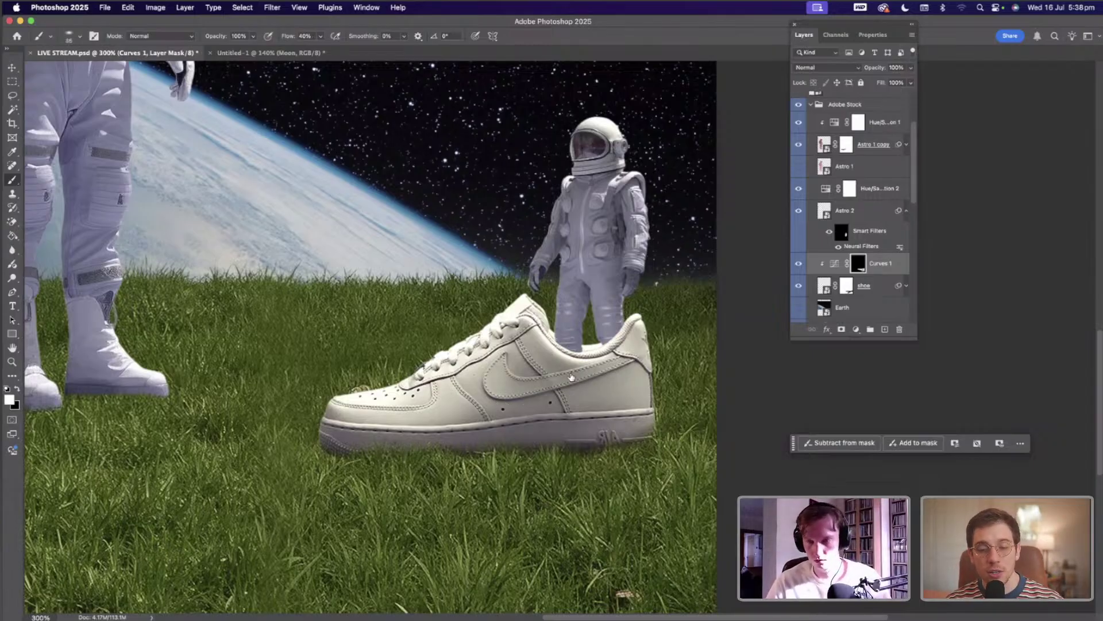
- Add an empty layer above Curves 1 and try lassoing the shoe's swoosh and AIR lettering, clearing the selection again
key(v)
click(884, 329)
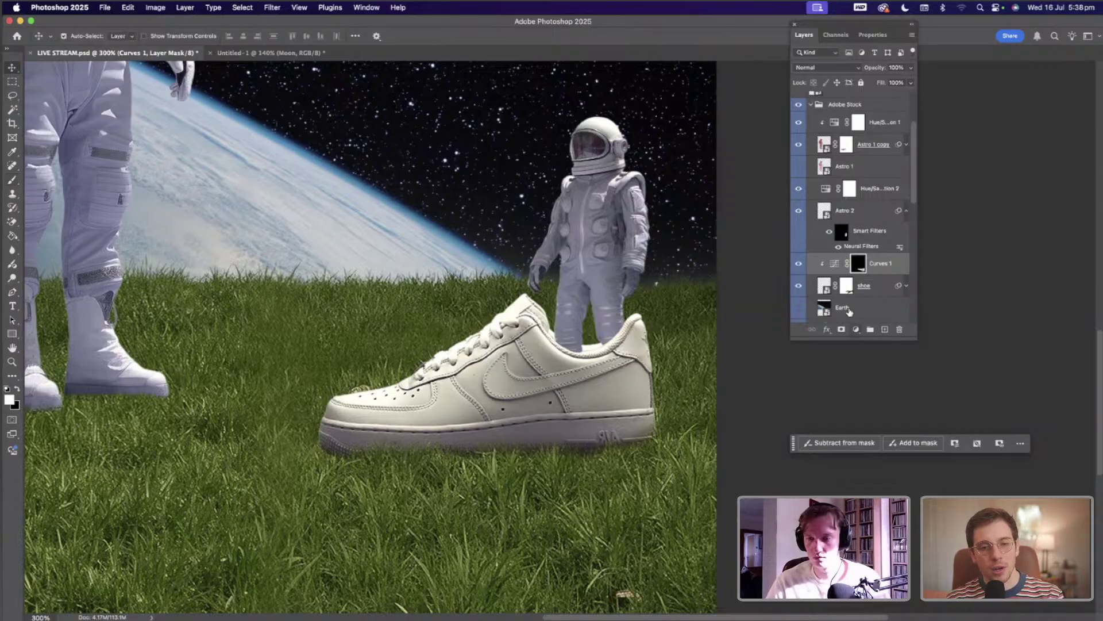
key(l)
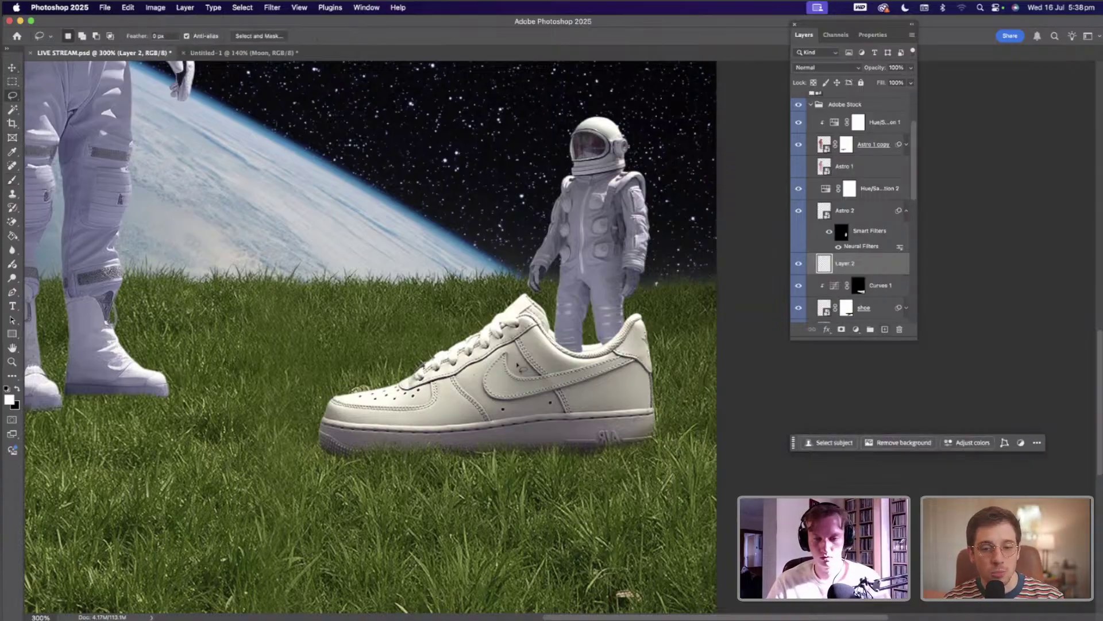
mouse_move(482, 397)
mouse_down()
mouse_move(574, 405)
mouse_move(639, 361)
mouse_move(549, 371)
mouse_move(535, 394)
mouse_move(500, 391)
mouse_move(602, 432)
mouse_move(573, 446)
mouse_move(653, 441)
mouse_up()
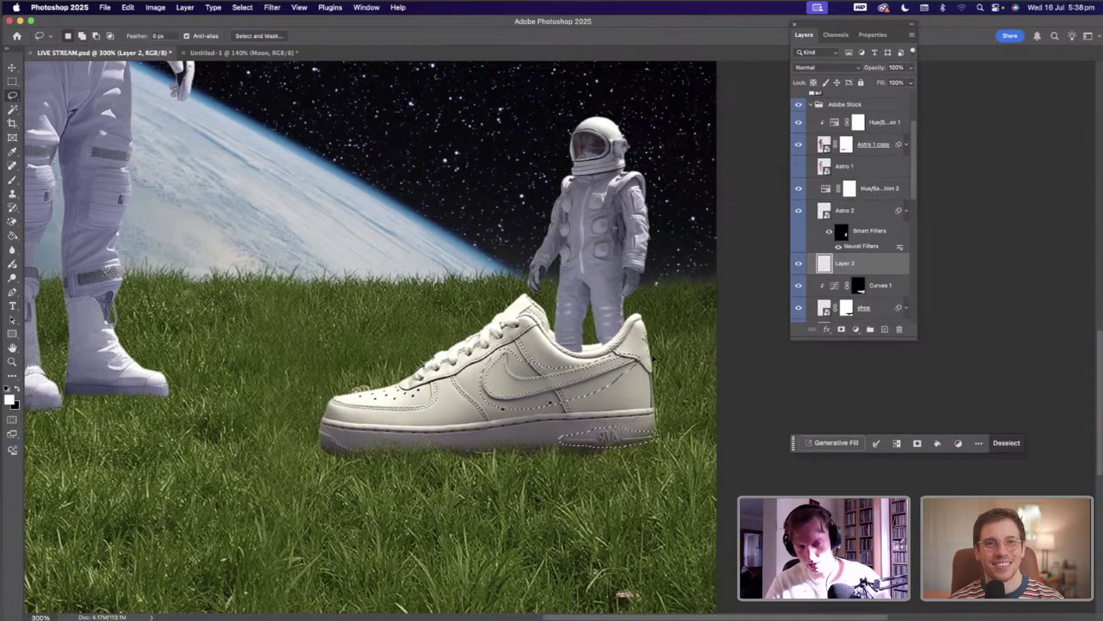
key(super+d)
- Open the contents of the shoe smart object for editing, magnified on the shoe
key(v)
scroll(824, 290, down, 1)
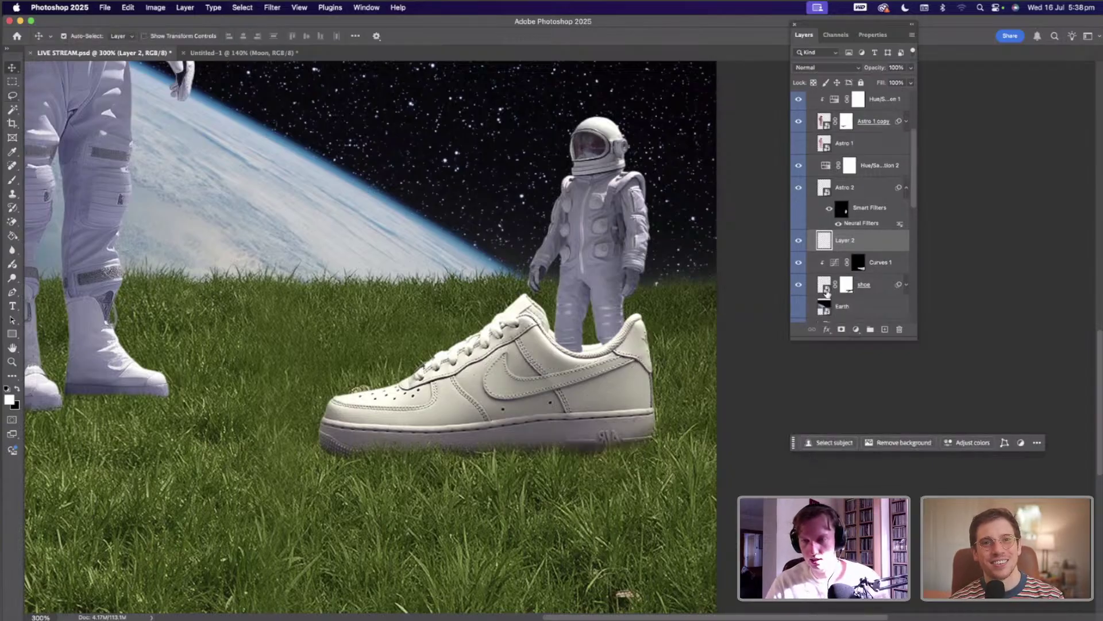
double_click(625, 387)
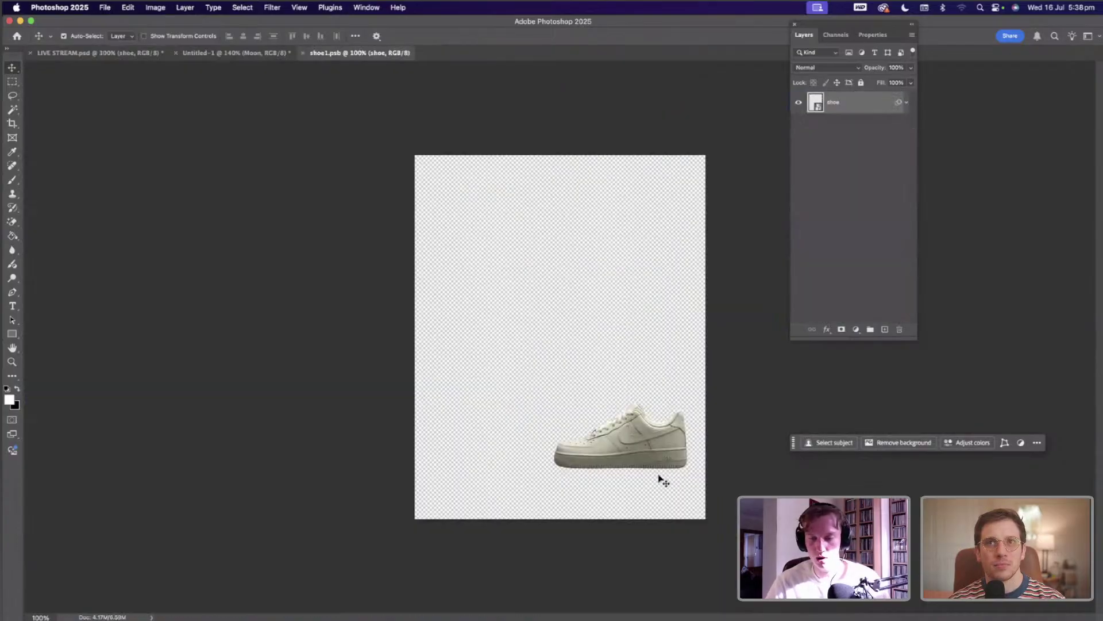
key(super+plus)
key(super+plus)
key(super+plus)
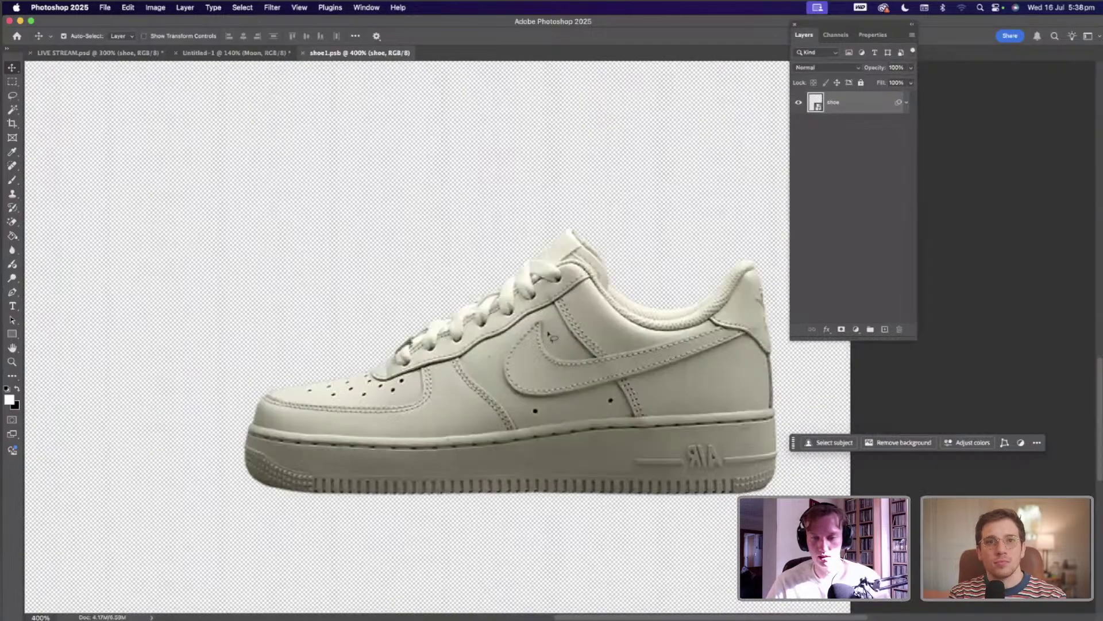
- Lasso loosely around the shoe's swoosh and add the AIR lettering on the sole to the selection
scroll(549, 333, right, 5)
scroll(550, 334, down, 5)
key(l)
mouse_move(499, 388)
mouse_down()
mouse_move(555, 408)
mouse_move(632, 390)
mouse_move(750, 331)
mouse_move(732, 319)
mouse_move(639, 348)
mouse_move(568, 350)
mouse_move(549, 332)
mouse_move(622, 354)
mouse_up()
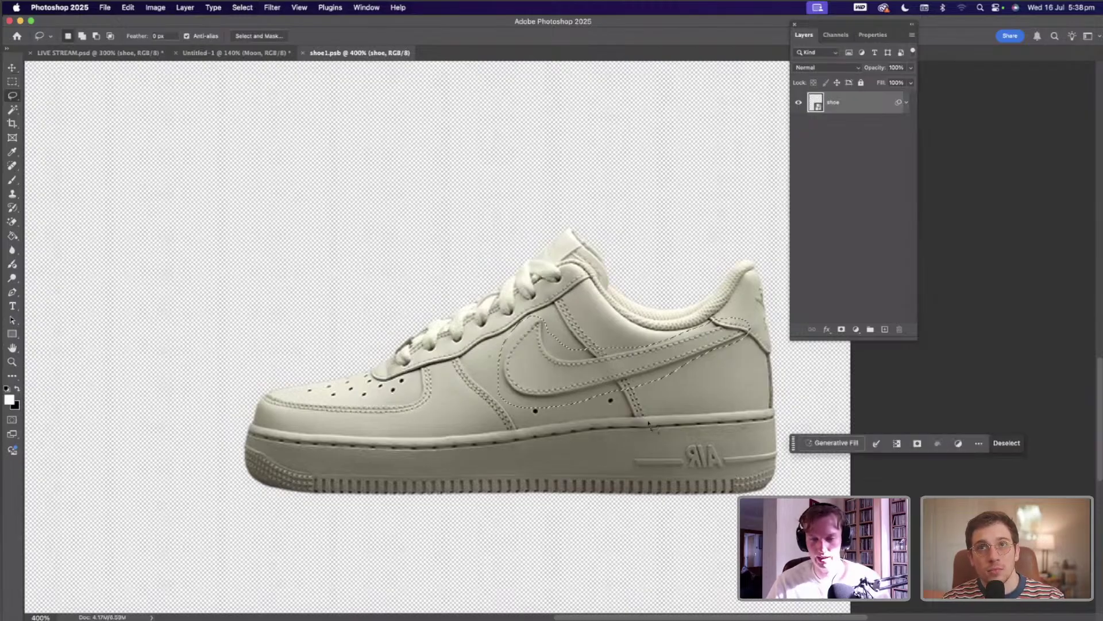
scroll(581, 450, right, 3)
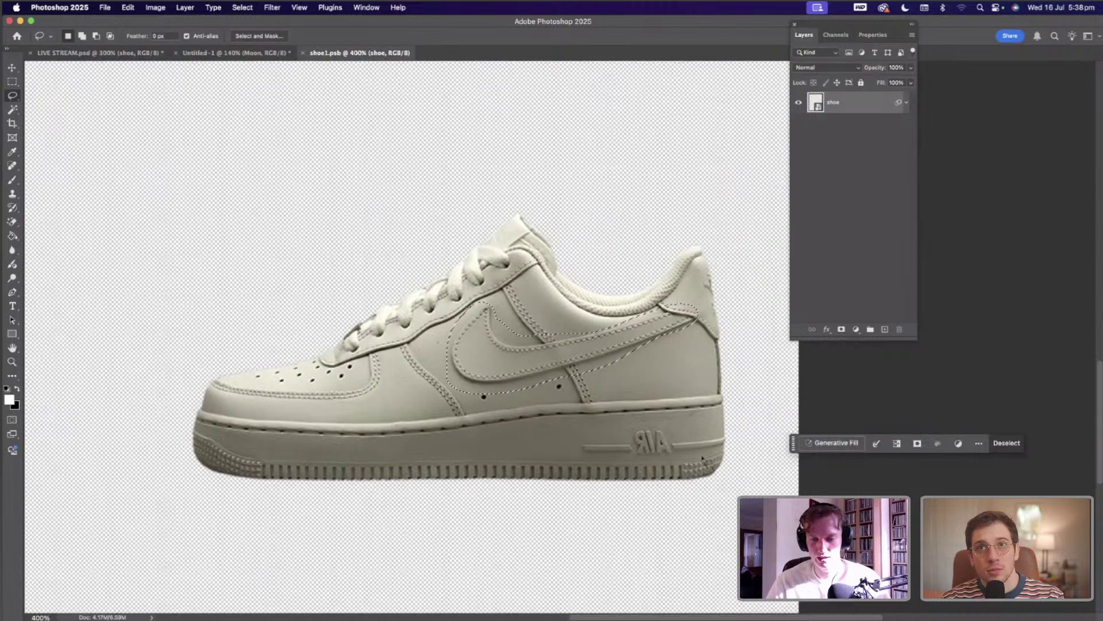
mouse_move(706, 458)
mouse_down()
mouse_move(729, 435)
mouse_move(664, 431)
mouse_move(730, 439)
mouse_up()
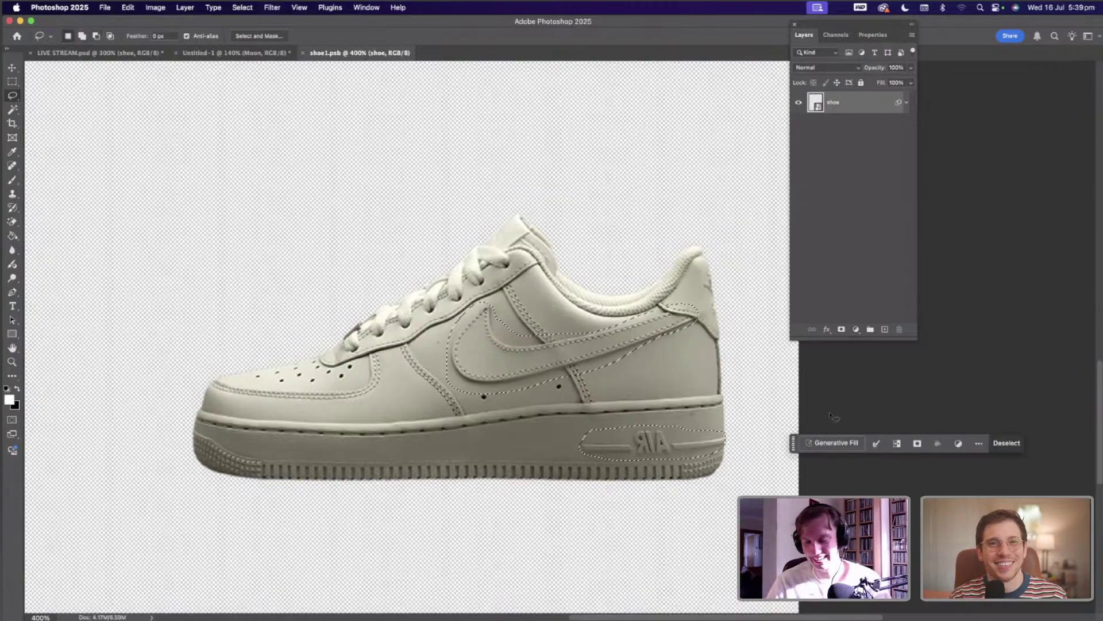
- Remove the selected swoosh and AIR lettering with Generative Fill, leaving the prompt empty, and choose the third variation
click(816, 443)
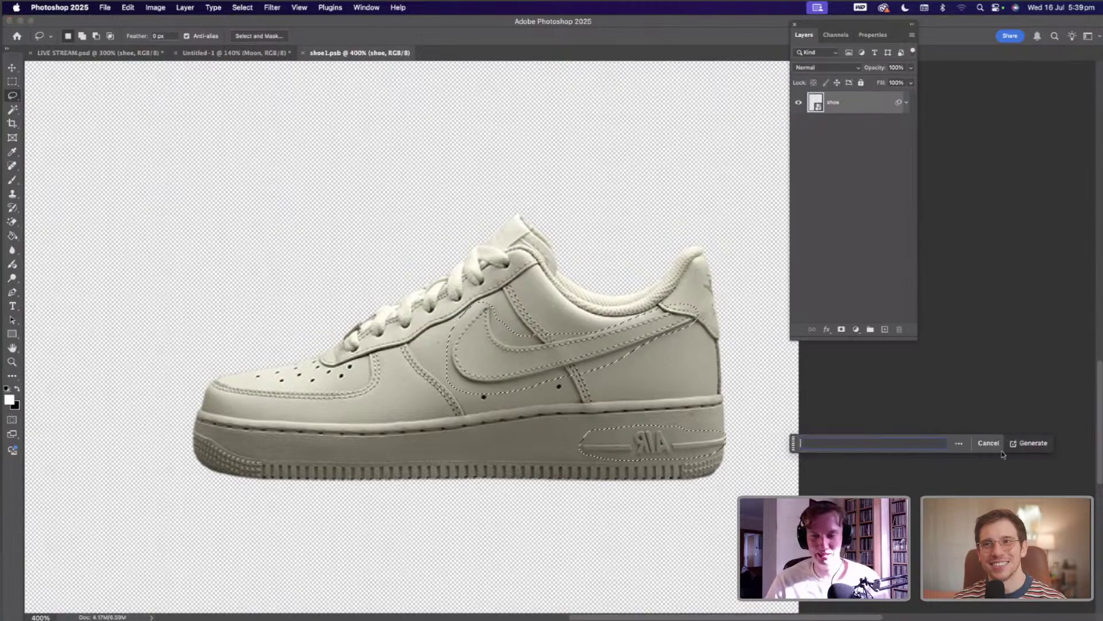
key(Return)
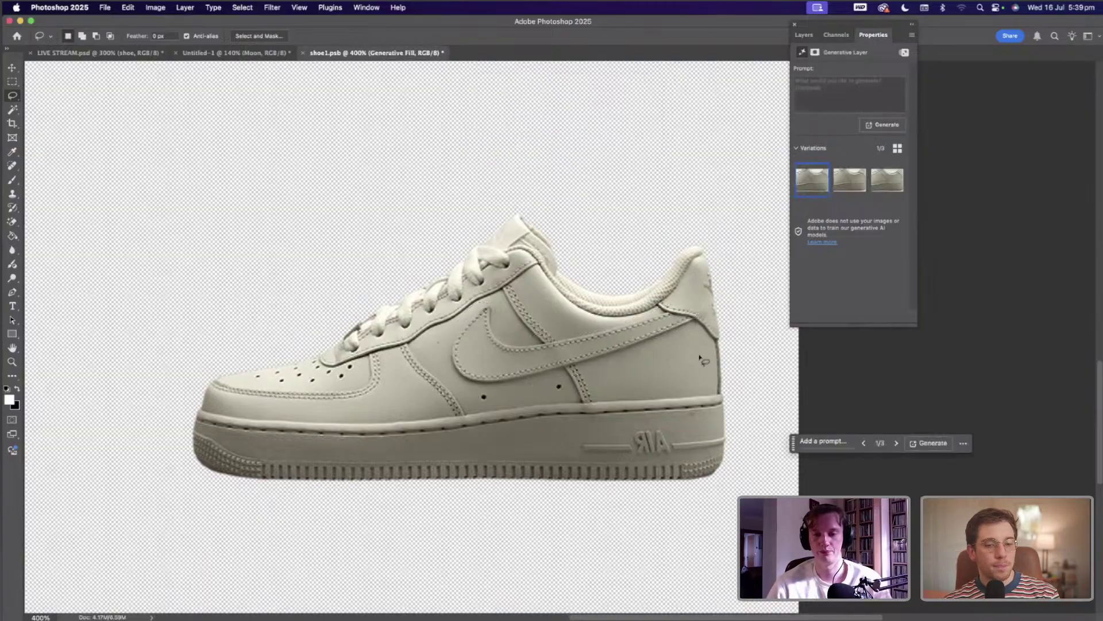
click(889, 190)
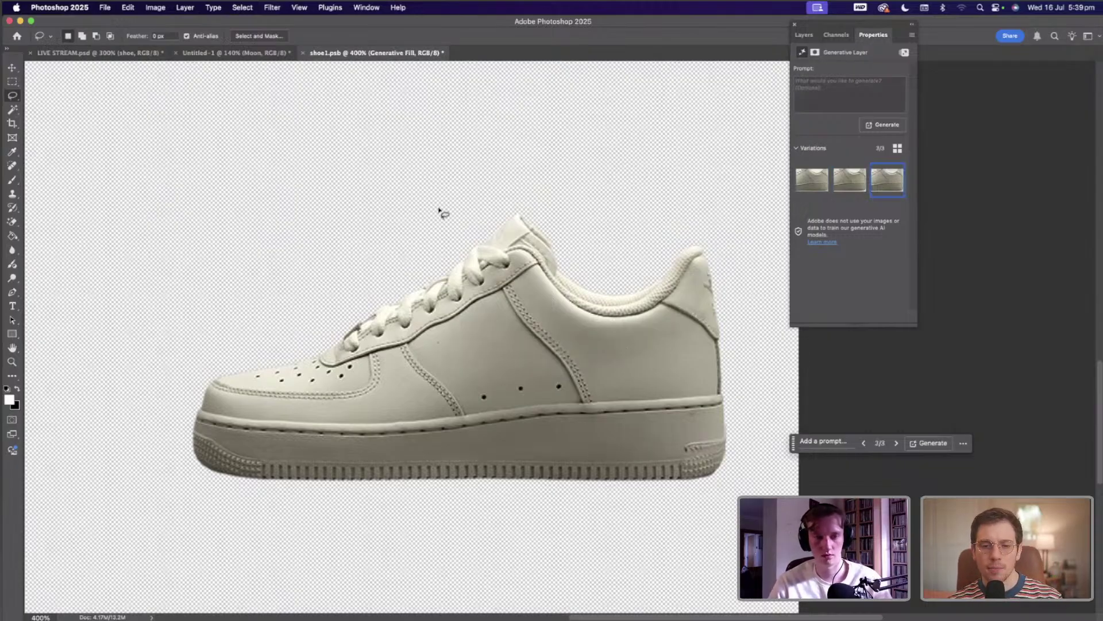
- Save the edited shoe smart object and return to the LIVE STREAM.psd composite, fitted to the screen
key(super+0)
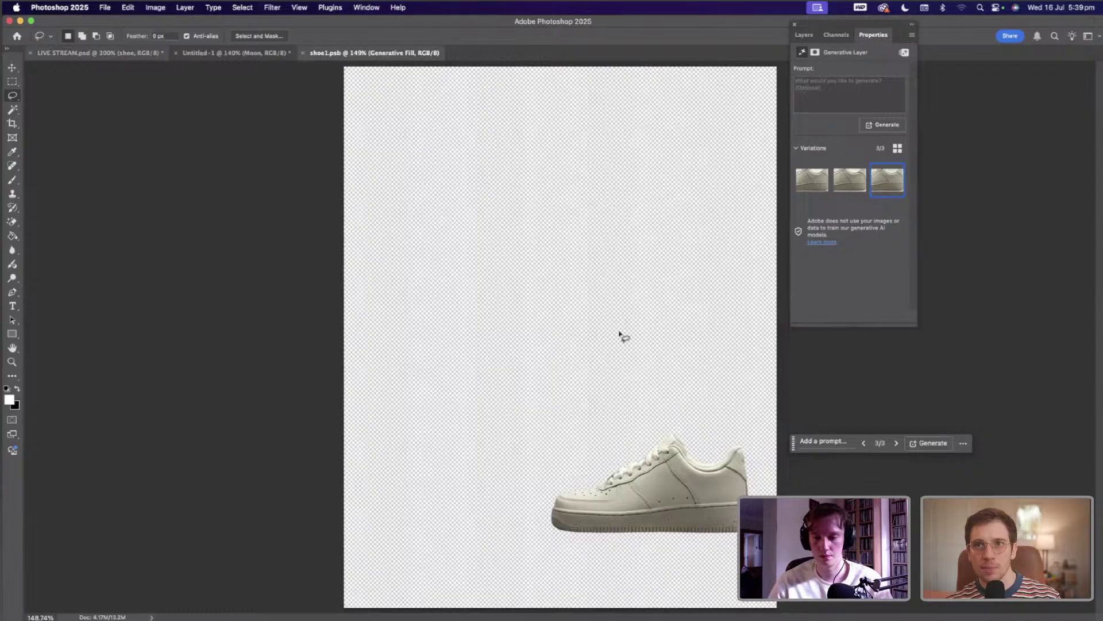
key(ctrl+Tab)
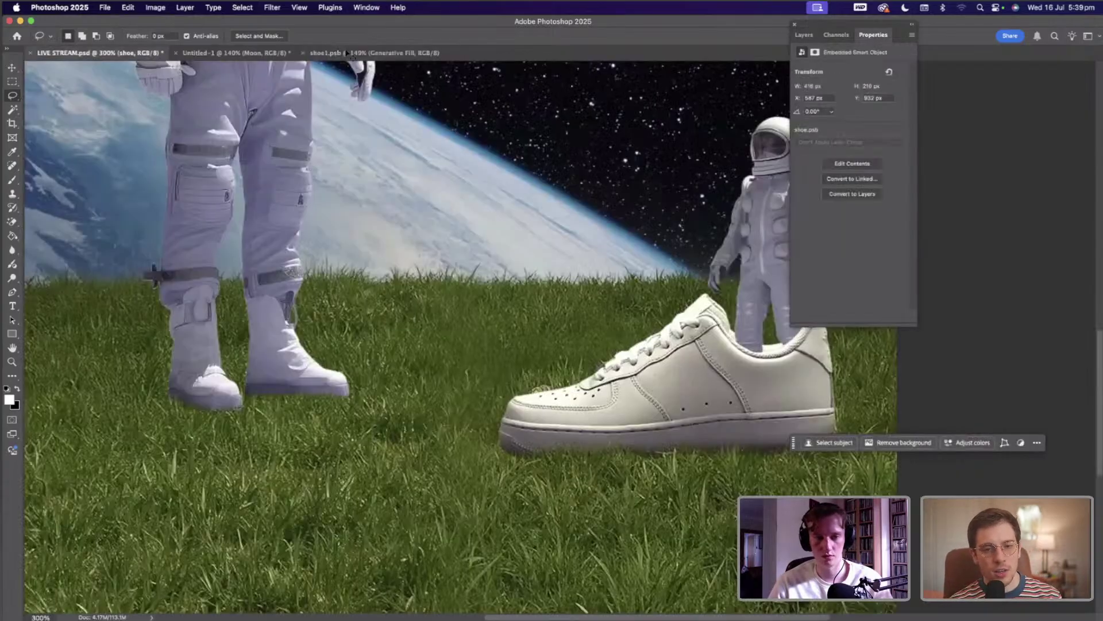
key(super+0)
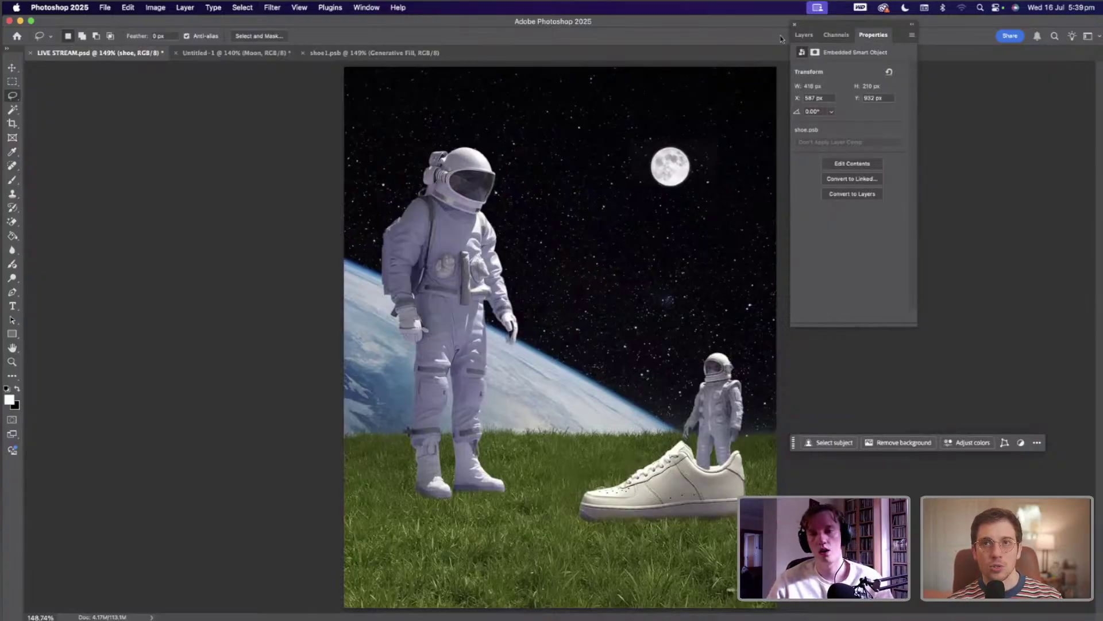
- Bring the layer list back into view and select the large astronaut's Astro 1 copy layer
drag(819, 23, 808, 69)
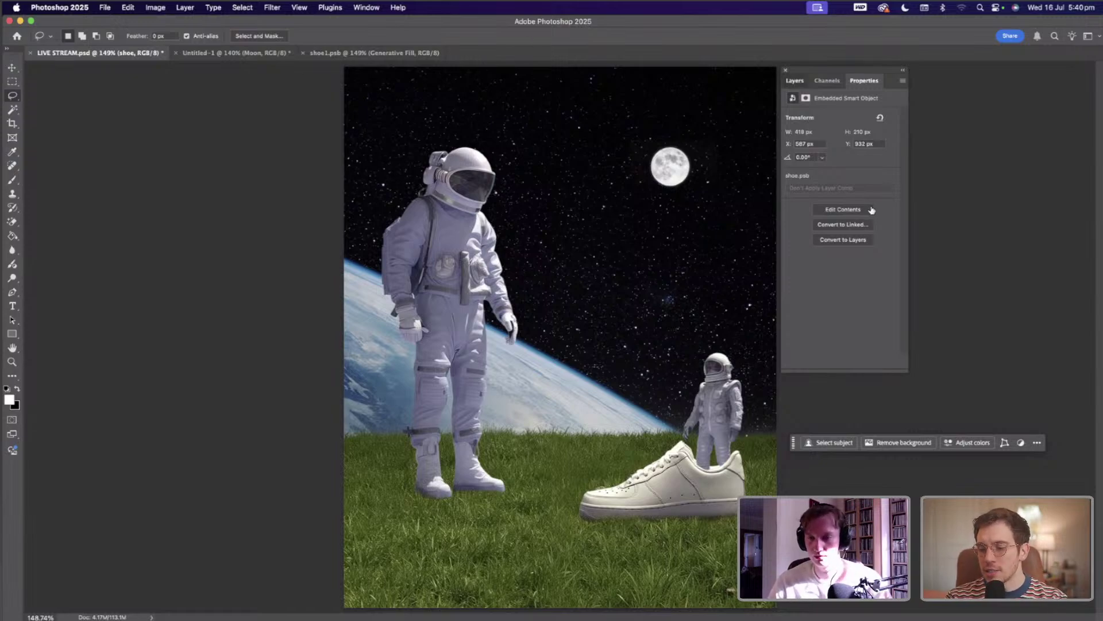
key(F7)
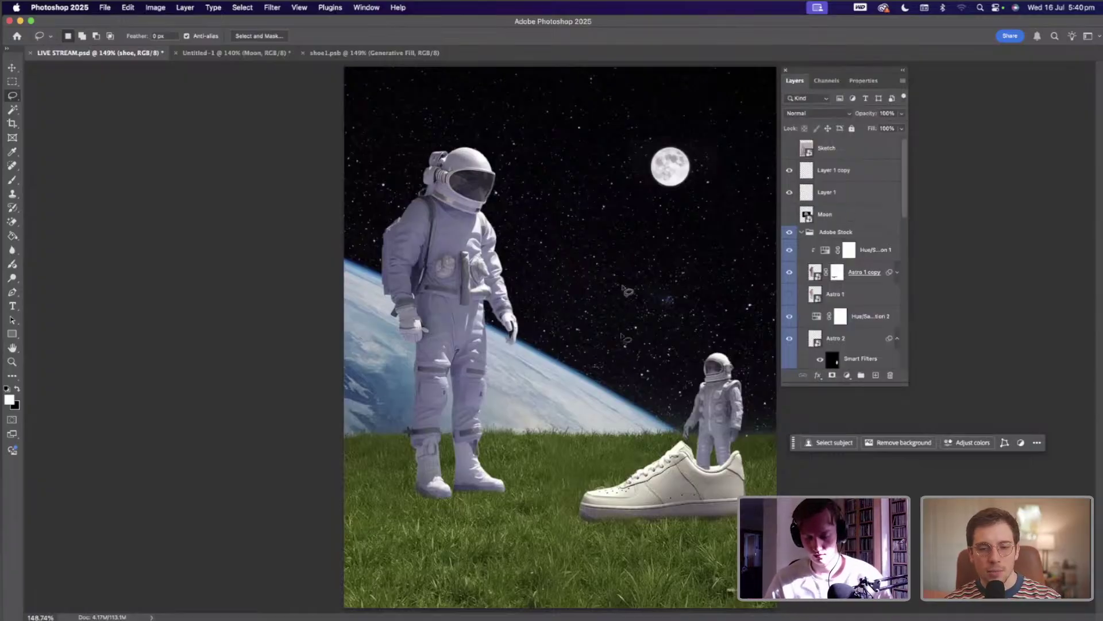
key(v)
key(super+plus)
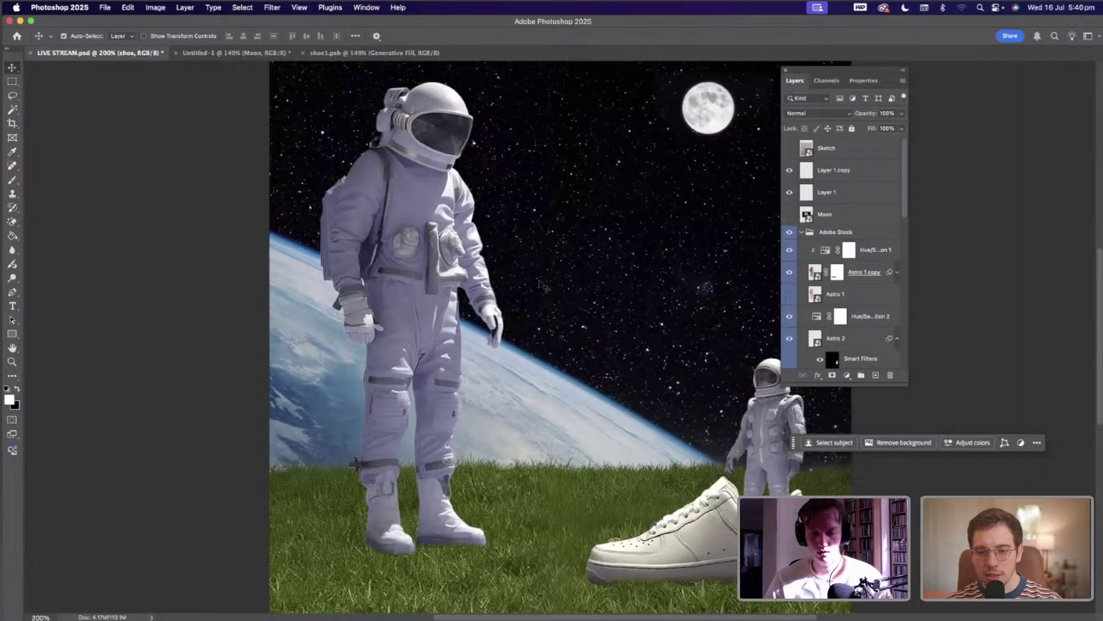
scroll(540, 285, down, 5)
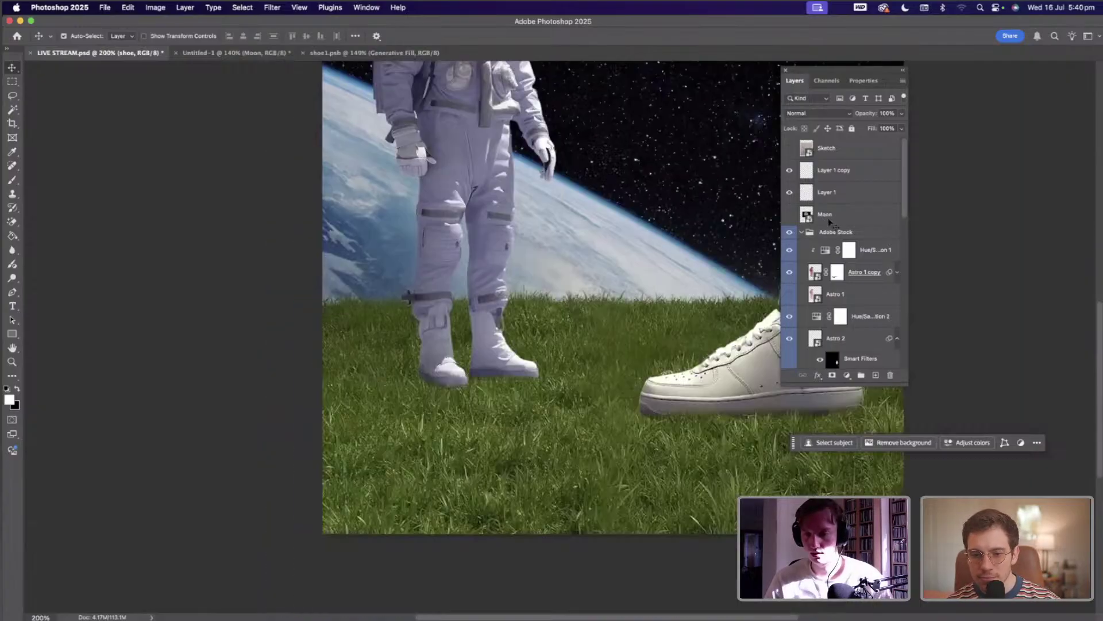
key(super+plus)
key(super+plus)
scroll(829, 218, down, 3)
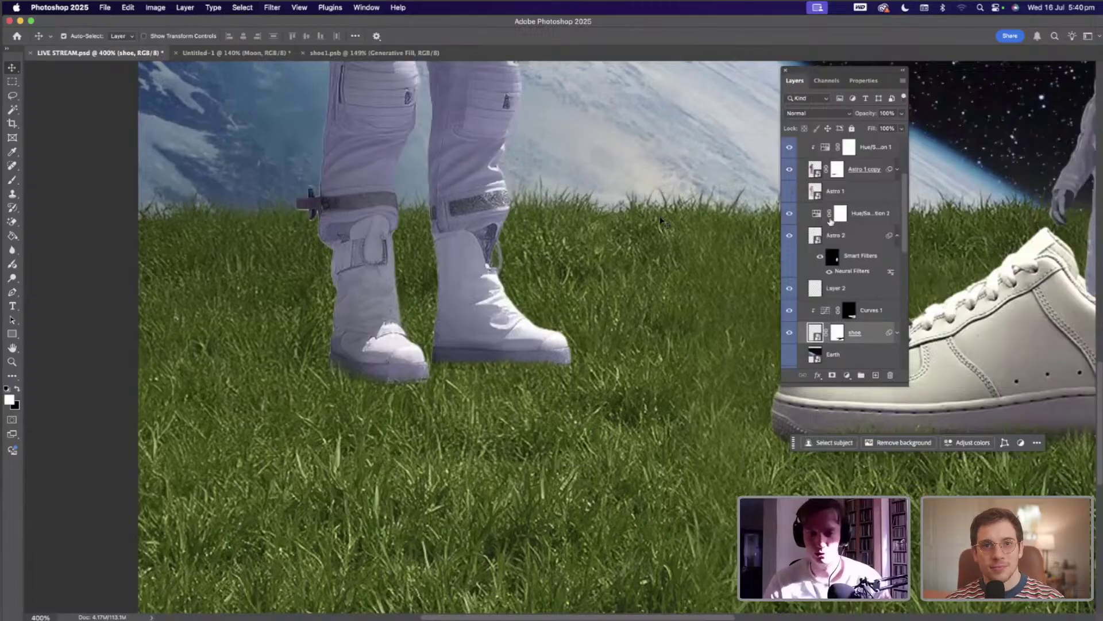
scroll(619, 291, left, 4)
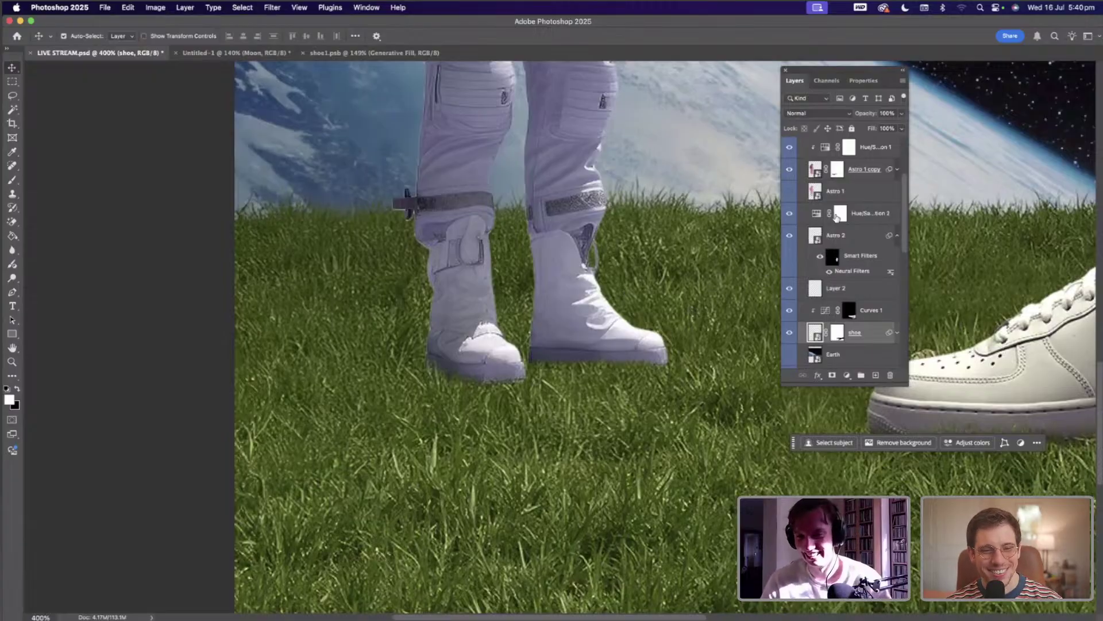
scroll(580, 316, up, 1)
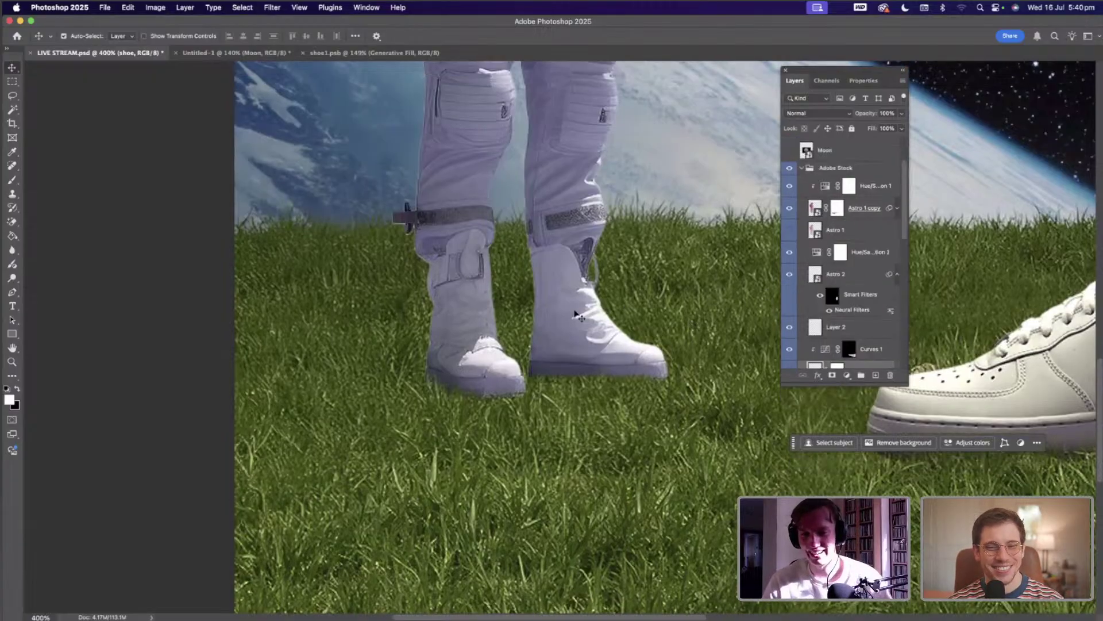
click(509, 373)
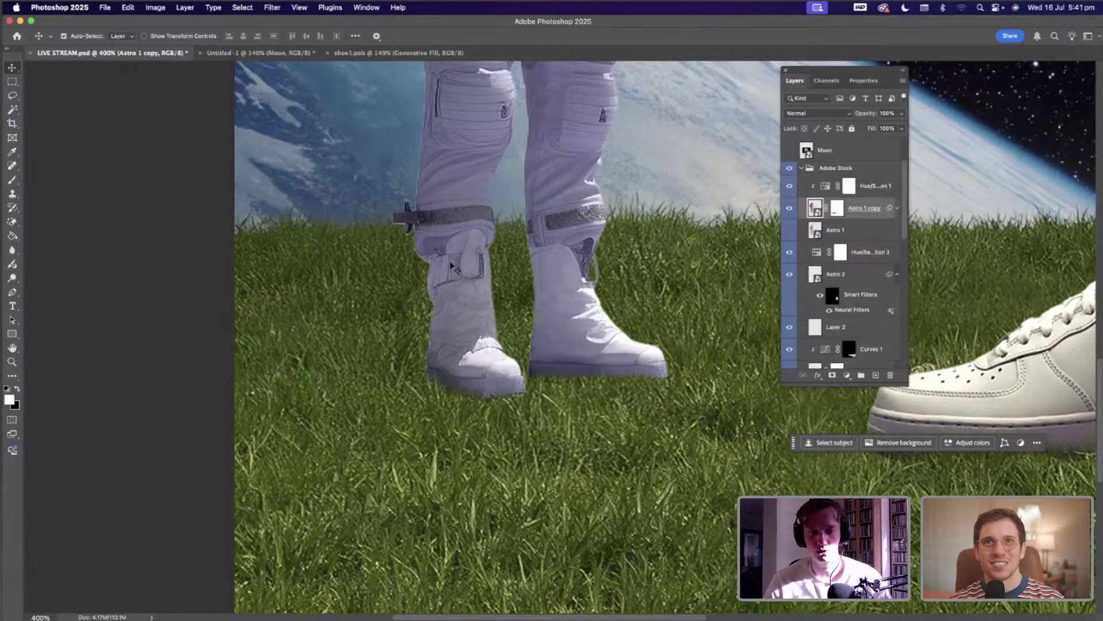
scroll(588, 349, up, 3)
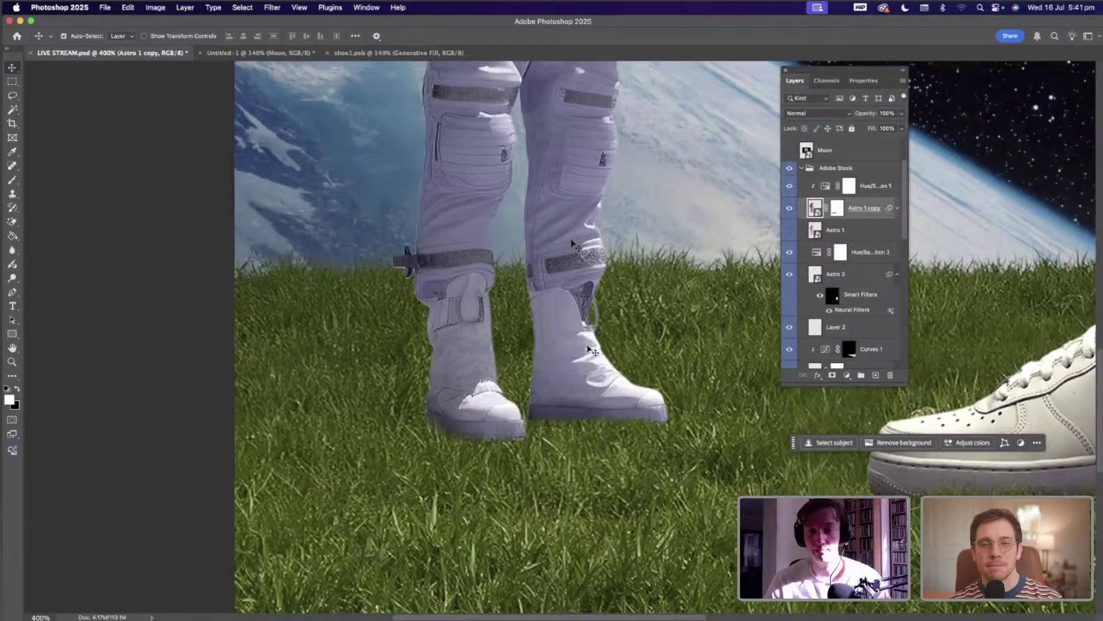
scroll(571, 239, up, 10)
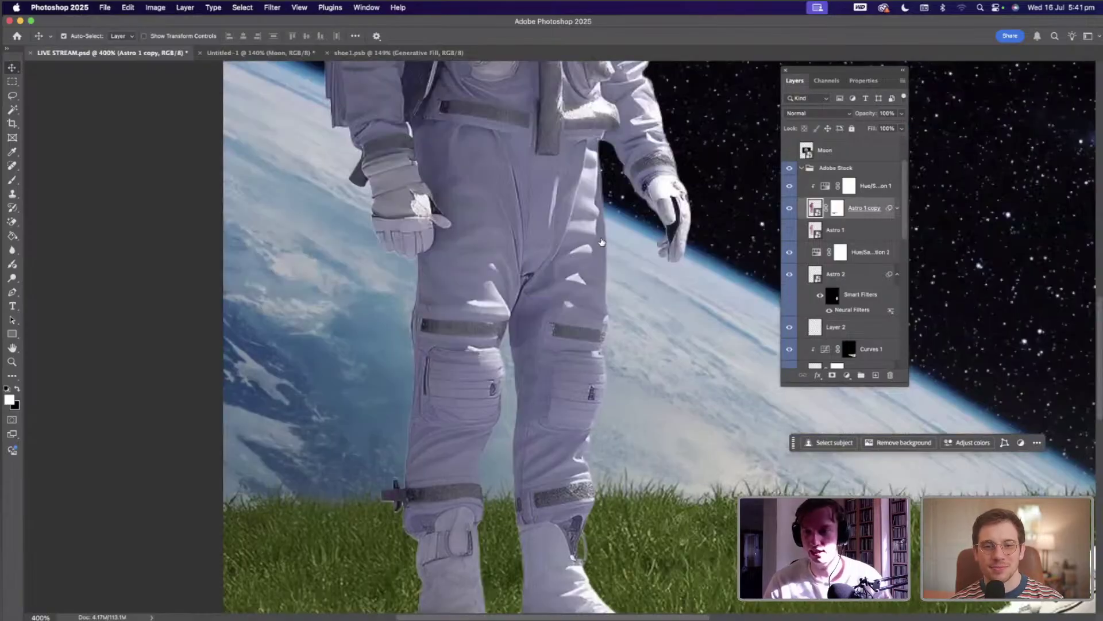
scroll(786, 223, down, 6)
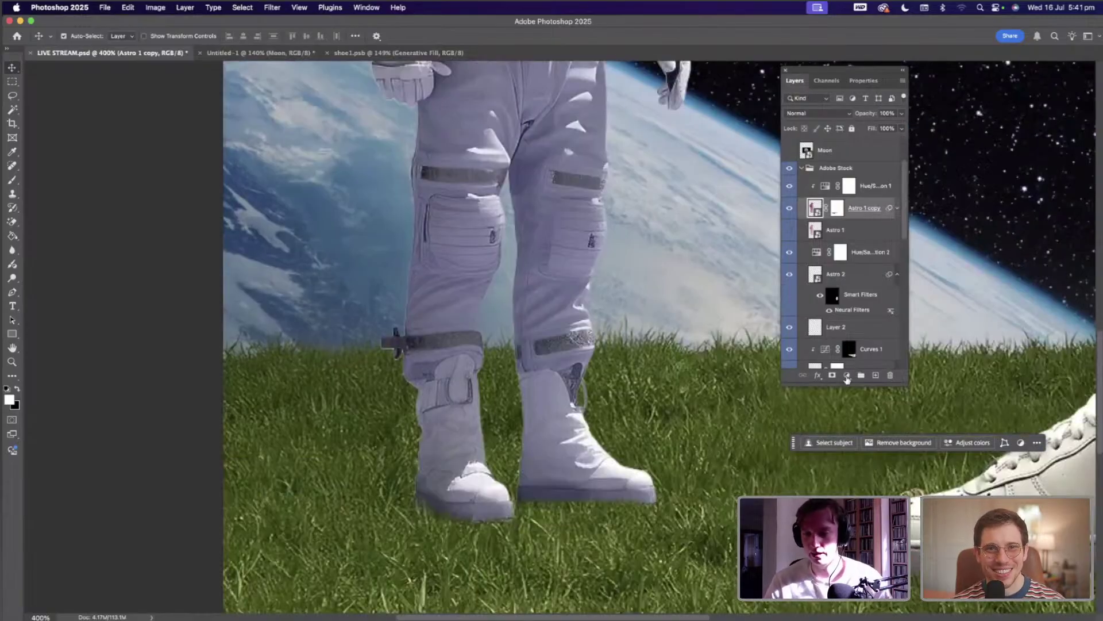
- Add a Curves adjustment clipped to the Astro 1 copy layer and lower its midtones to darken the large astronaut
scroll(871, 456, down, 4)
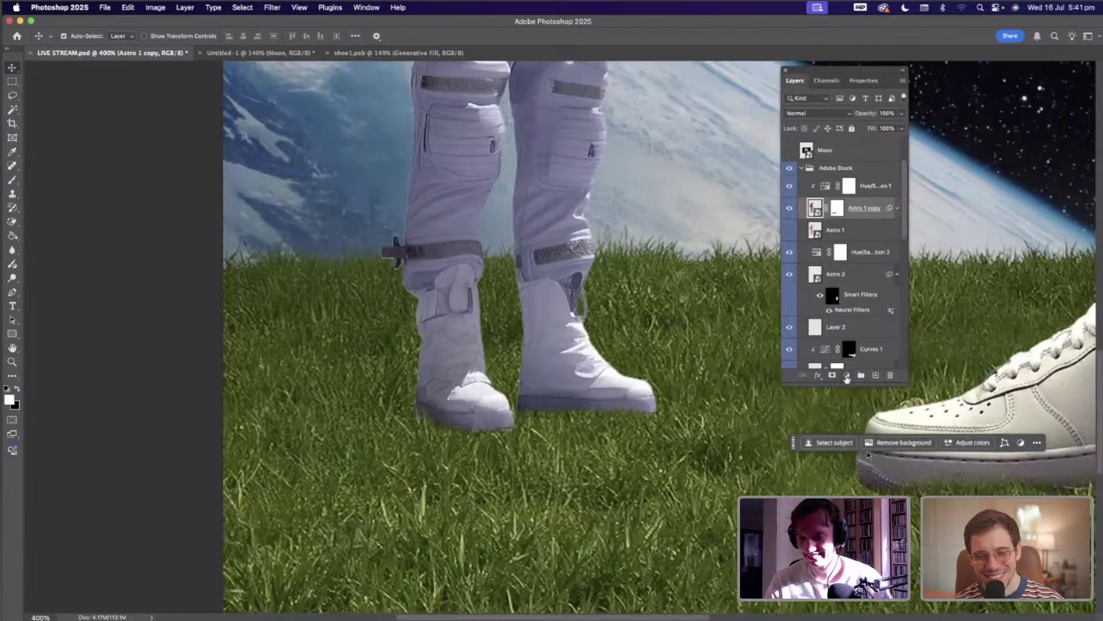
click(847, 375)
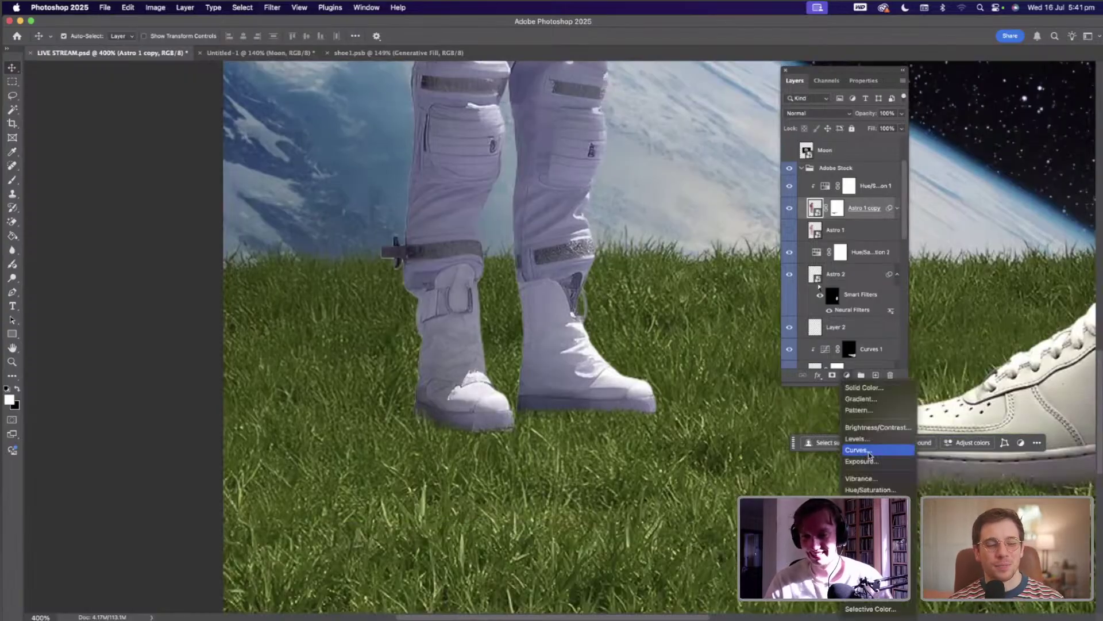
click(851, 438)
drag(855, 186, 857, 198)
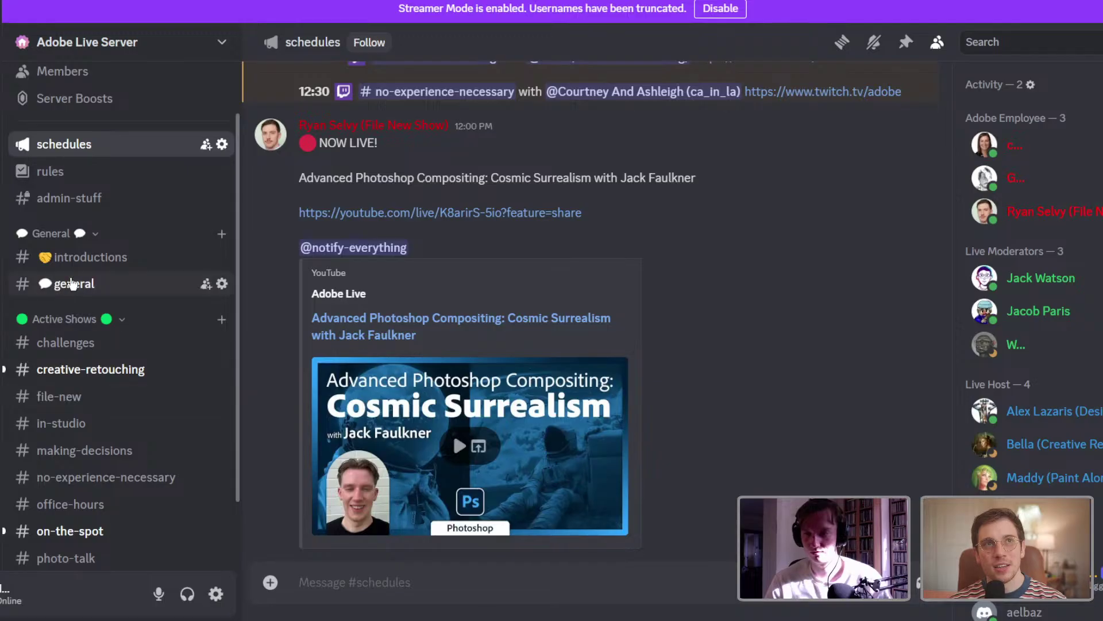
- In Discord, post a message of six "Make it pop" emojis in the Adobe Live Server's general channel
click(72, 283)
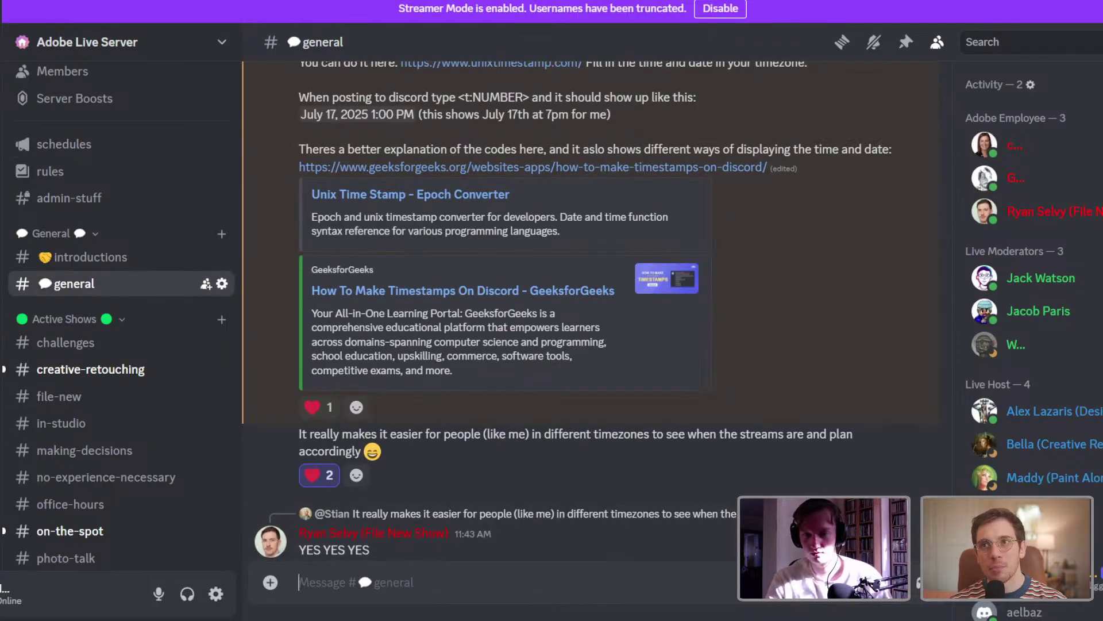
click(886, 594)
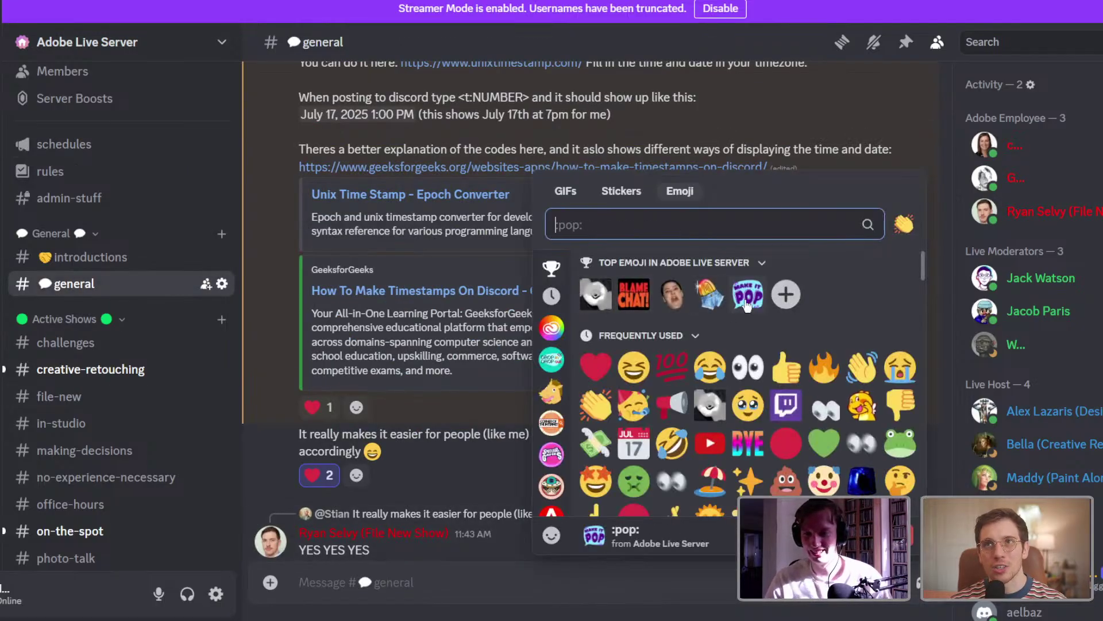
click(746, 294)
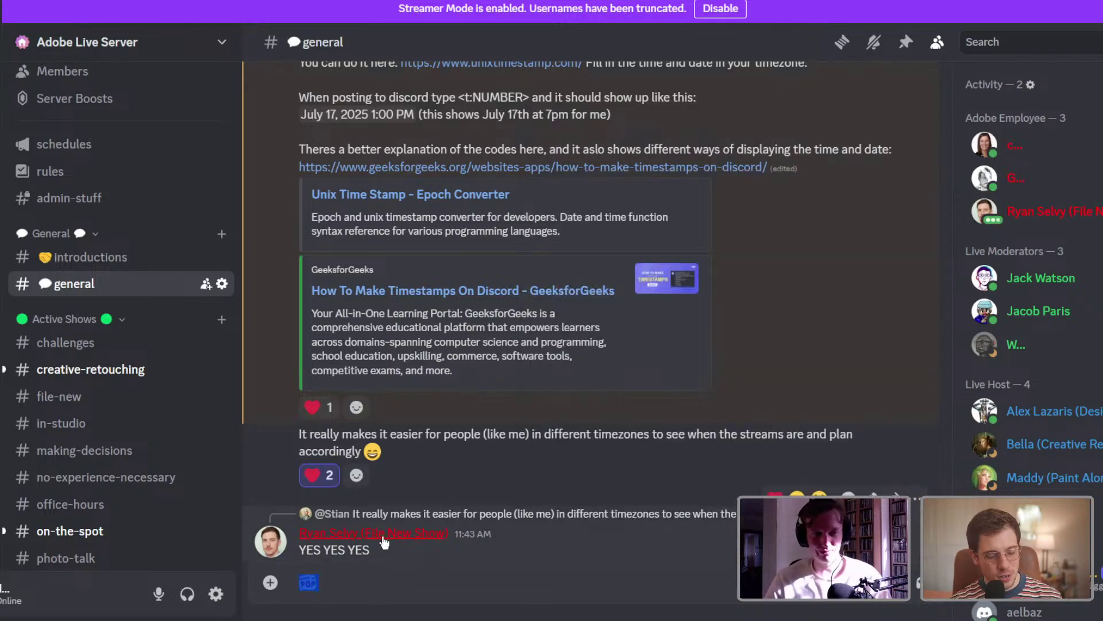
key(ctrl+v)
key(ctrl+v)
key(ctrl+v)
key(ctrl+v)
key(ctrl+v)
key(Return)
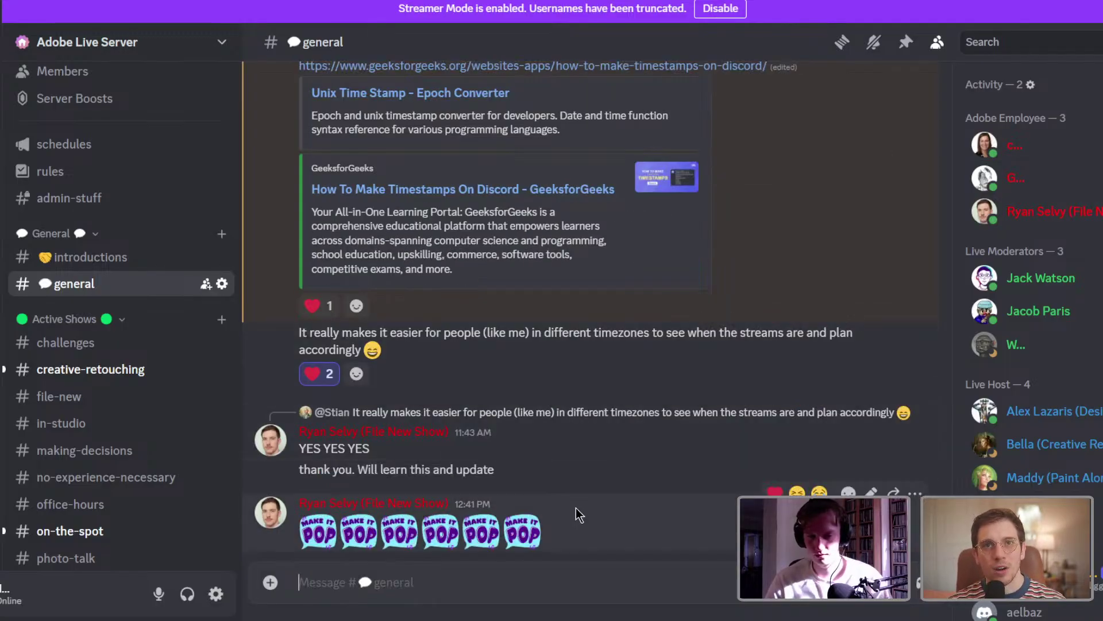
drag(523, 537, 293, 545)
click(582, 549)
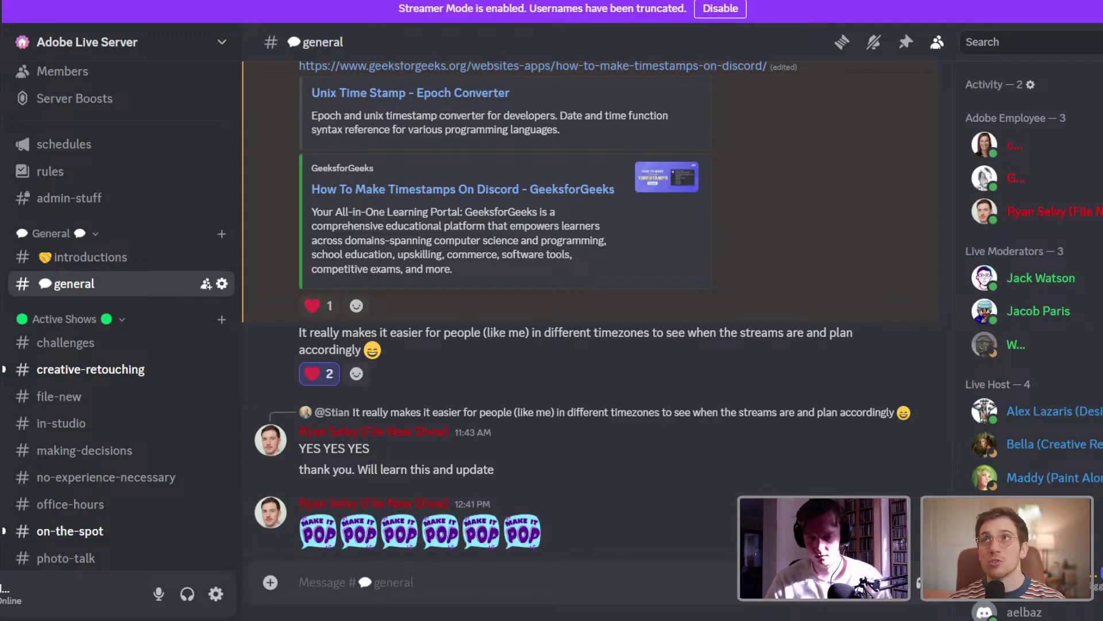
- Back in Photoshop, shade the large astronaut's boots on the Curves 2 mask with a white brush at 30% opacity
key(super+Tab)
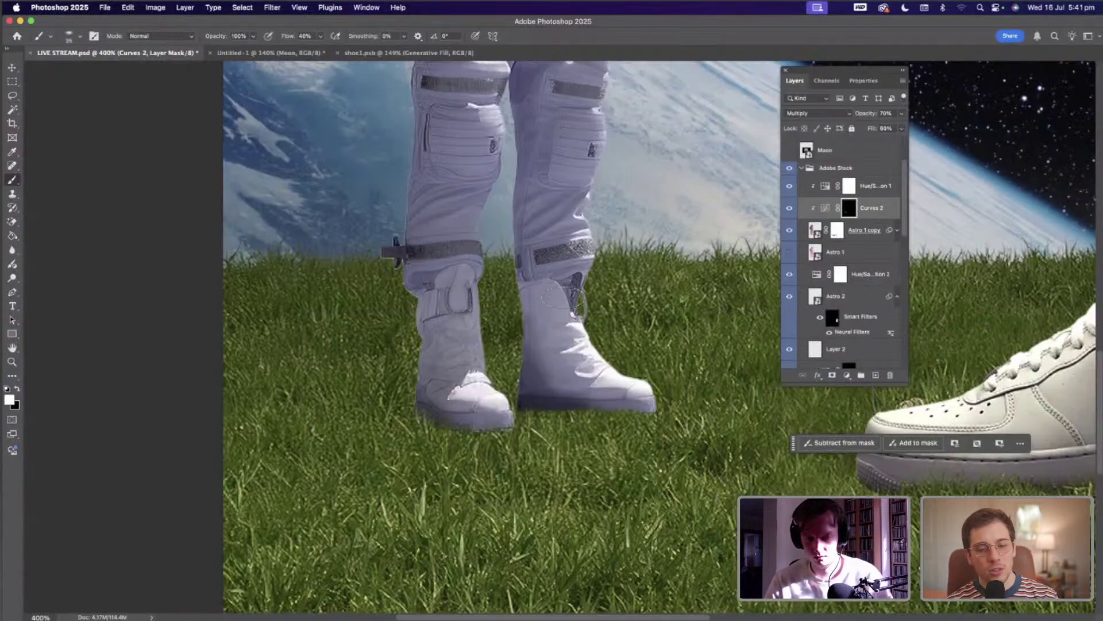
key(super+equal)
key(super+equal)
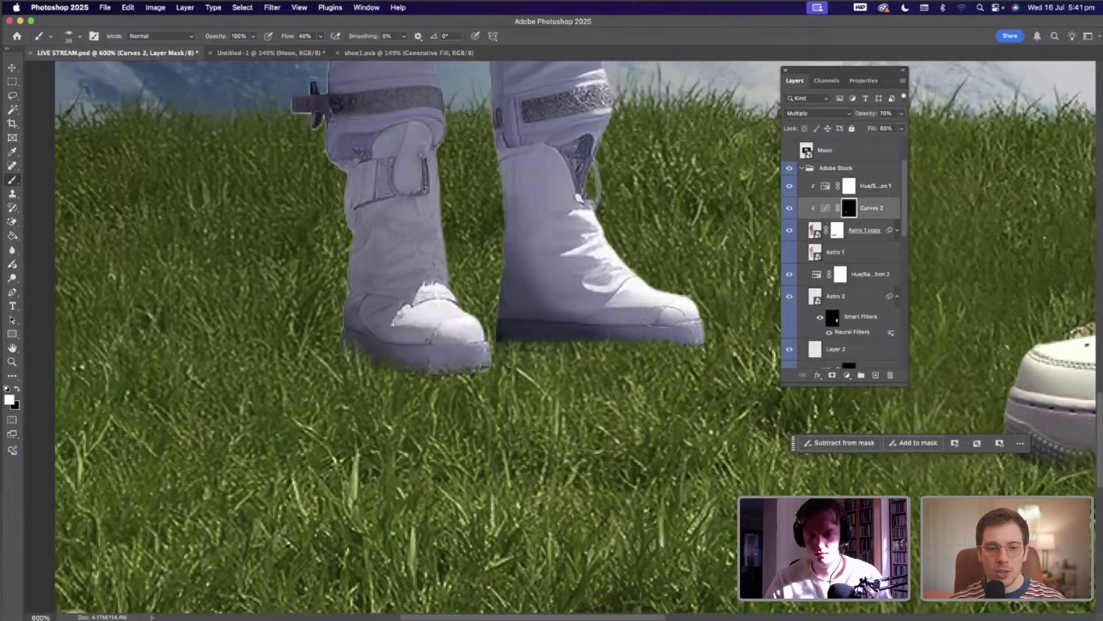
scroll(544, 283, down, 1)
key(x)
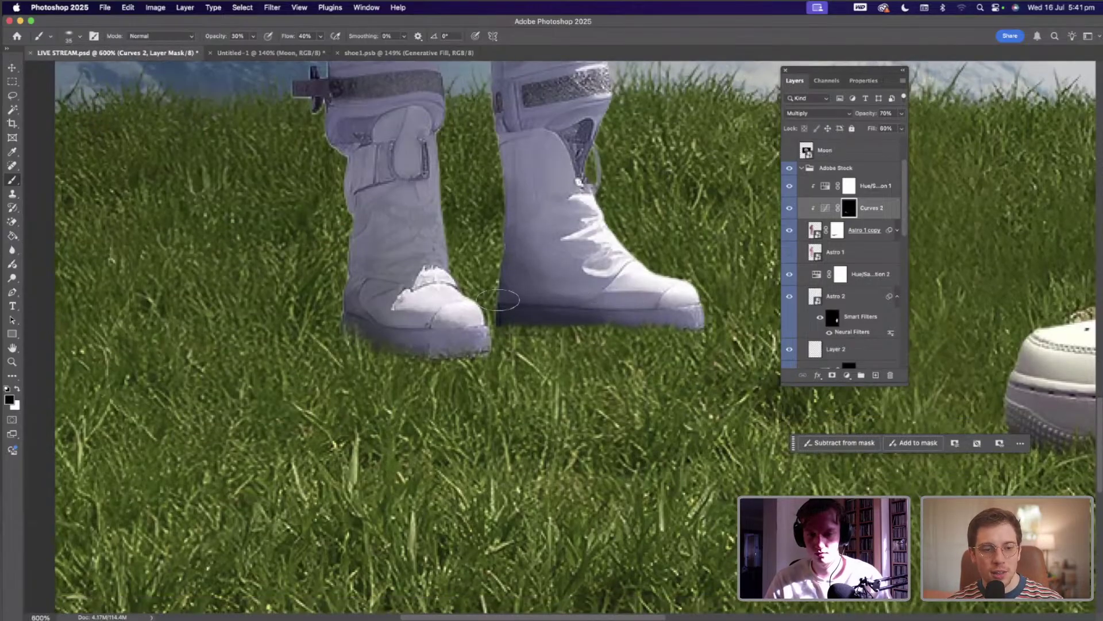
key(3)
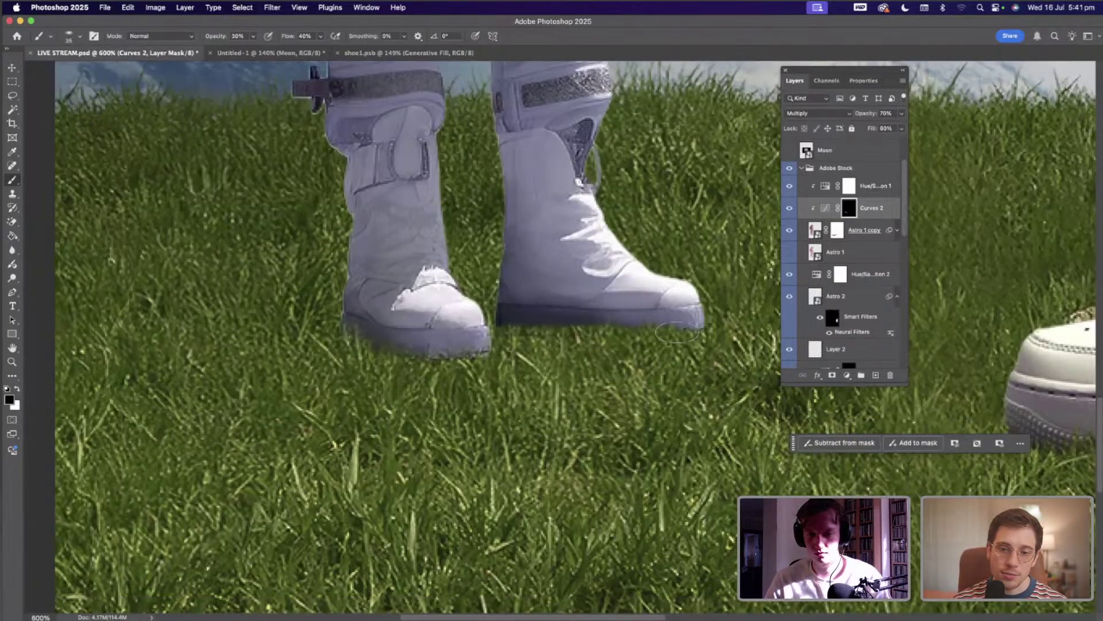
key(x)
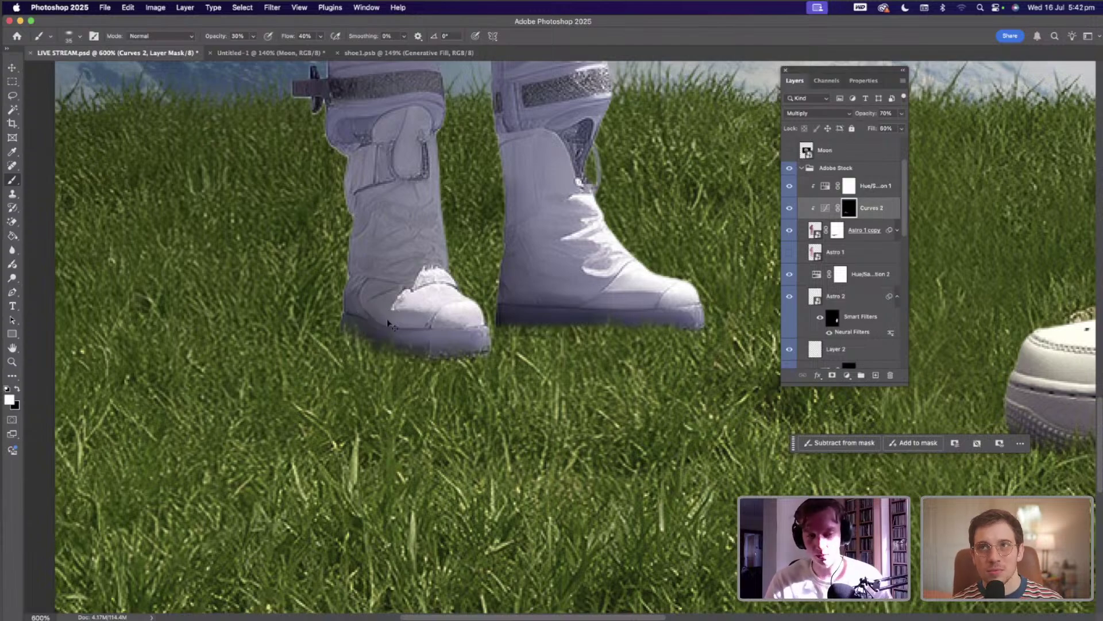
key(super+0)
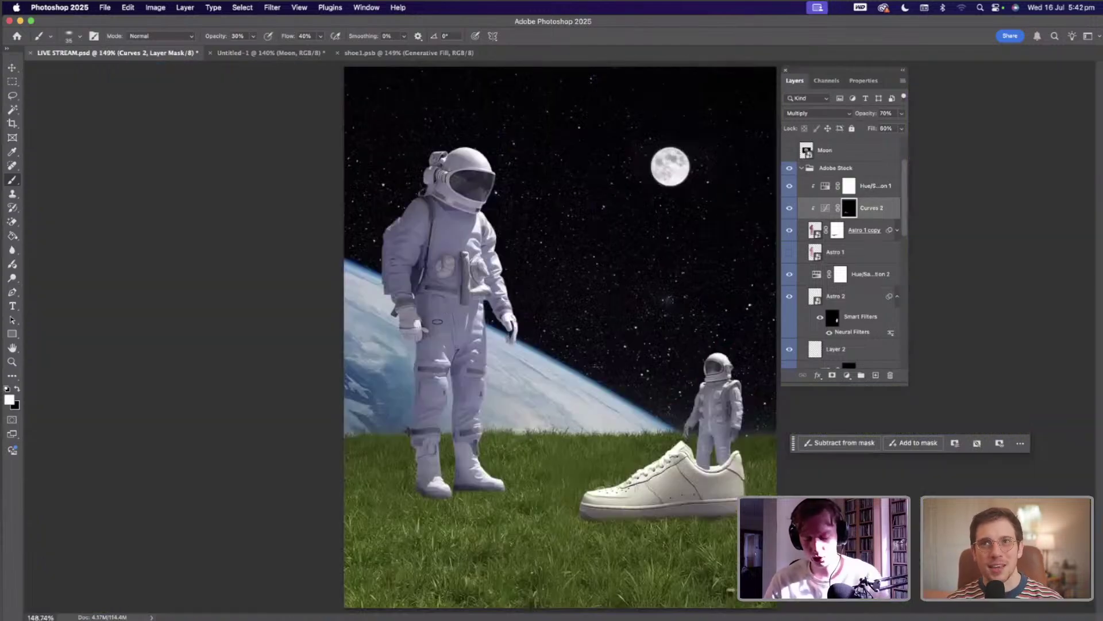
- Enlarge the brush and softly darken the large astronaut's lower legs and boots on the Curves 2 mask
key(bracketright)
key(bracketright)
key(bracketright)
key(bracketright)
key(bracketright)
key(bracketright)
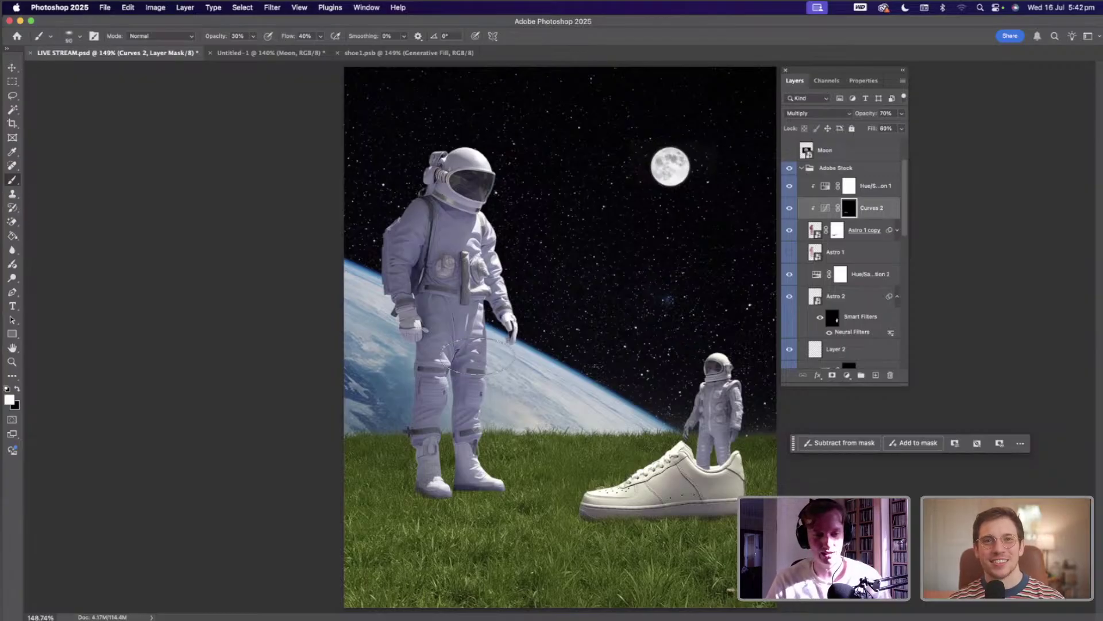
key(super+equal)
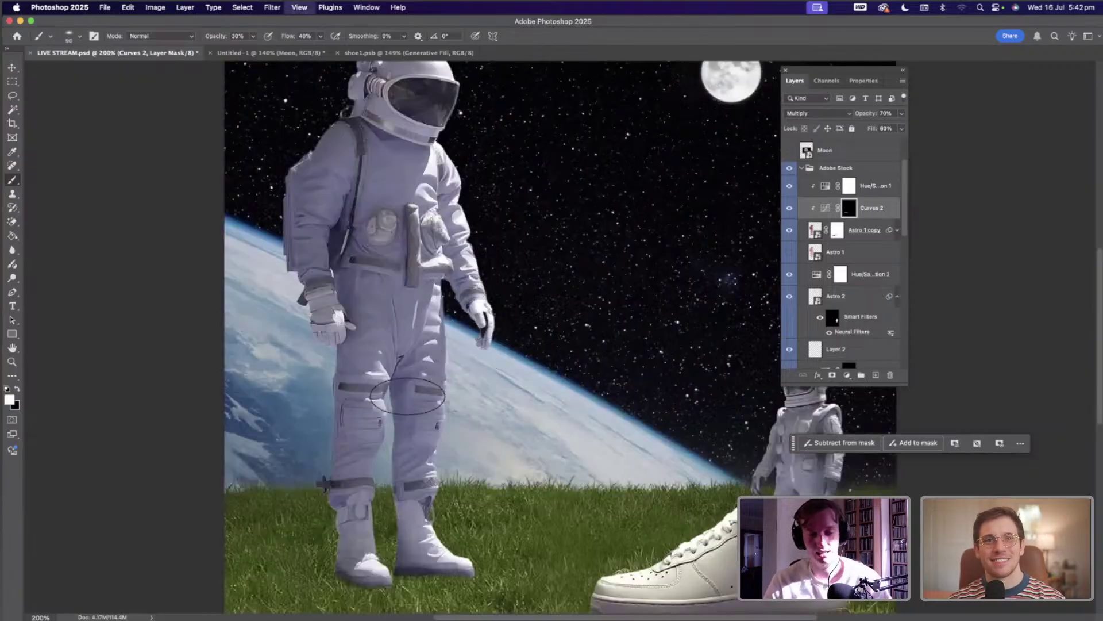
key(super+equal)
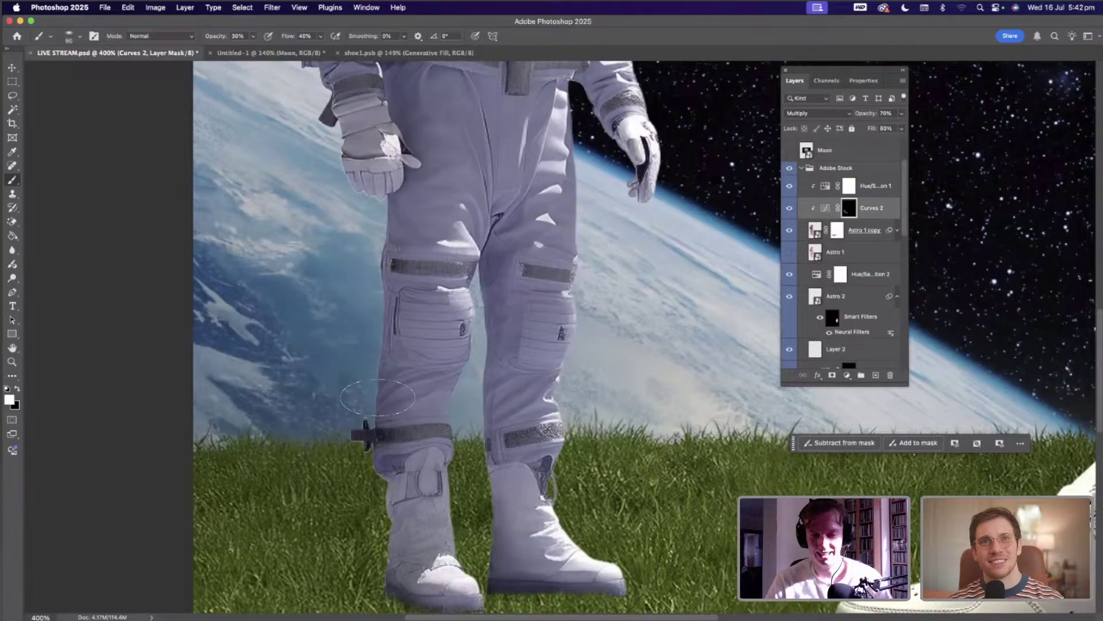
scroll(389, 423, down, 4)
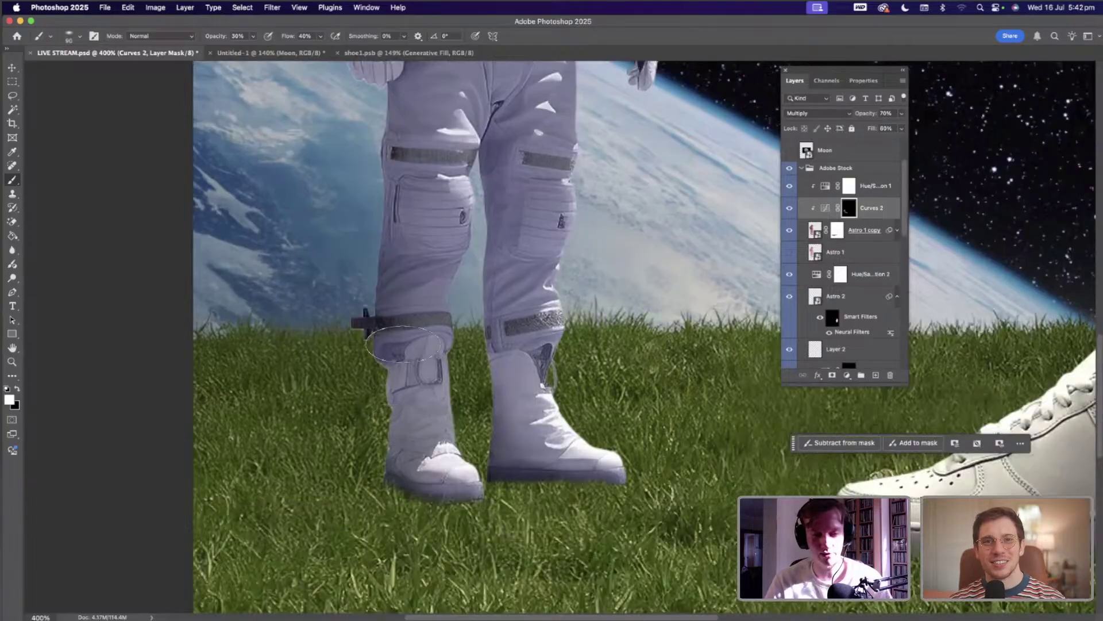
scroll(392, 315, down, 3)
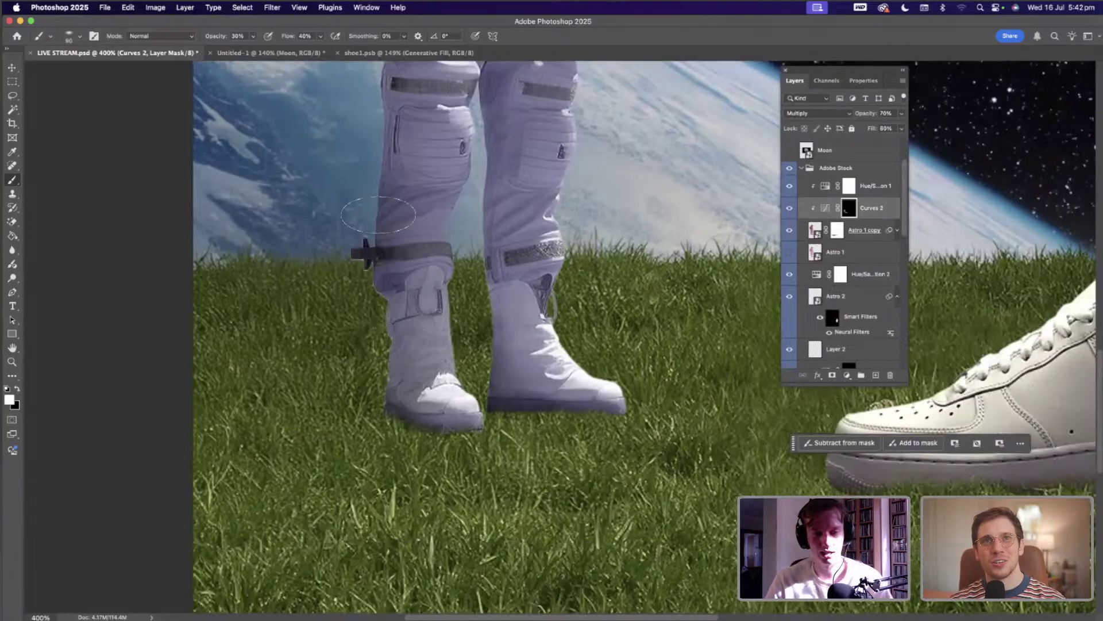
scroll(454, 374, down, 2)
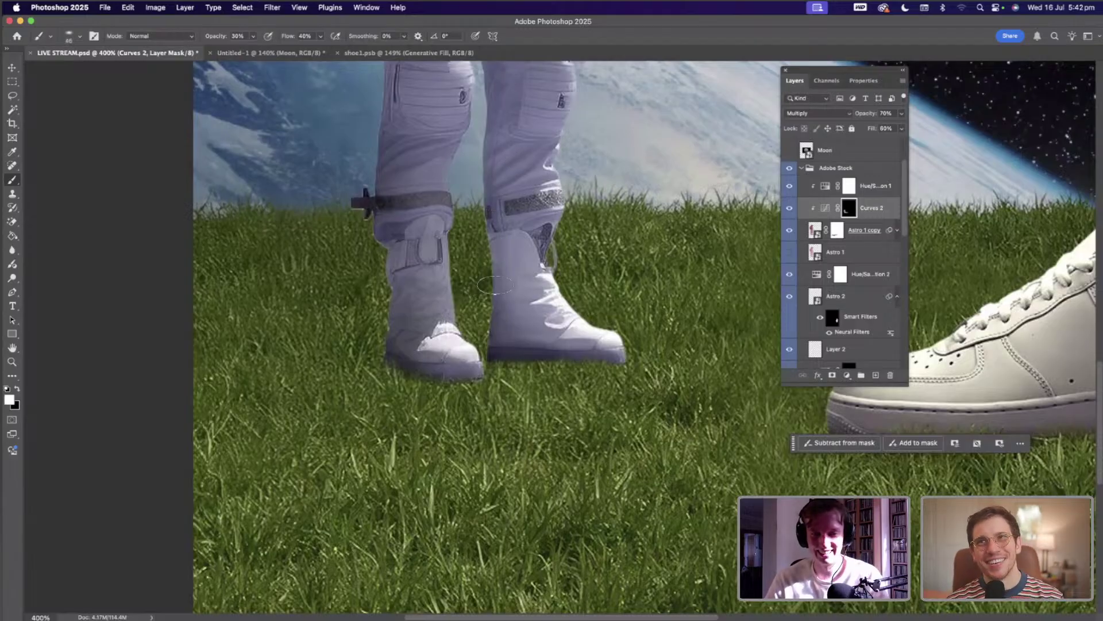
- Deepen the shadow along the inner side of the large astronaut's far leg, around the knee, on the Curves 2 mask
scroll(495, 268, up, 5)
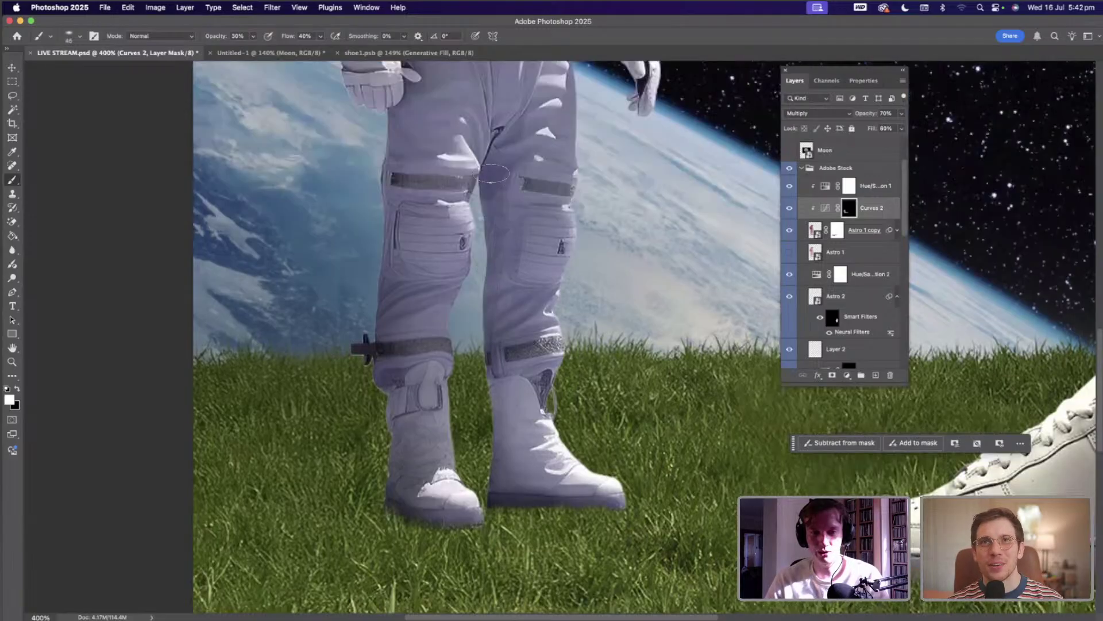
drag(501, 248, 502, 279)
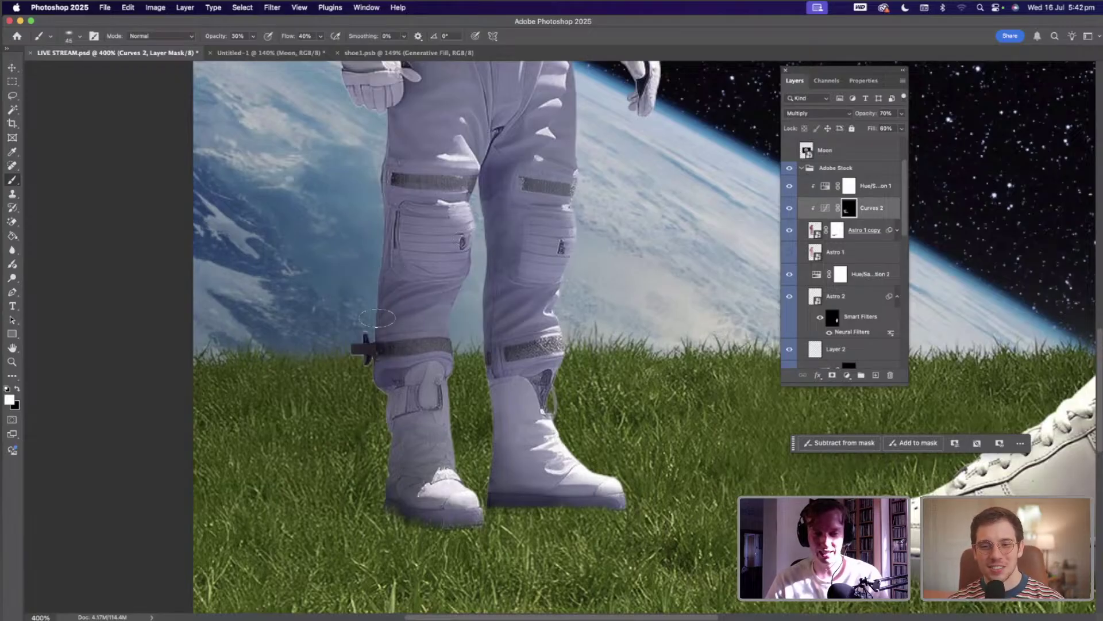
key(super+0)
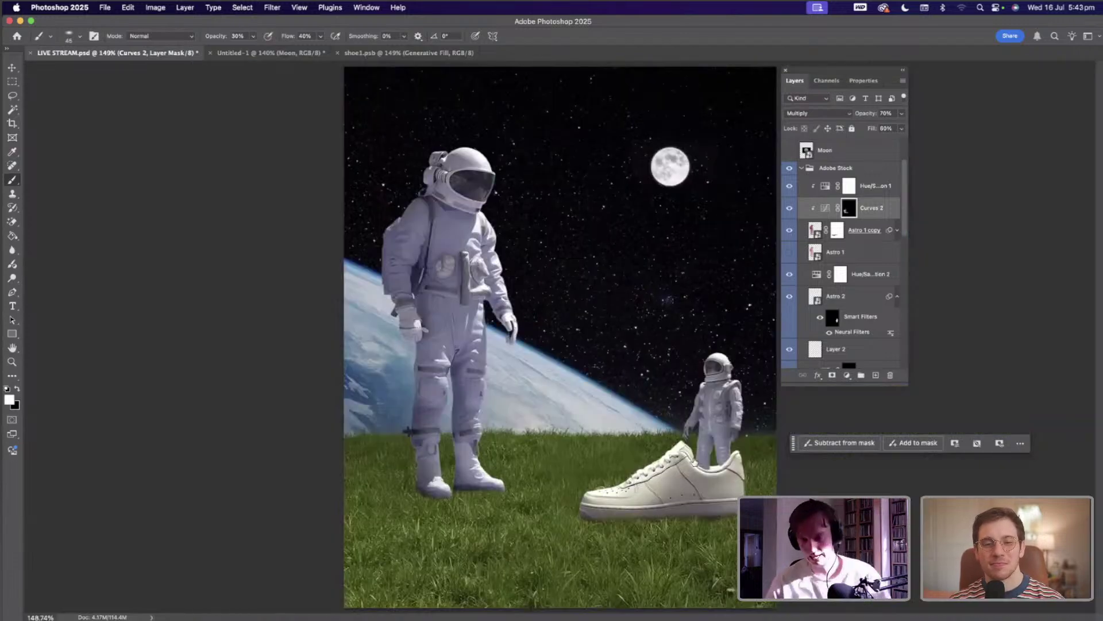
- Add a Curves adjustment above the visible Grass layer, darkening its midtones and shadows and pulling the white point inward
key(v)
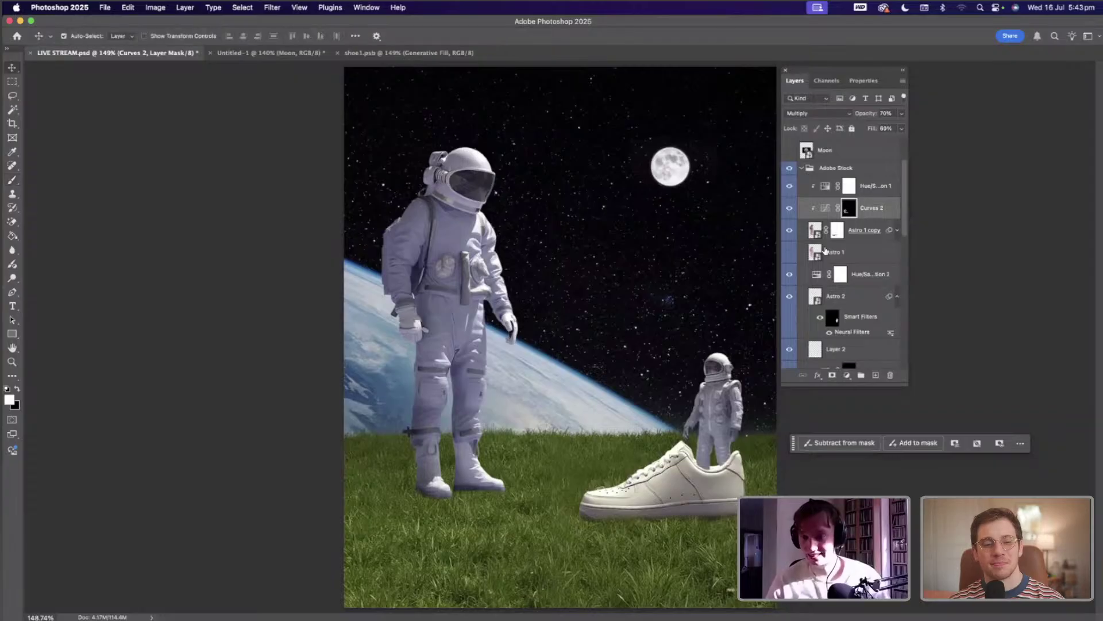
scroll(835, 254, down, 3)
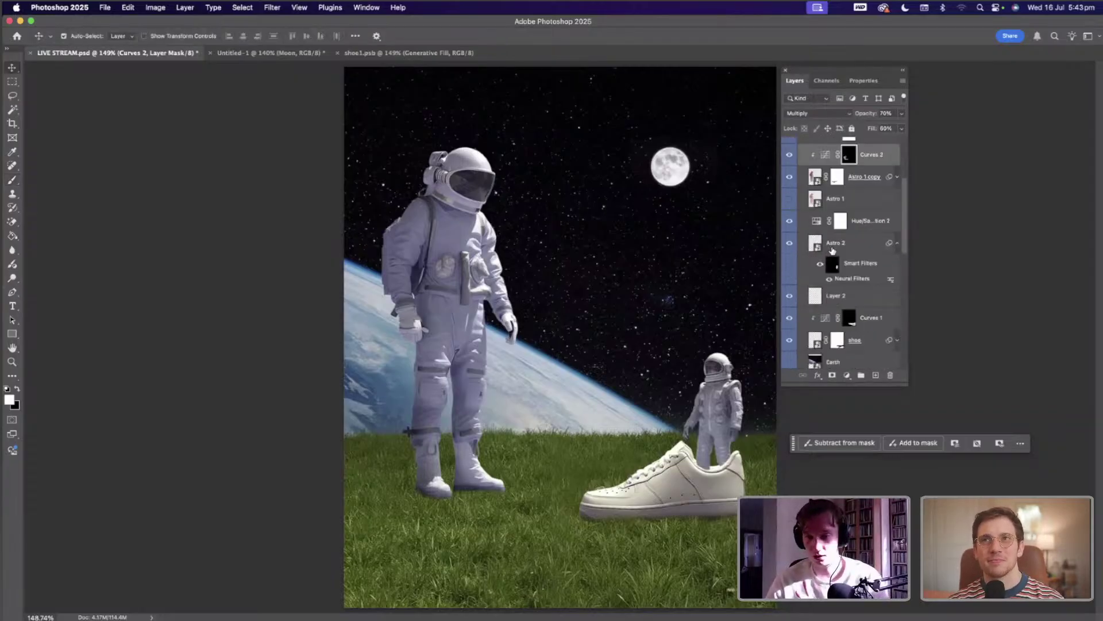
scroll(831, 253, down, 3)
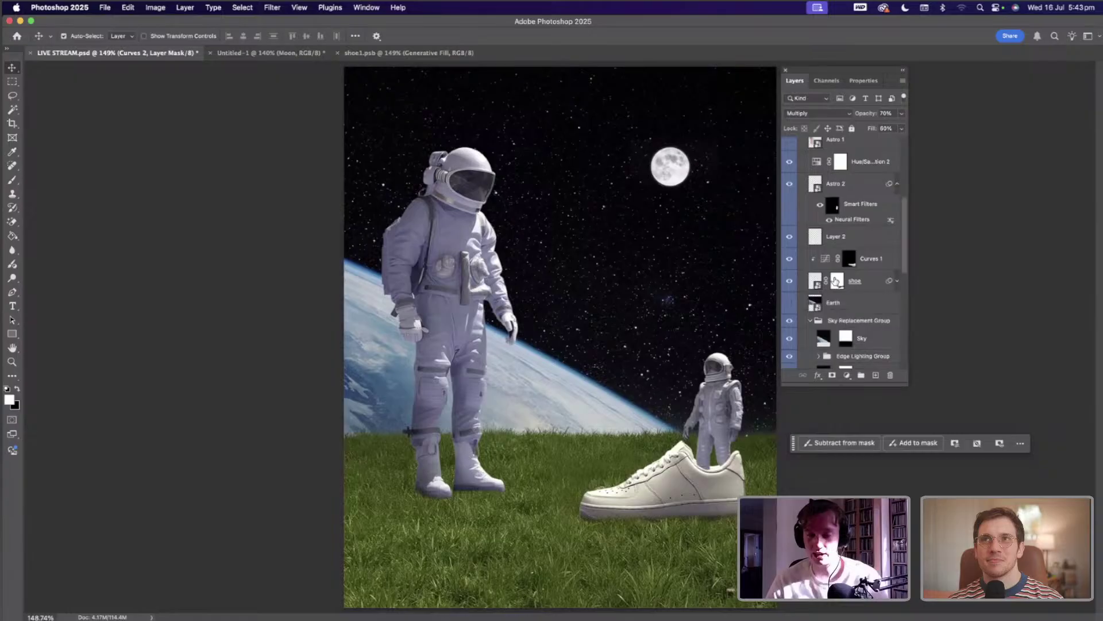
scroll(845, 310, down, 6)
click(844, 310)
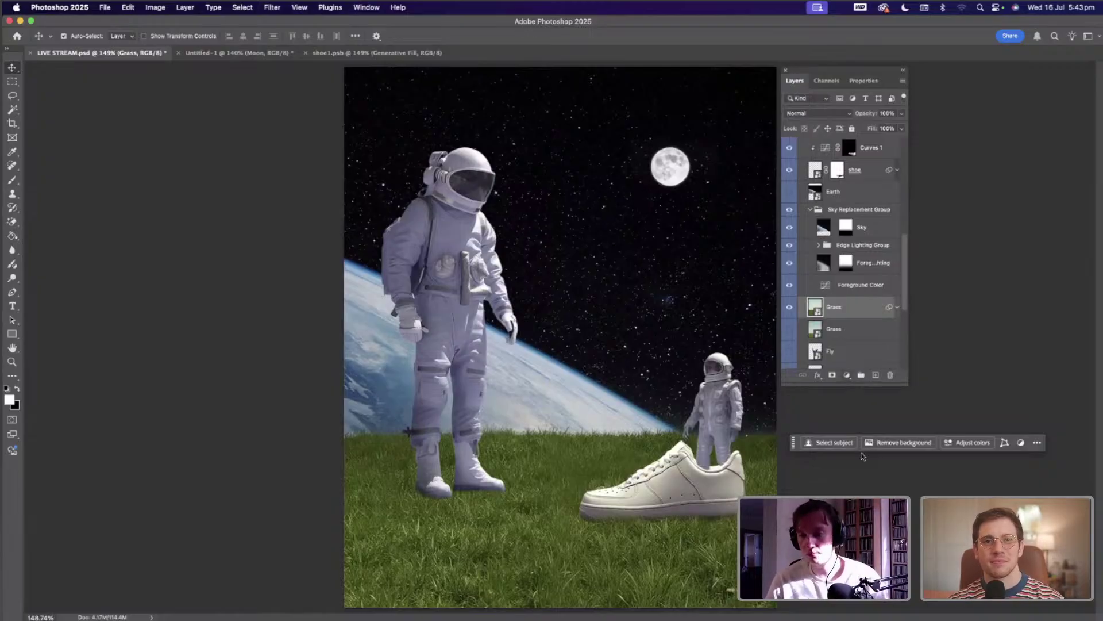
click(847, 375)
click(859, 450)
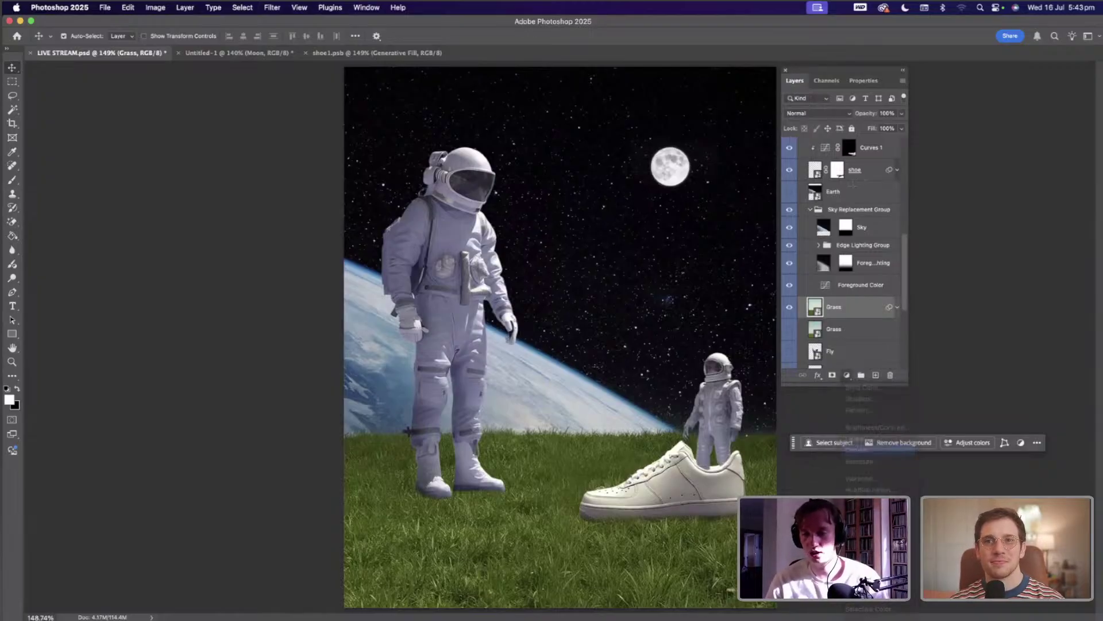
drag(854, 177, 855, 187)
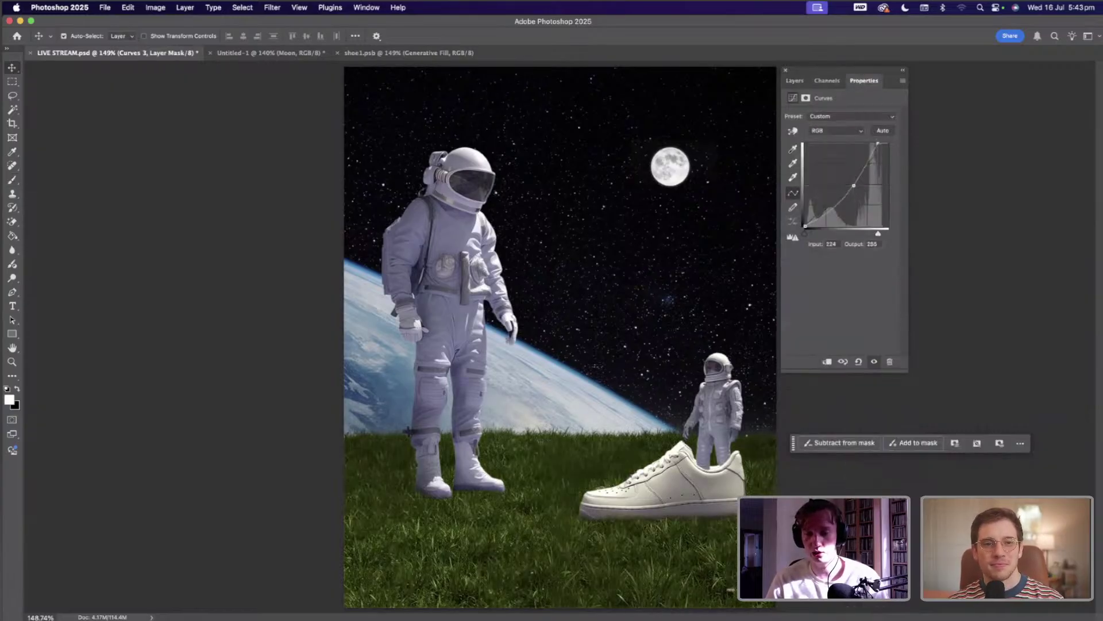
drag(889, 142, 882, 144)
drag(836, 205, 837, 211)
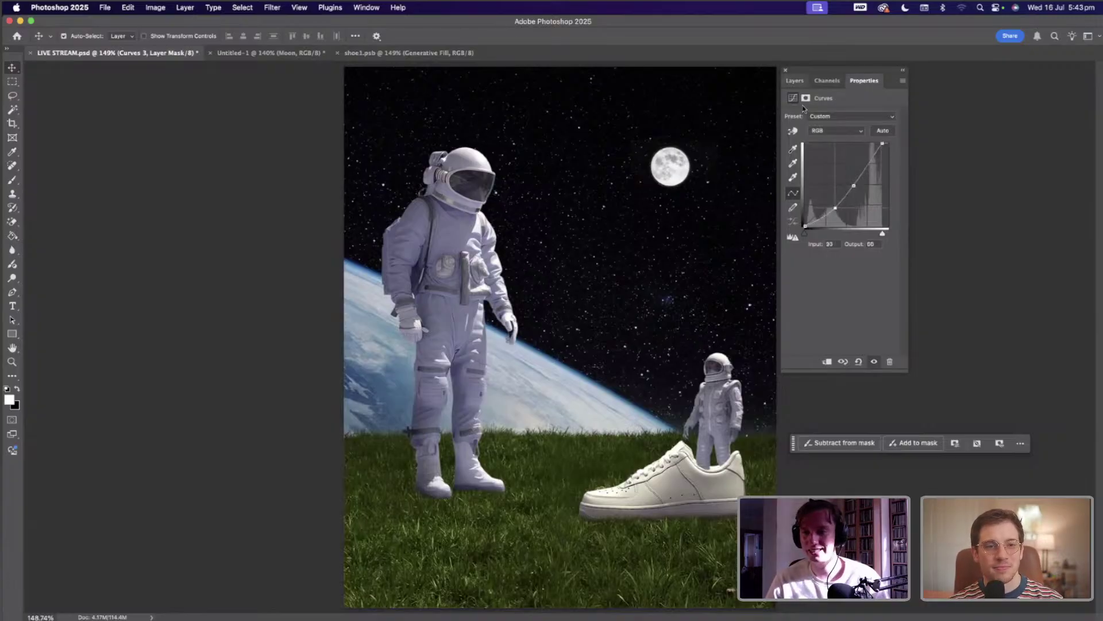
- Invert the Curves 3 mask and paint it white around the grass's outer edges with a size 500 brush, raising opacity to 90%
click(796, 81)
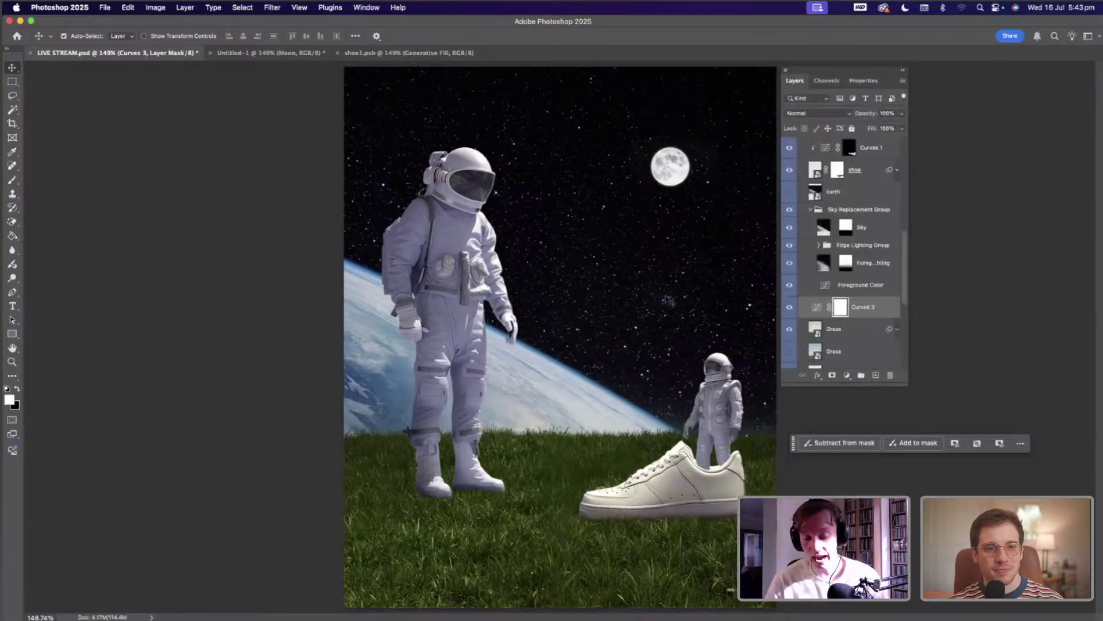
key(super+i)
key(b)
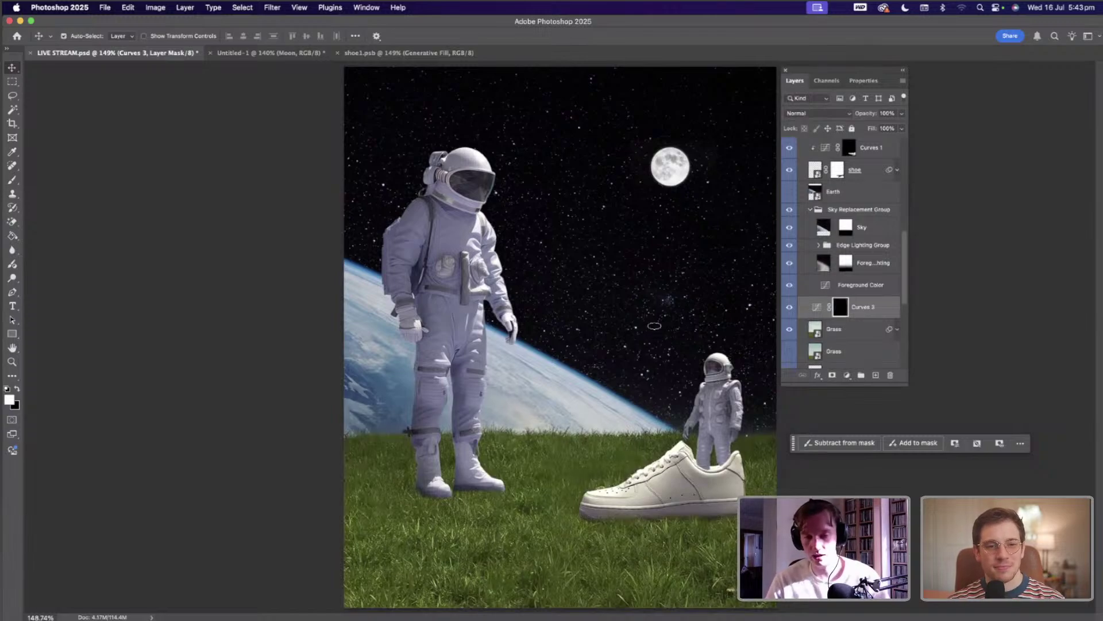
key(bracketright)
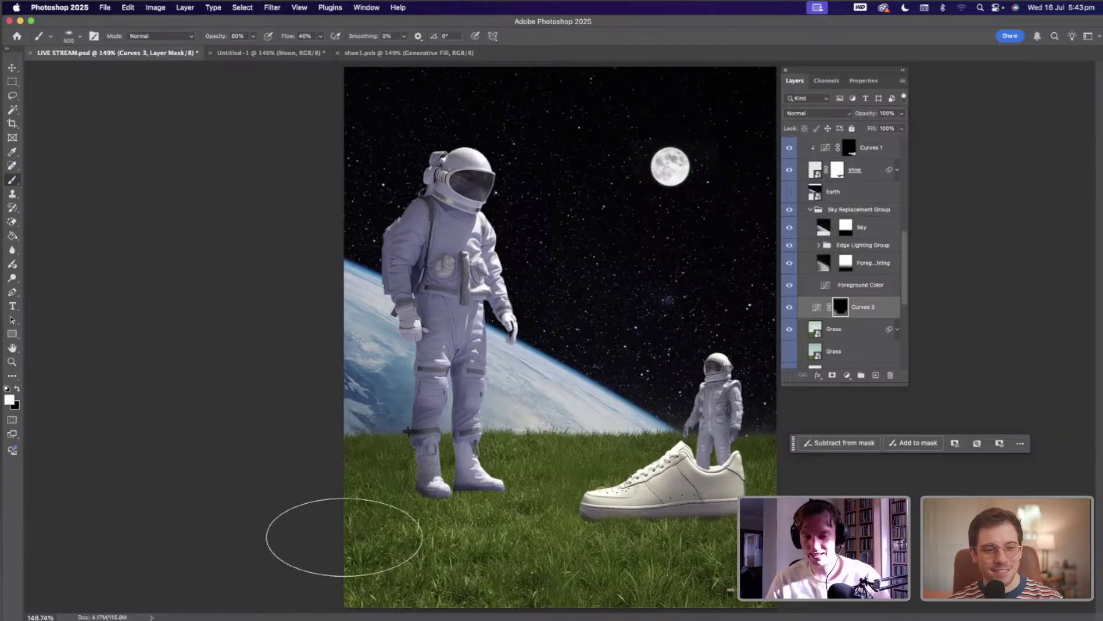
key(9)
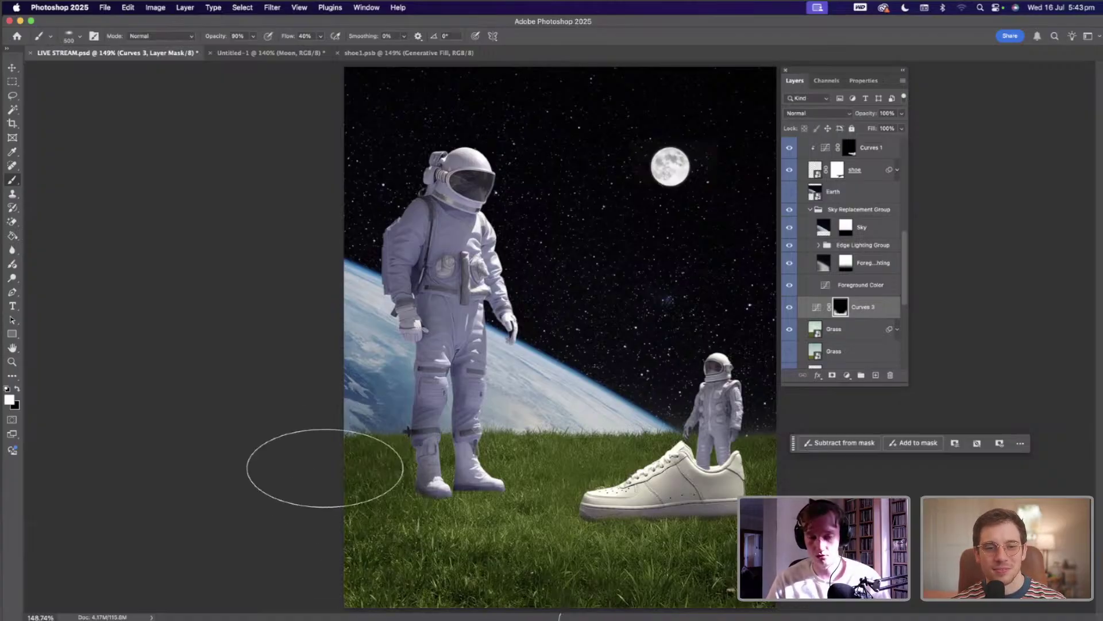
key(v)
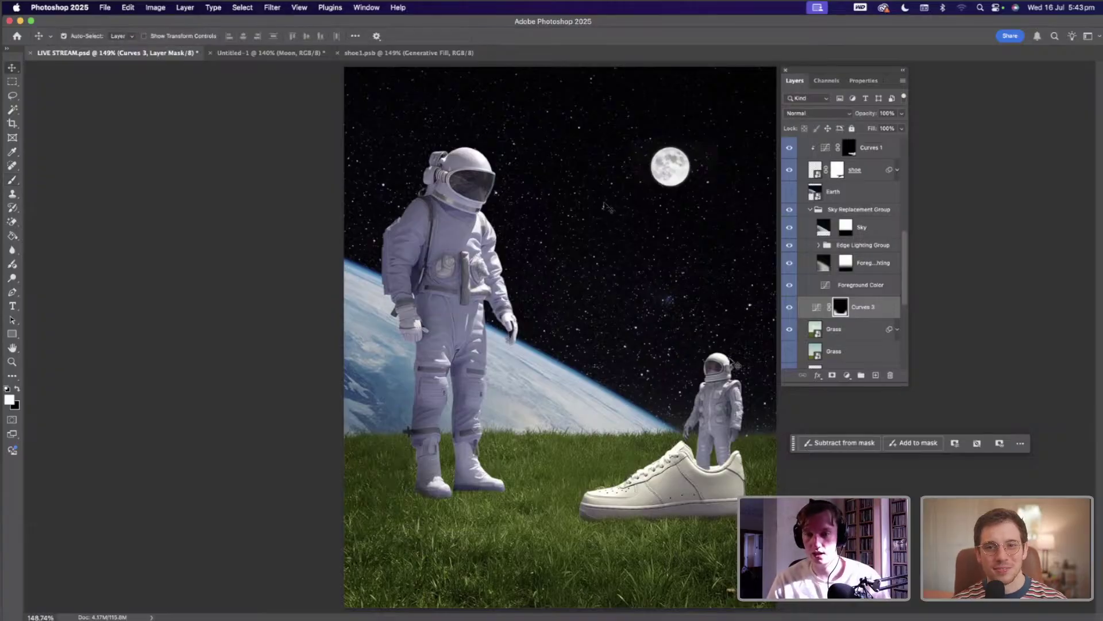
- Select Layer 1 and Layer 1 copy, reposition the moon slightly lower in the upper-right sky, and scale it up to about 149%
click(668, 175)
shift+click(829, 171)
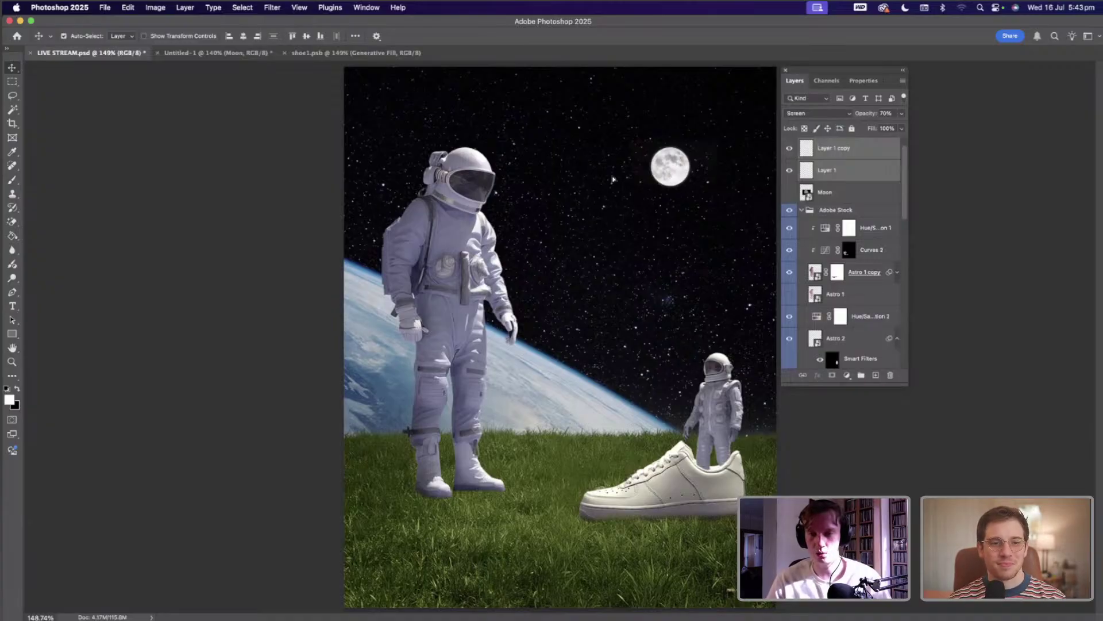
drag(613, 179, 567, 183)
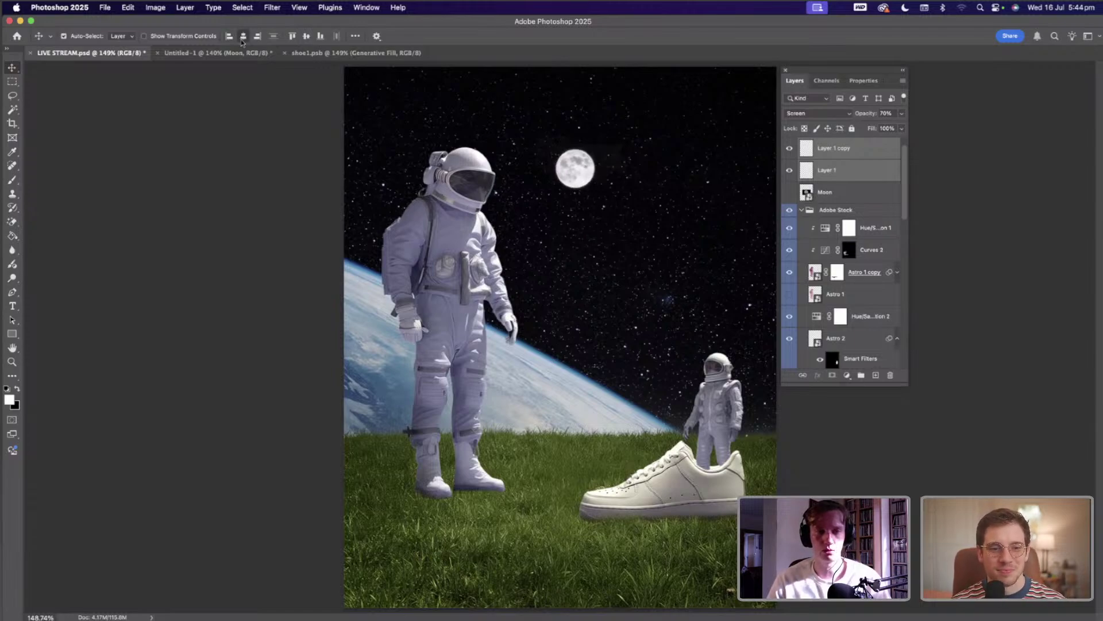
drag(608, 196, 698, 201)
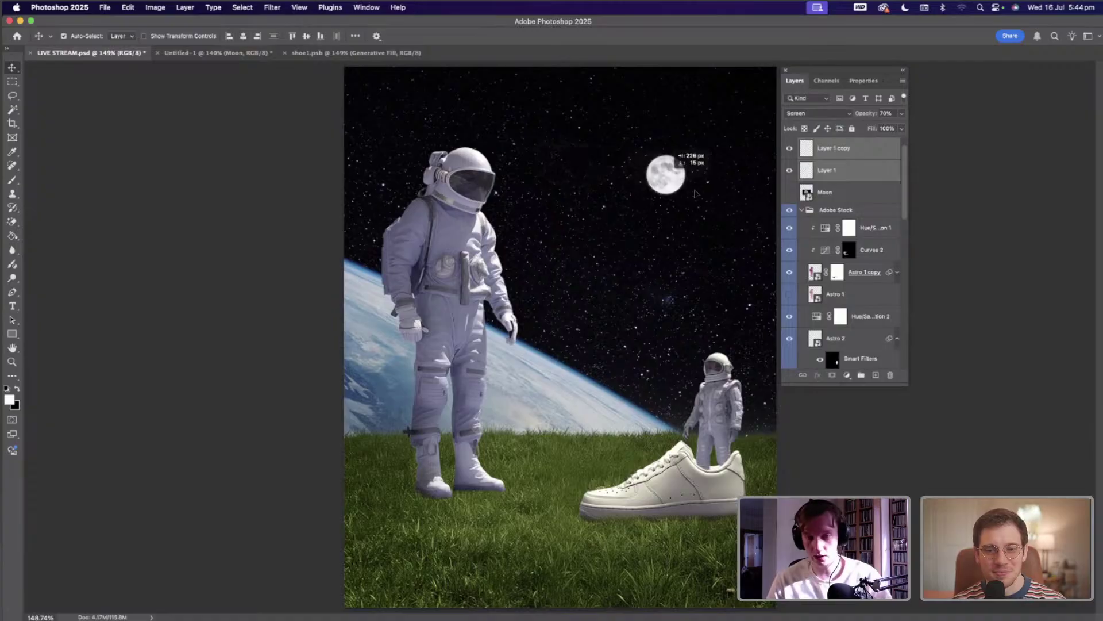
key(ctrl+t)
drag(715, 140, 735, 133)
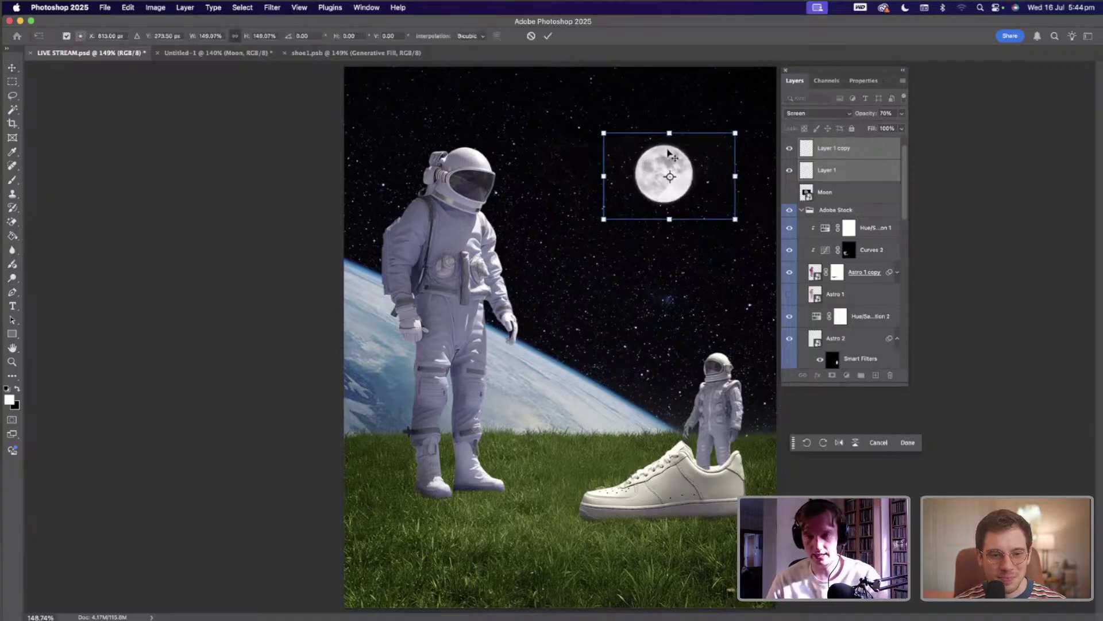
key(Return)
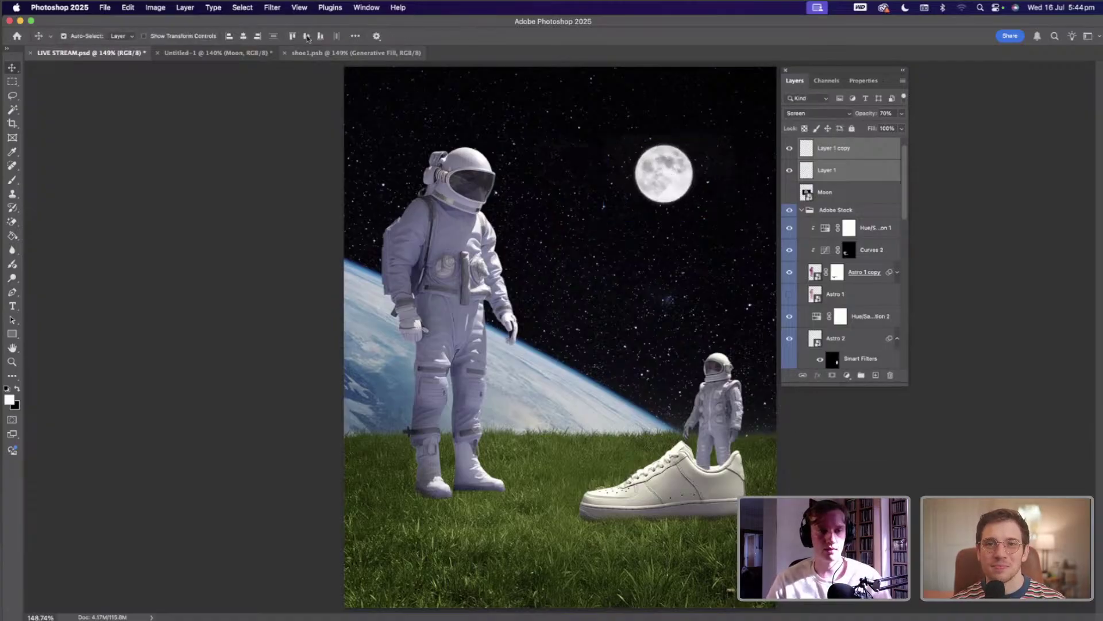
- Set Align To to Canvas, centre the moon layers horizontally, and move them back toward the upper-right sky
click(355, 36)
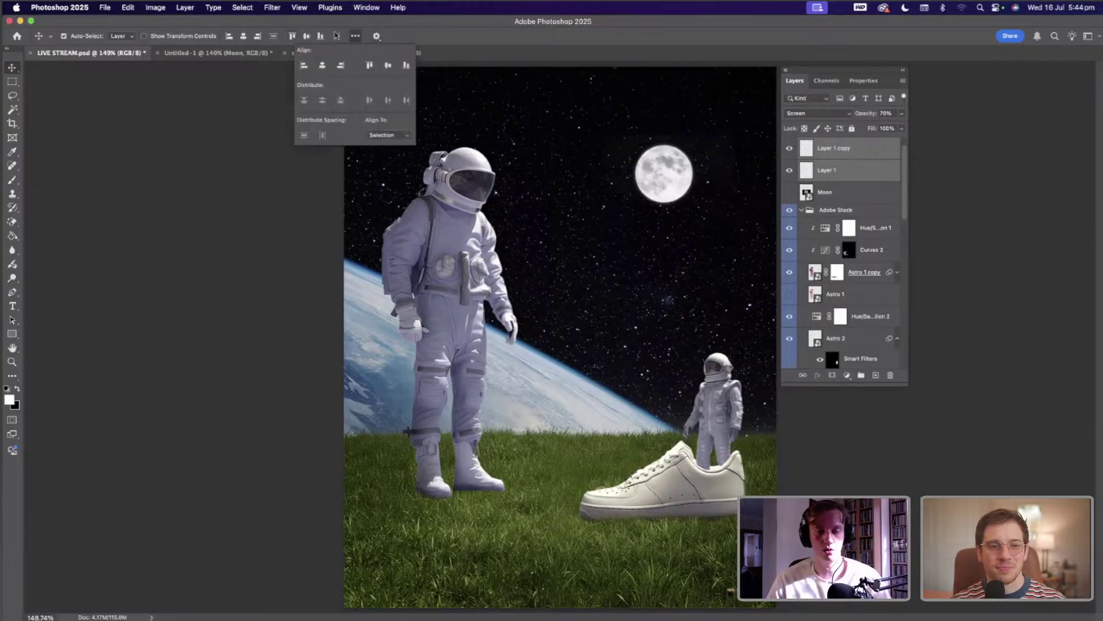
click(390, 137)
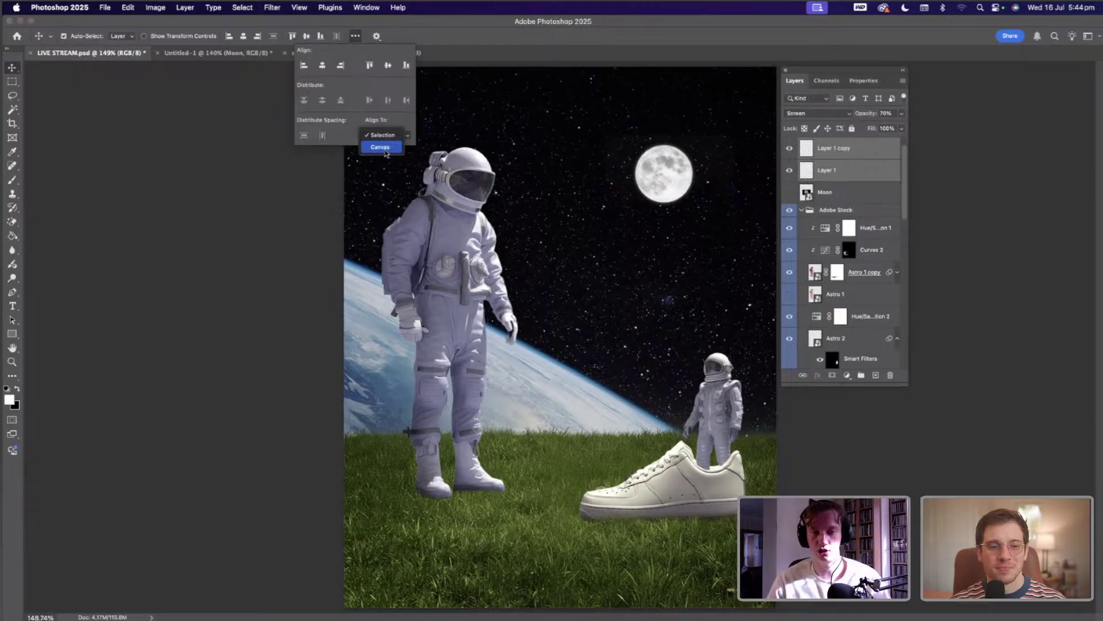
click(383, 149)
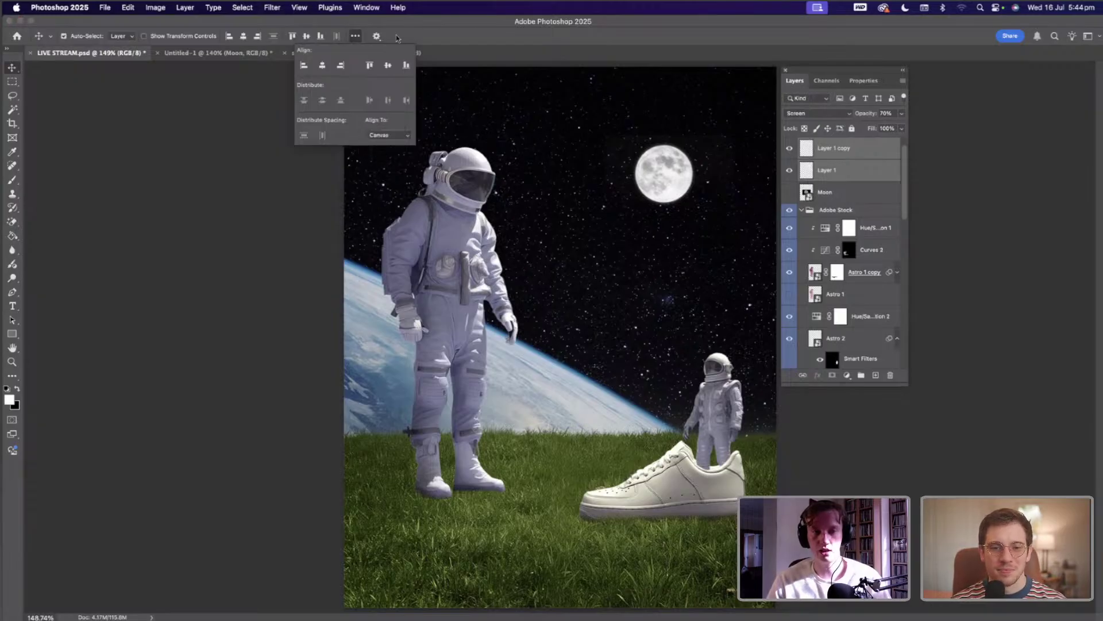
click(396, 37)
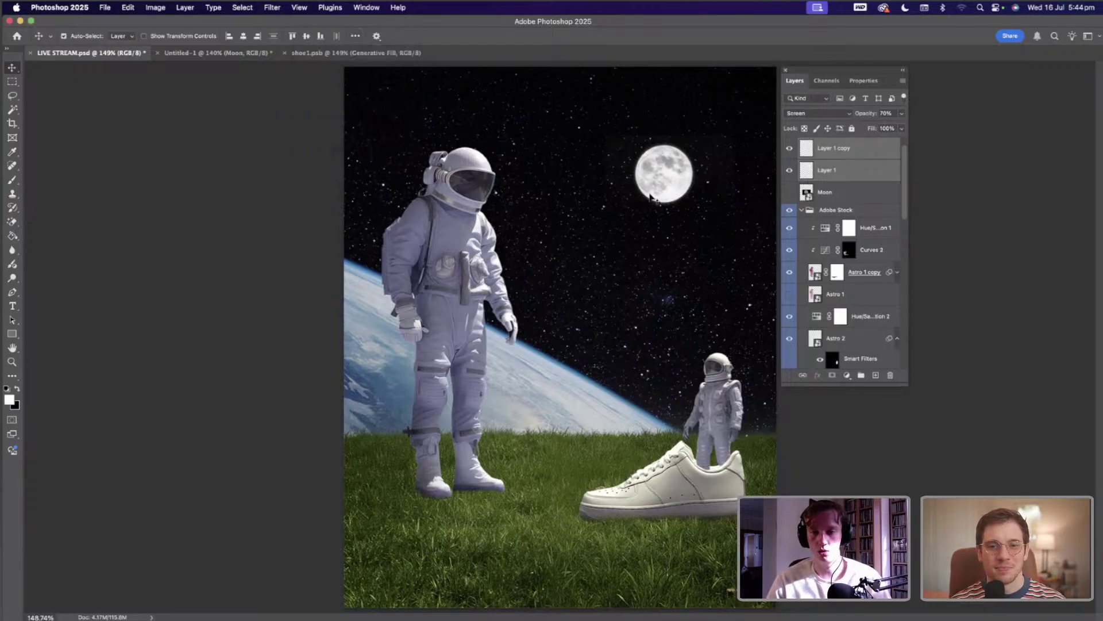
click(243, 36)
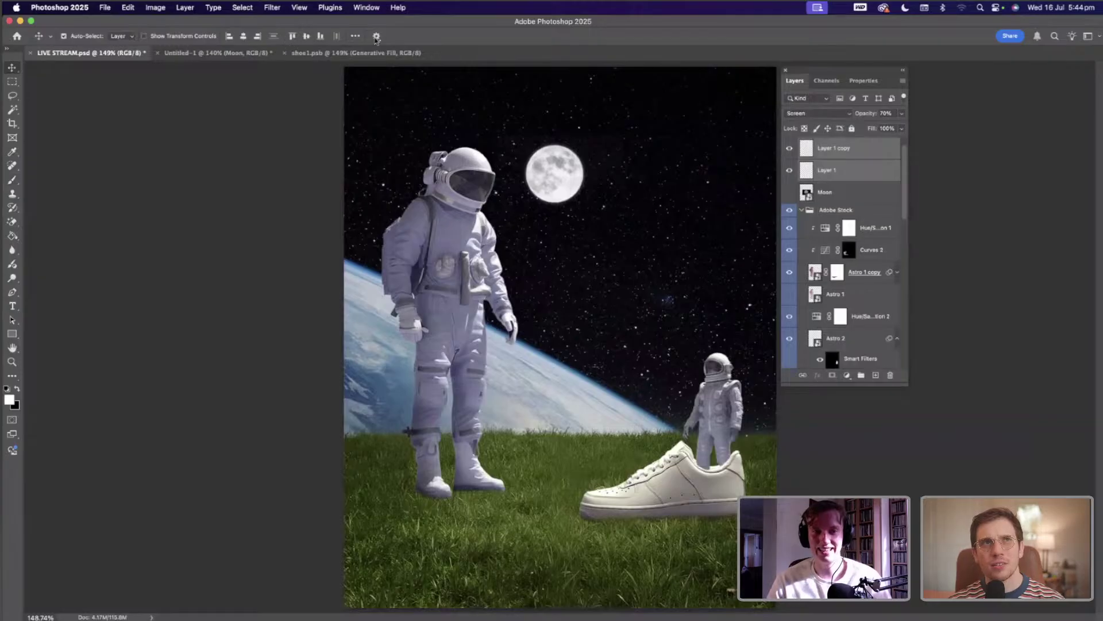
key(super)
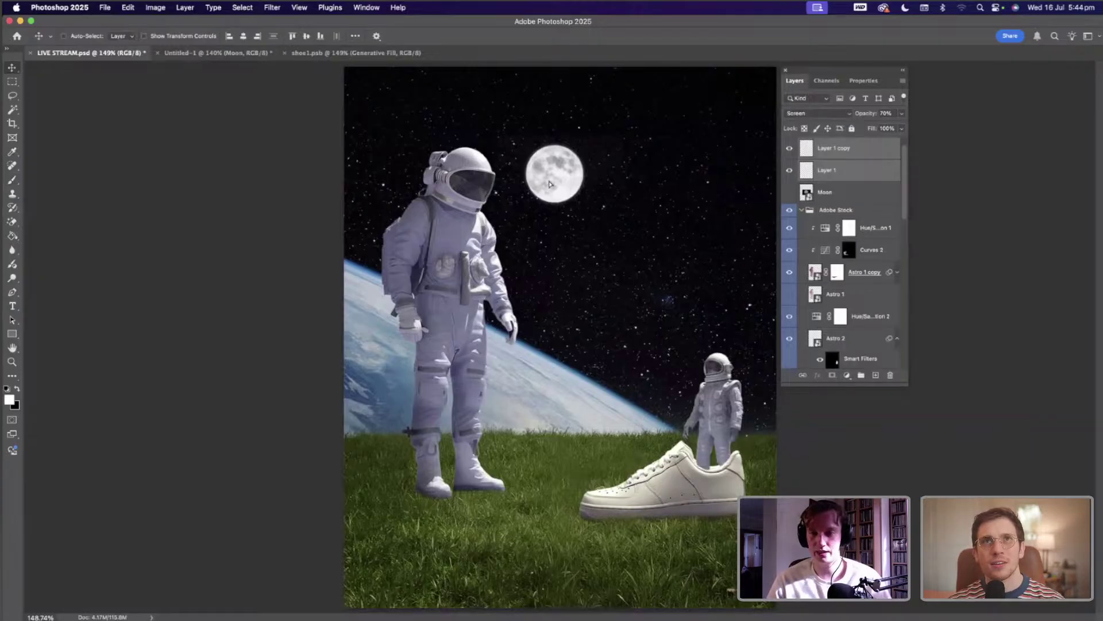
drag(550, 184, 692, 156)
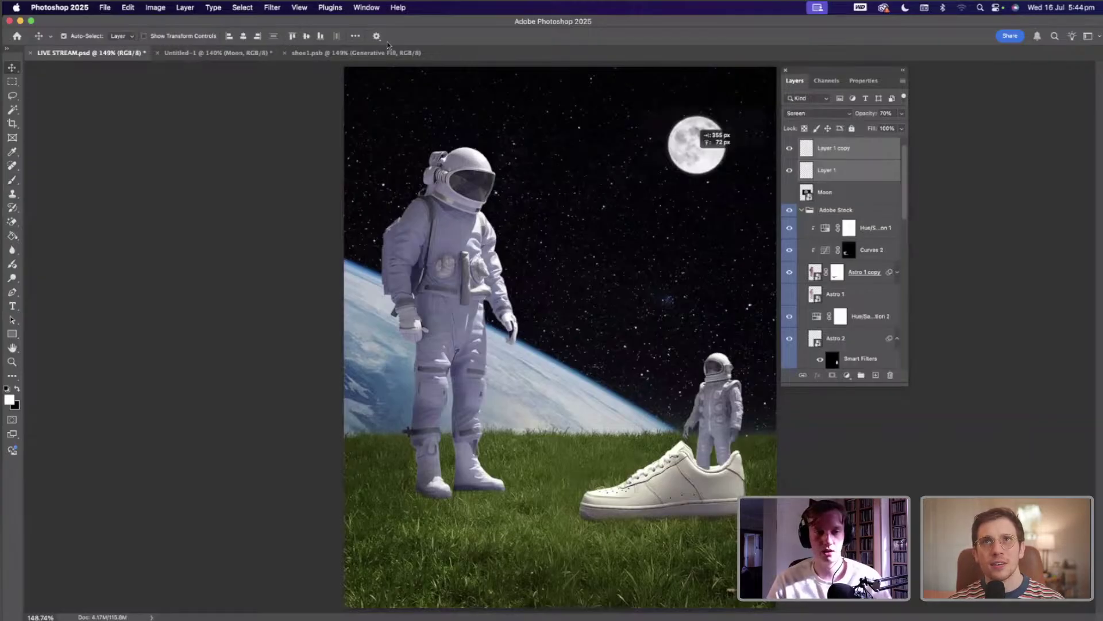
- Switch Align To to Selection and back to Canvas, and centre the moon layers horizontally and vertically on the canvas
click(356, 37)
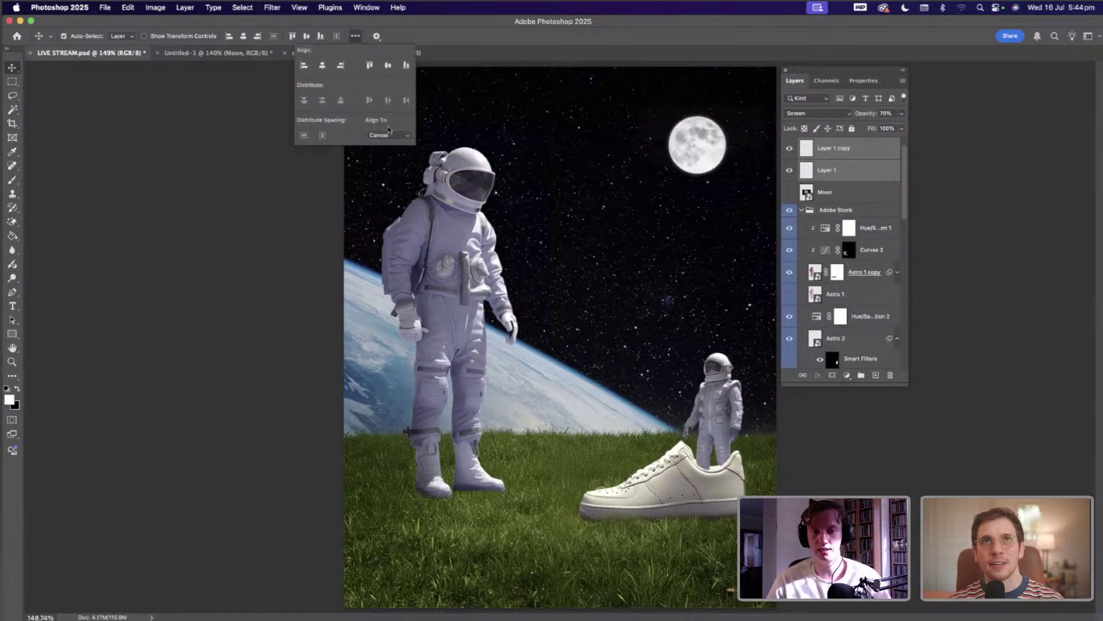
click(389, 131)
click(383, 121)
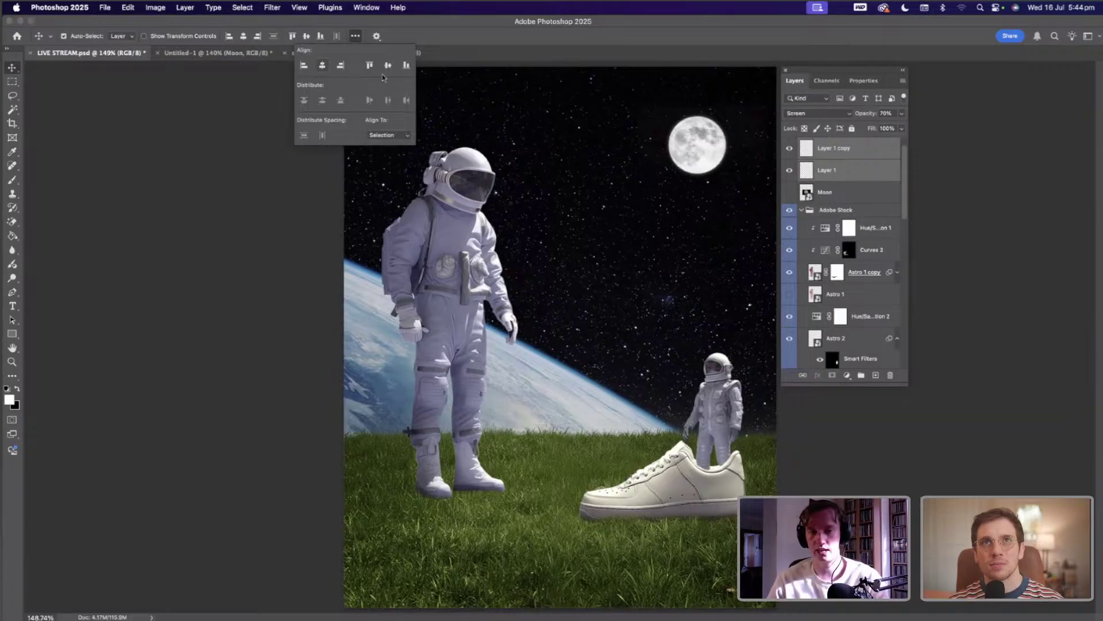
click(388, 135)
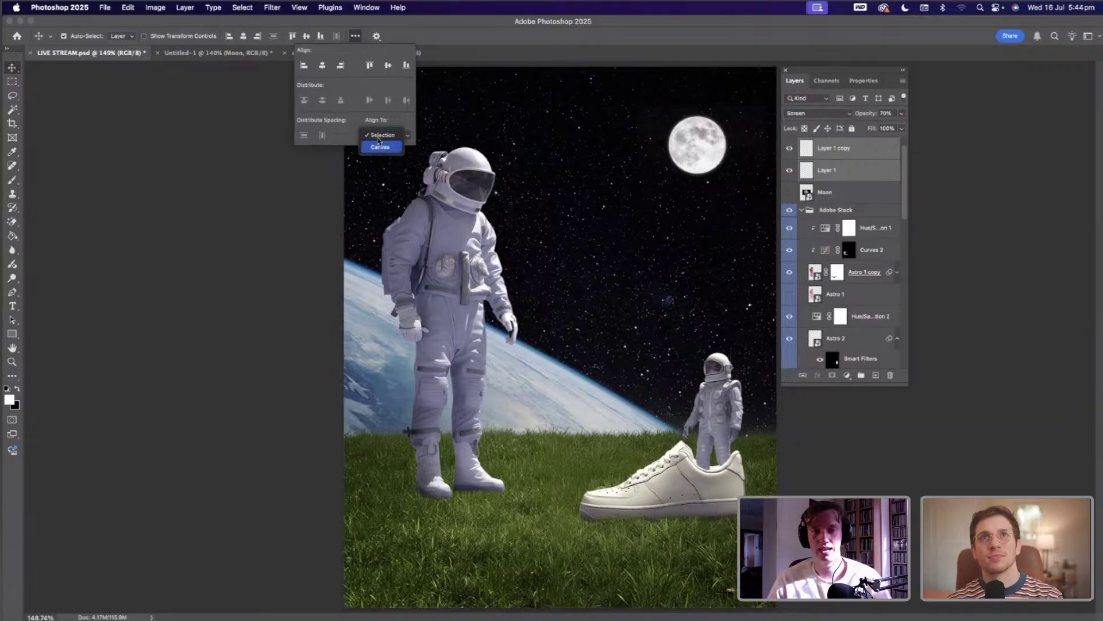
click(382, 146)
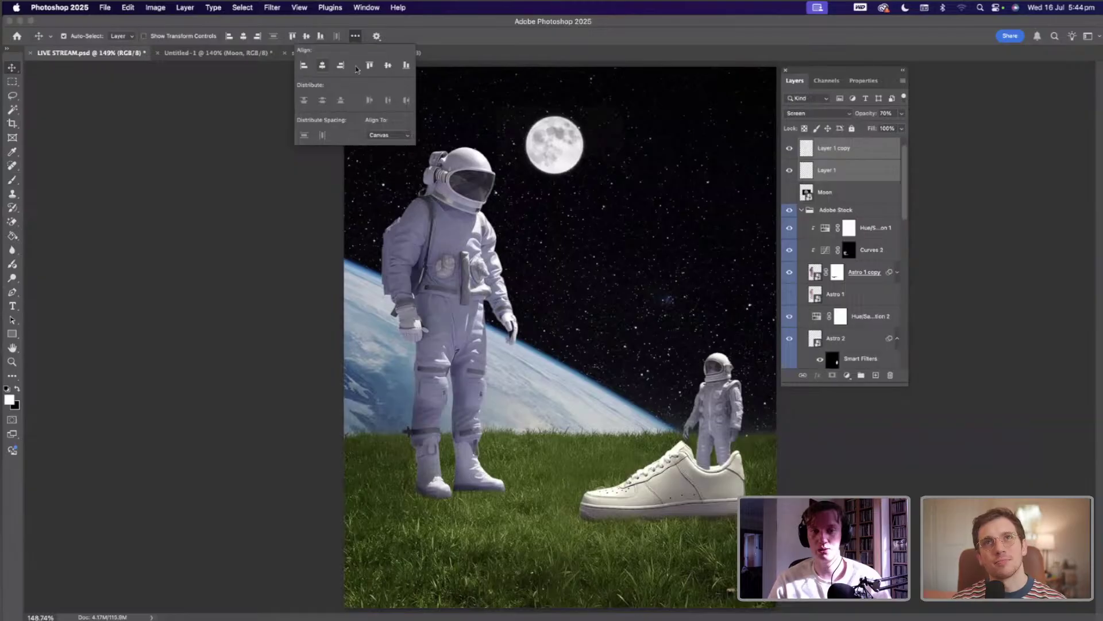
click(325, 70)
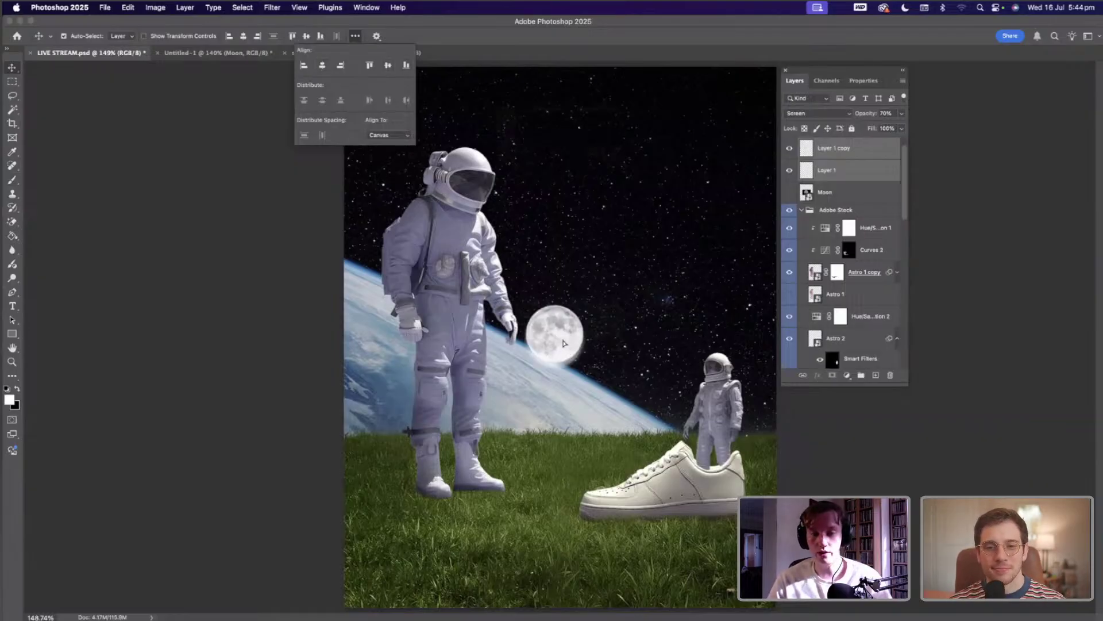
- Try to move the moon up on Layer 1 alone, and undo both that move and the vertical centring
drag(563, 343, 575, 158)
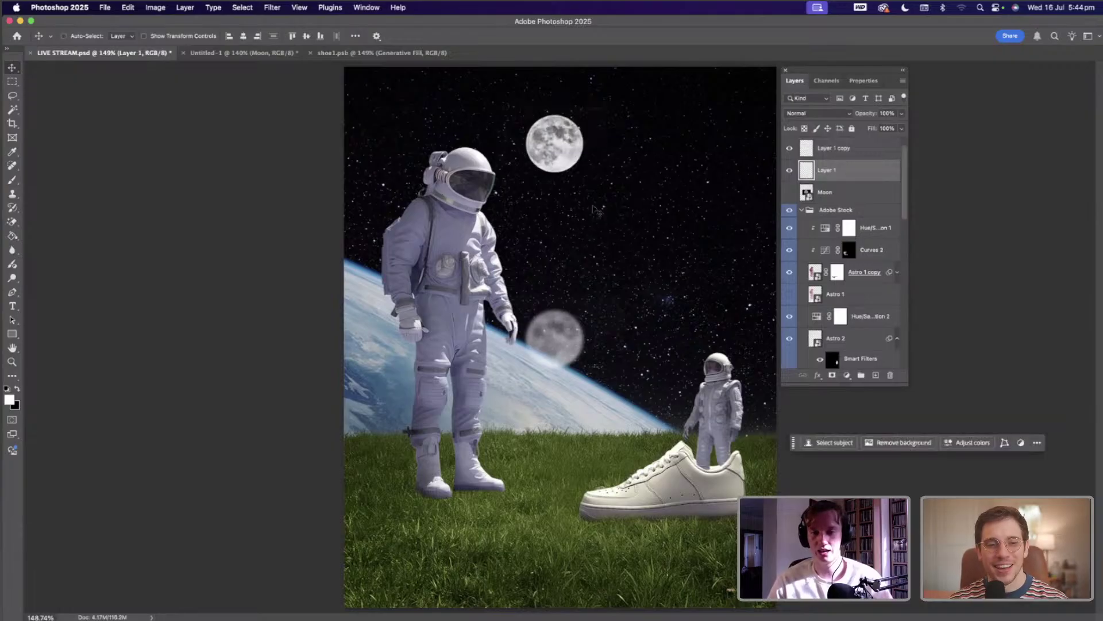
key(super+z)
click(841, 151)
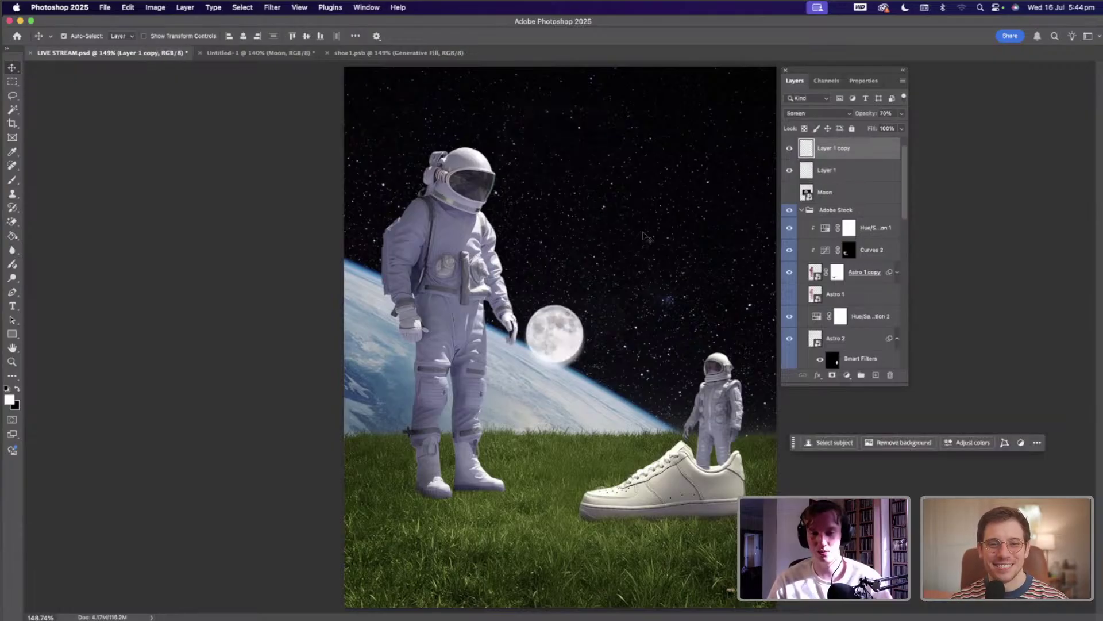
key(super+z)
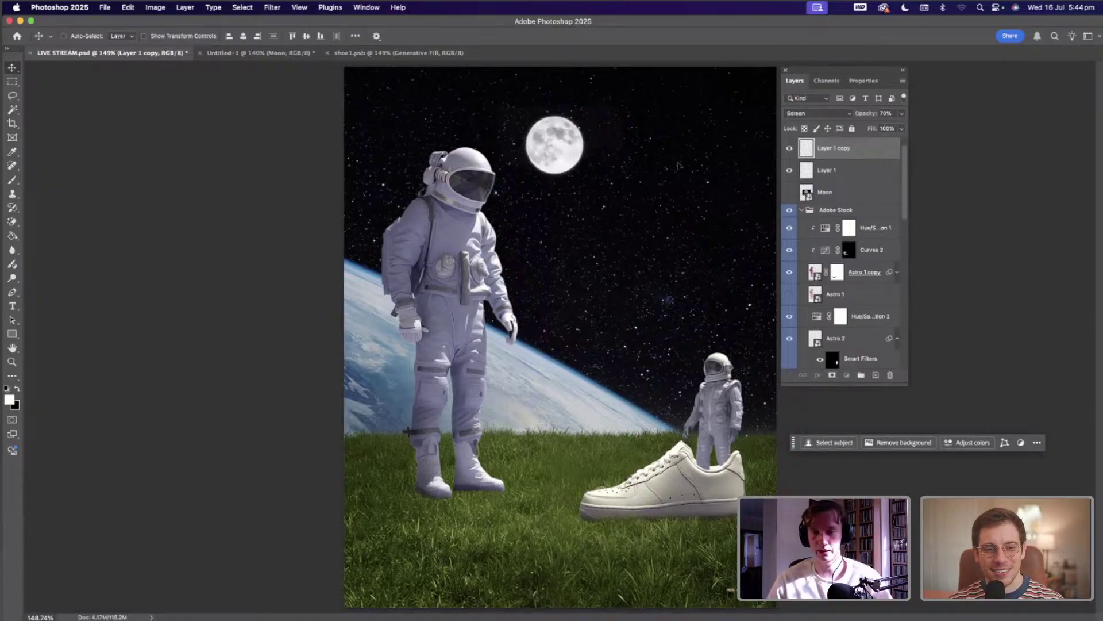
- Move both moon layers into the sky above the small astronaut and scale them to 73.70%
drag(679, 166, 675, 189)
key(super+t)
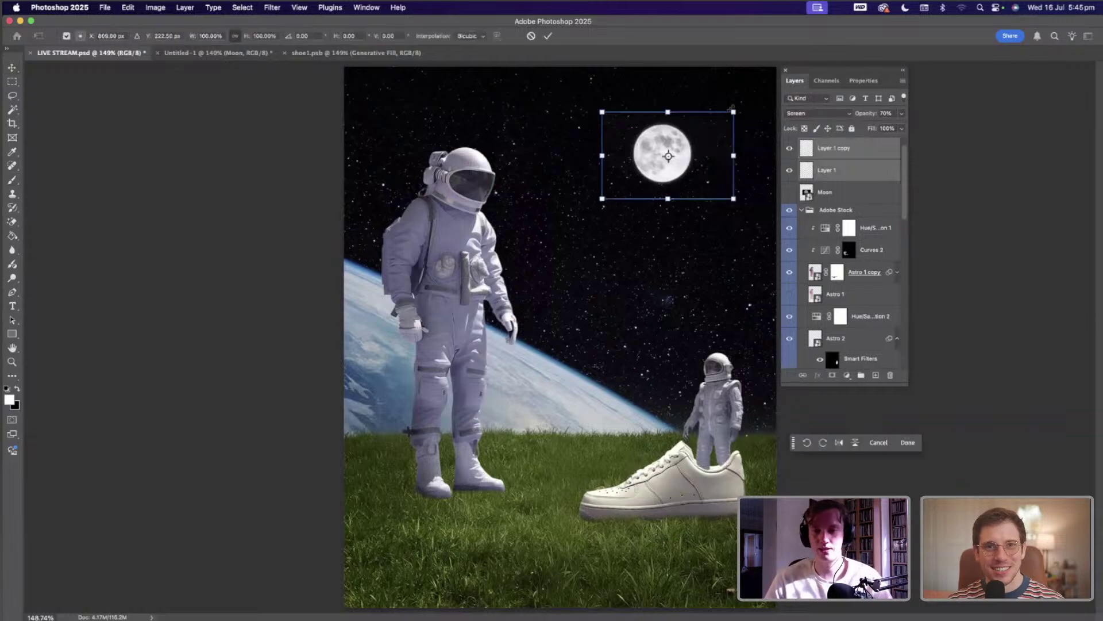
drag(726, 115, 725, 123)
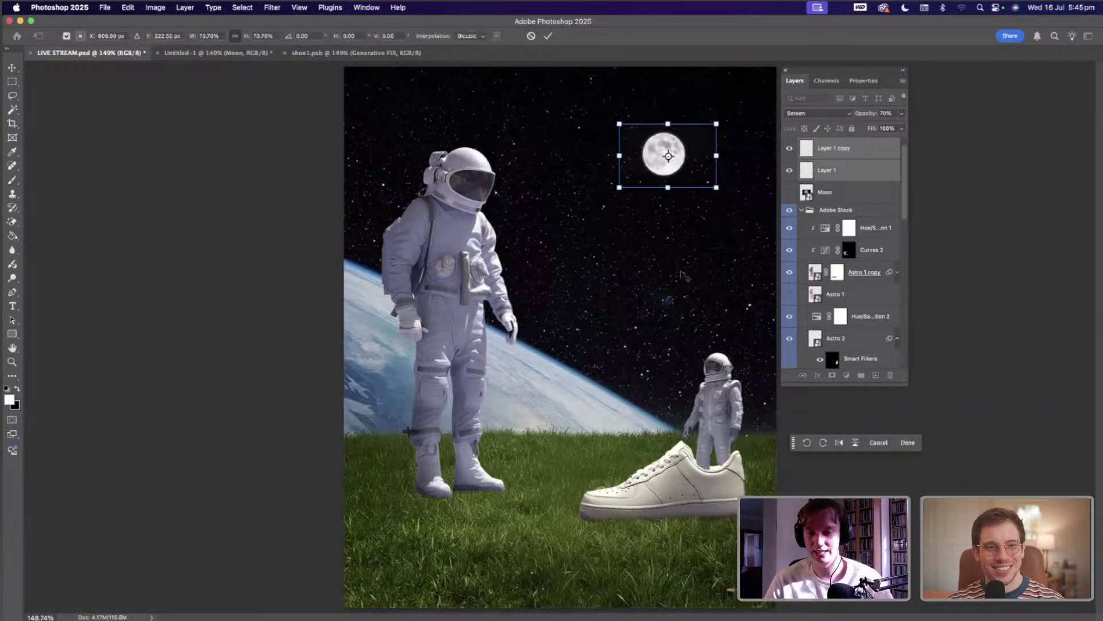
key(Return)
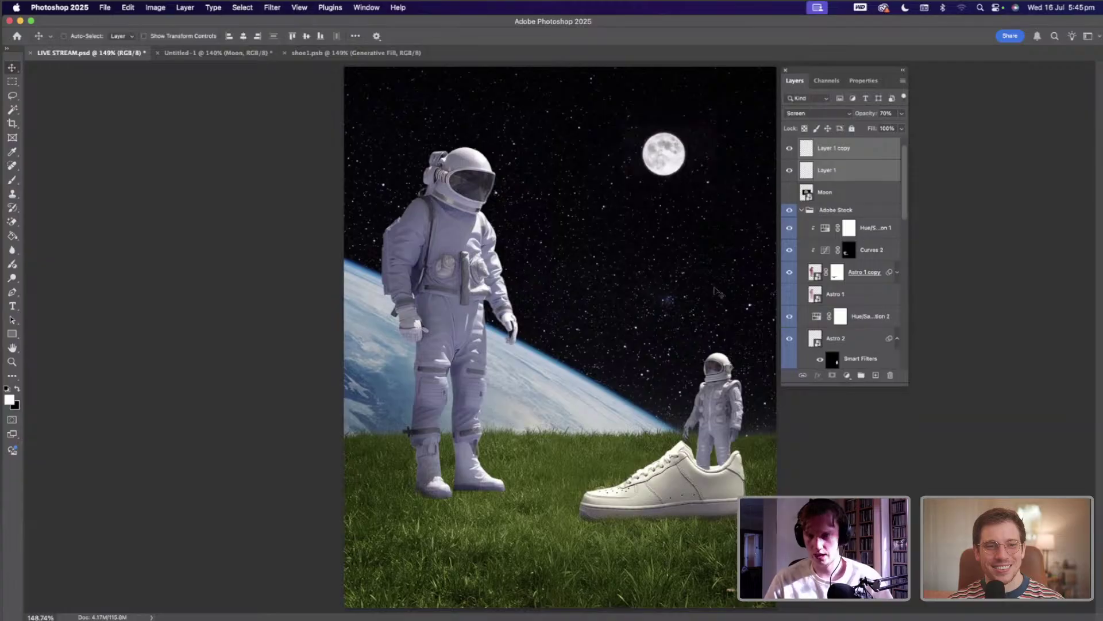
- Bring the Zero layer from near the bottom of the layer stack to the very top
click(845, 149)
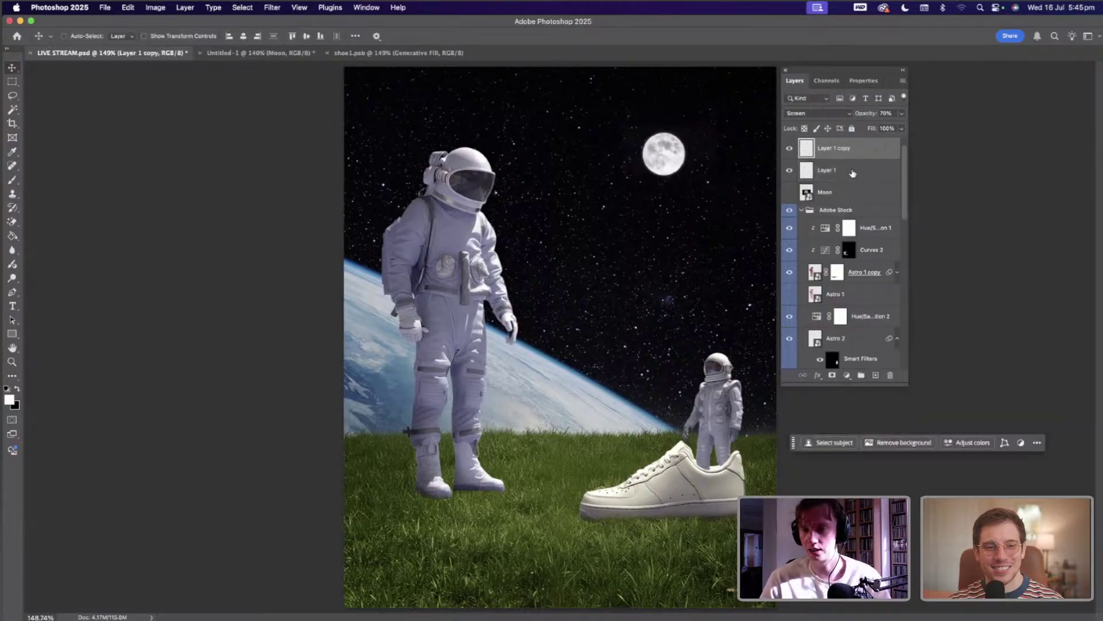
scroll(825, 252, down, 10)
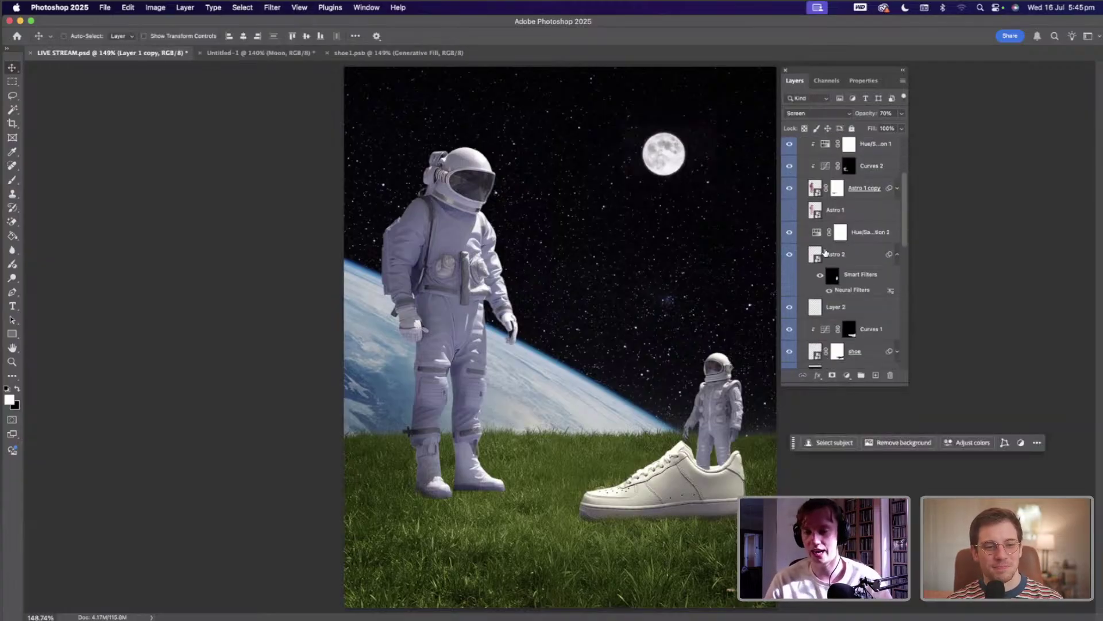
scroll(826, 253, down, 8)
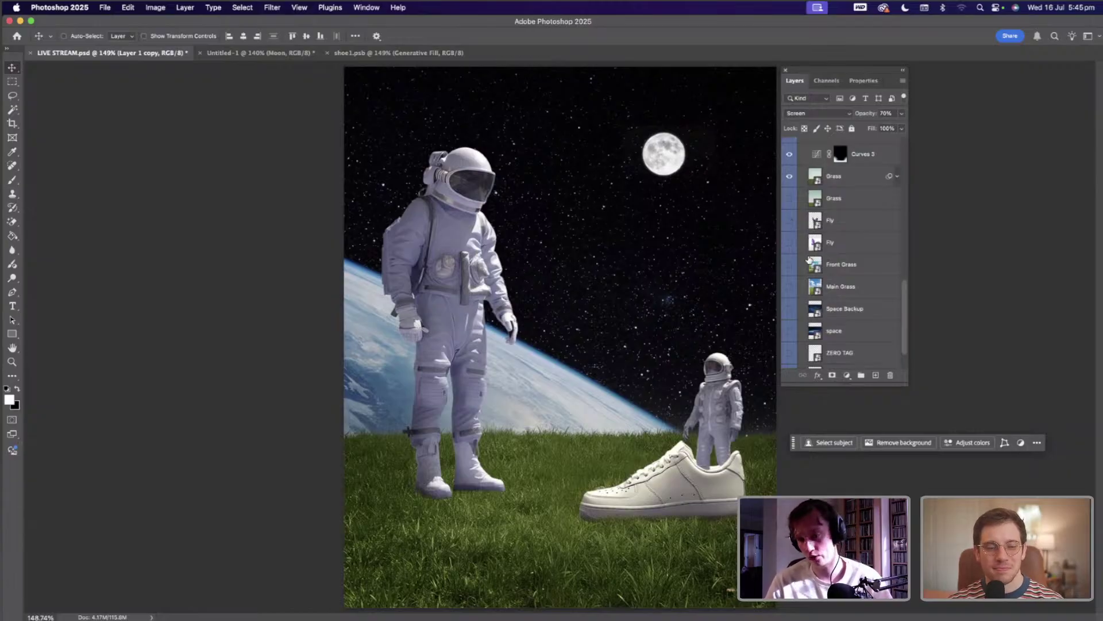
scroll(830, 326, down, 2)
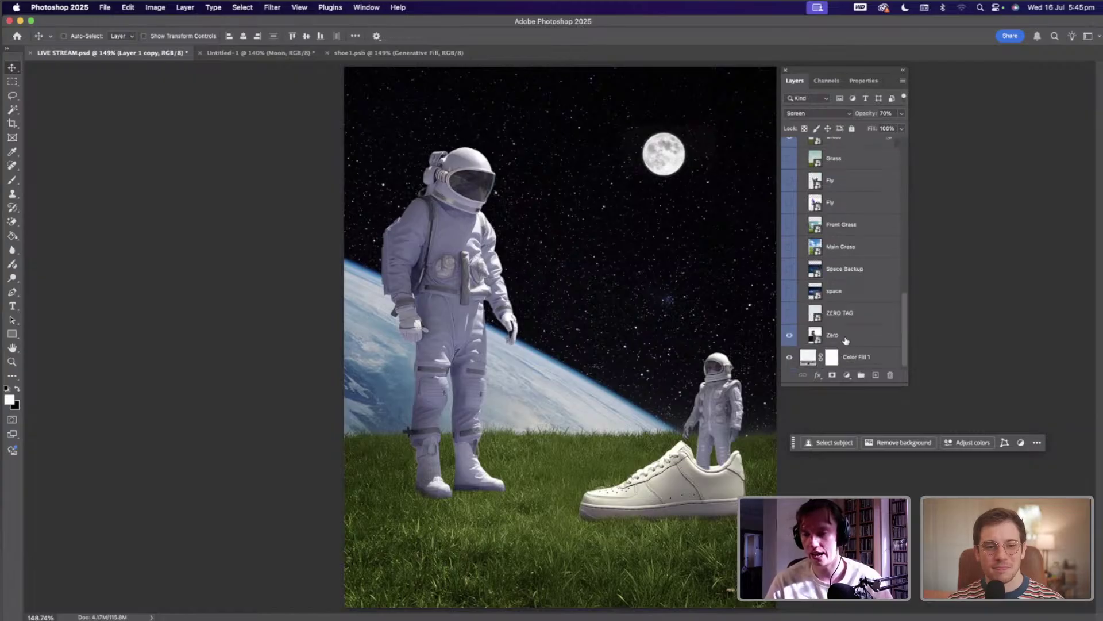
mouse_move(848, 163)
mouse_down()
mouse_move(848, 115)
mouse_move(838, 142)
mouse_up()
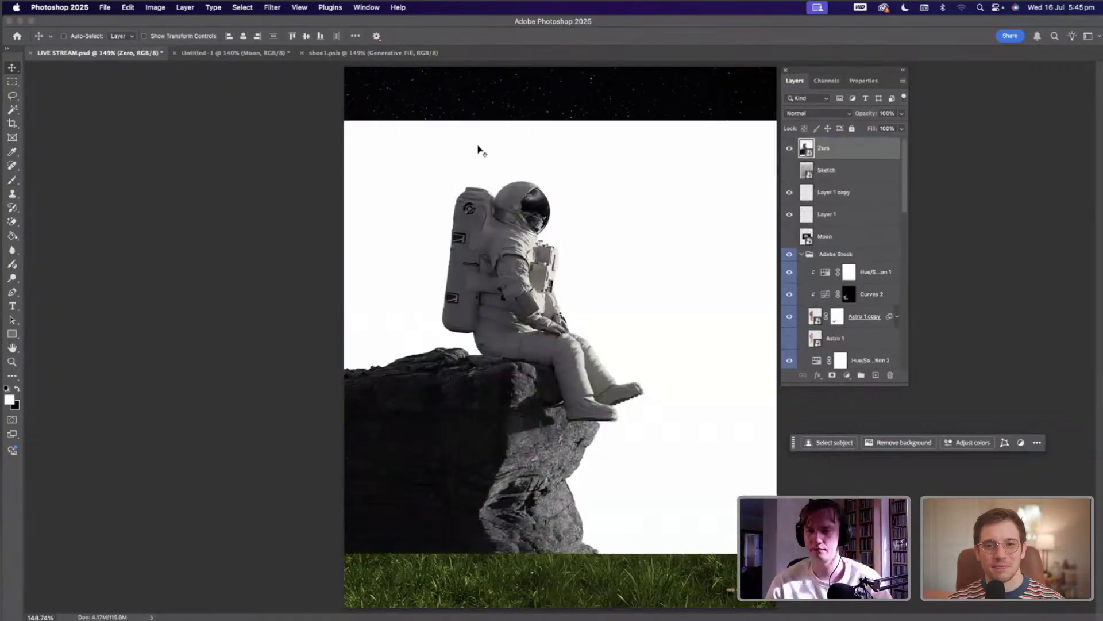
- Scale the Zero image down to about 39% around its centre and mask it to only the seated astronaut
key(super+t)
drag(557, 123, 561, 180)
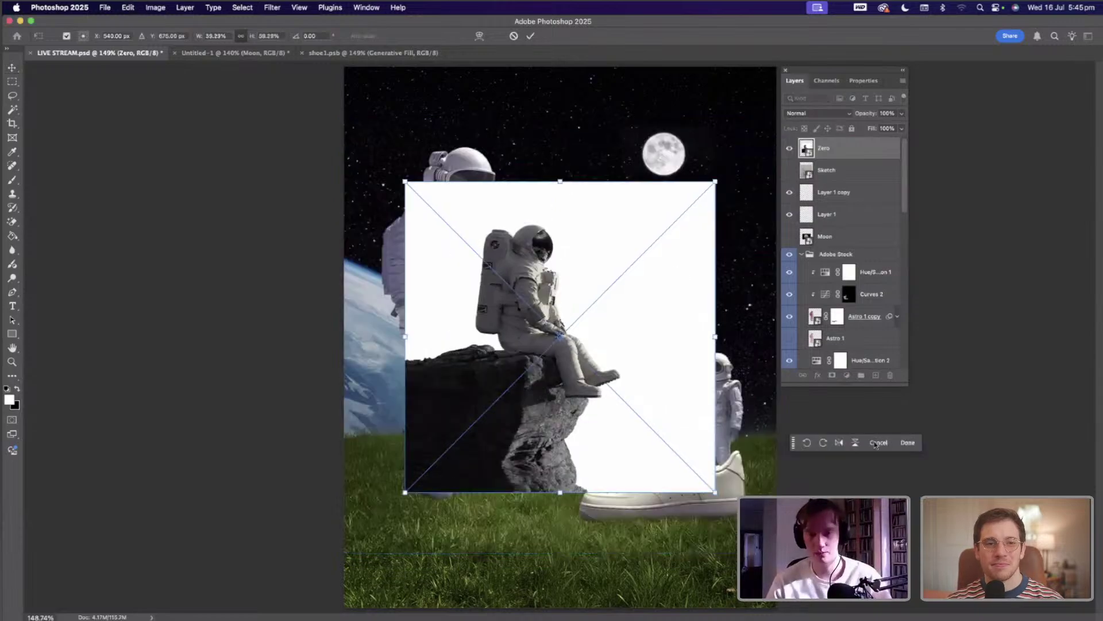
key(Return)
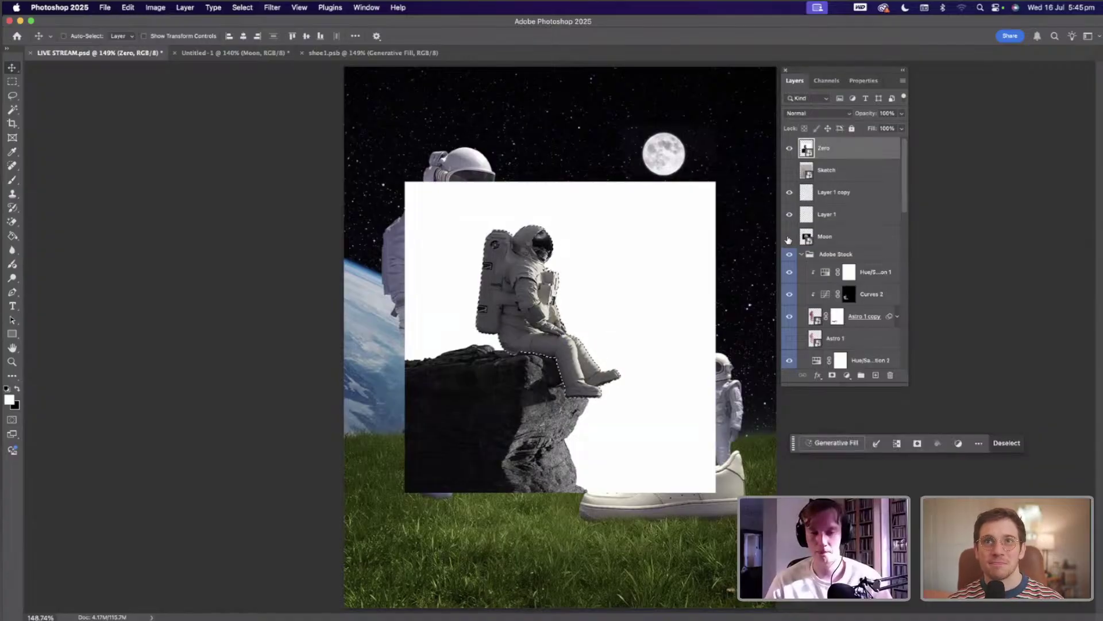
click(832, 375)
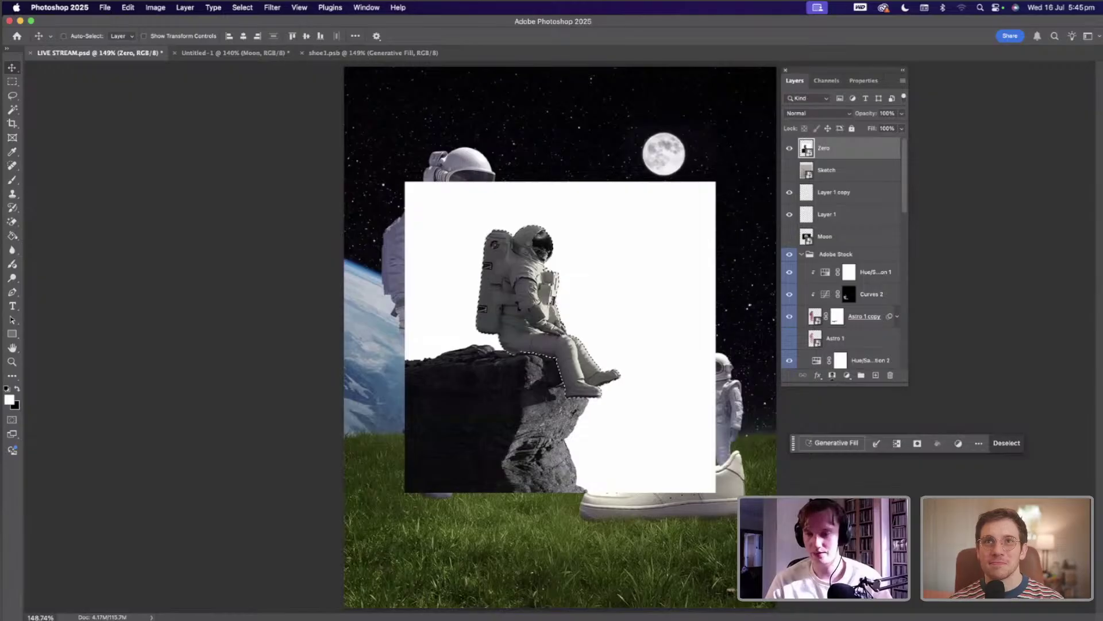
click(807, 151)
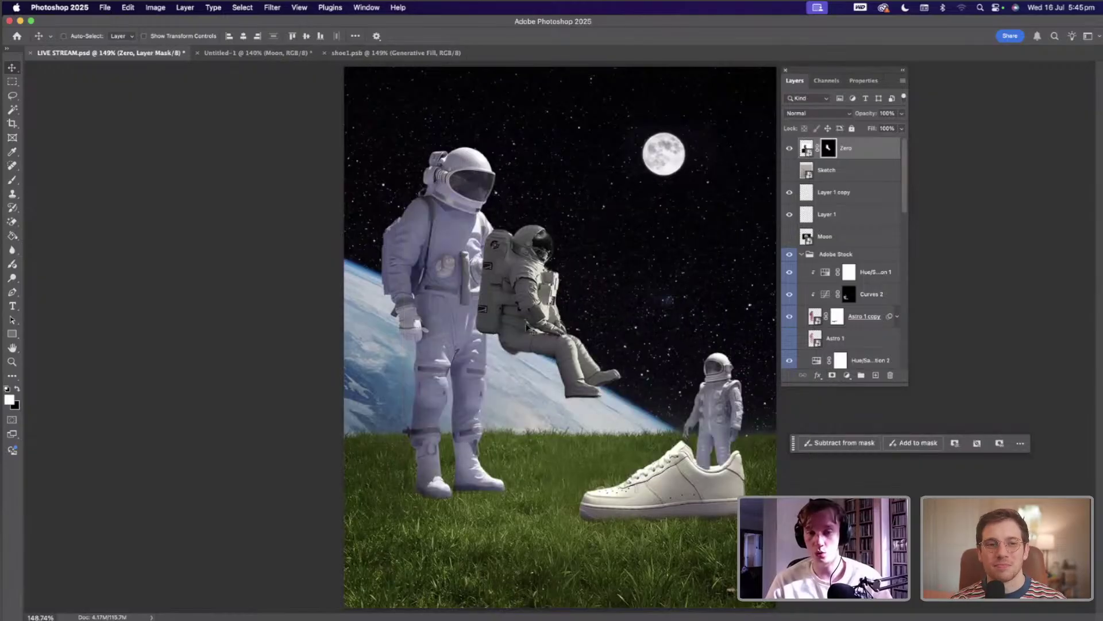
- Convert the masked Zero layer to a Smart Object and move the seated astronaut in front of the large astronaut's chest
drag(480, 319, 435, 308)
key(ctrl+t)
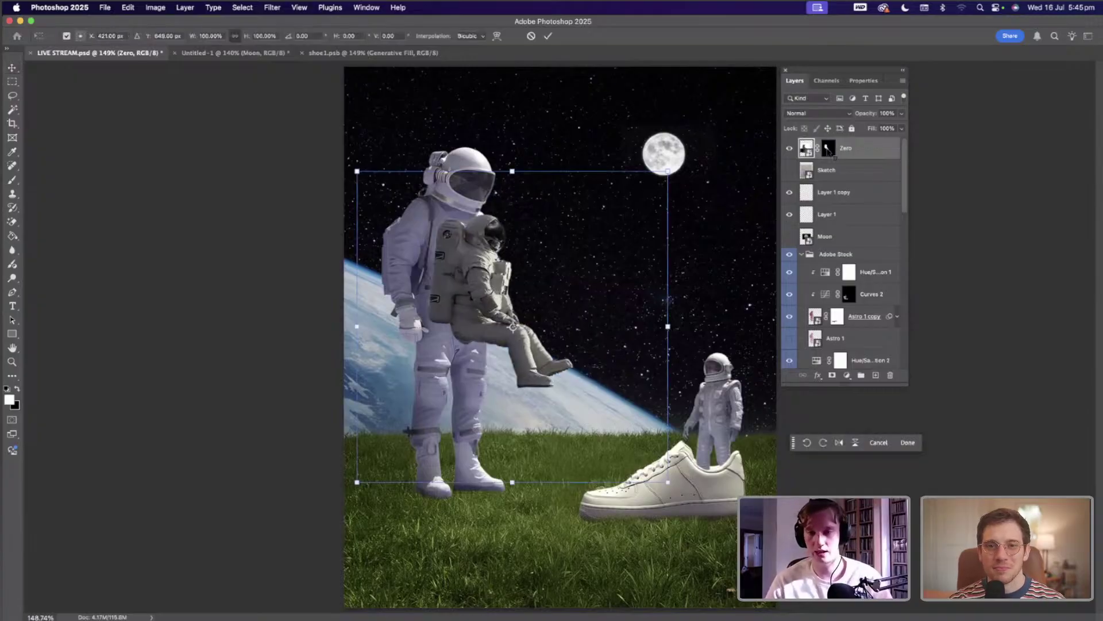
click(840, 149)
right_click(842, 349)
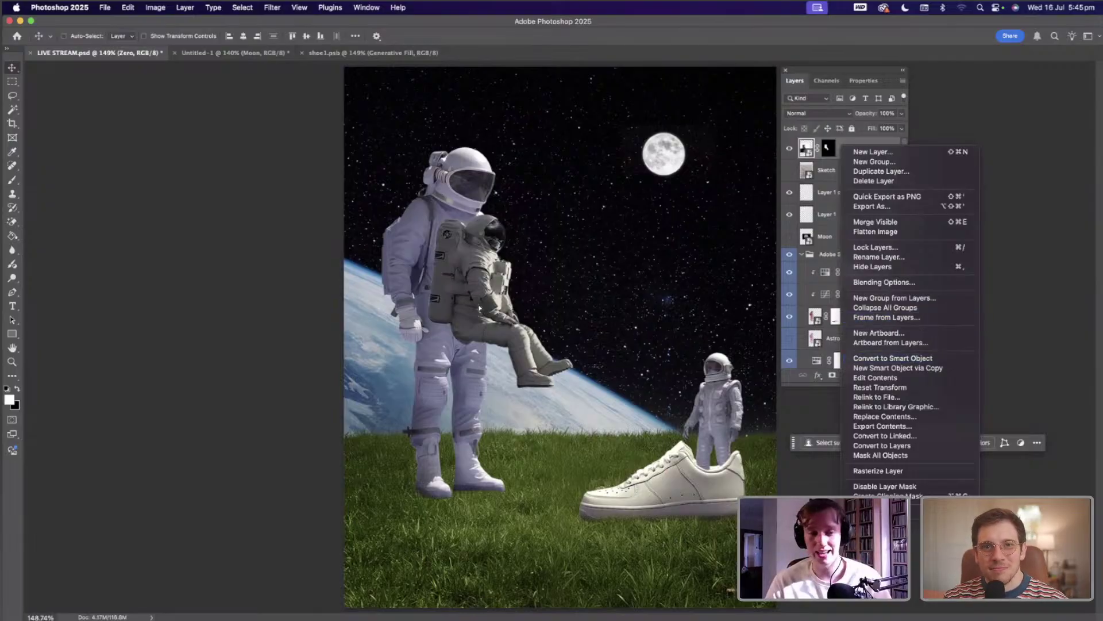
click(503, 243)
drag(503, 250, 526, 192)
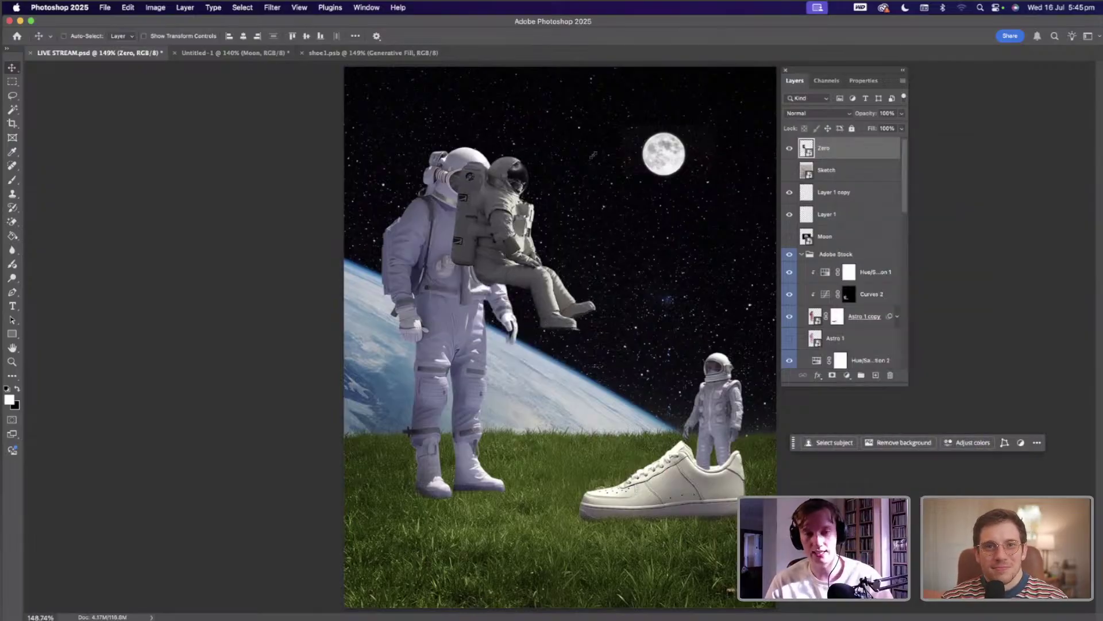
- Scale the seated astronaut down to a tiny figure and move it to the large astronaut's shoulder
key(super+t)
drag(598, 156, 490, 282)
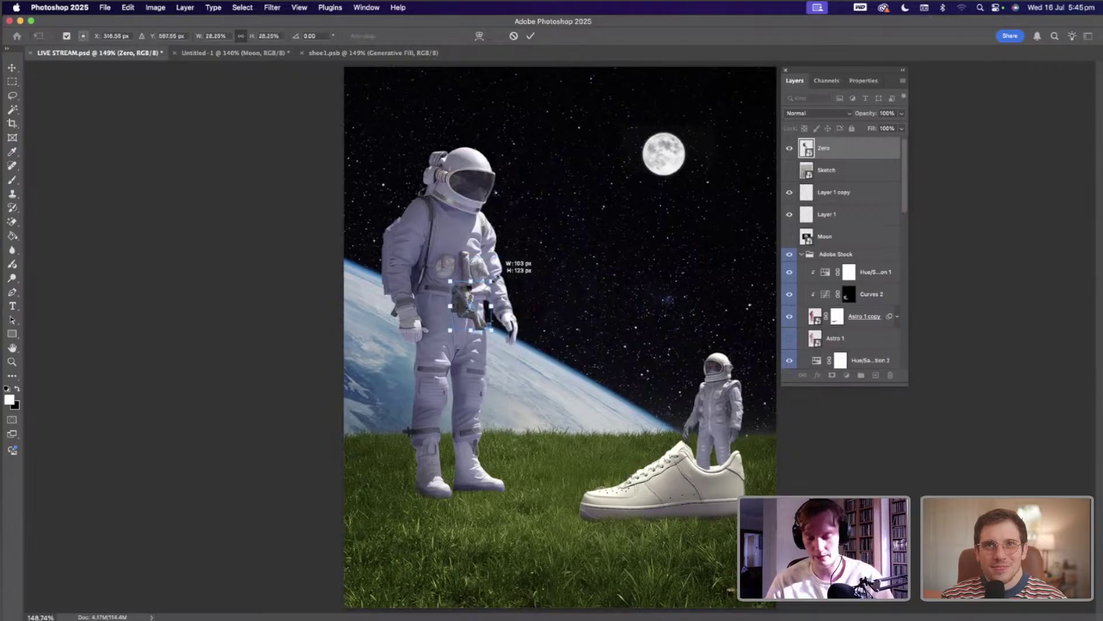
key(Return)
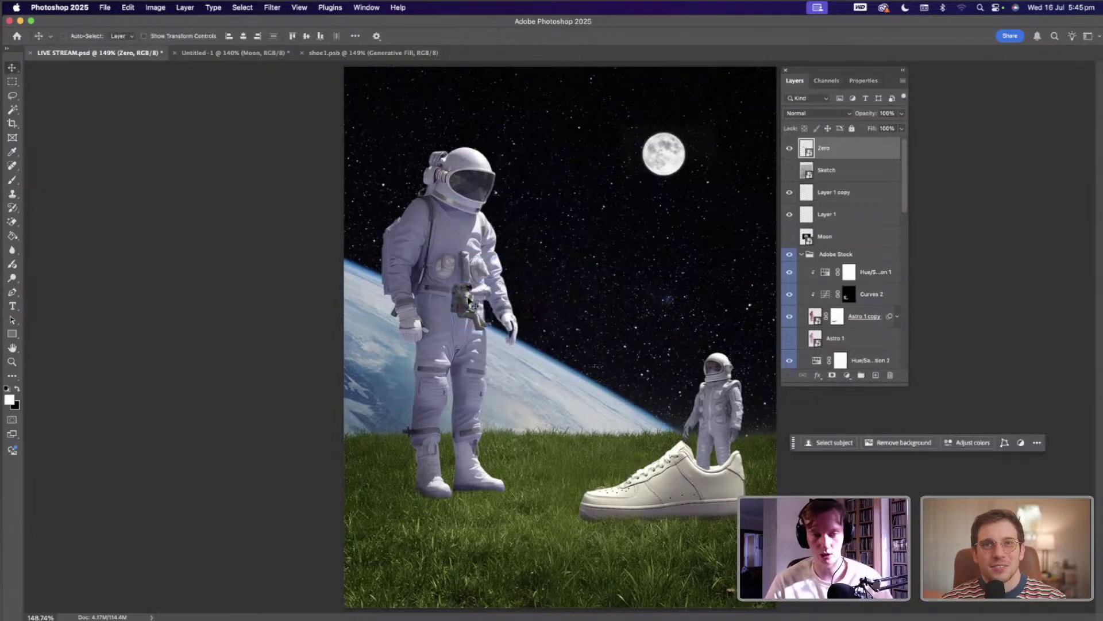
drag(468, 304, 409, 217)
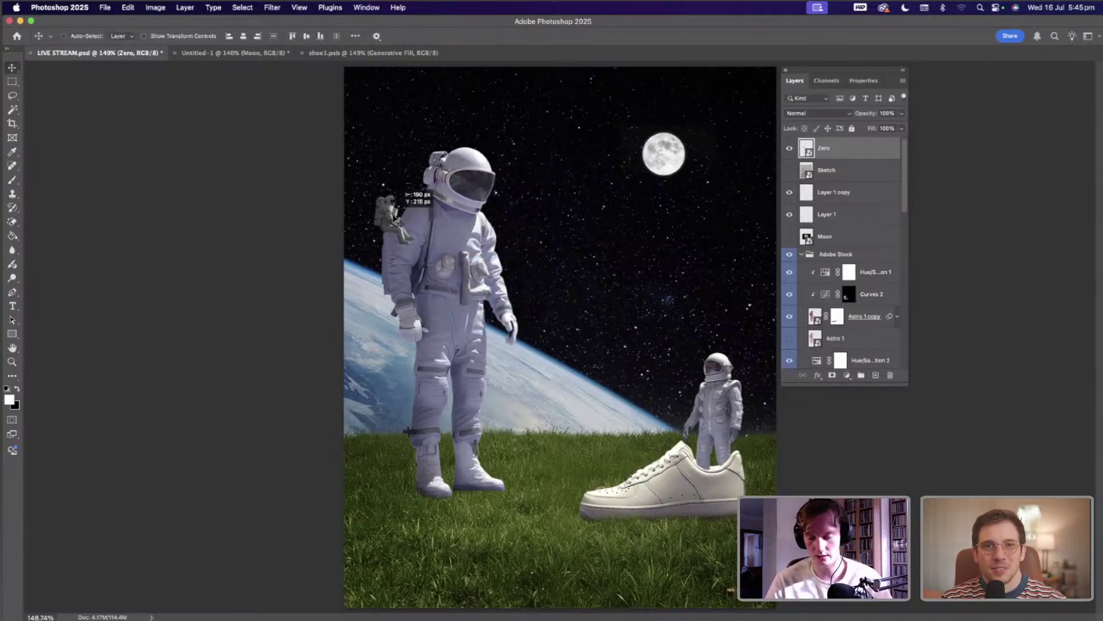
- Flip the tiny seated astronaut horizontally and position it just above the outer edge of the large astronaut's backpack
key(super+equal)
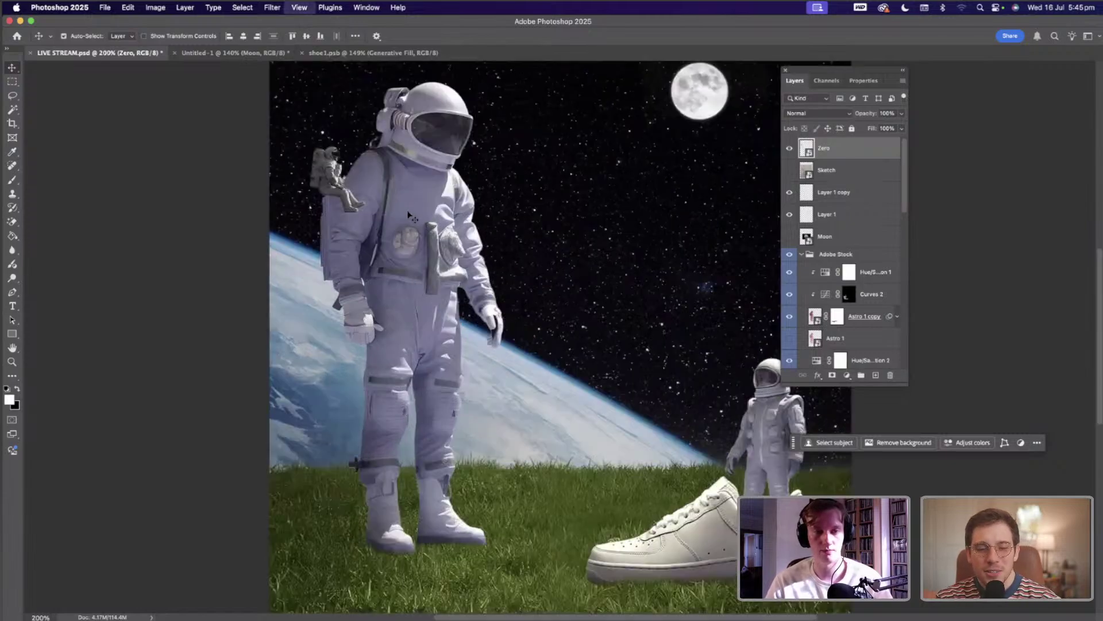
key(super+equal)
key(super+equal)
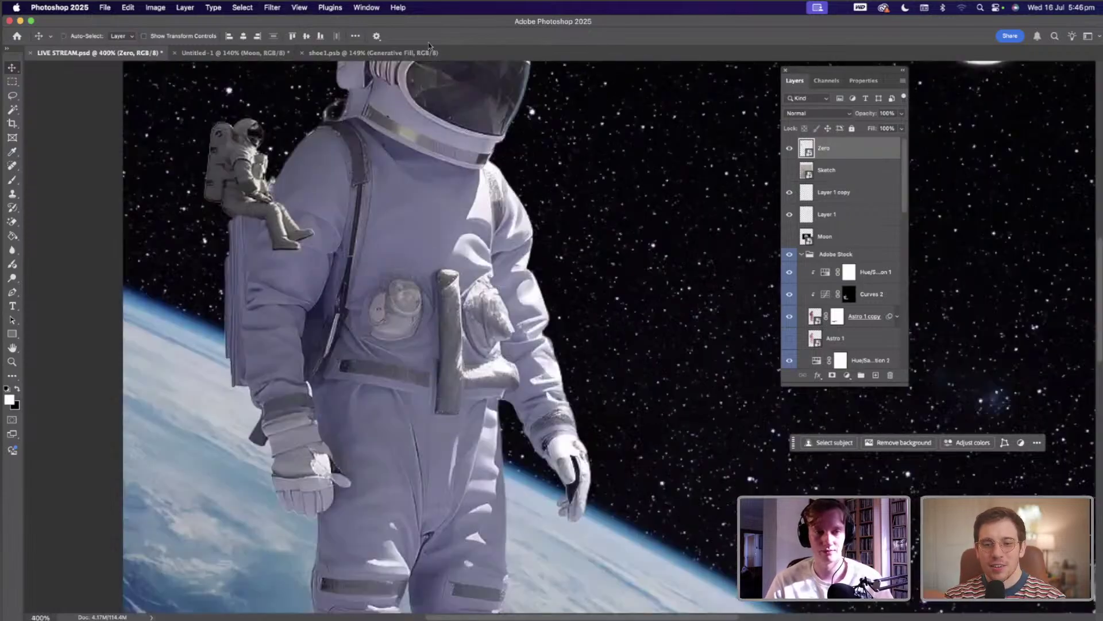
click(398, 6)
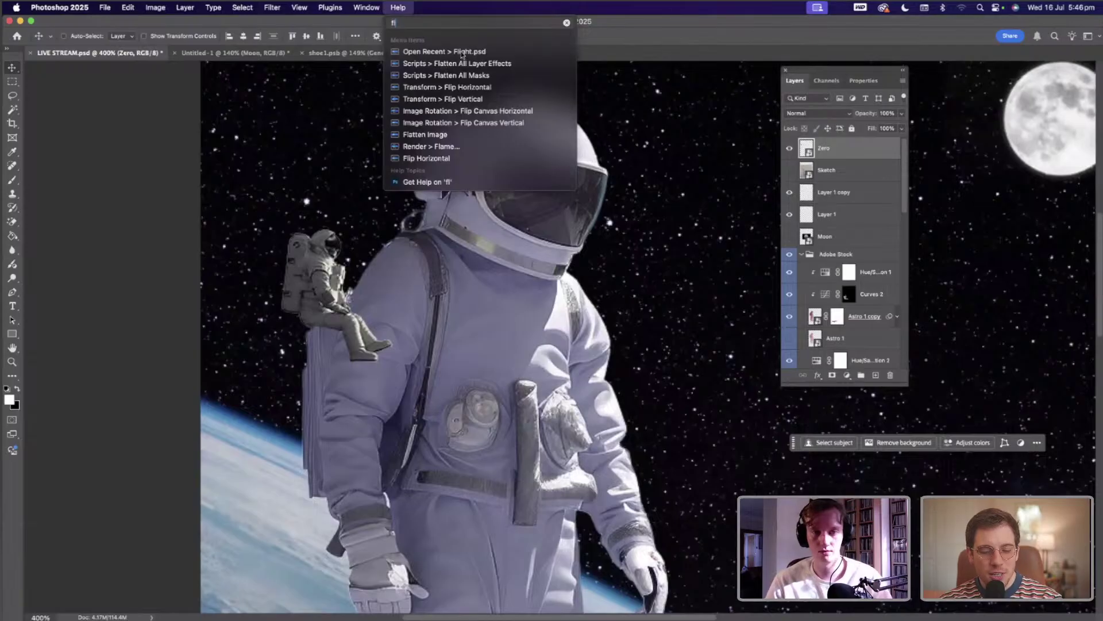
scroll(444, 68, down, 2)
click(449, 51)
drag(307, 281, 318, 282)
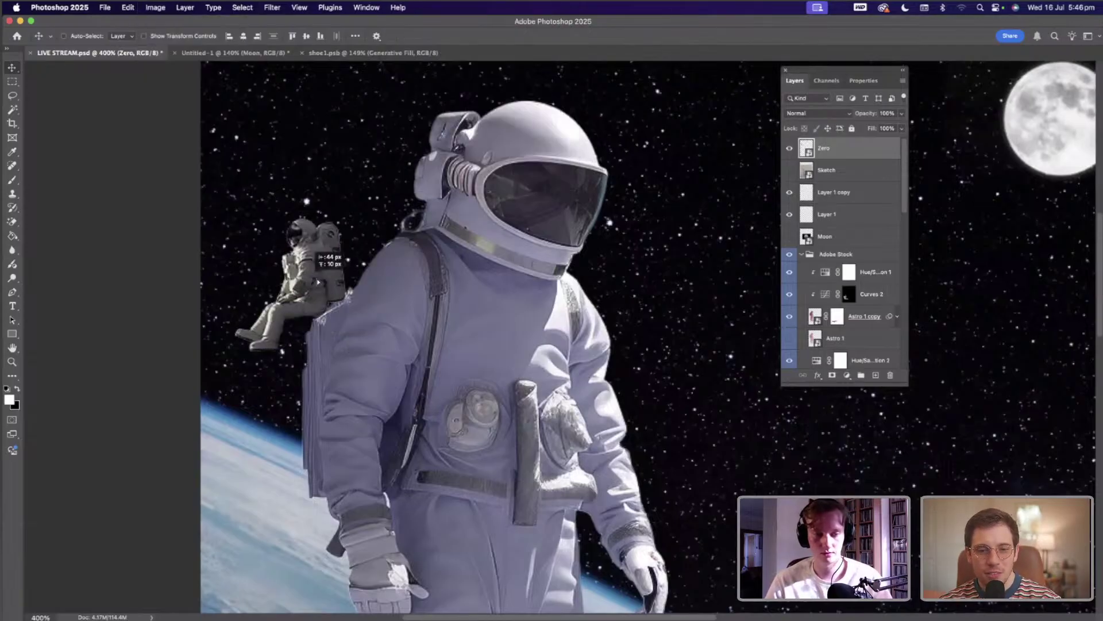
- Scale the flipped astronaut to about 15.8%, rotate it to about 171.7° and place it on top of the backpack
key(super+t)
drag(248, 217, 323, 299)
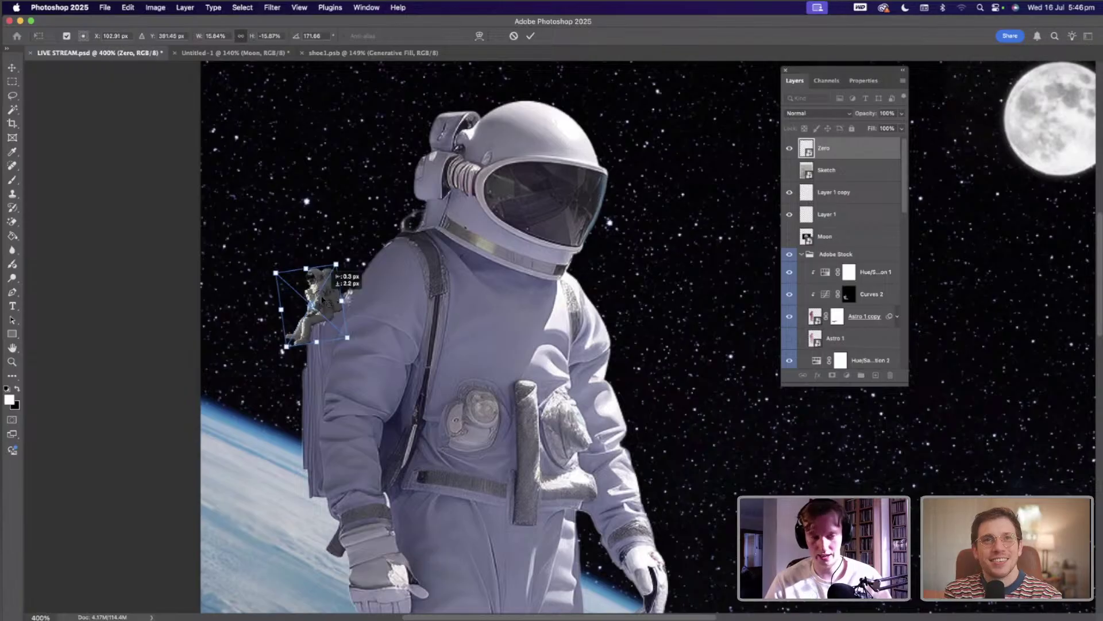
key(Return)
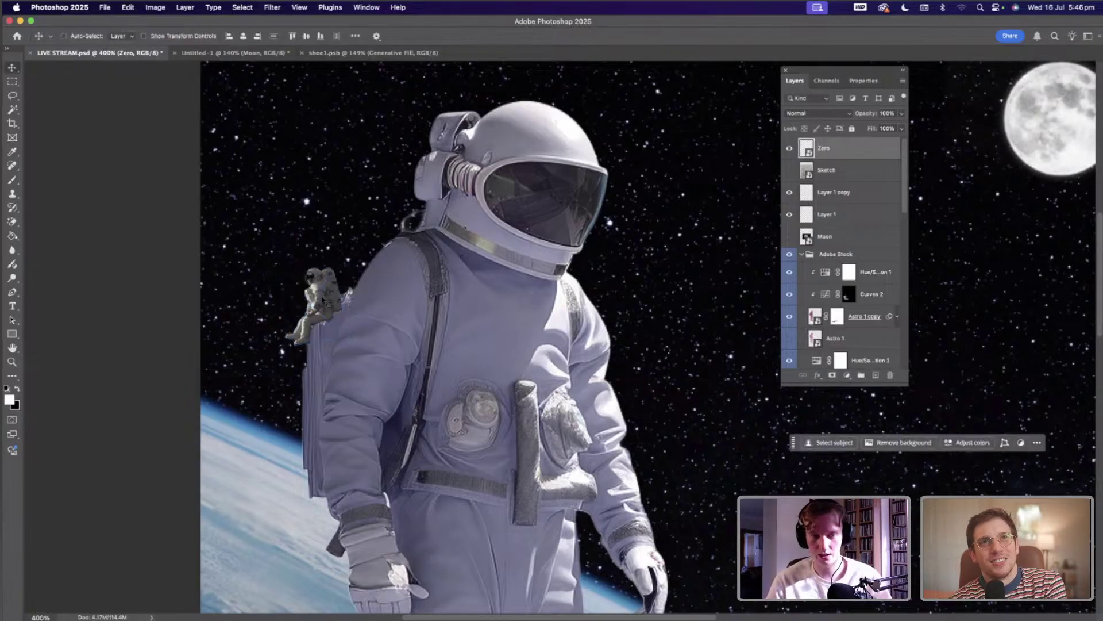
- Fine-tune the seated astronaut to about 15% scale and 167.7° rotation so it sits on the backpack's top edge
key(super+0)
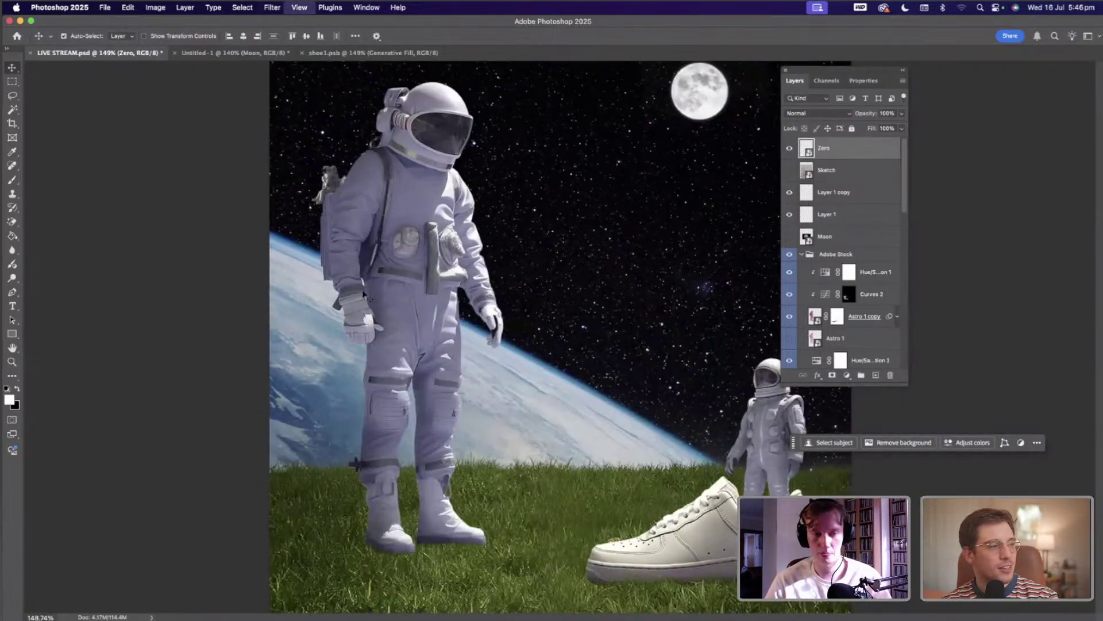
key(super+plus)
key(super+plus)
key(super+plus)
key(super+plus)
key(super+plus)
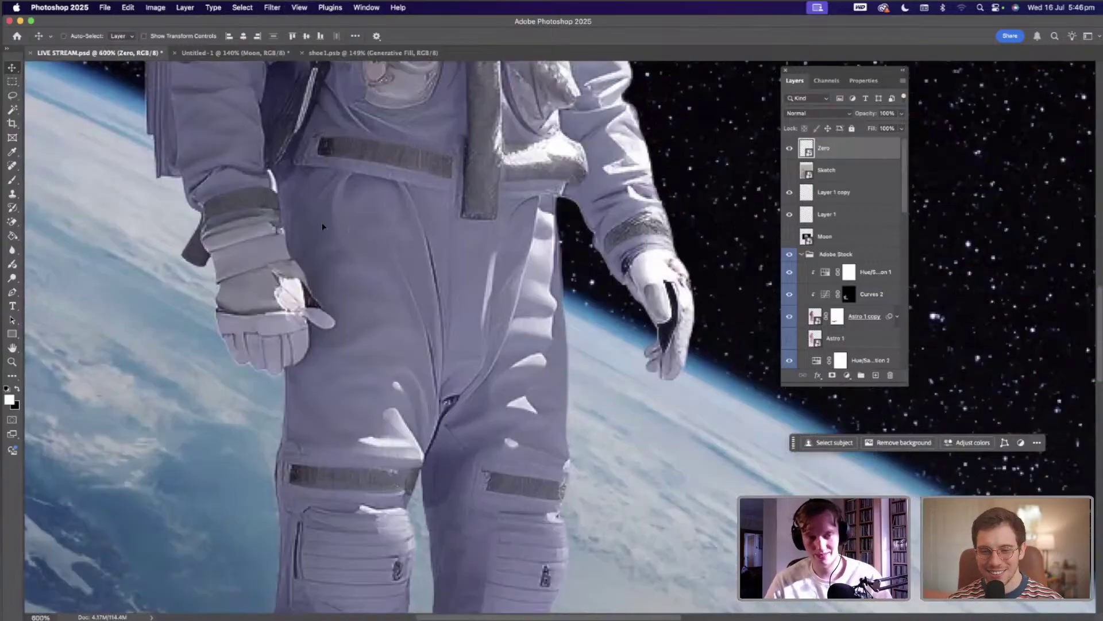
scroll(312, 227, up, 10)
key(super+t)
drag(368, 238, 389, 283)
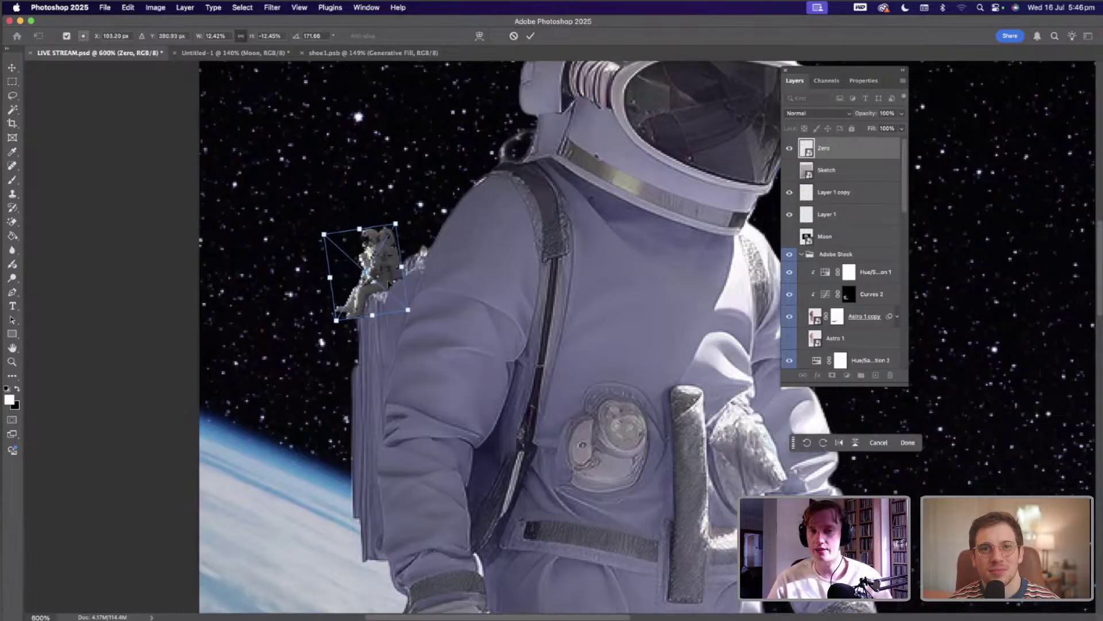
key(Return)
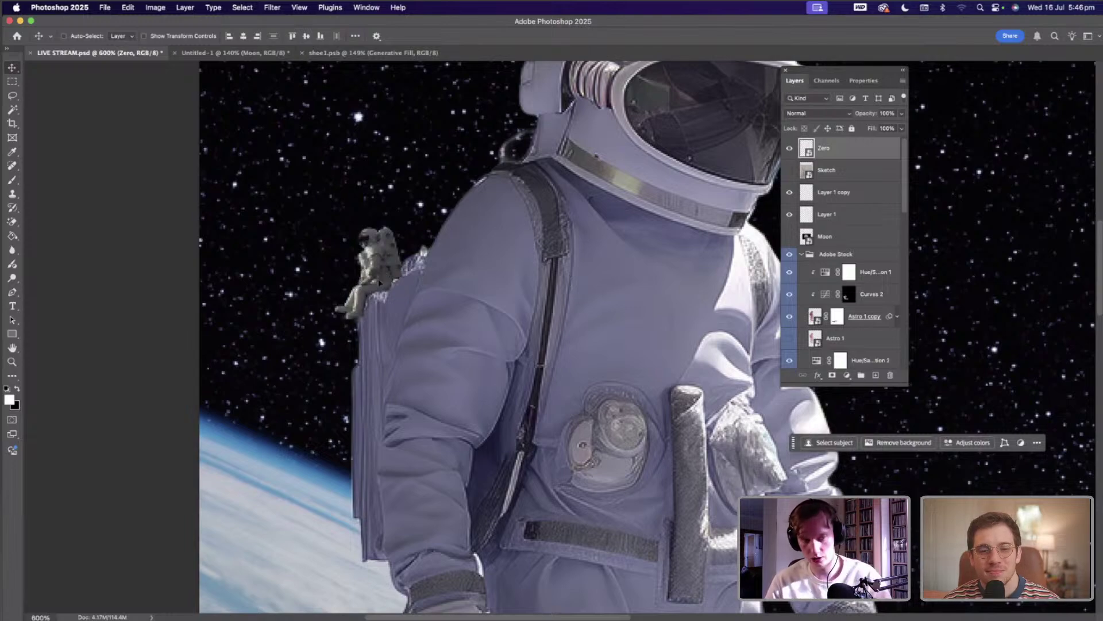
key(ctrl+t)
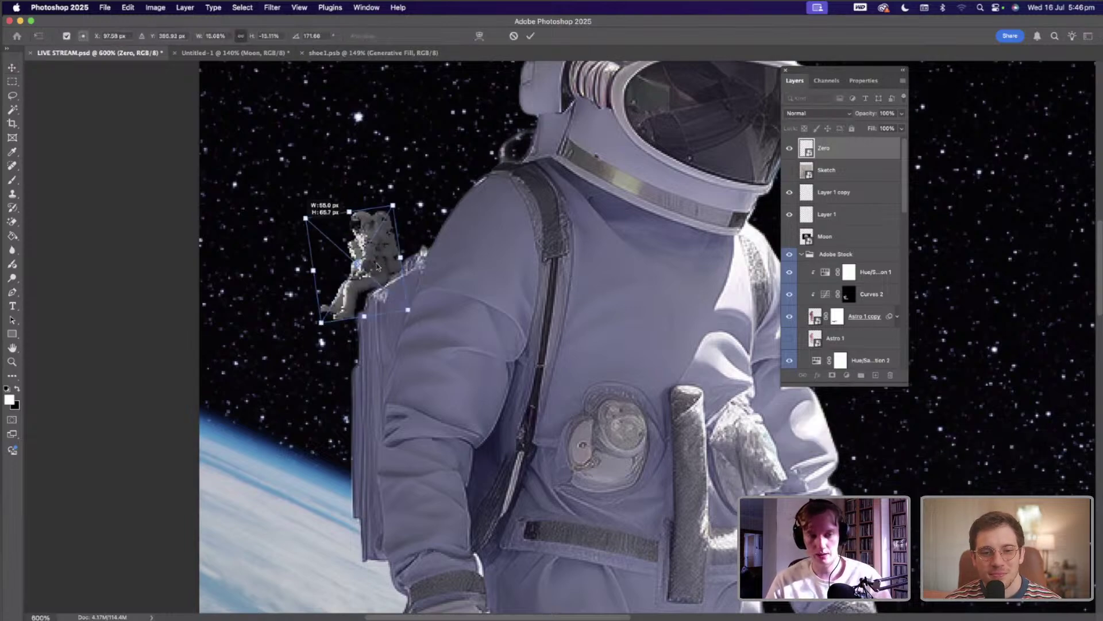
drag(377, 266, 380, 281)
key(Return)
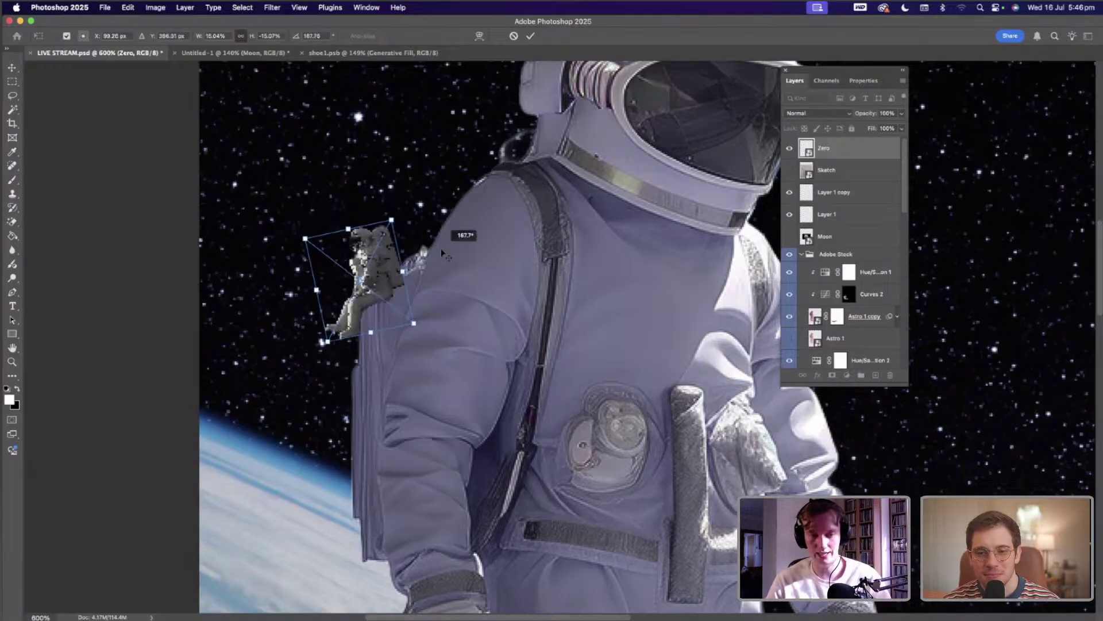
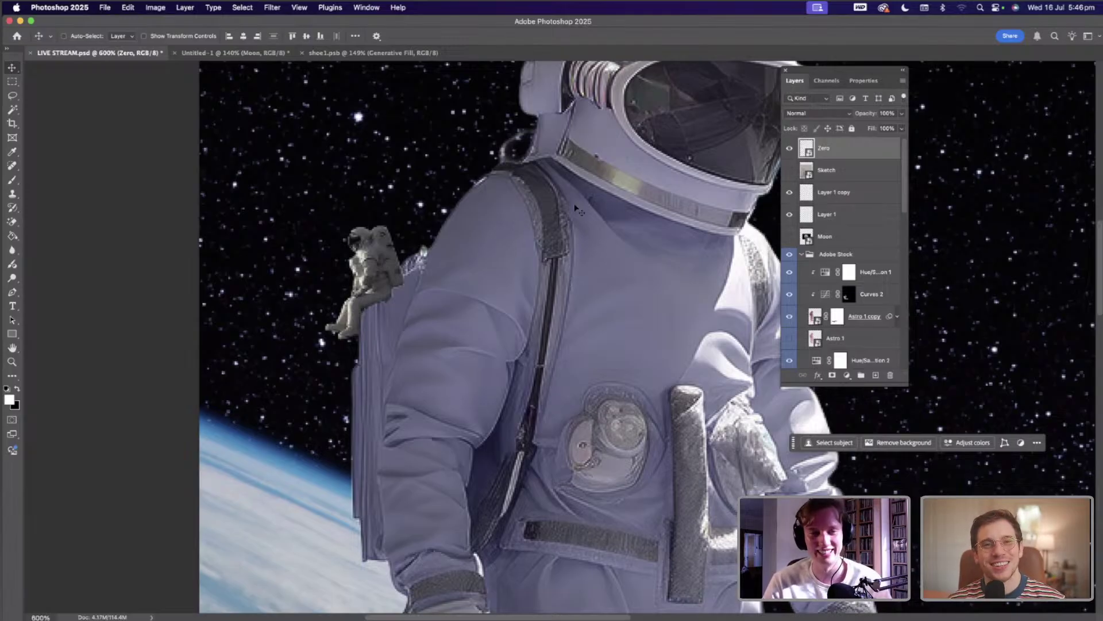
- Enable the Harmonization neural filter on the Zero layer with the Grass layer as reference image
click(272, 7)
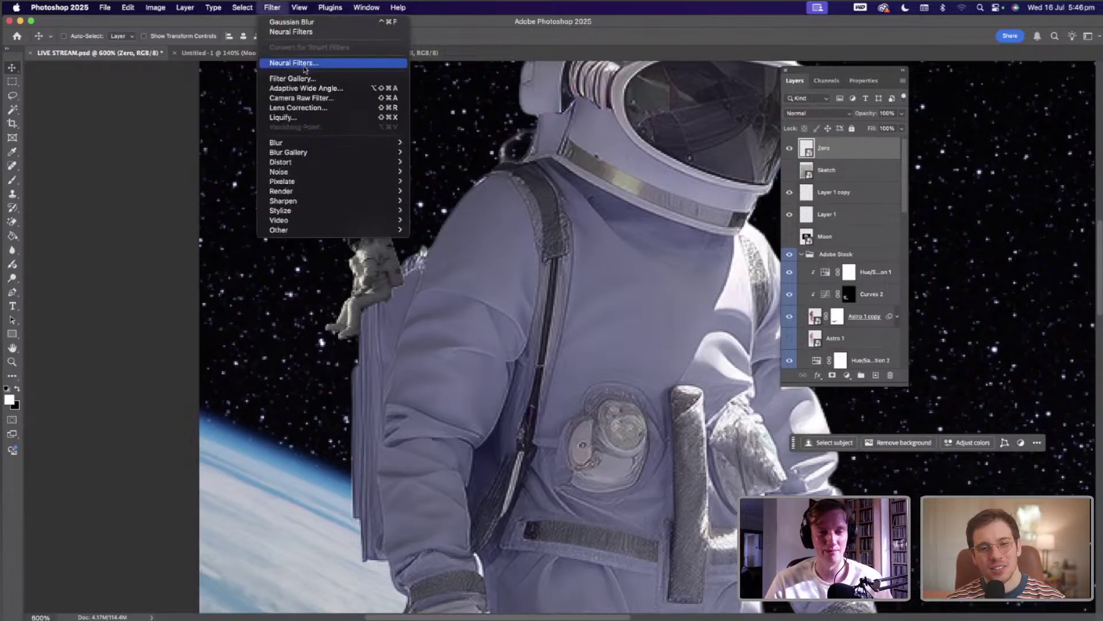
click(304, 64)
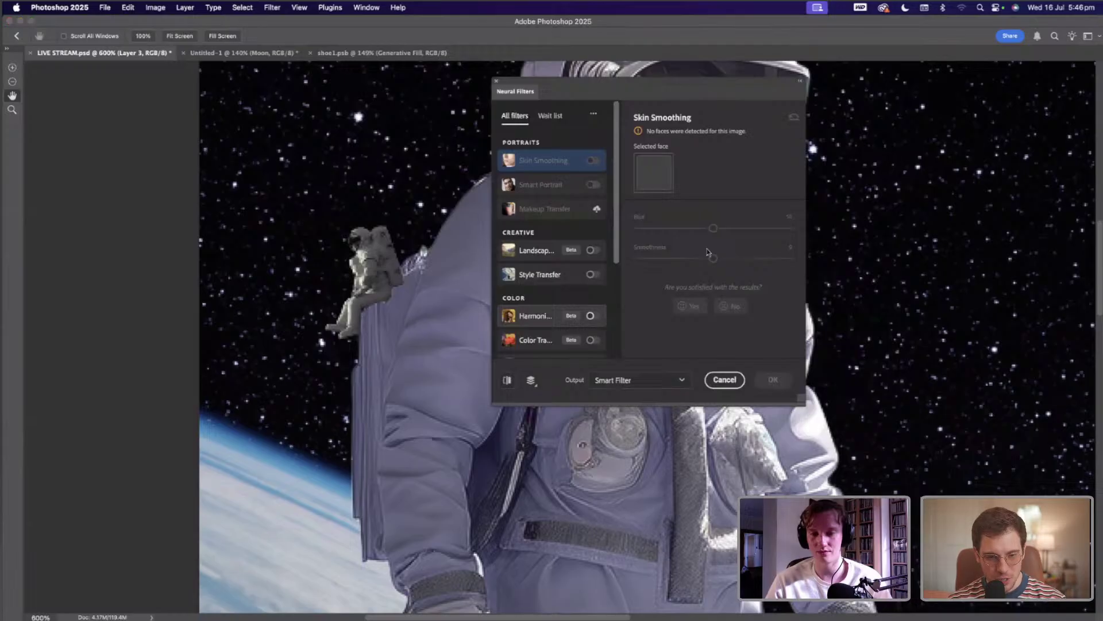
click(712, 213)
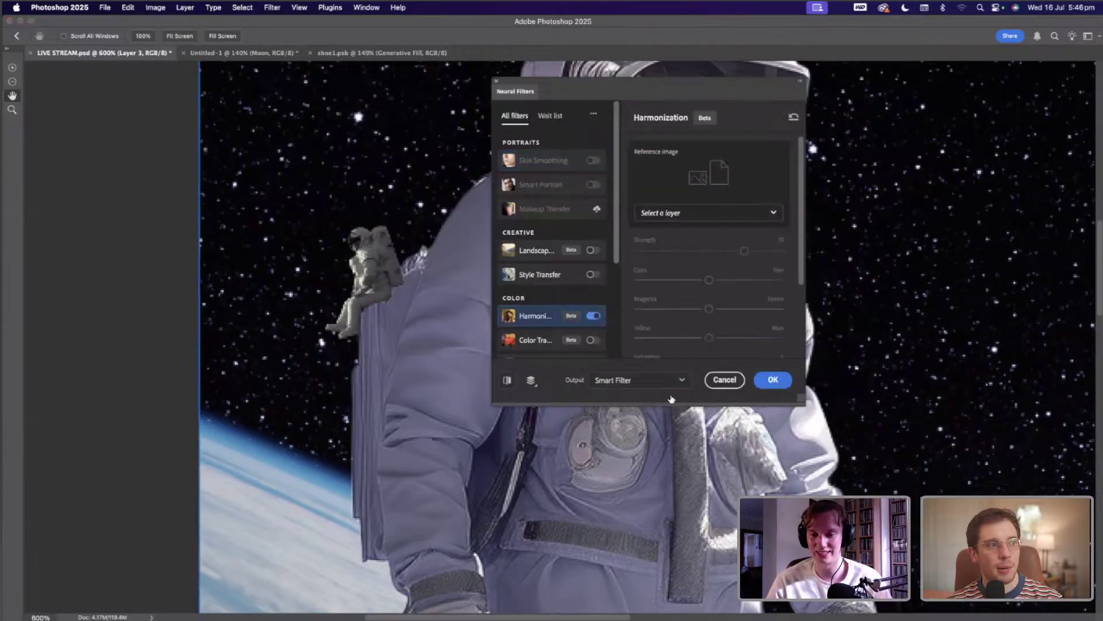
scroll(718, 483, down, 5)
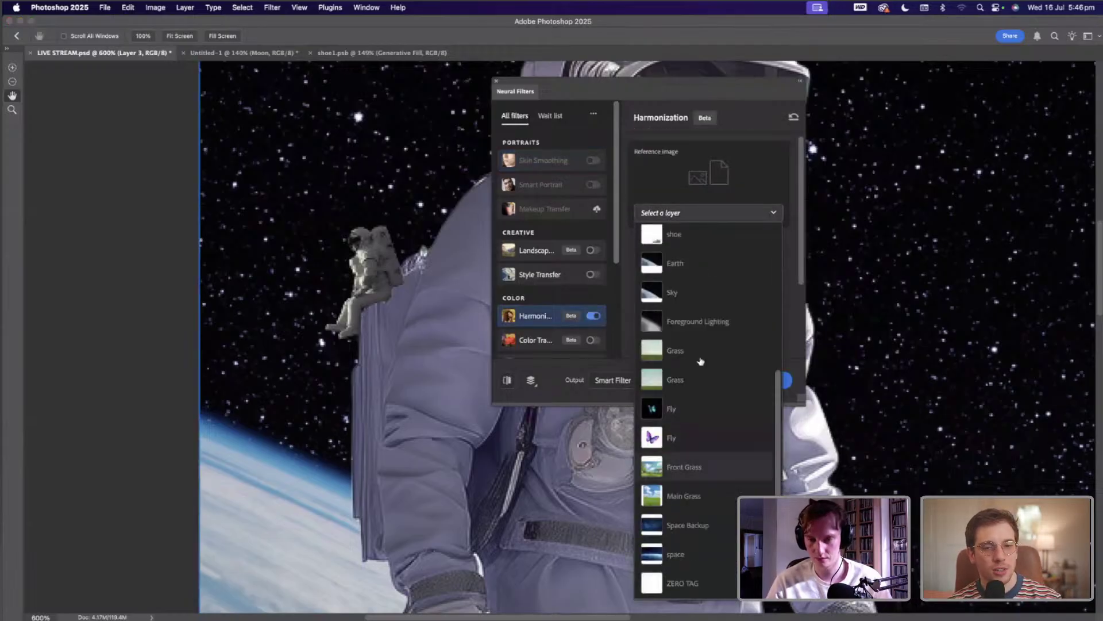
scroll(687, 343, up, 4)
scroll(687, 344, down, 6)
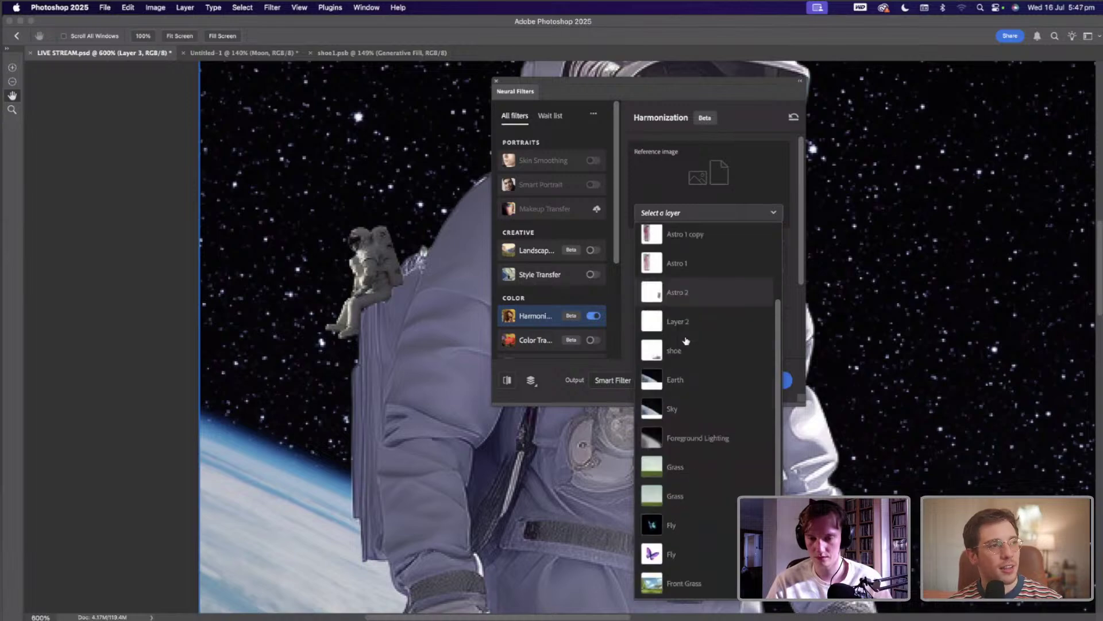
click(714, 365)
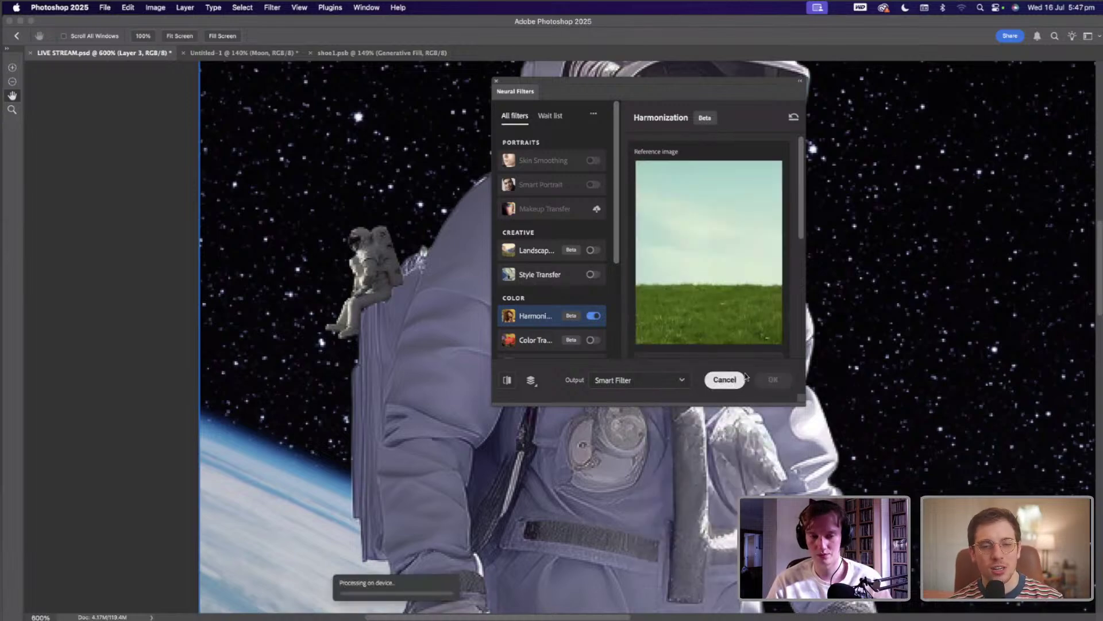
- Try the Moon layer as the Harmonization reference, and settle on the Earth layer instead
scroll(724, 339, down, 4)
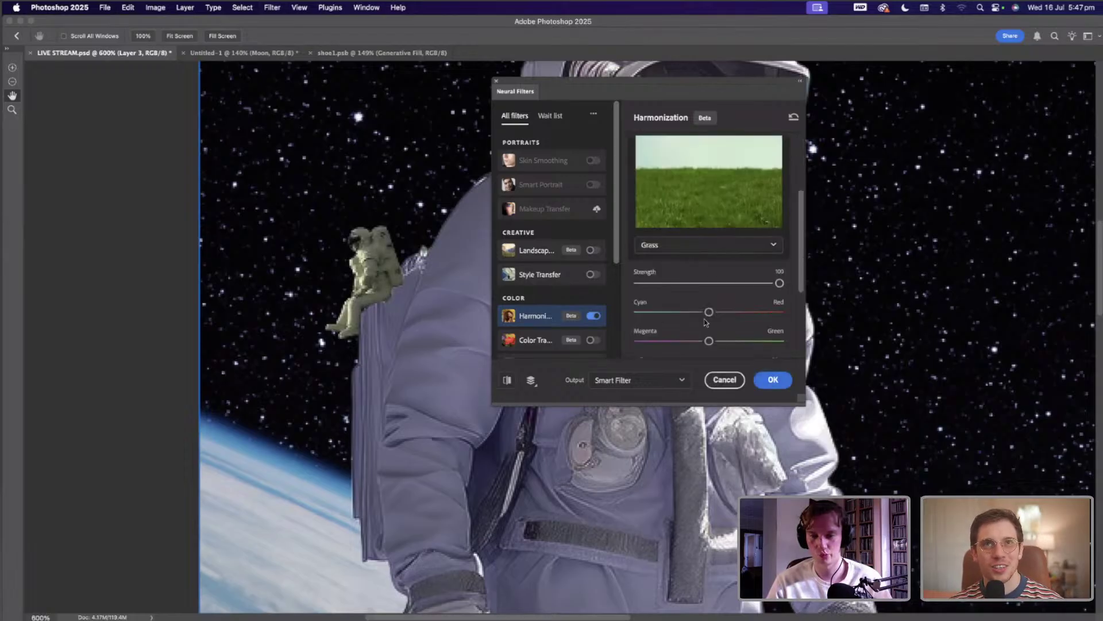
click(659, 252)
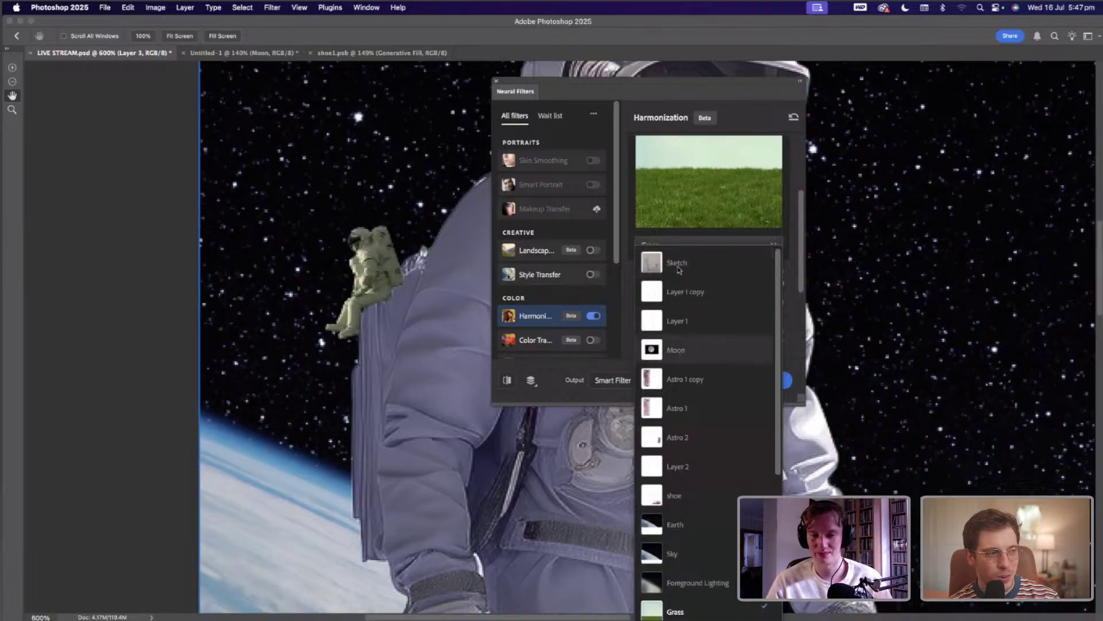
click(681, 351)
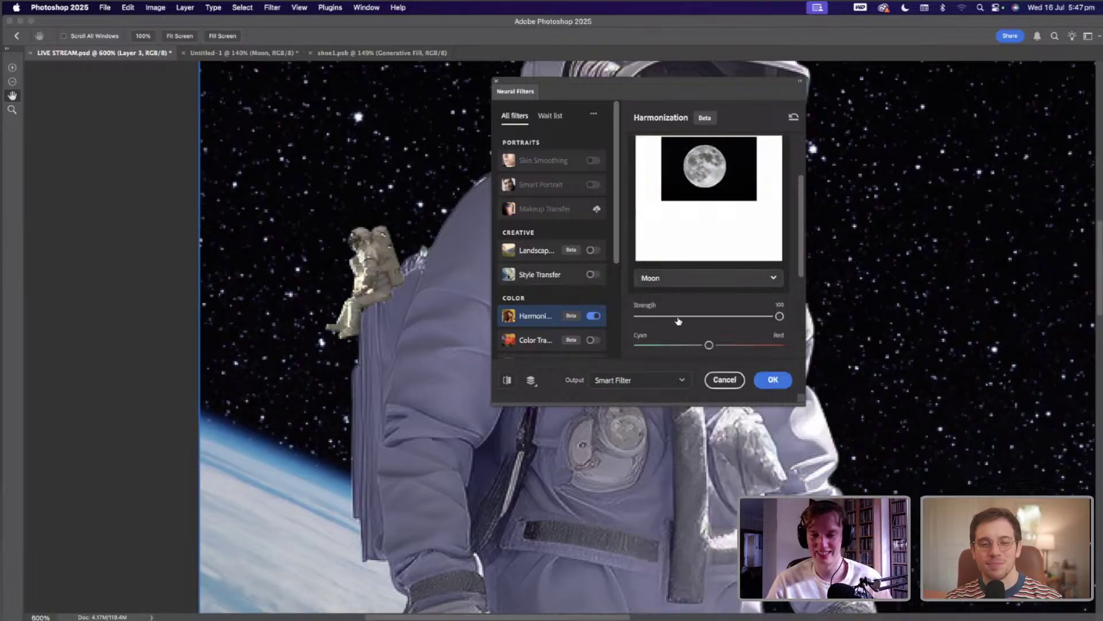
click(680, 278)
scroll(687, 345, down, 2)
click(683, 311)
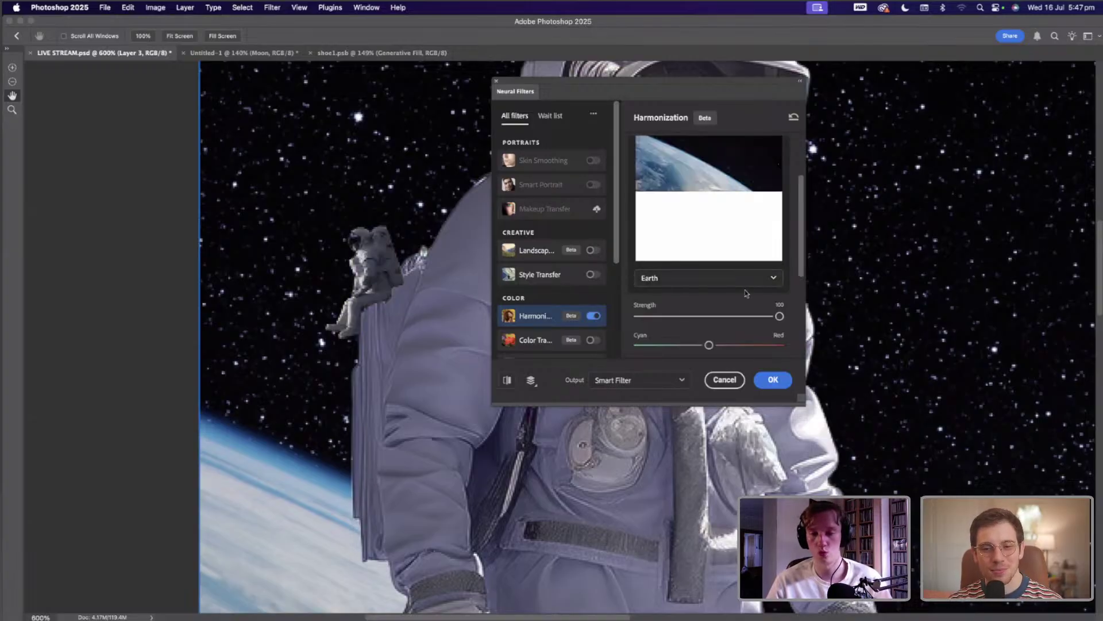
- Lower the Harmonization strength to about 87, apply it as a Smart Filter and collapse the Zero layer's filter list
scroll(747, 293, down, 1)
click(726, 288)
drag(745, 295, 761, 289)
key(Return)
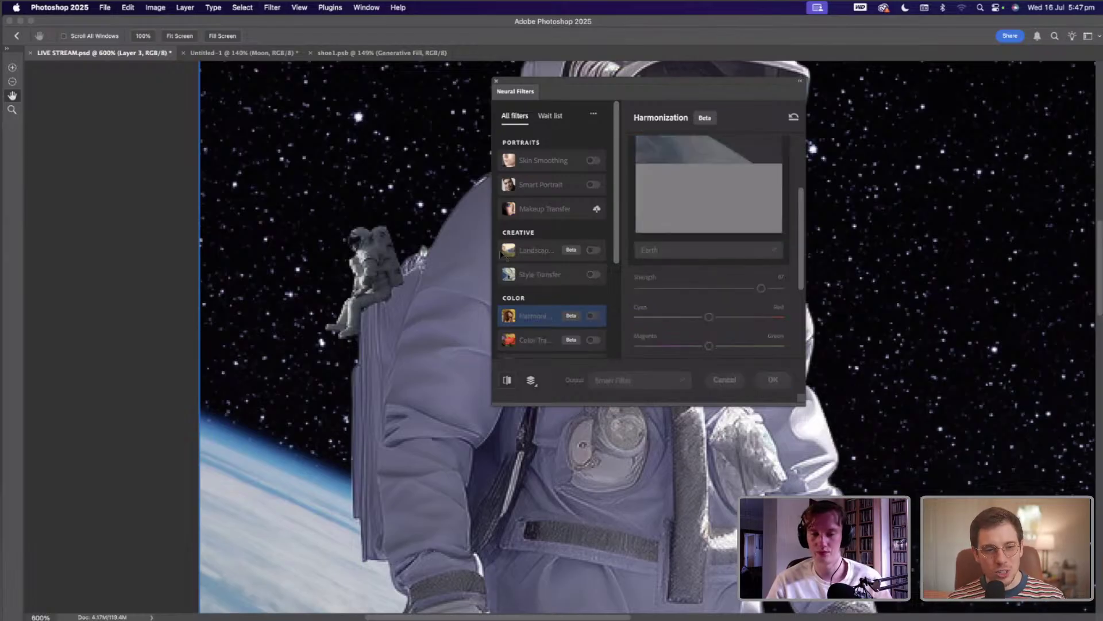
click(899, 149)
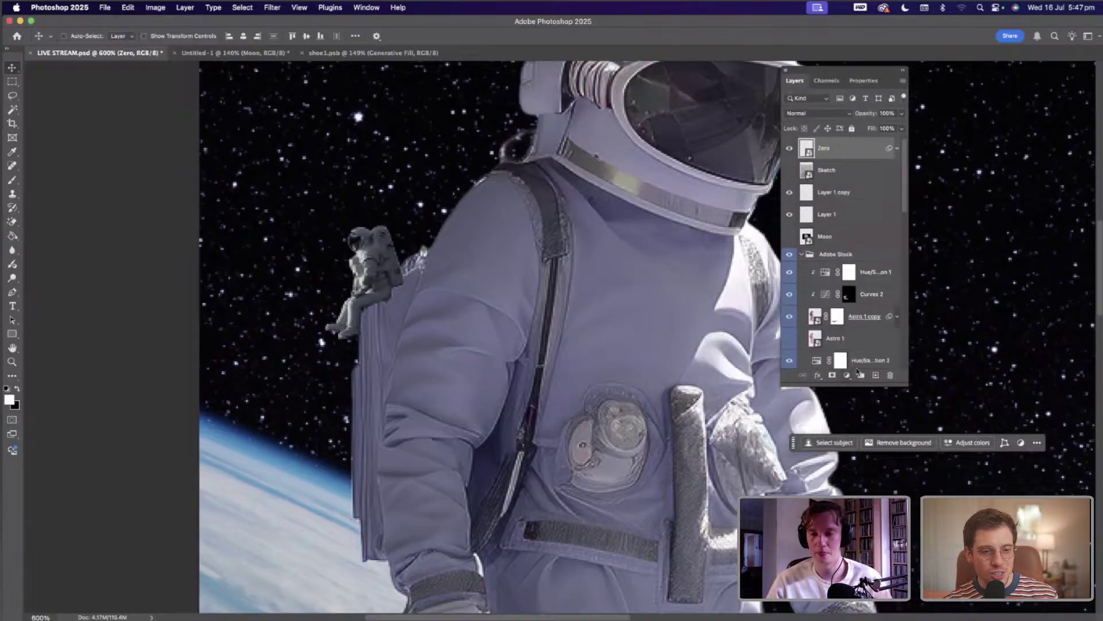
- Add a solid black (000000) colour fill layer above Zero and invert its mask to hide the fill
click(847, 375)
click(862, 383)
text(000000)
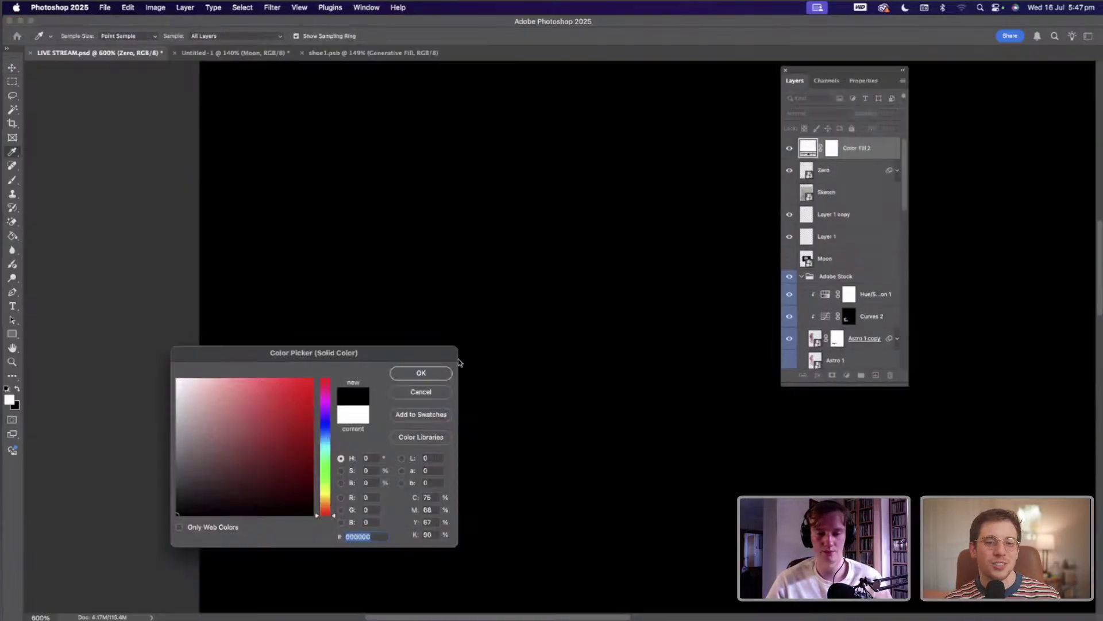
key(Return)
click(831, 152)
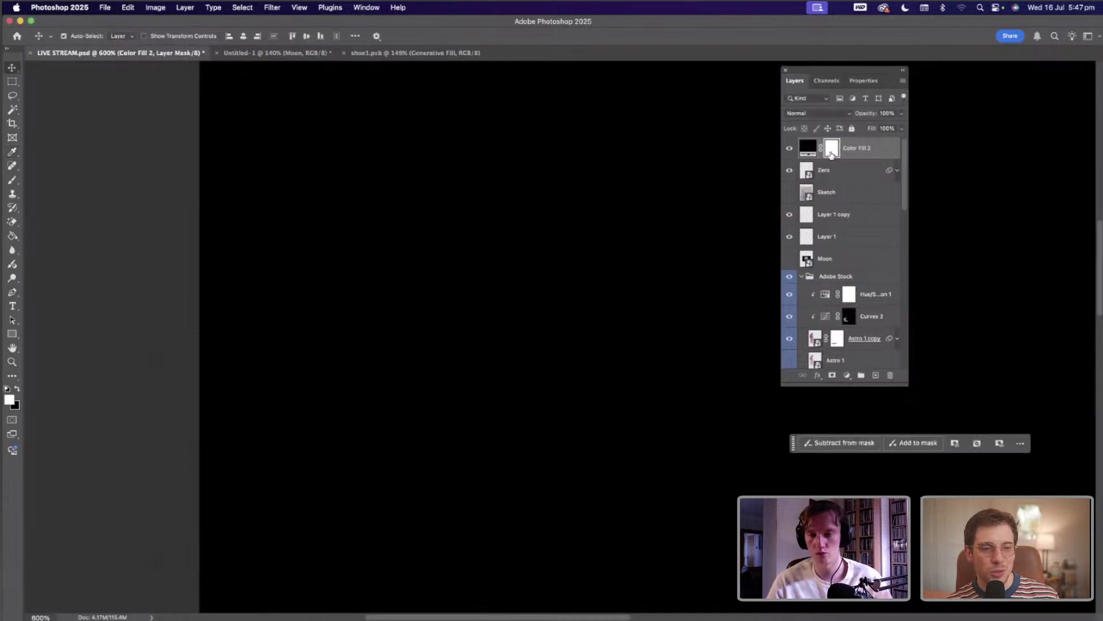
key(ctrl+i)
- Set the black fill layer's blend mode to Multiply
click(811, 114)
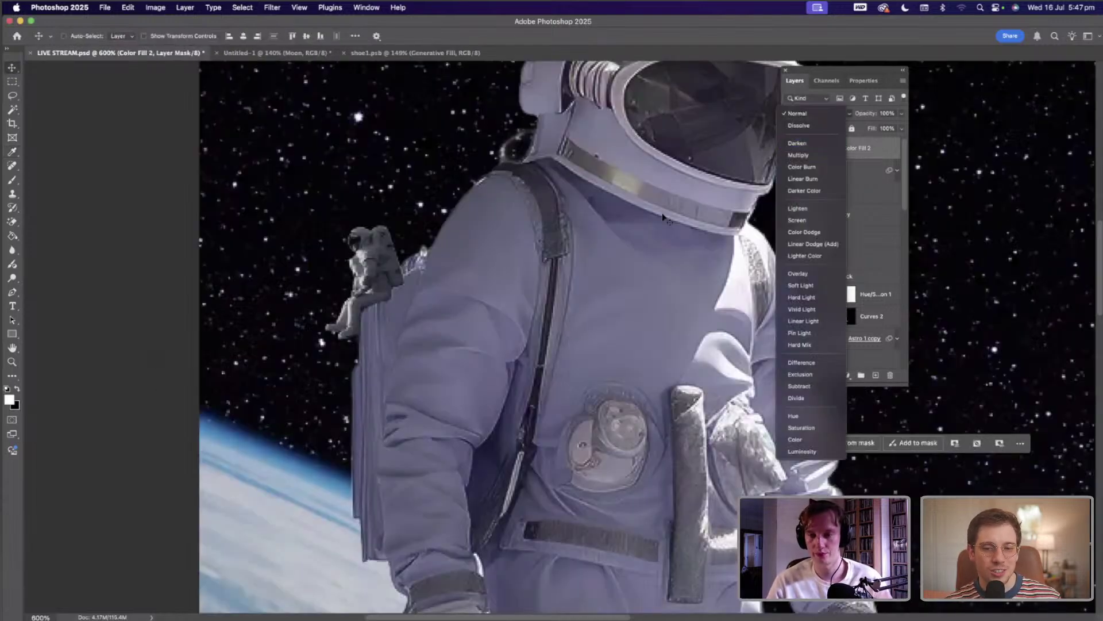
key(m)
key(Return)
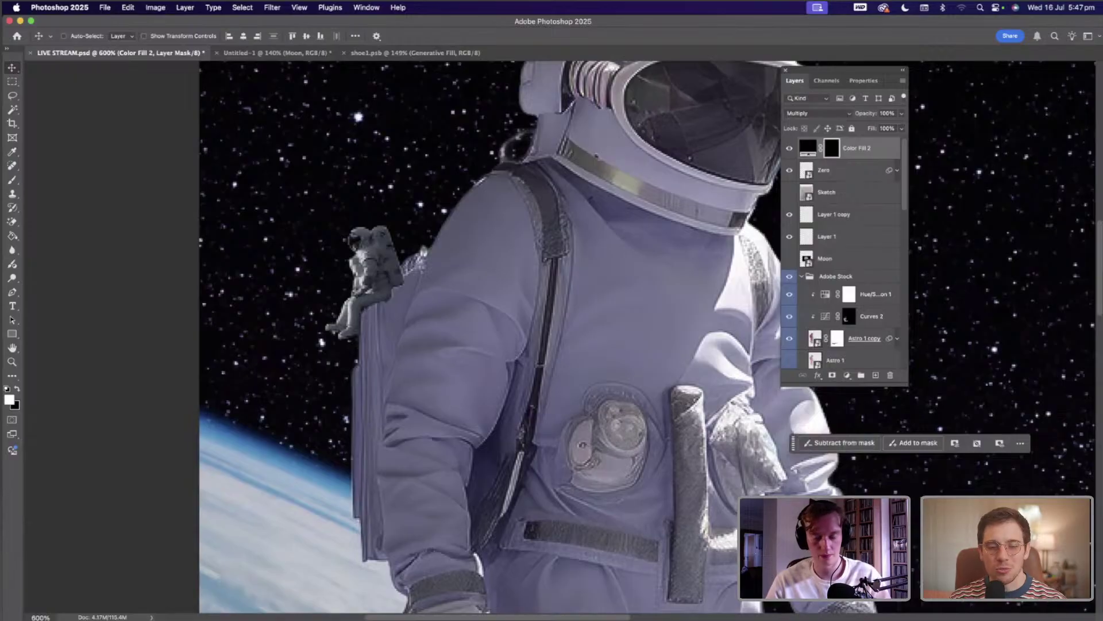
- Set up a small soft brush with 0% hardness and a 24° angle
key(b)
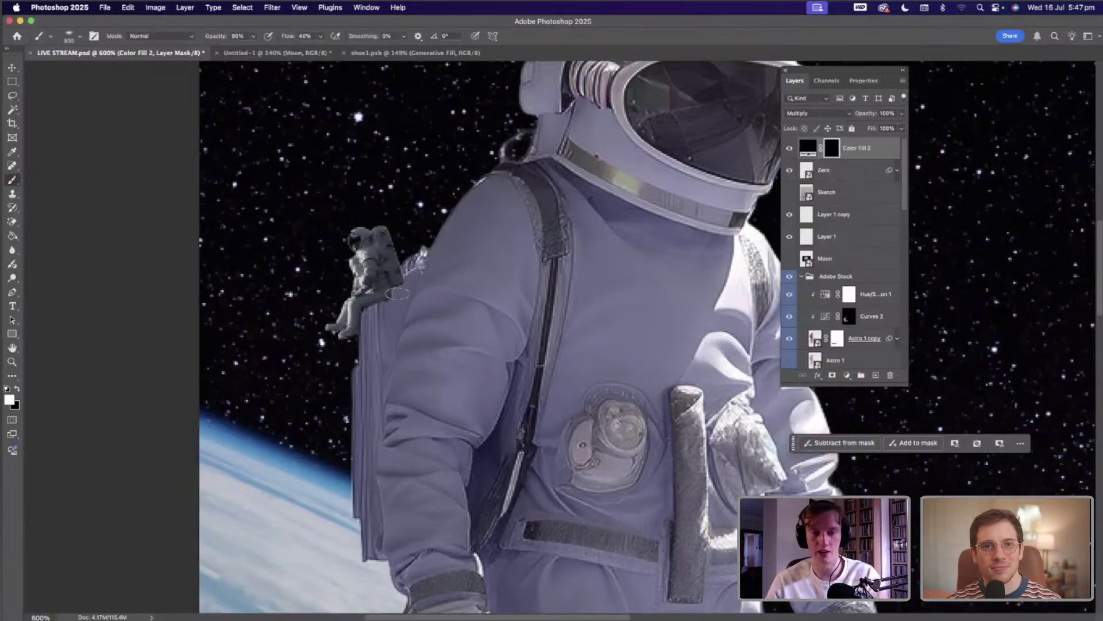
key(bracketleft)
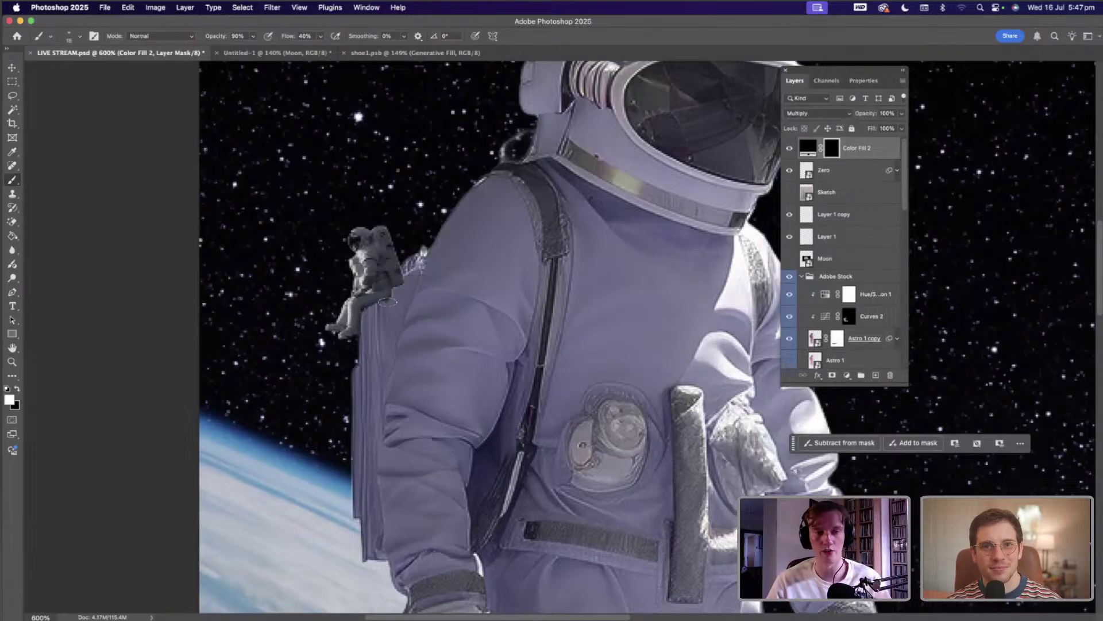
click(80, 37)
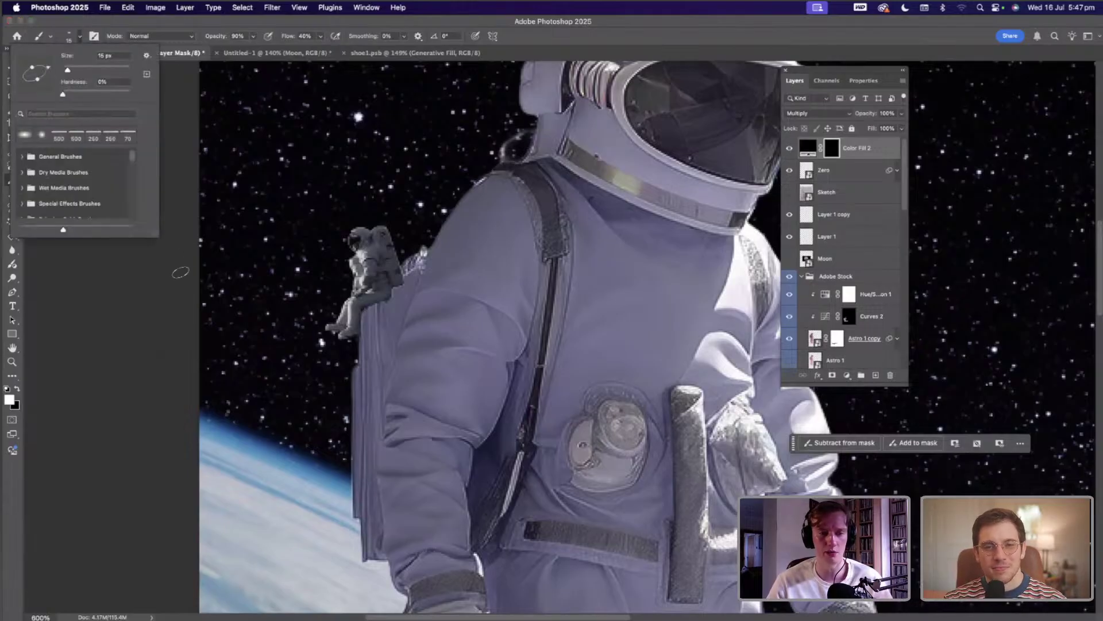
click(359, 312)
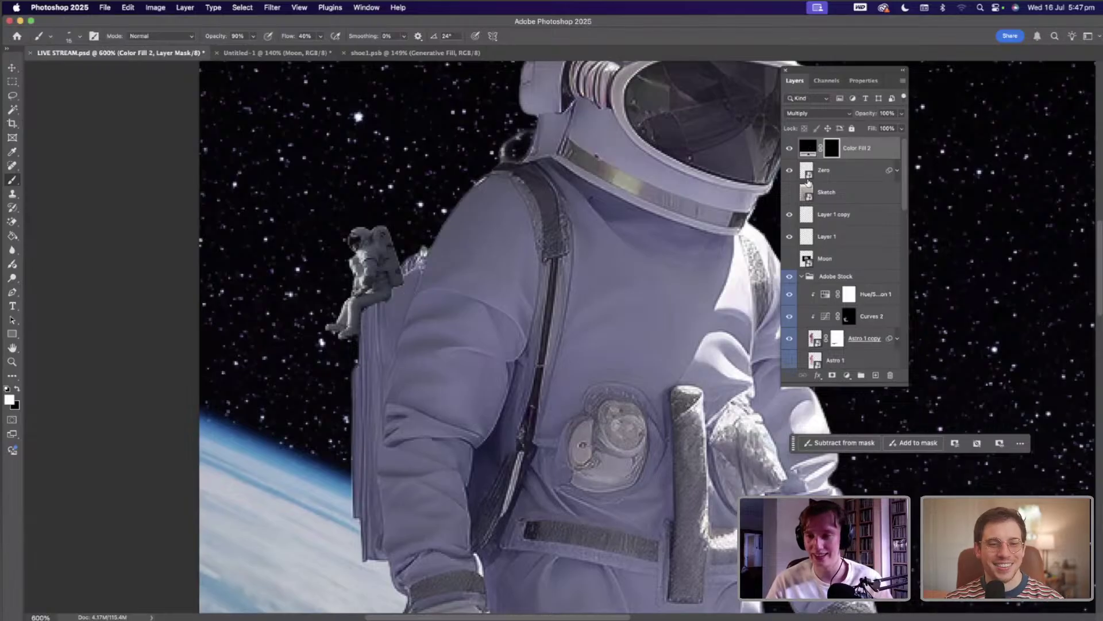
- Move the black fill layer directly beneath the Zero layer and keep the fill layer selected
drag(814, 156, 812, 172)
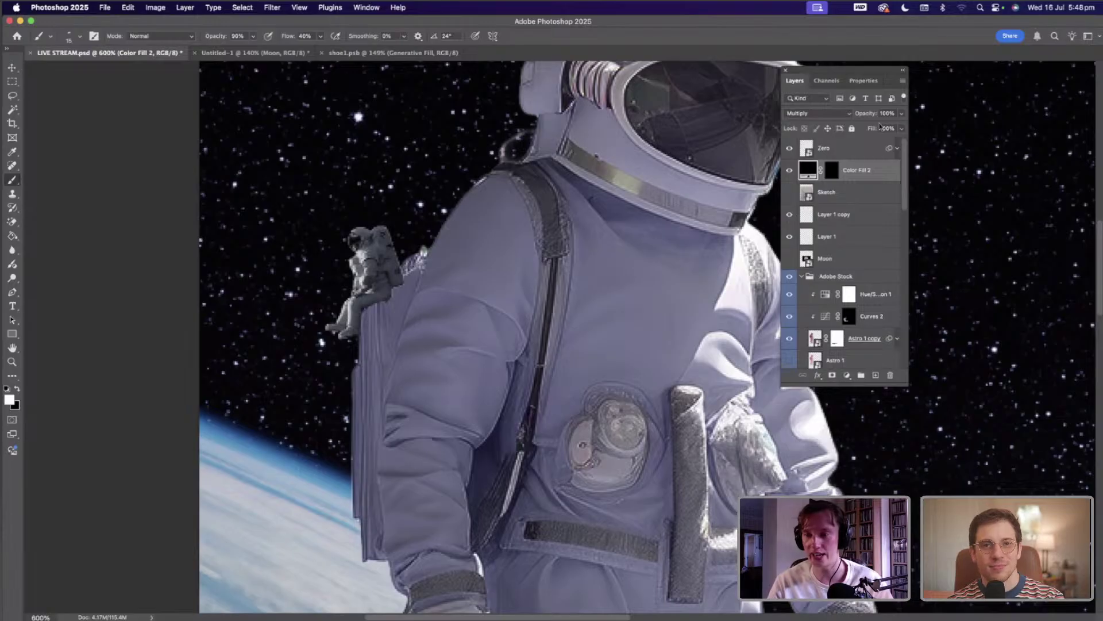
click(901, 117)
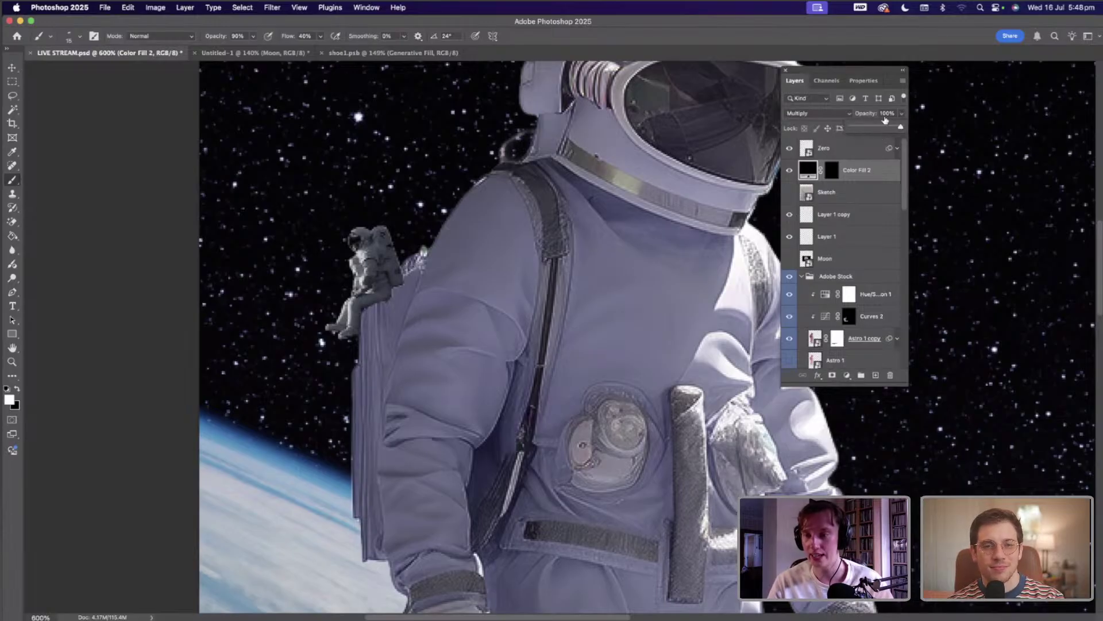
click(855, 150)
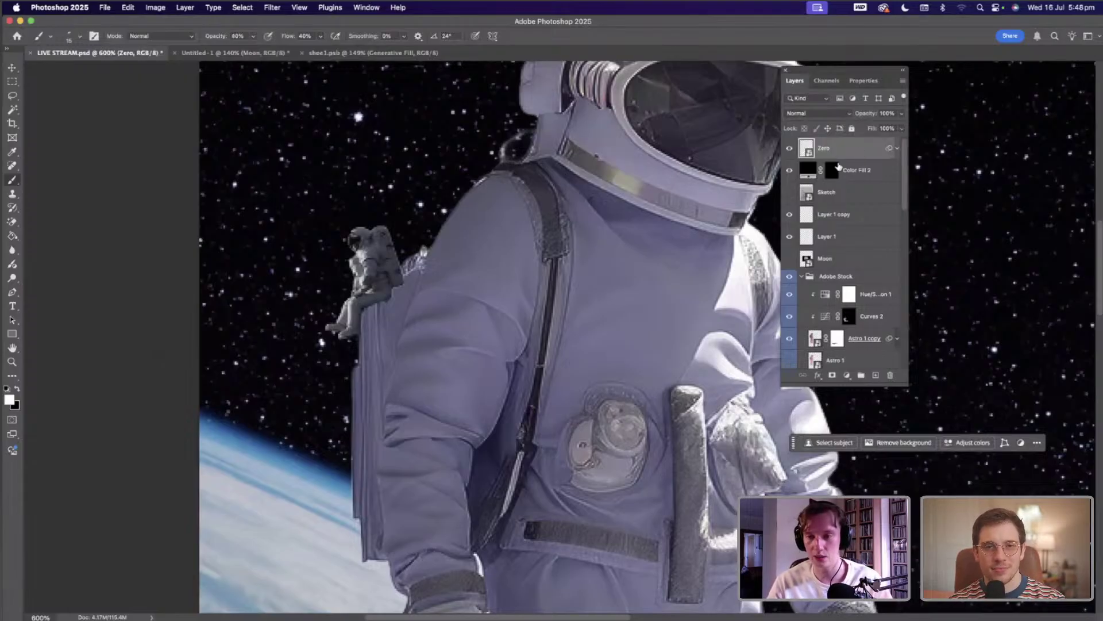
click(808, 173)
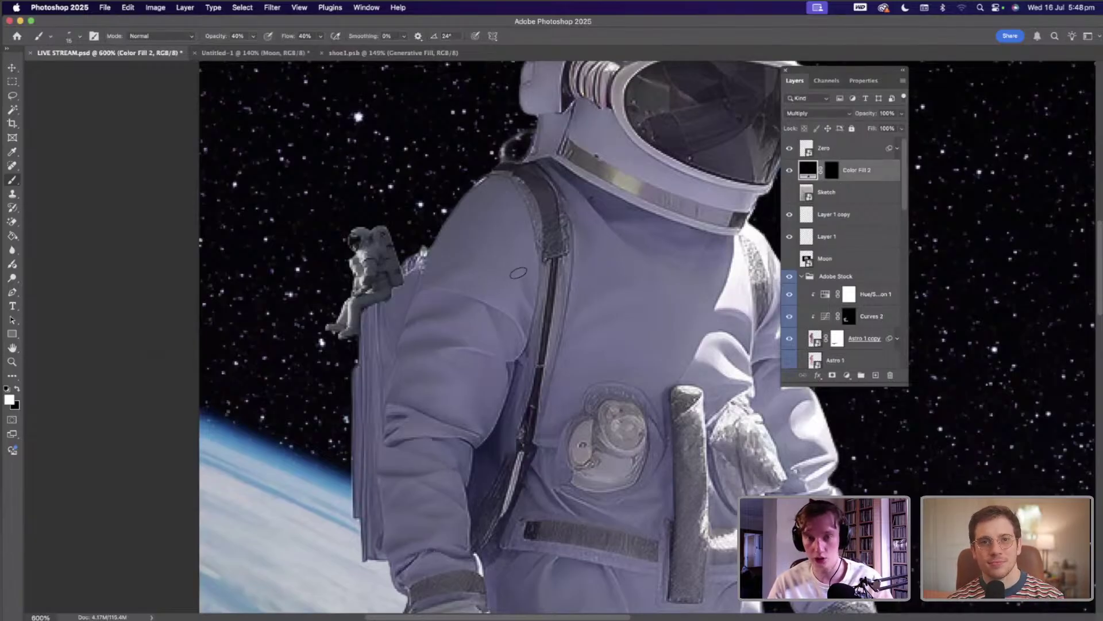
- Target the black fill layer's mask and raise the brush's flow and opacity to 100%
scroll(526, 267, down, 1)
key(4)
key(4)
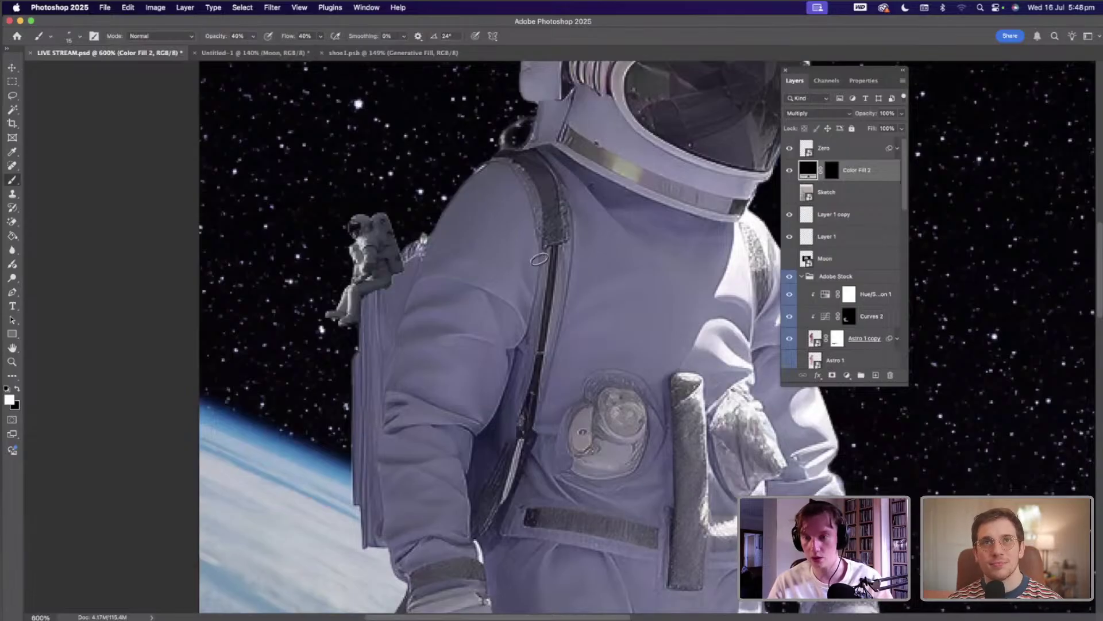
click(830, 174)
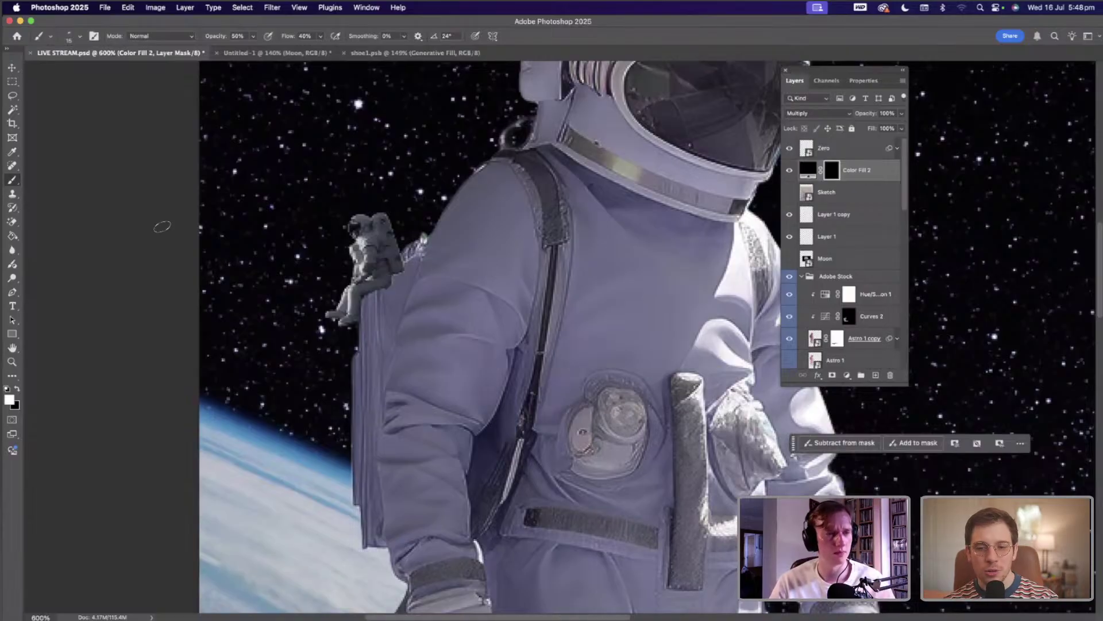
click(320, 36)
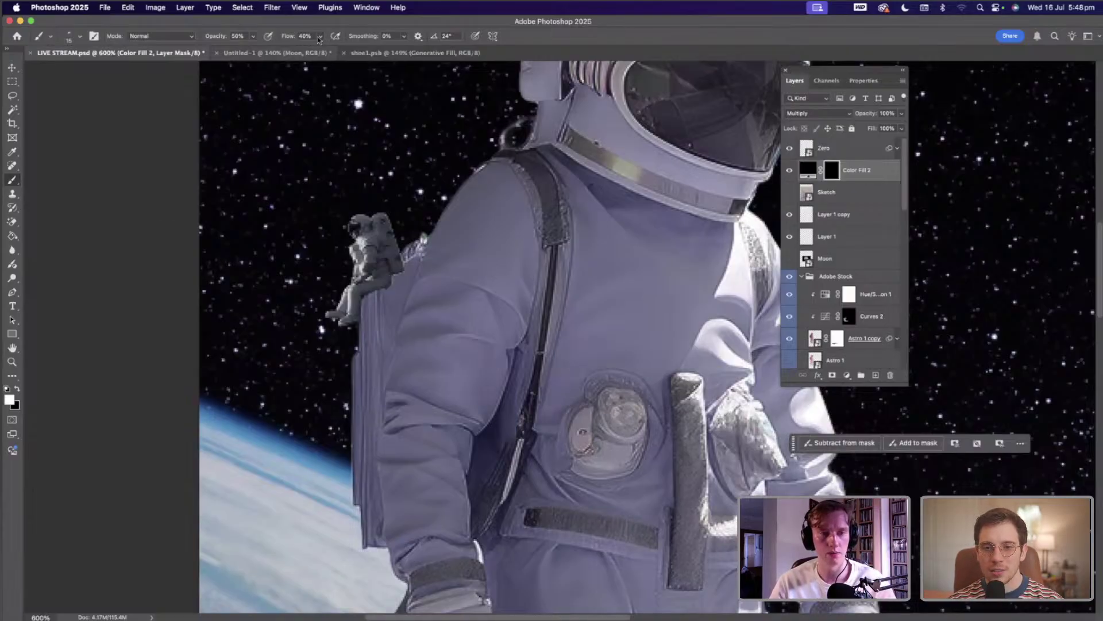
drag(319, 49, 352, 48)
drag(252, 35, 276, 76)
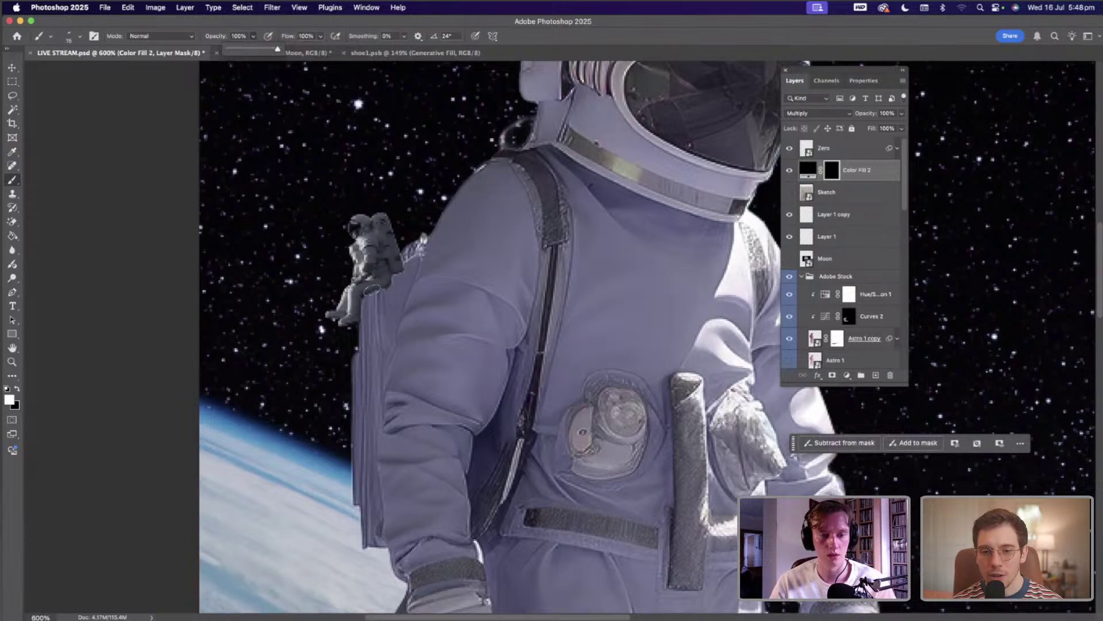
- Lower the brush's opacity and flow to 40%, with white as the foreground colour
key(5)
key(5)
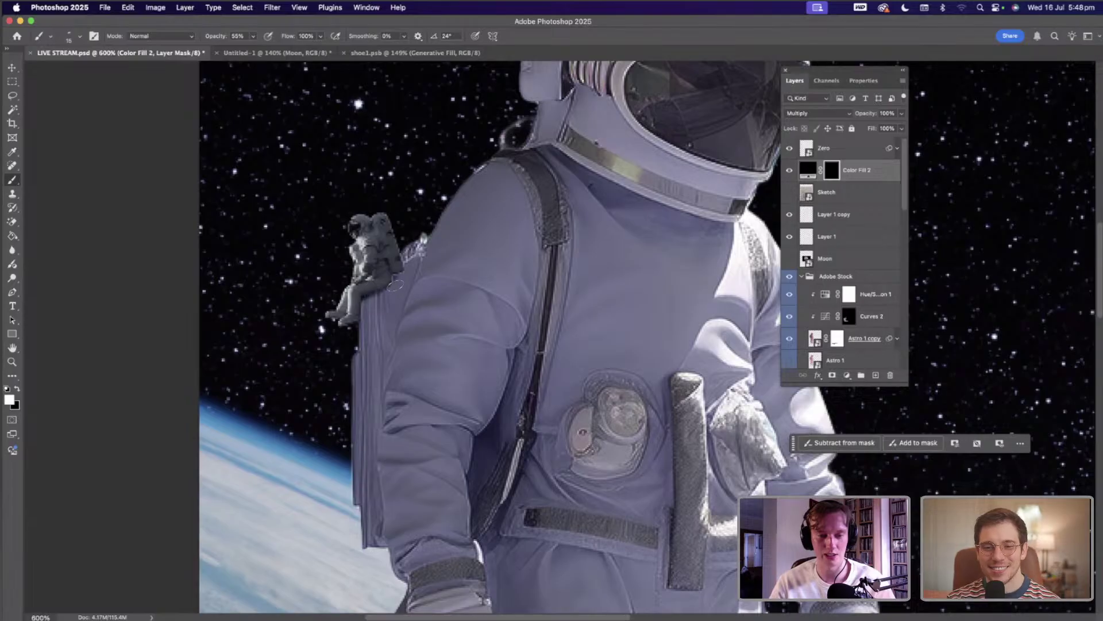
key(x)
key(4)
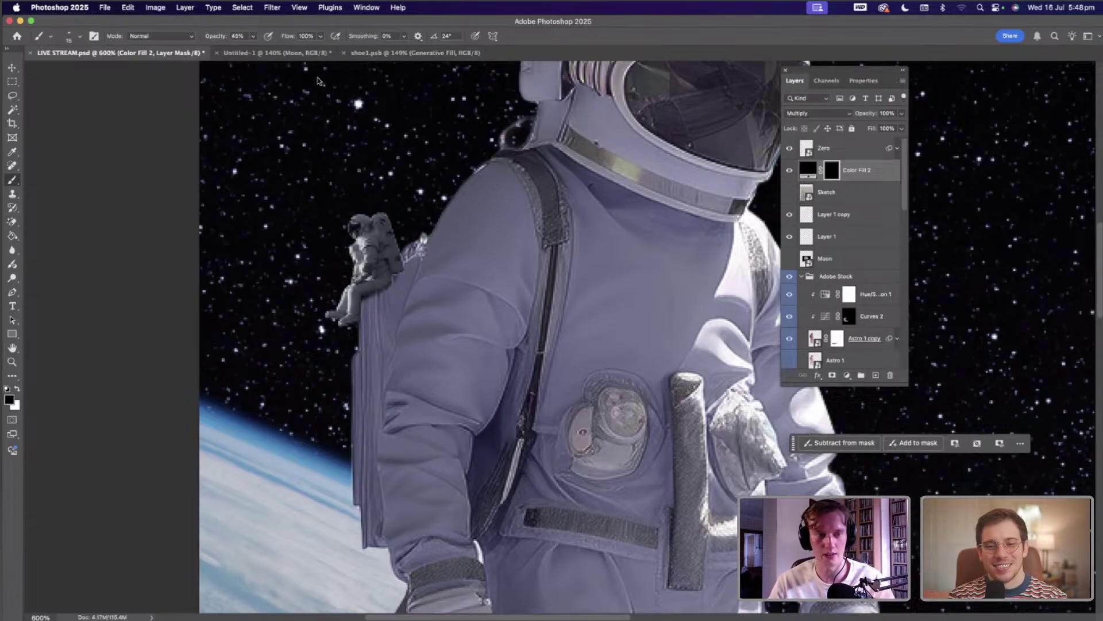
key(shift+4)
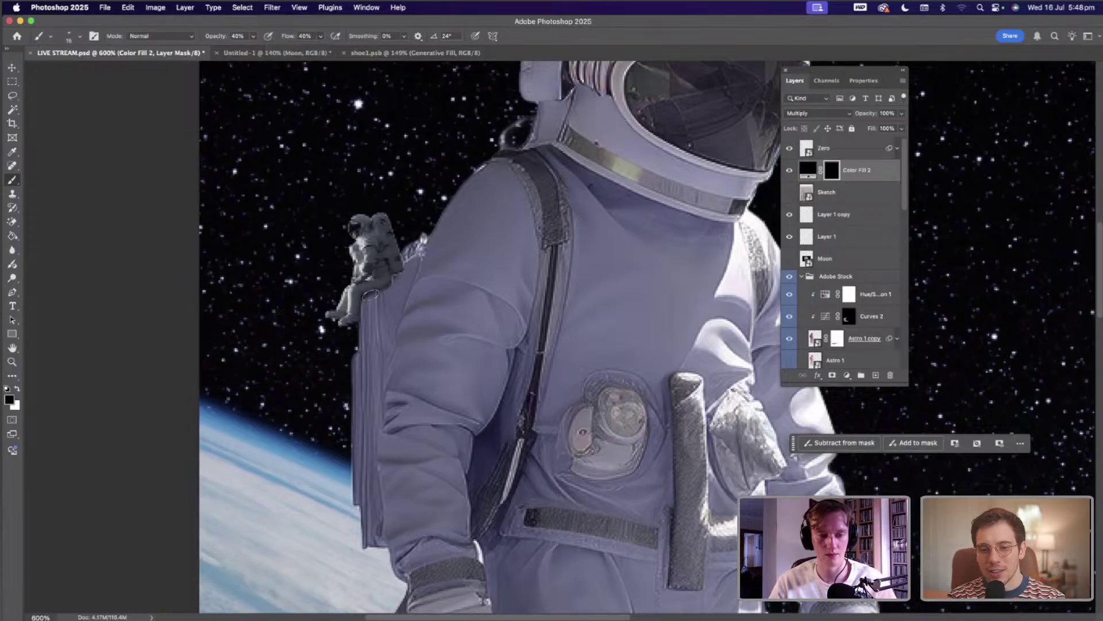
key(x)
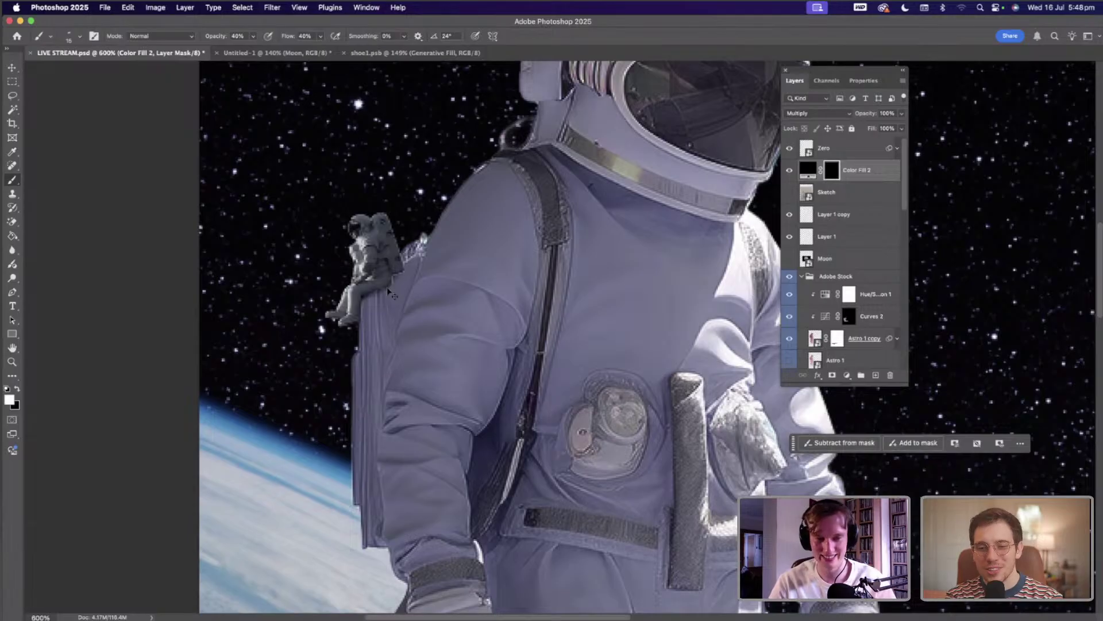
key(super+0)
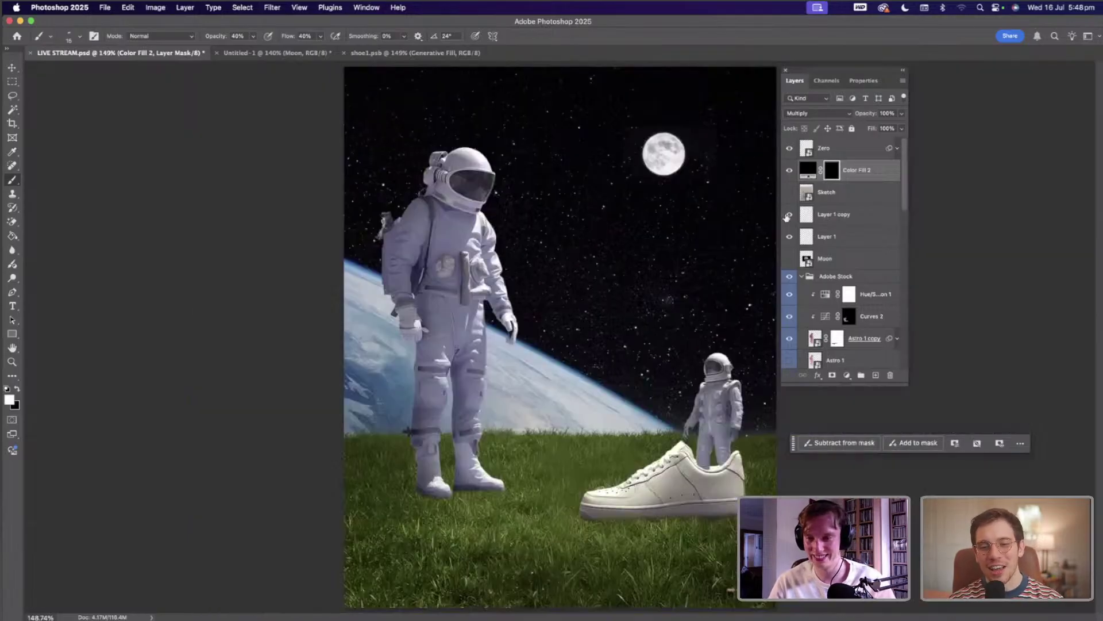
click(808, 154)
key(super+m)
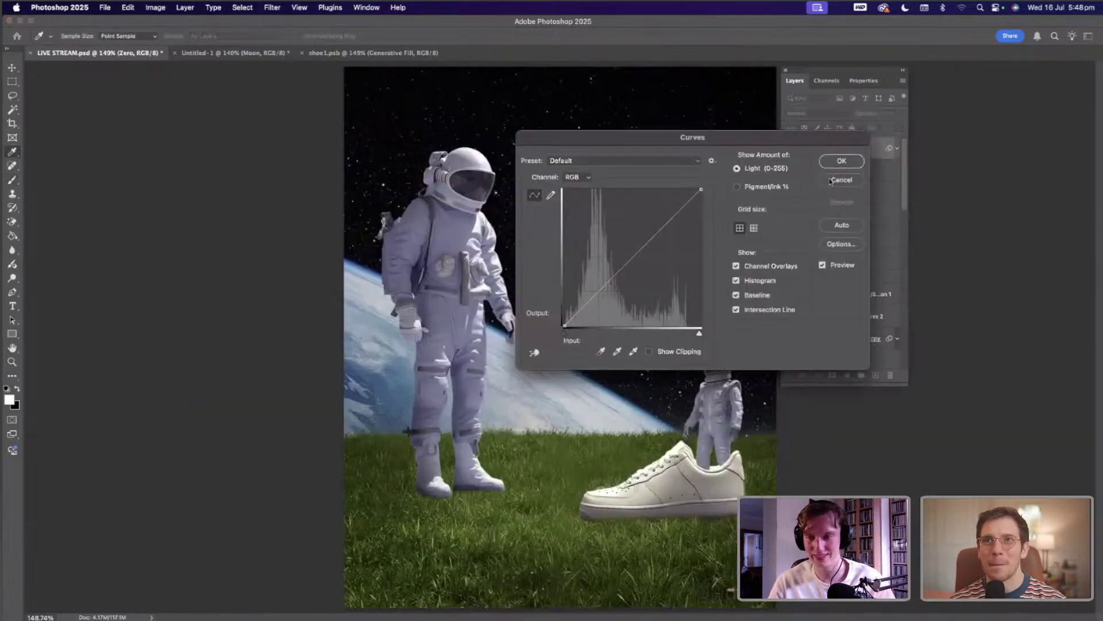
click(828, 179)
right_click(837, 151)
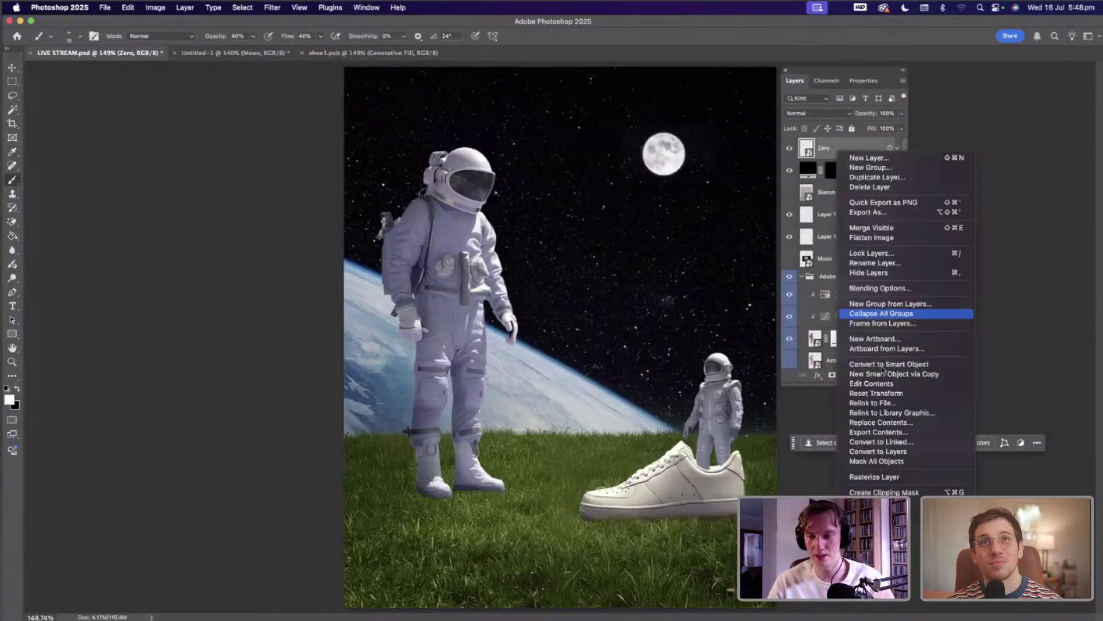
key(Up)
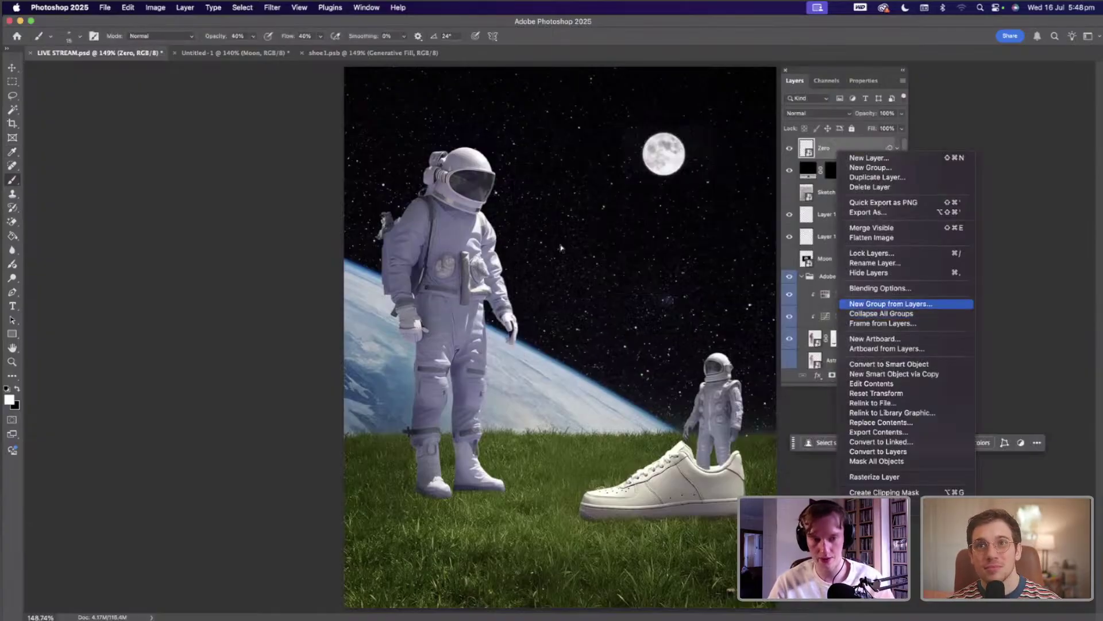
key(Escape)
- Apply Curves to Zero with the white point at about input 235, a midtone point at 124 to 132, and black output at 5
key(super+m)
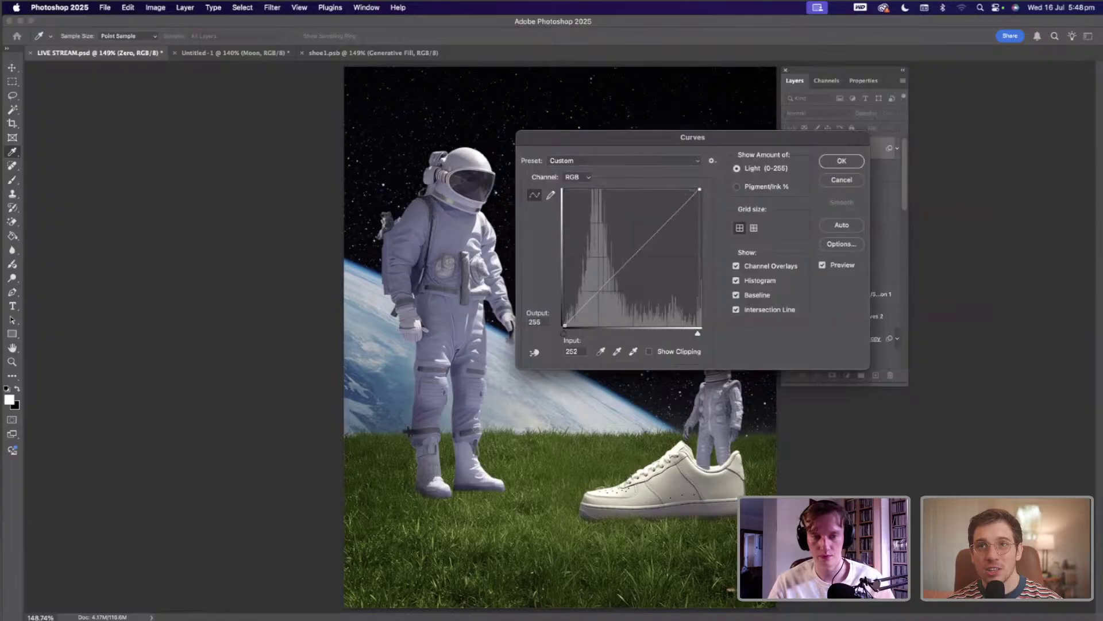
drag(700, 190, 690, 190)
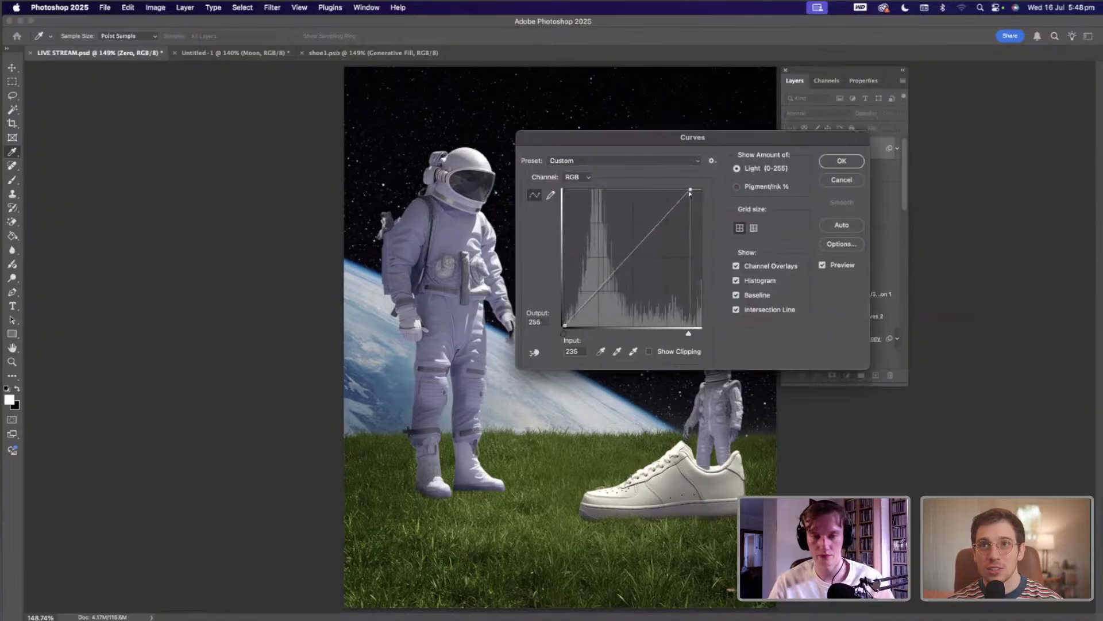
click(632, 255)
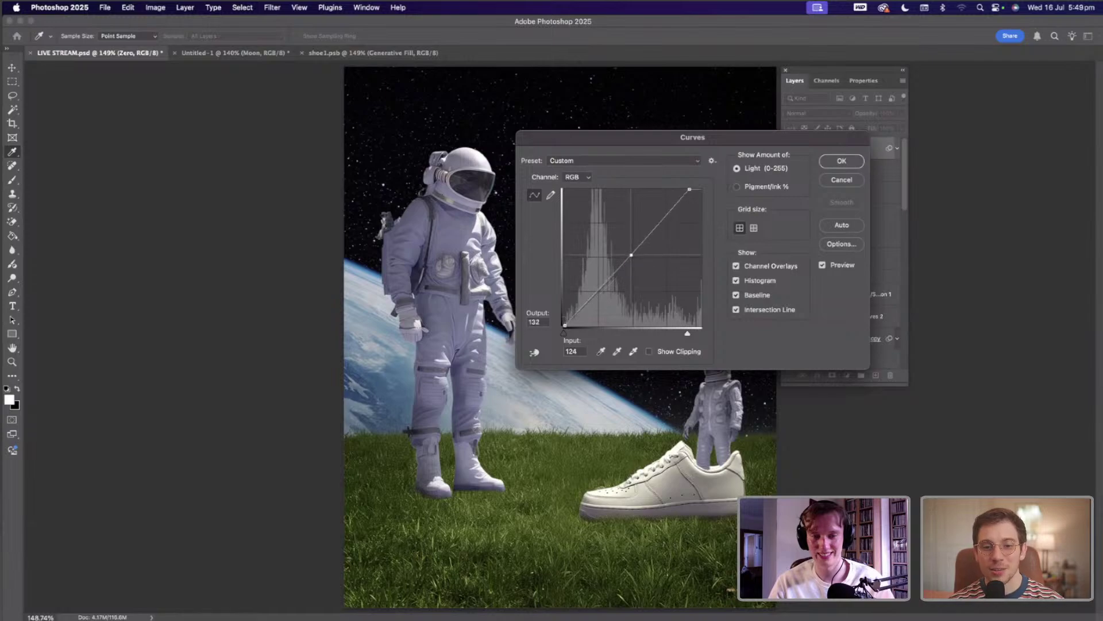
drag(565, 325, 565, 323)
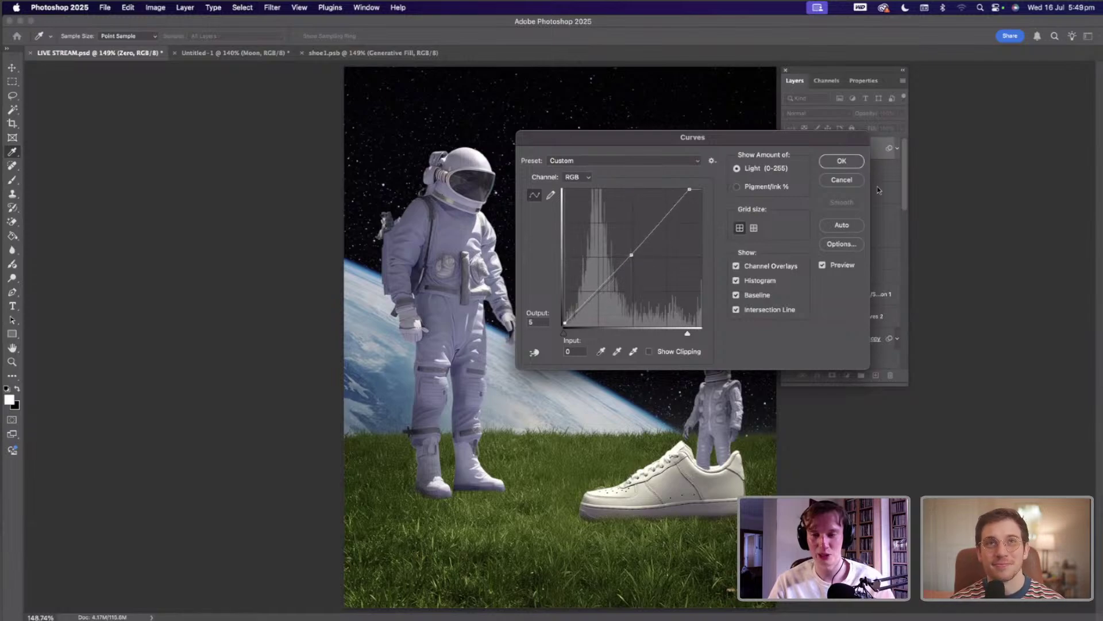
click(841, 161)
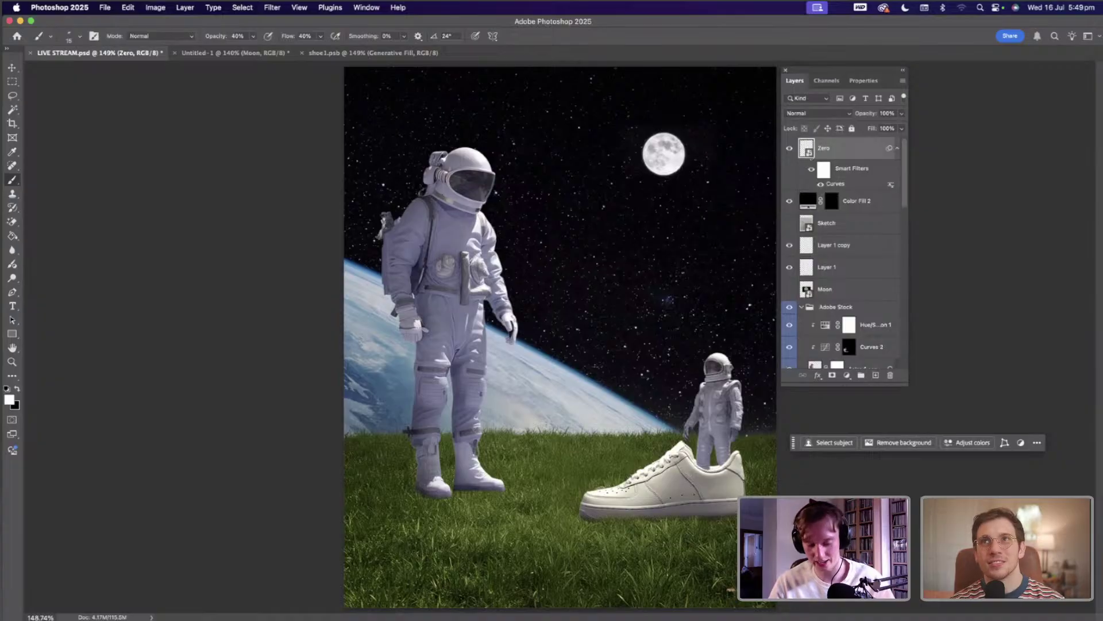
- Scale the Zero layer's tiny astronaut down proportionally and reposition it on the large astronaut's backpack
key(v)
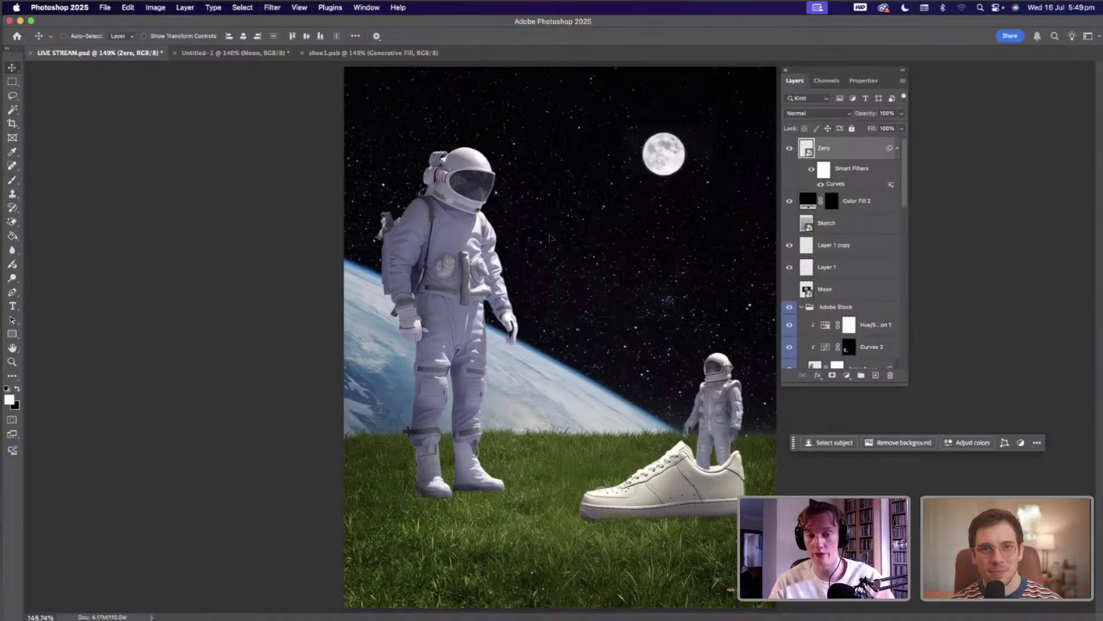
key(super+t)
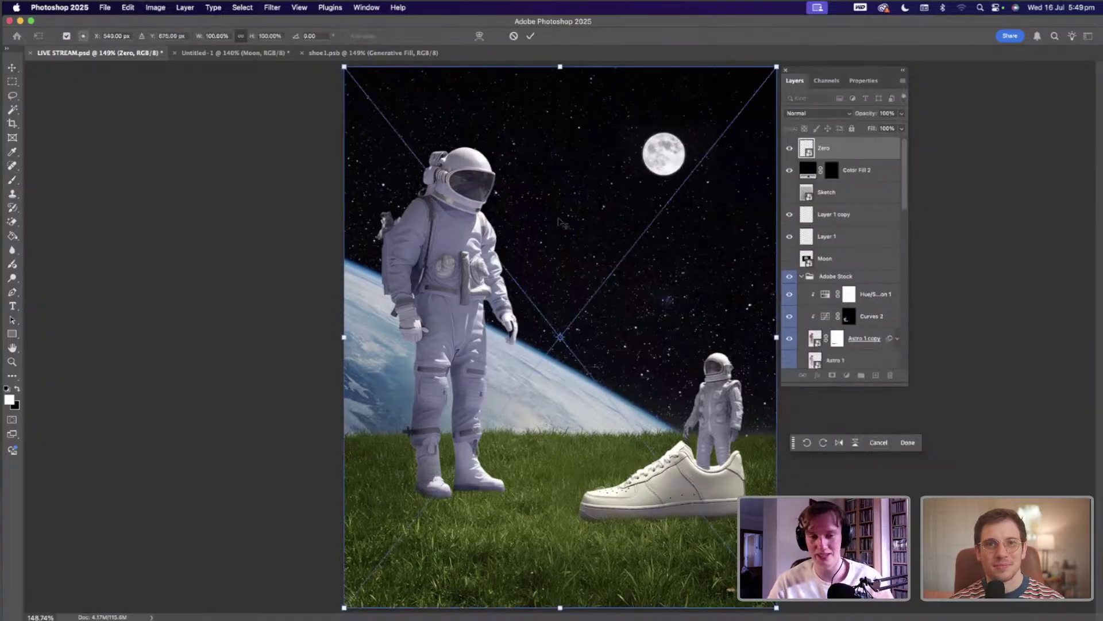
key(Escape)
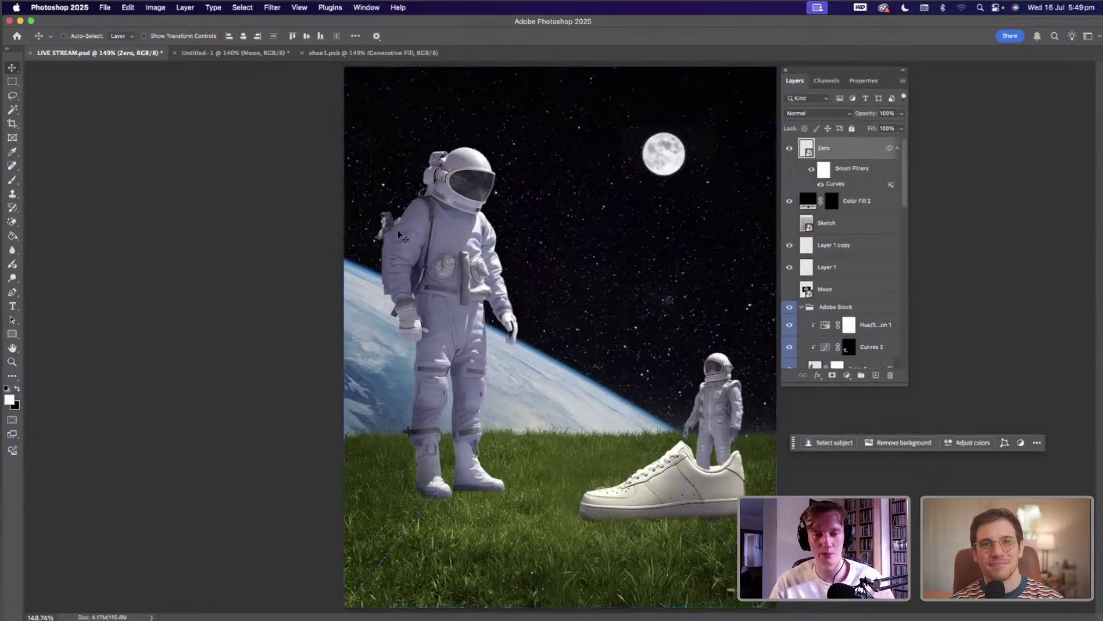
key(super+t)
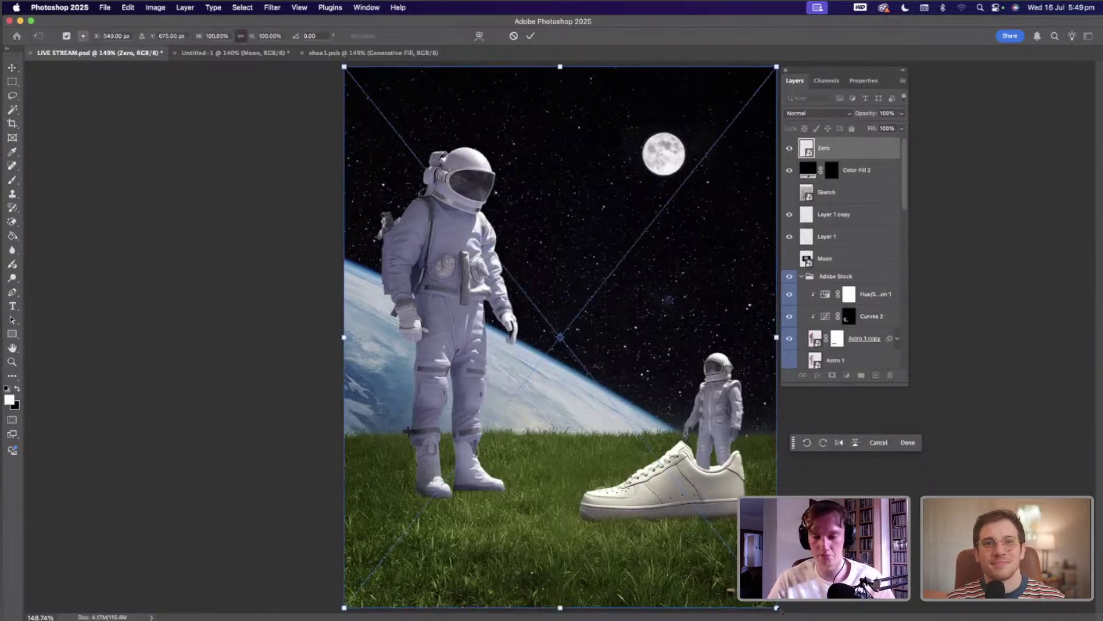
drag(777, 608, 697, 505)
drag(643, 382, 647, 403)
key(Return)
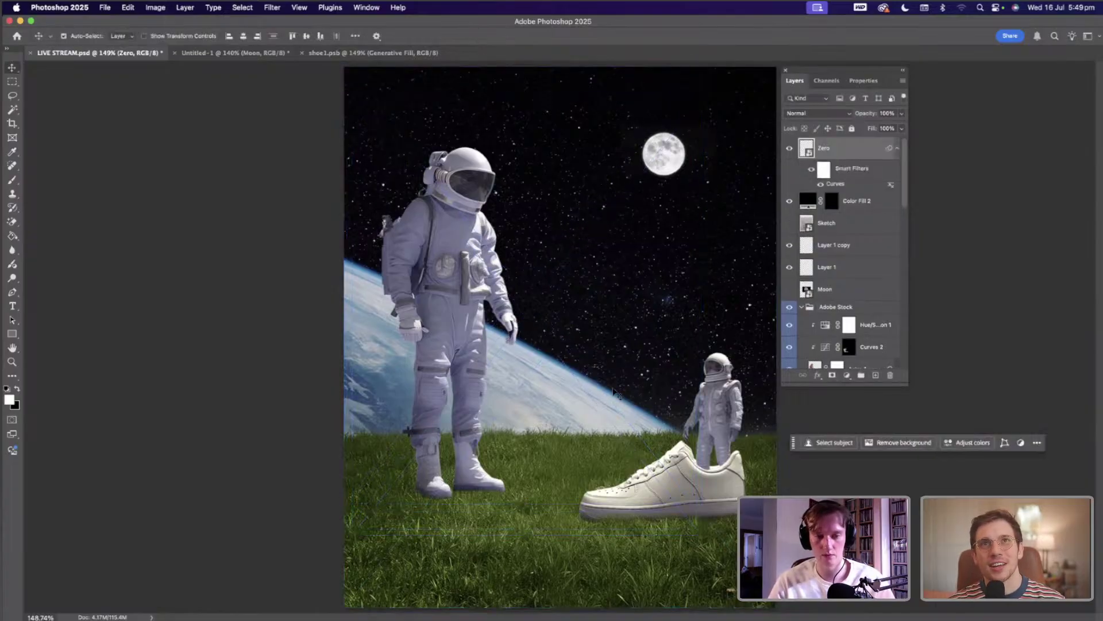
- Nudge the tiny astronaut slightly on the backpack's top edge and collapse the Zero layer's filter list
key(super+equal)
key(super+equal)
key(super+equal)
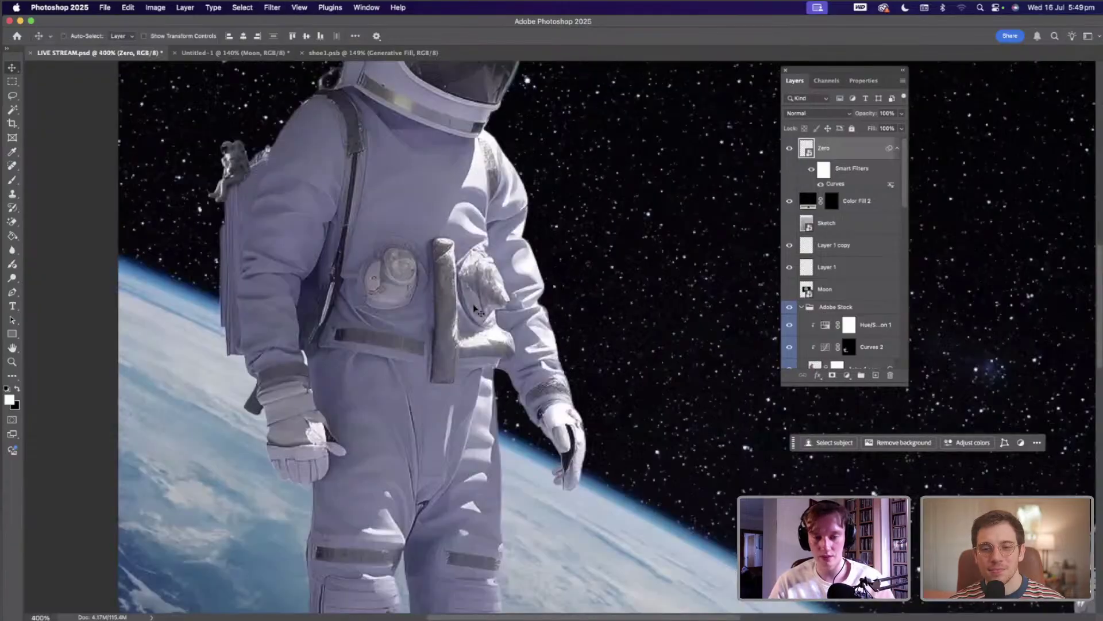
drag(463, 303, 467, 307)
scroll(508, 306, up, 5)
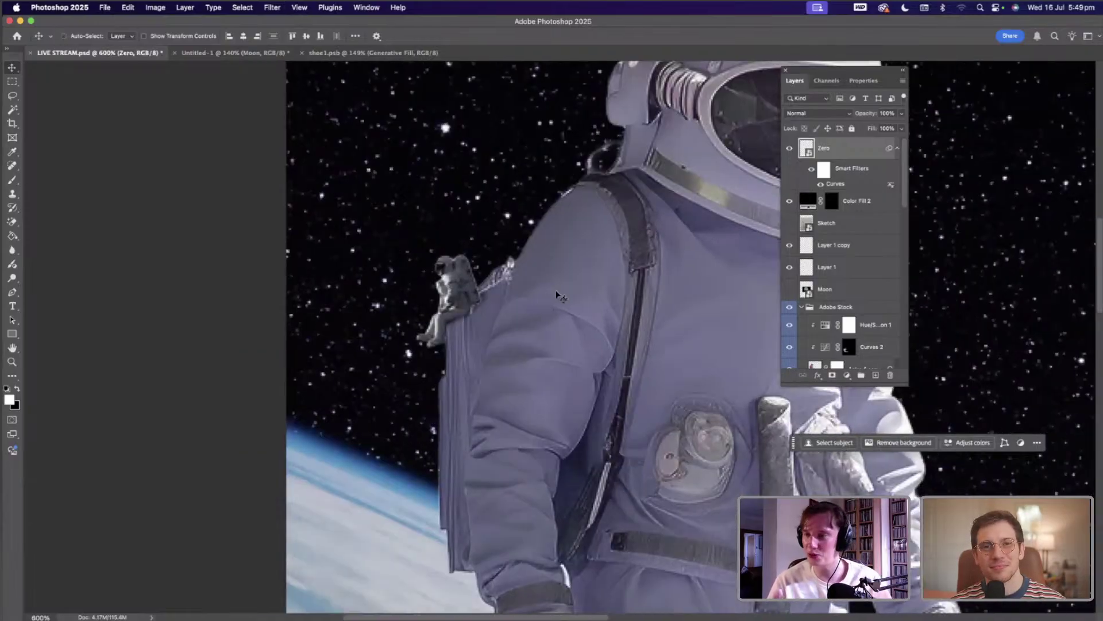
key(super+0)
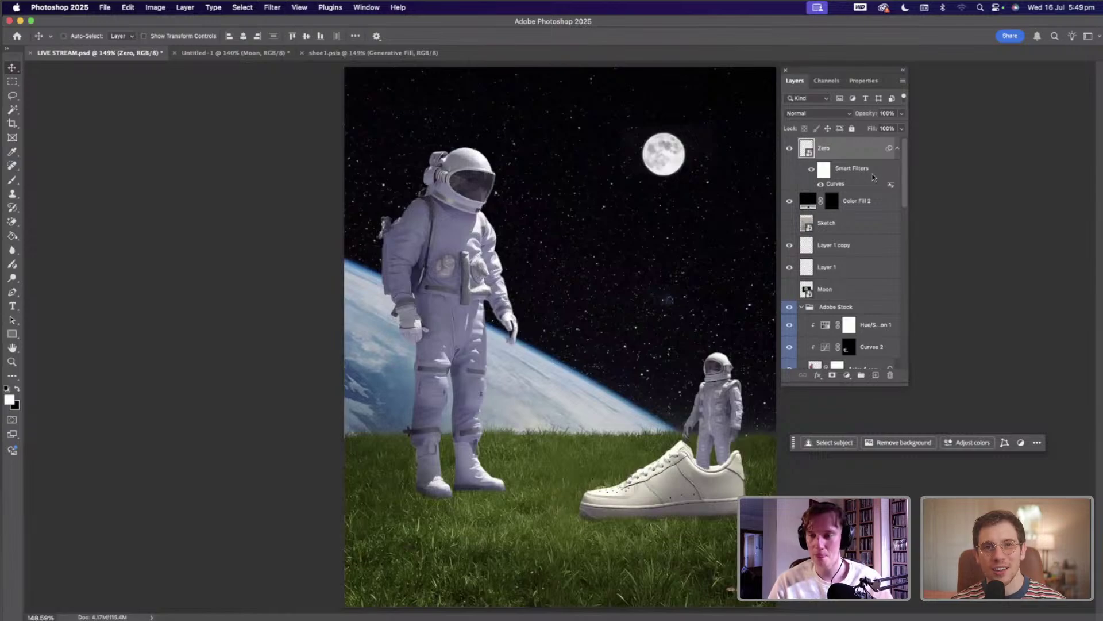
click(897, 148)
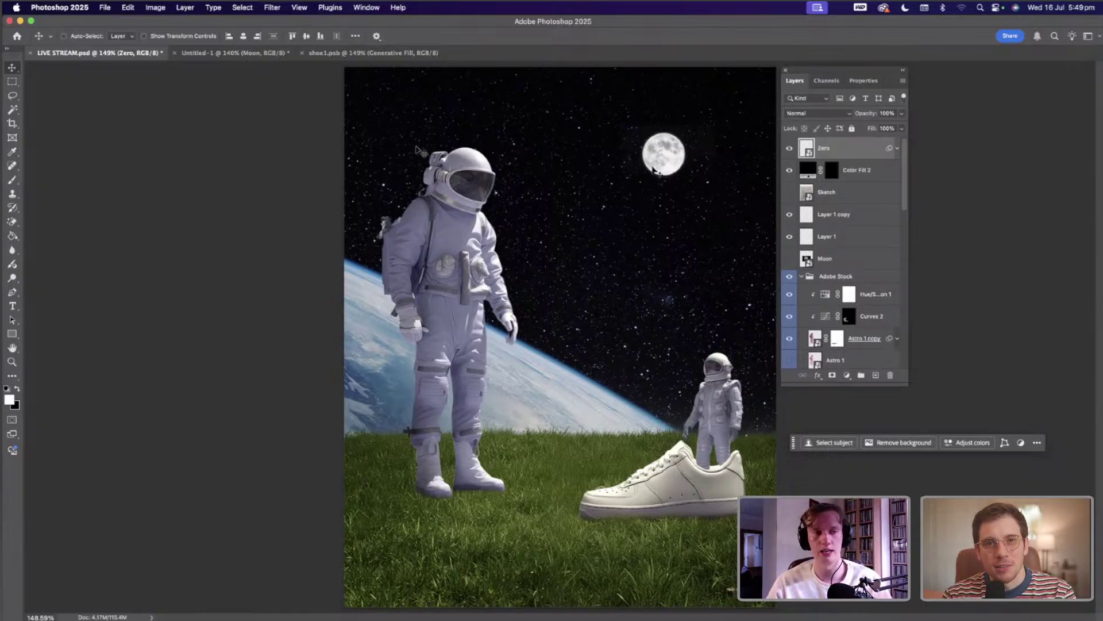
- Duplicate the Astro 2 layer and convert the copy to a smart object so it has no separate filter list
click(12, 95)
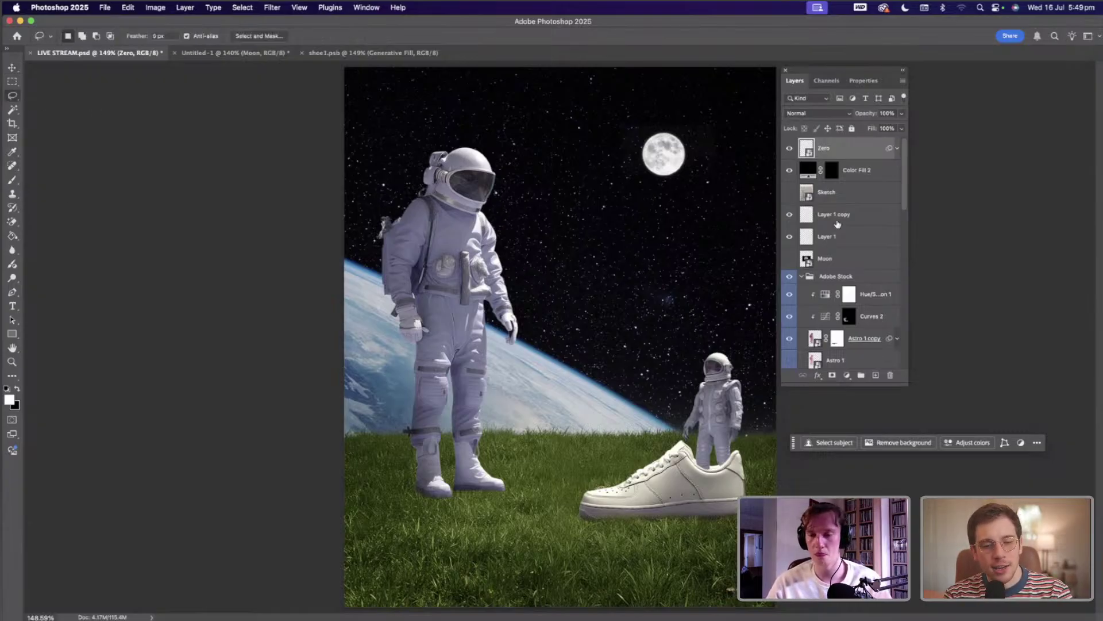
scroll(835, 251, down, 8)
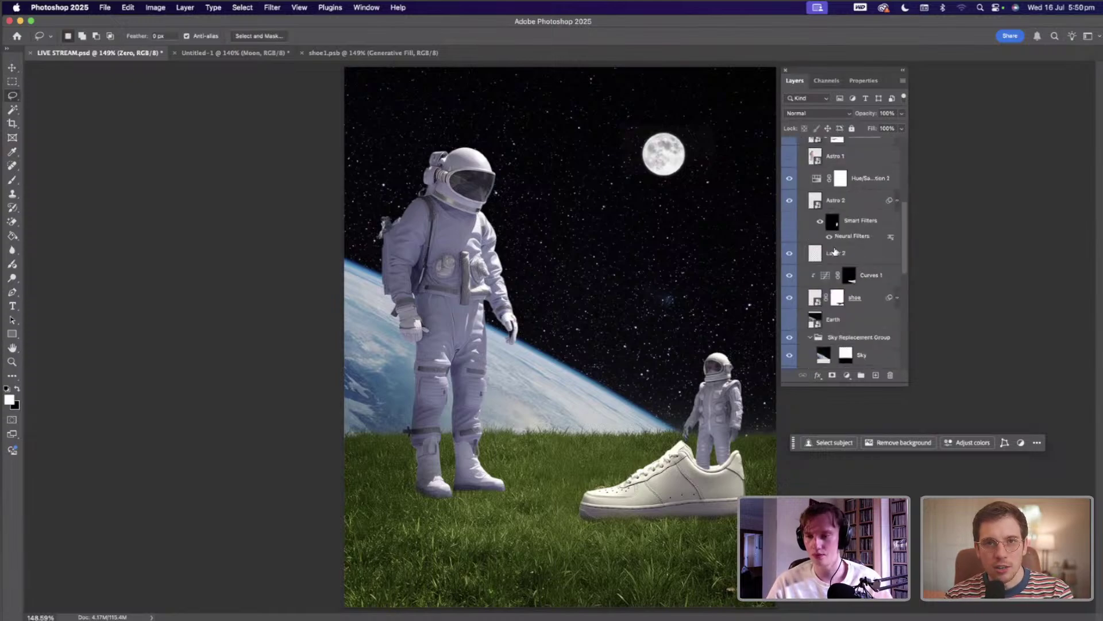
scroll(840, 229, down, 4)
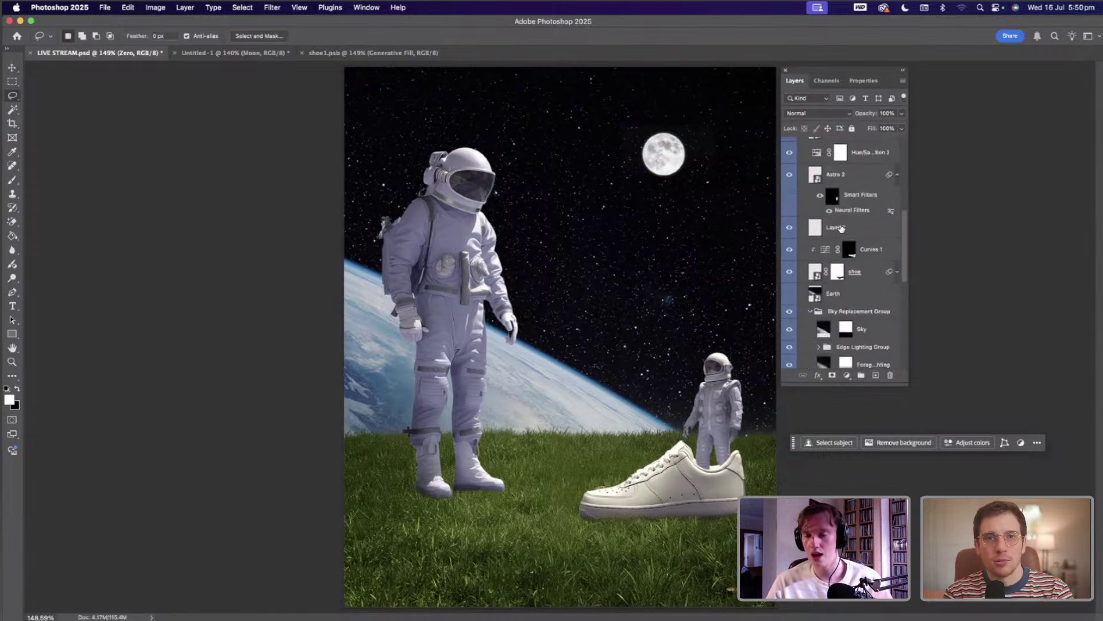
scroll(840, 251, down, 2)
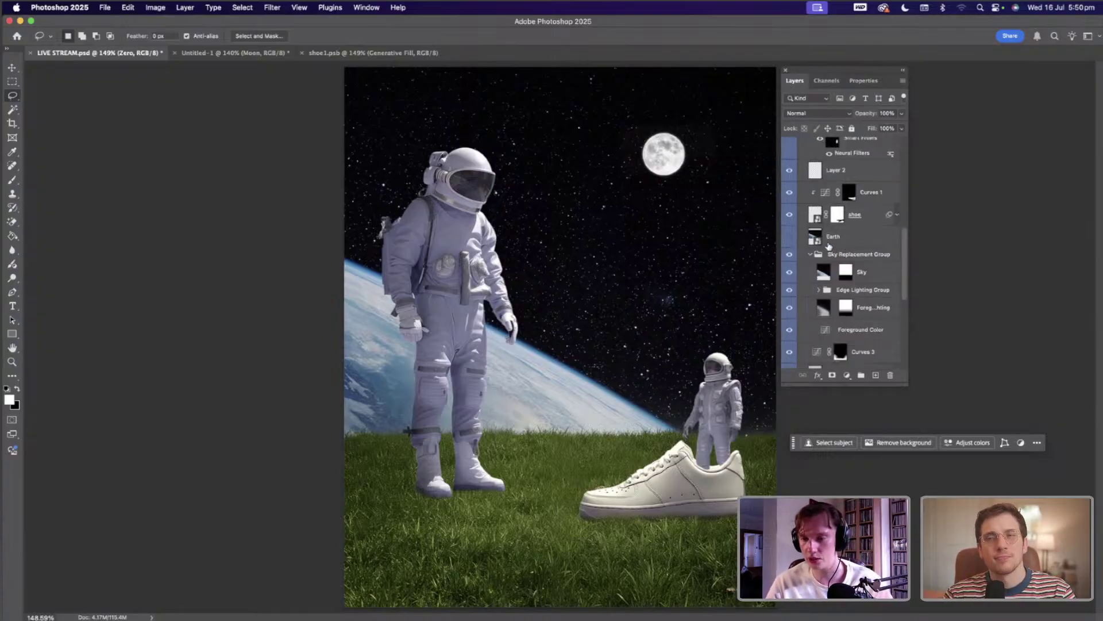
scroll(829, 246, up, 6)
scroll(848, 256, up, 1)
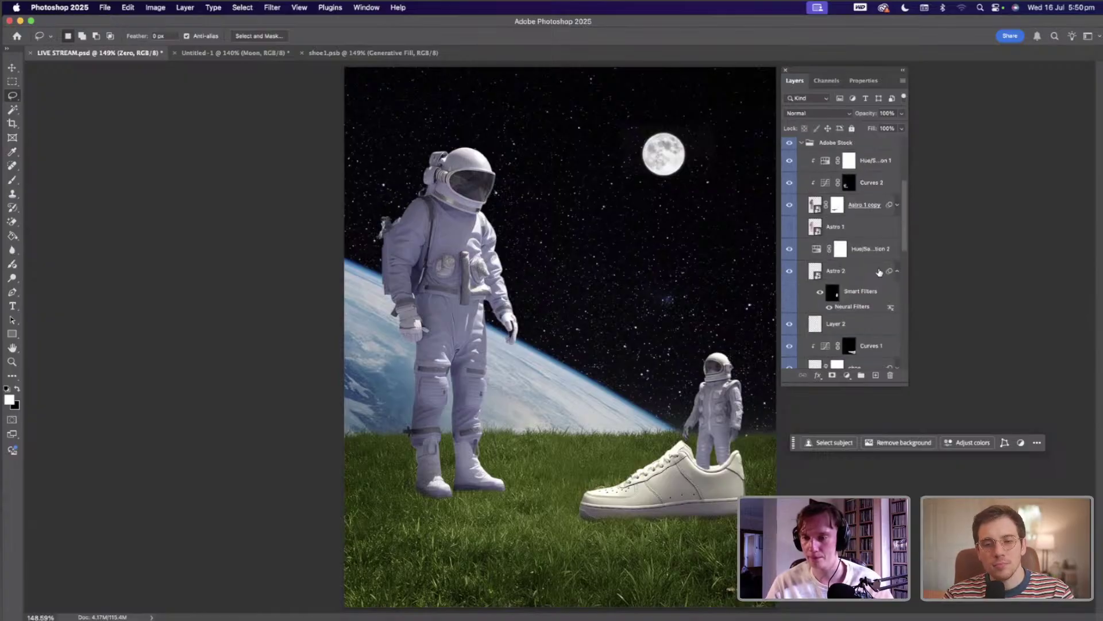
click(842, 271)
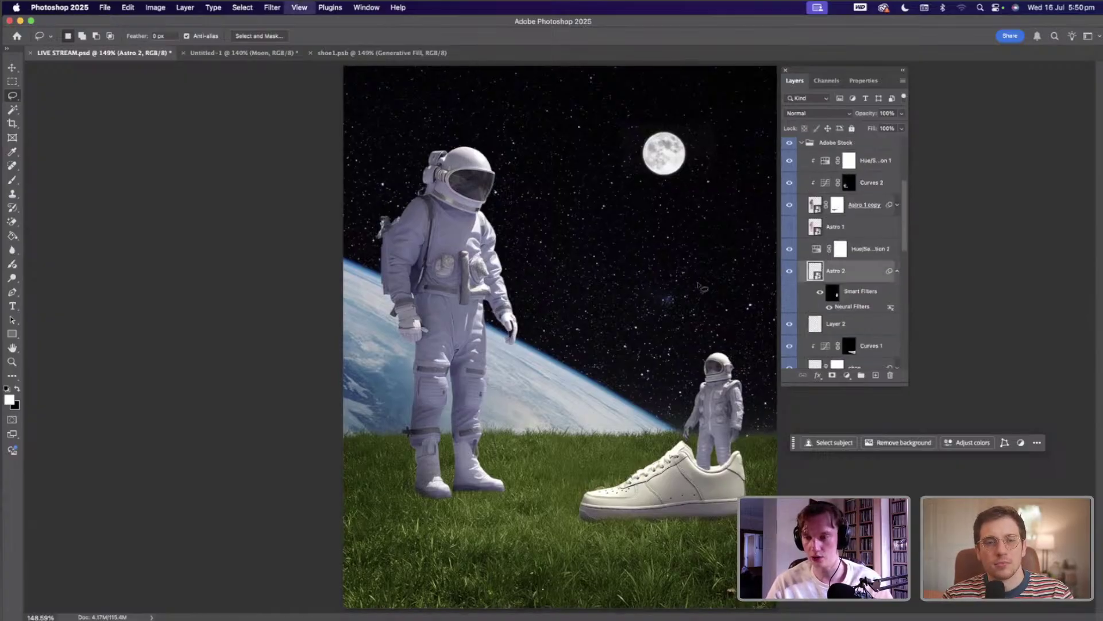
key(super+equal)
key(super+equal)
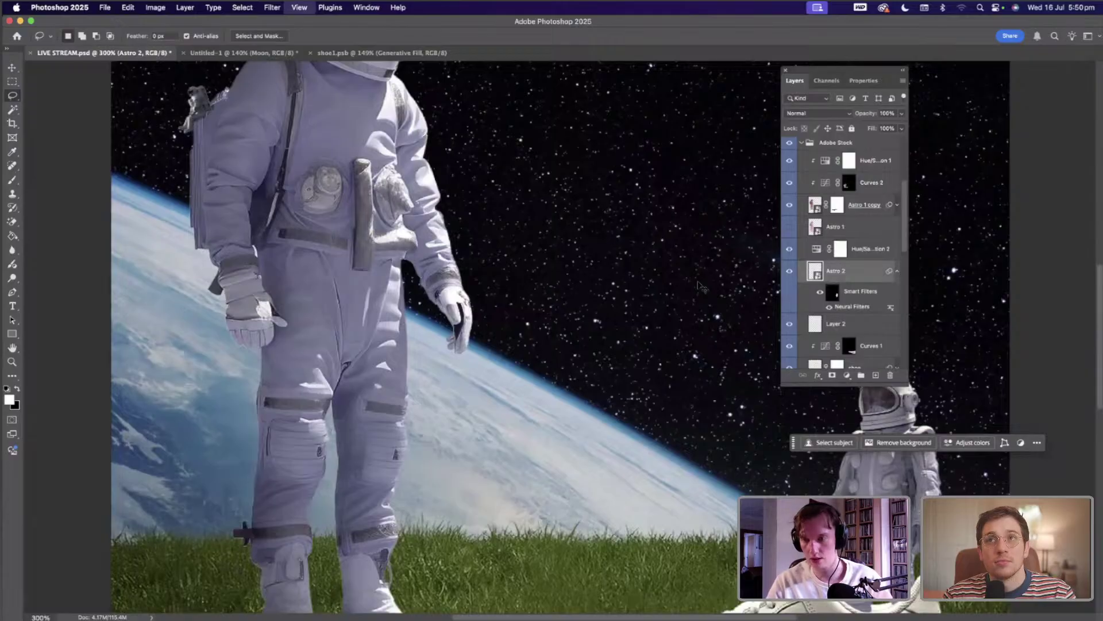
key(super+equal)
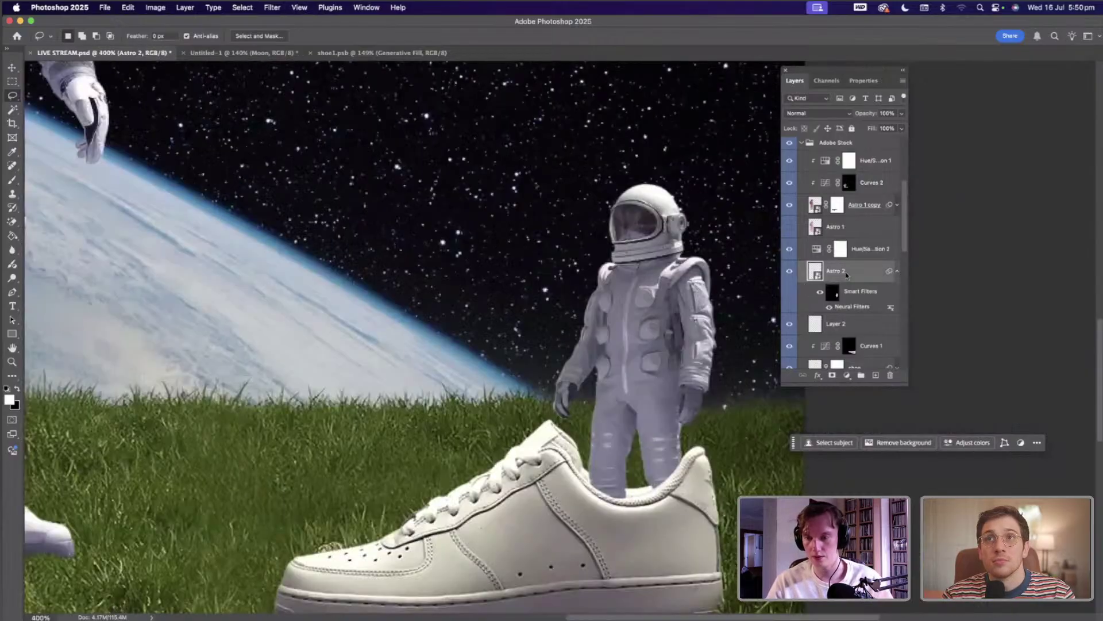
key(super+j)
right_click(846, 275)
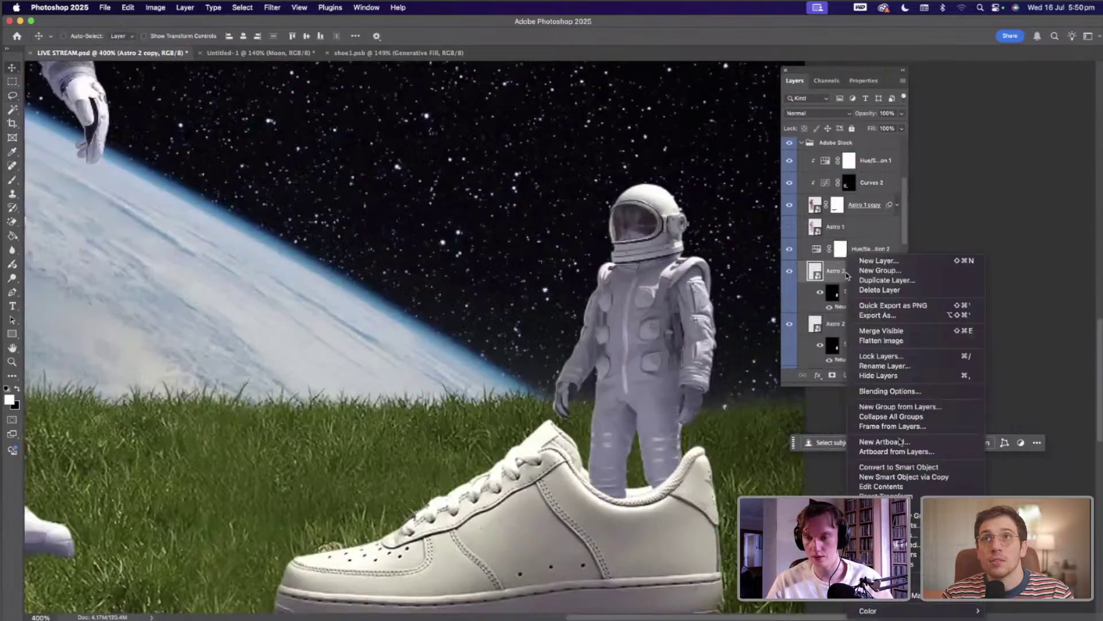
click(898, 467)
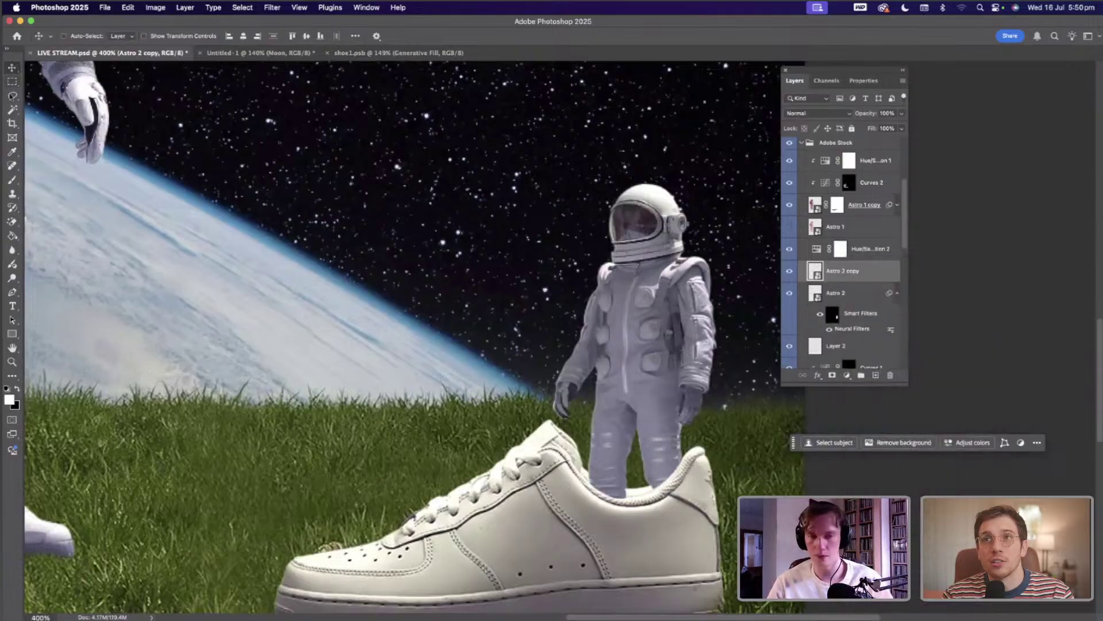
- Lasso the helmet of the small astronaut in the shoe and copy it from Astro 2 copy to its own layer
key(l)
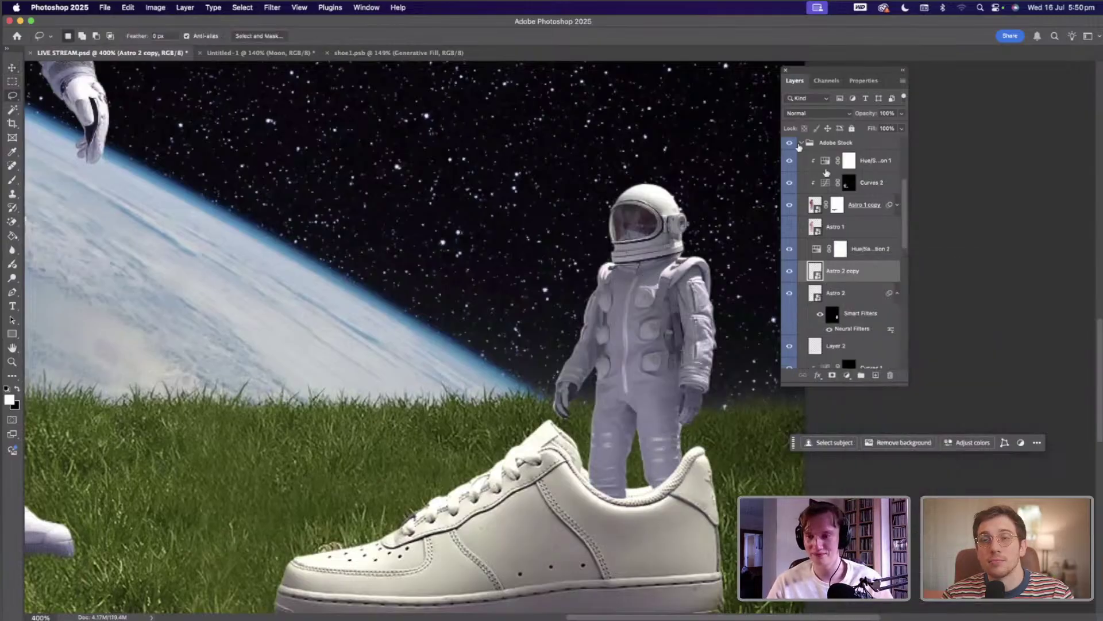
scroll(862, 228, down, 5)
scroll(860, 226, down, 8)
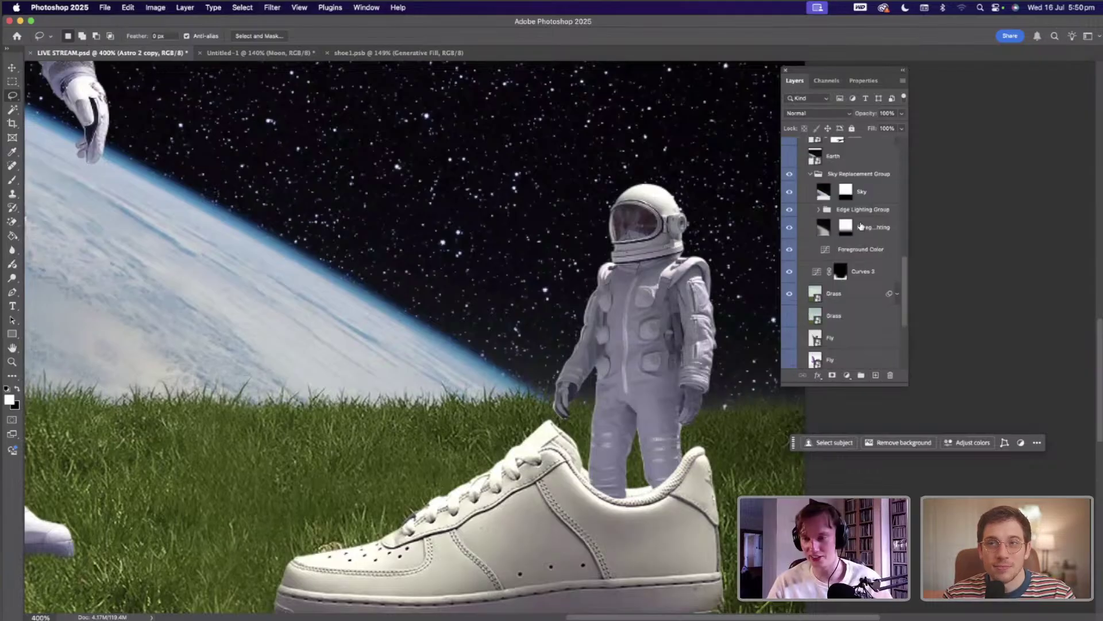
scroll(862, 226, down, 1)
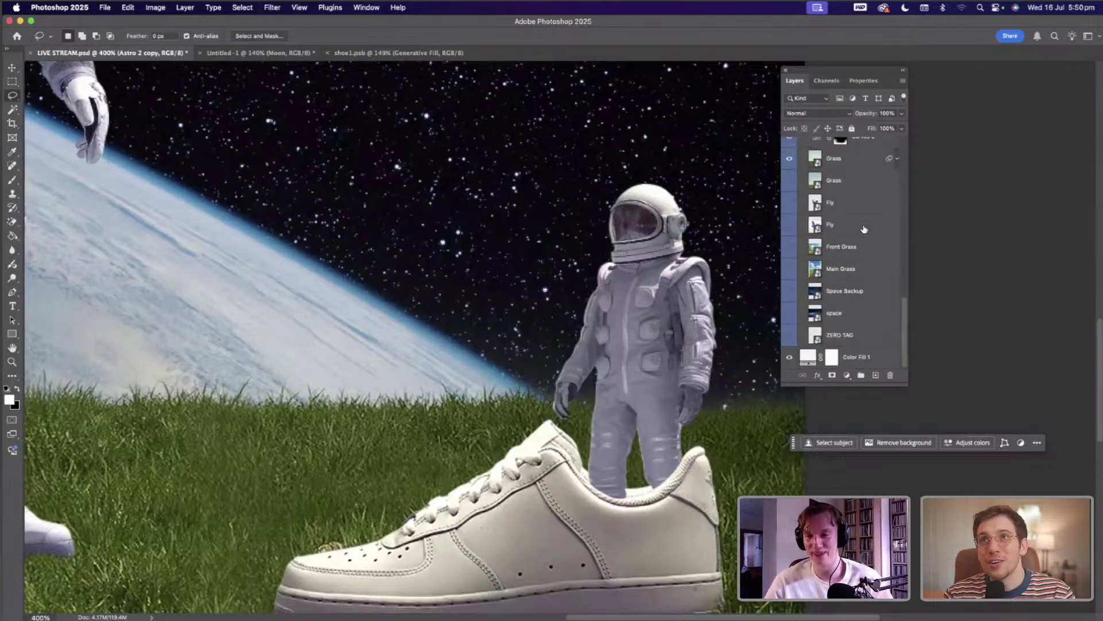
scroll(865, 229, up, 8)
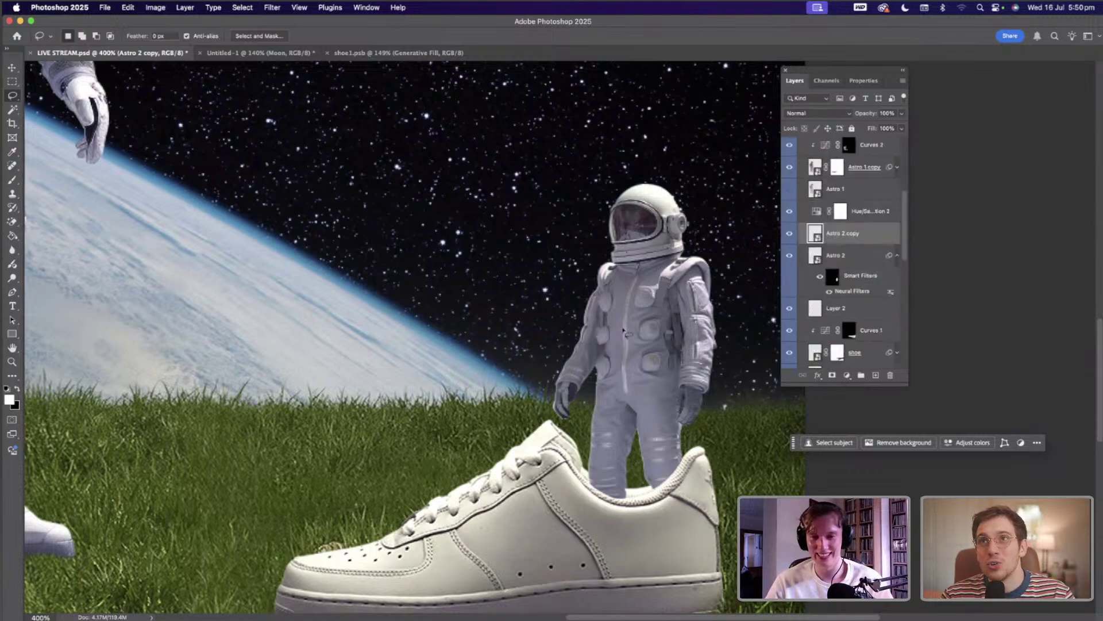
scroll(552, 234, down, 3)
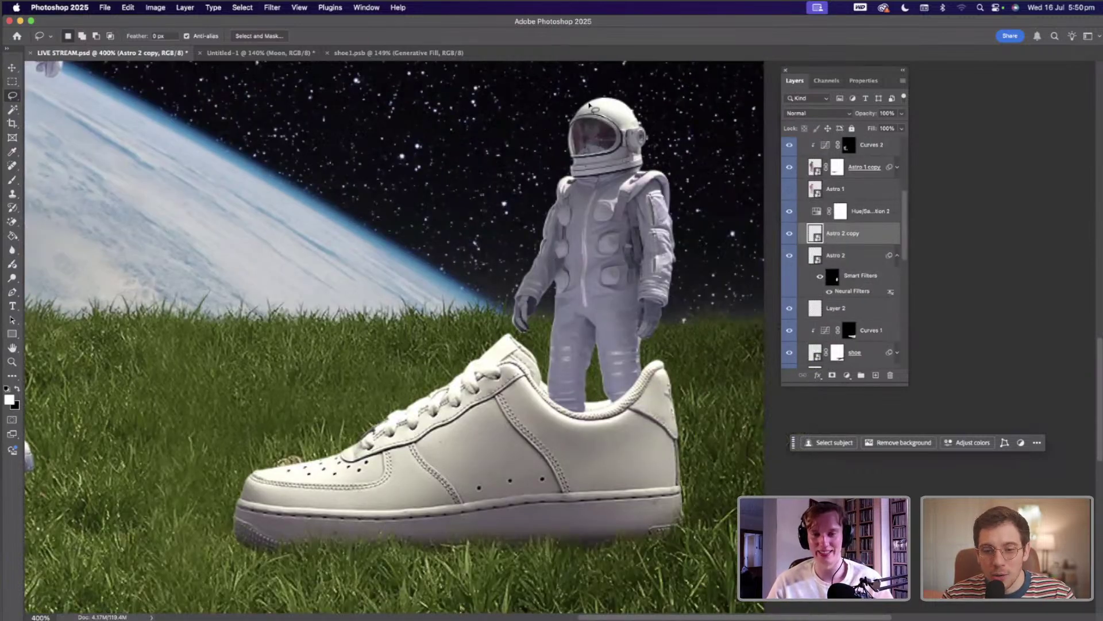
scroll(556, 144, up, 2)
mouse_move(551, 177)
mouse_down()
mouse_move(567, 198)
mouse_move(635, 187)
mouse_move(643, 157)
mouse_move(602, 122)
mouse_move(599, 167)
mouse_move(593, 160)
mouse_up()
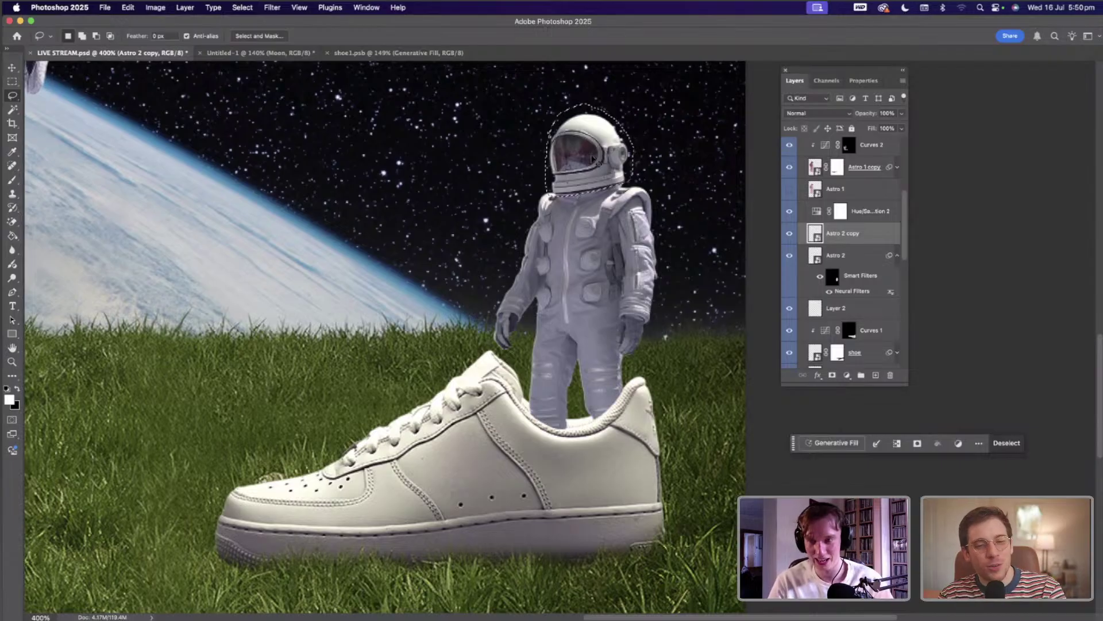
key(ctrl+j)
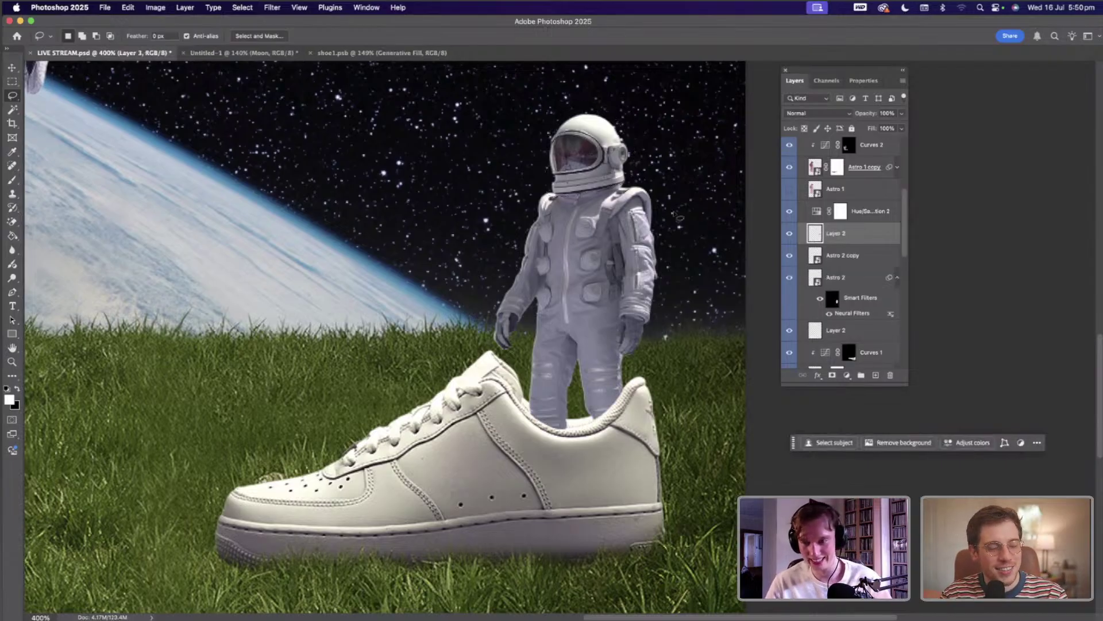
- Rename the copied helmet layer as helmet and convert it to a smart object
double_click(835, 233)
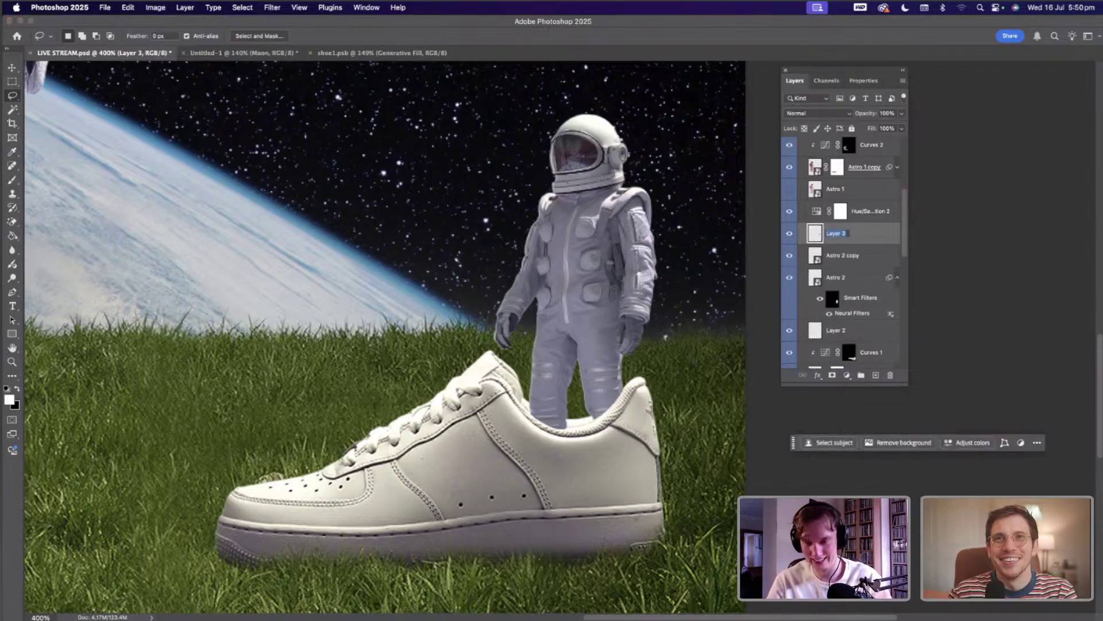
text(helmet)
key(Return)
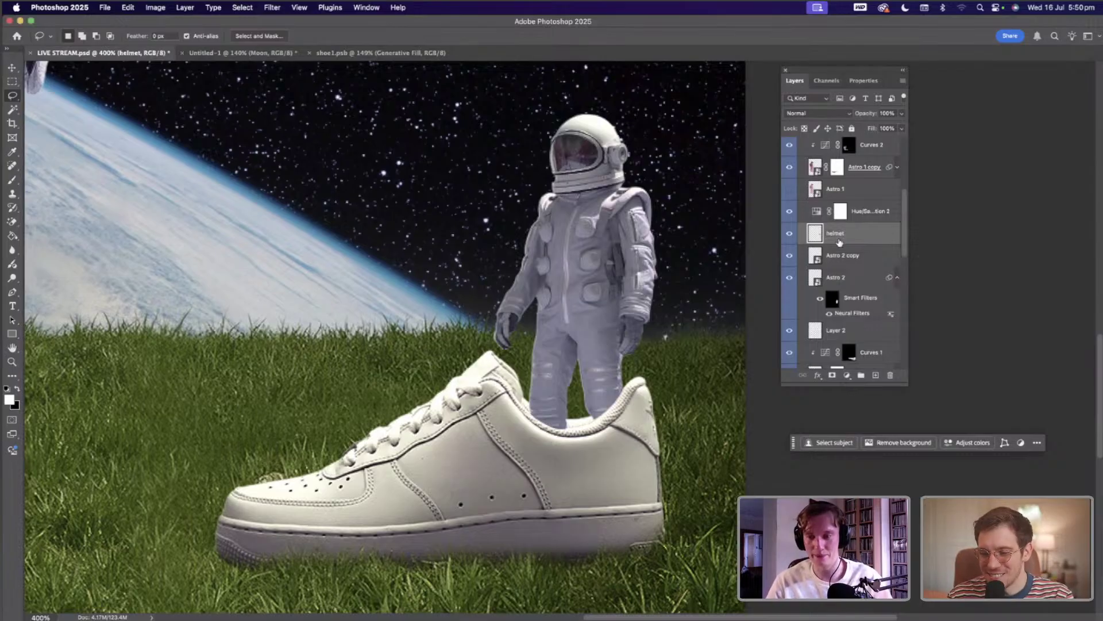
right_click(856, 233)
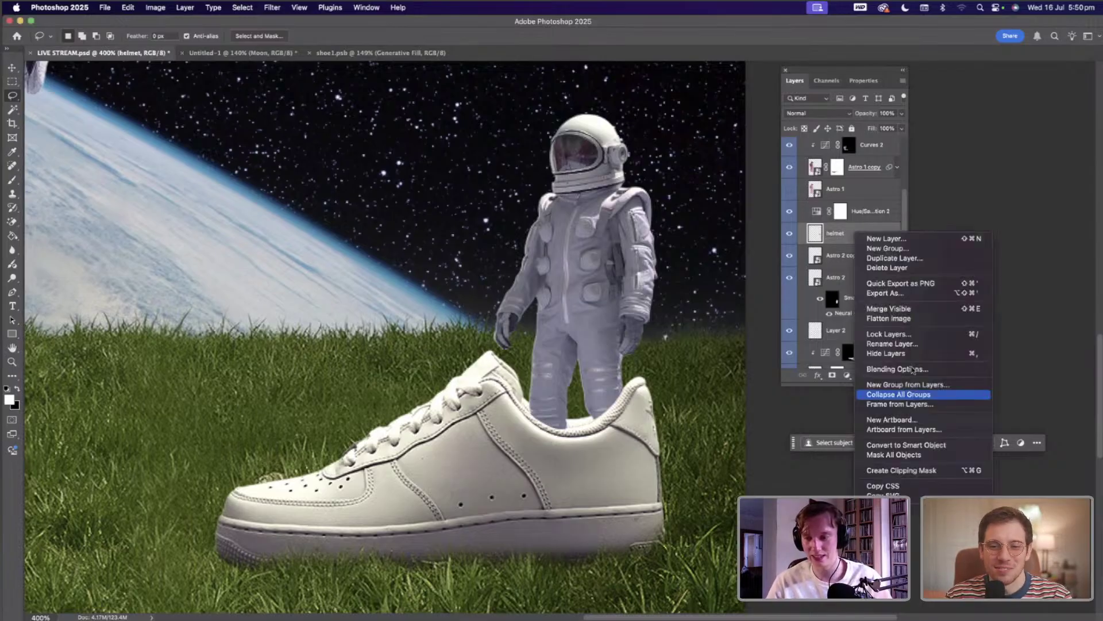
click(899, 444)
- Try tilting the helmet slightly on the small astronaut, and delete the helmet layer
key(ctrl+t)
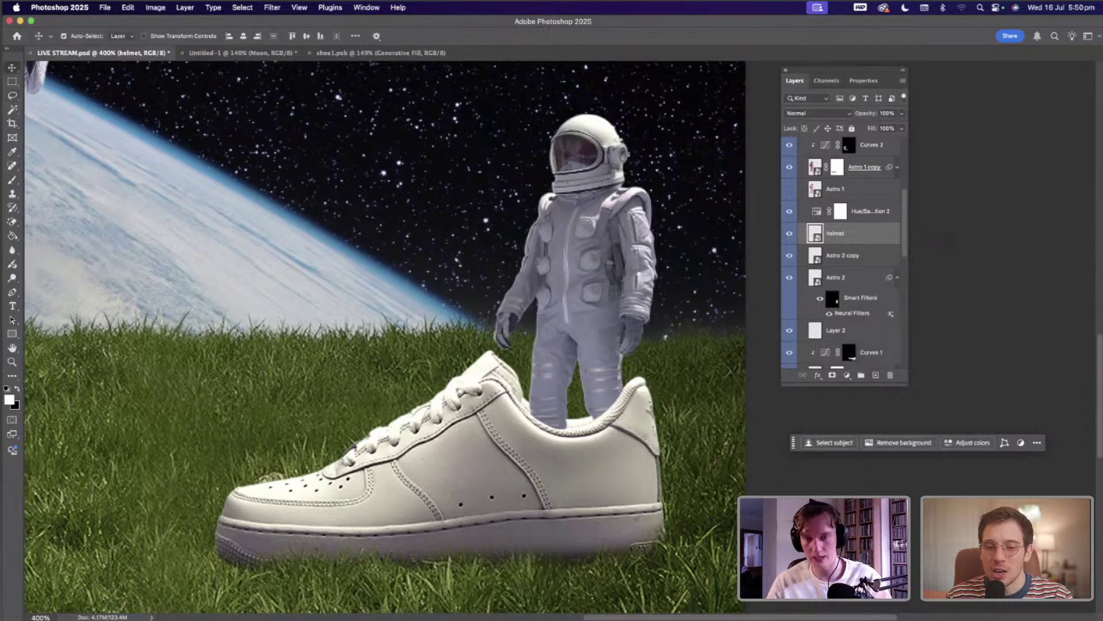
drag(662, 138, 610, 154)
key(Return)
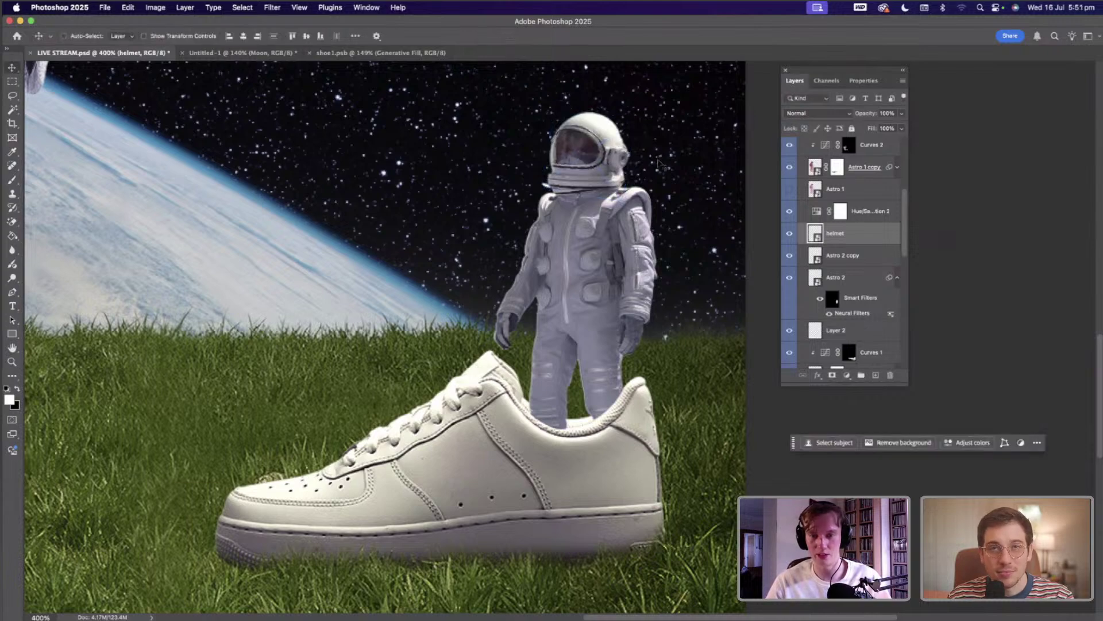
key(BackSpace)
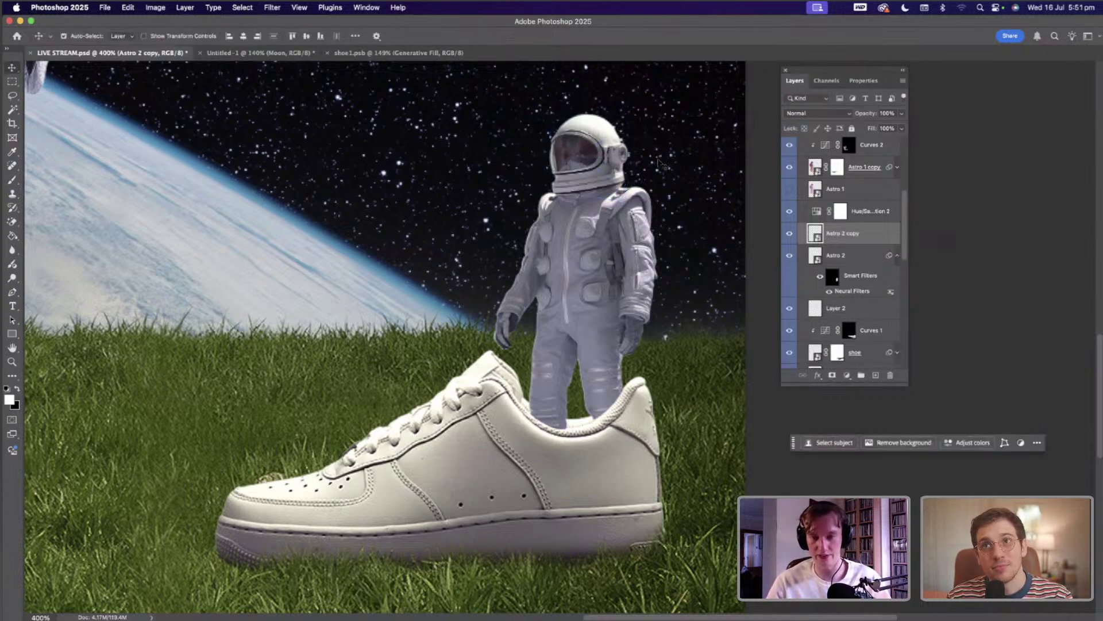
- Show both Fly butterfly layers and bring them to the top of the layer stack
key(super+0)
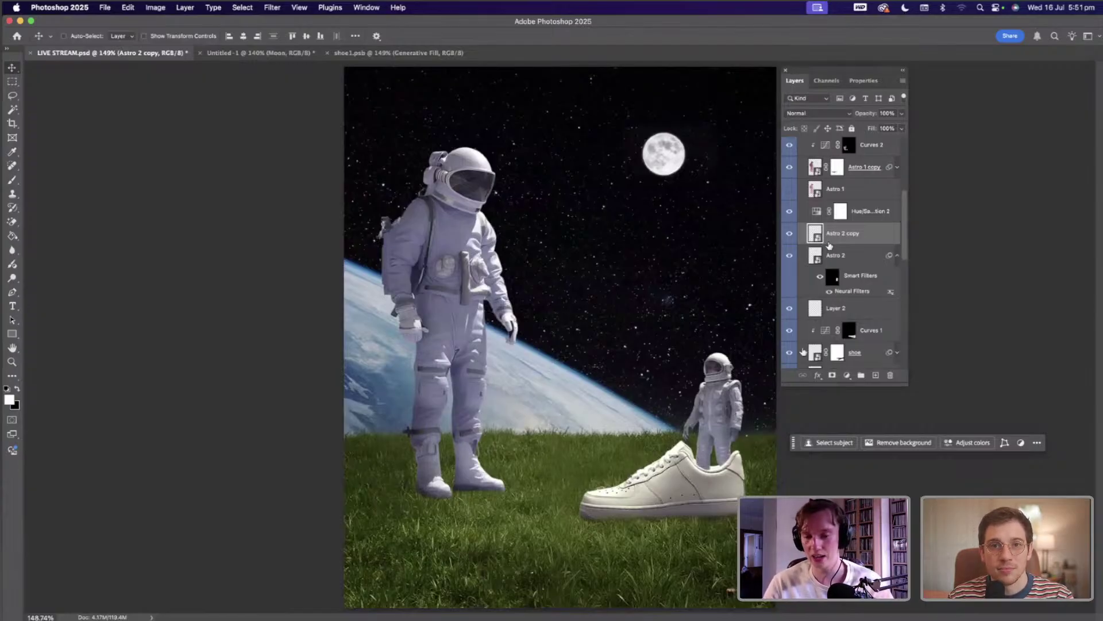
scroll(830, 245, down, 5)
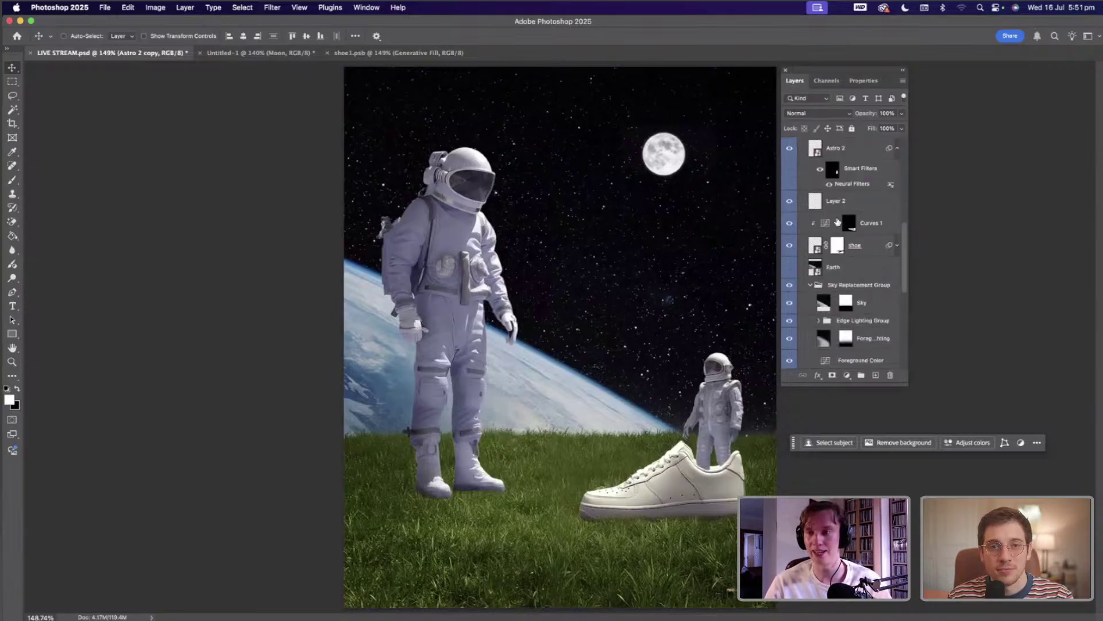
scroll(839, 223, down, 3)
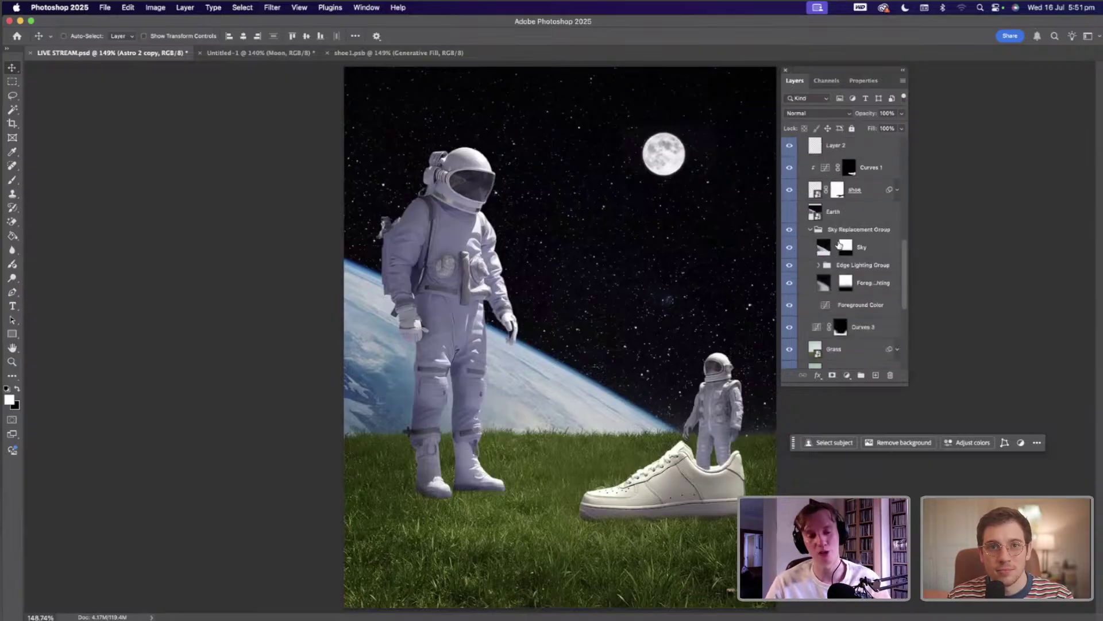
scroll(840, 263, up, 3)
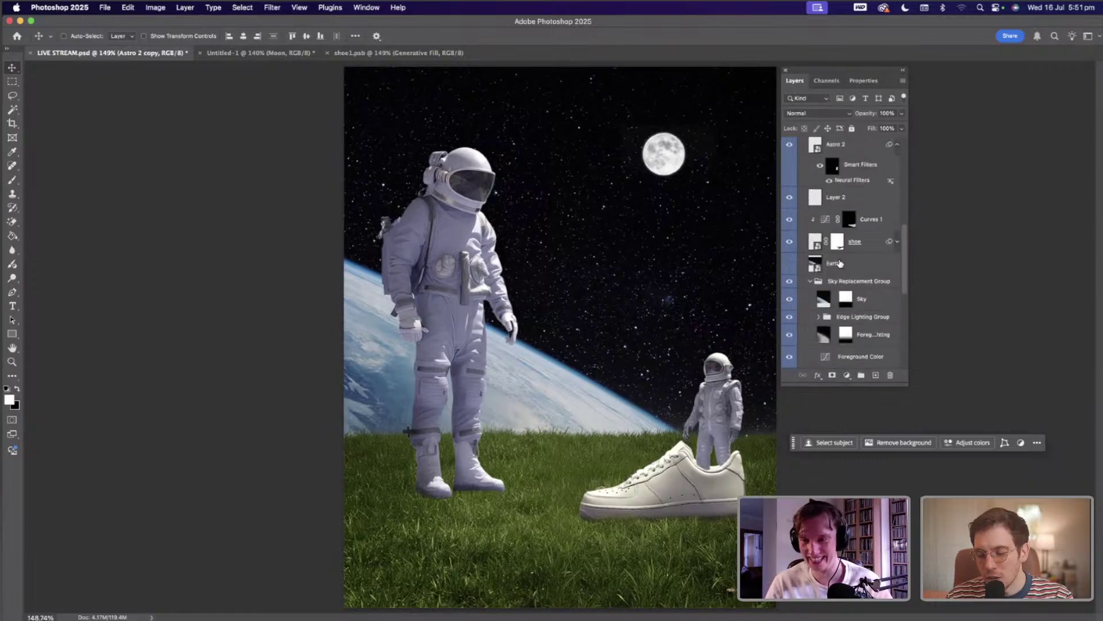
scroll(839, 259, up, 5)
scroll(835, 254, down, 4)
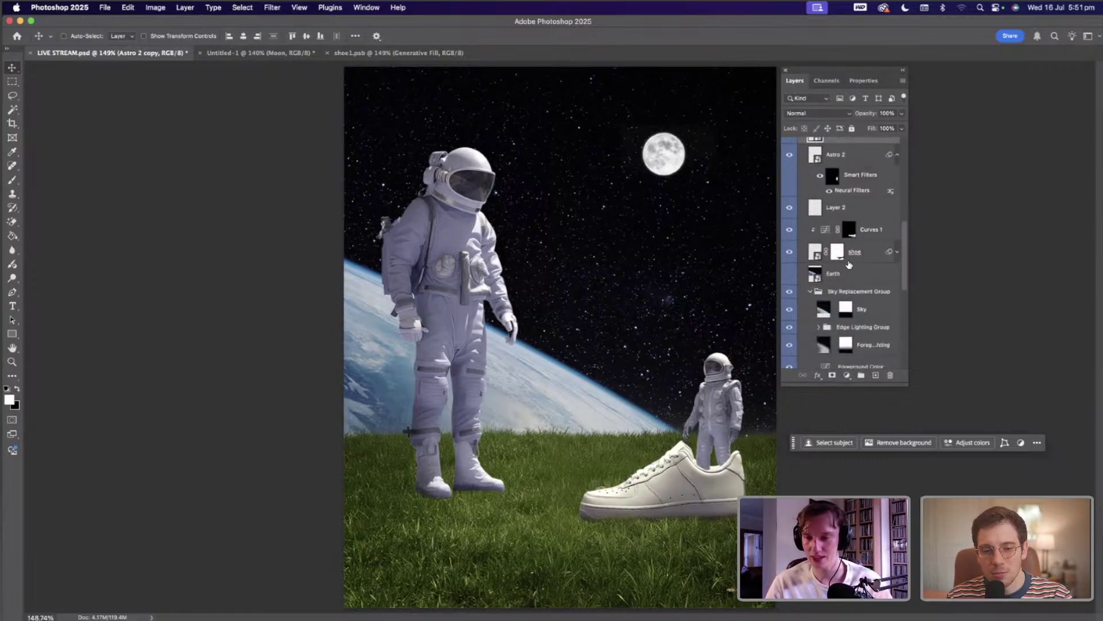
scroll(849, 264, down, 10)
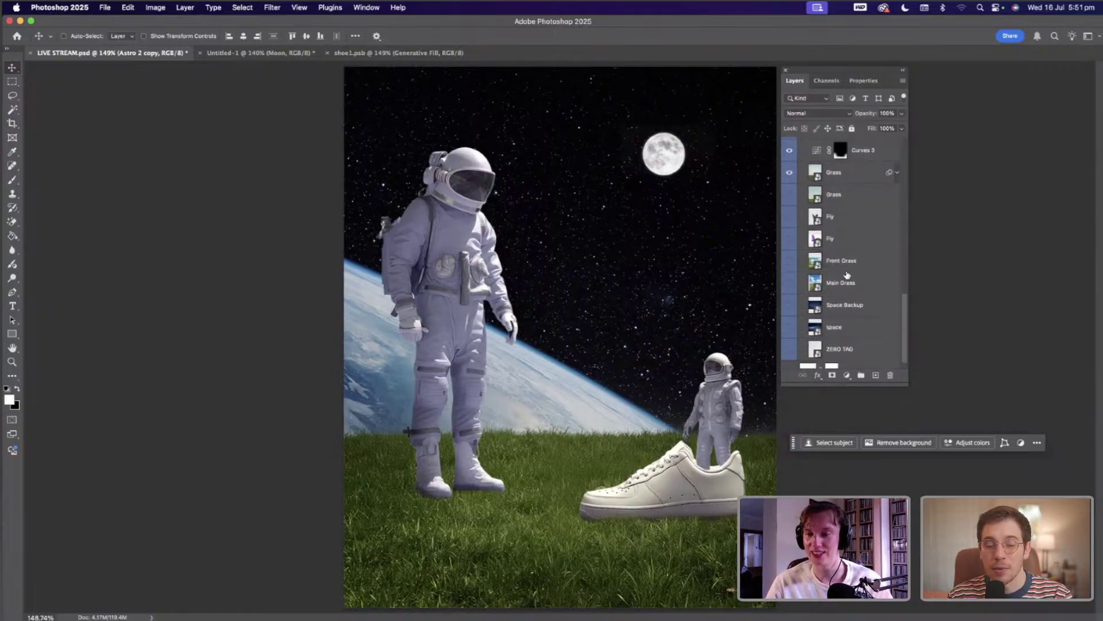
scroll(847, 276, down, 1)
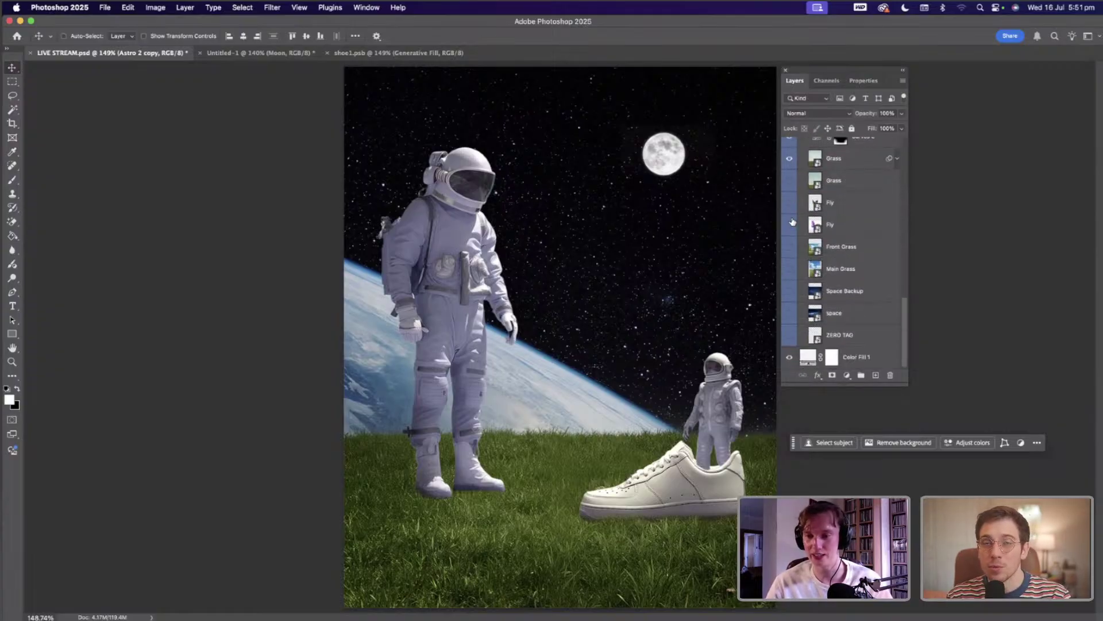
drag(792, 223, 790, 202)
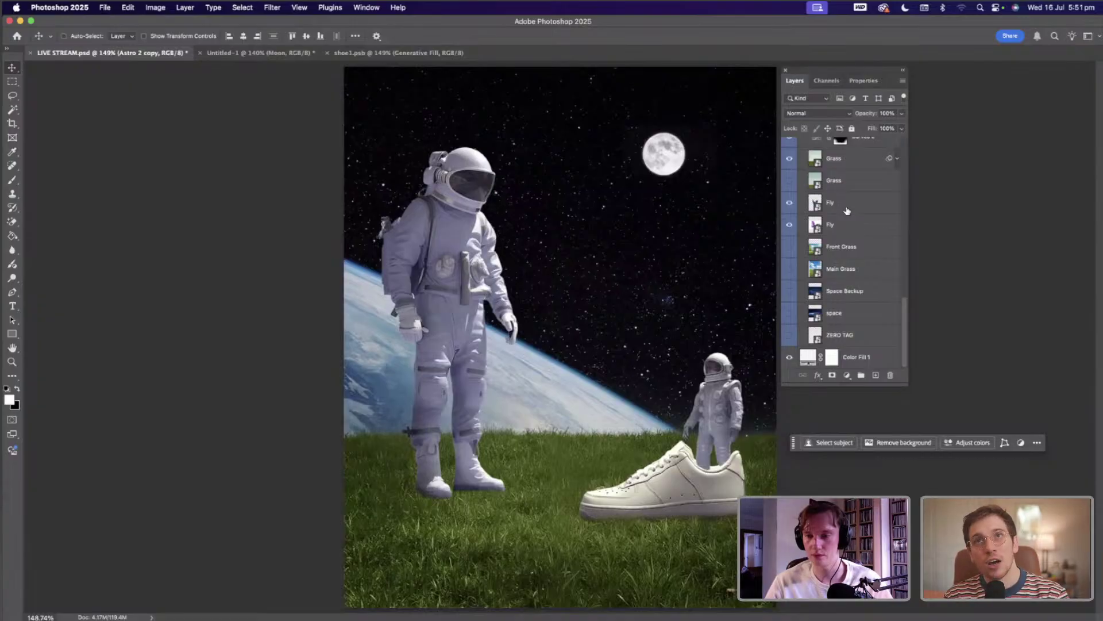
click(847, 211)
shift+click(847, 224)
key(ctrl+shift+bracketright)
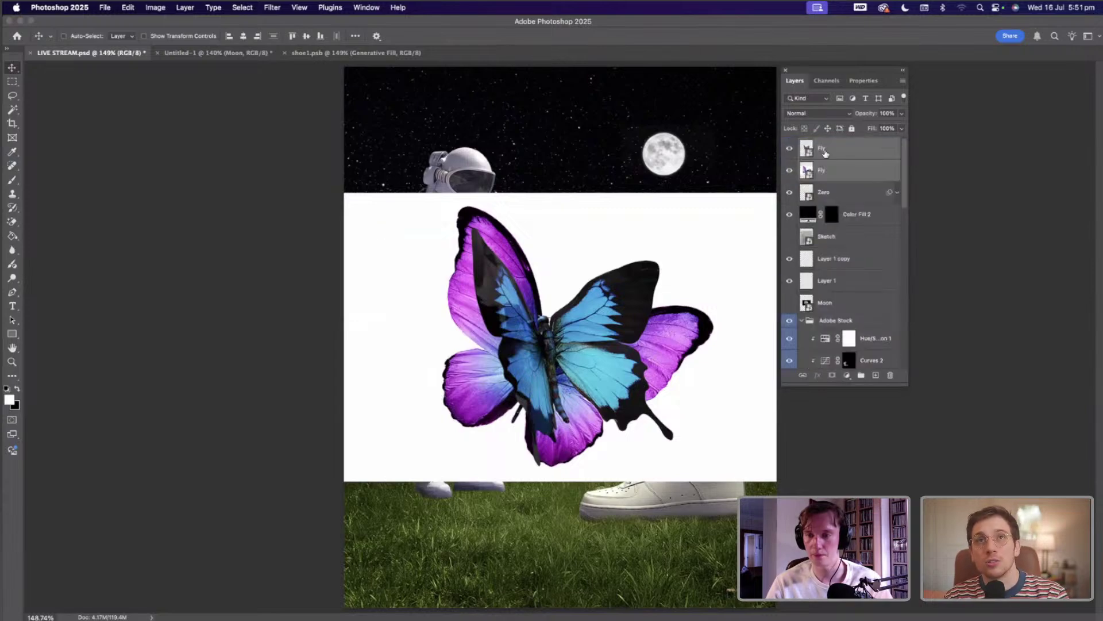
- Hide the purple Fly butterfly, scale the blue one to 1.69%, and place it in front of the shoe
click(790, 172)
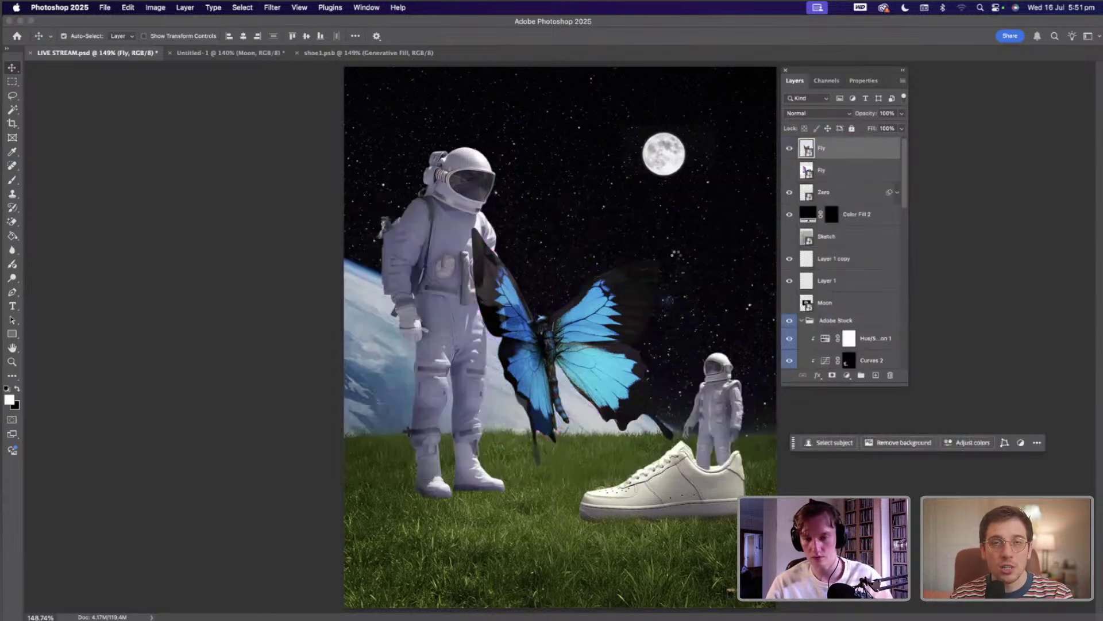
key(super+t)
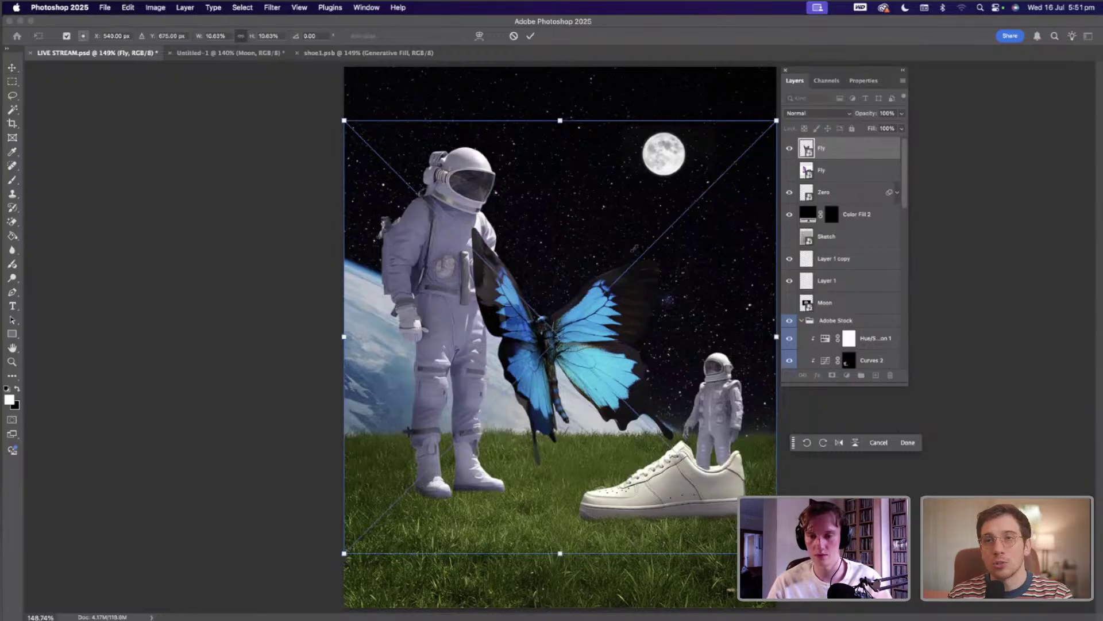
drag(776, 121, 612, 286)
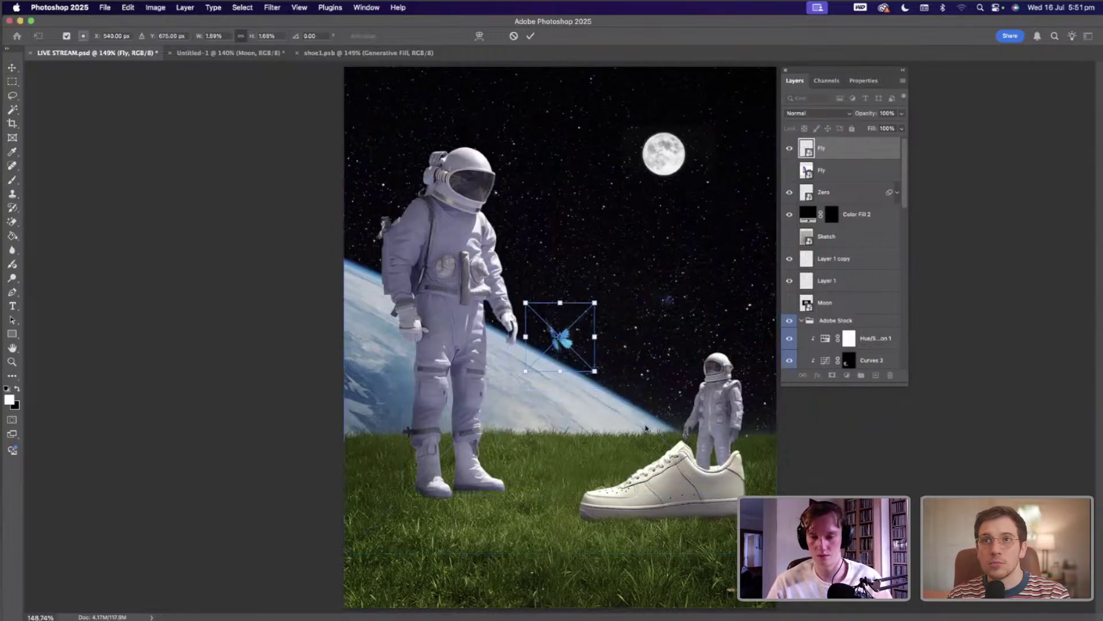
drag(571, 327, 644, 425)
key(Return)
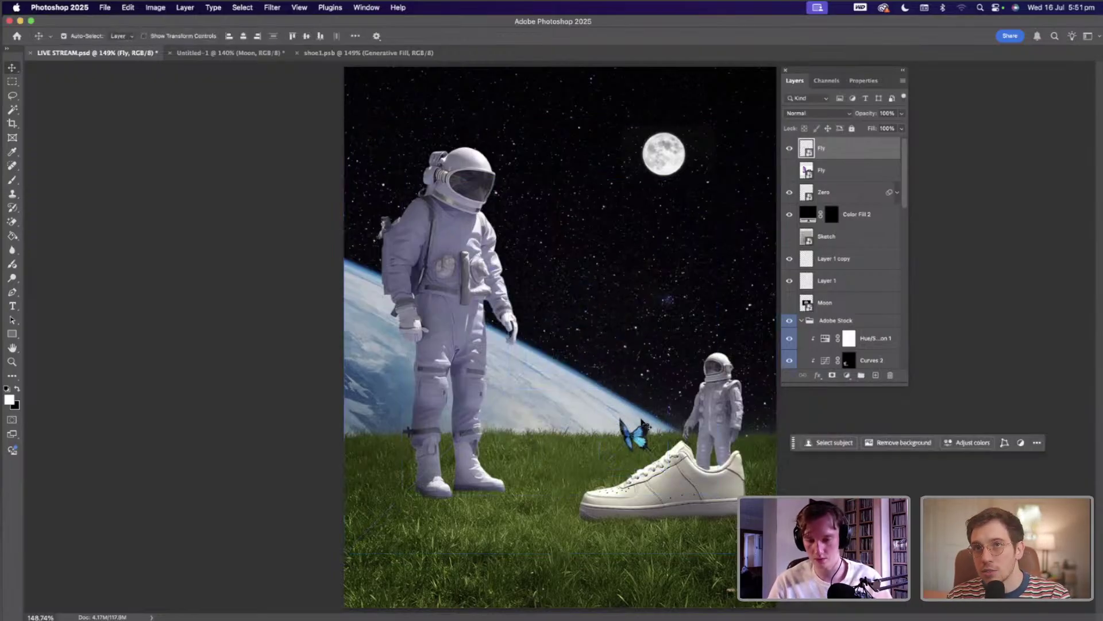
- Duplicate the small blue butterfly, scale the copy to 1.42%, and flip it horizontally
key(super+j)
key(super+t)
key(Return)
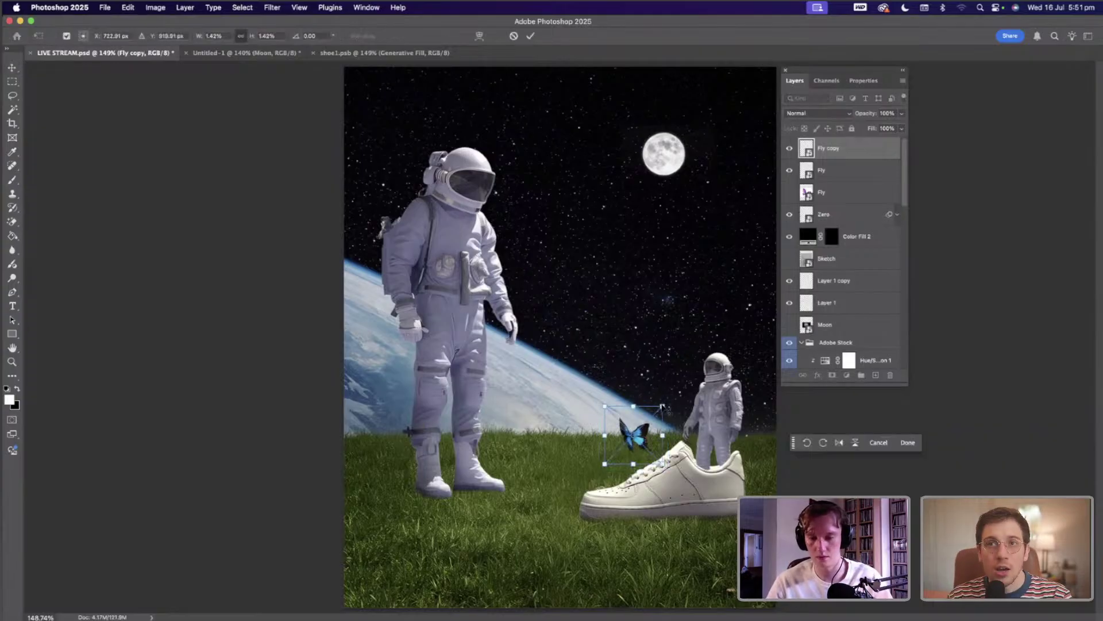
key(shift+super+slash)
text(flip)
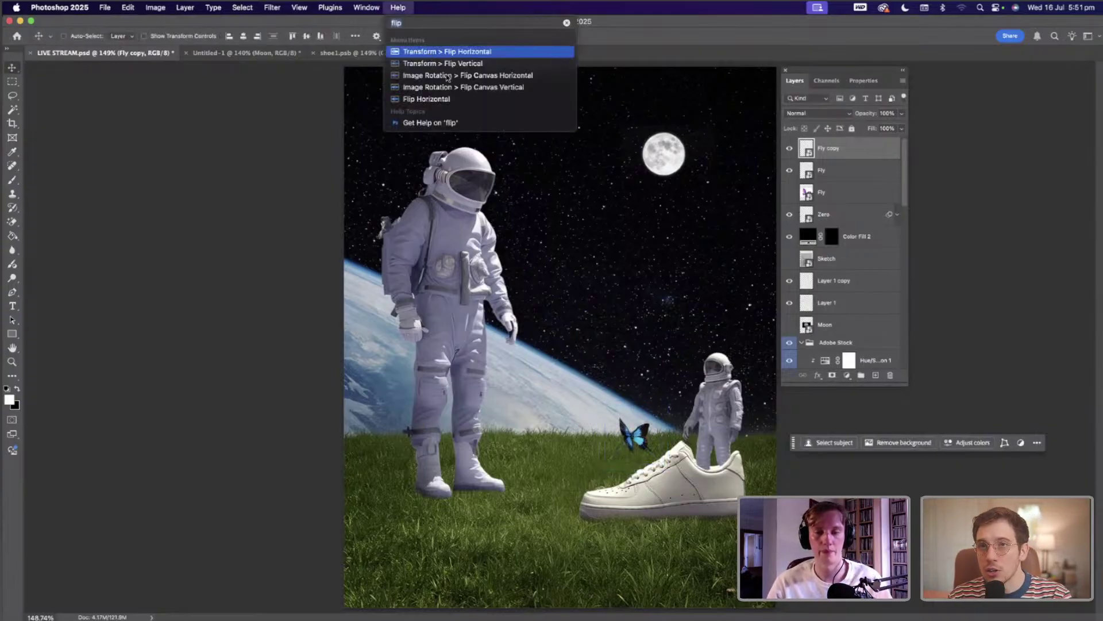
key(Return)
- Move the flipped butterfly to the image's right edge above the small astronaut and enlarge it to 2.44%
drag(743, 374, 728, 399)
key(super+t)
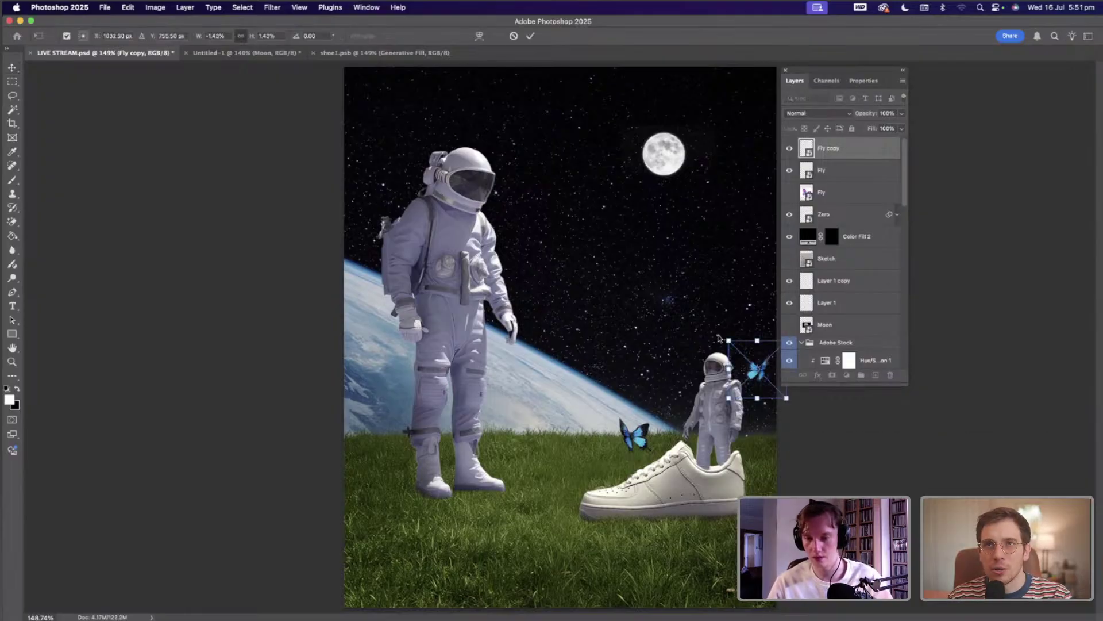
drag(729, 340, 687, 299)
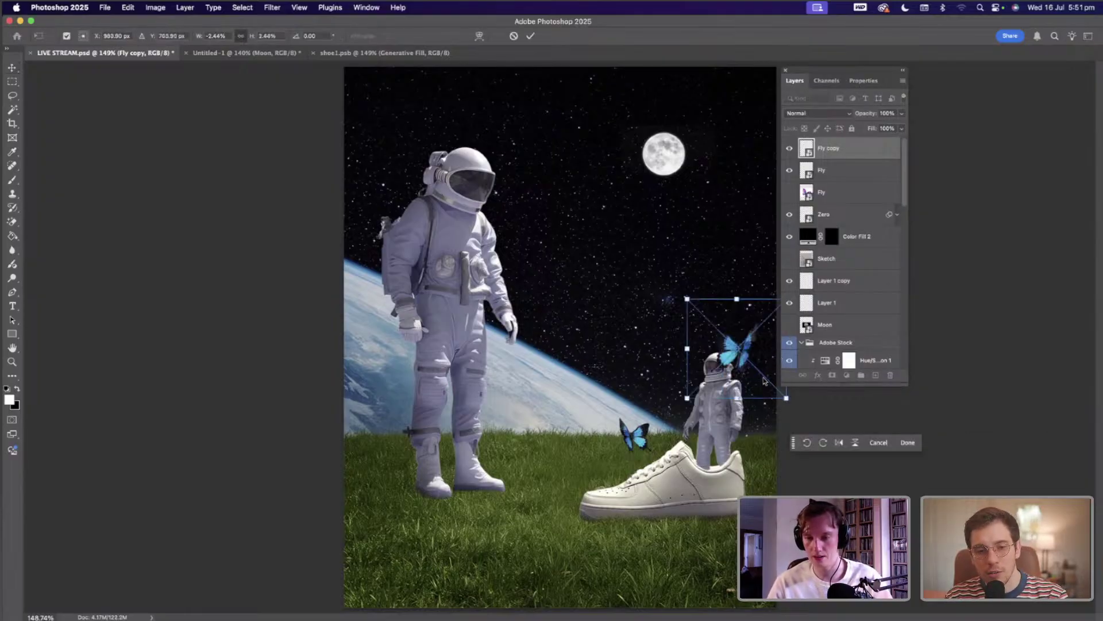
mouse_move(750, 355)
mouse_down()
mouse_move(767, 379)
mouse_move(738, 352)
mouse_move(742, 337)
mouse_up()
key(Return)
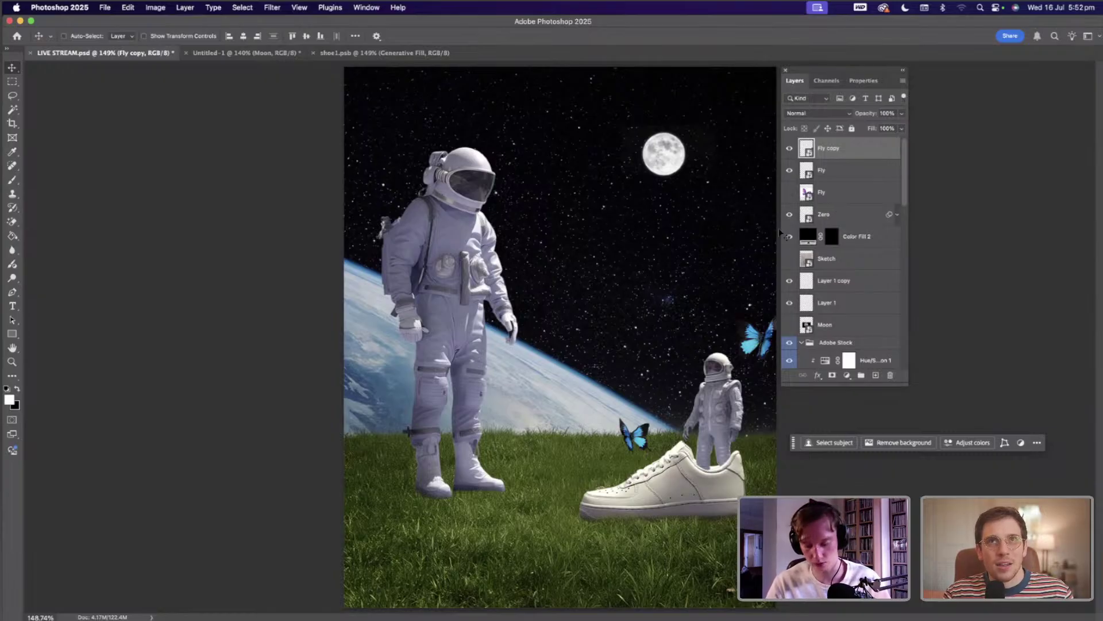
- Duplicate the flipped butterfly, place the copy over the grass in the image's lower-left corner, and enlarge it to 3.65%
key(super+j)
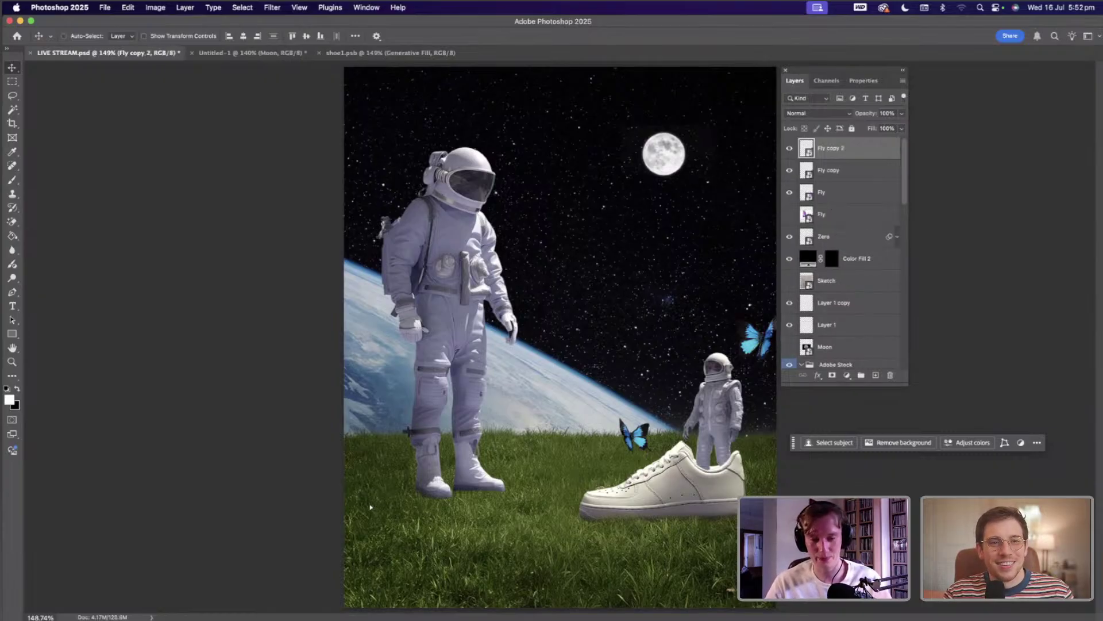
drag(361, 504, 362, 499)
key(super+t)
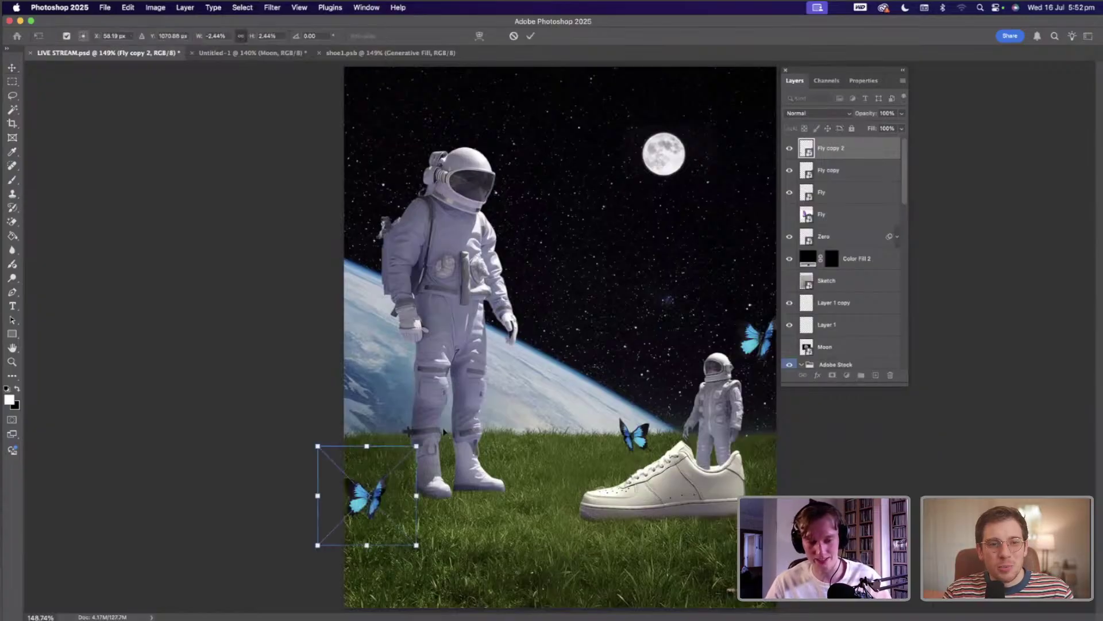
drag(367, 446, 367, 421)
drag(380, 498, 374, 559)
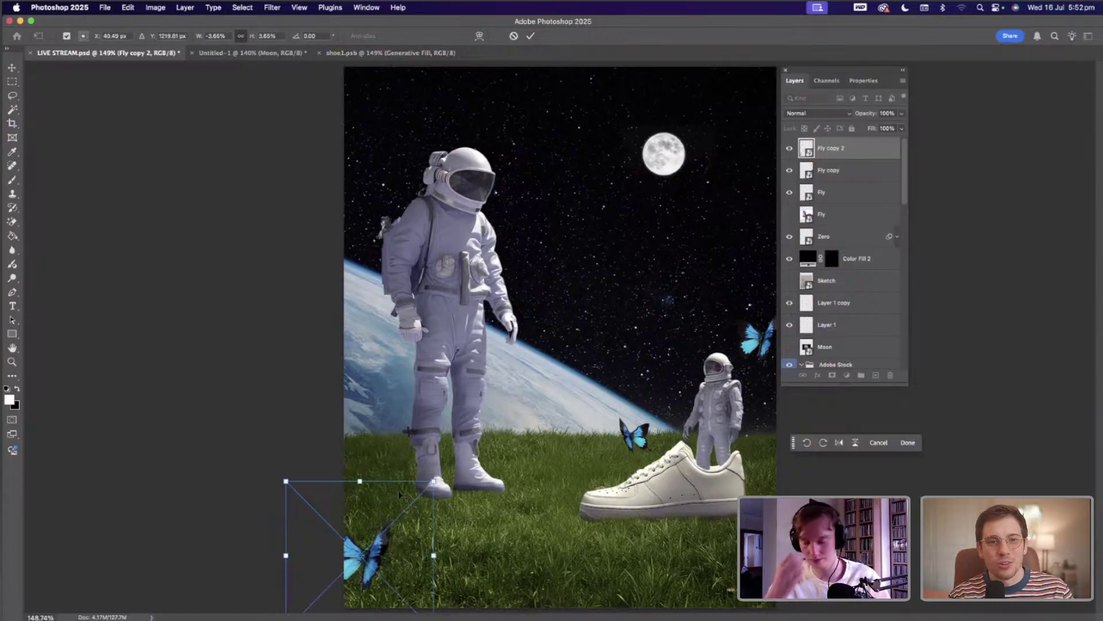
key(Return)
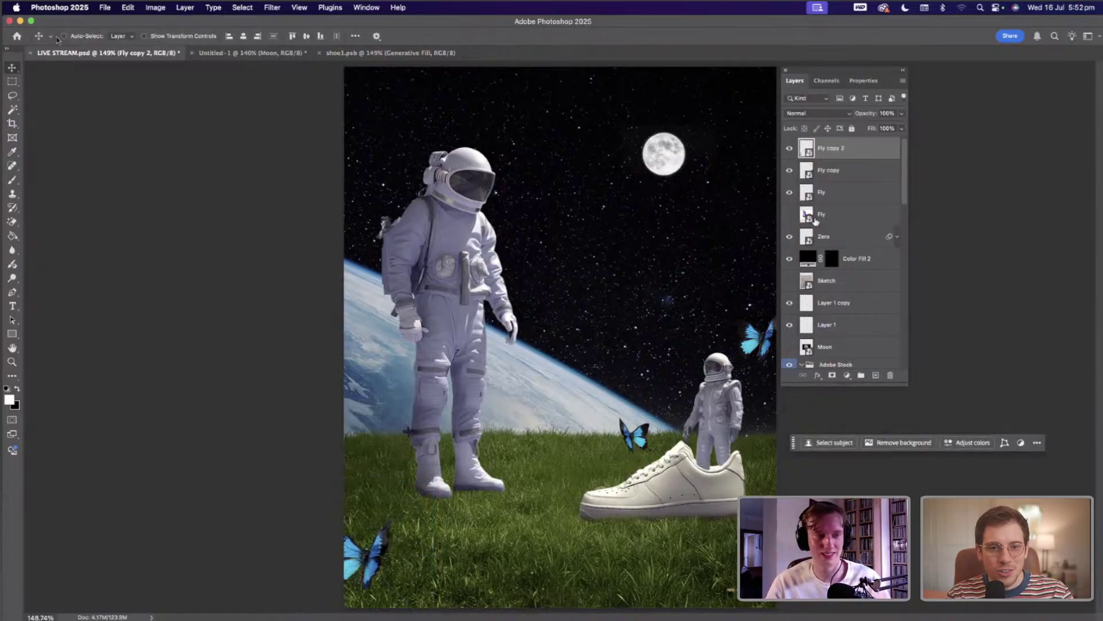
- Shrink the blue butterfly in front of the shoe to 1.07%
key(super)
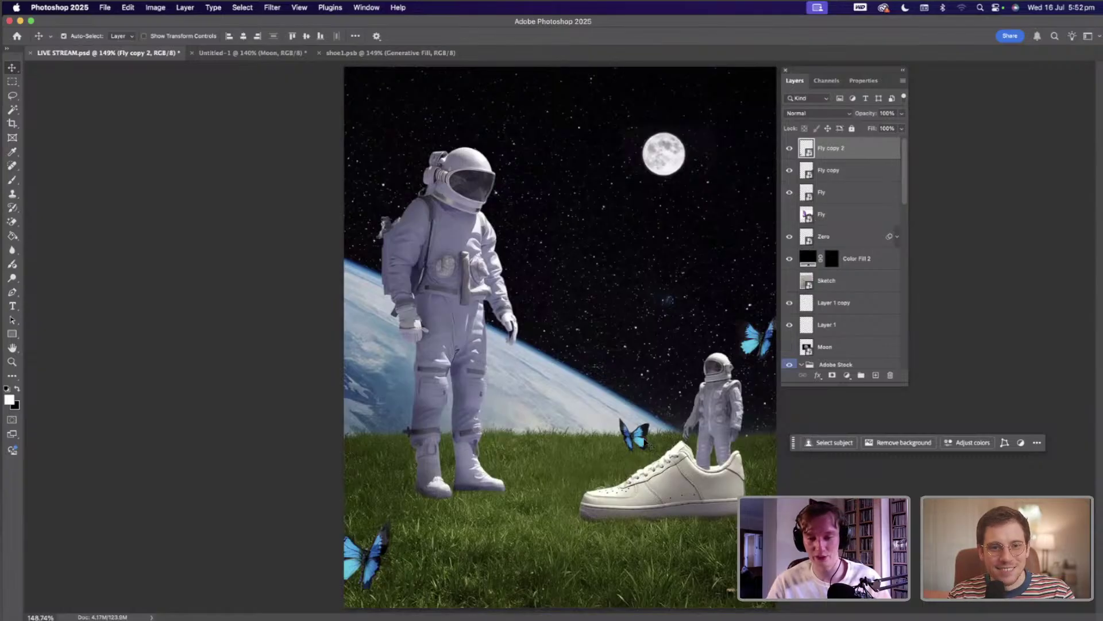
super+click(651, 446)
key(super+t)
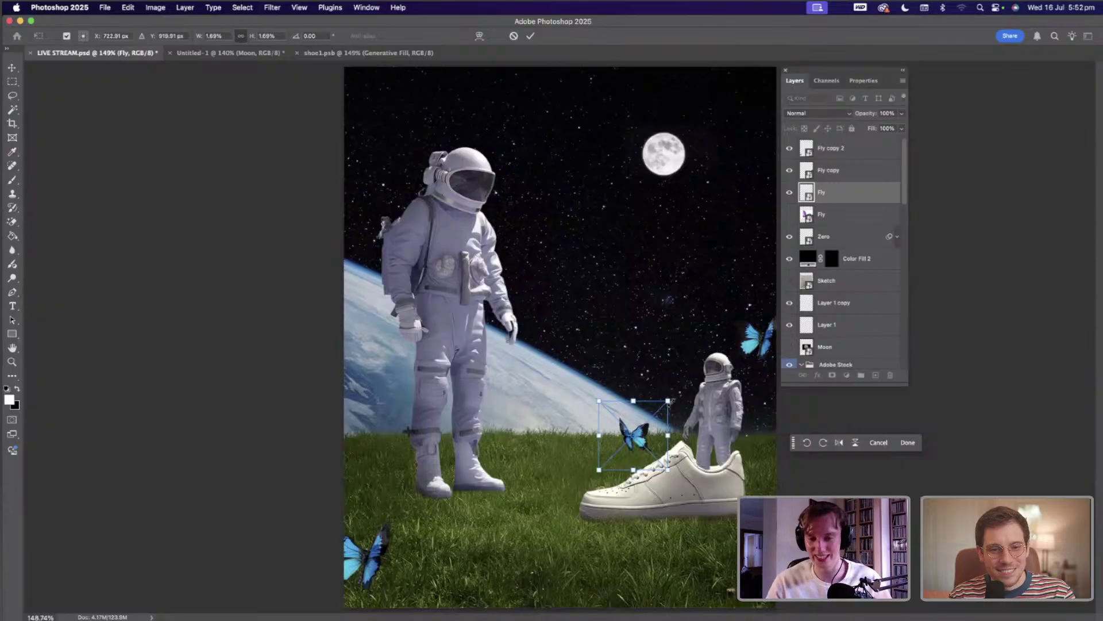
drag(670, 401, 655, 413)
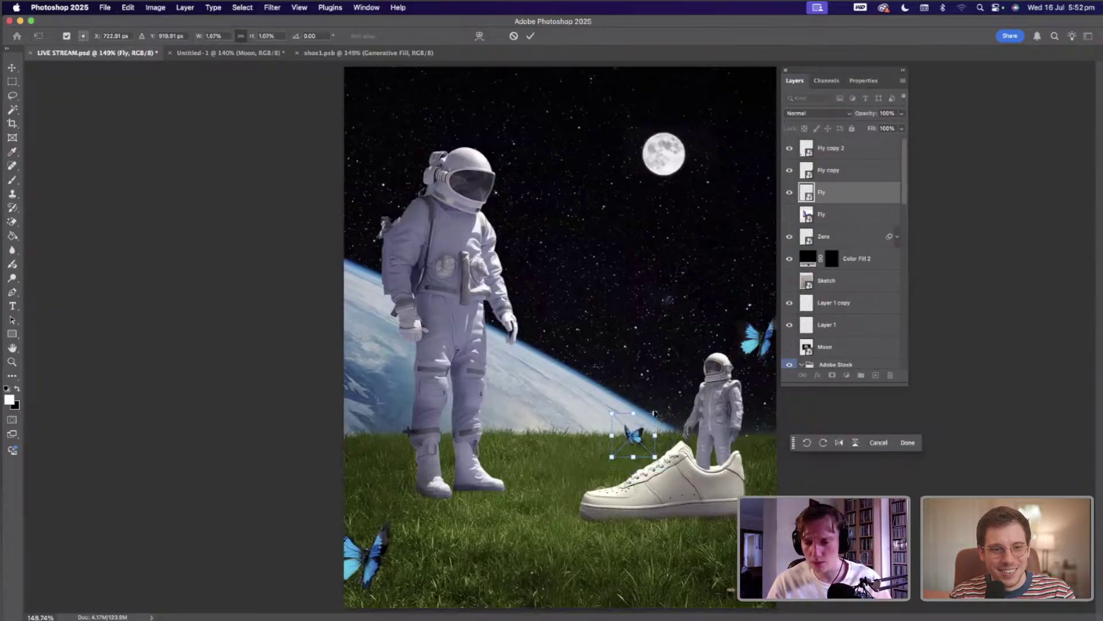
key(Return)
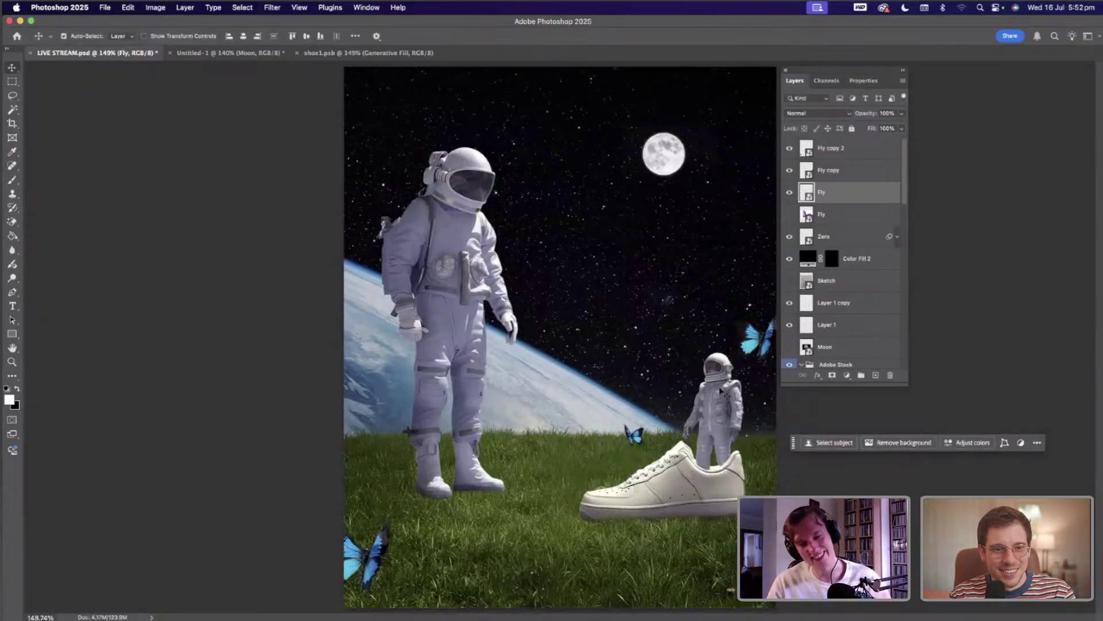
- Nudge the butterfly above the small astronaut further right and delete the hidden purple Fly layer
click(756, 338)
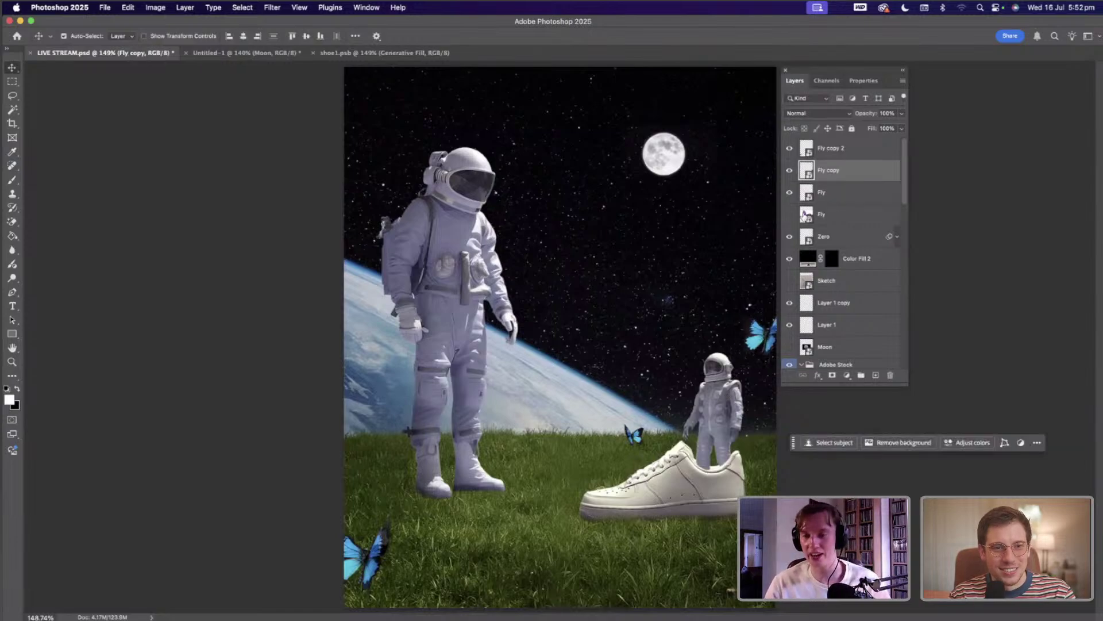
click(830, 219)
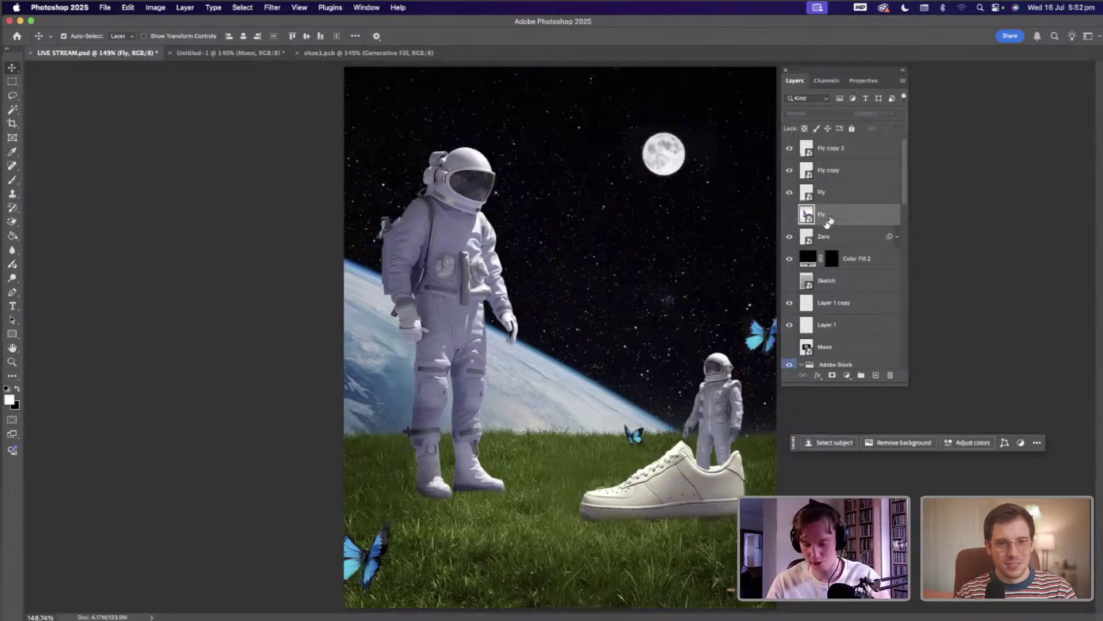
click(828, 236)
- Show the ZERO TAG layer and bring it to the top of the layer stack
scroll(811, 237, down, 3)
scroll(822, 247, down, 1)
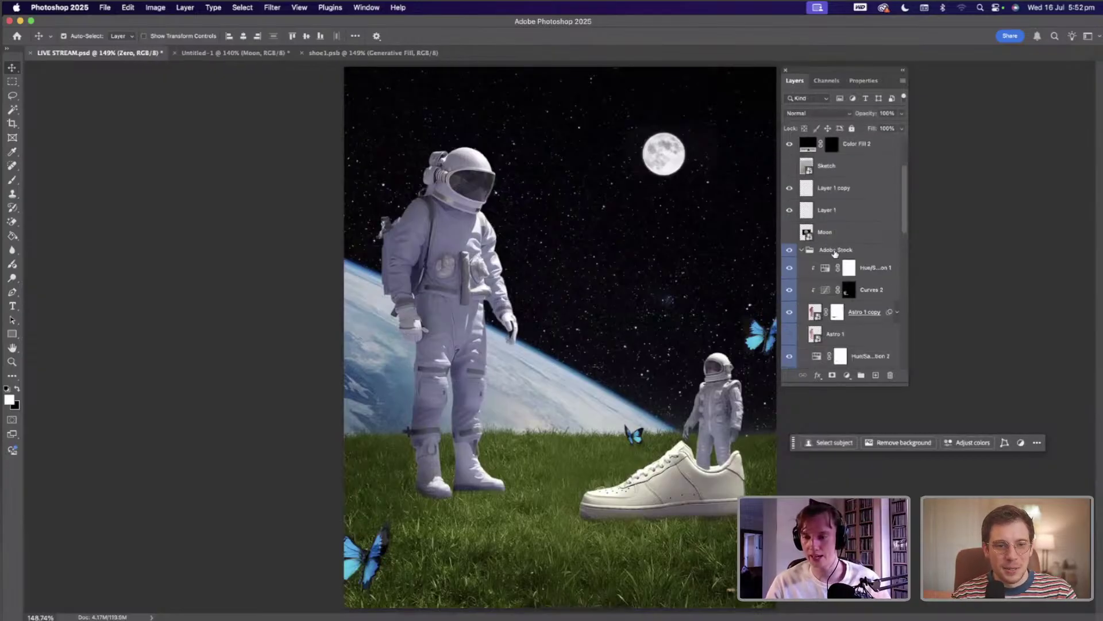
scroll(835, 253, down, 5)
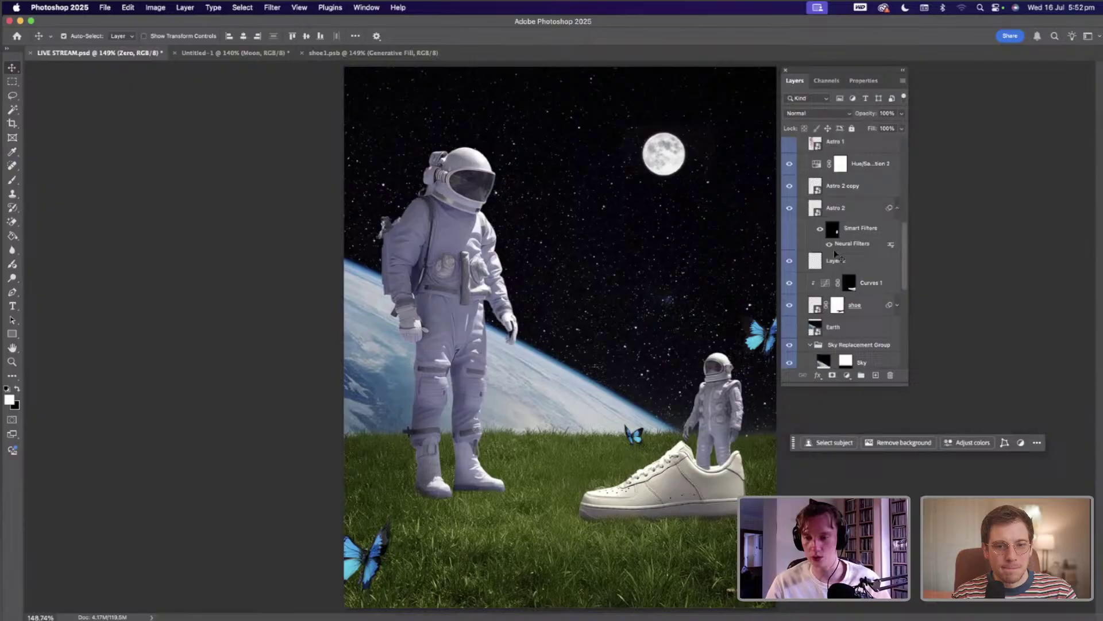
click(473, 463)
scroll(795, 339, down, 10)
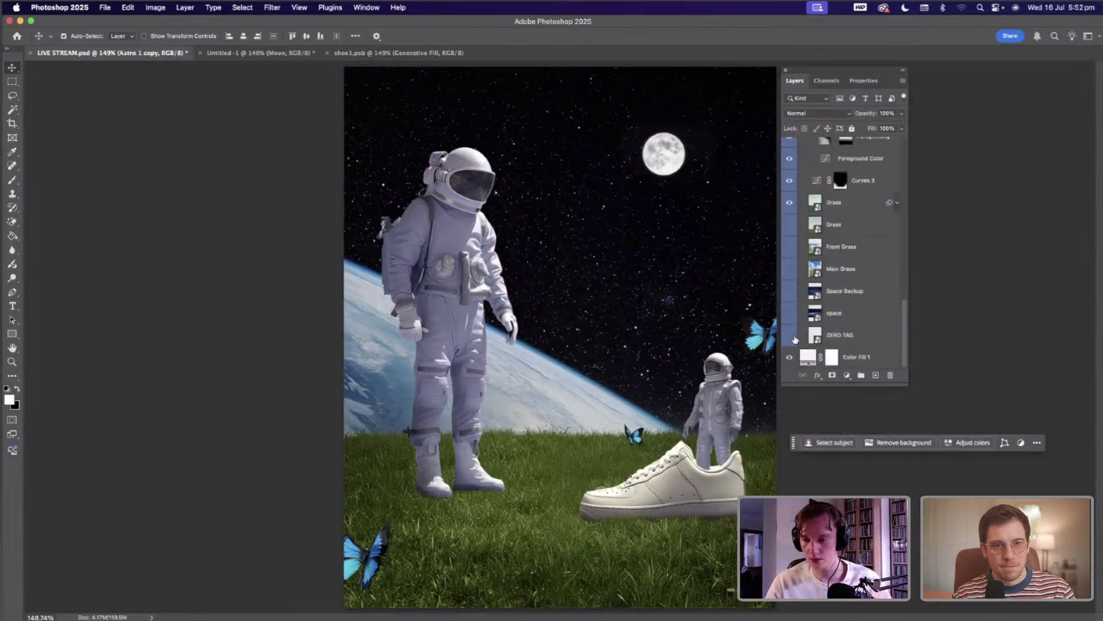
click(793, 338)
drag(831, 132, 832, 144)
- Shrink the ZERO TAG signature and place it over the grass in the image's lower-right corner
key(super+t)
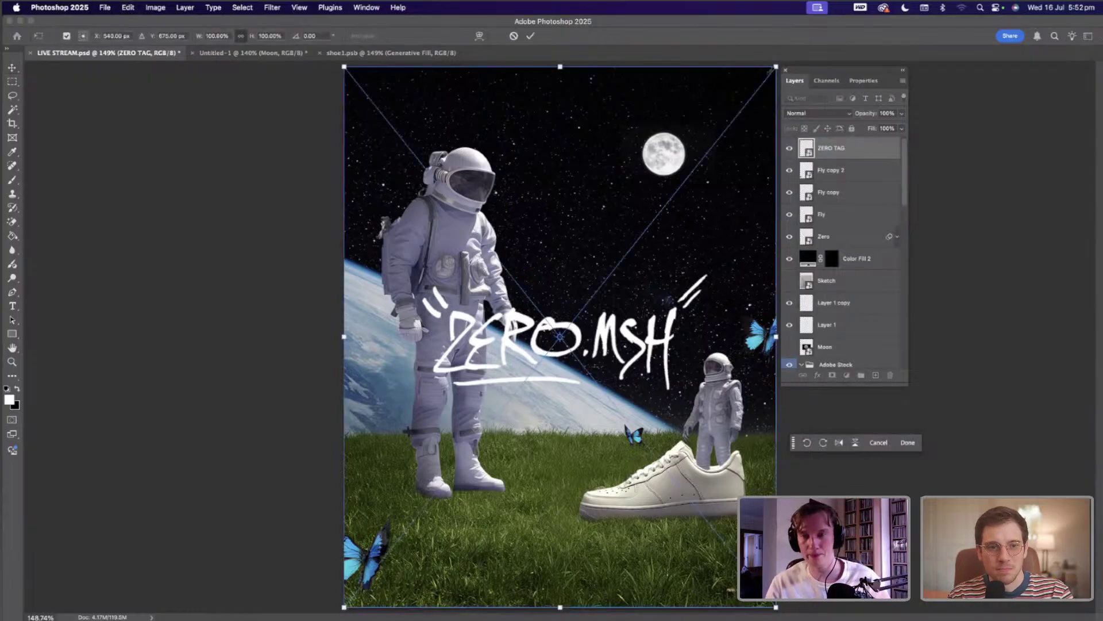
drag(667, 183, 609, 276)
drag(581, 338, 750, 578)
key(Return)
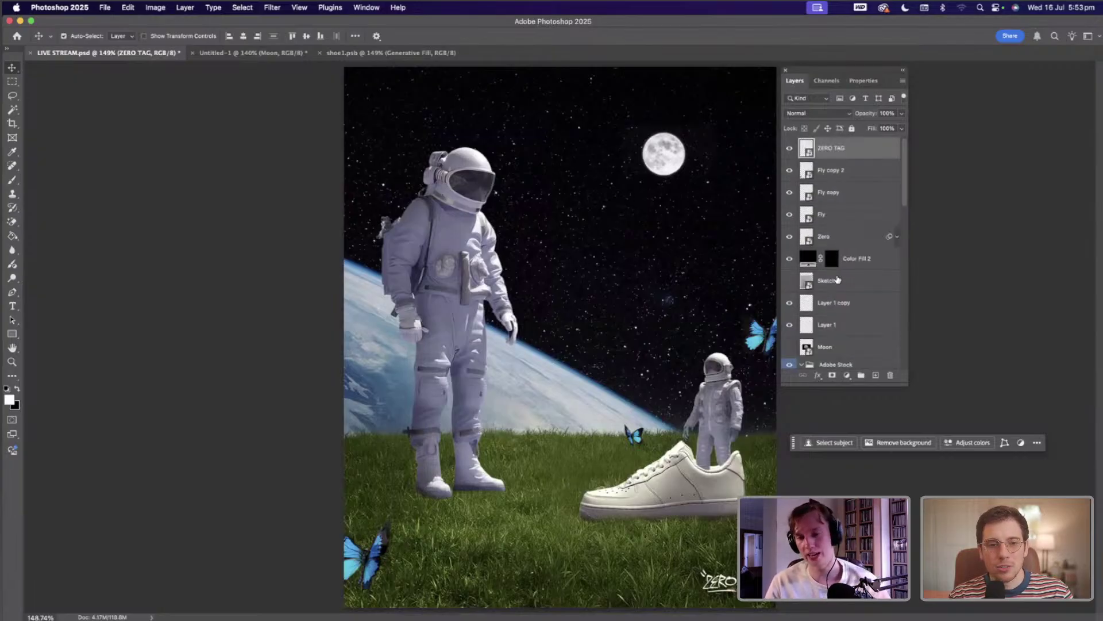
- Add a black (000000) solid color fill layer directly beneath Astro 1 copy
scroll(842, 273, down, 3)
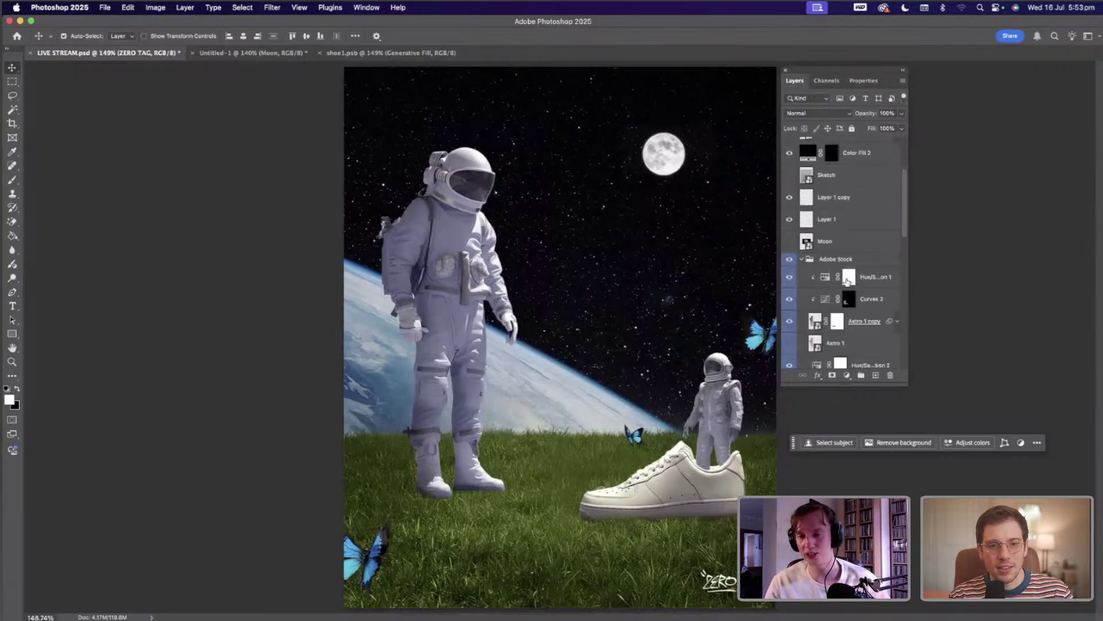
scroll(839, 274, down, 3)
click(850, 260)
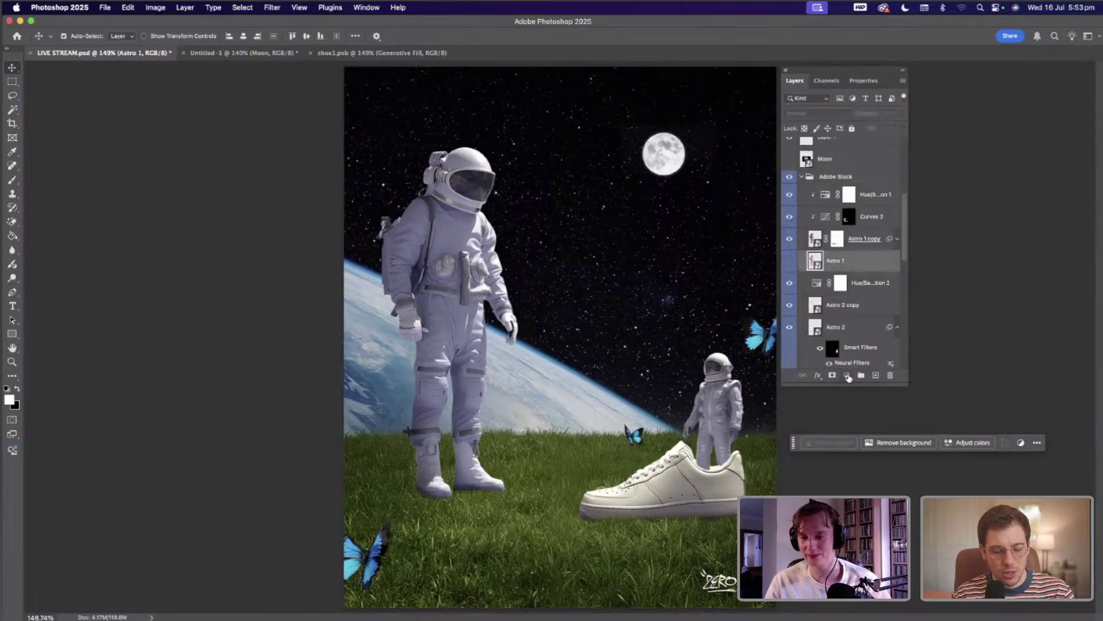
click(847, 375)
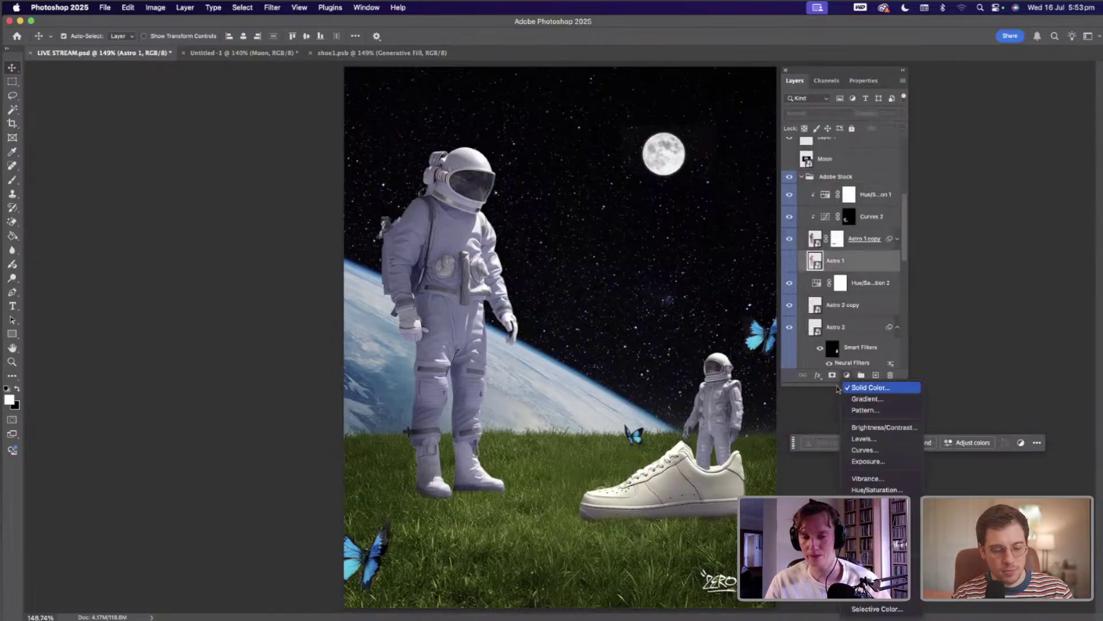
click(871, 388)
text(000000)
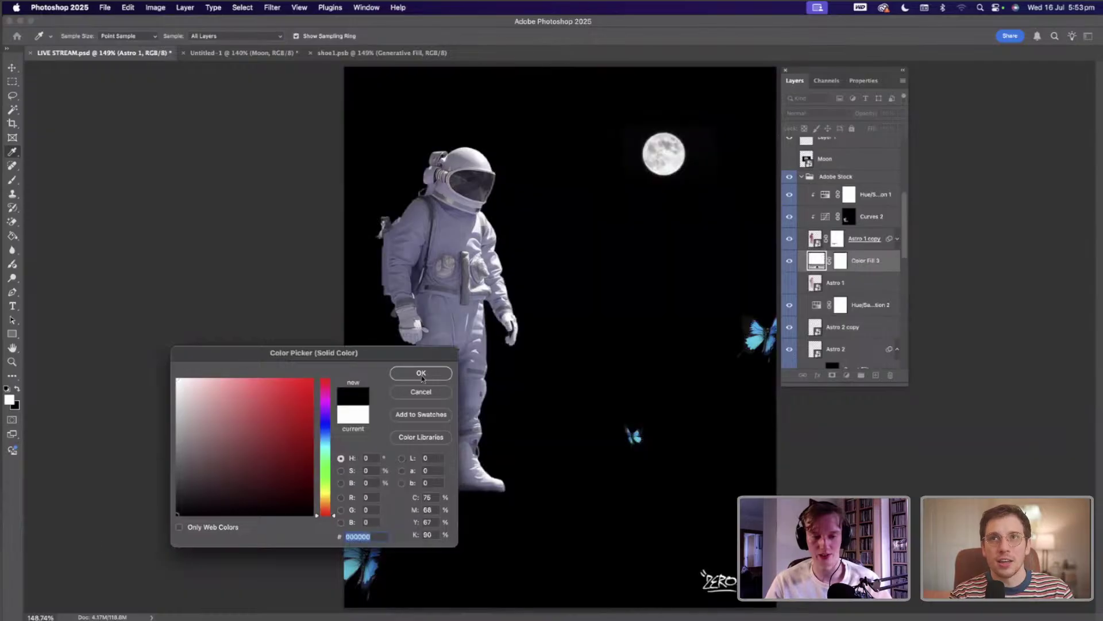
click(420, 376)
- Set the new black fill layer's blend mode to Multiply and invert its mask
click(817, 114)
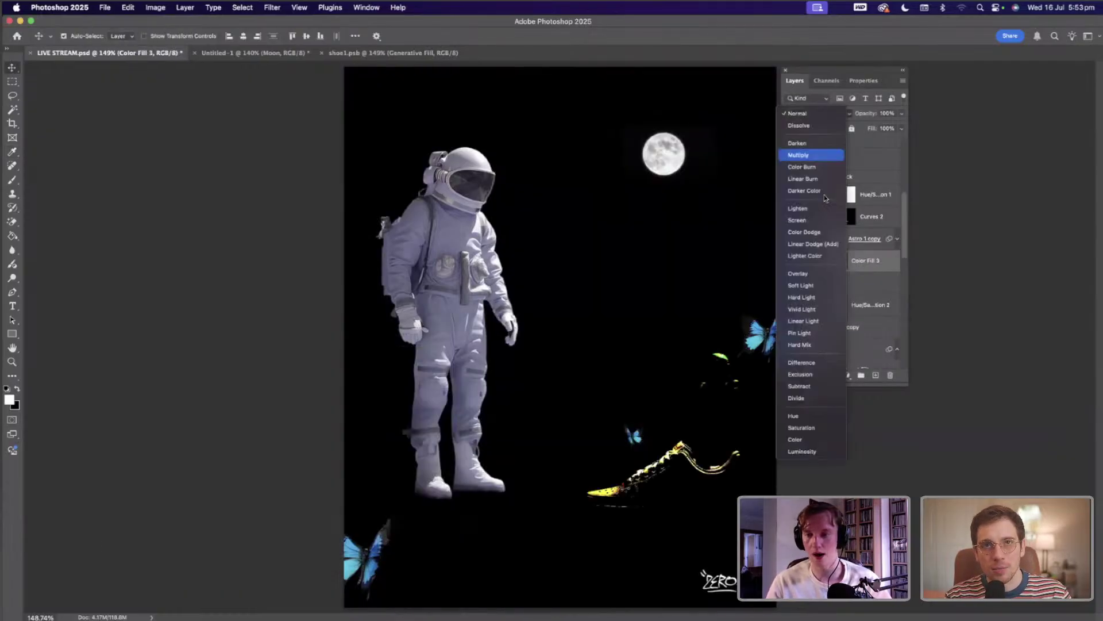
click(804, 172)
click(840, 261)
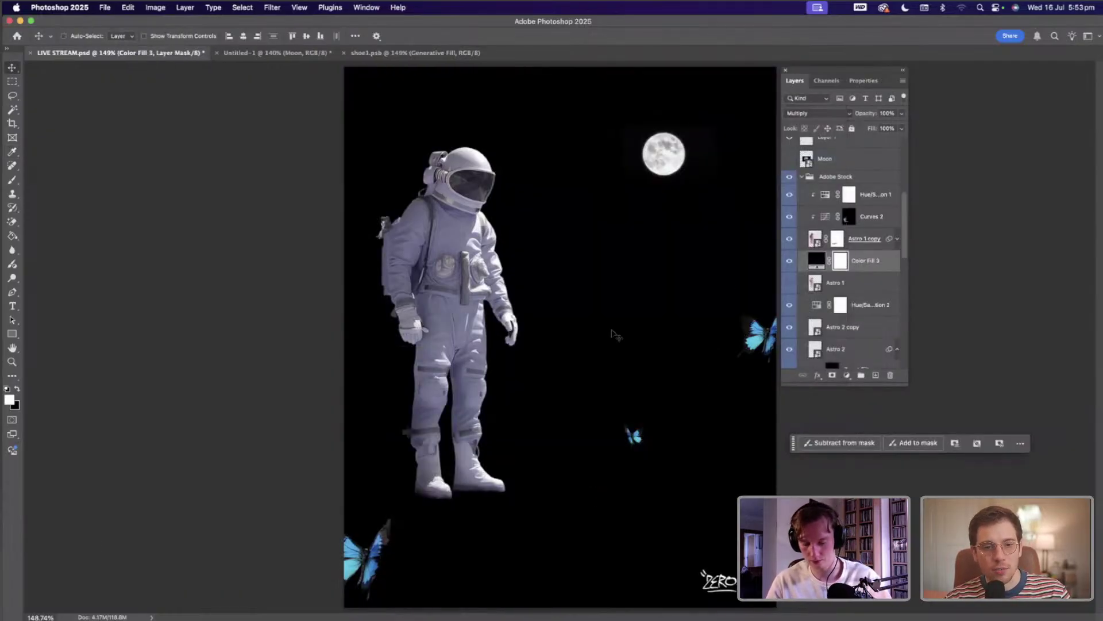
key(ctrl+i)
- Choose a soft round Brush preset and enlarge the brush for painting on the black fill layer's mask
key(b)
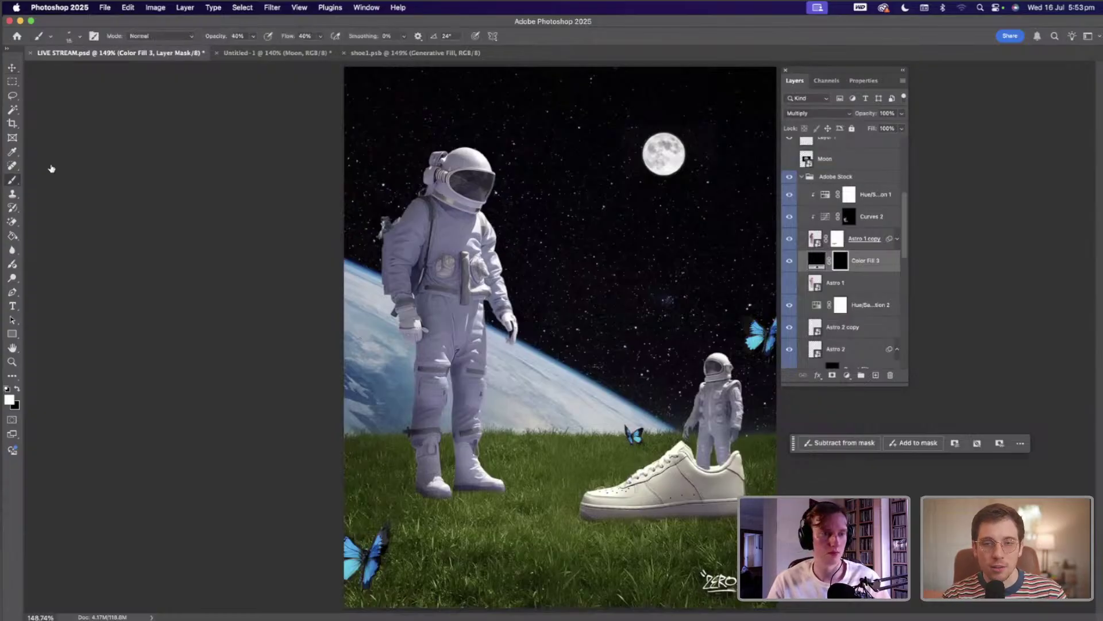
right_click(24, 160)
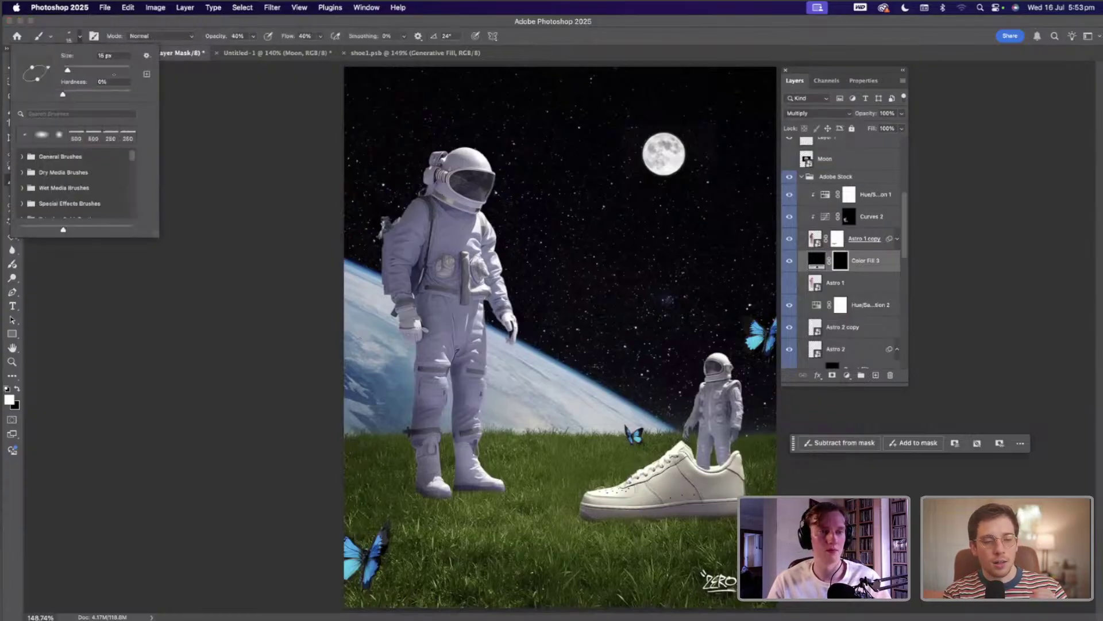
click(25, 134)
key(Return)
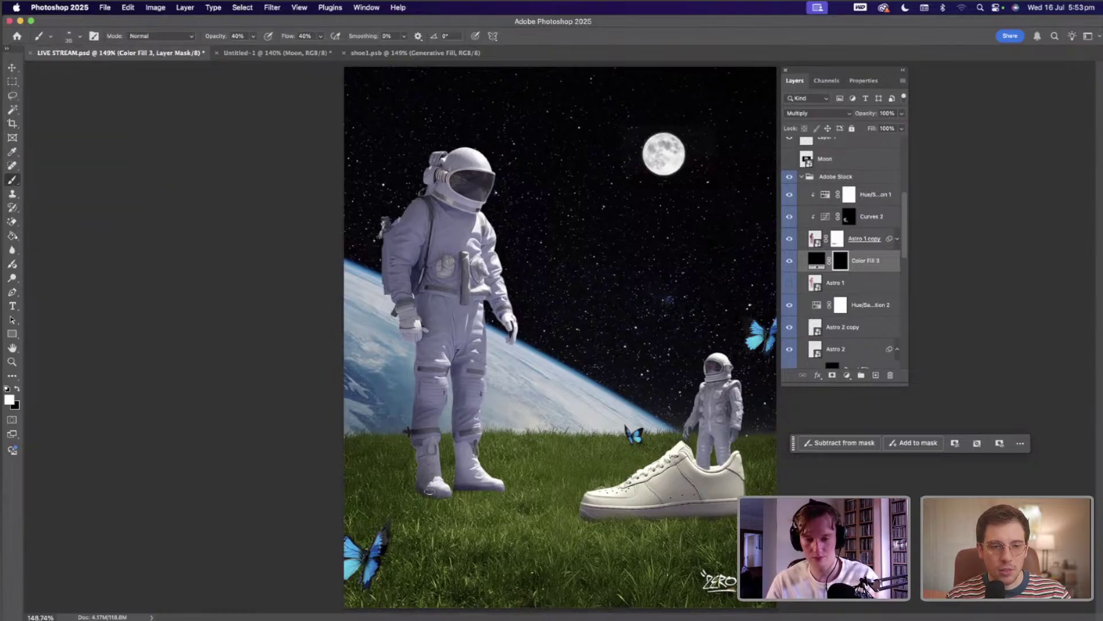
key(bracketright)
key(bracketright)
key(bracketright)
key(bracketright)
key(bracketright)
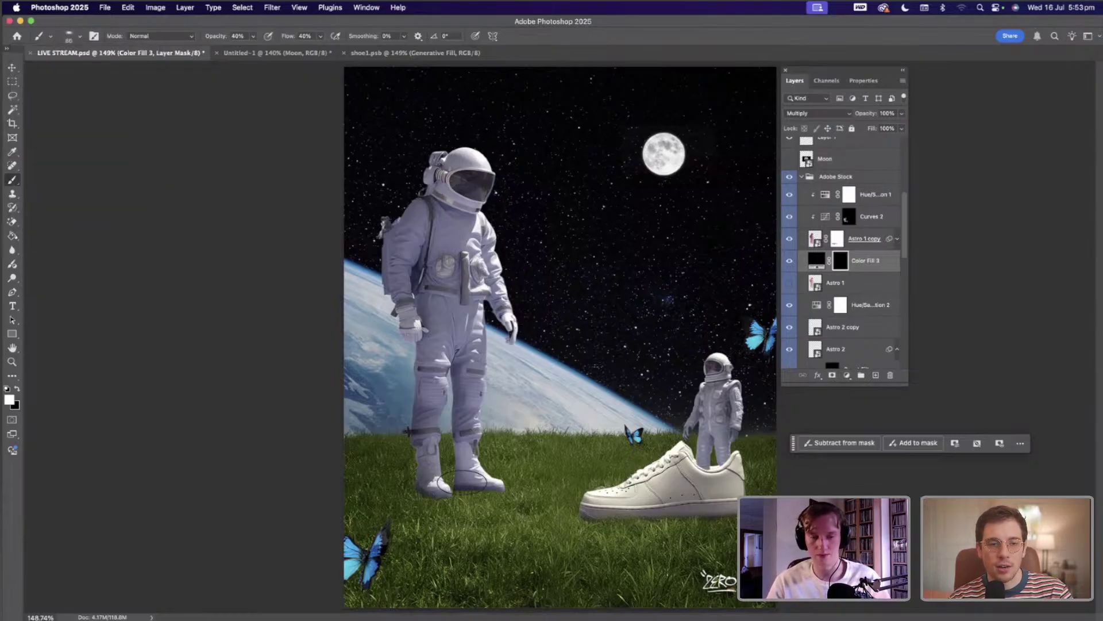
- Paint a soft white stroke on the fill layer's mask to cast a shadow on the grass beneath the large astronaut's rear boot
key(super+equal)
key(super+equal)
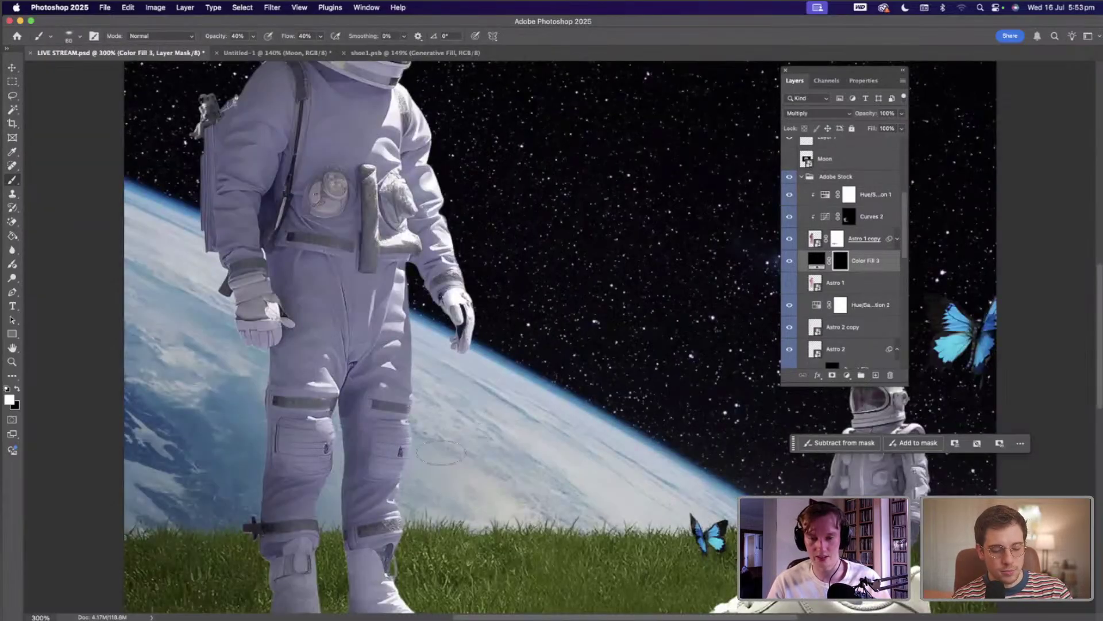
key(super+equal)
scroll(436, 454, down, 5)
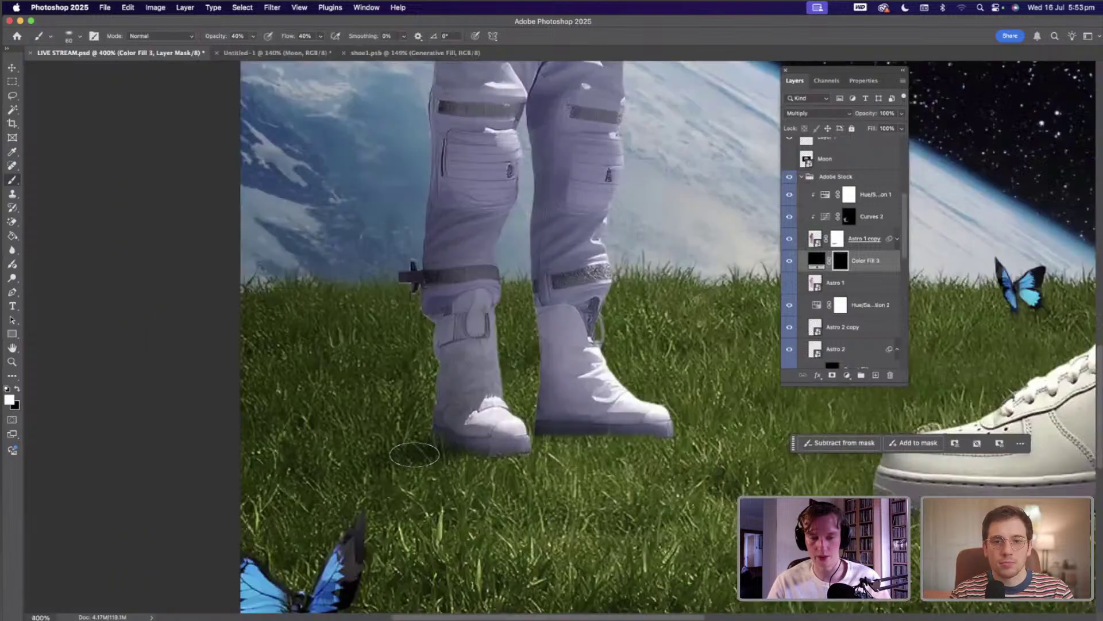
mouse_move(499, 454)
mouse_down()
mouse_move(362, 474)
mouse_move(490, 456)
mouse_move(367, 489)
mouse_move(504, 461)
mouse_move(387, 478)
mouse_move(394, 458)
mouse_move(342, 458)
mouse_move(418, 435)
mouse_move(423, 449)
mouse_move(370, 480)
mouse_move(474, 483)
mouse_up()
- Set the brush opacity to 21% and soften the painted shadow on the mask, blending it beneath both of the large astronaut's boots
key(x)
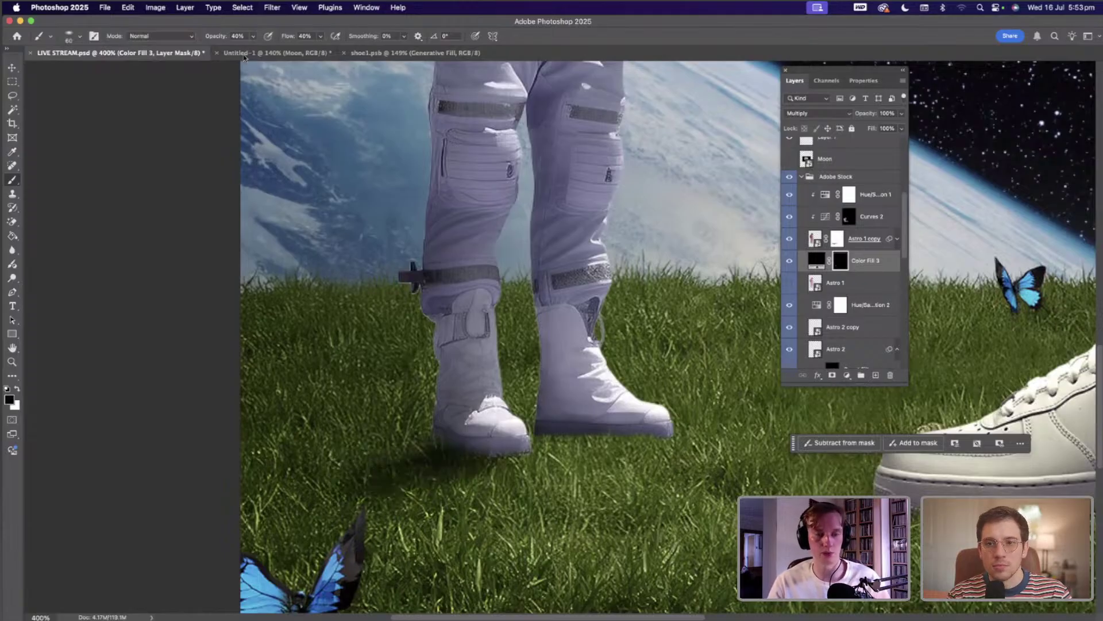
key(2)
key(1)
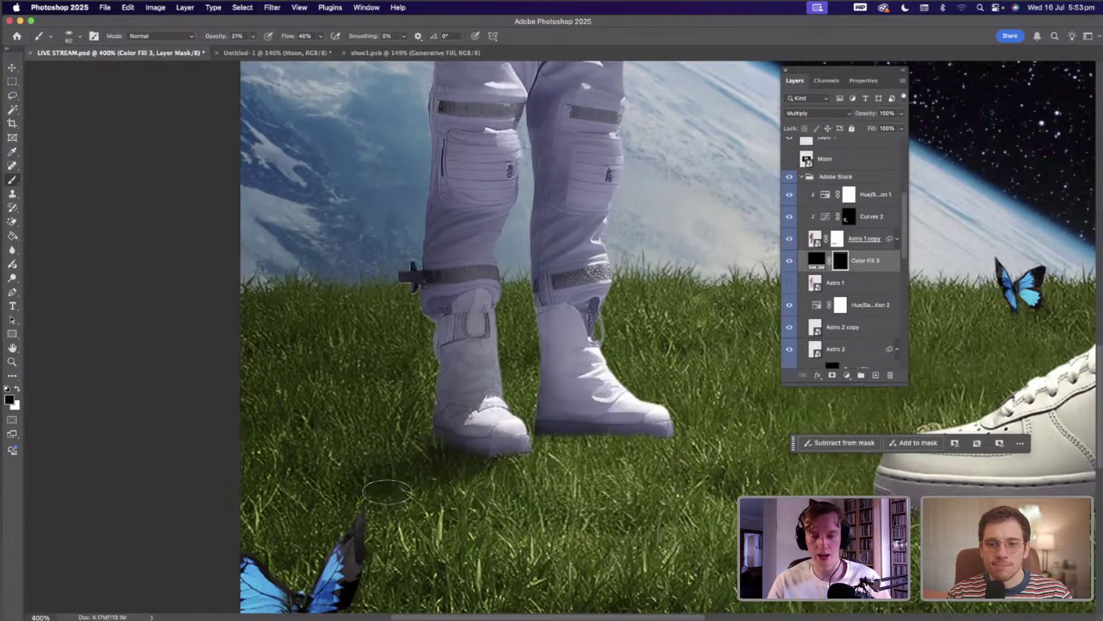
mouse_move(387, 492)
mouse_down()
mouse_move(485, 475)
mouse_move(459, 439)
mouse_move(442, 448)
mouse_move(592, 429)
mouse_move(382, 464)
mouse_move(427, 490)
mouse_move(544, 454)
mouse_move(569, 428)
mouse_move(615, 438)
mouse_move(560, 436)
mouse_move(654, 431)
mouse_up()
key(x)
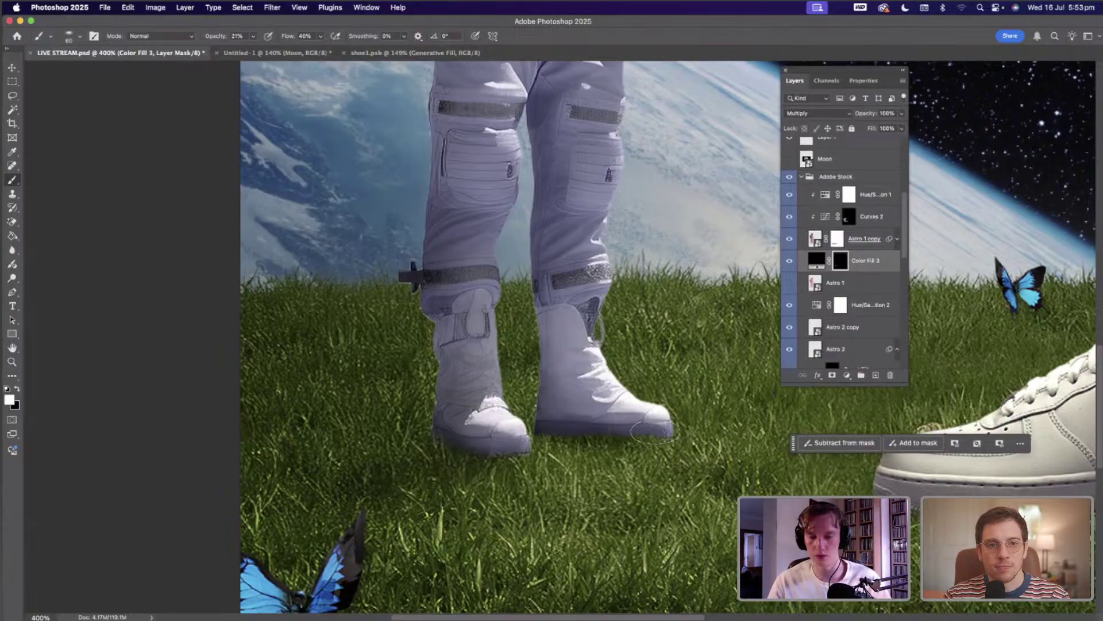
key(x)
key(x)
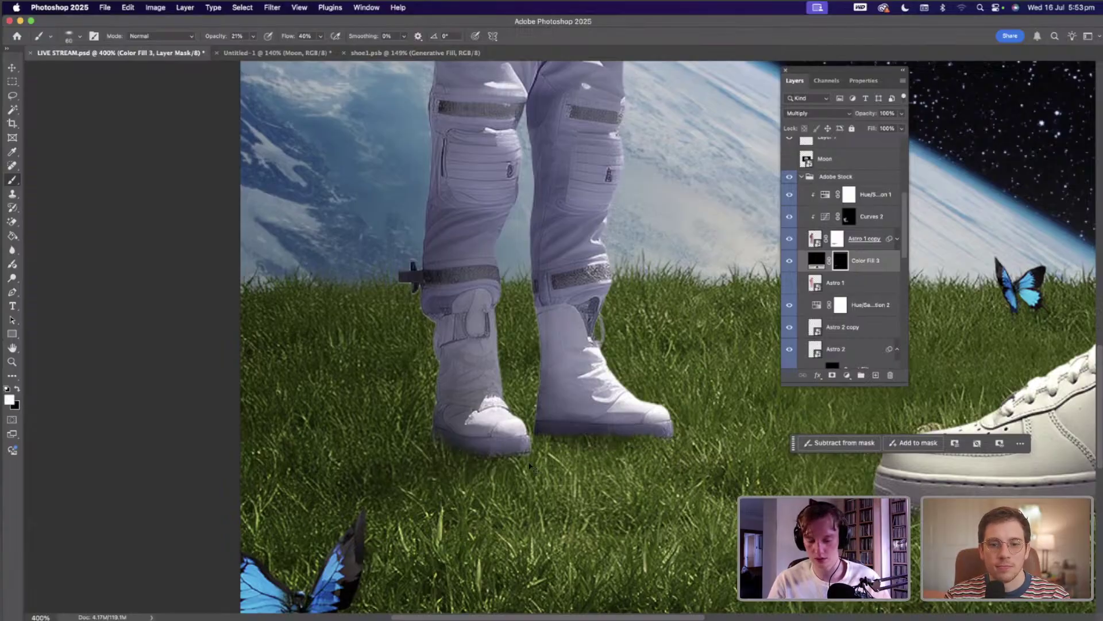
key(super+0)
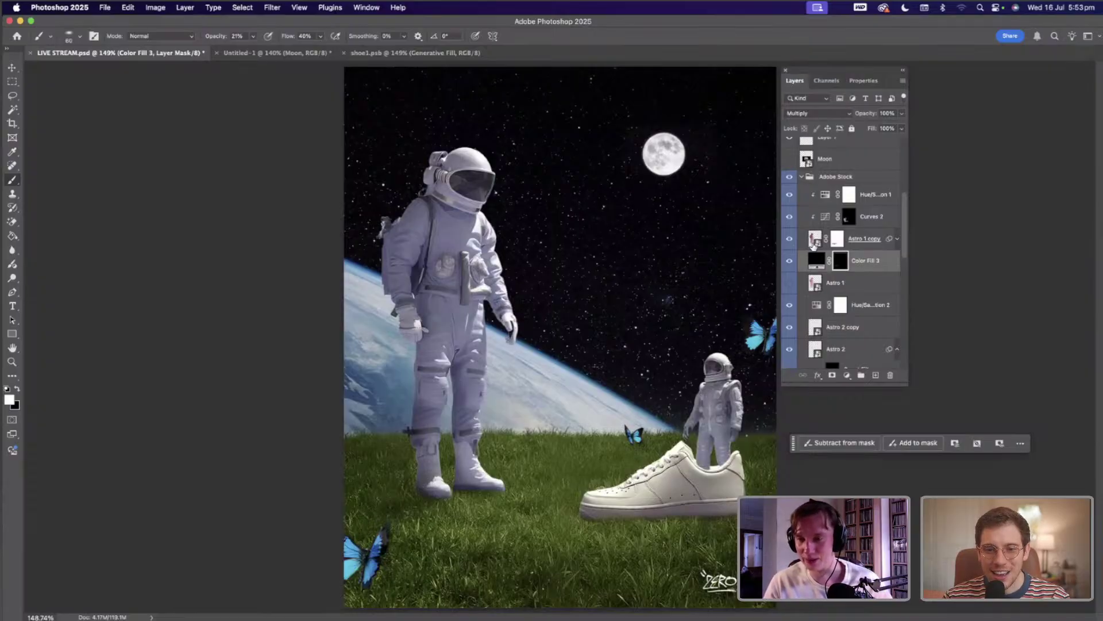
scroll(838, 256, down, 3)
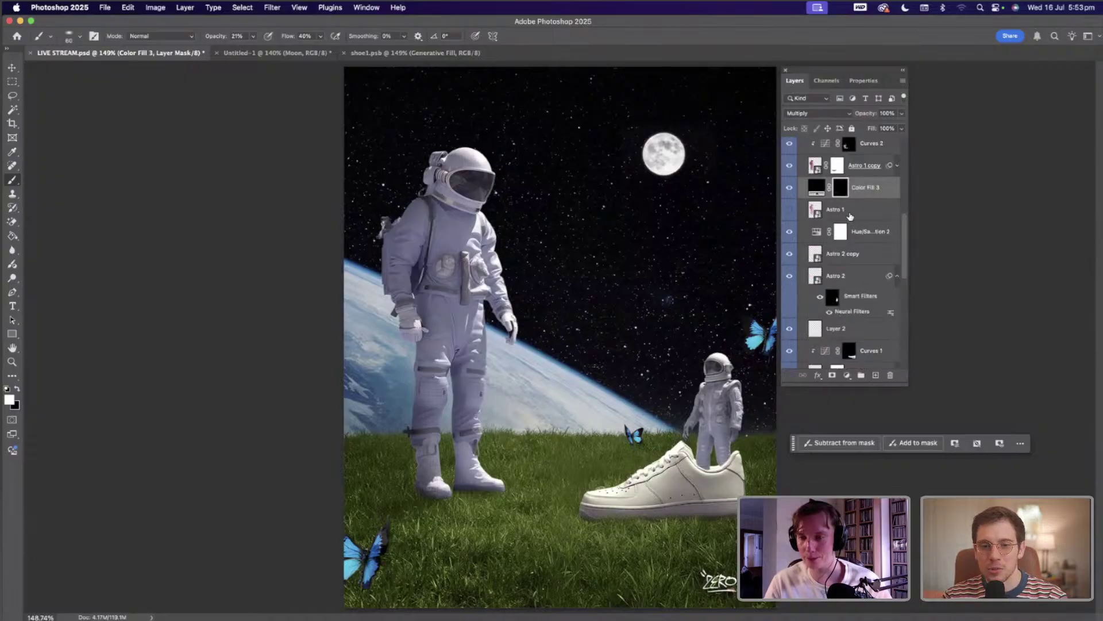
key(alt+bracketleft)
key(alt+bracketleft)
key(alt+bracketleft)
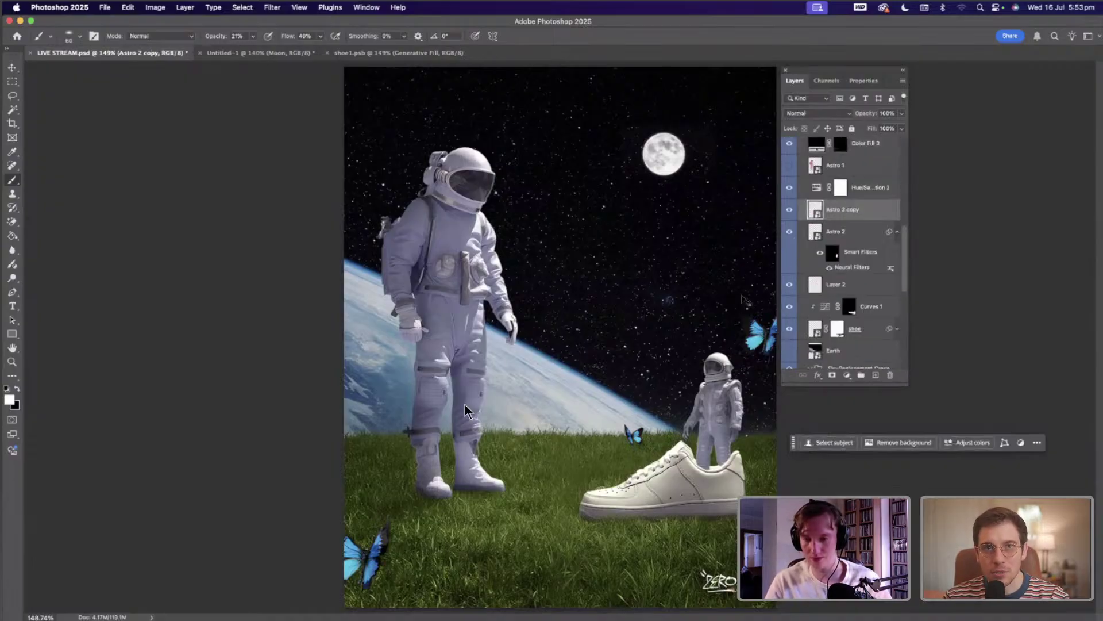
key(super+equal)
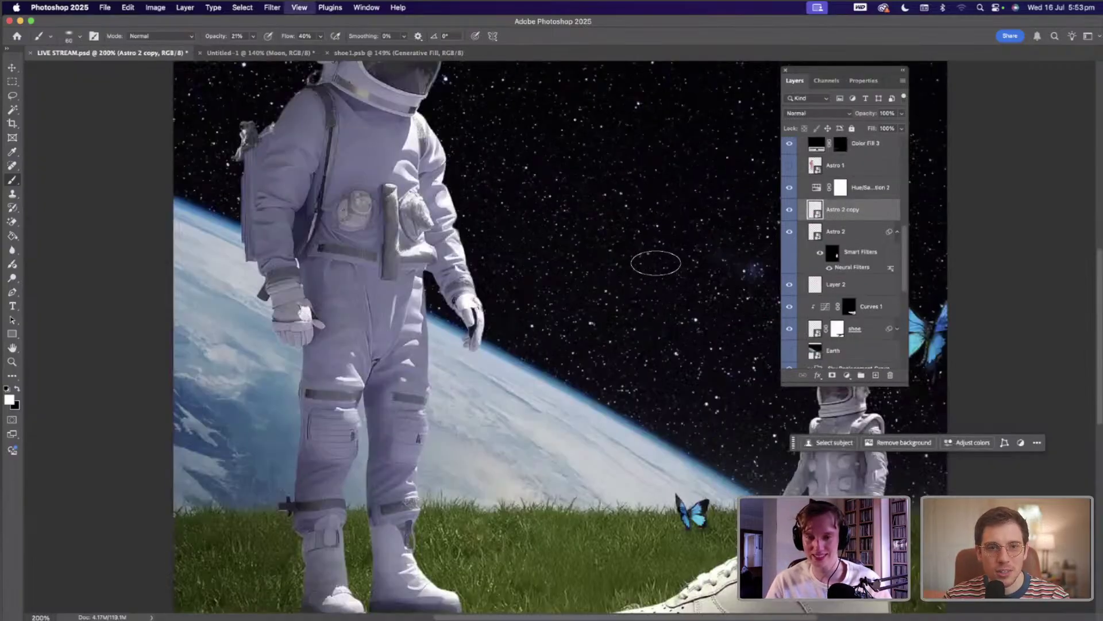
key(super+equal)
key(super+equal)
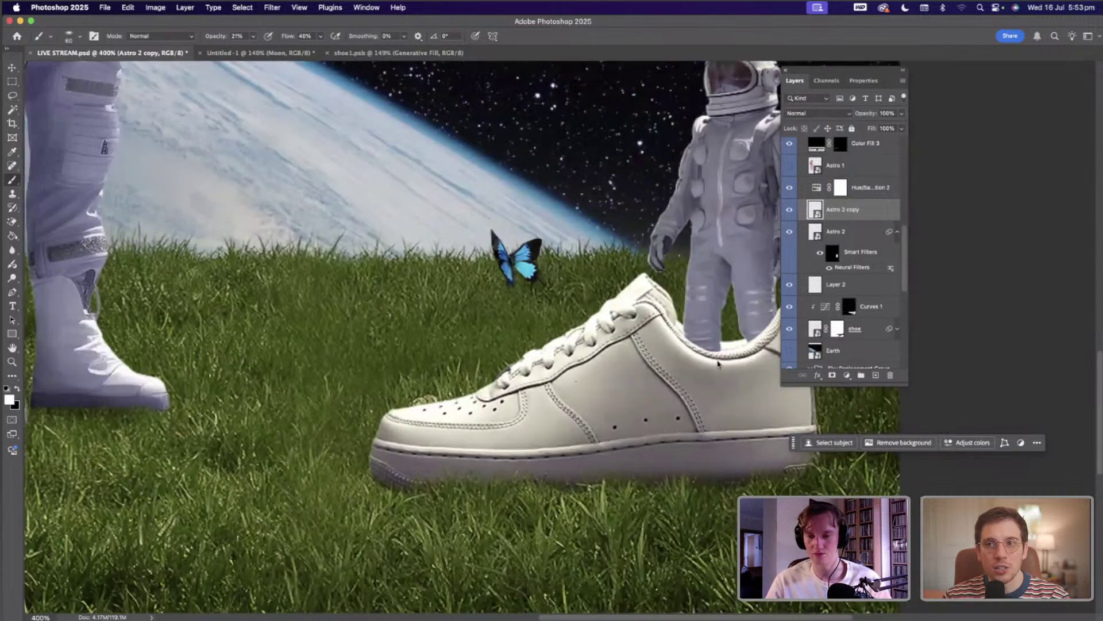
click(847, 375)
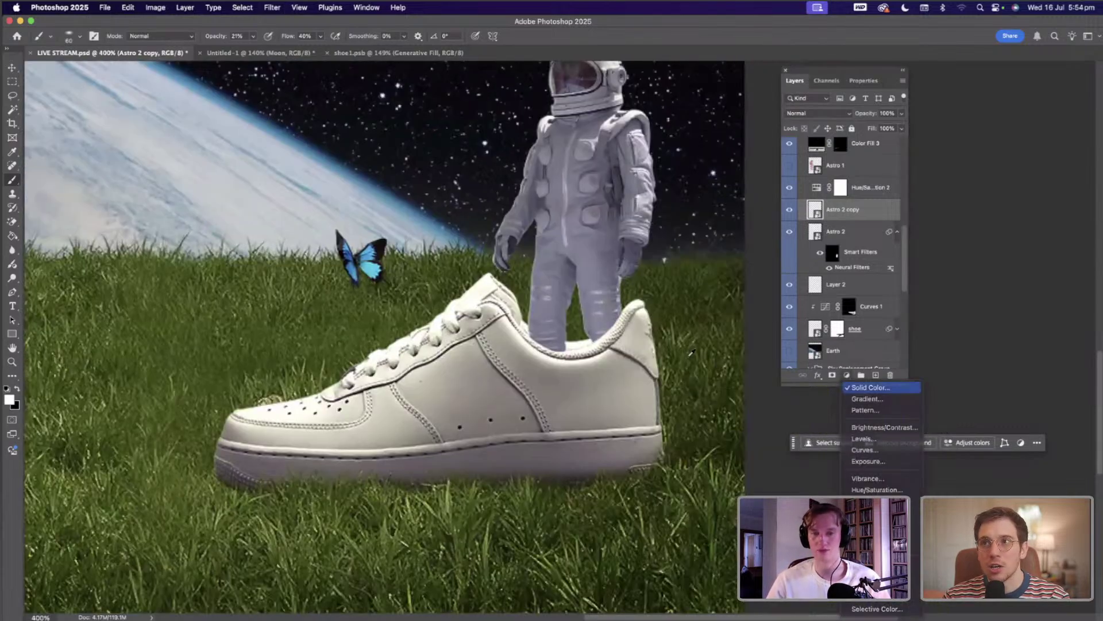
click(874, 386)
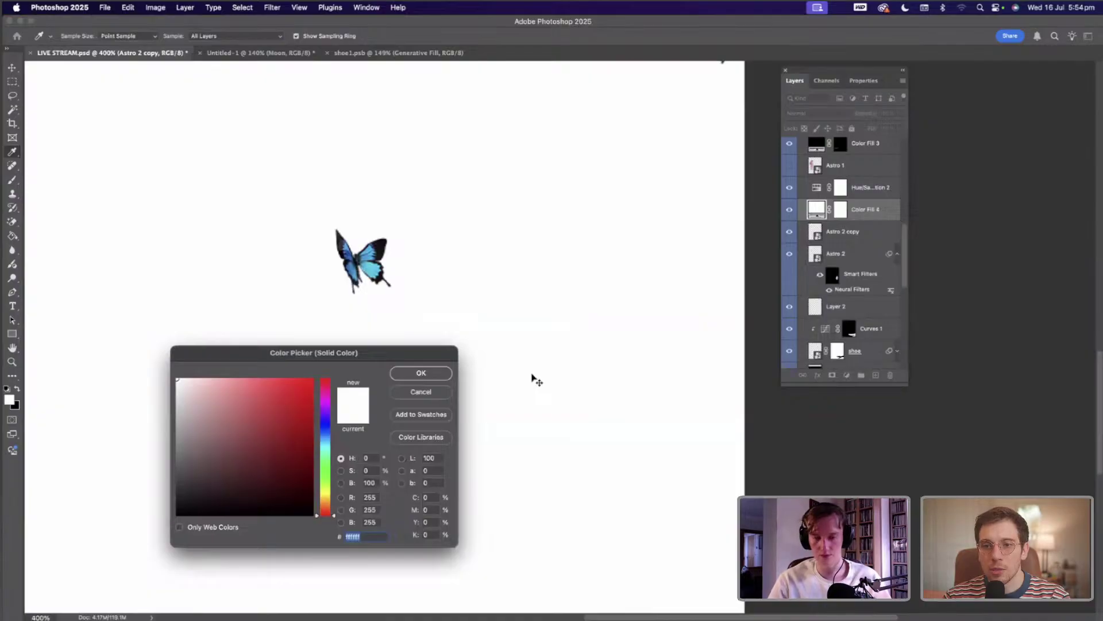
key(Escape)
key(super+0)
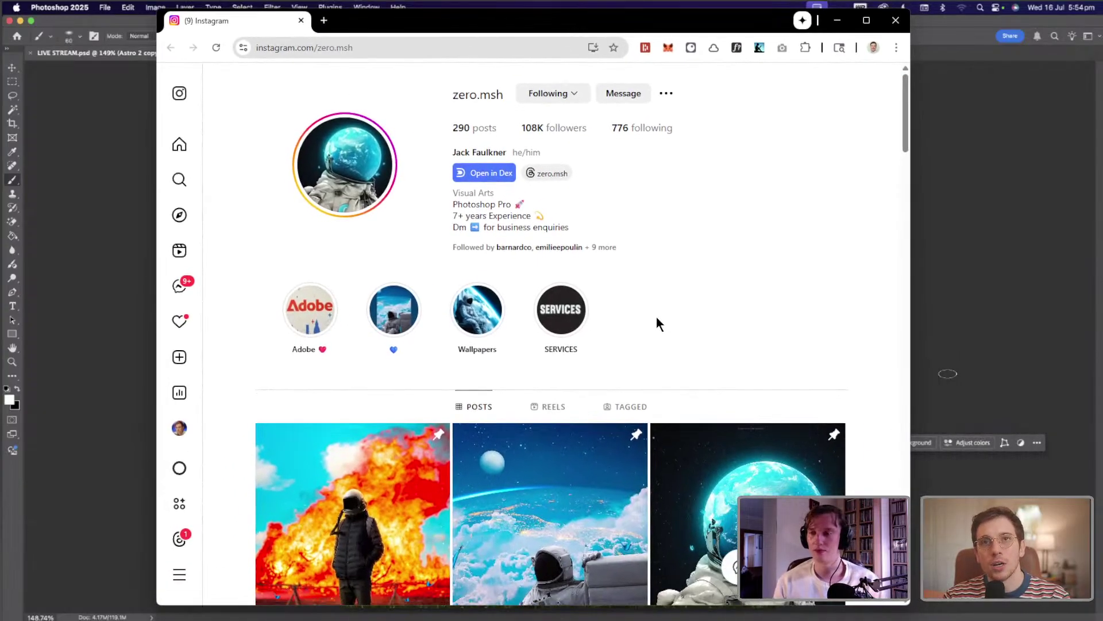
- Look through the post grid on the artist's Instagram profile in the browser and highlight the account handle
scroll(658, 320, down, 10)
scroll(659, 323, down, 4)
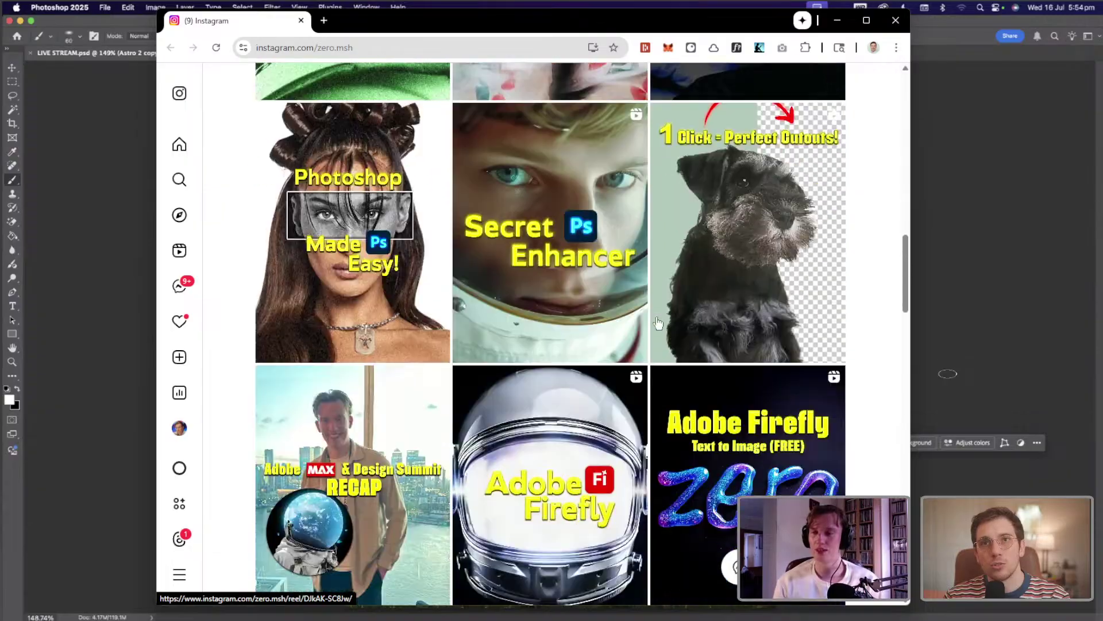
scroll(661, 327, up, 15)
scroll(661, 333, up, 3)
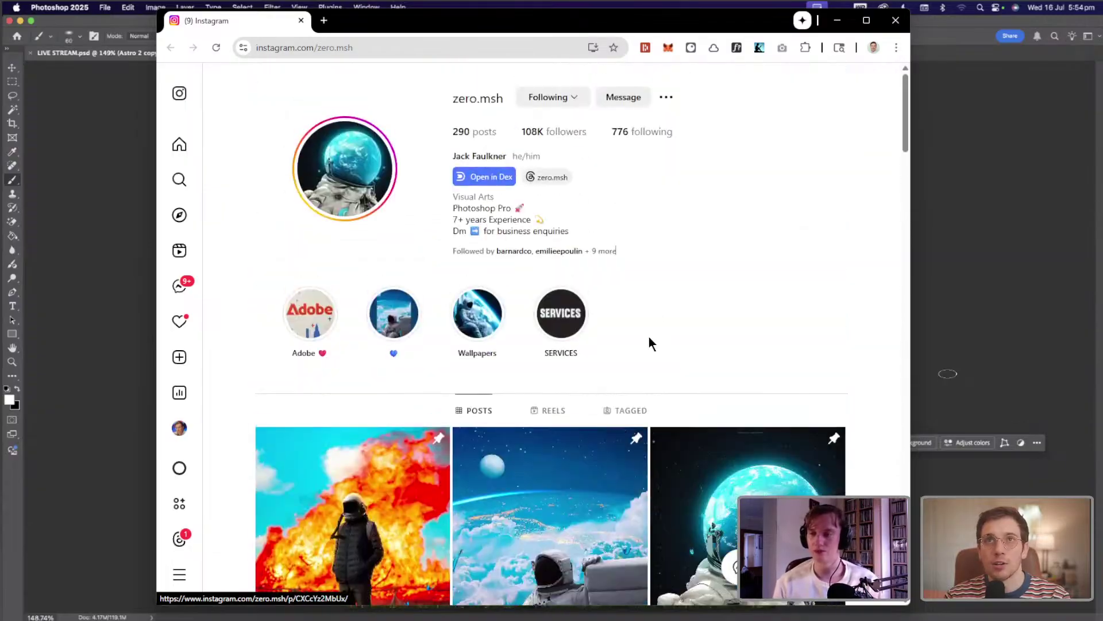
double_click(450, 104)
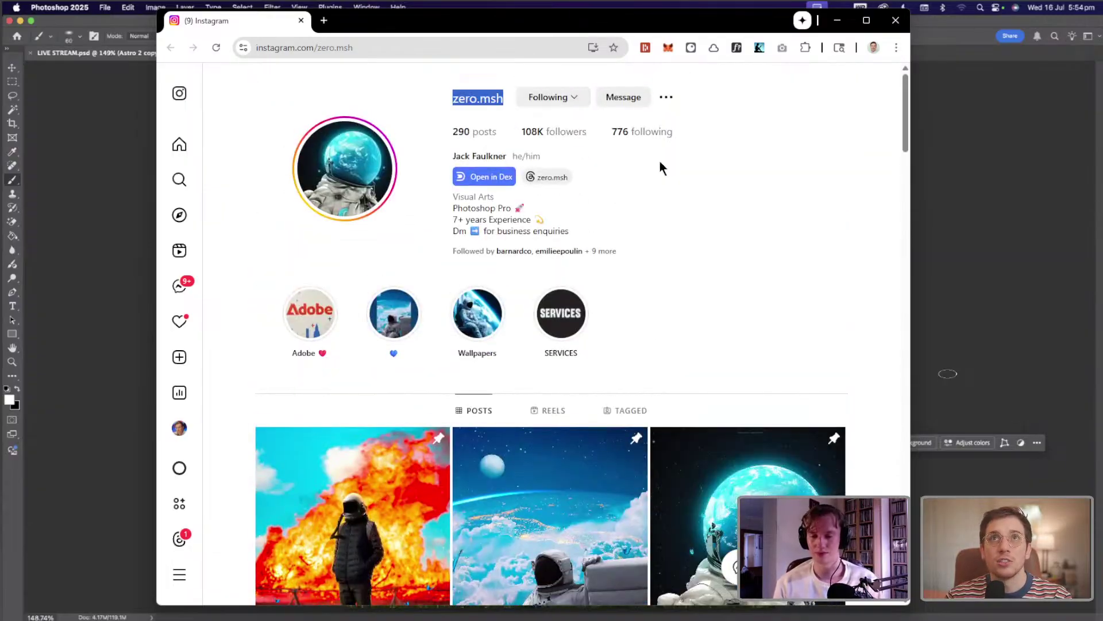
click(724, 214)
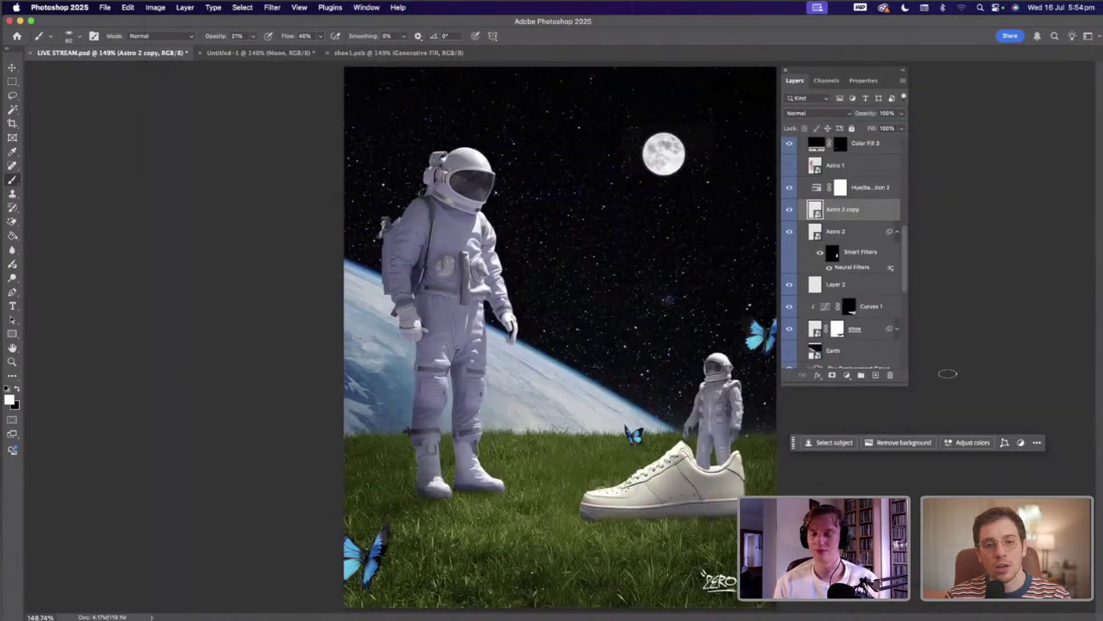